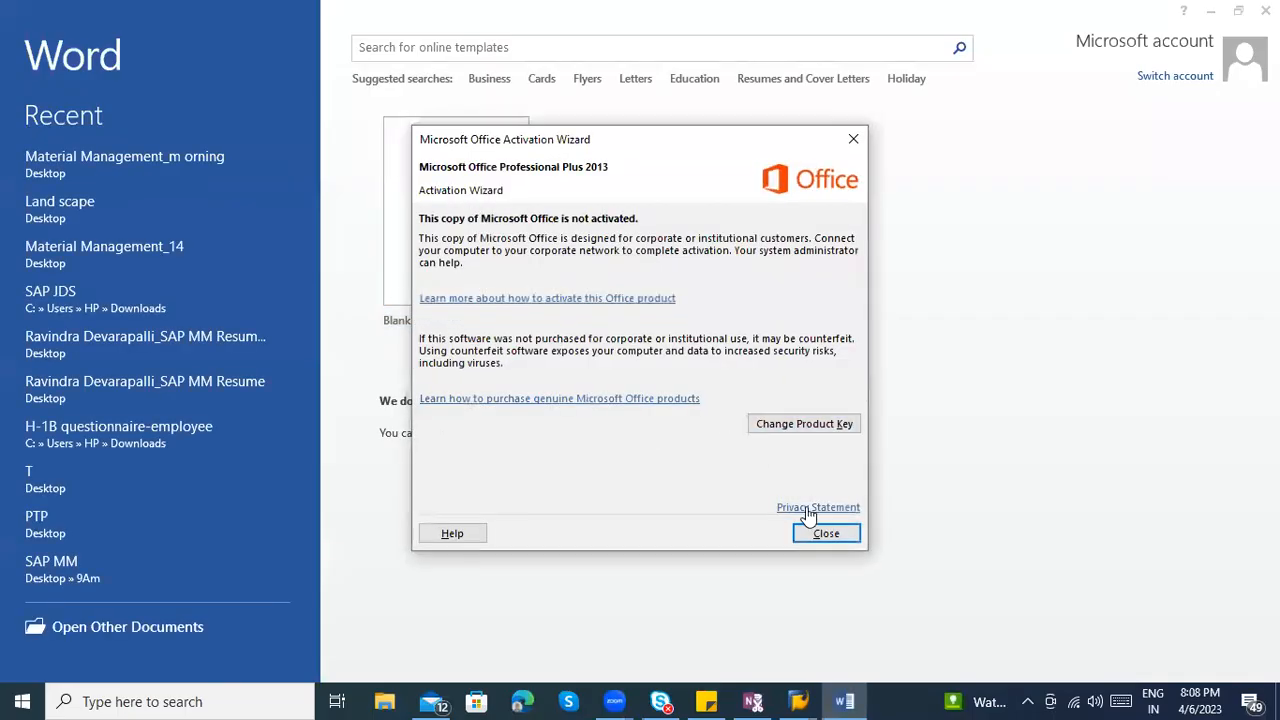
Dismiss the activation notice and start a blank Word document headed 'P2P ---'
left_click(818, 533)
left_click(482, 248)
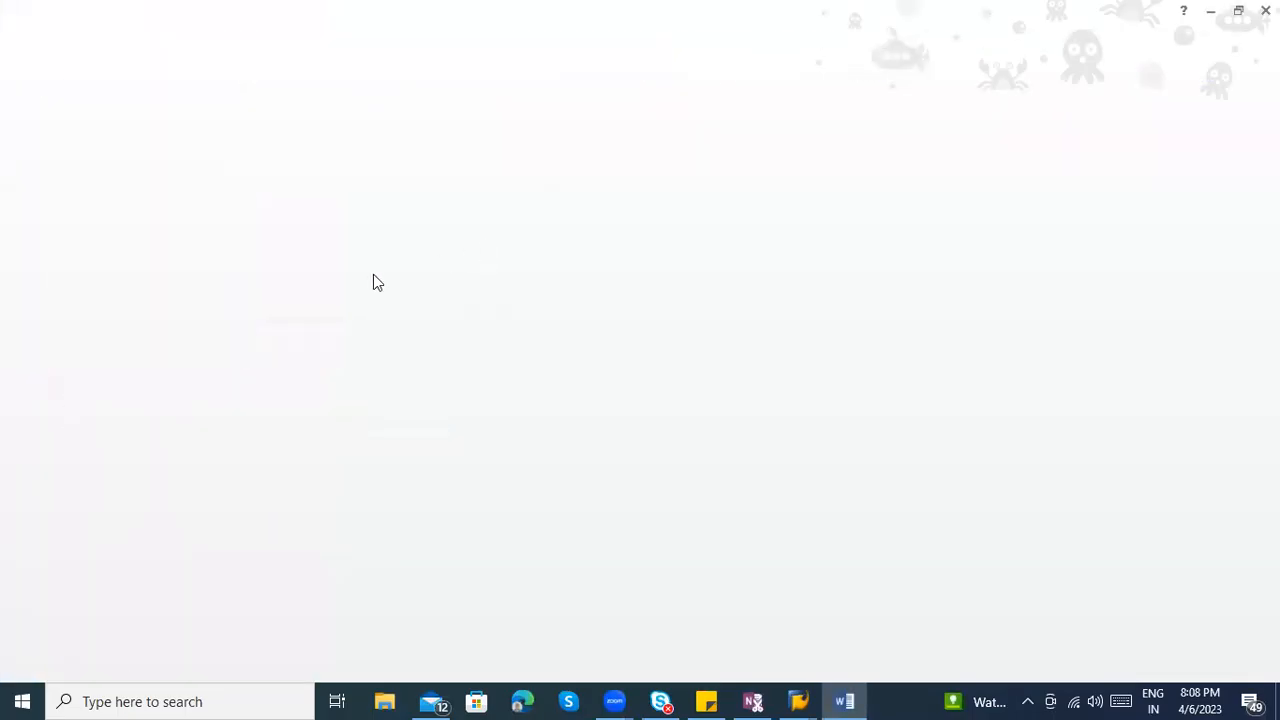
type("{P2")
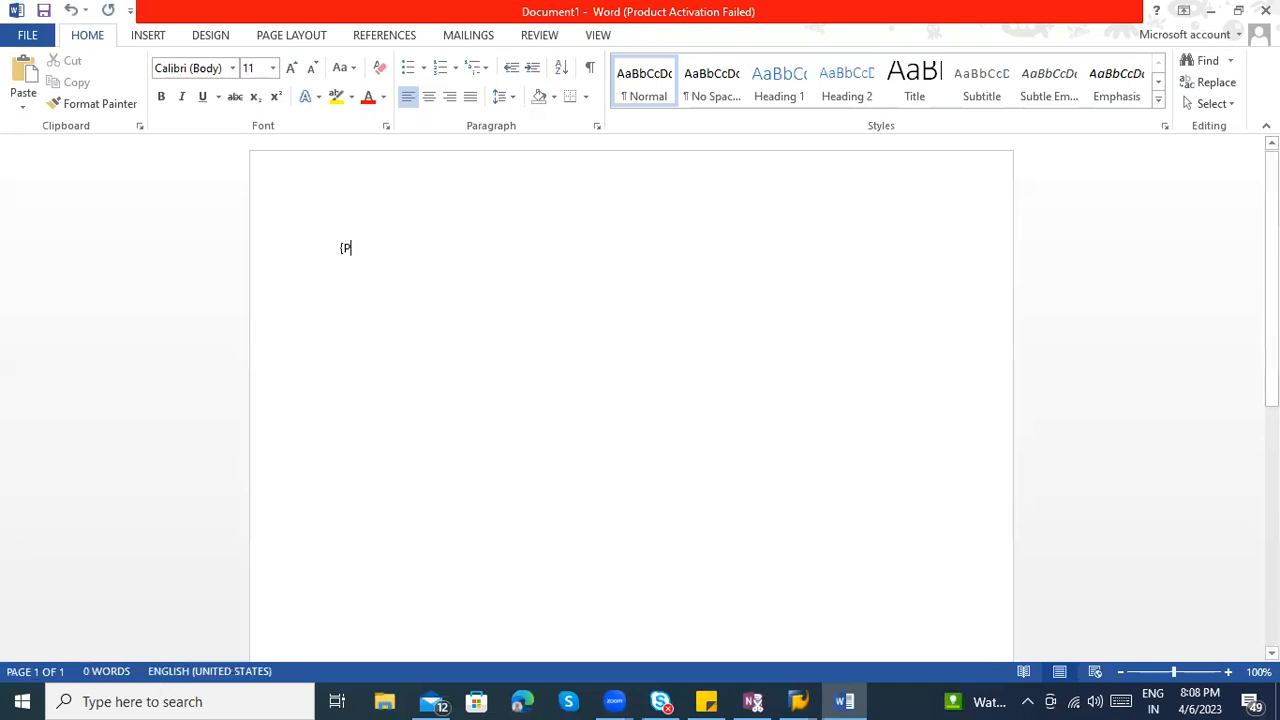
key("BackSpace")
type("P2P ---")
key("Return")
List '1) Planned delivery cost', 'Unplanned delivery cost' and begin 'Three way Matching - System will block the invo'
type("1) ")
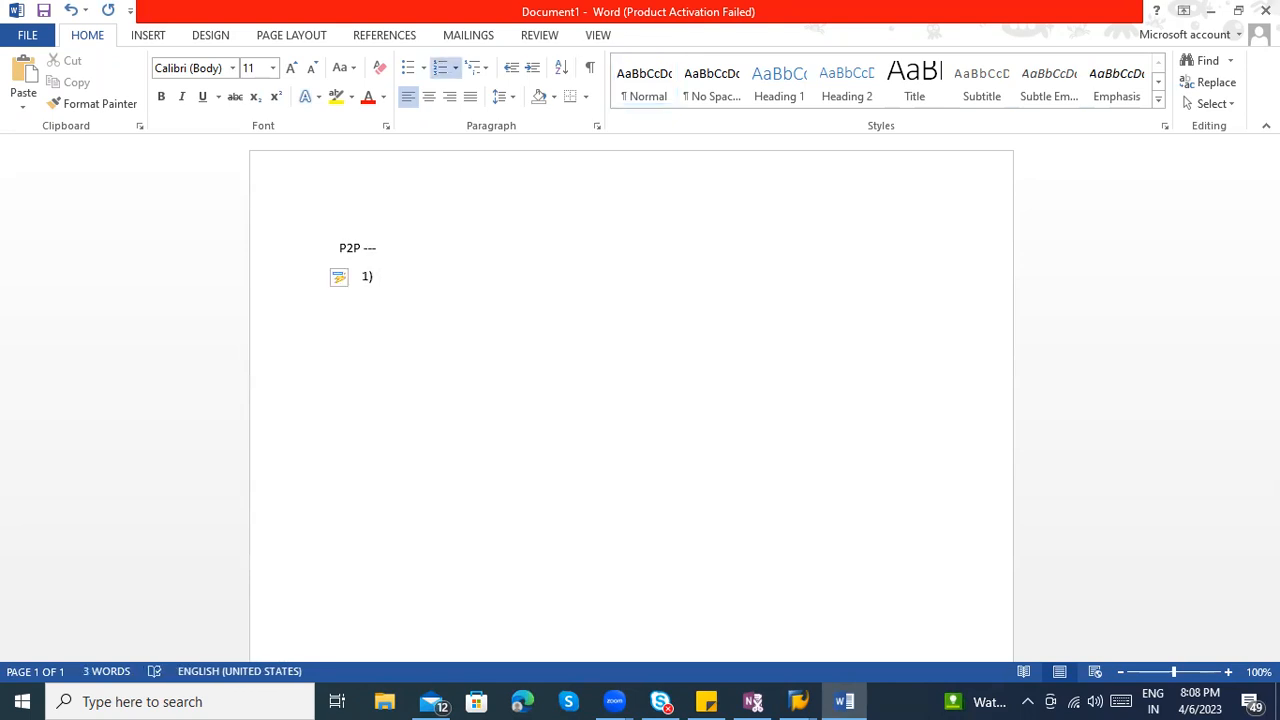
type("Planned d")
type("iv")
key("BackSpace")
key("BackSpace")
type("elivery cost")
key("Return")
type("Unplanned ")
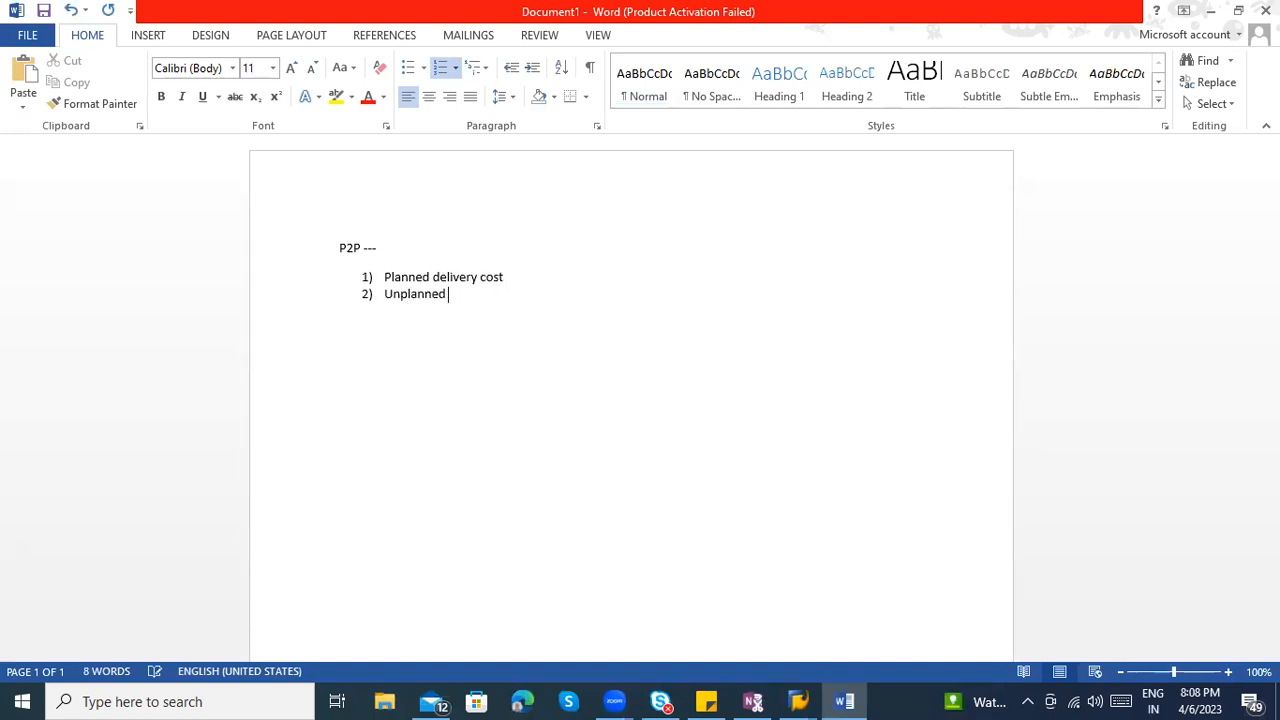
type("delivery cost")
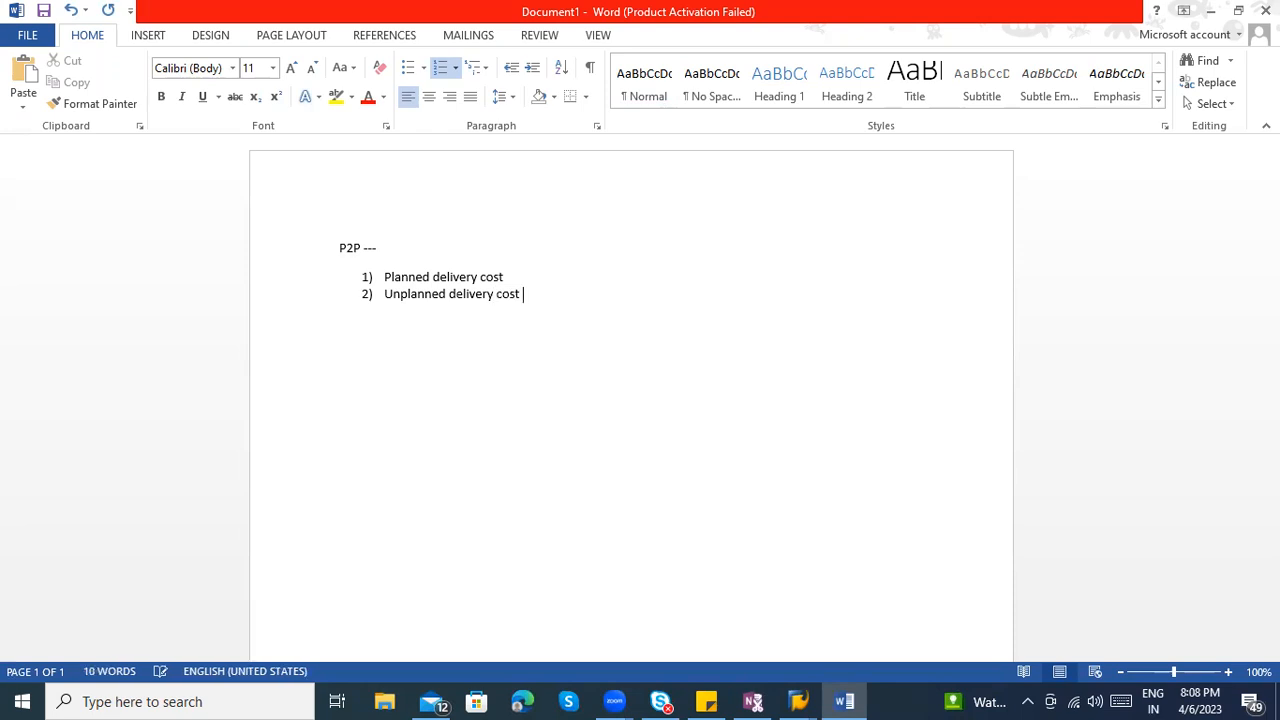
left_click(389, 249)
left_click(556, 294)
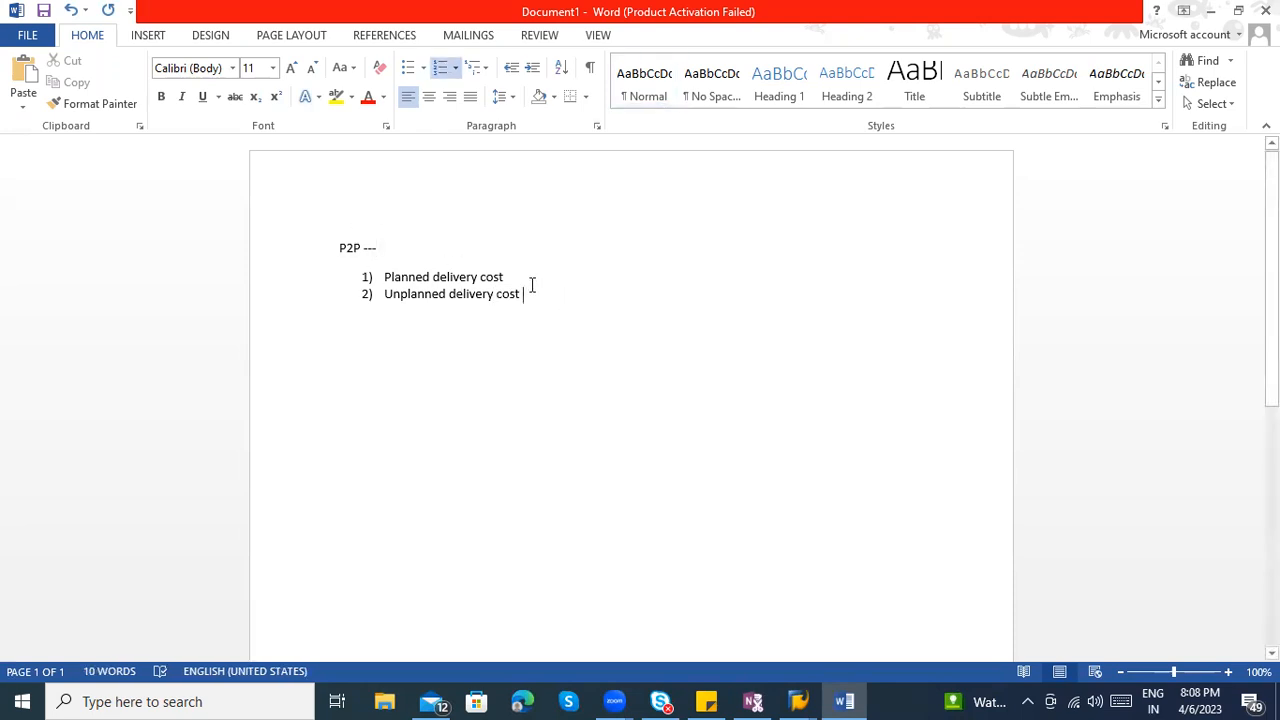
key("Return")
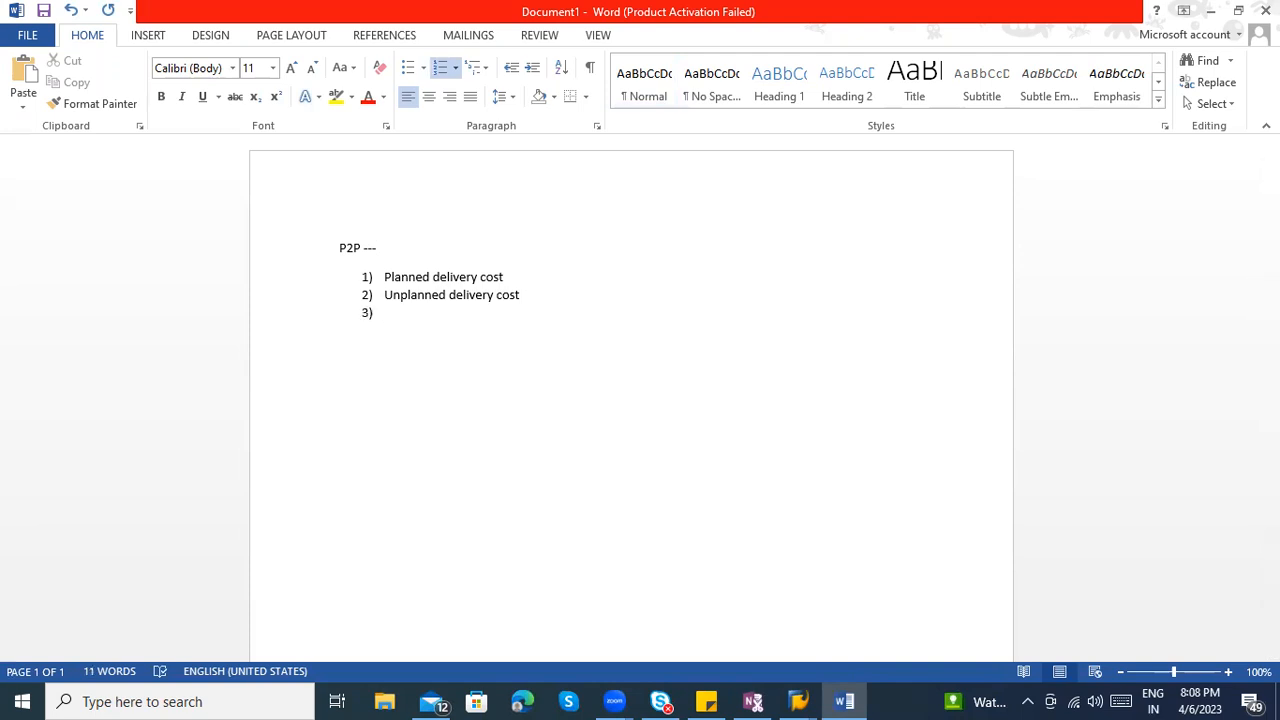
type("Three way Matching - S")
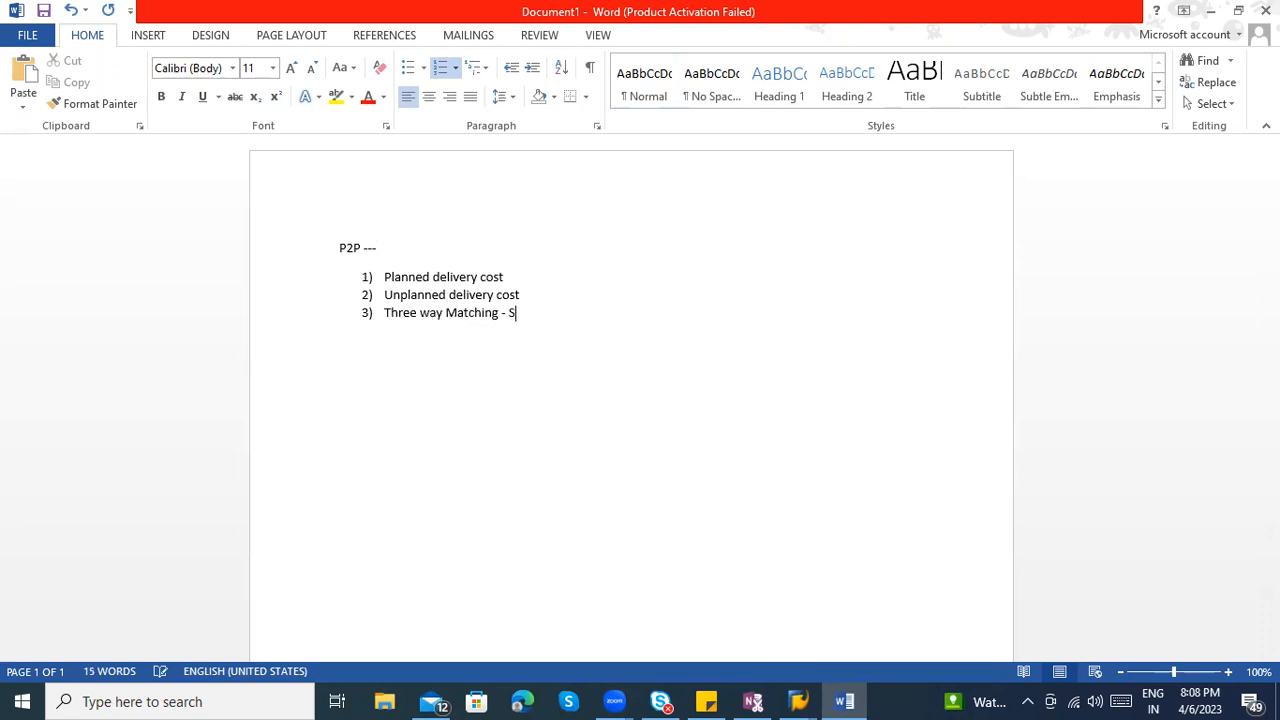
type("ystem will block t")
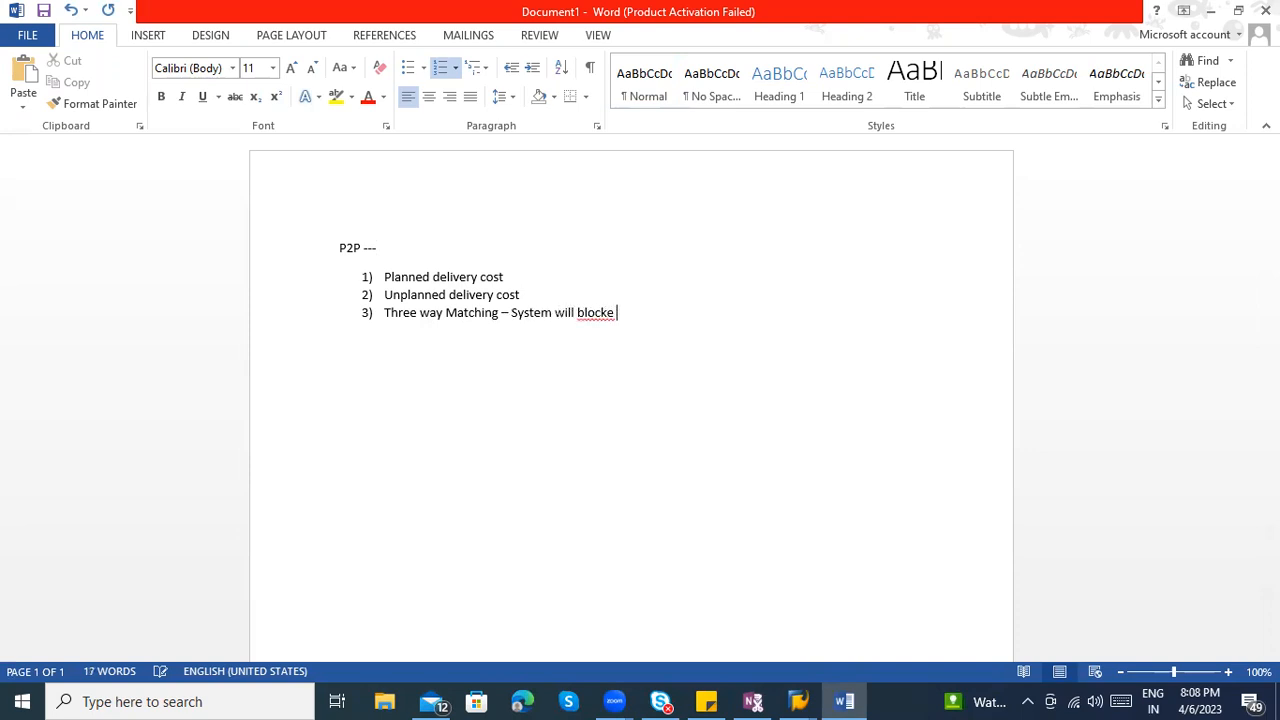
type("he invoice")
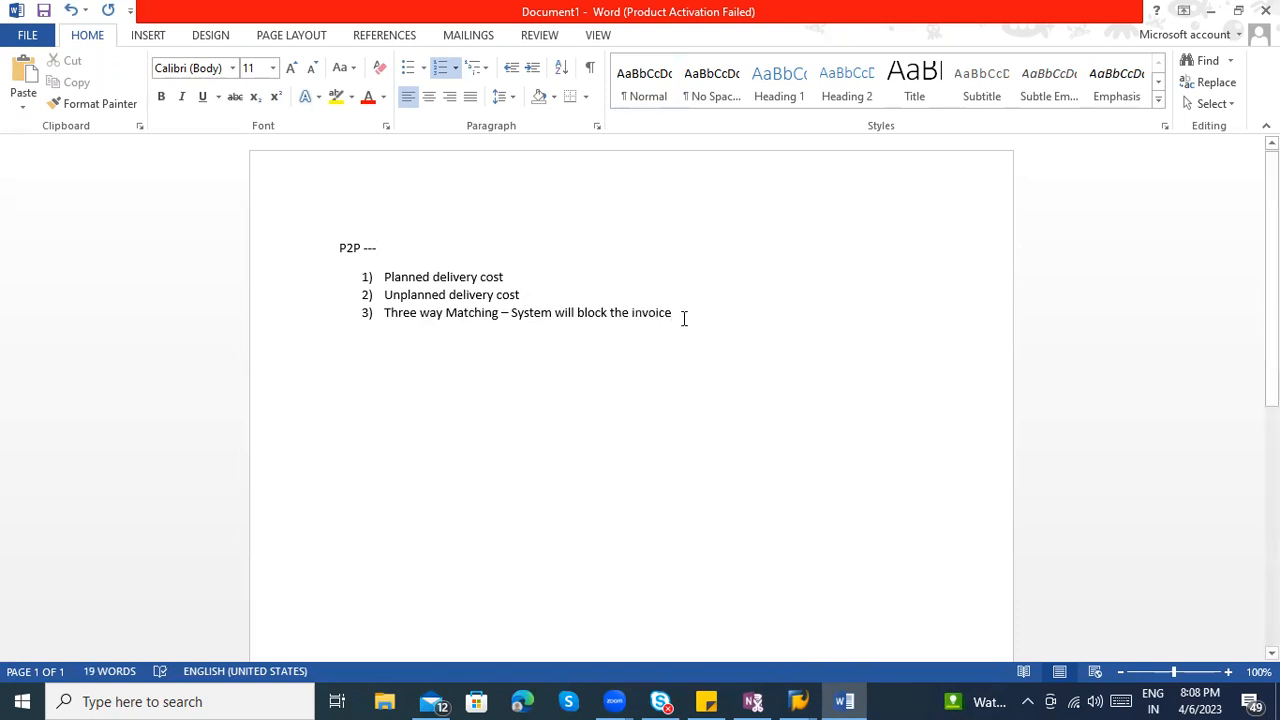
Append ', Release the invoice' and '( Price variance , Qty variance' to item 3
mouse_move(798, 701)
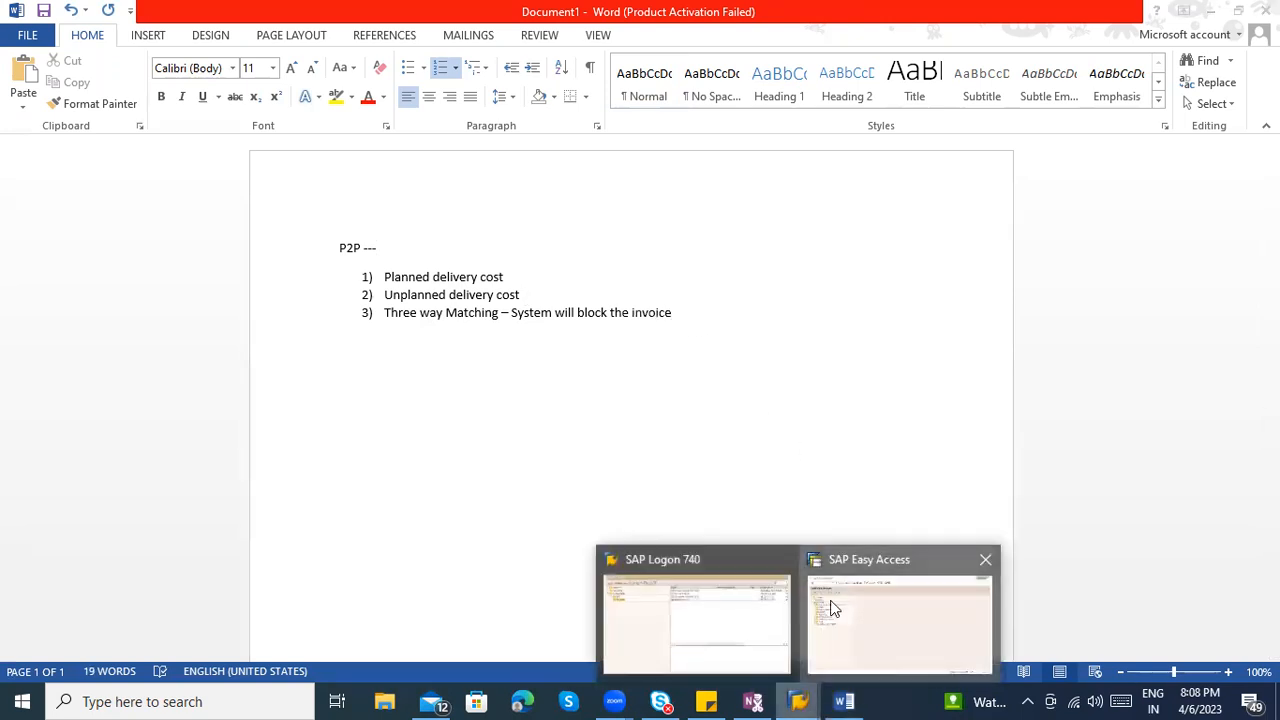
left_click(829, 606)
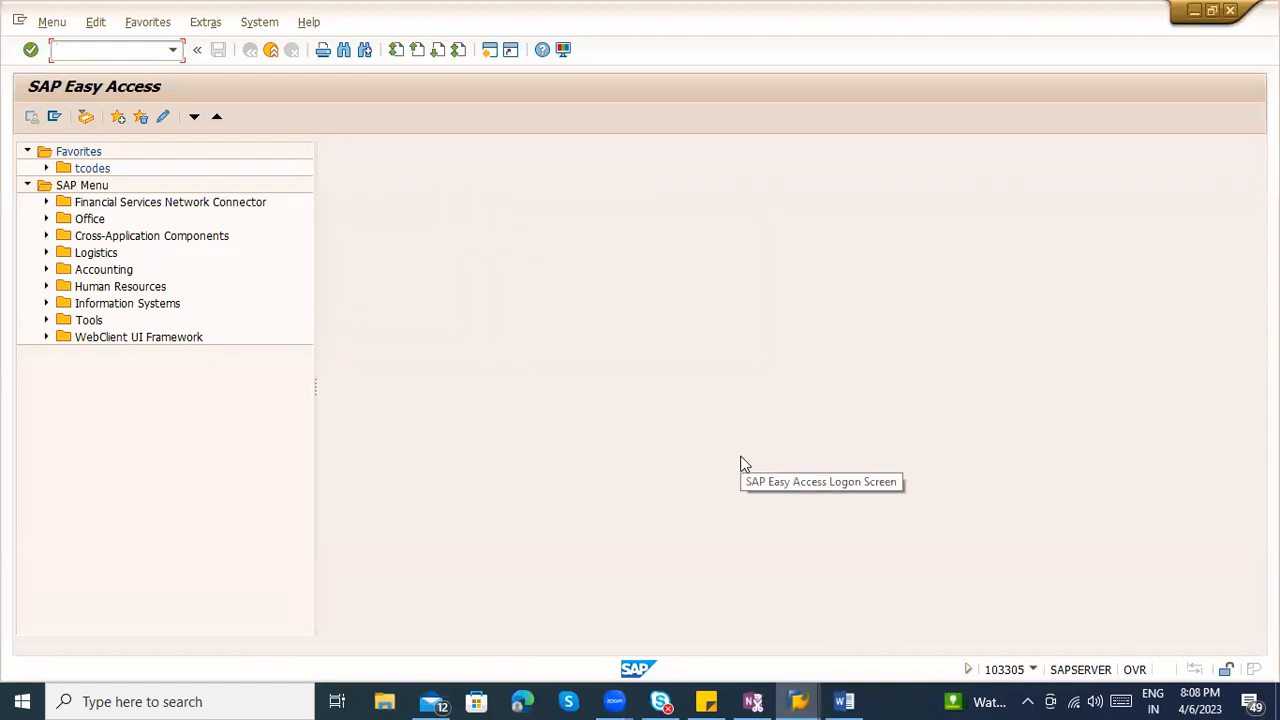
key("alt+Tab")
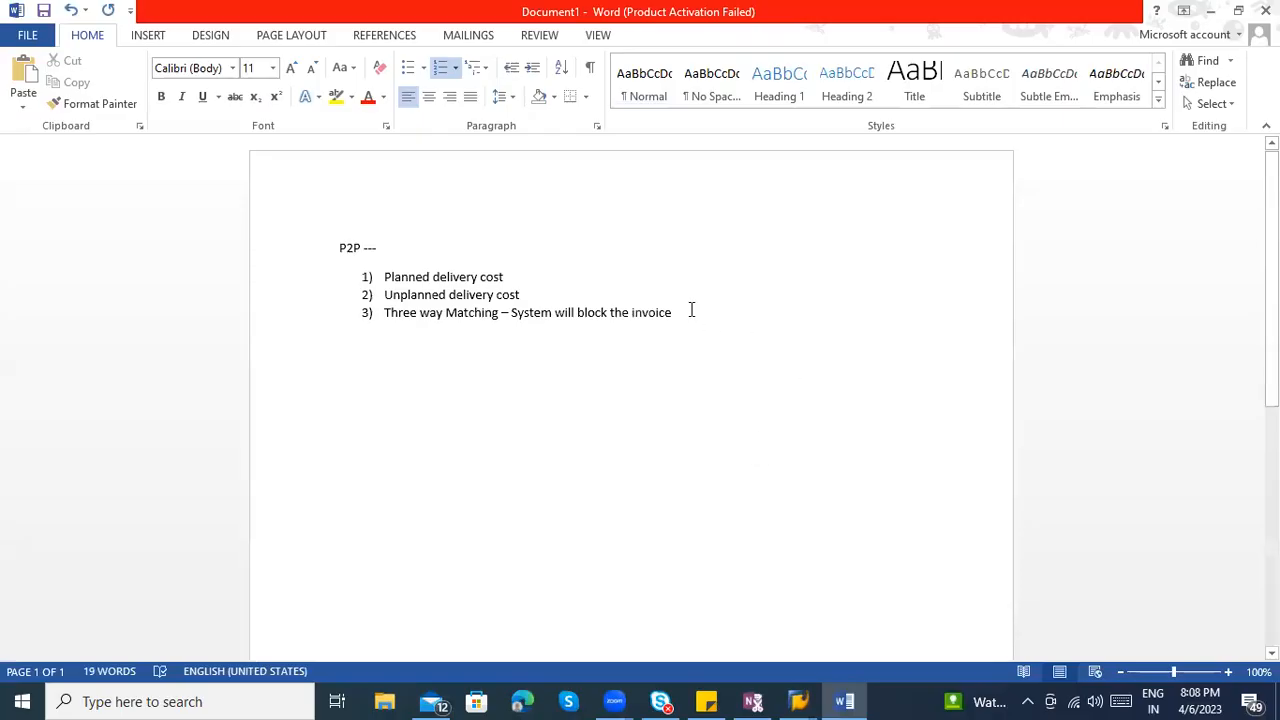
type(", Release ")
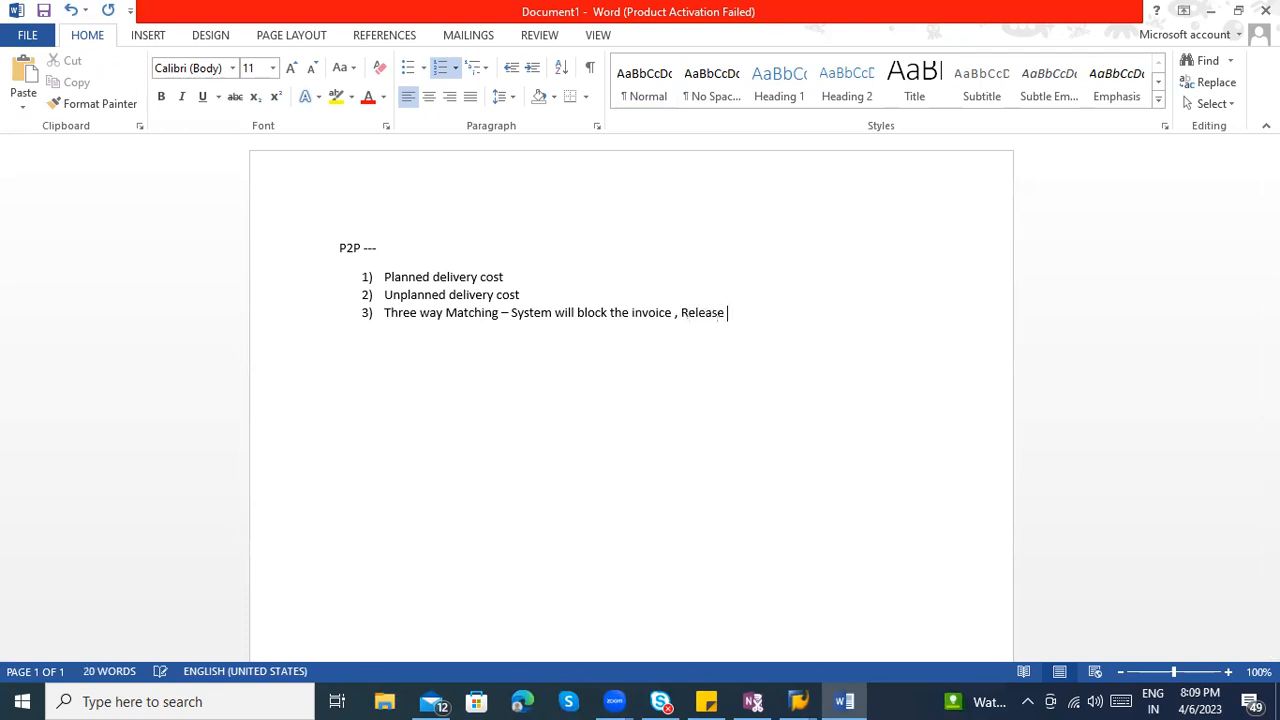
type("the invoice")
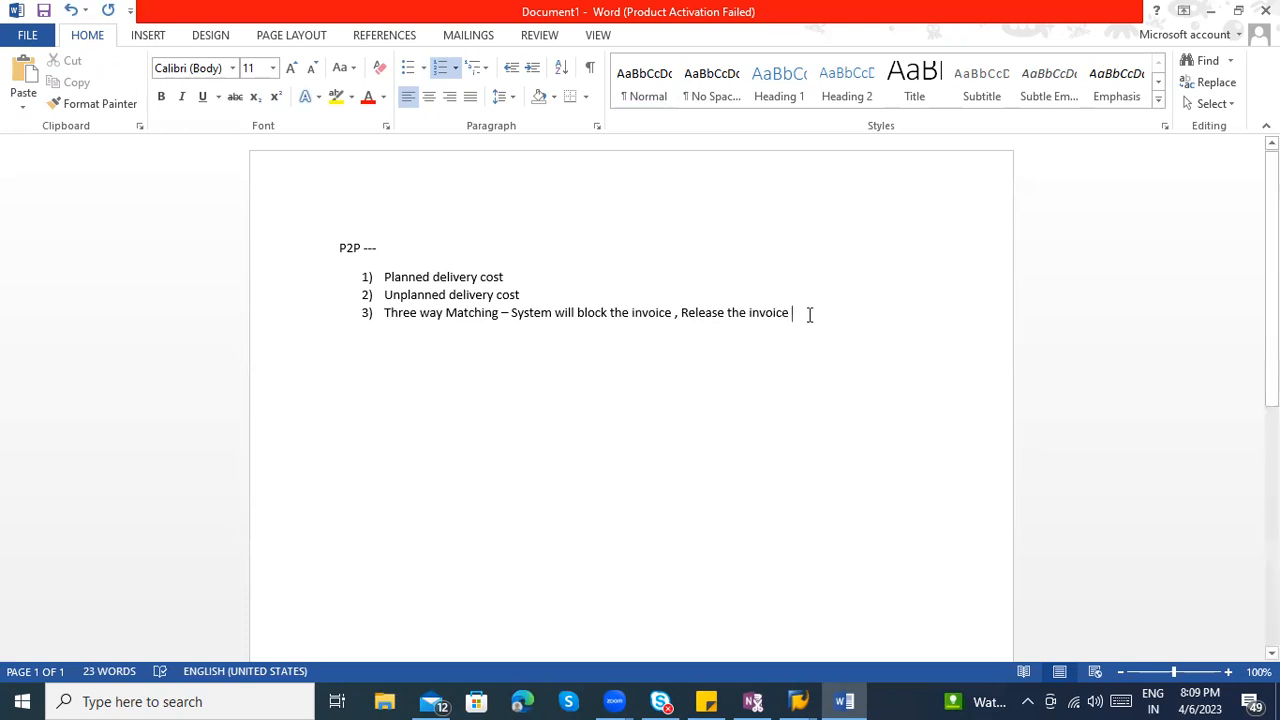
type("( Price variance , Qty varaiance")
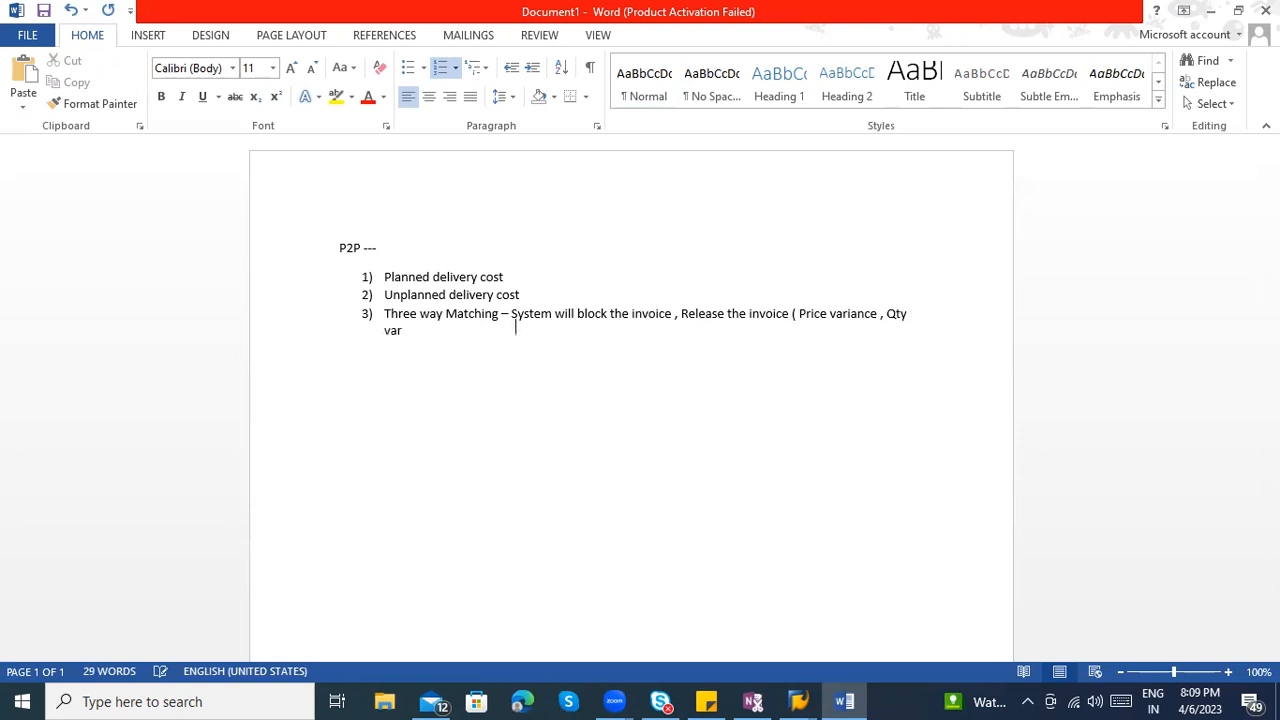
key("BackSpace")
key("BackSpace")
key("BackSpace")
key("BackSpace")
key("BackSpace")
key("BackSpace")
type("iance")
Add the note on configuration tolerance at price & Quantity, Tolerance Key (5 %, 5Rs ...)
type("you did the convig")
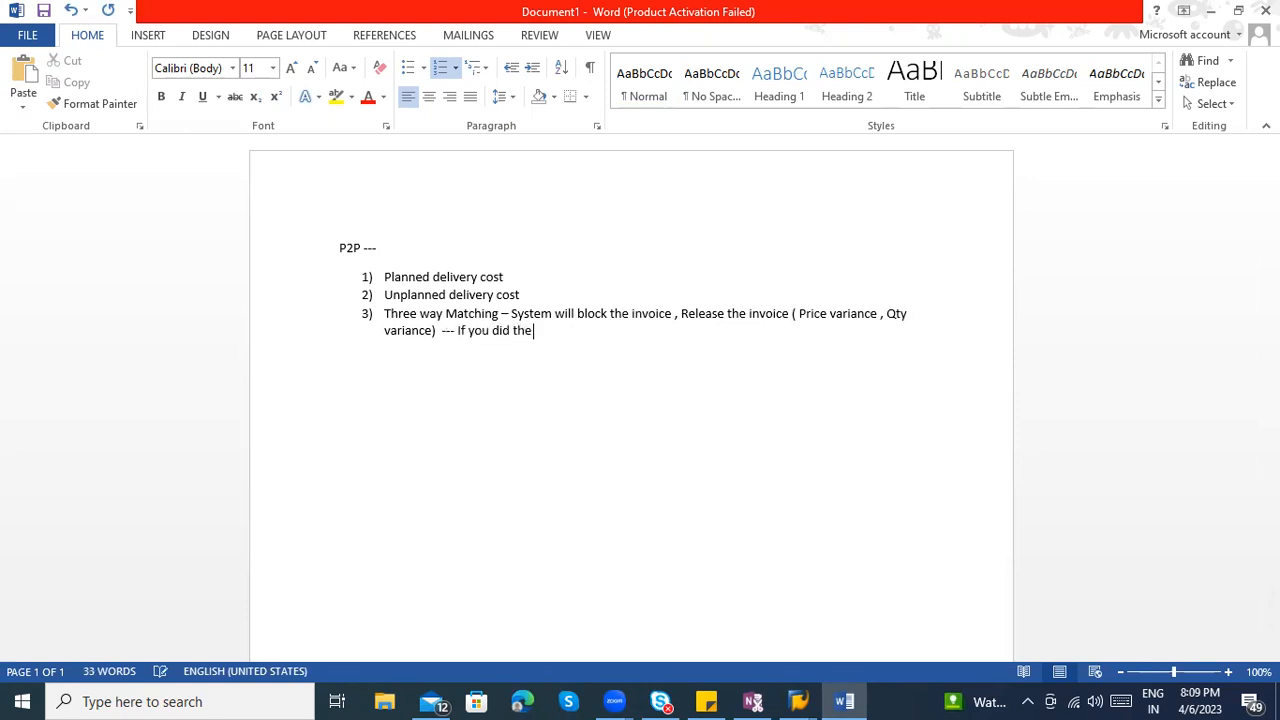
key("BackSpace")
key("BackSpace")
key("BackSpace")
type("figuration Tolerance set")
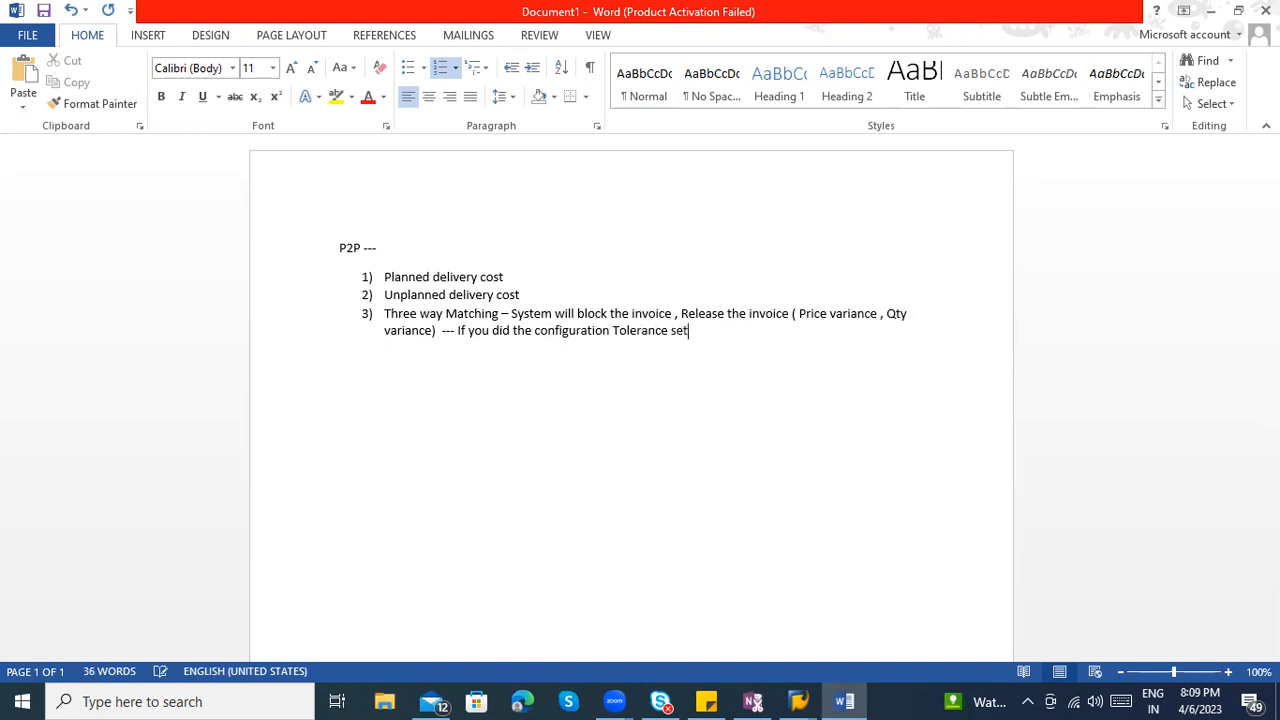
type(" up at price & Quanity")
key("BackSpace")
key("BackSpace")
key("BackSpace")
key("BackSpace")
type("tity")
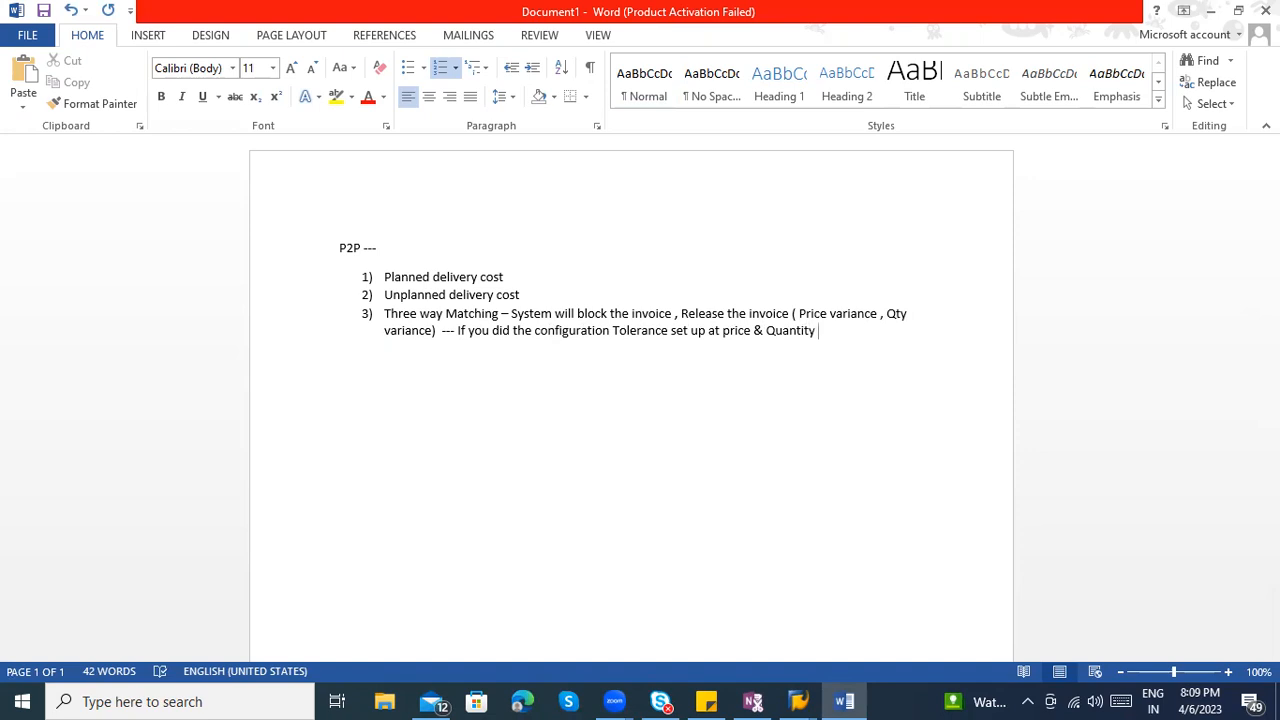
type("- ")
type("Tolerance ")
type("Key")
type("( 5 %")
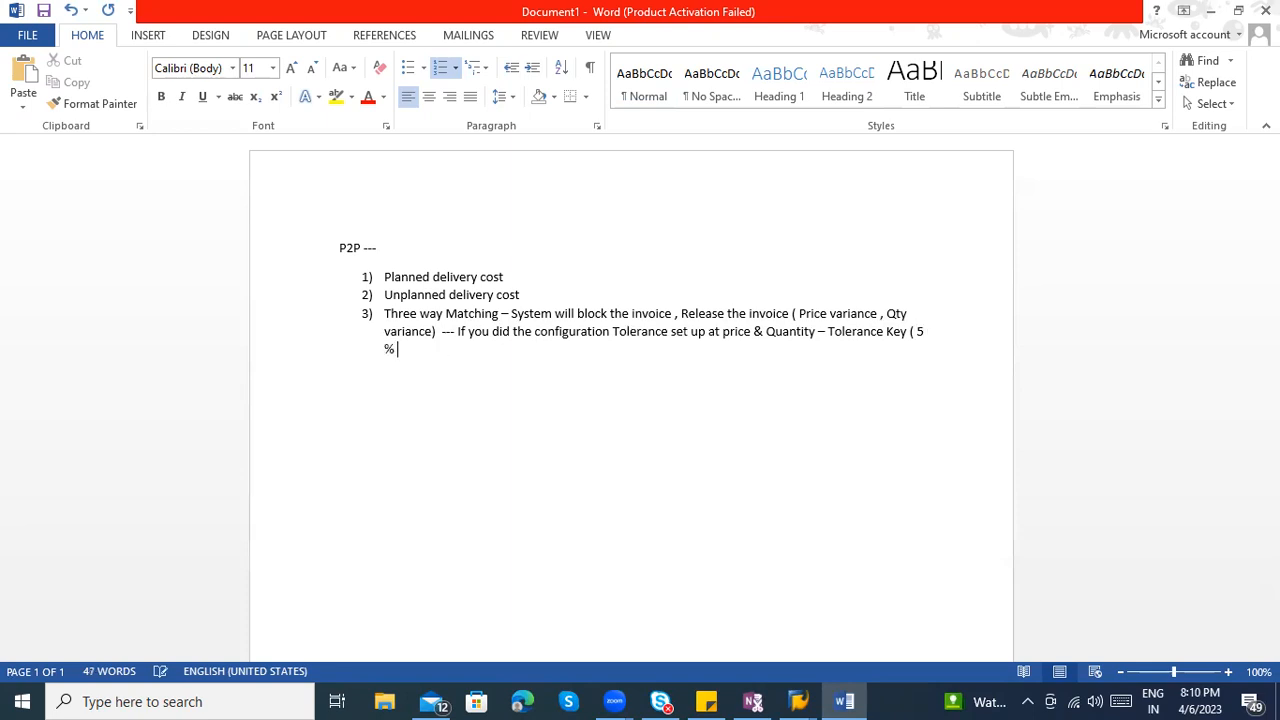
type(" , 5Rs .....")
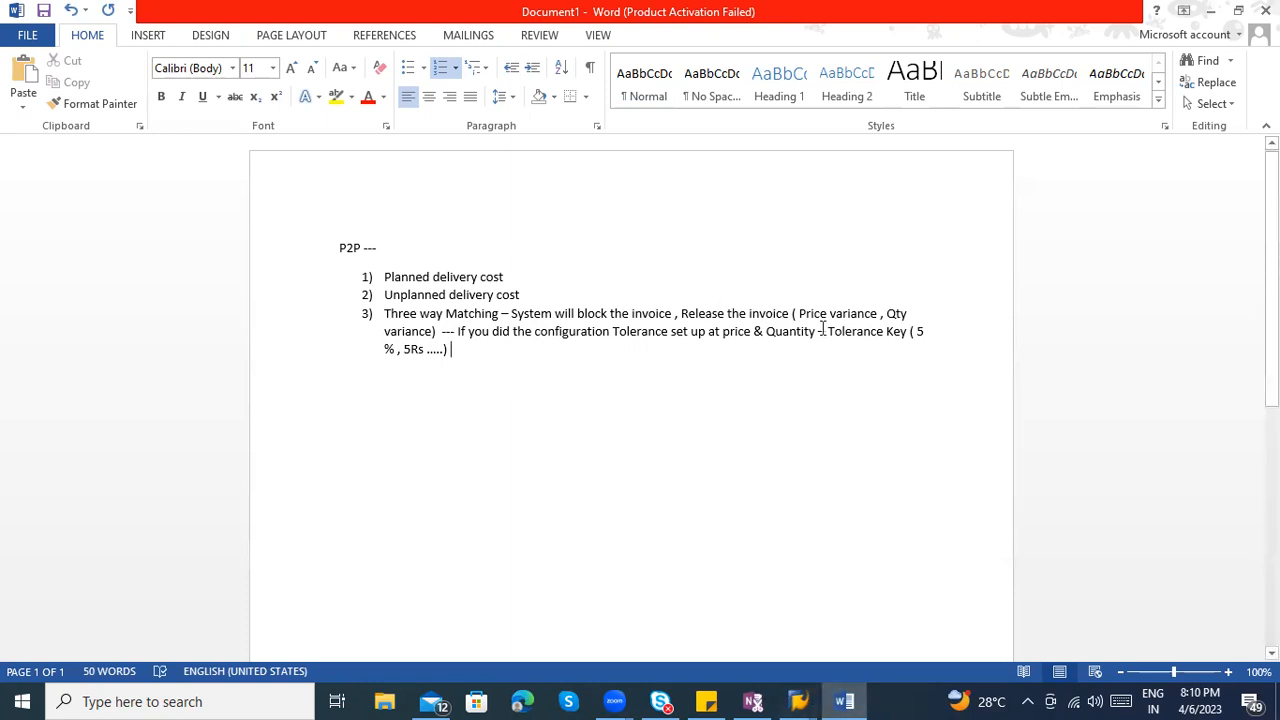
Fix spacing in 'invoice,', '(Price', 'variance,' and '---' via spelling suggestions, then switch to SAP Easy Access
left_click_drag(828, 331, 851, 343)
left_click(668, 322)
right_click(668, 322)
left_click(705, 334)
right_click(822, 322)
left_click(869, 334)
right_click(838, 316)
left_click(885, 336)
right_click(452, 336)
left_click(490, 352)
mouse_move(798, 701)
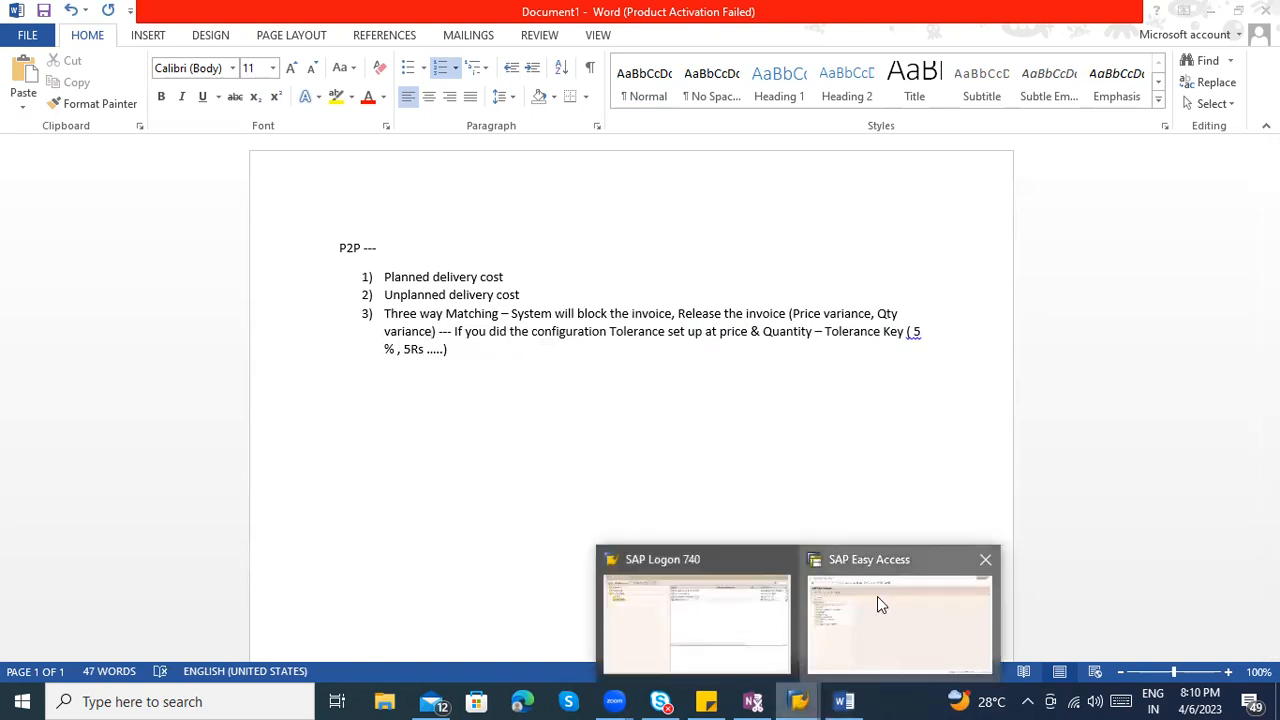
left_click(877, 596)
Run SPRO and open the SAP Reference IMG tree
type("M")
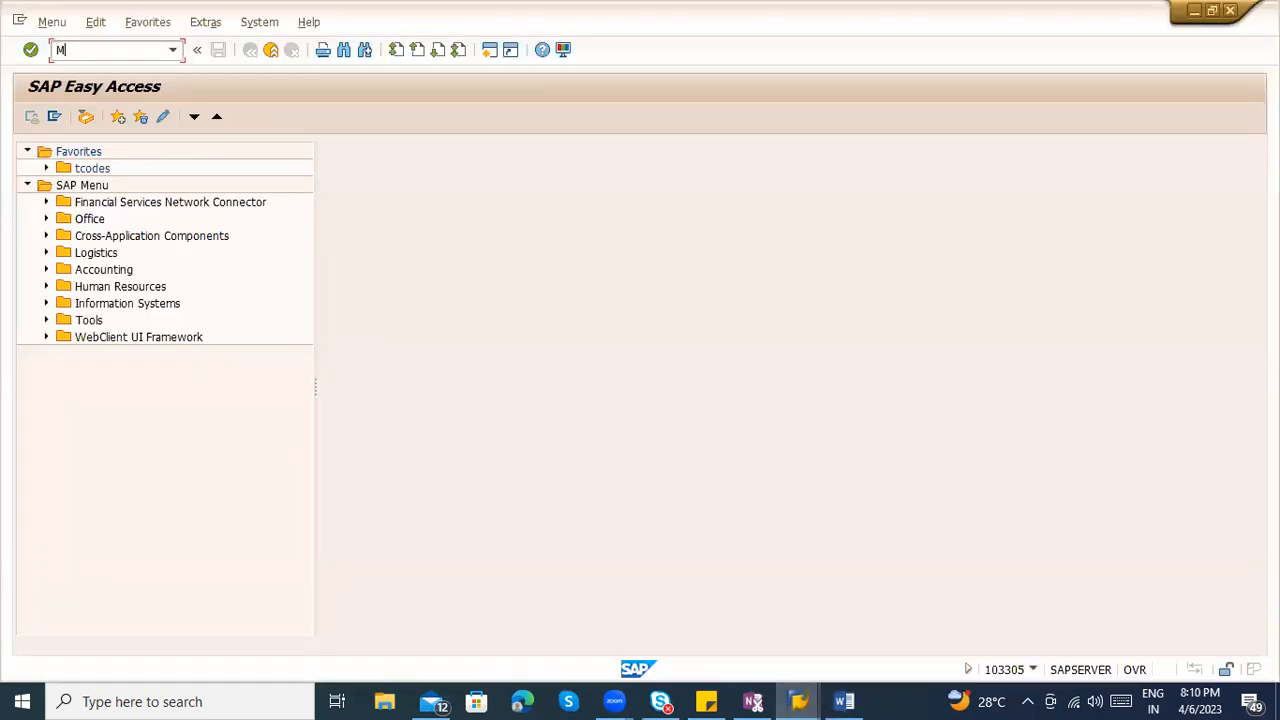
type("pro")
key("Return")
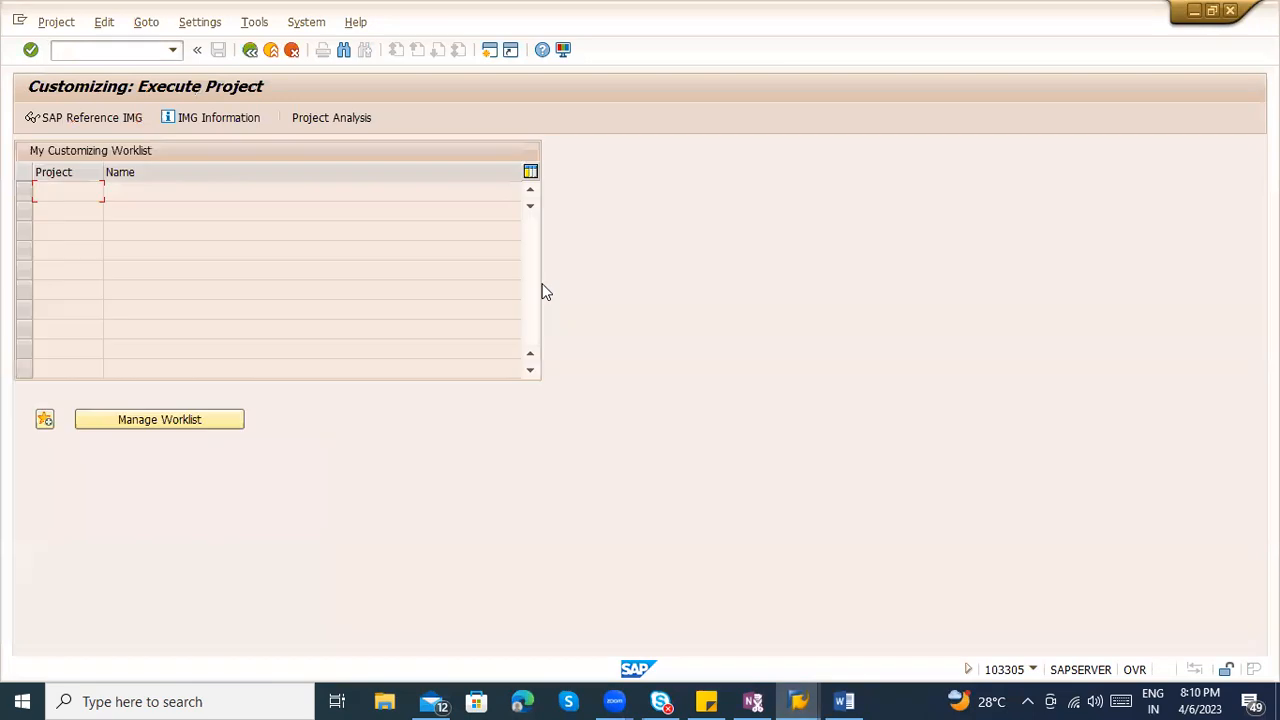
left_click(118, 122)
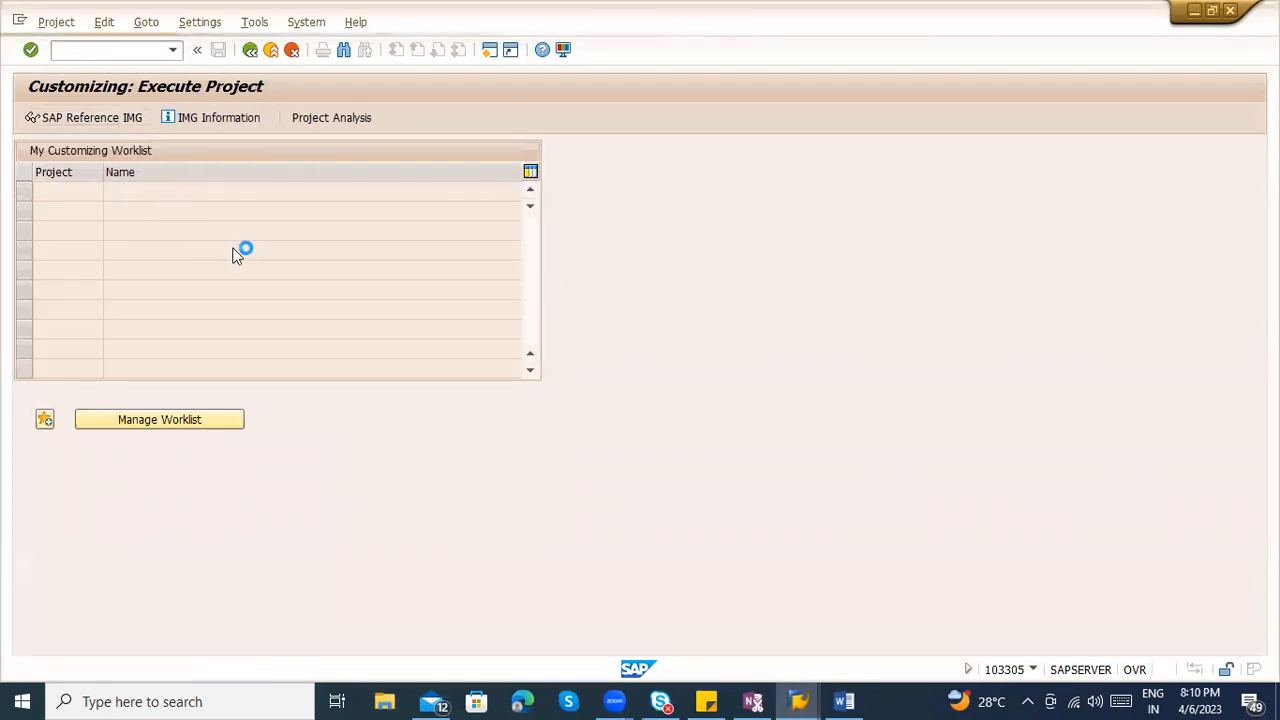
scroll(165, 460, "down", 3)
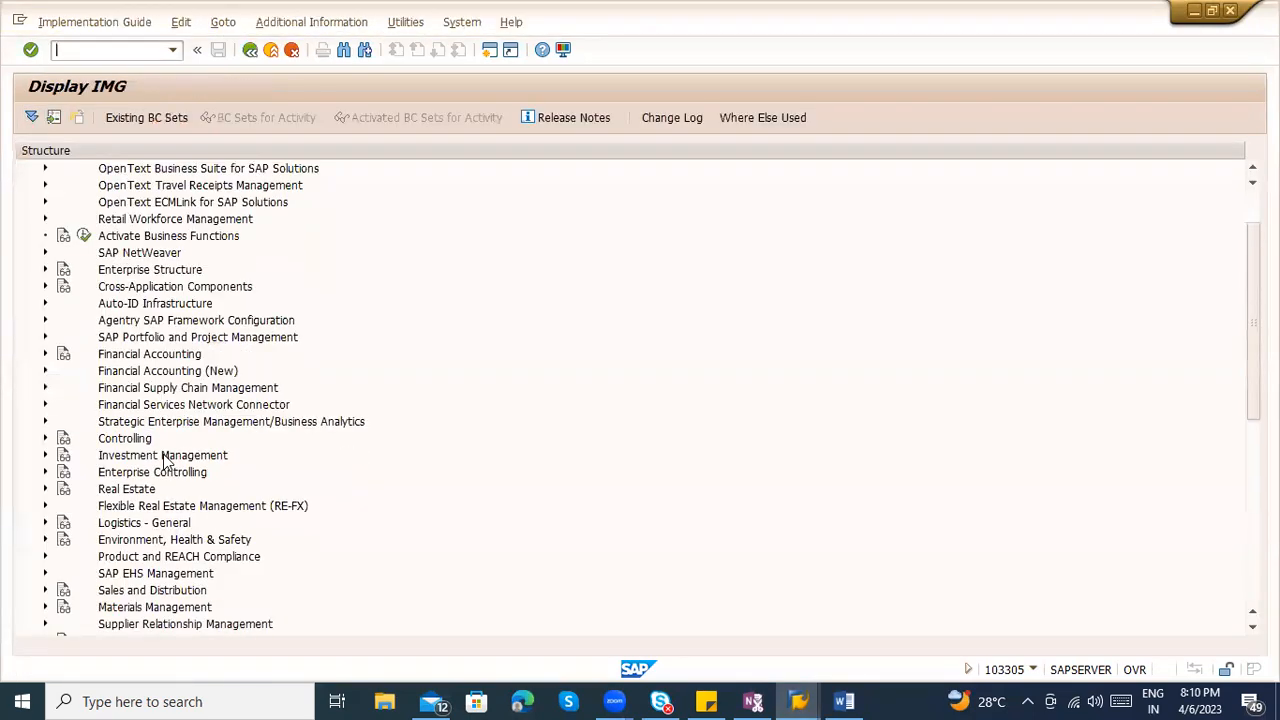
scroll(165, 460, "down", 2)
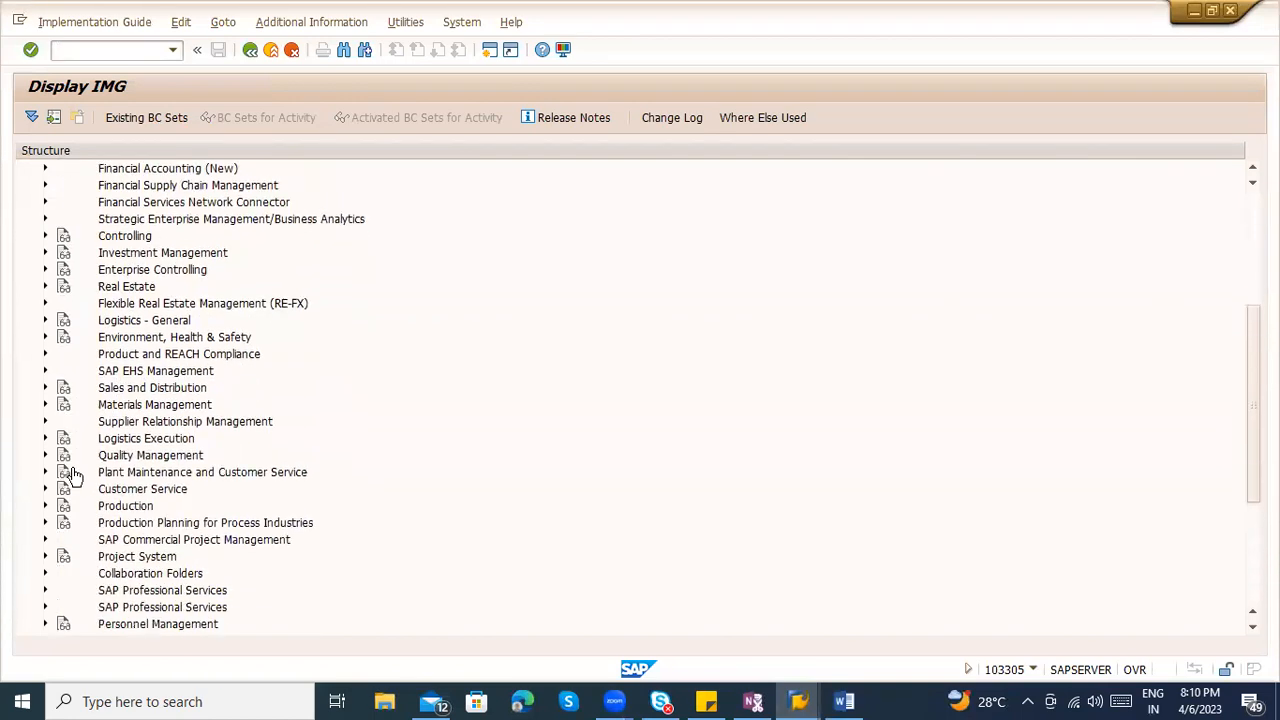
scroll(178, 499, "down", 1)
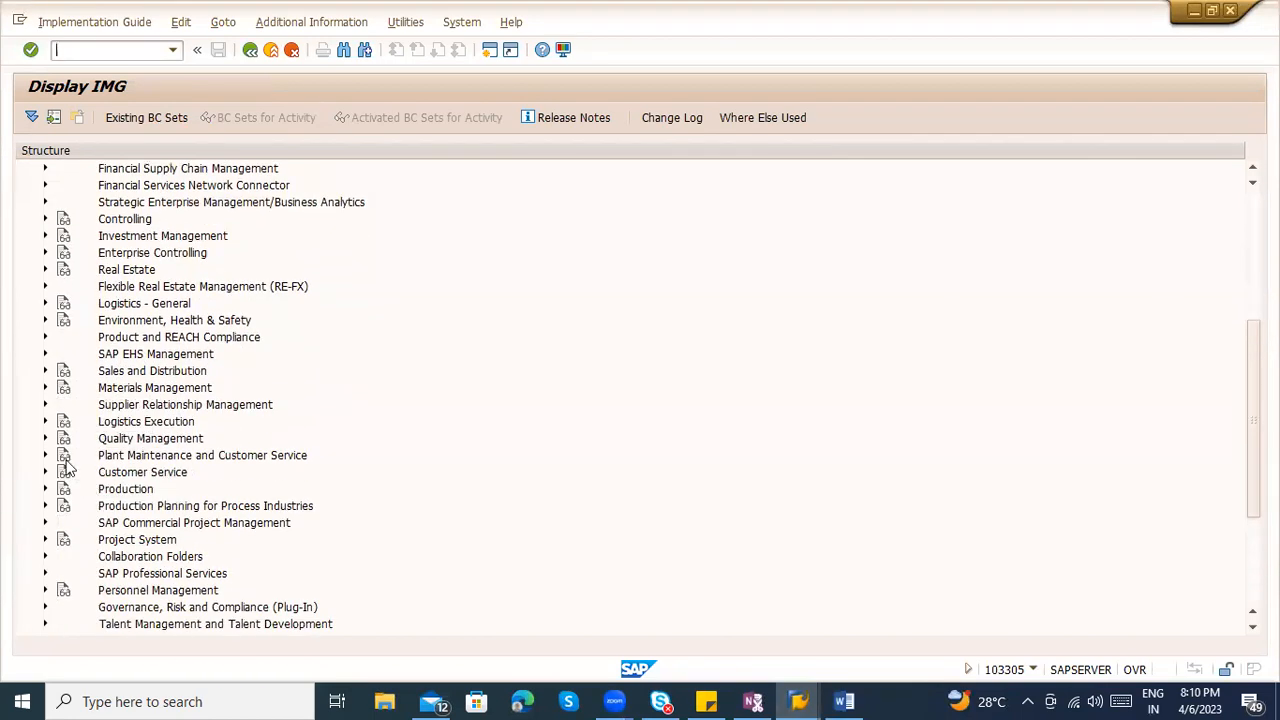
Expand Materials Management > Logistics Invoice Verification > Incoming Invoice in the IMG
left_click(44, 388)
scroll(45, 395, "down", 3)
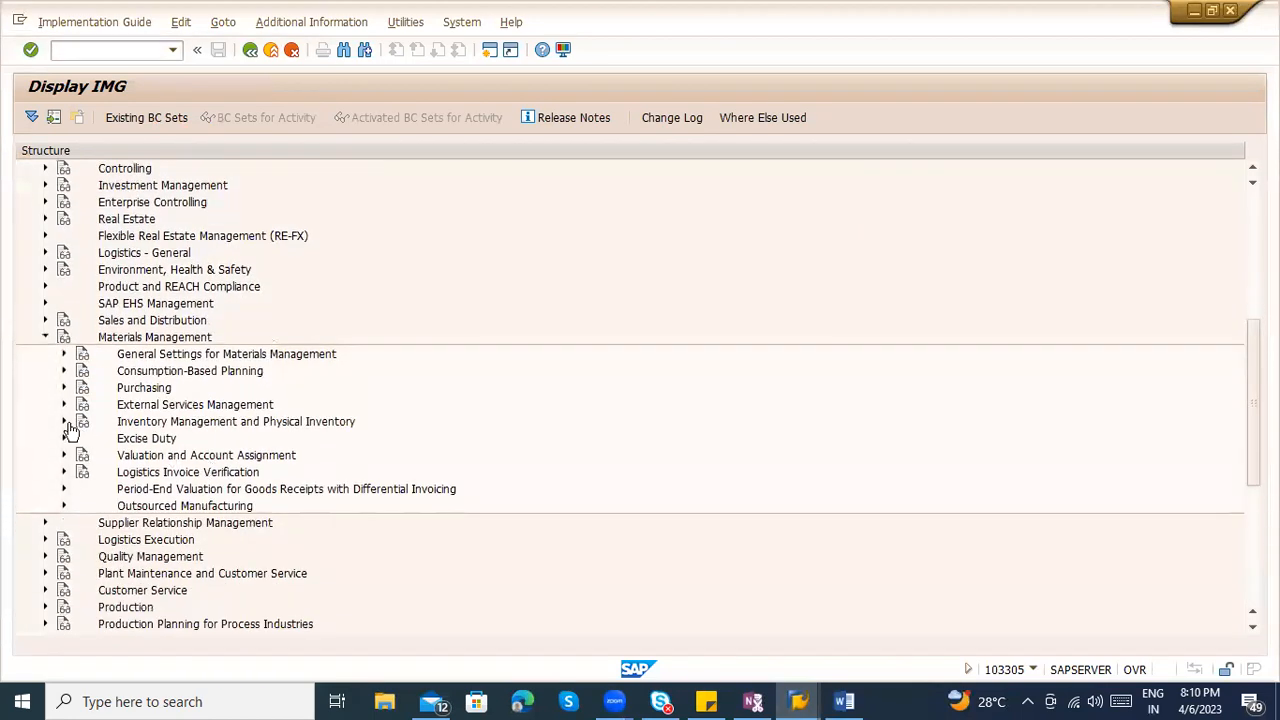
scroll(60, 418, "down", 1)
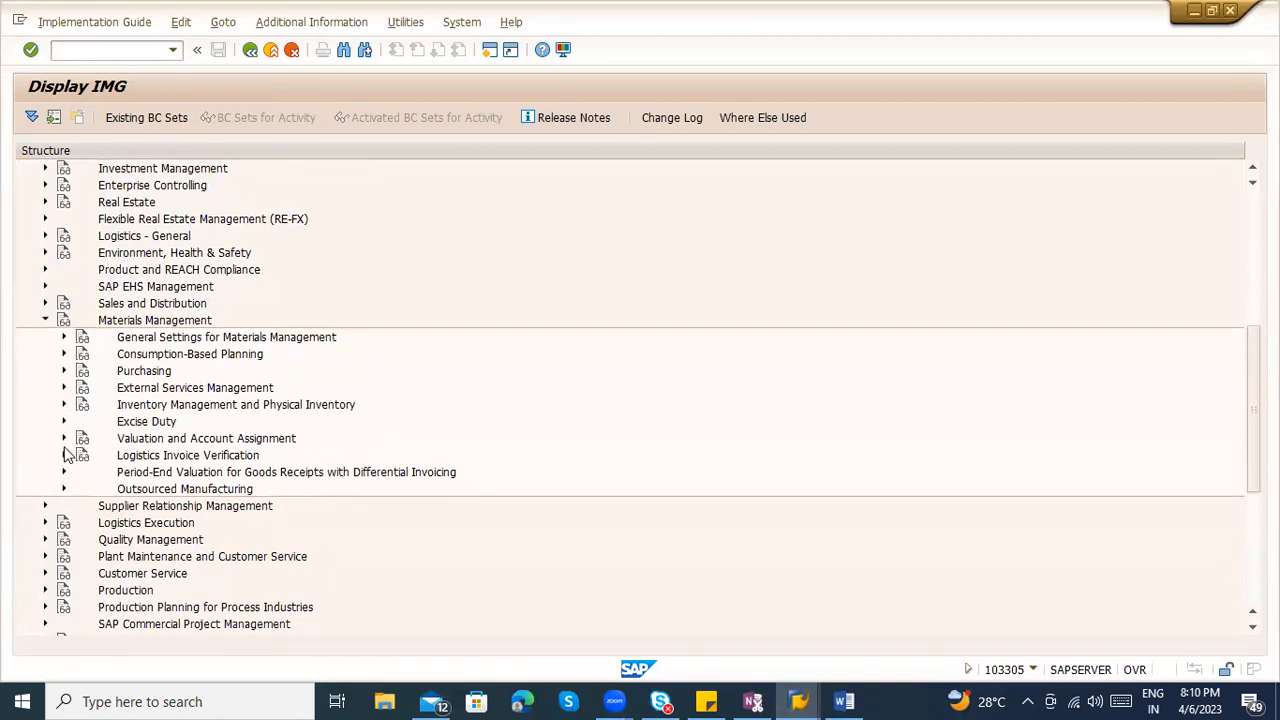
left_click(64, 455)
scroll(294, 440, "down", 8)
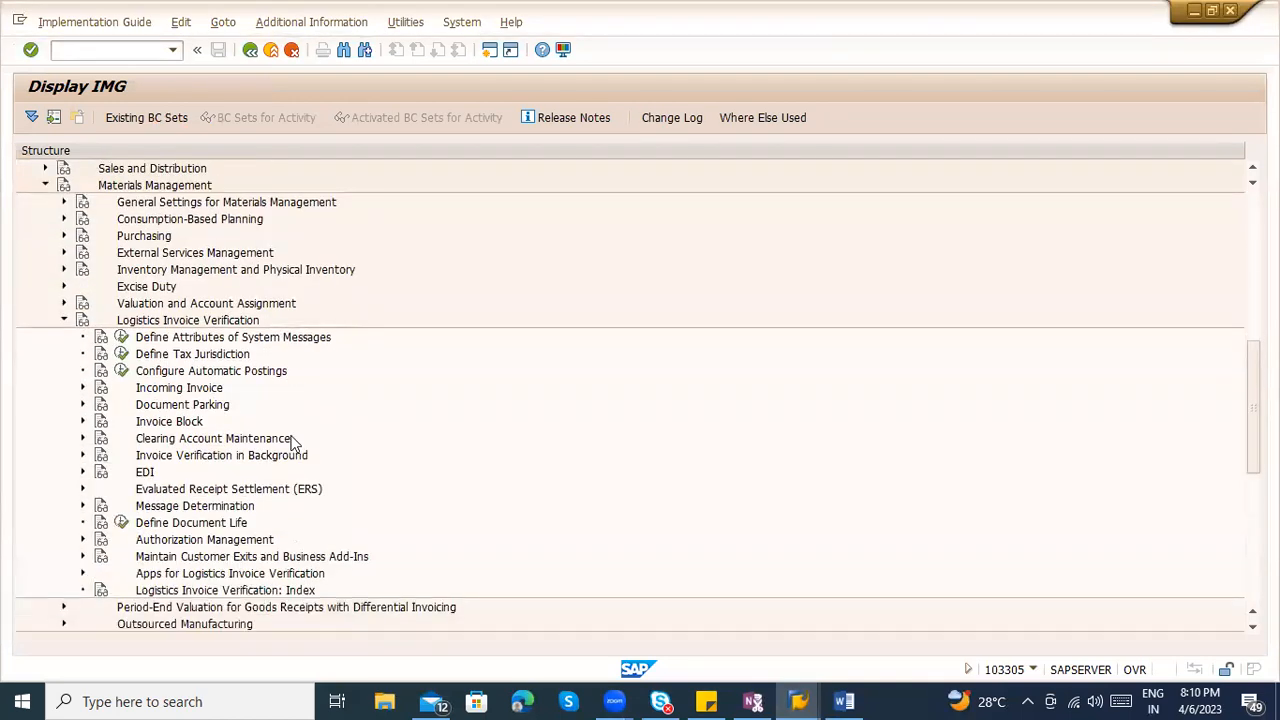
left_click(82, 404)
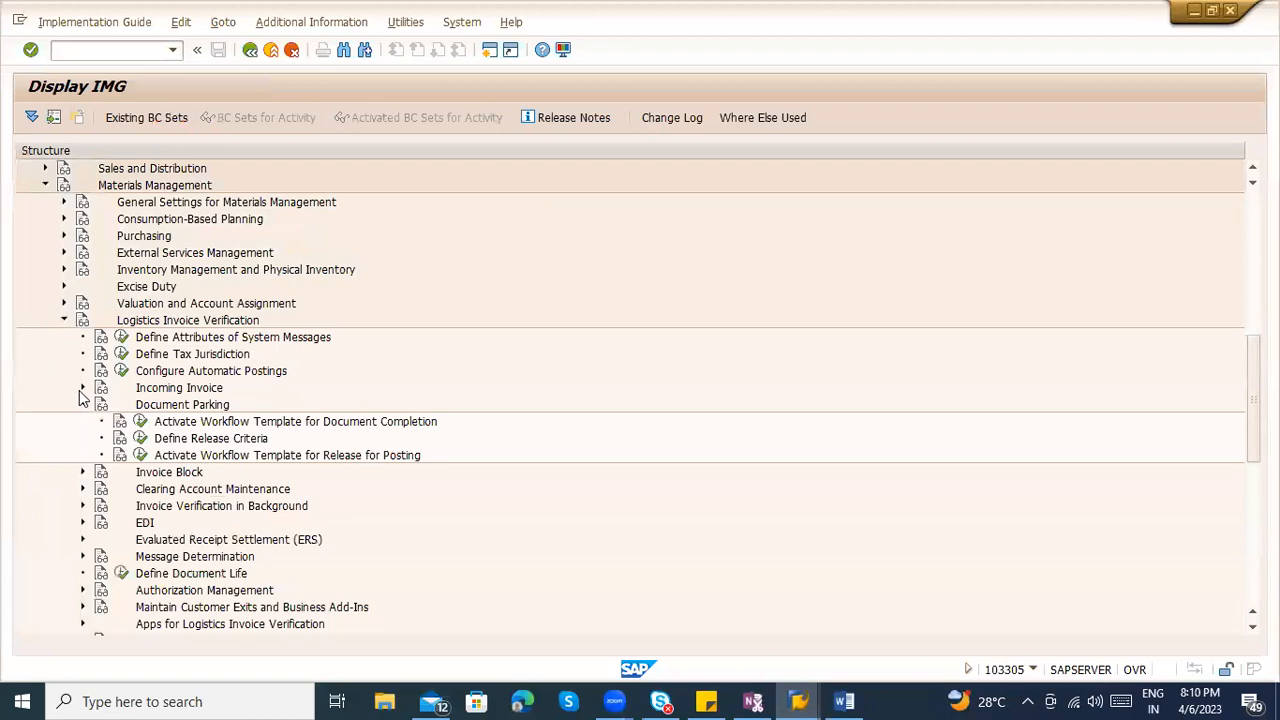
left_click(82, 390)
scroll(100, 240, "down", 1)
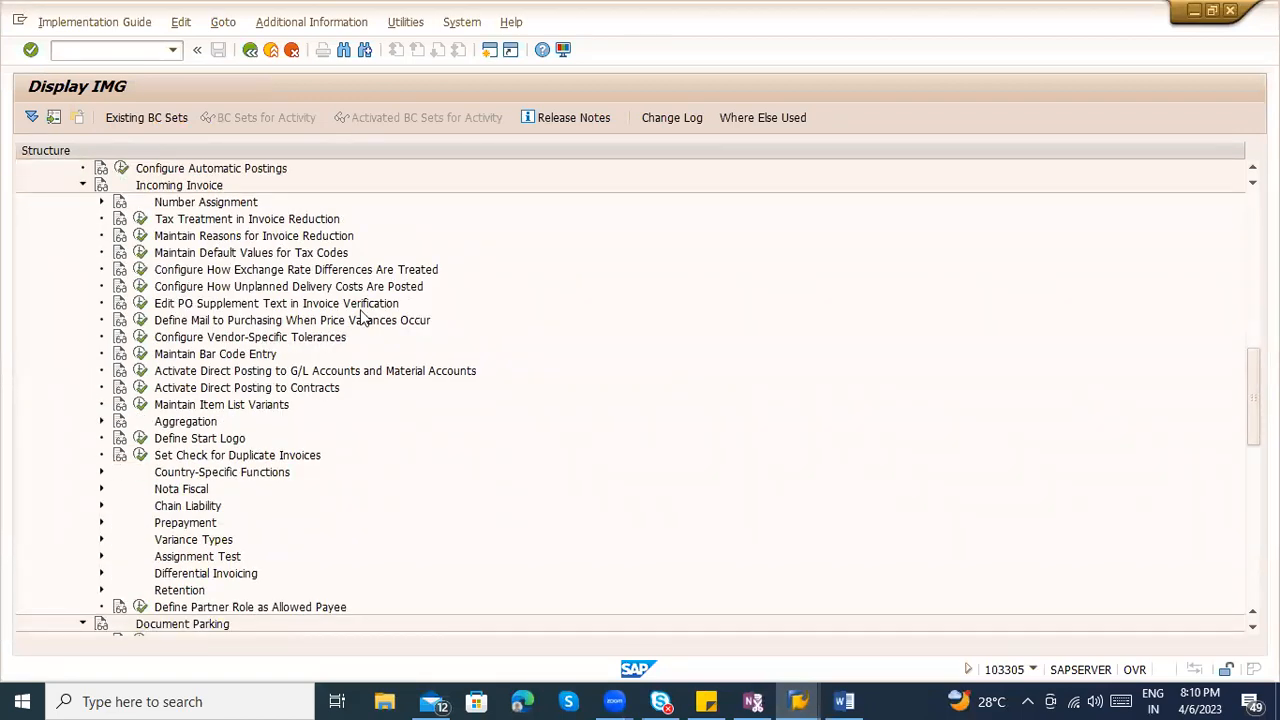
scroll(394, 414, "down", 1)
scroll(397, 416, "up", 2)
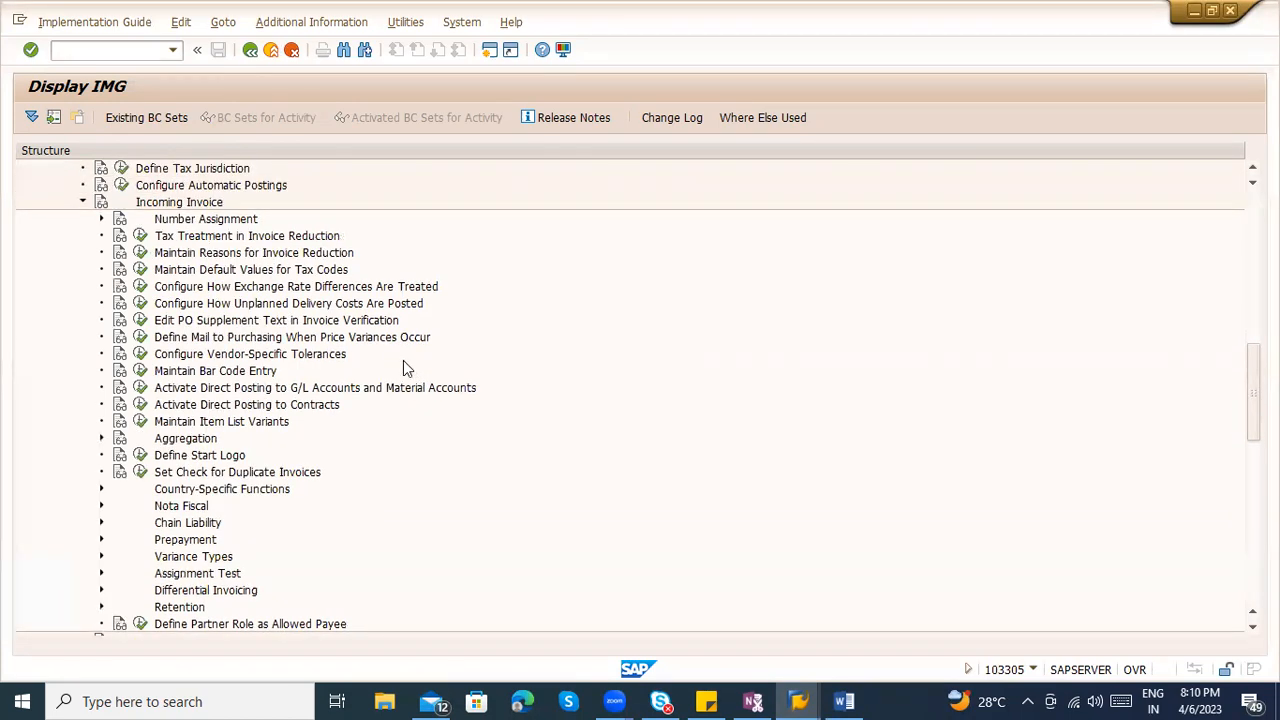
Execute Configure How Unplanned Delivery Costs Are Posted
left_click(97, 220)
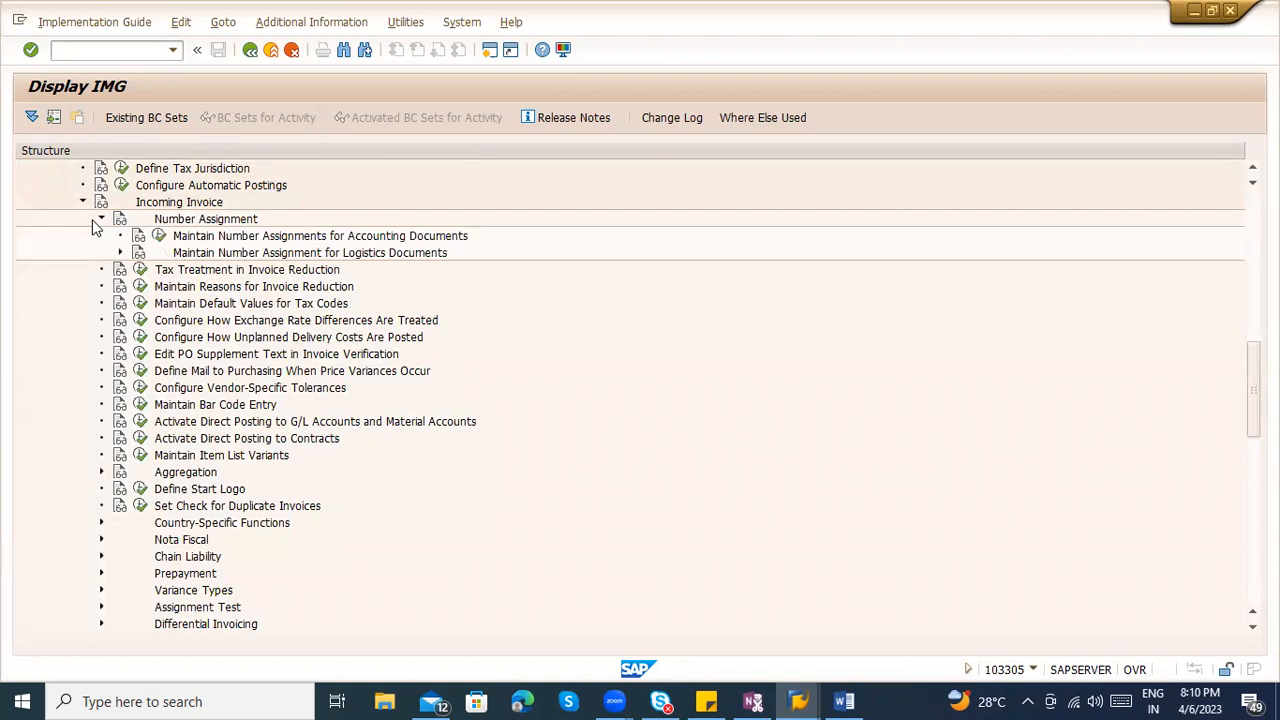
left_click(97, 220)
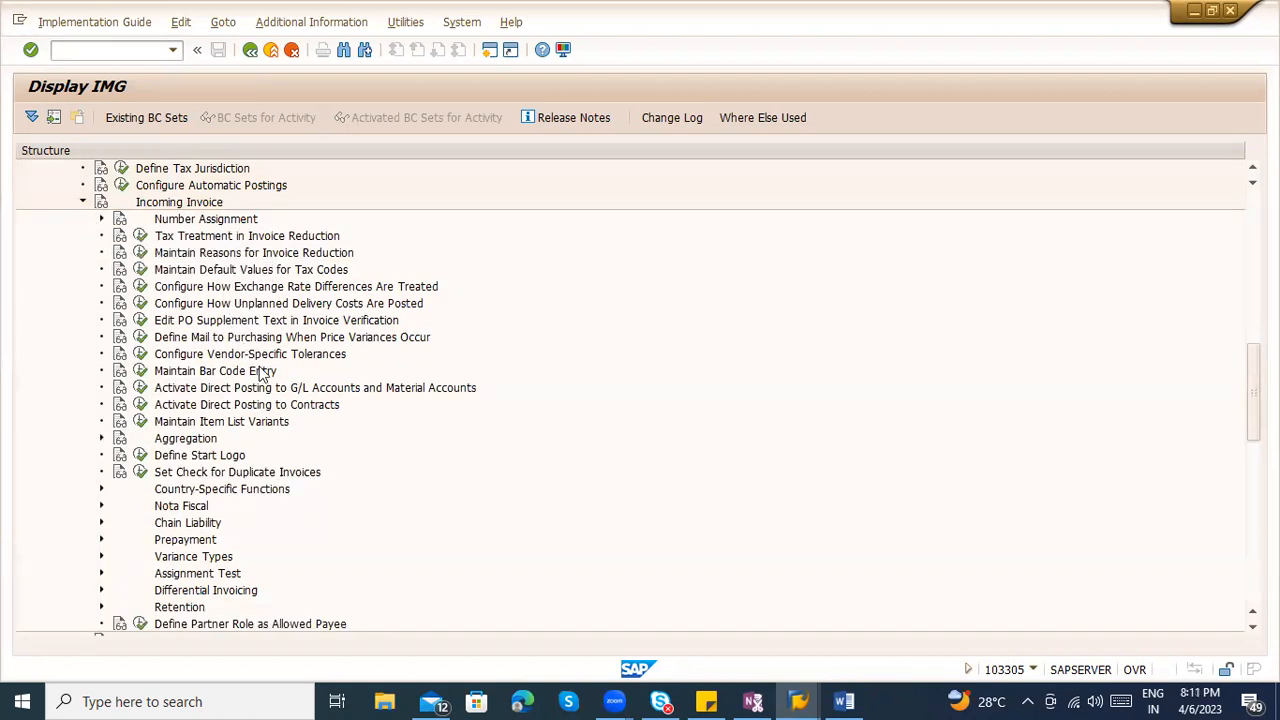
scroll(160, 318, "down", 1)
left_click(141, 286)
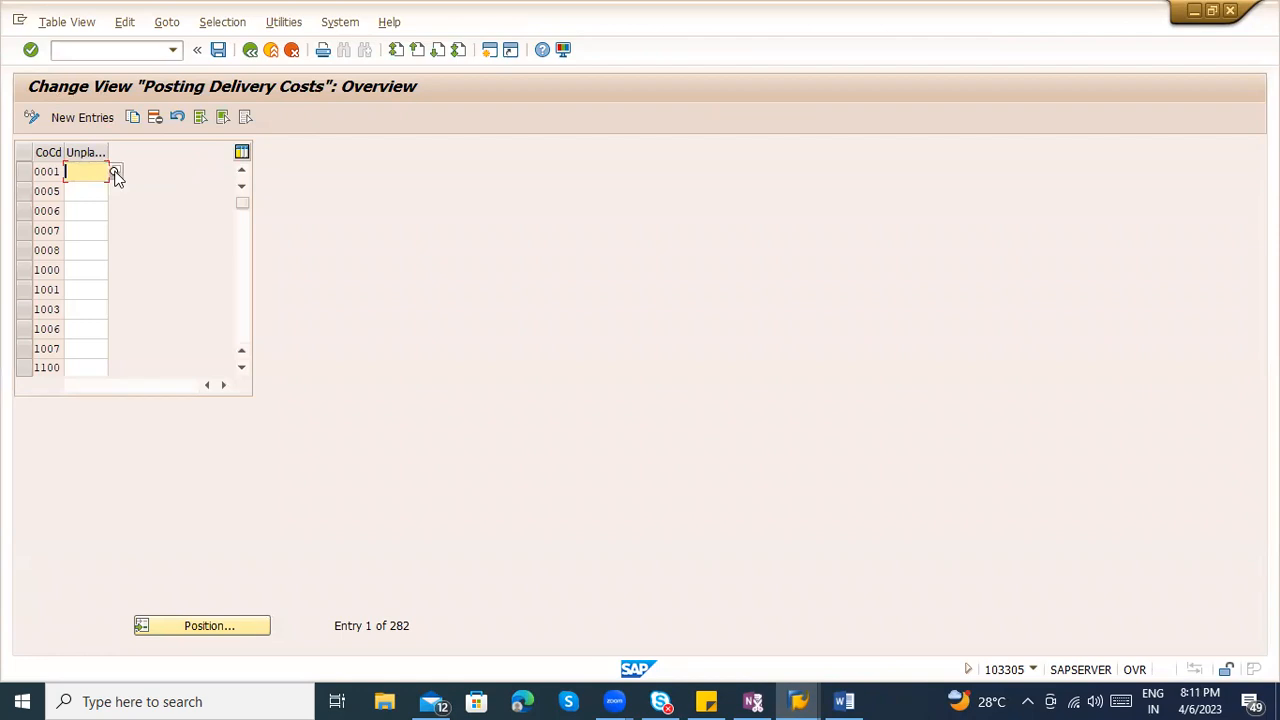
left_click(114, 173)
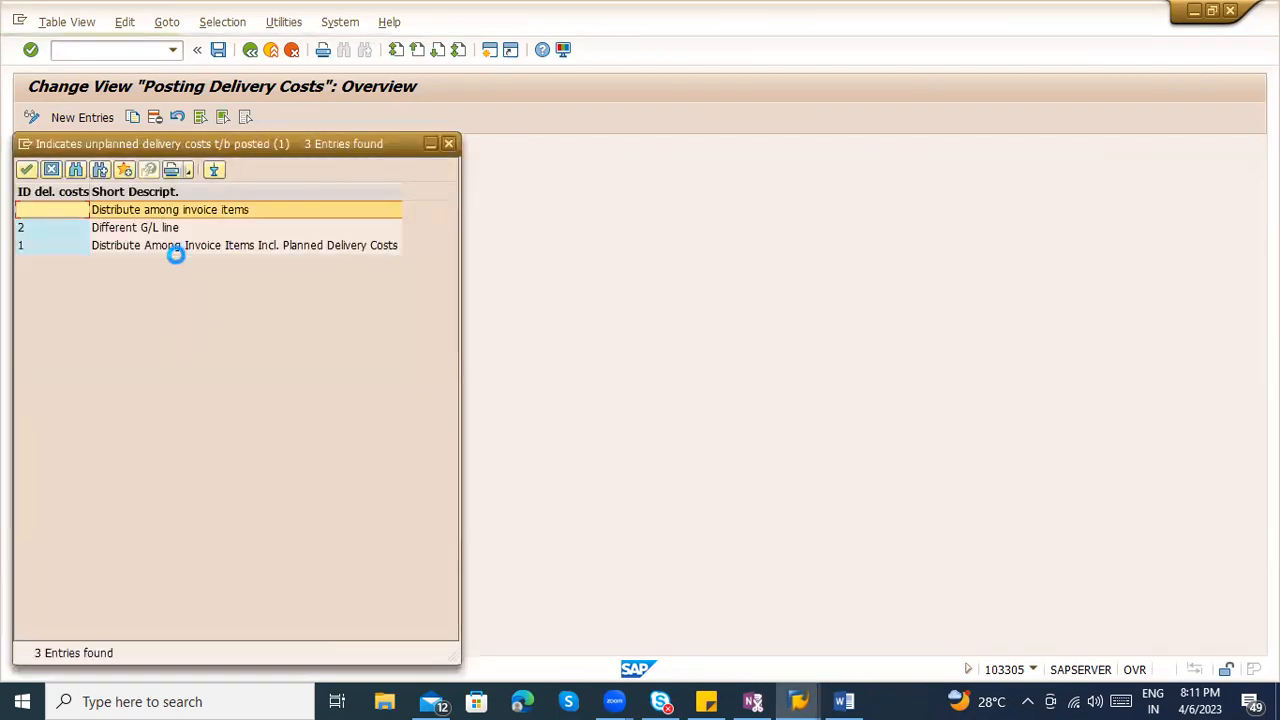
left_click(148, 230)
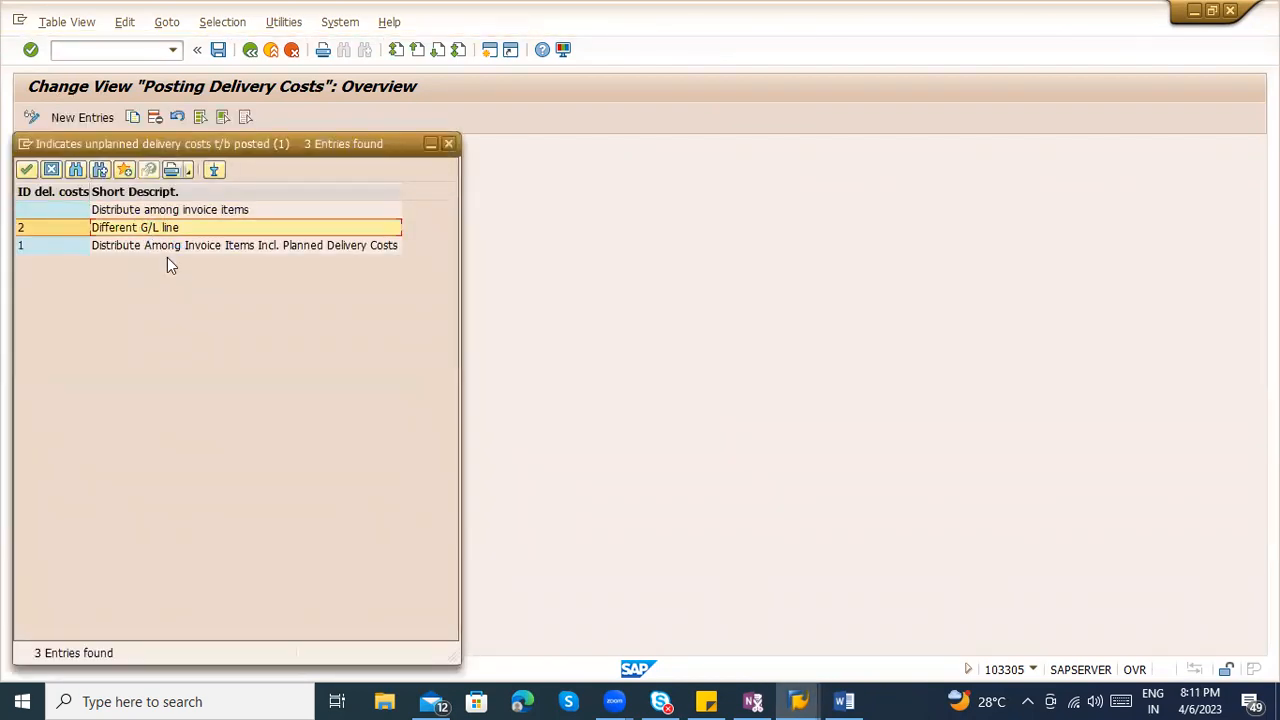
left_click(174, 251)
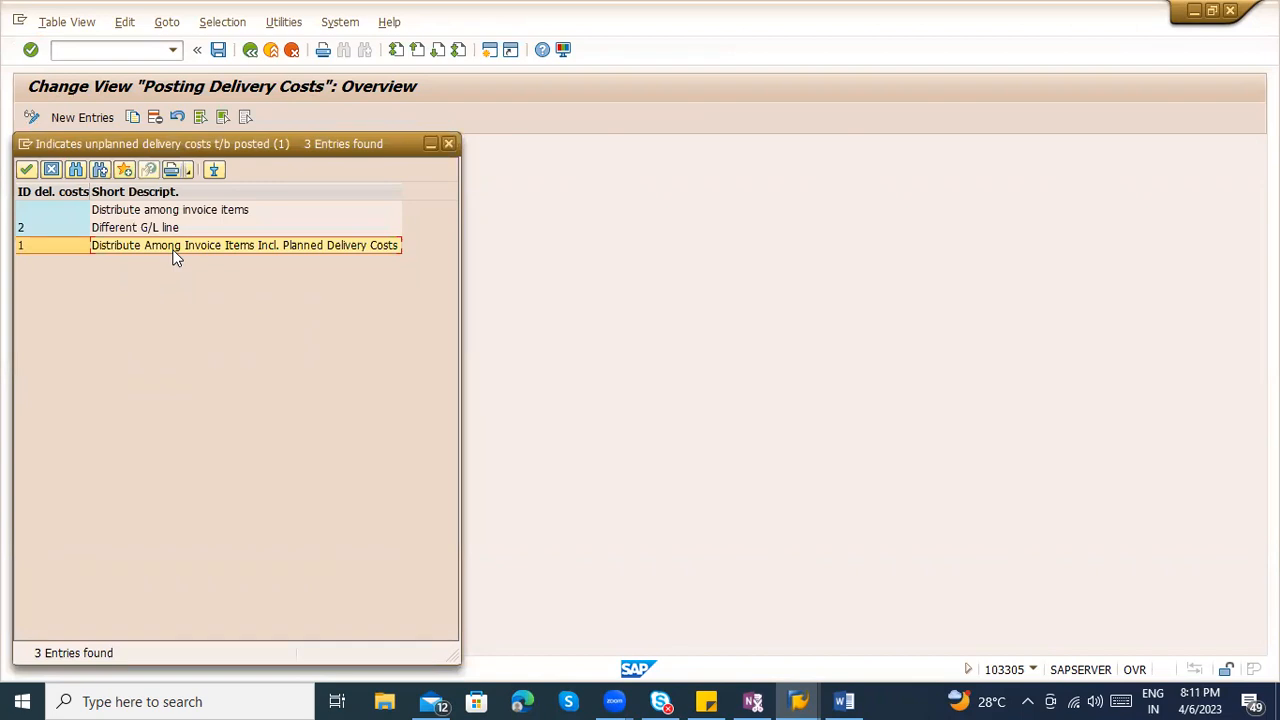
left_click(229, 227)
left_click(448, 143)
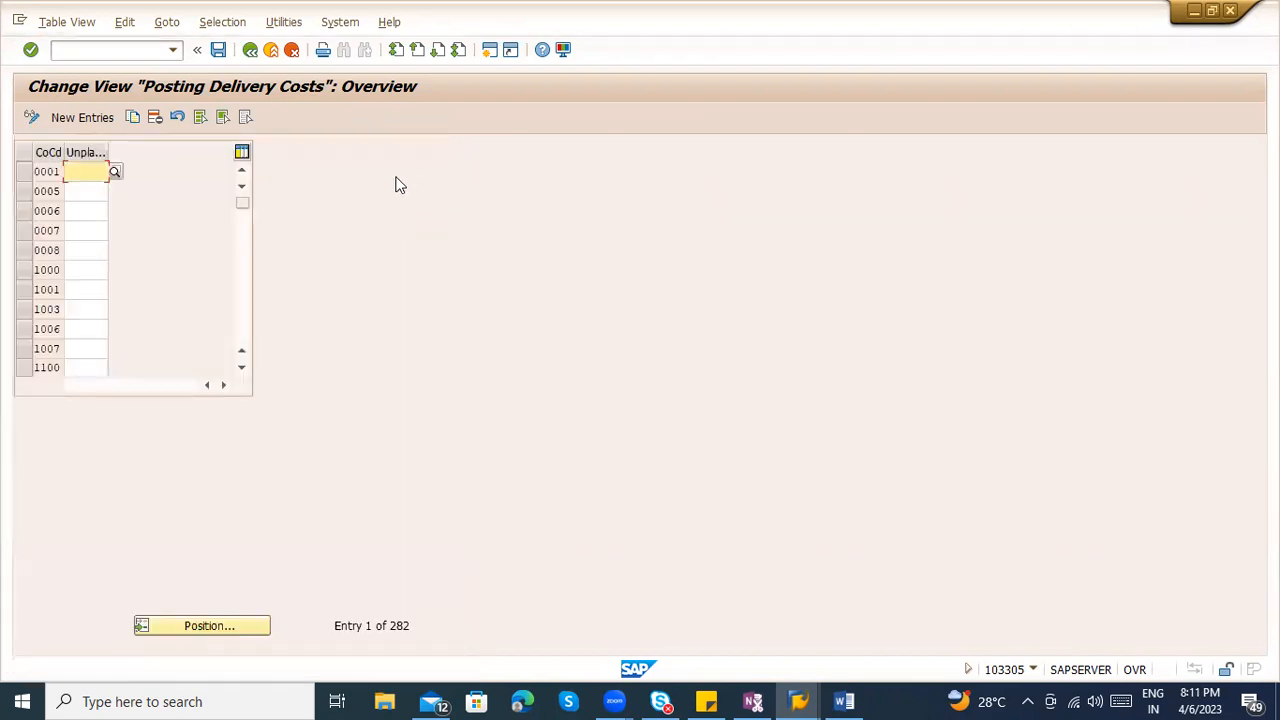
left_click(248, 52)
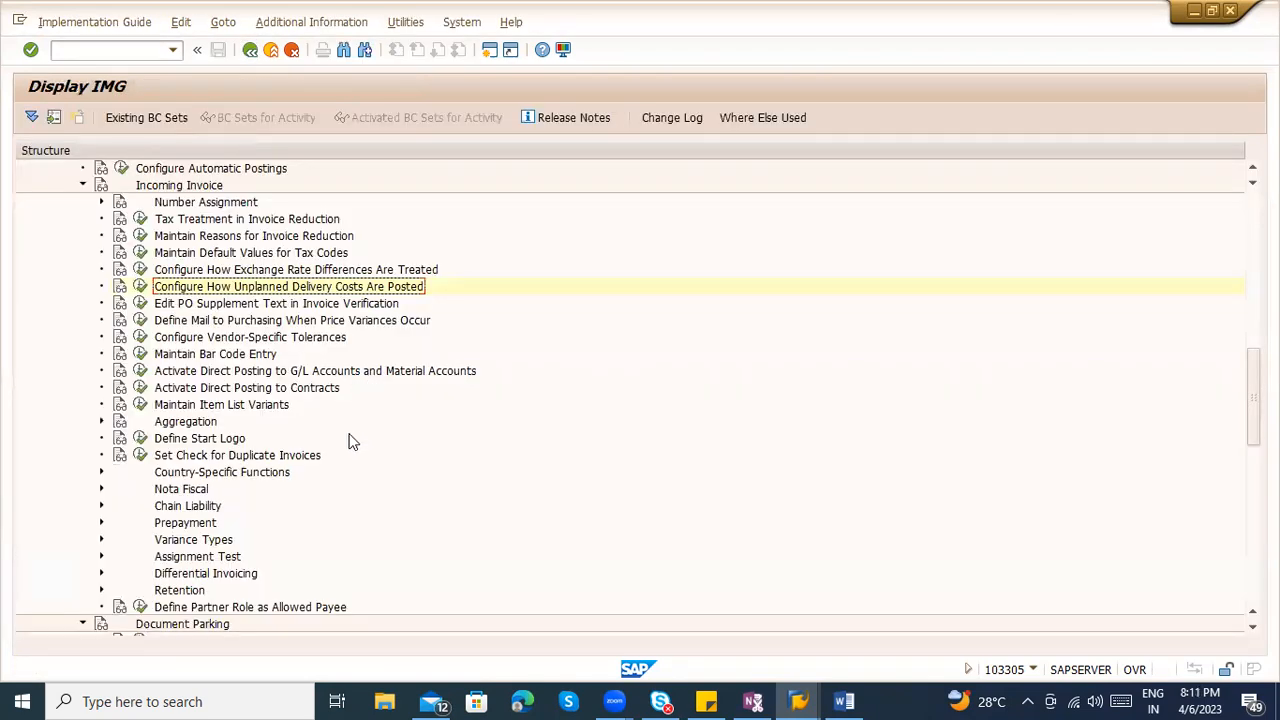
Expand Invoice Block and execute Set Tolerance Limits to list the 3.591 tolerance entries
scroll(303, 426, "down", 1)
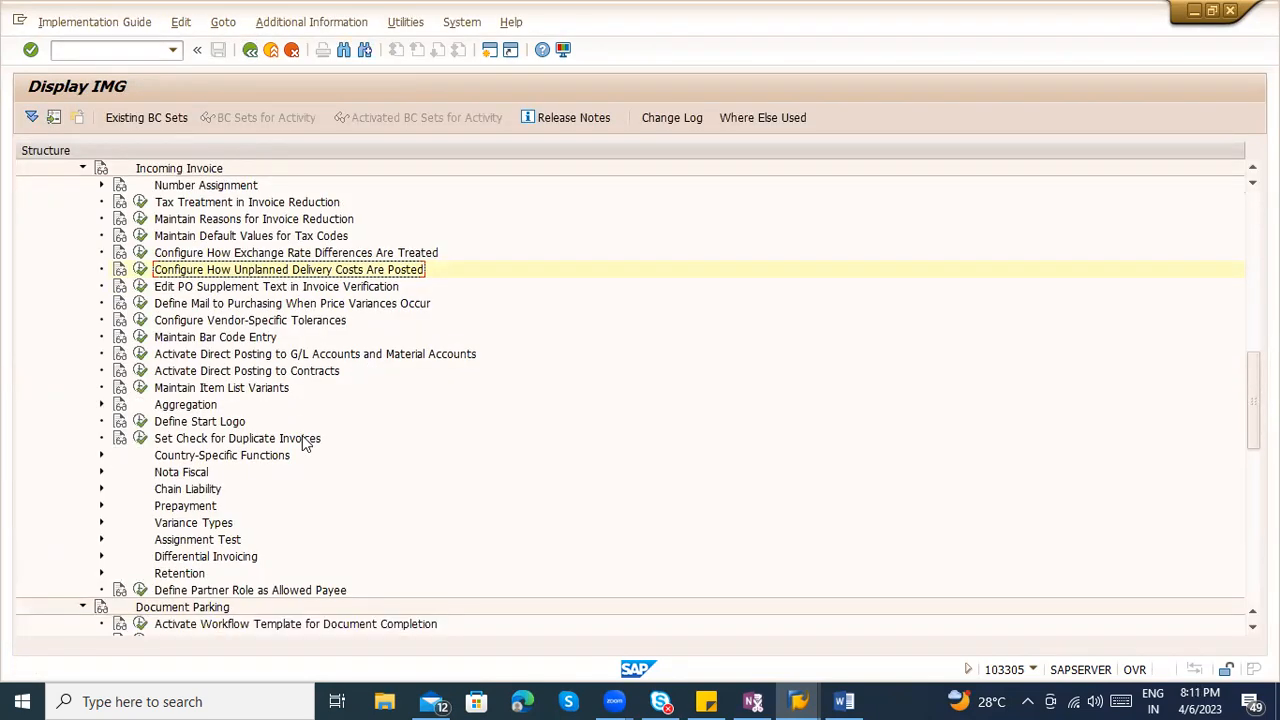
scroll(306, 444, "down", 1)
scroll(302, 435, "down", 2)
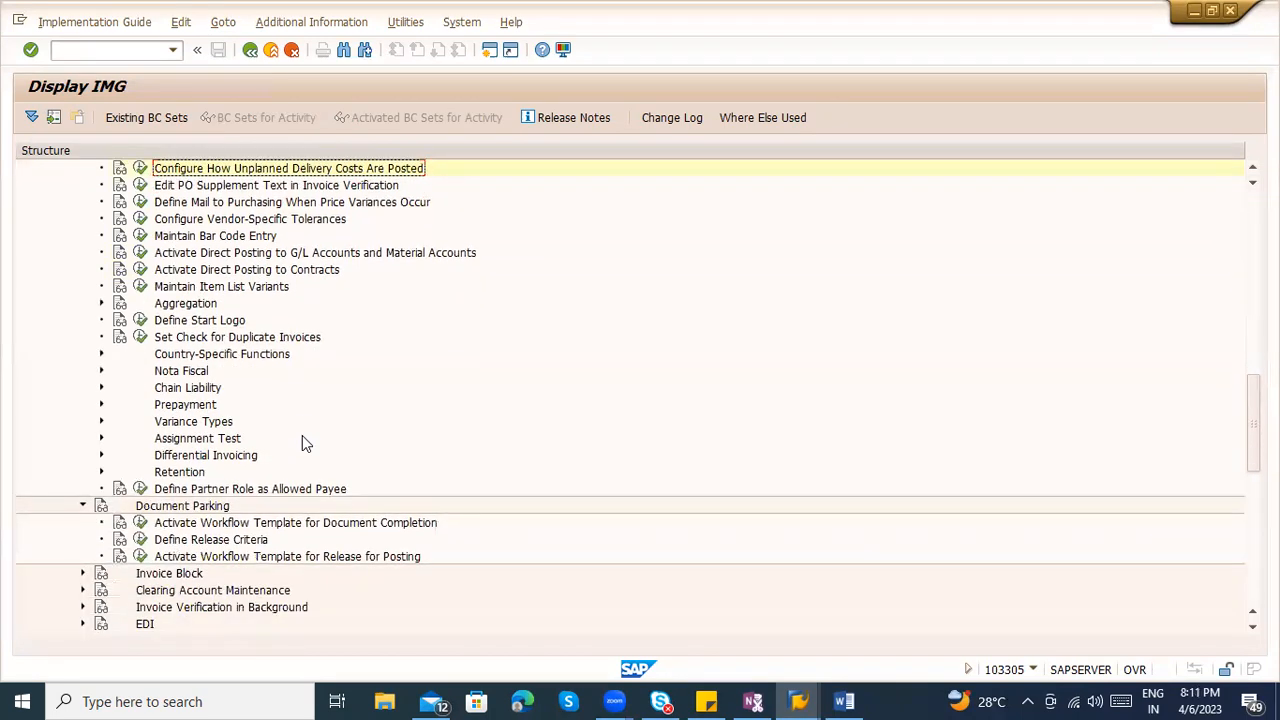
scroll(201, 471, "down", 1)
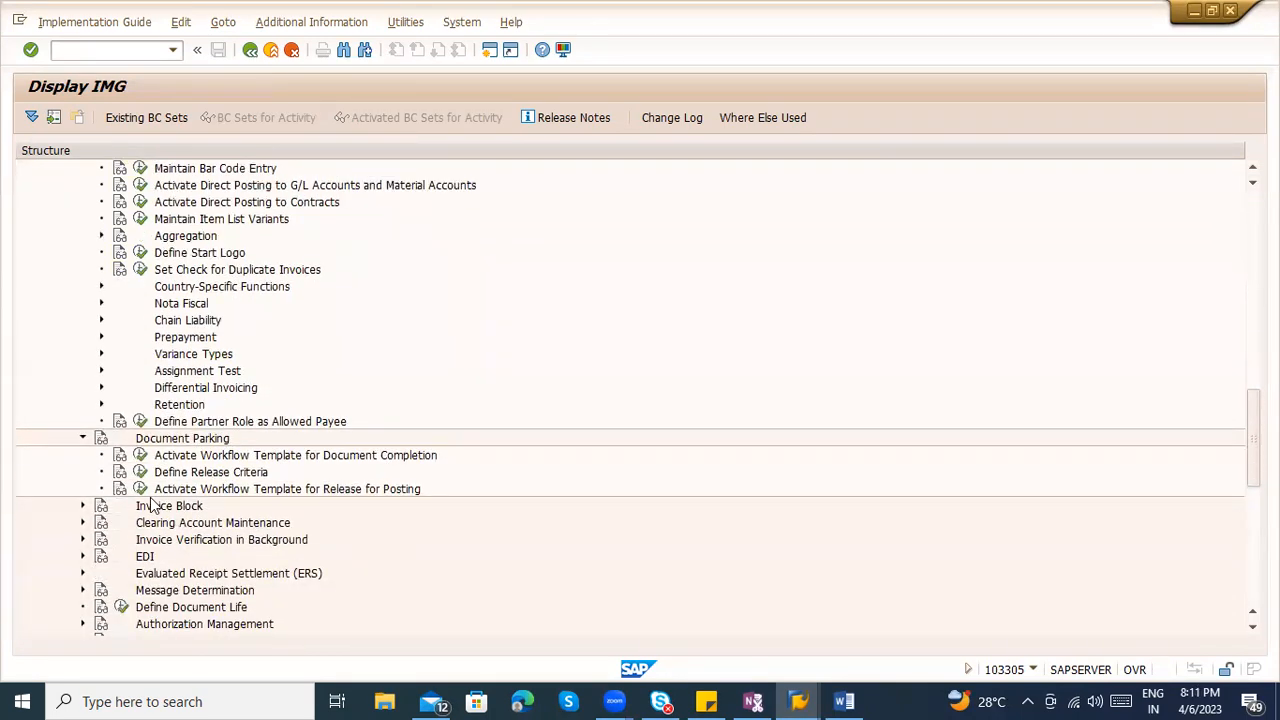
left_click(82, 506)
scroll(215, 514, "down", 3)
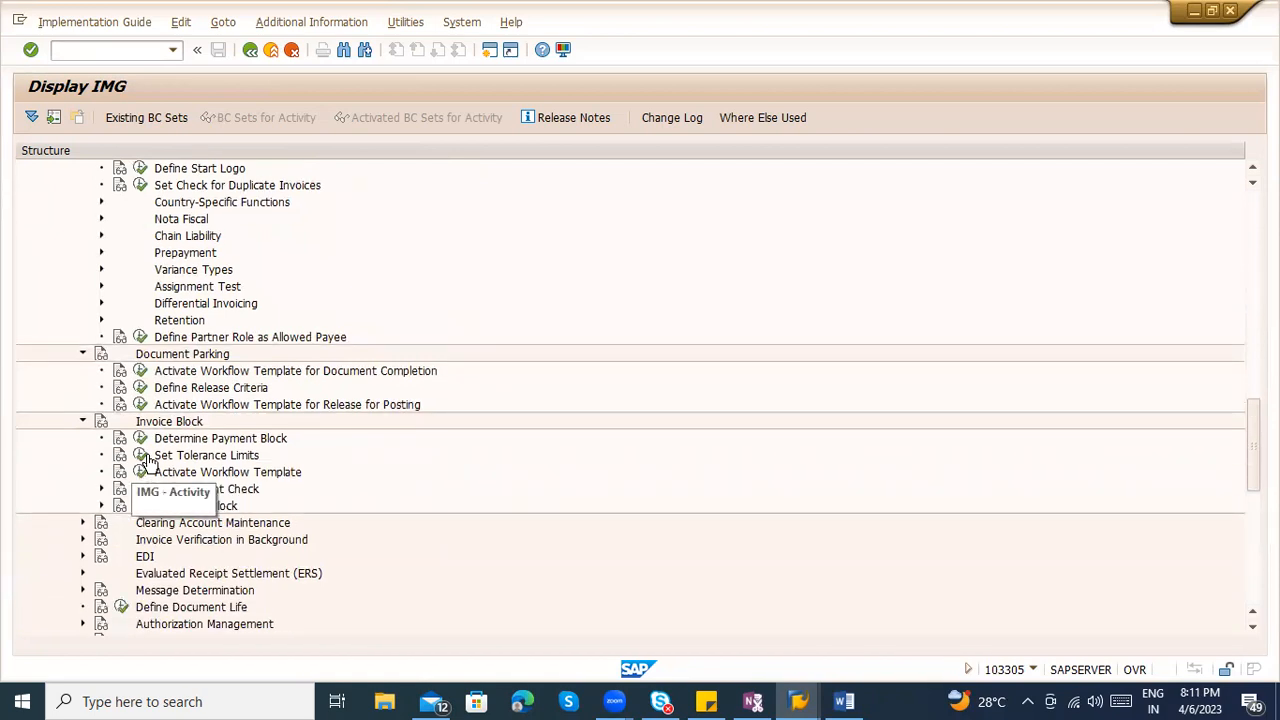
left_click(150, 455)
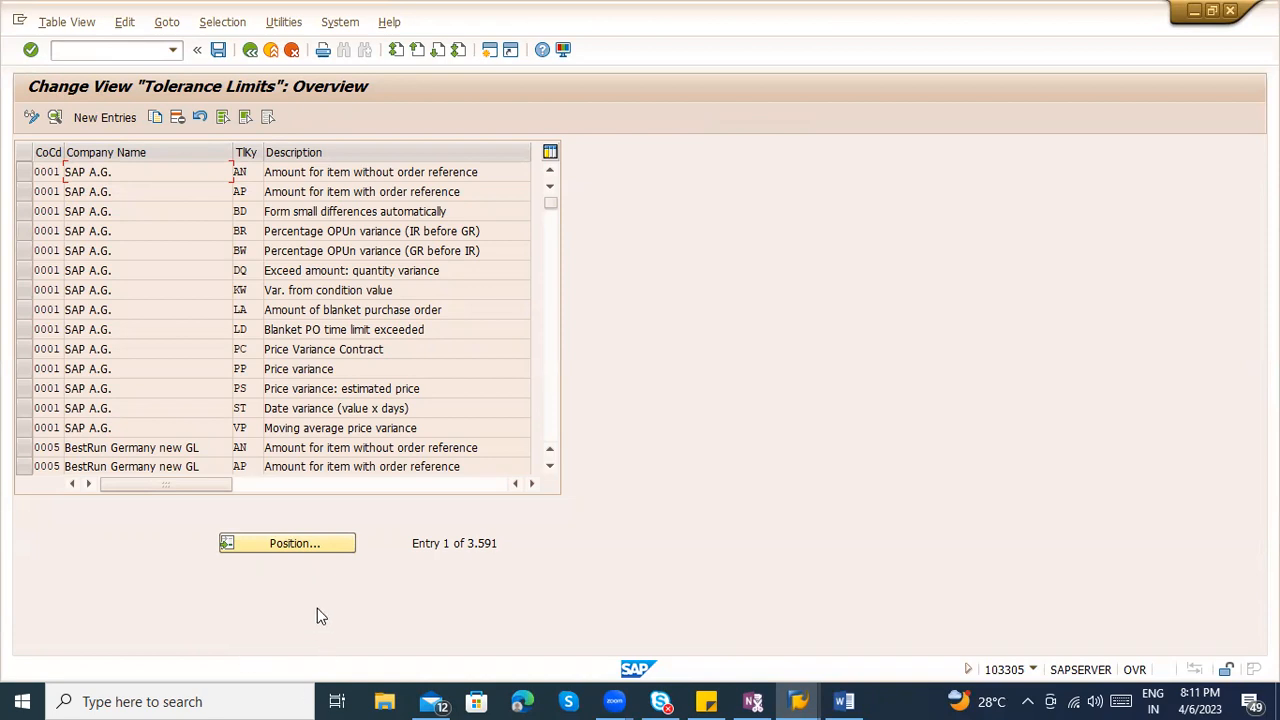
Position on company code 1000, tolerance key PP, and open that entry's details
left_click(317, 546)
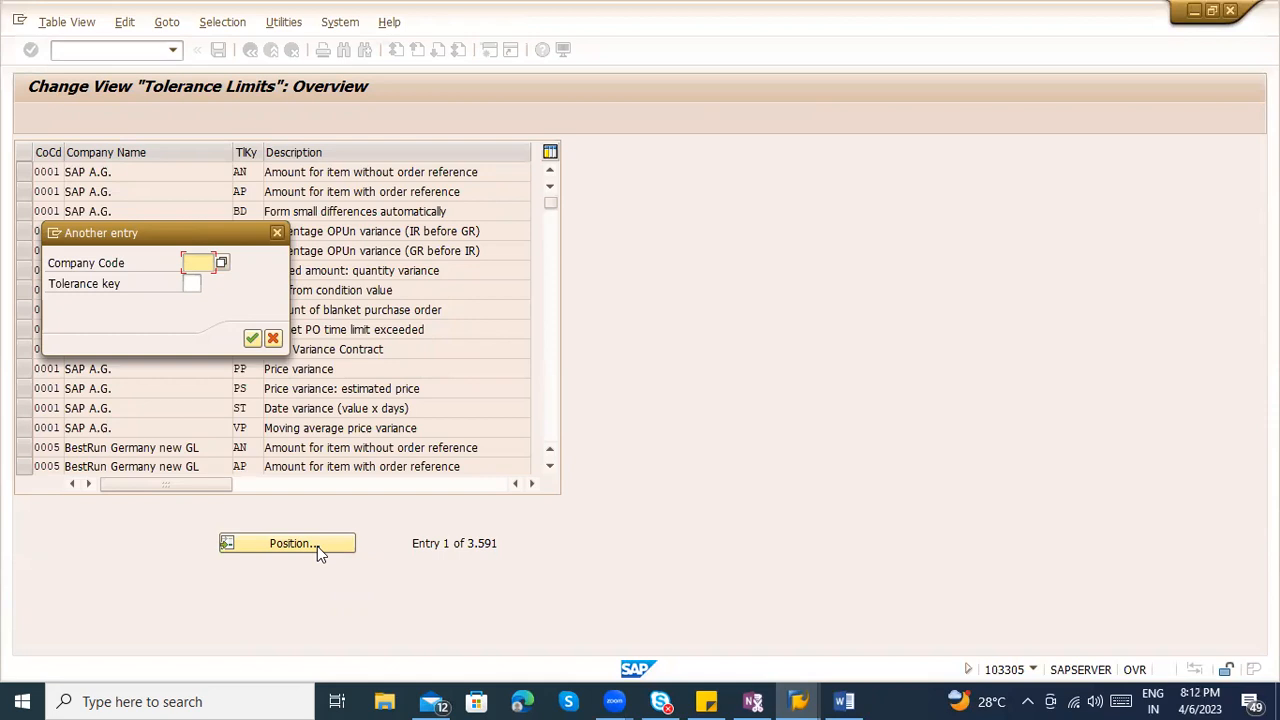
type("1000")
key("Tab")
type("PP")
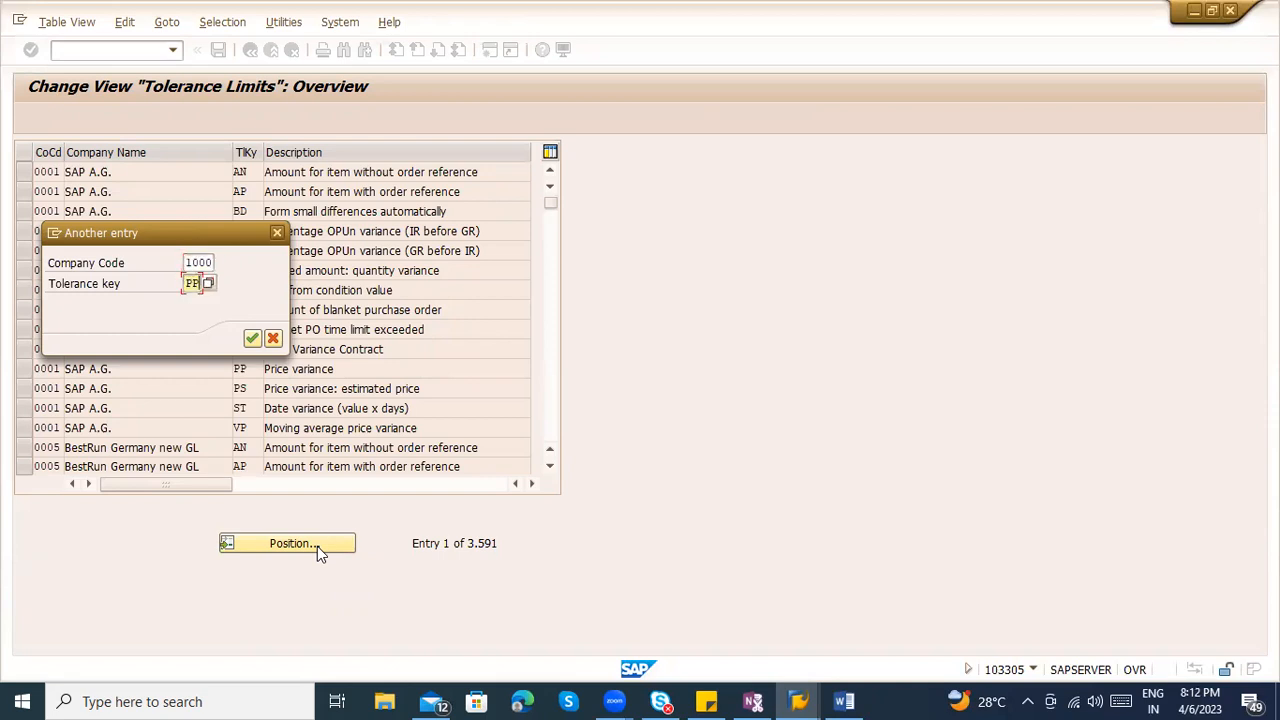
key("Return")
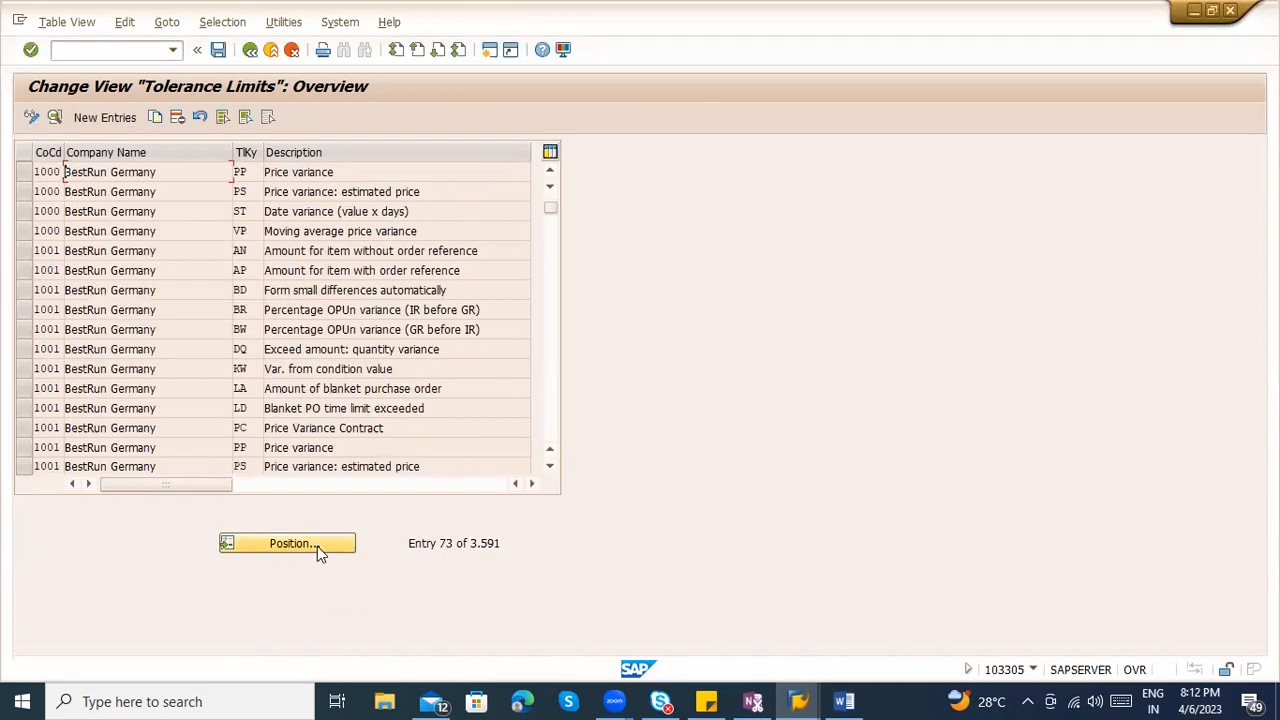
double_click(308, 172)
Examine the PP lower and upper limit values, toggling the upper limit checkboxes
left_click(232, 336)
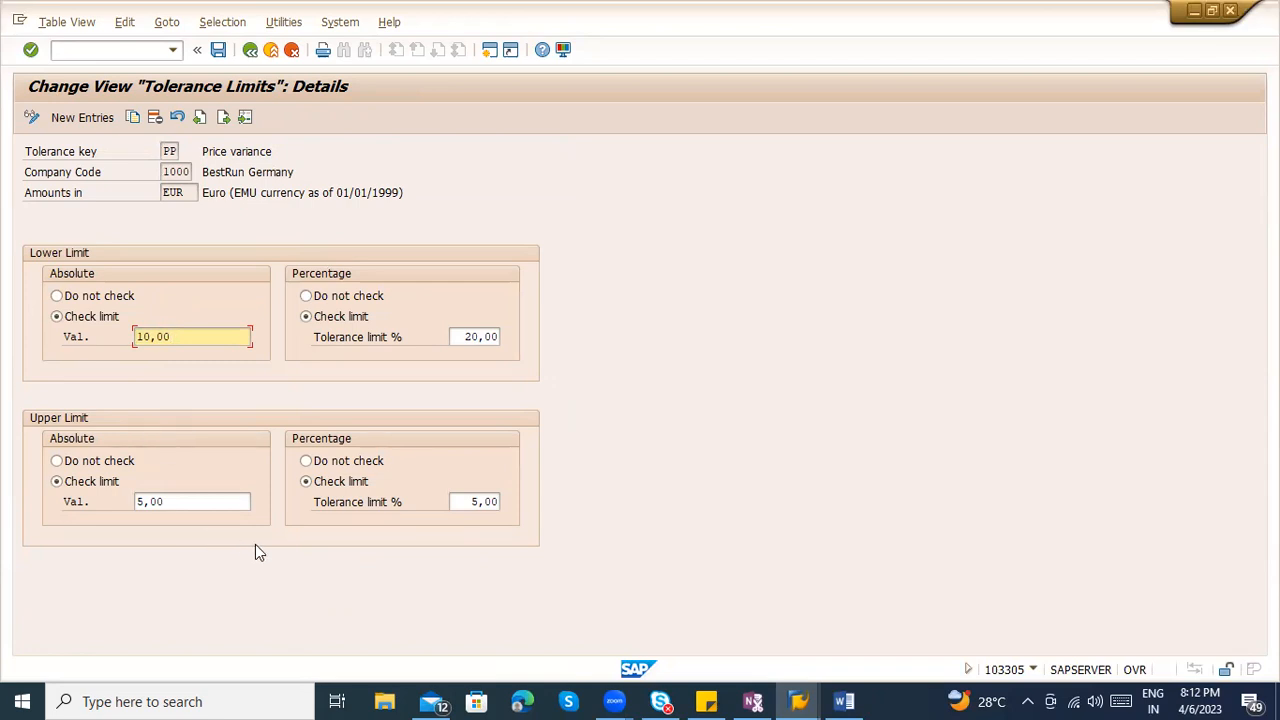
left_click_drag(465, 501, 507, 501)
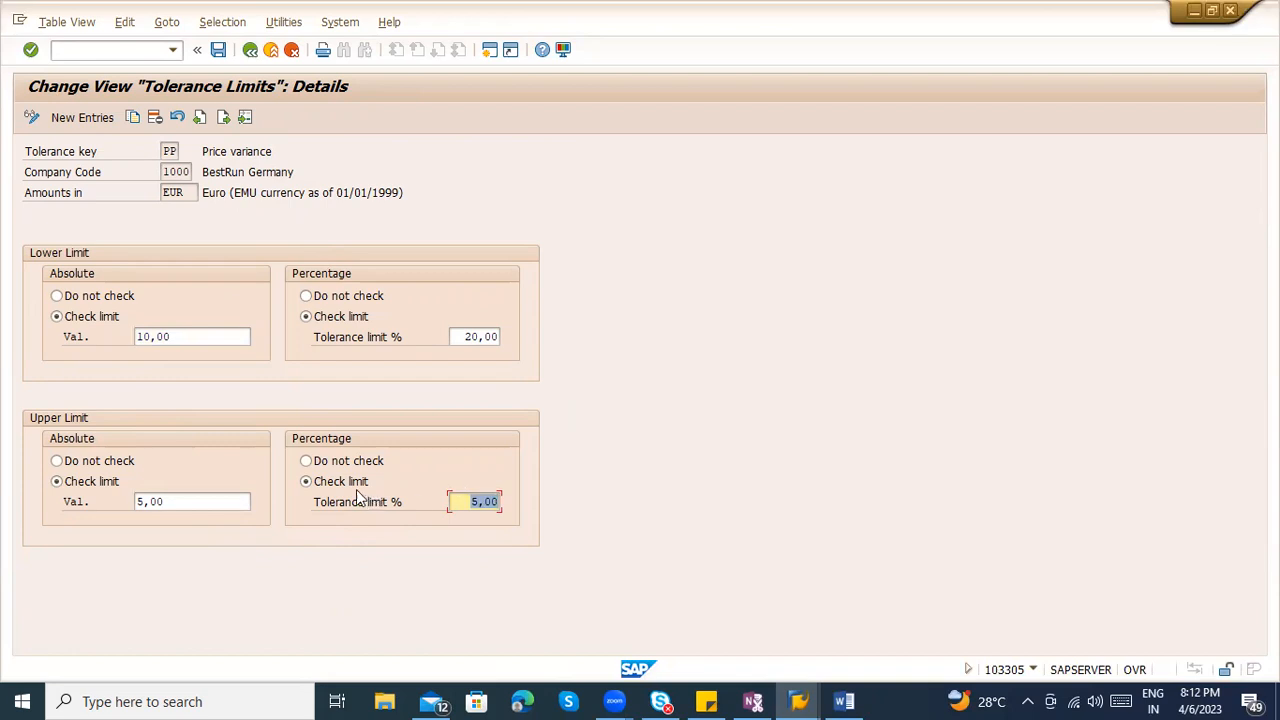
left_click(322, 466)
left_click(466, 502)
left_click(333, 489)
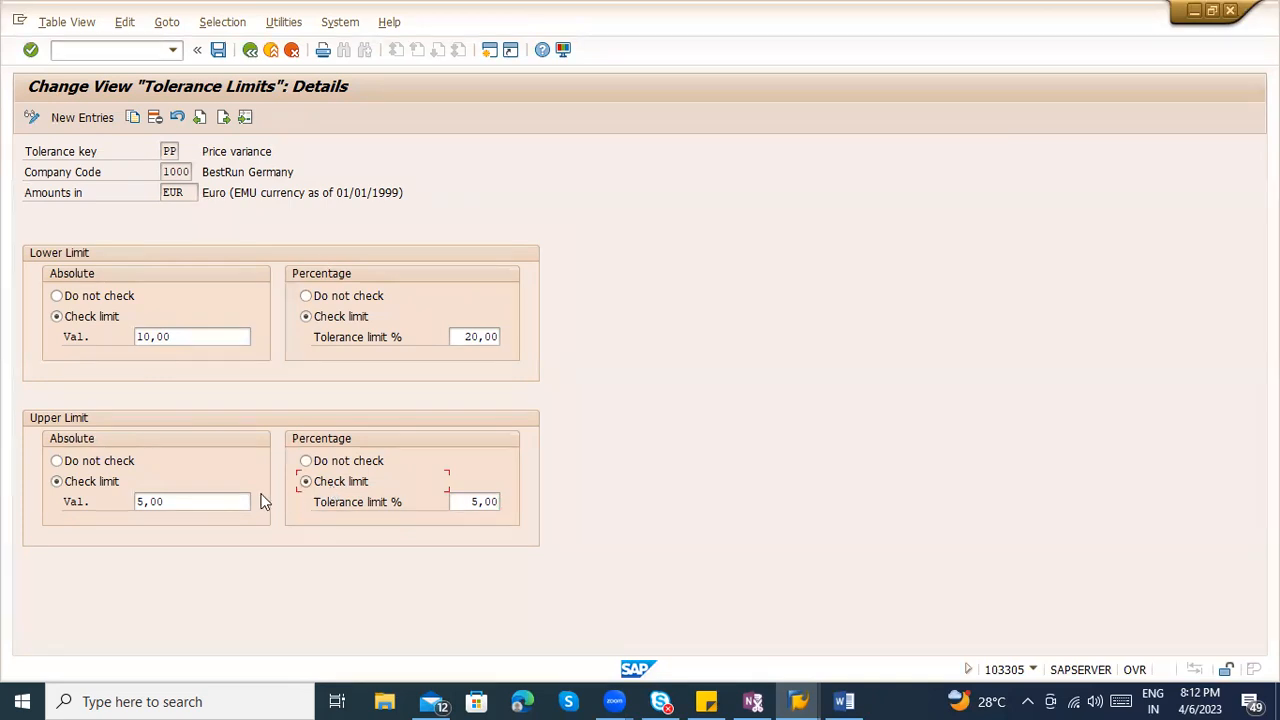
left_click(201, 333)
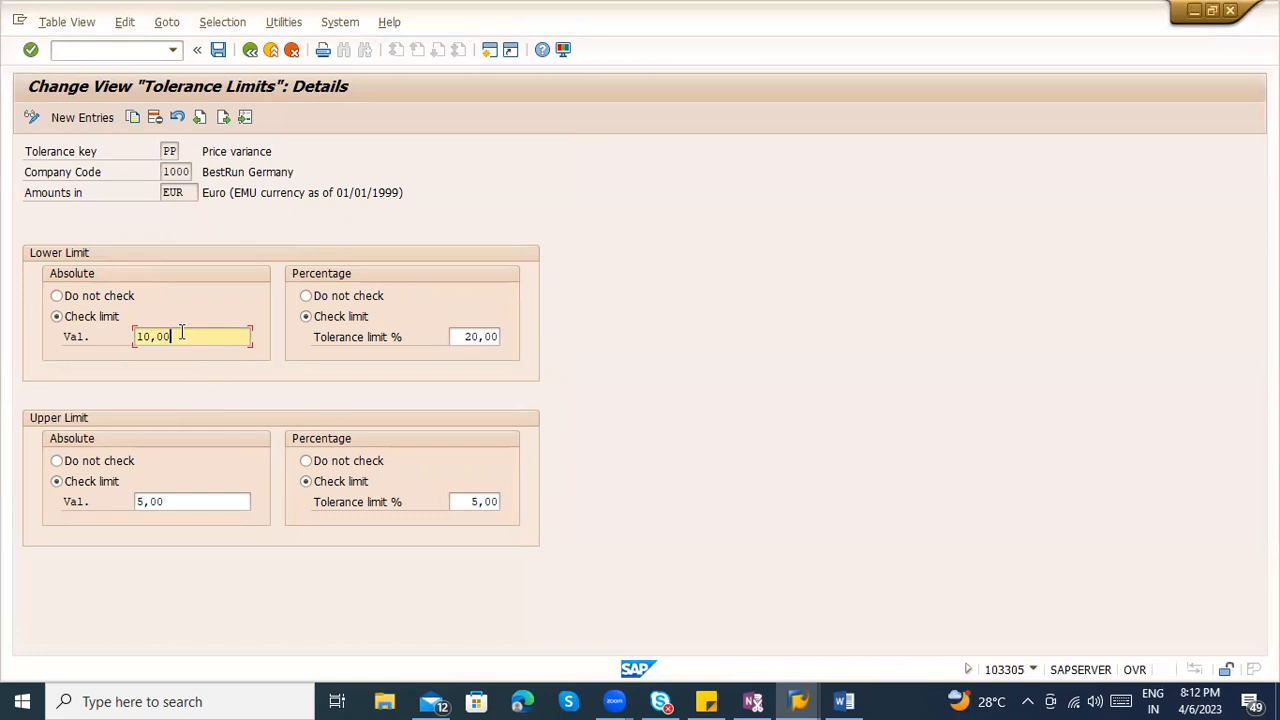
left_click_drag(451, 337, 531, 342)
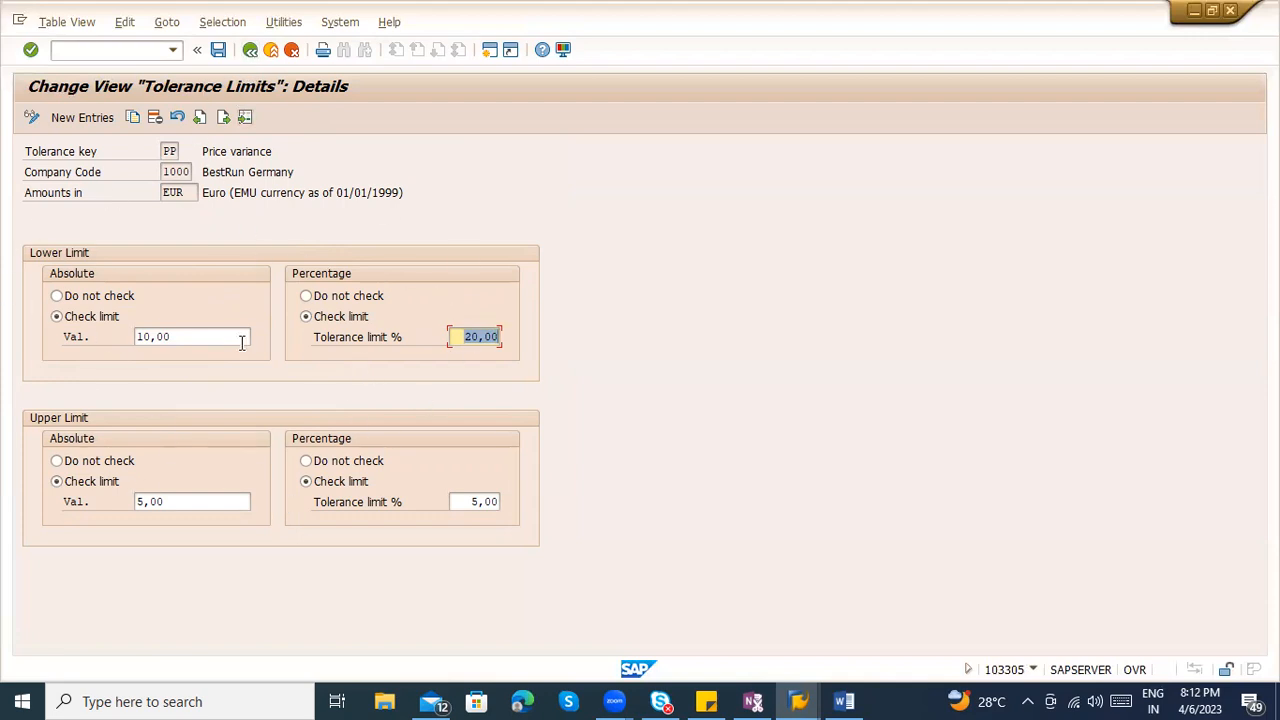
left_click_drag(193, 501, 134, 501)
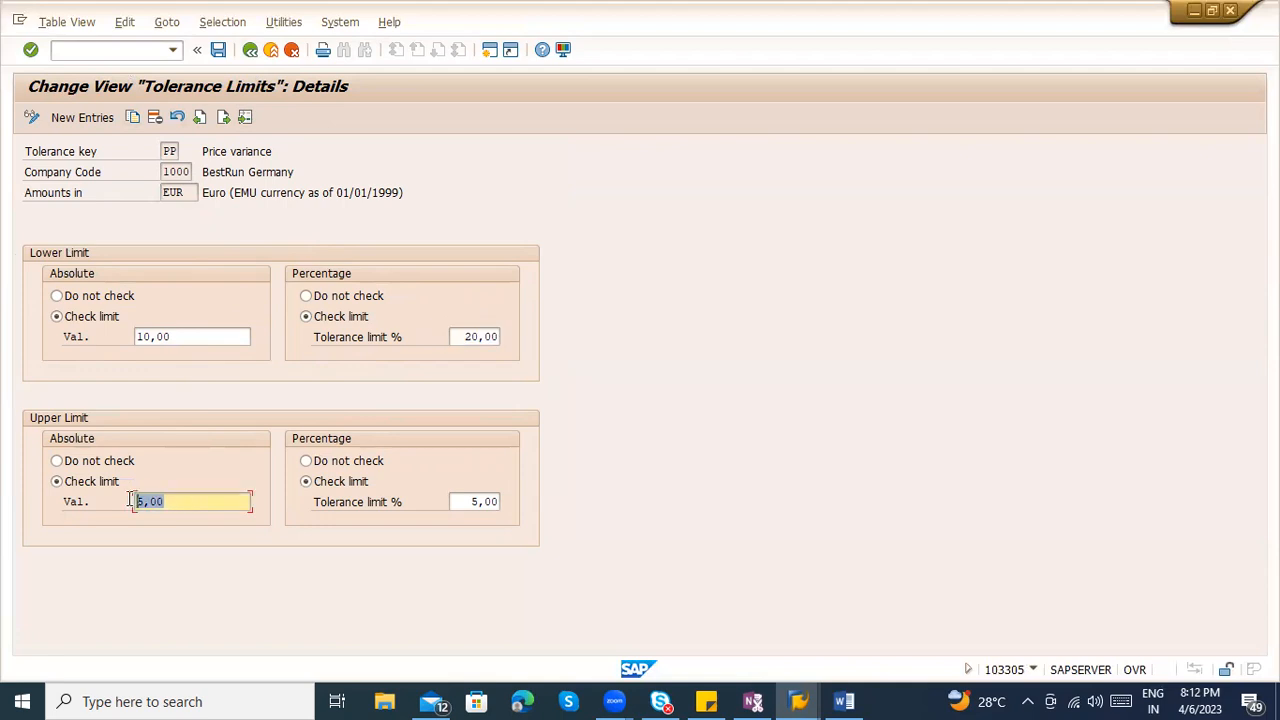
left_click(66, 460)
Set the upper percentage tolerance to 10 and save it to the customizing request
left_click_drag(456, 501, 566, 510)
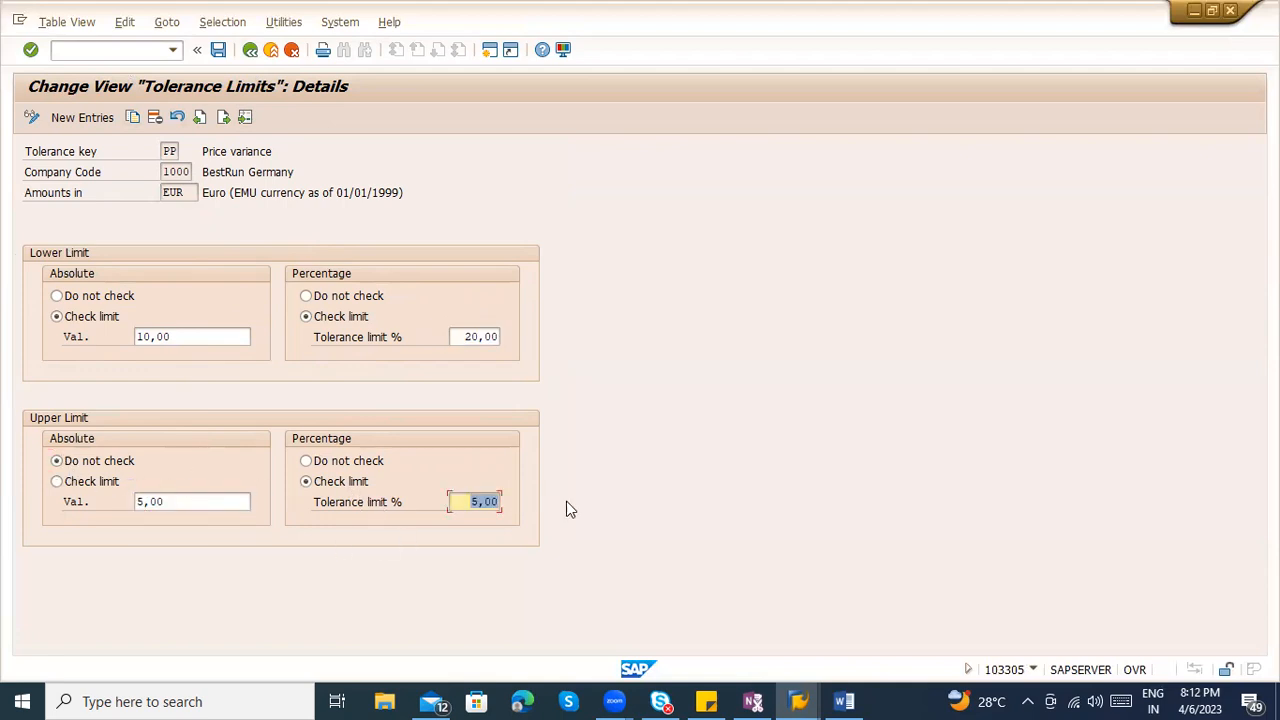
type("10")
key("Return")
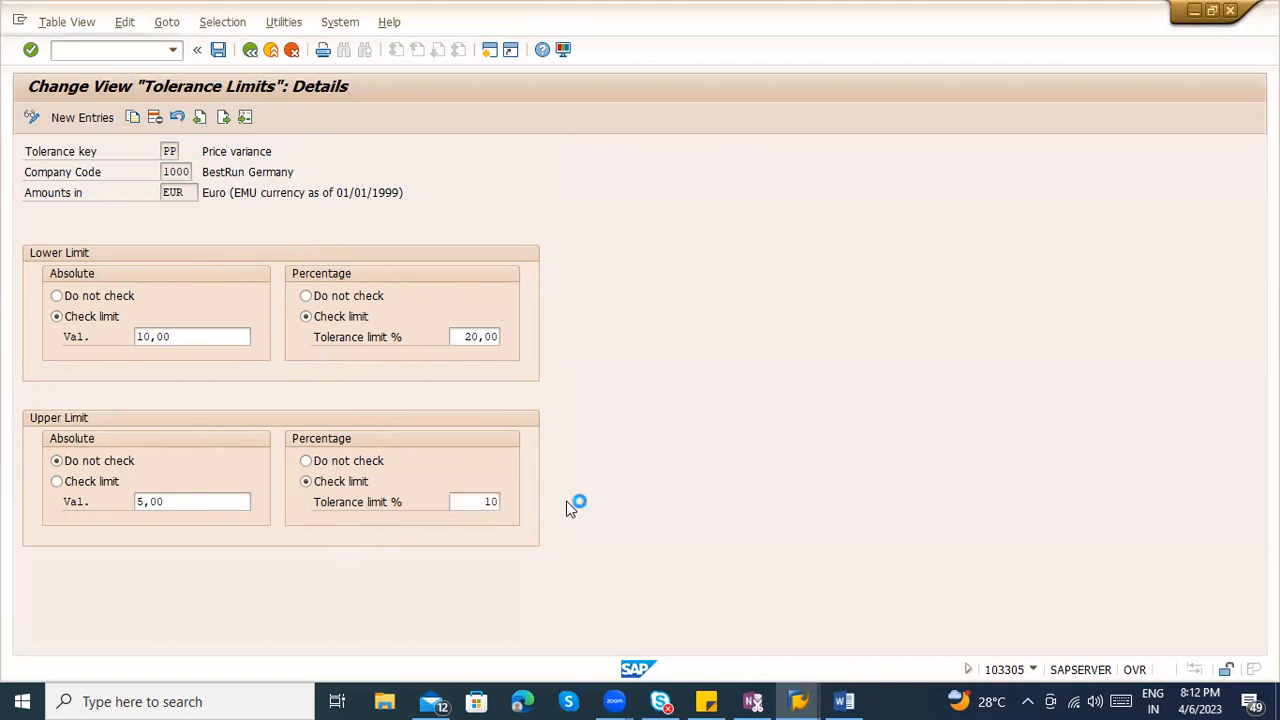
key("ctrl+s")
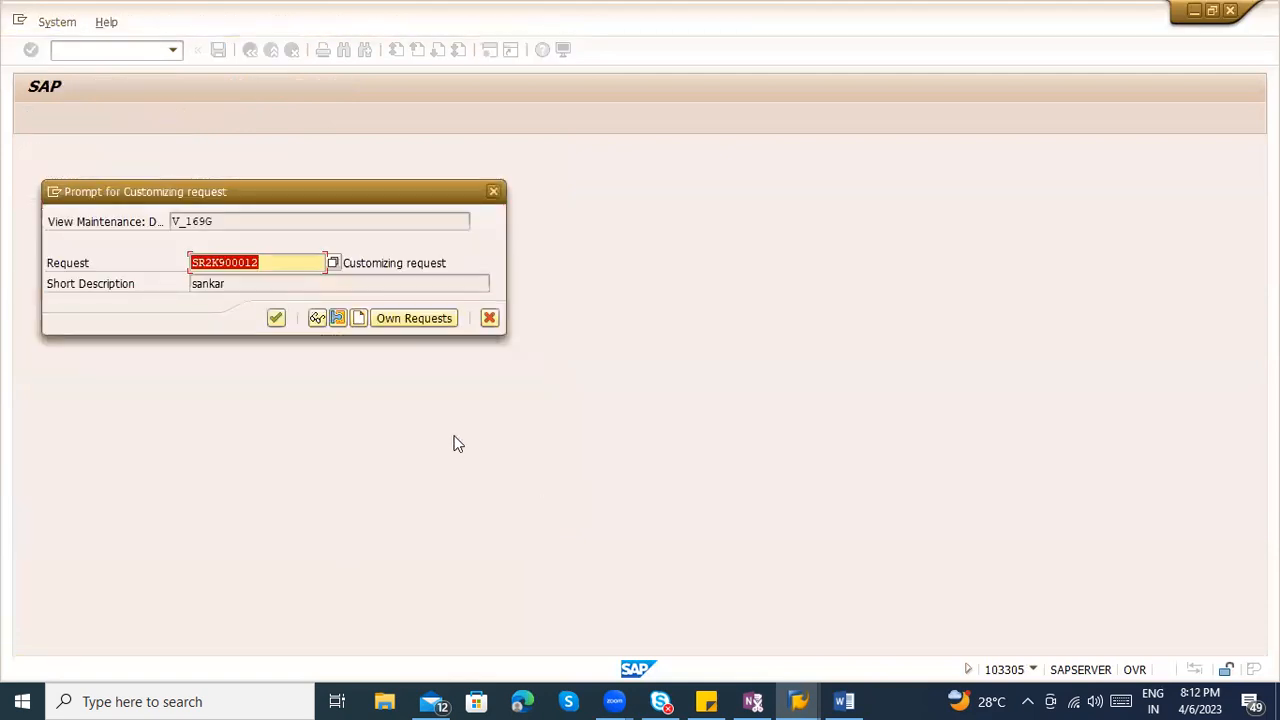
left_click(284, 322)
Launch MIGO from the command field with /omigo
left_click(118, 54)
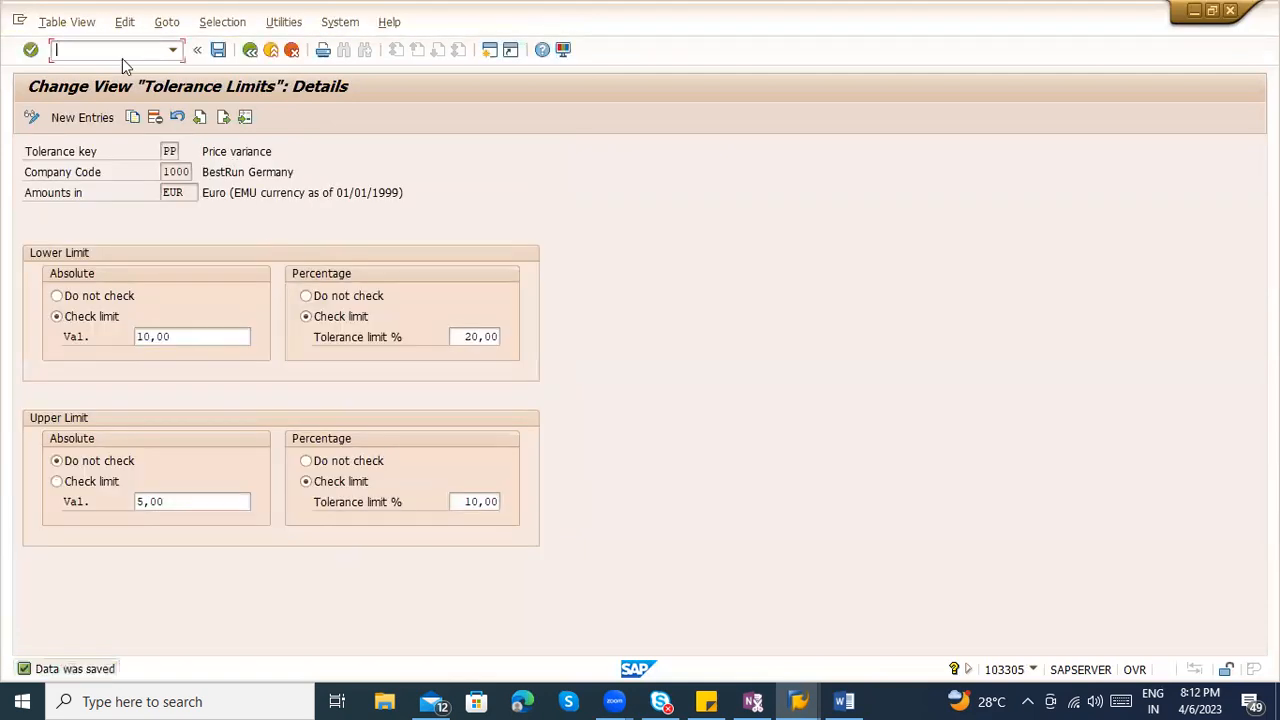
type("/omif")
key("BackSpace")
key("Return")
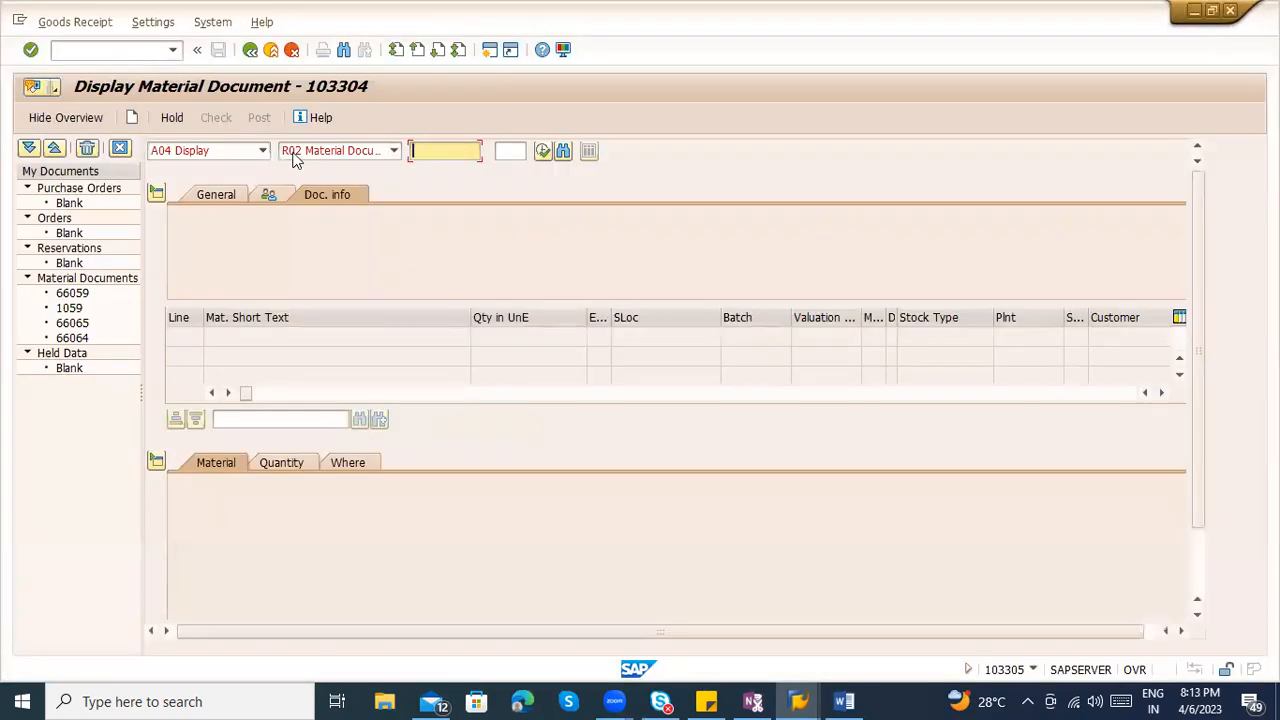
left_click(262, 151)
left_click(241, 172)
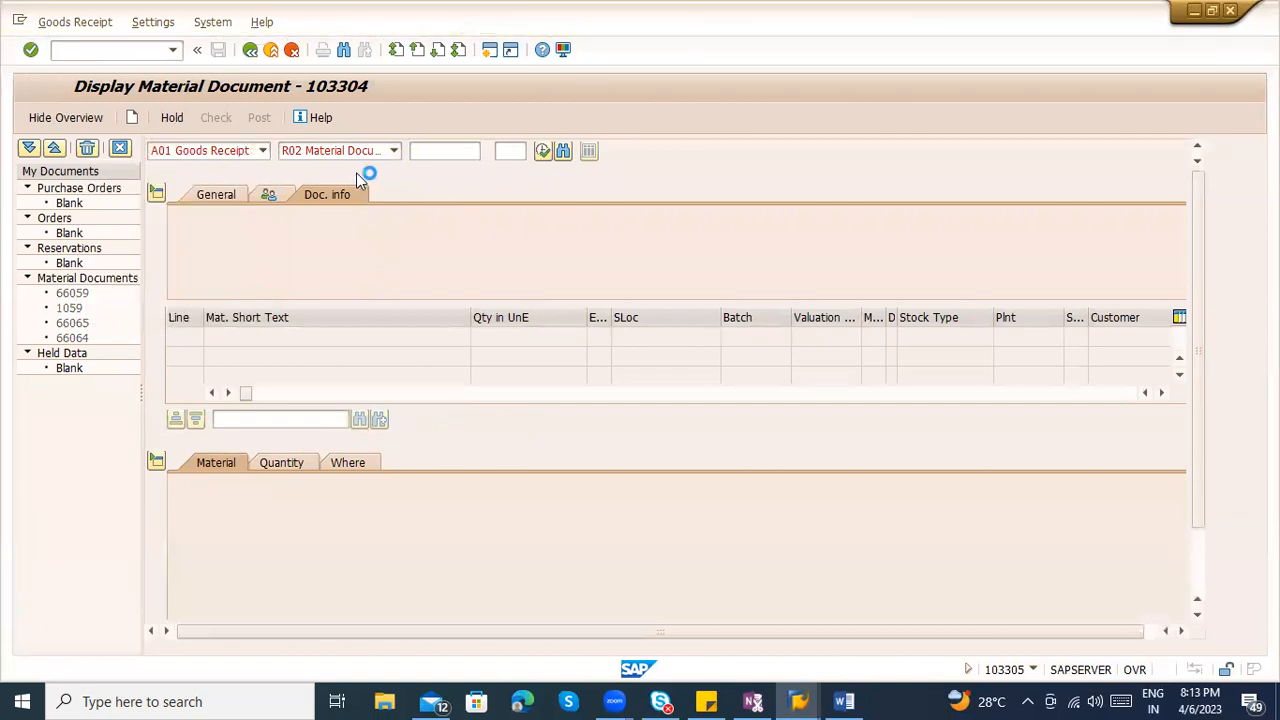
left_click(436, 170)
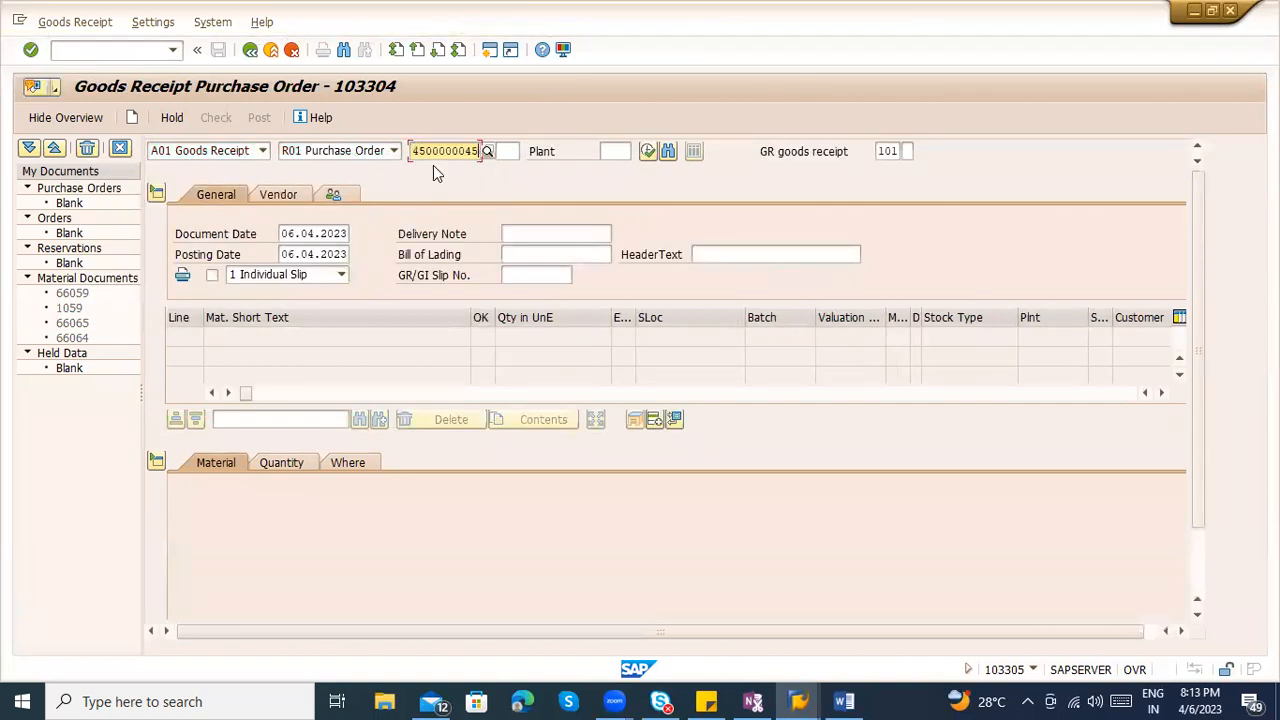
key("Return")
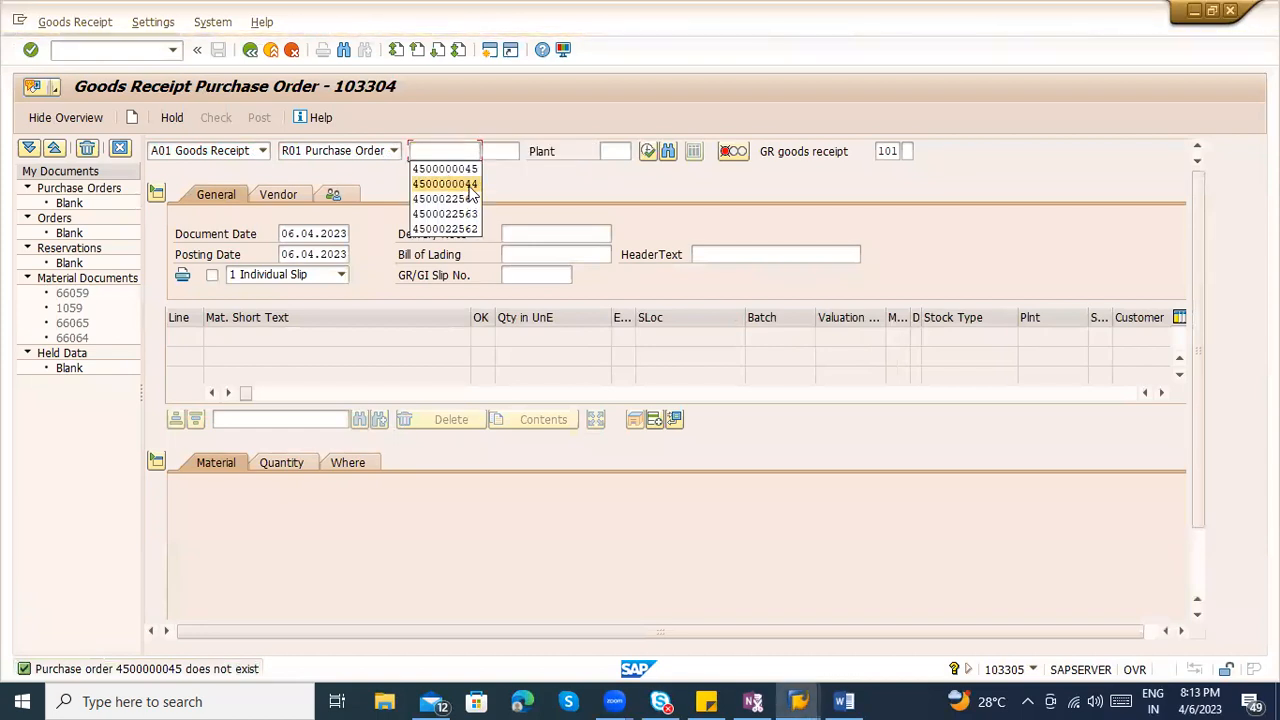
left_click(466, 198)
key("Return")
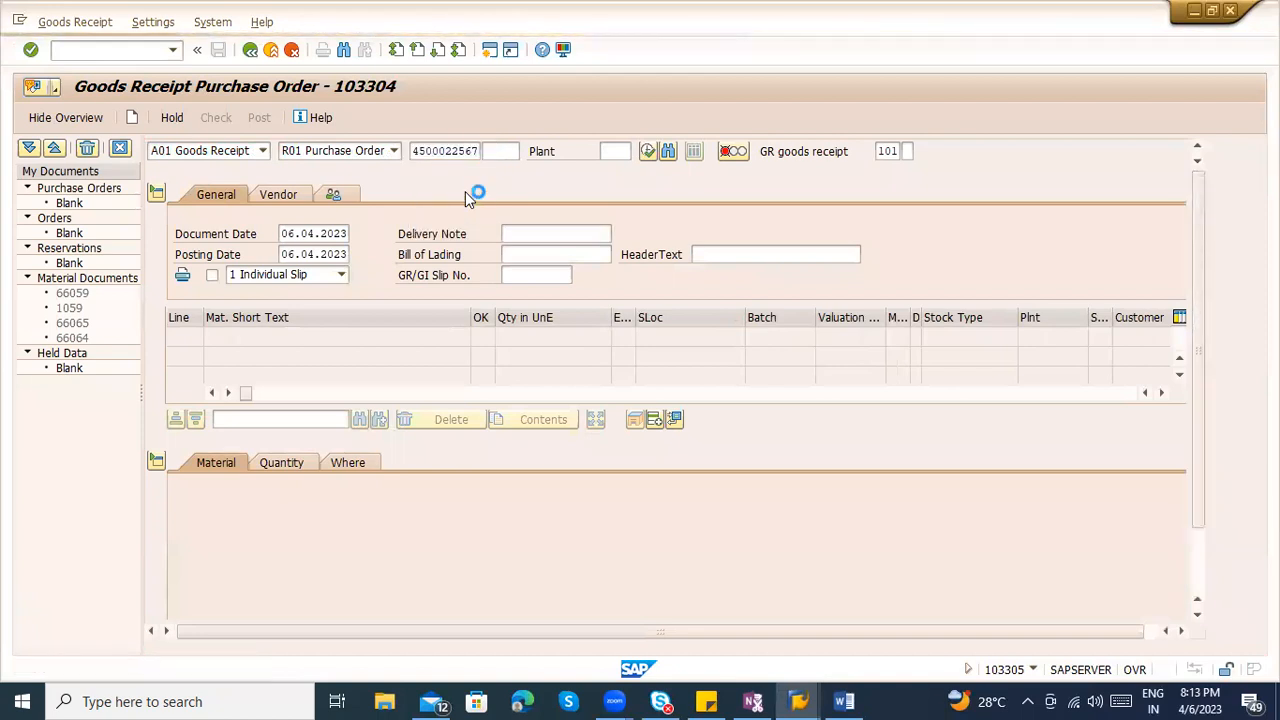
Check the Casings item's plant, storage location and quantities, then mark it Item OK
left_click(338, 463)
left_click(310, 465)
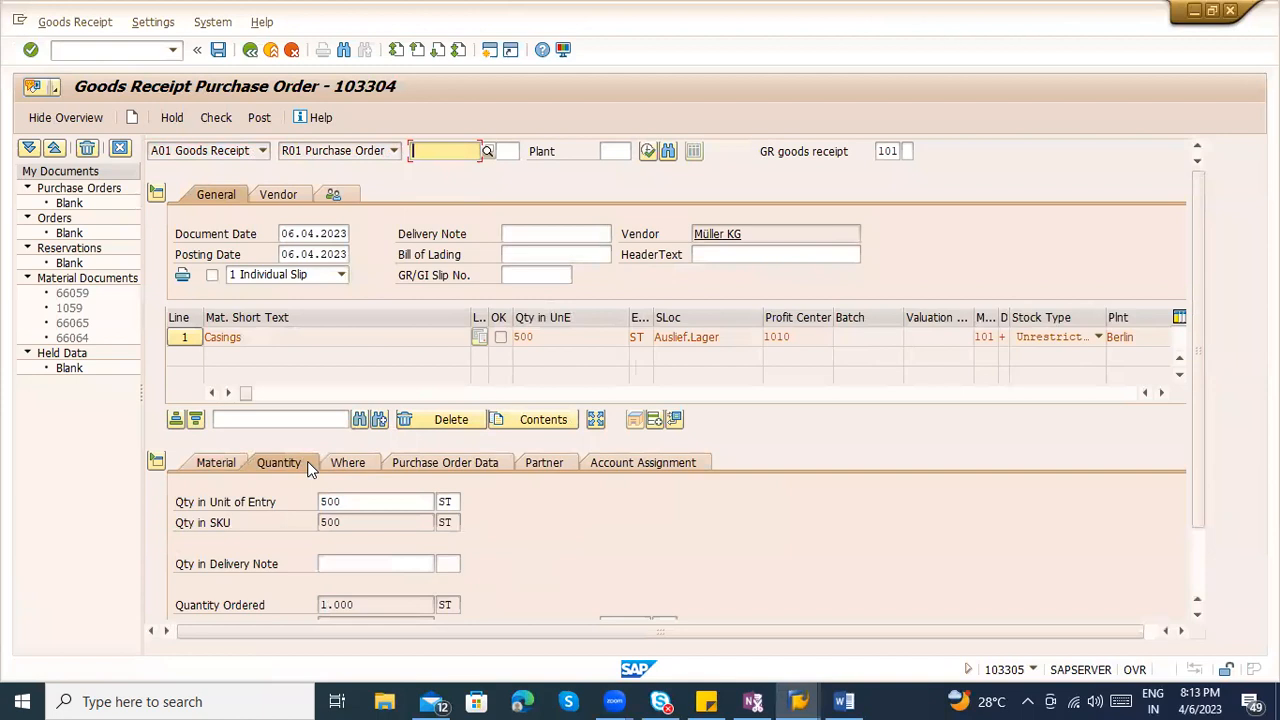
left_click(382, 463)
scroll(327, 580, "down", 2)
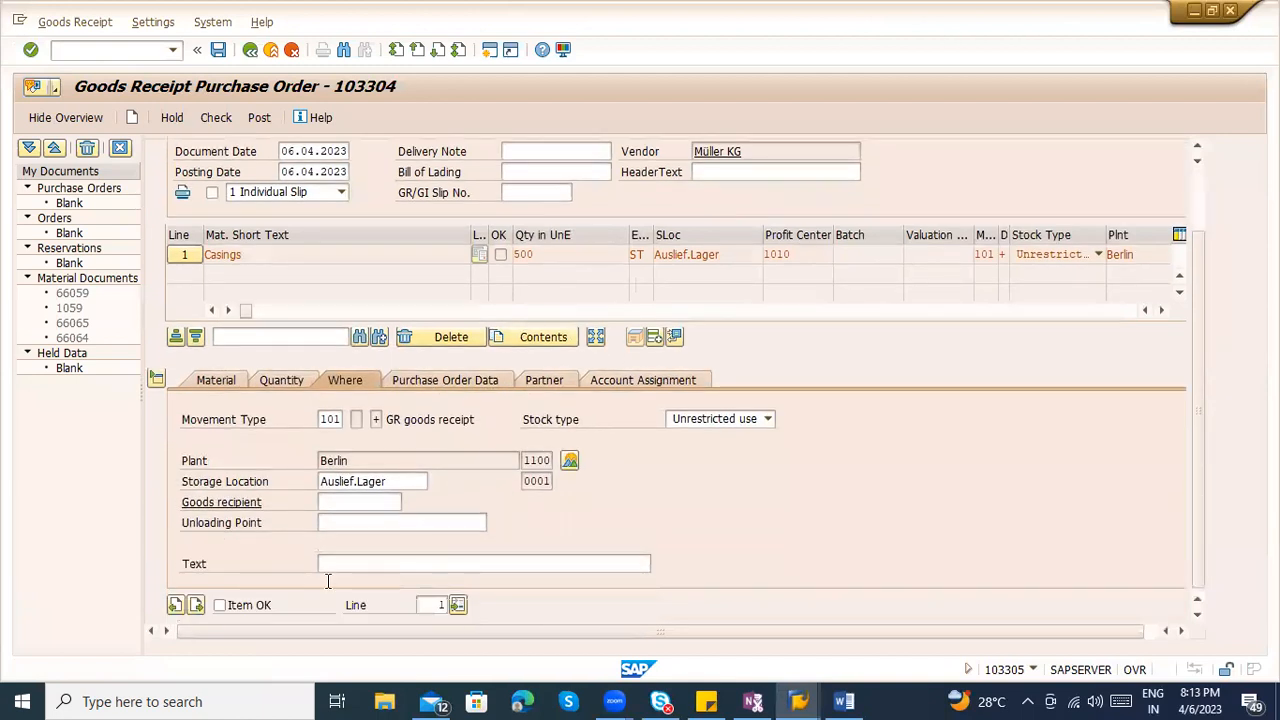
scroll(414, 560, "up", 2)
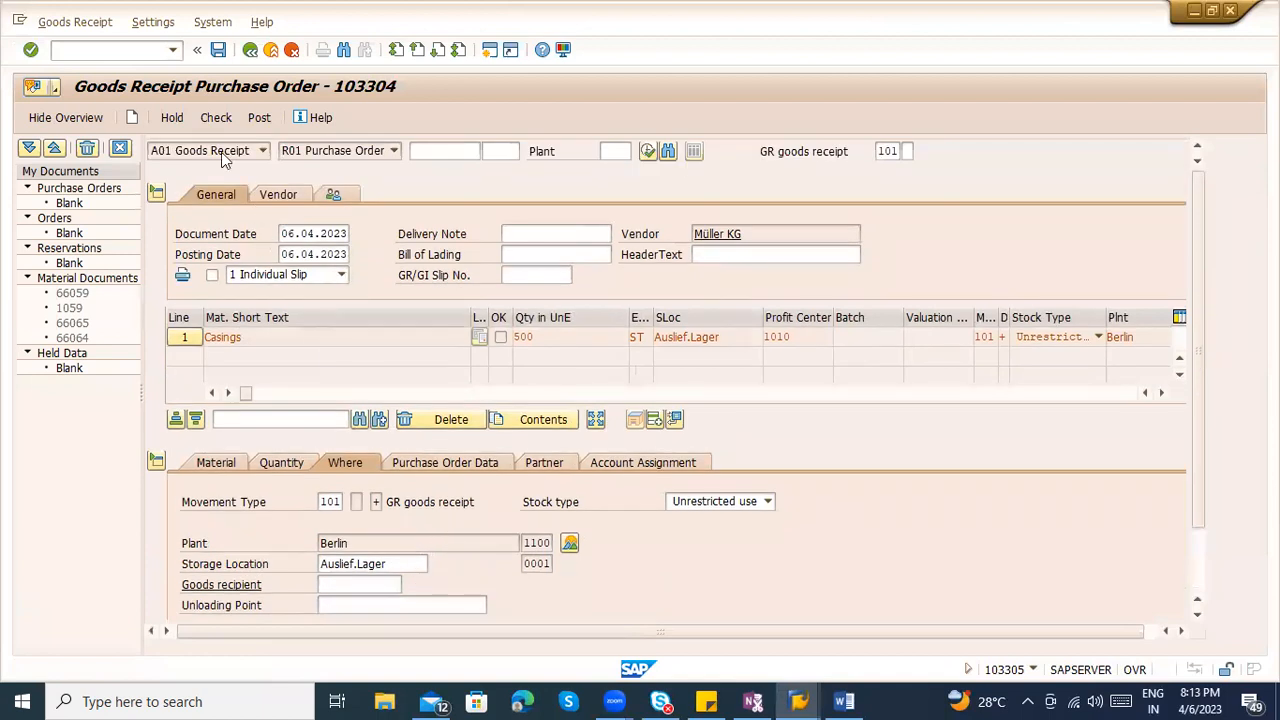
left_click(216, 118)
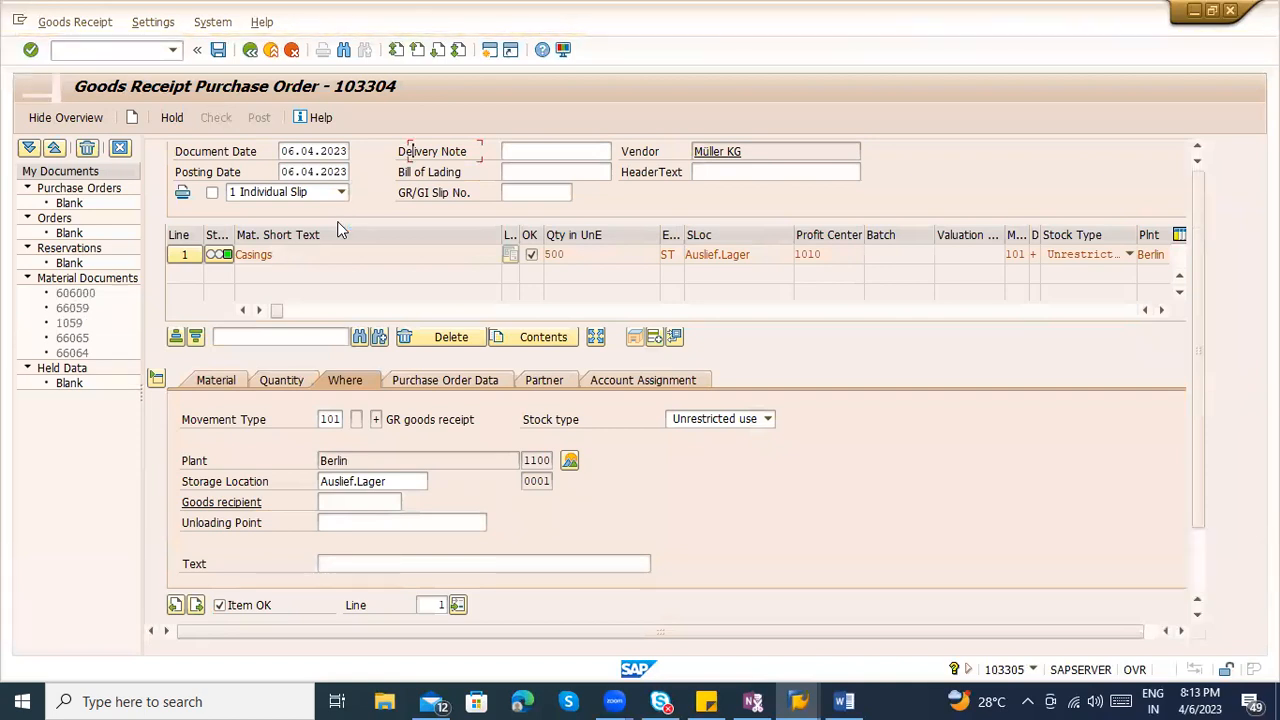
Display material document 606000 and open its purchase order data
left_click(258, 150)
left_click(219, 209)
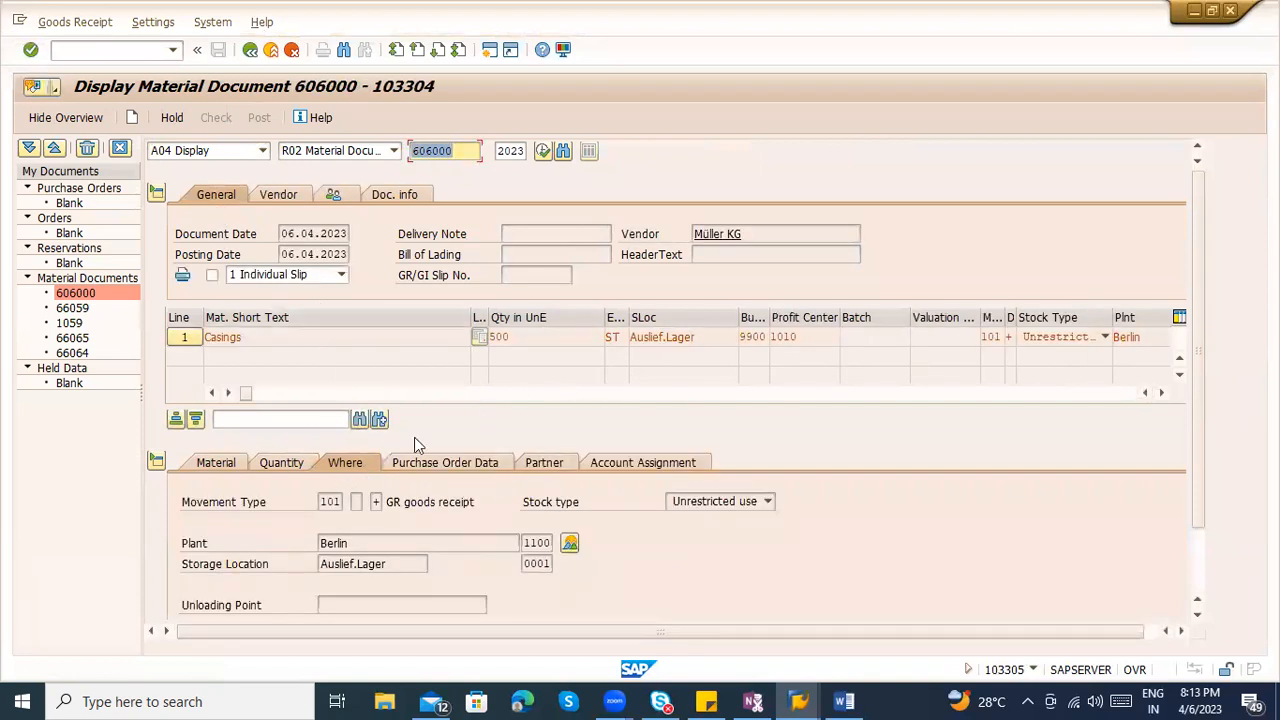
left_click(497, 462)
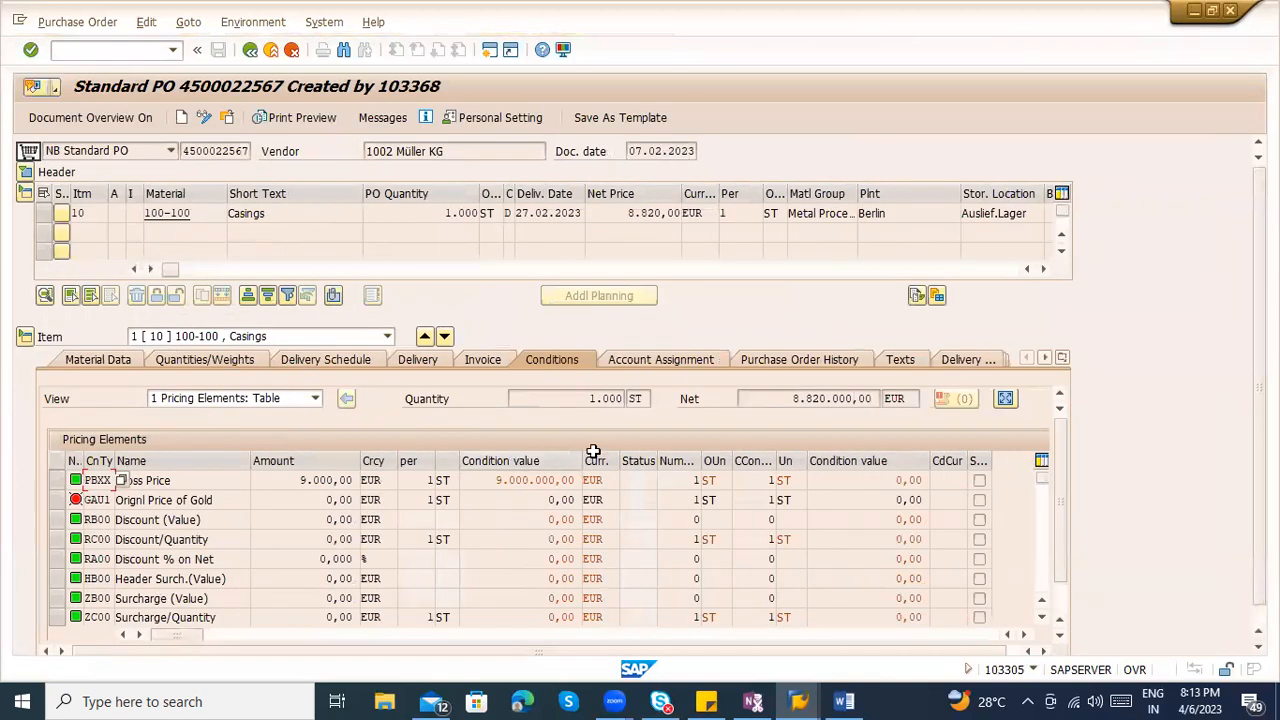
Show the purchase order history and select the 66020 goods receipt line
scroll(608, 432, "down", 1)
left_click(759, 364)
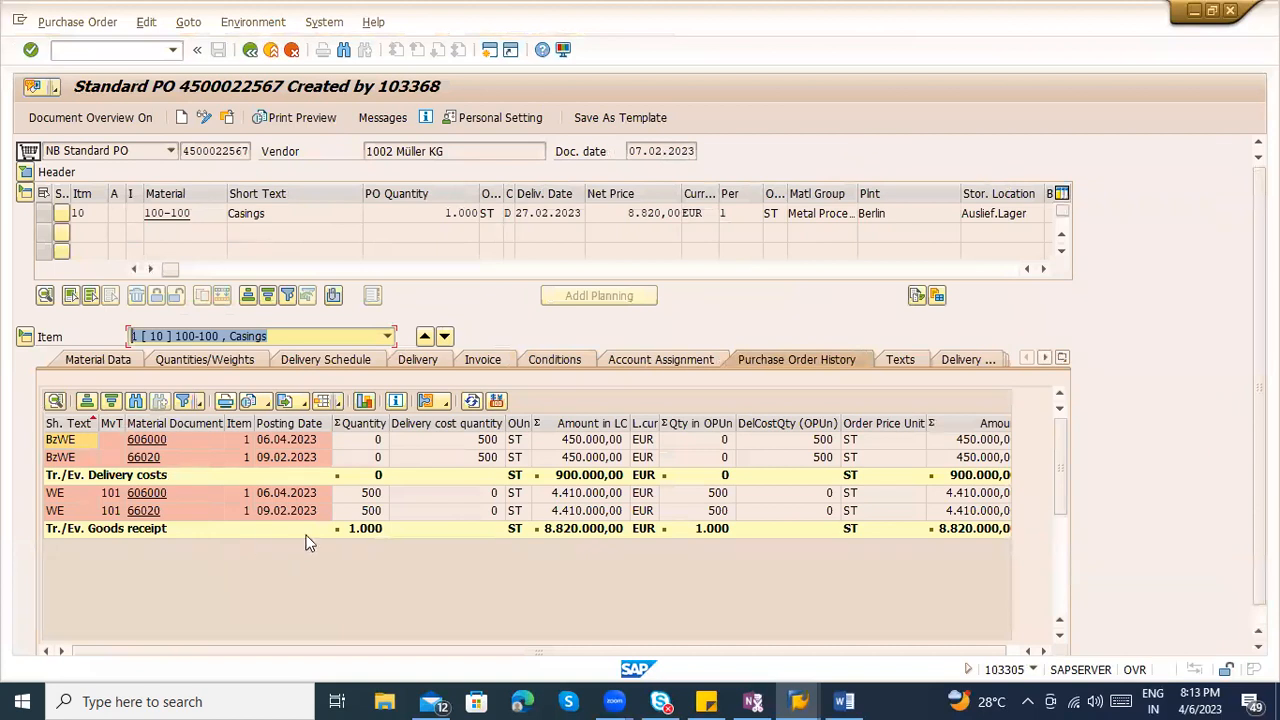
left_click(574, 512)
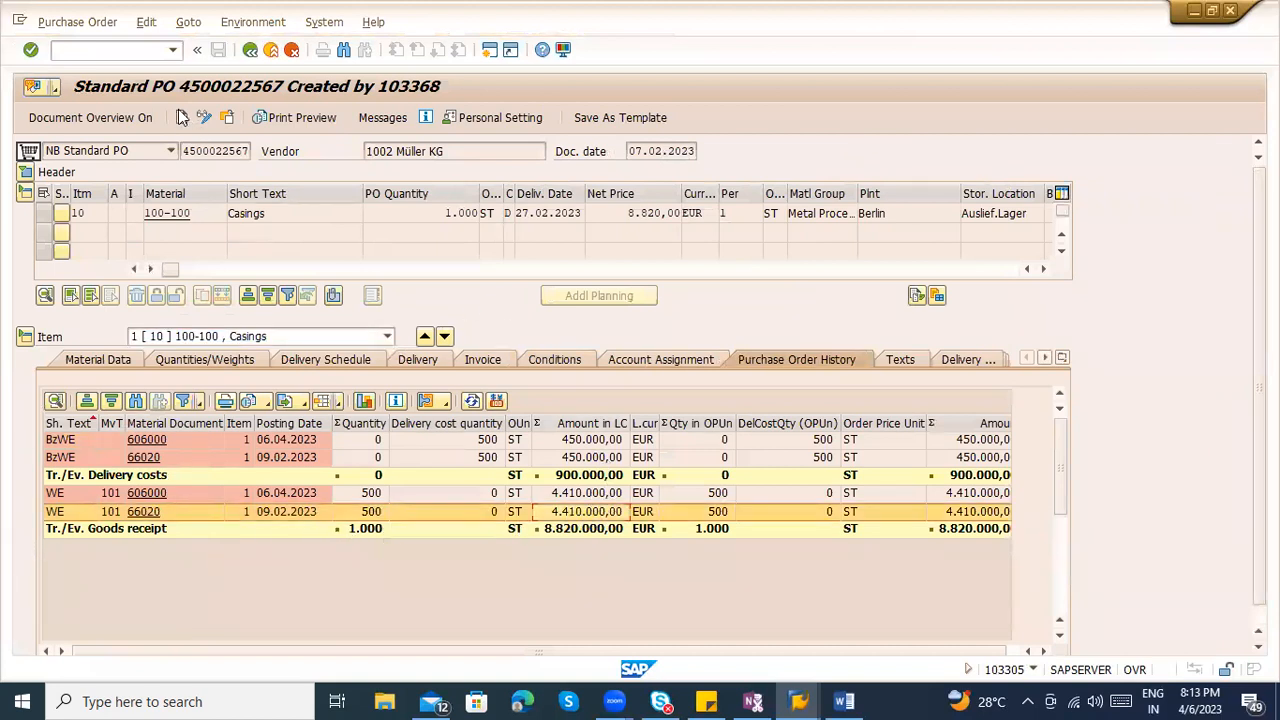
Launch MIRO with /omiro and open the recent invoice dates list
left_click(141, 55)
type("/omiro")
key("Return")
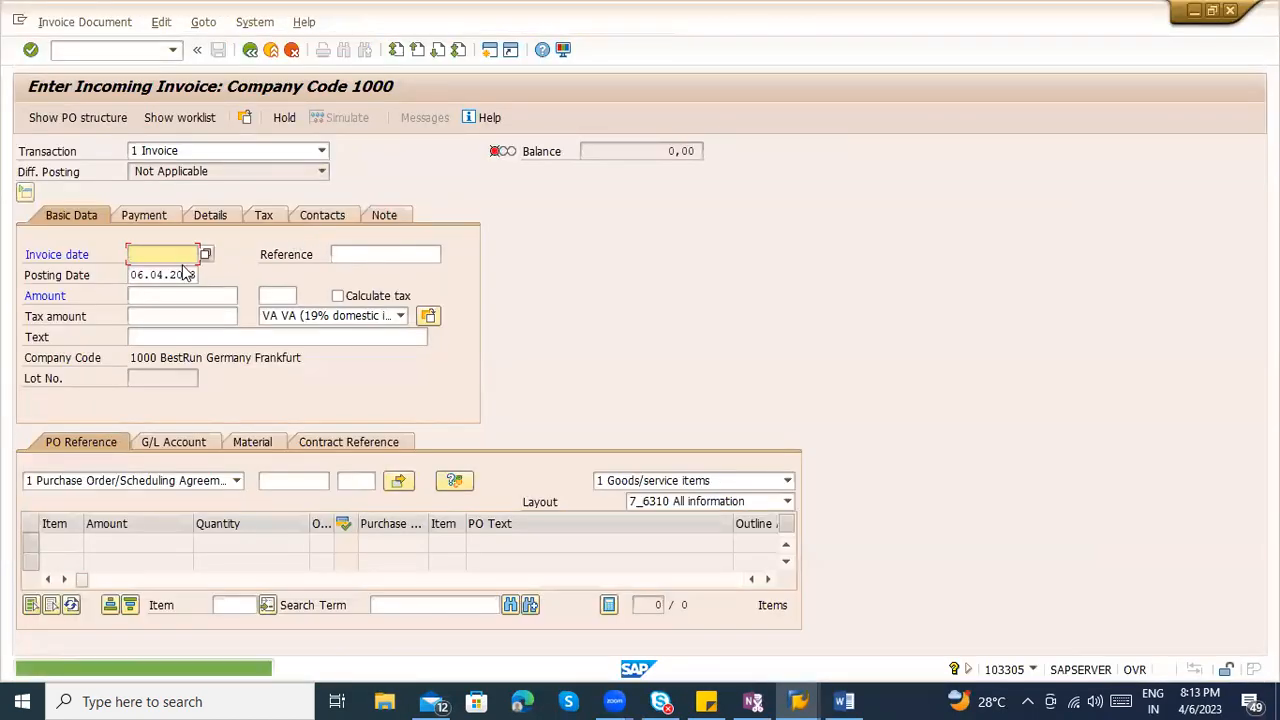
left_click(180, 255)
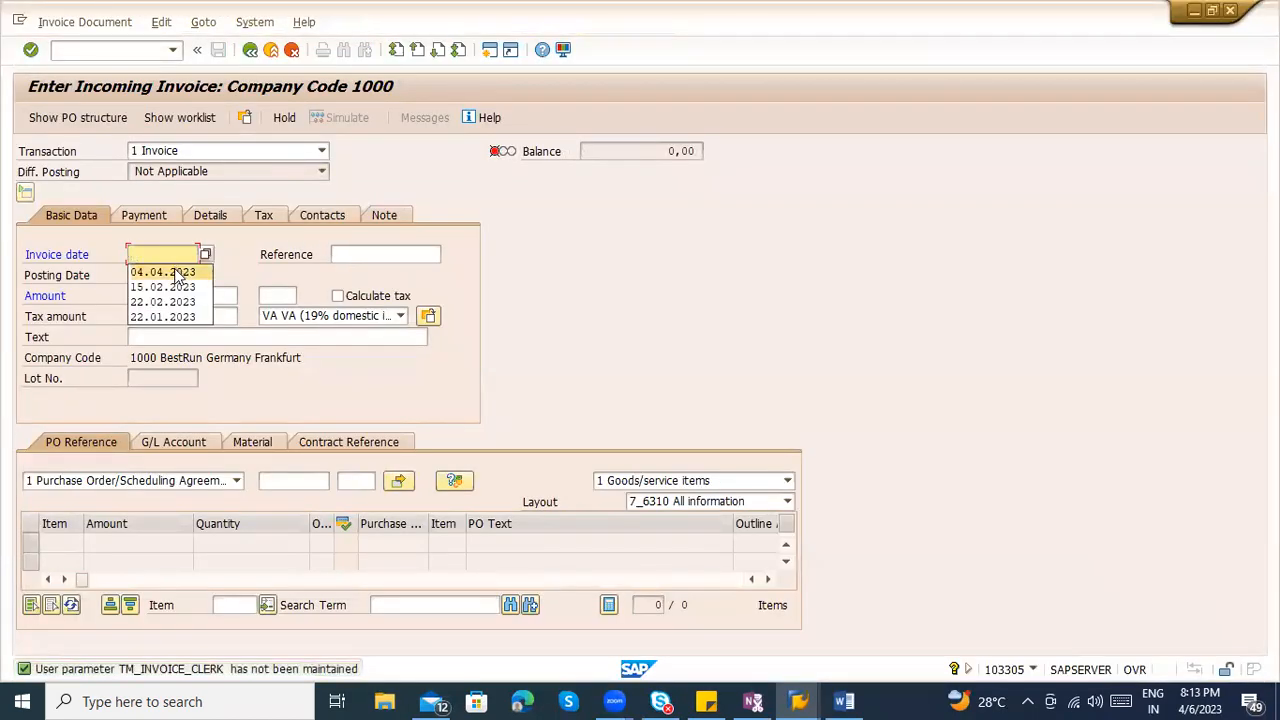
left_click(170, 268)
left_click(279, 483)
type("122M1a0313")
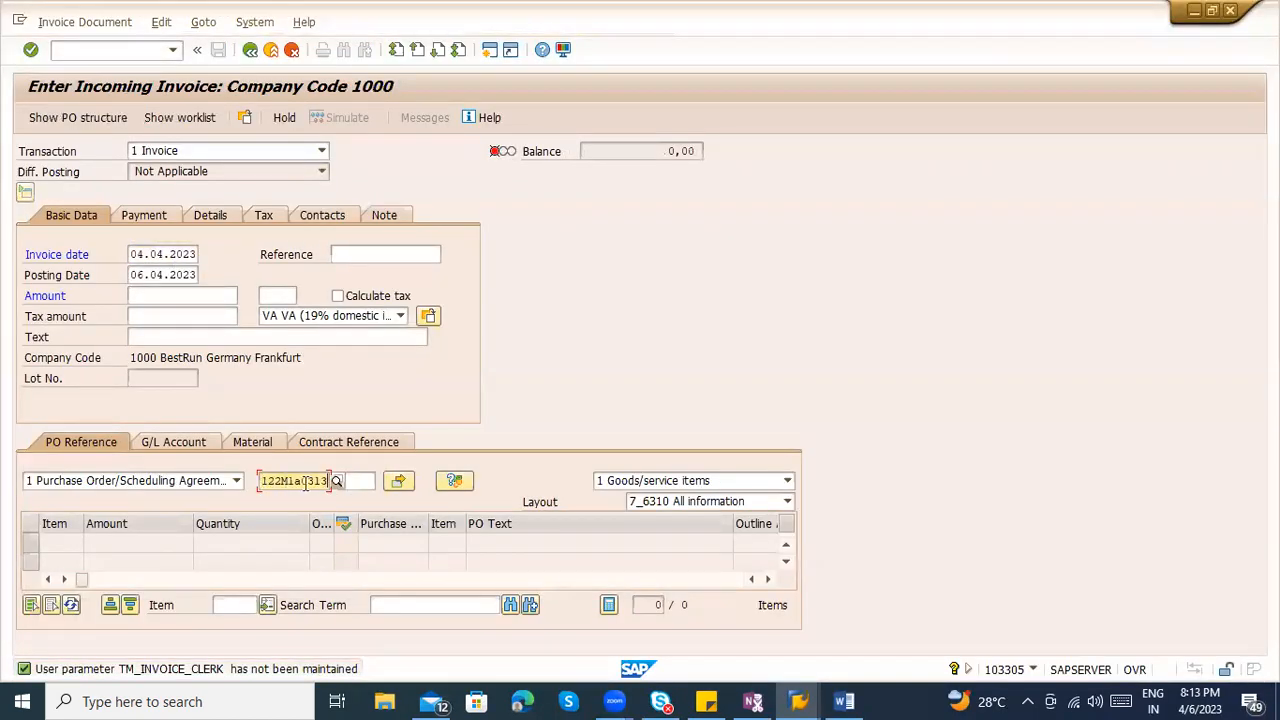
key("Return")
key("alt+Tab")
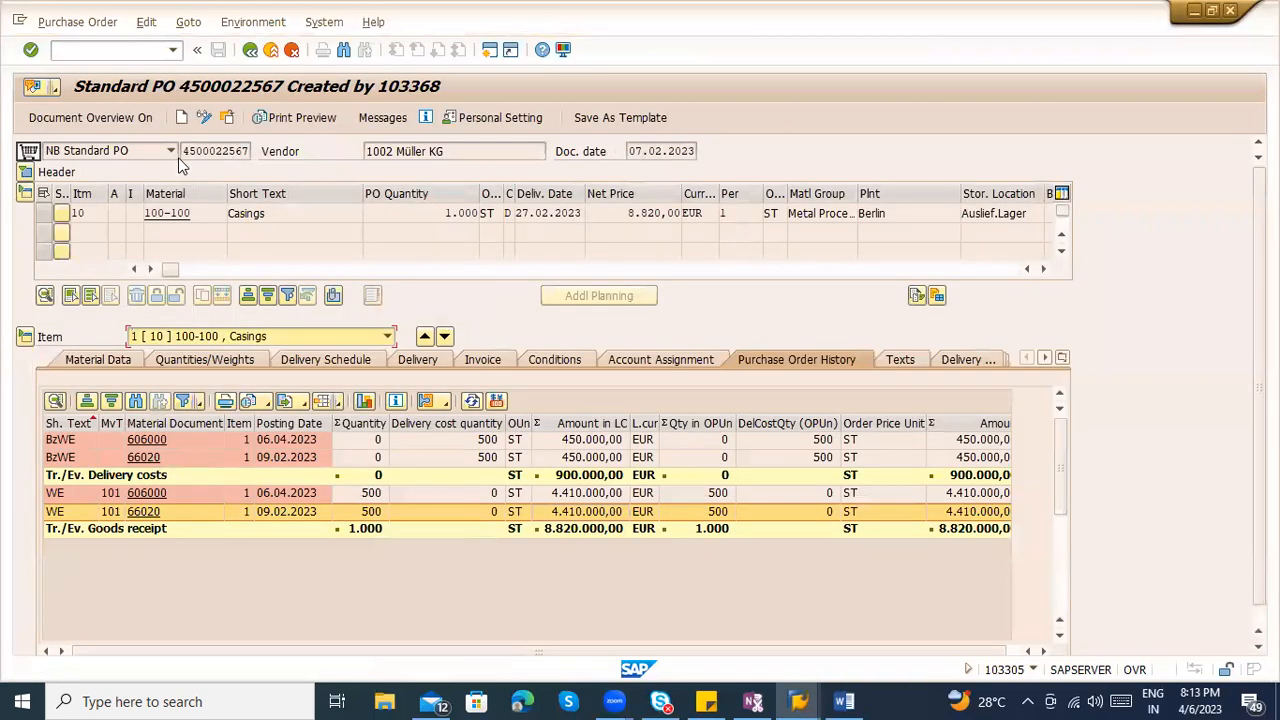
left_click(185, 151)
left_click_drag(185, 151, 256, 156)
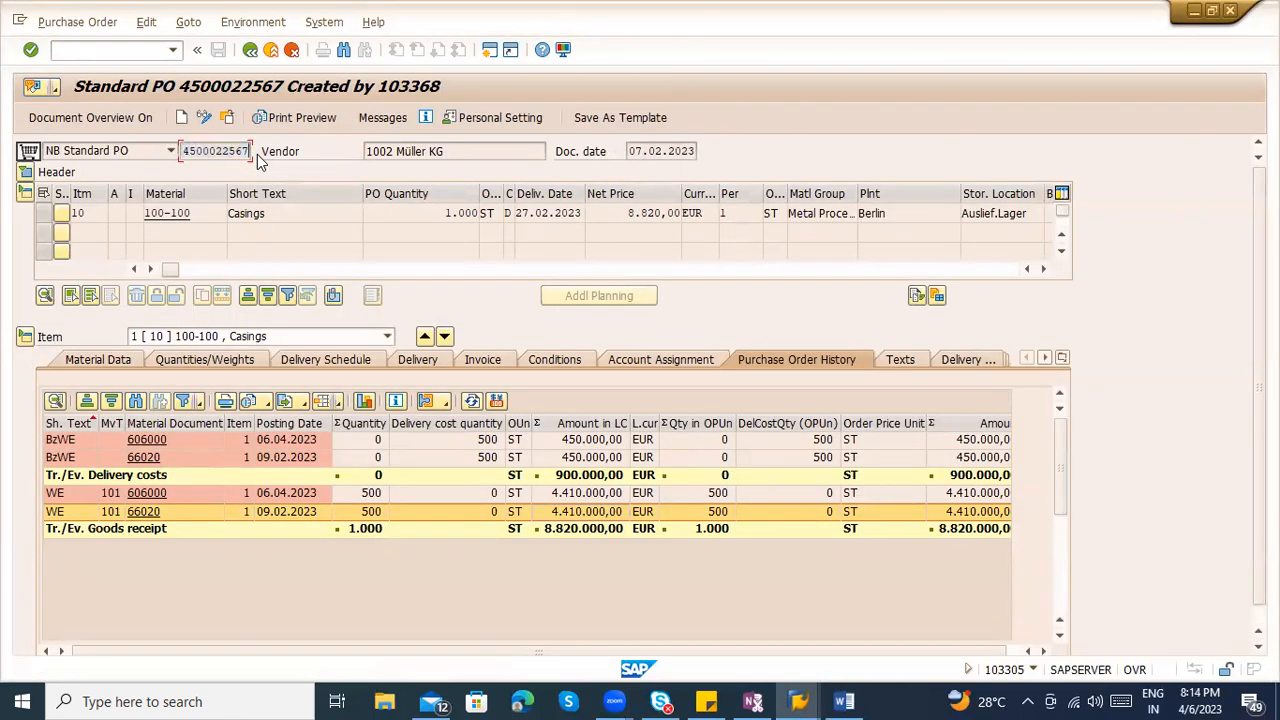
key("ctrl+c")
key("alt+Tab")
double_click(320, 481)
key("ctrl+v")
key("Return")
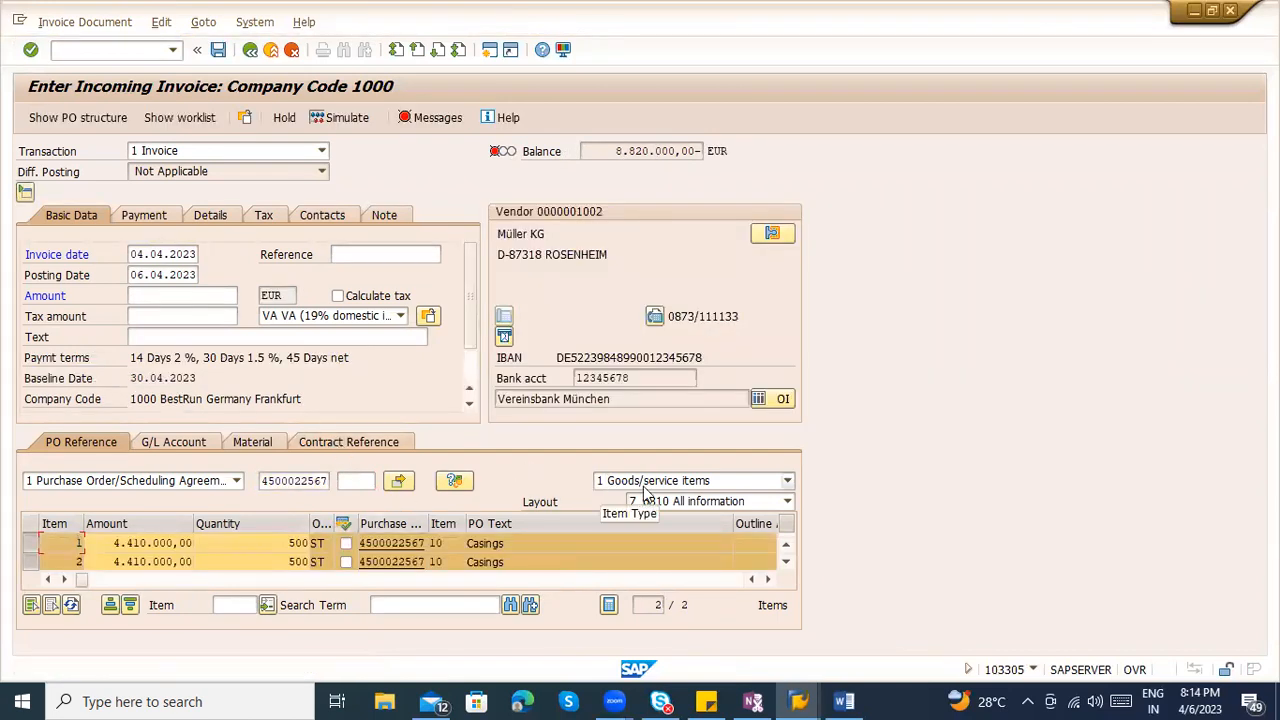
double_click(473, 546)
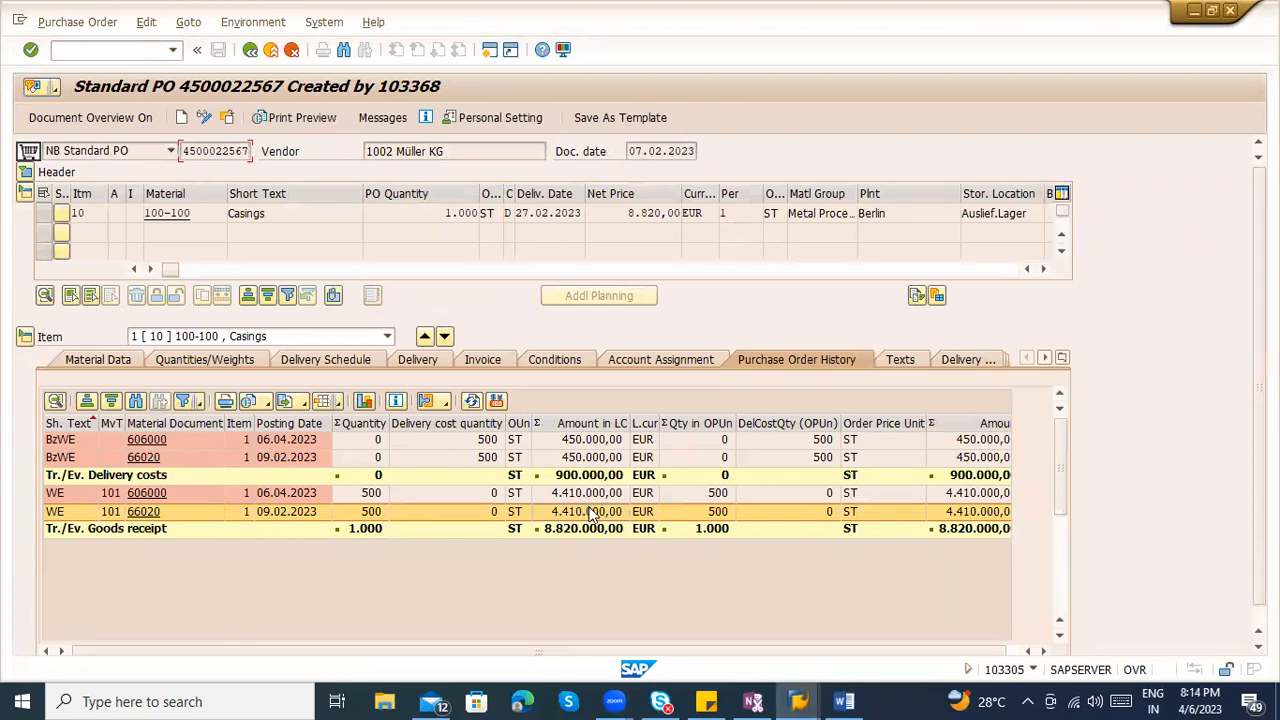
key("alt+Tab")
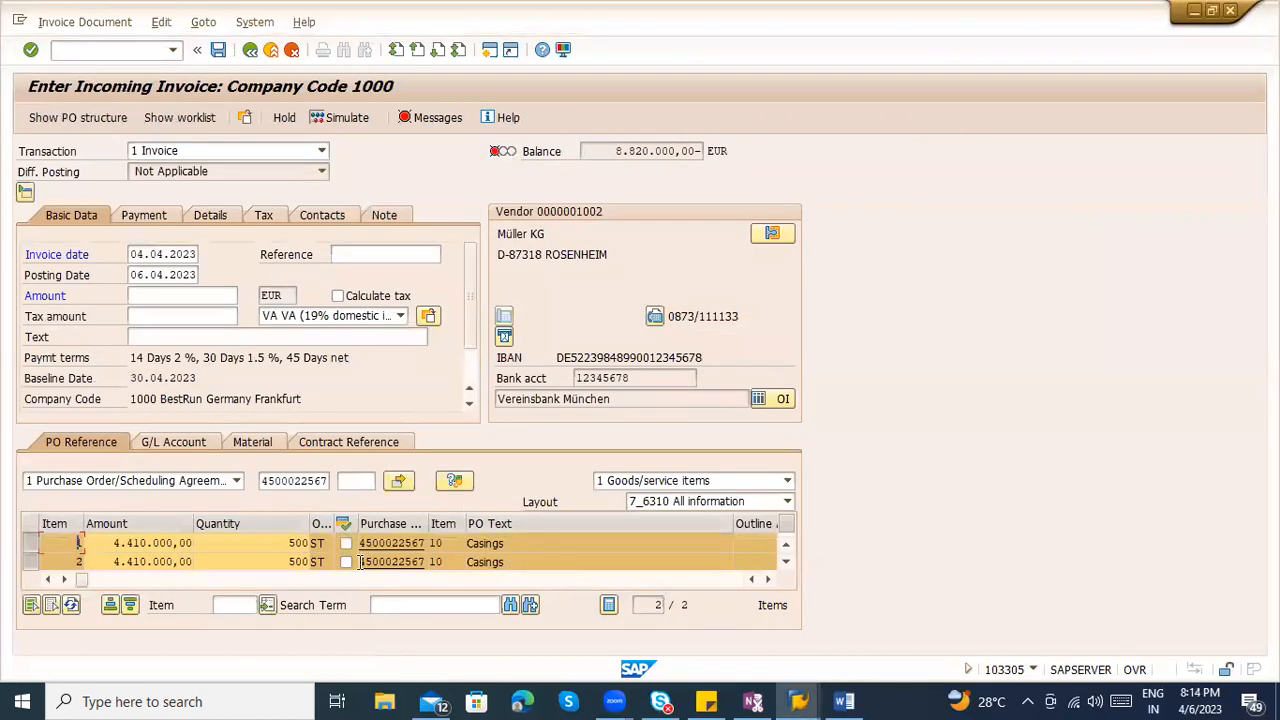
left_click(350, 298)
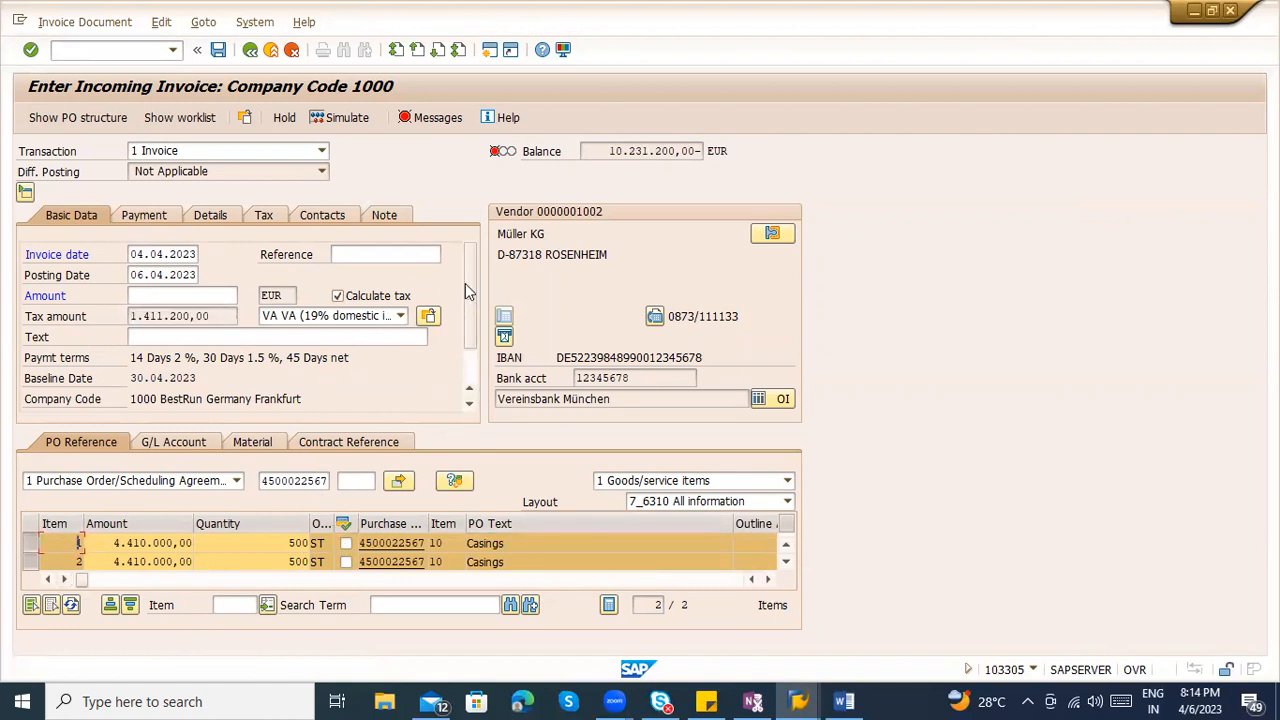
left_click(206, 300)
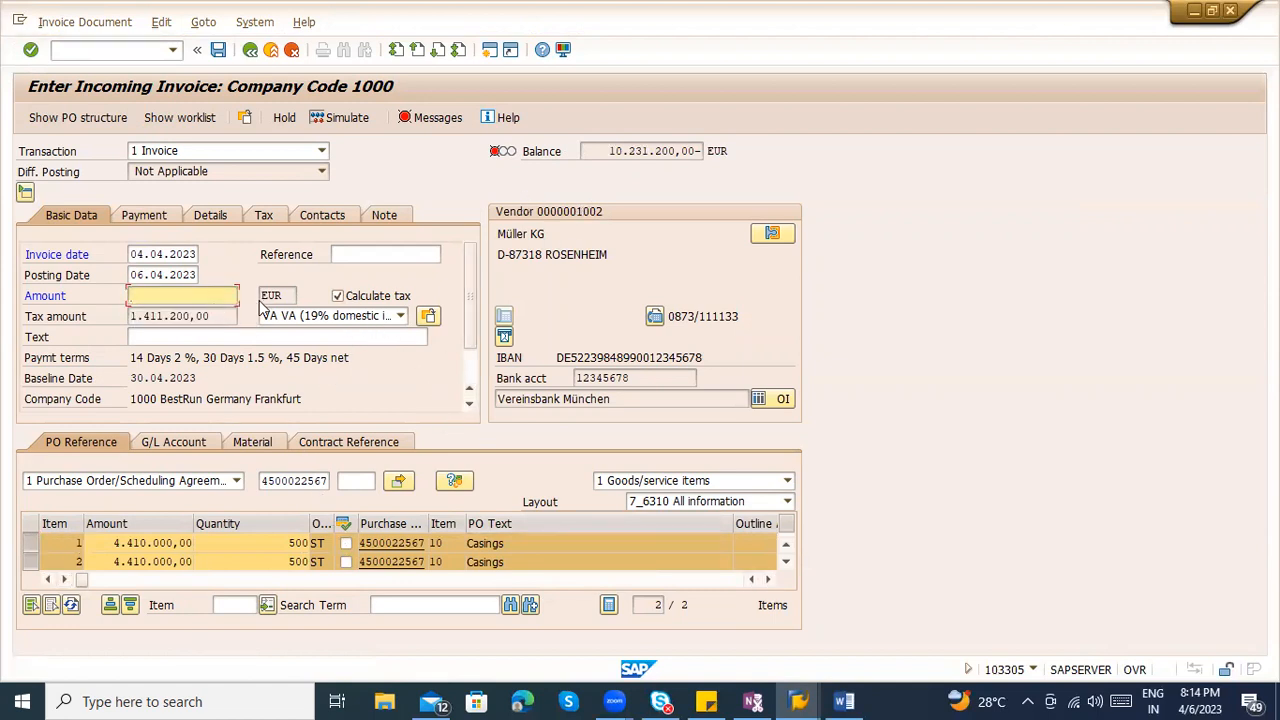
left_click_drag(608, 151, 698, 151)
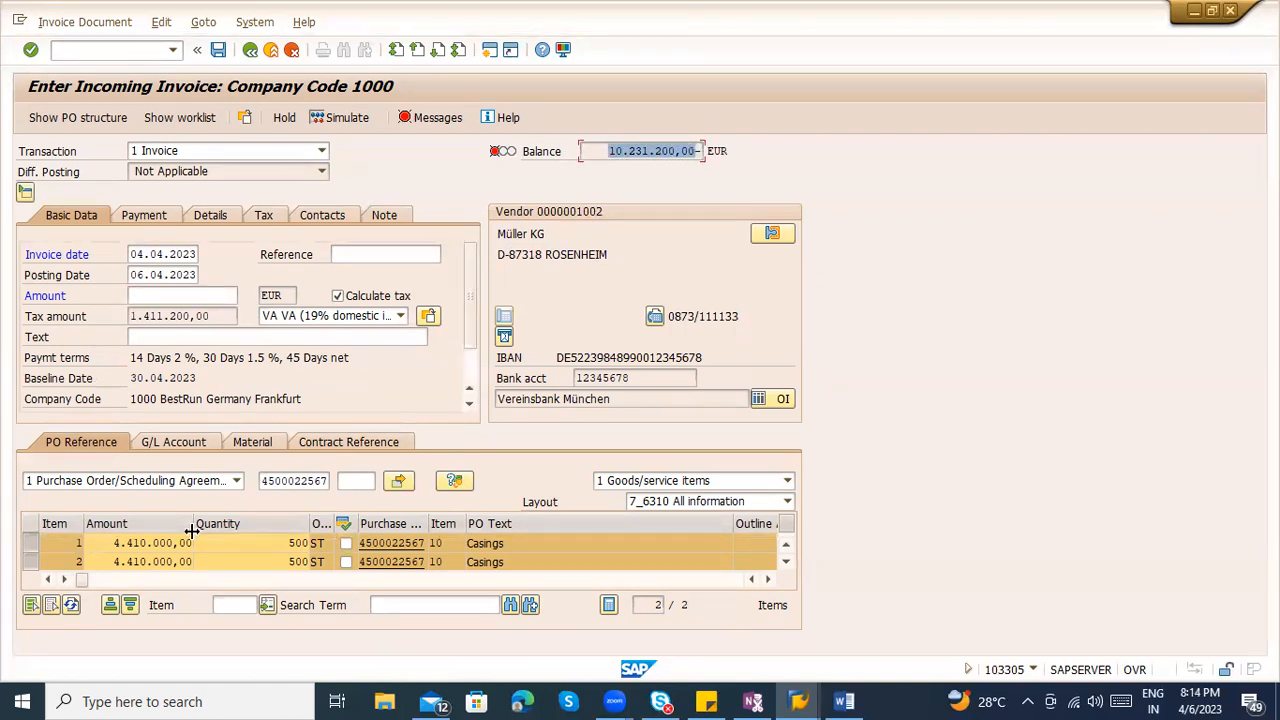
Price both Casings items at 4.510.000,00
left_click_drag(112, 543, 198, 542)
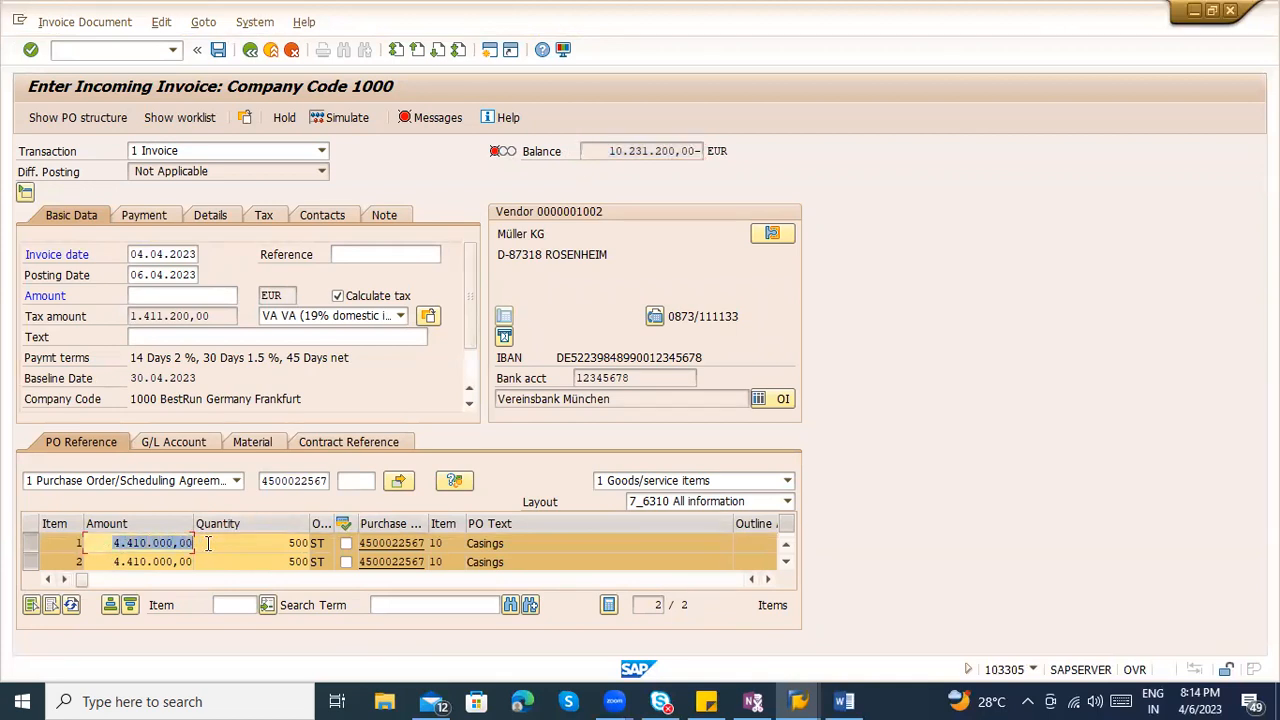
type("4")
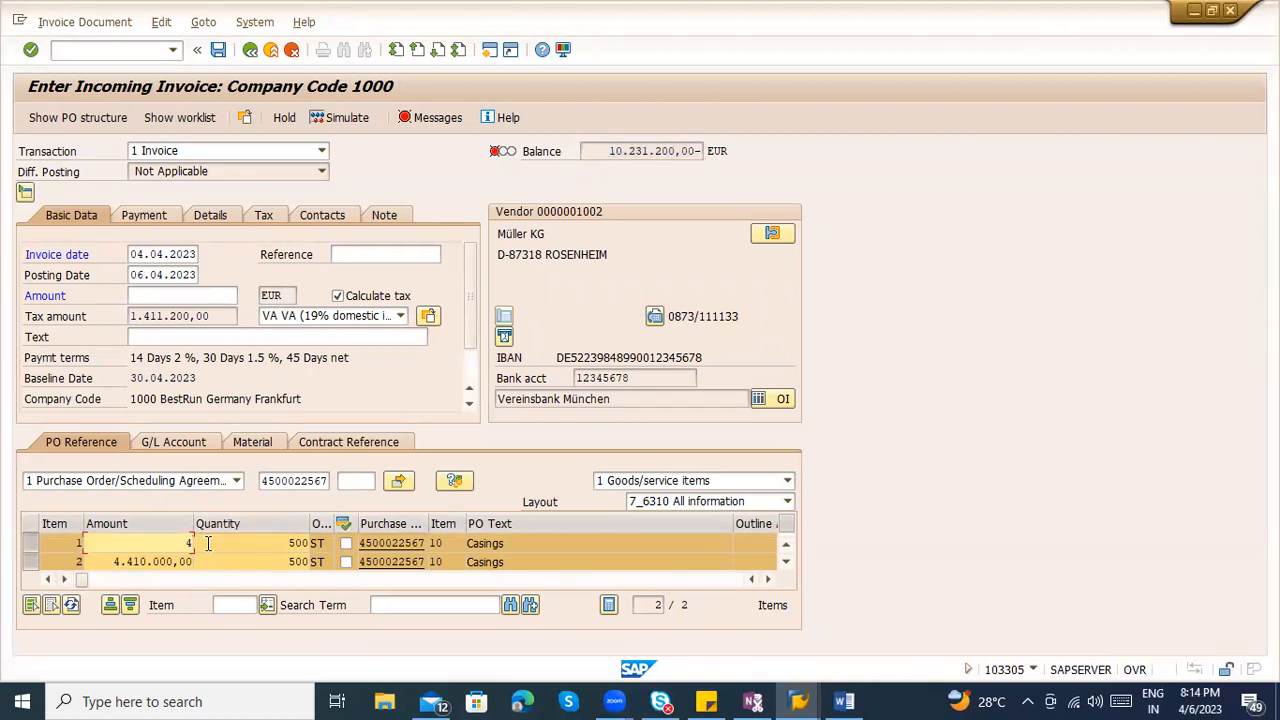
key("BackSpace")
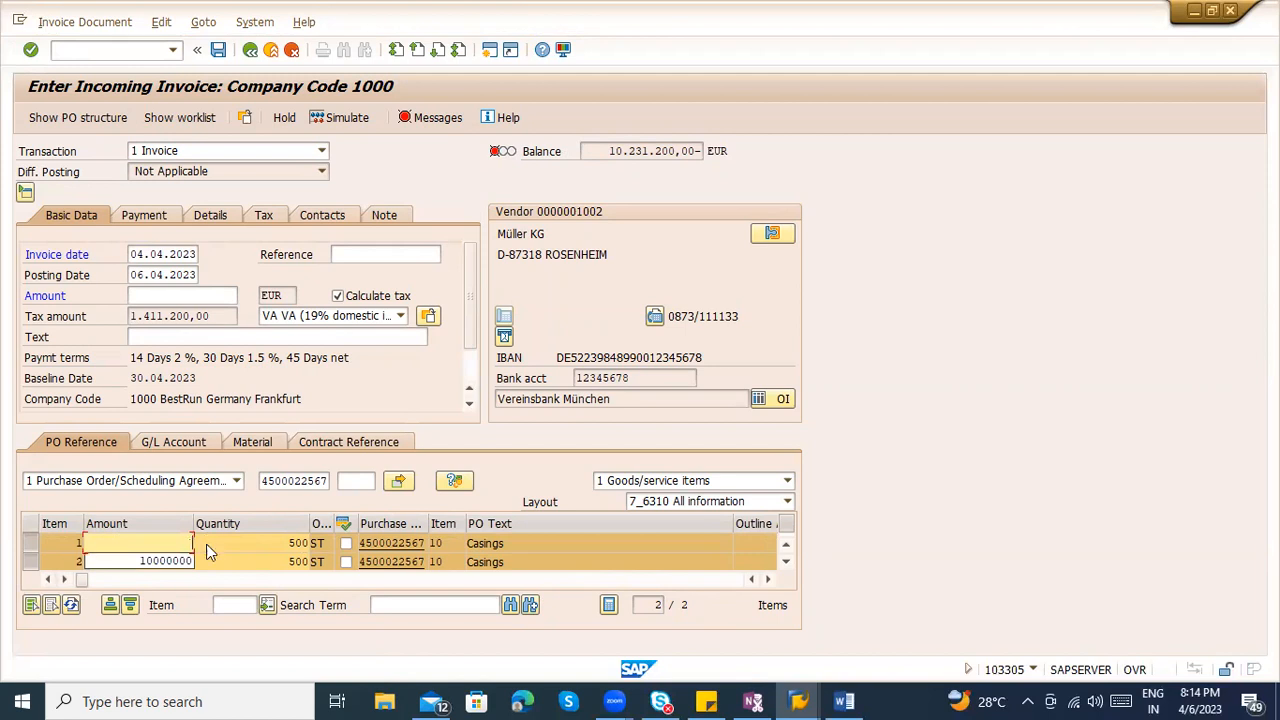
double_click(207, 543)
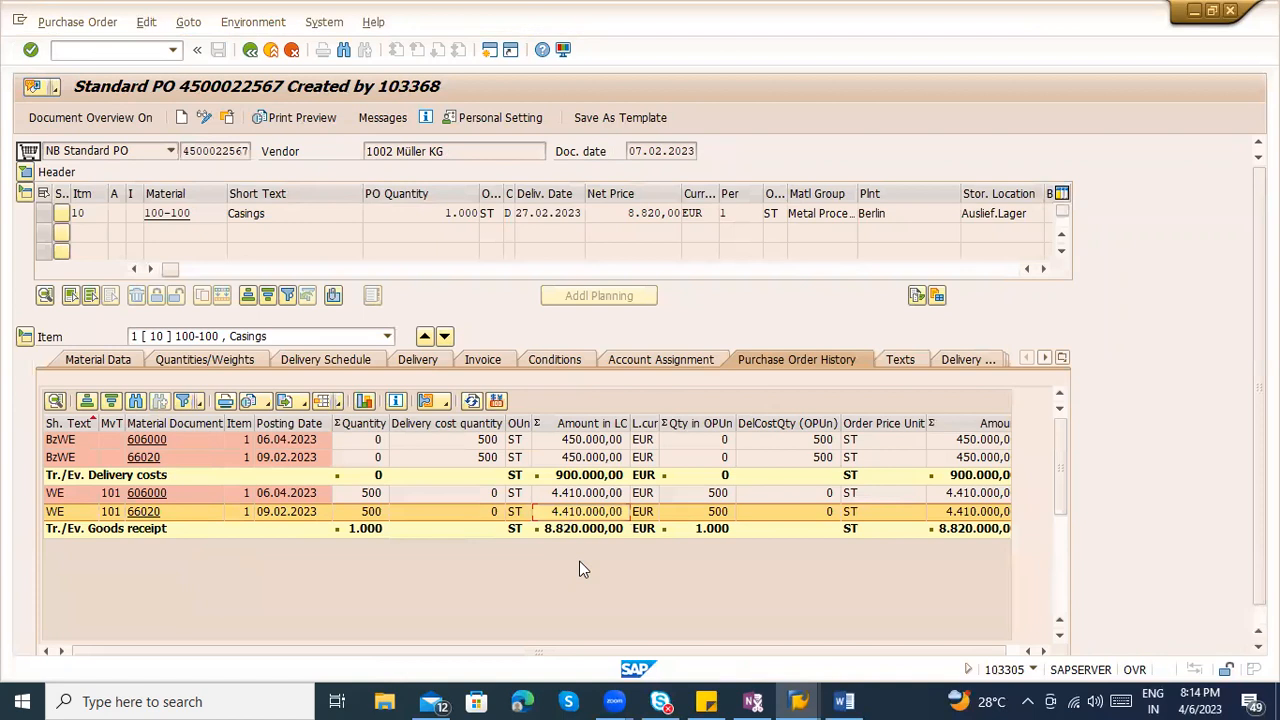
key("F3")
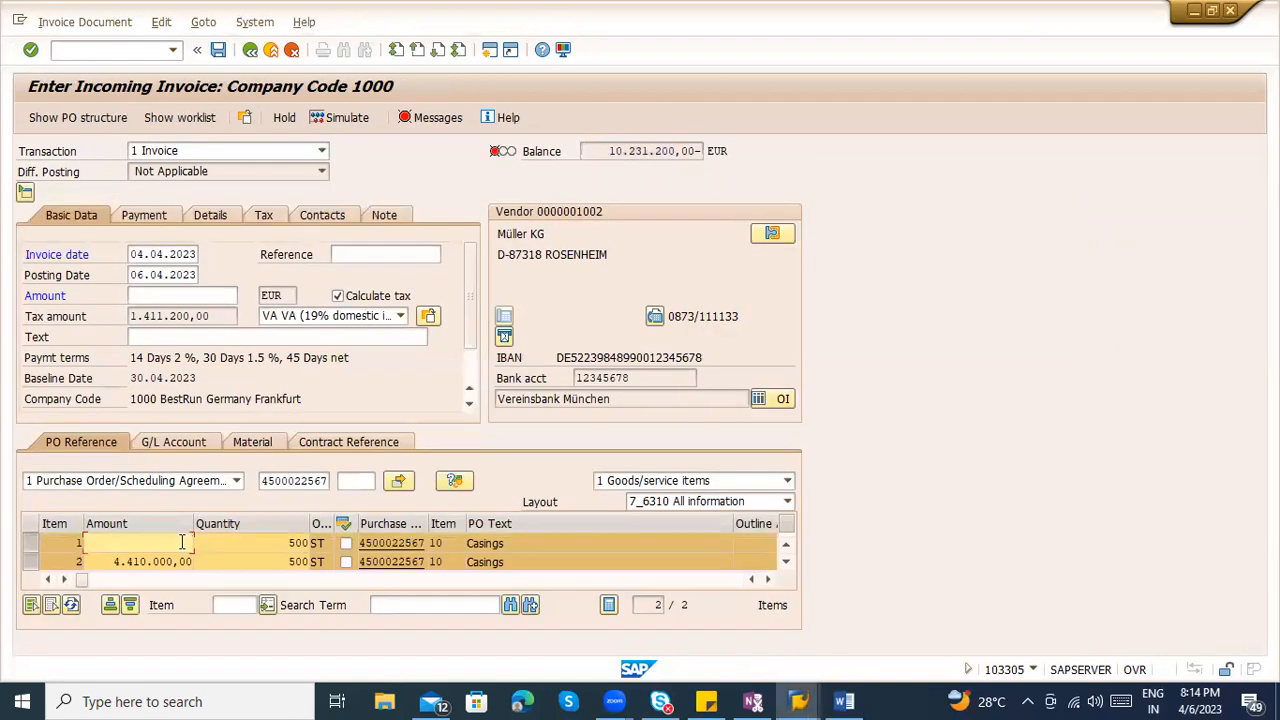
key("ctrl+v")
key("Return")
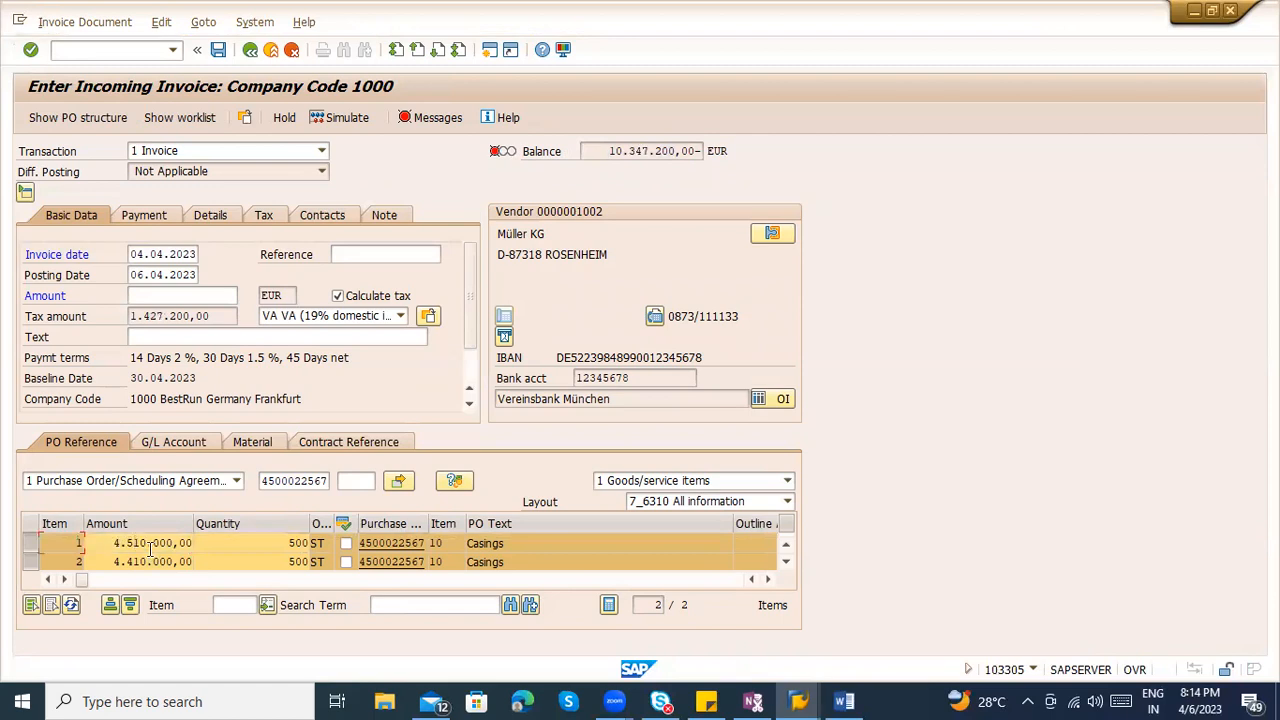
left_click(133, 561)
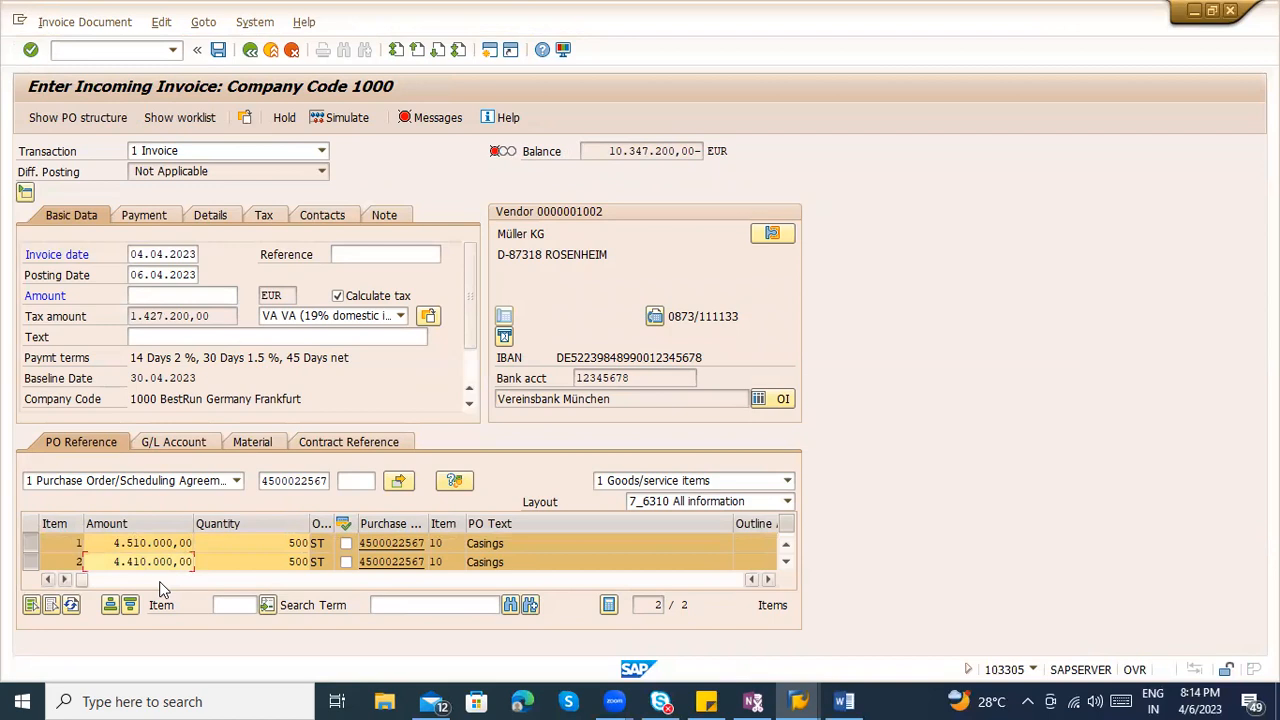
type("5")
key("Return")
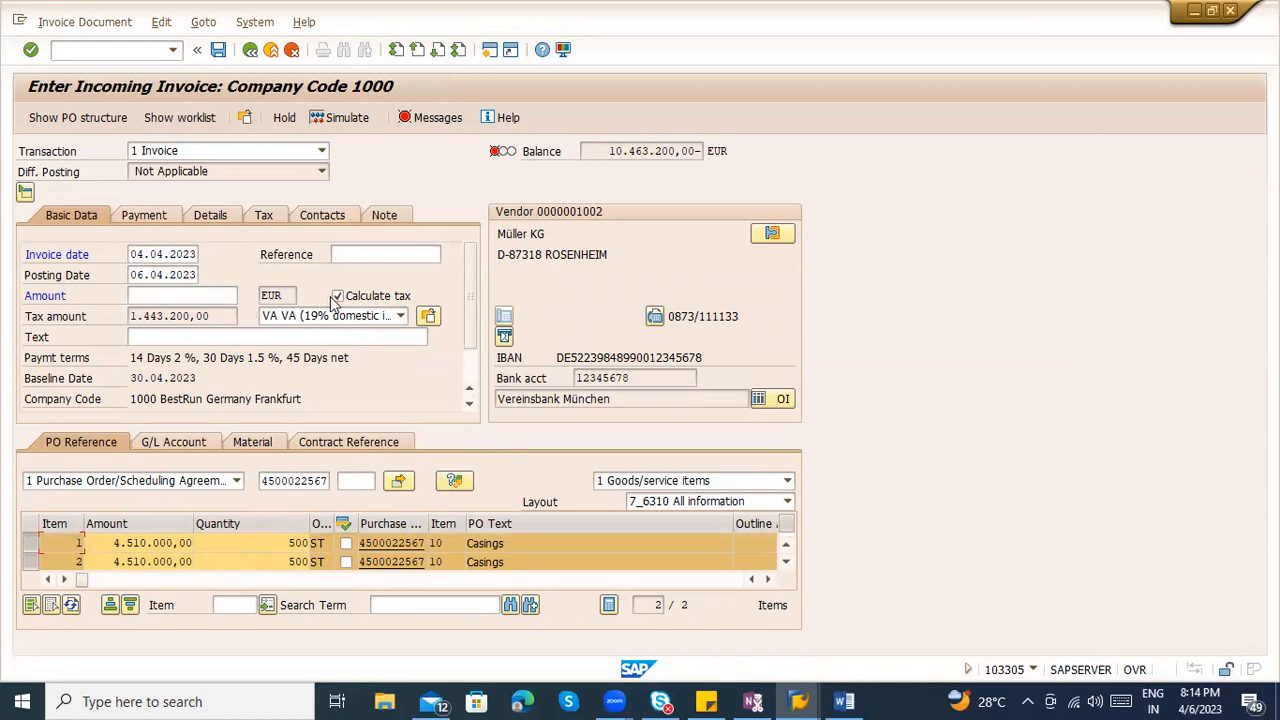
Enter the 10.463.200,00 balance as the invoice amount and simulate the posting
left_click_drag(607, 151, 697, 151)
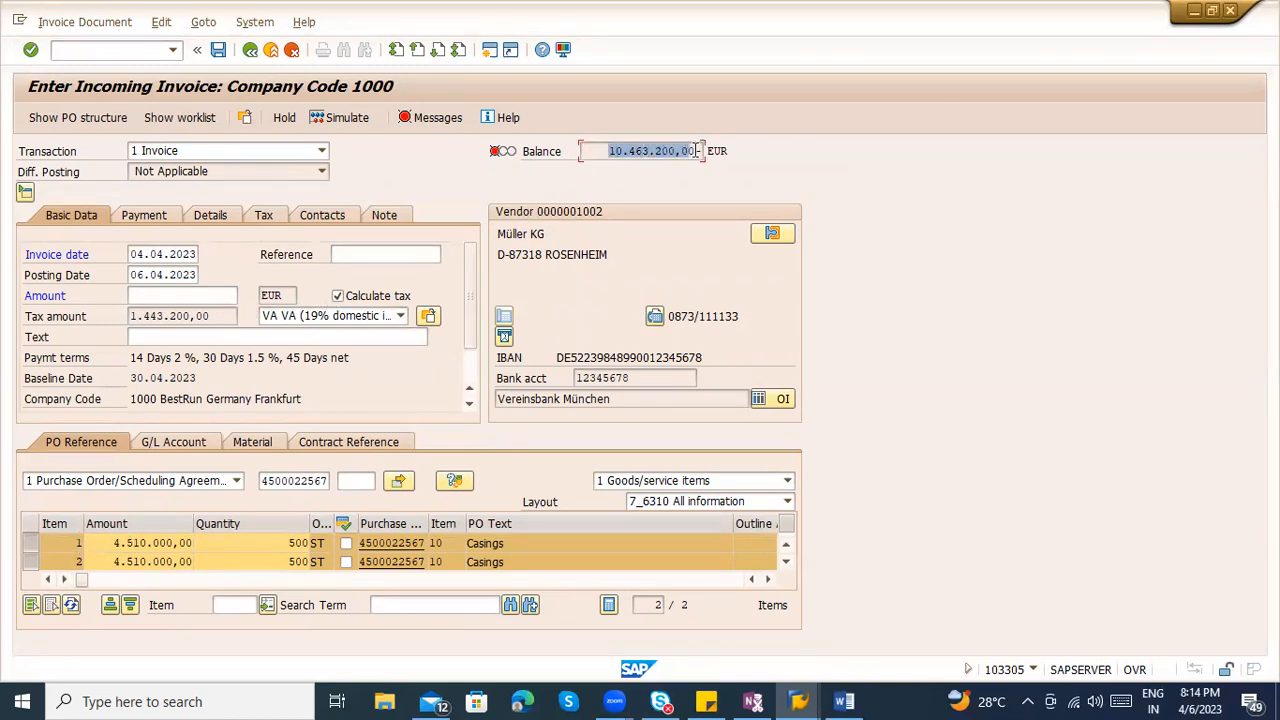
key("ctrl+c")
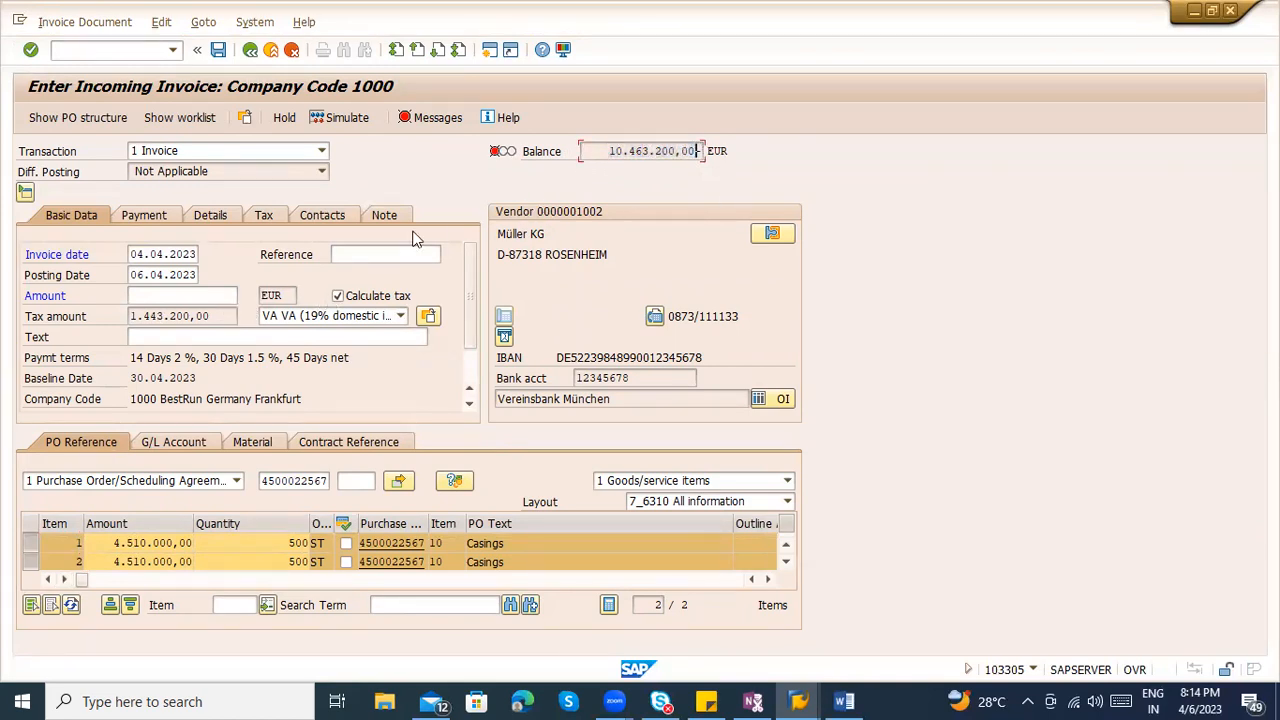
left_click(208, 294)
key("ctrl+v")
key("Return")
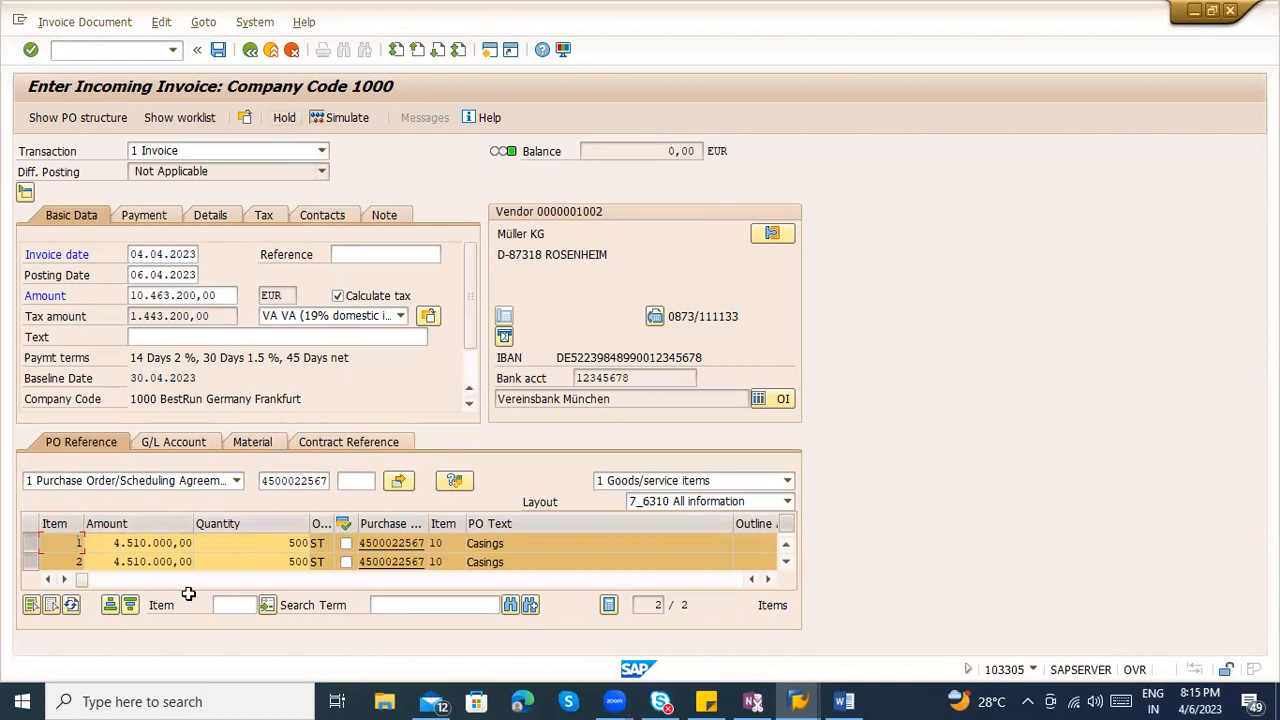
left_click(148, 561)
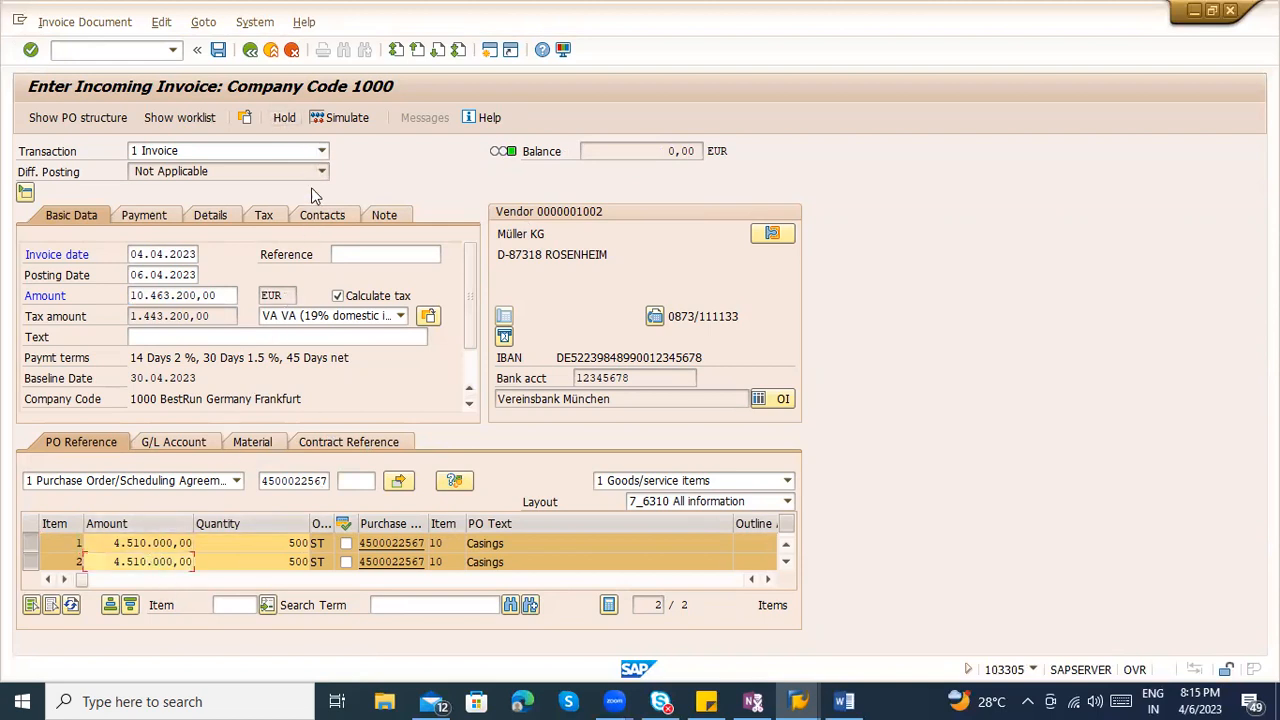
left_click(330, 114)
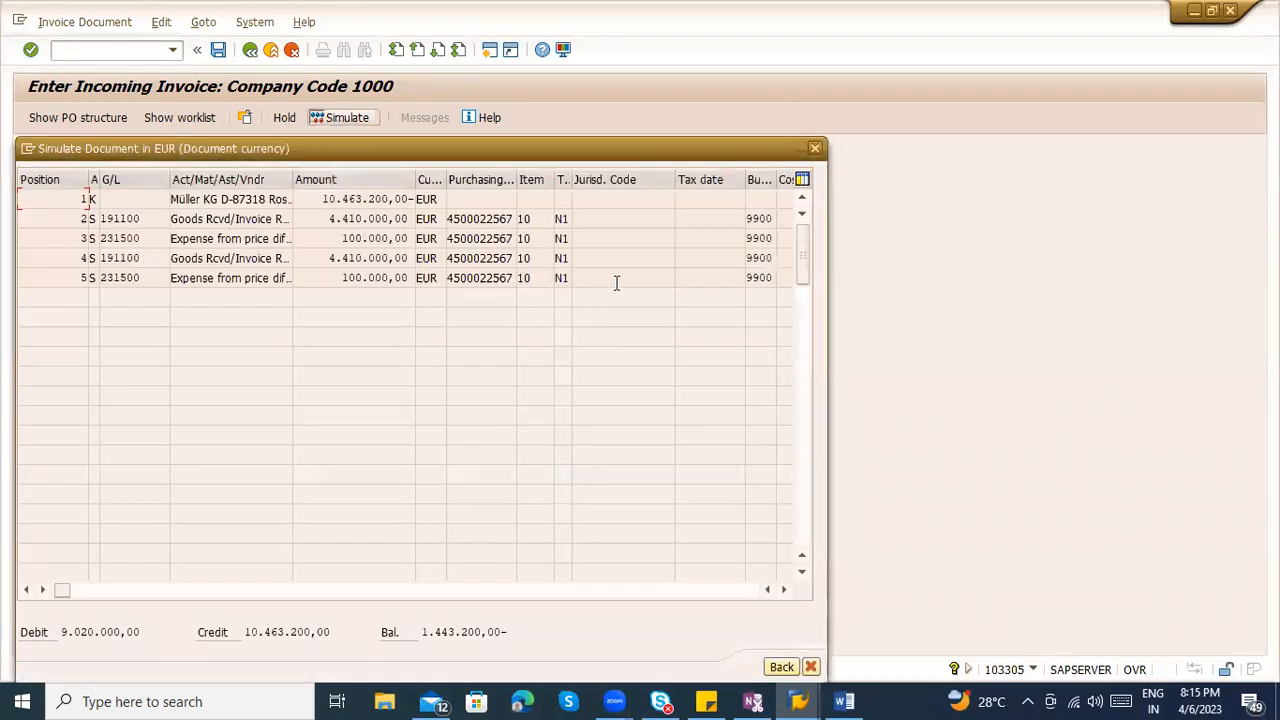
Close the posting preview and read the verification log's tax code messages
left_click(815, 148)
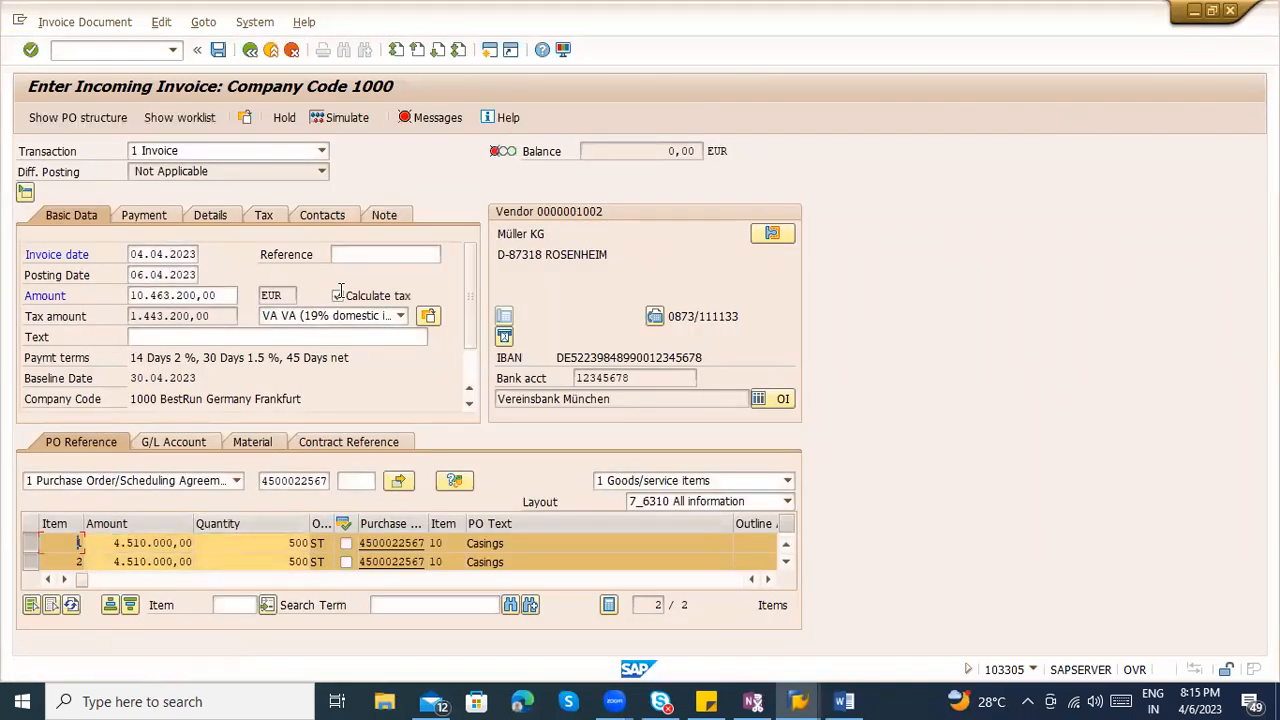
left_click(405, 119)
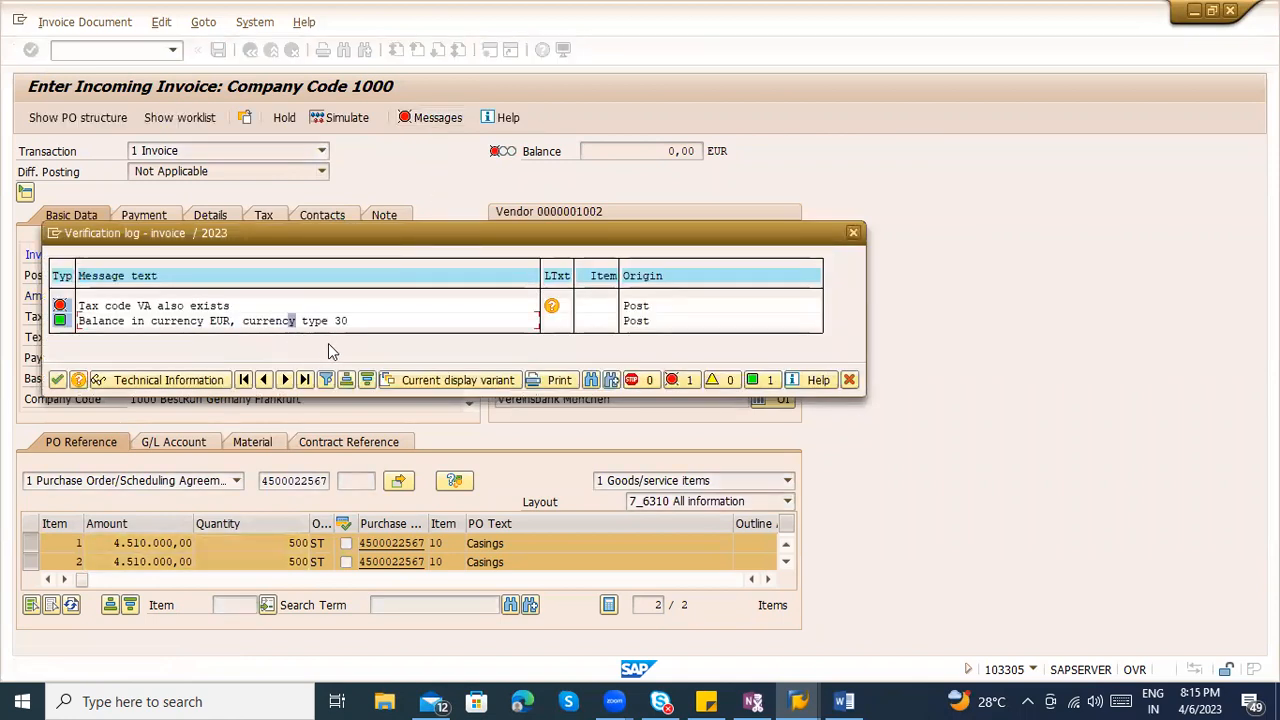
key("Return")
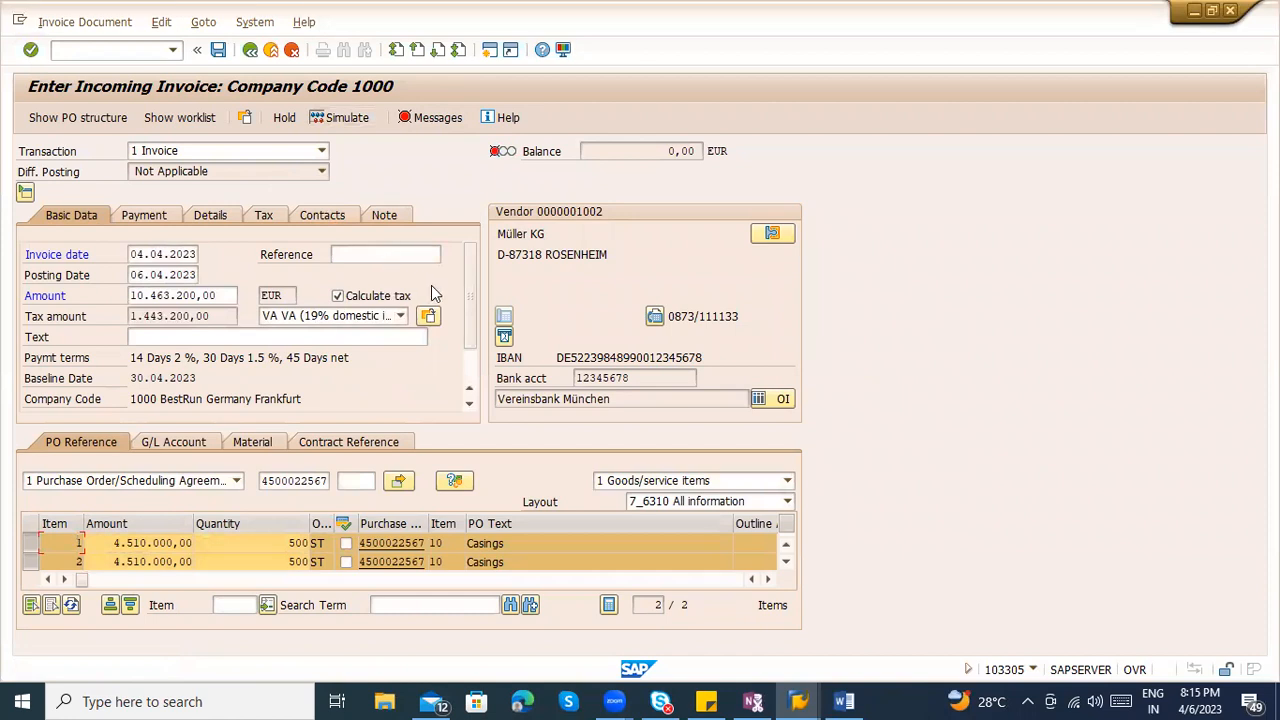
left_click(429, 124)
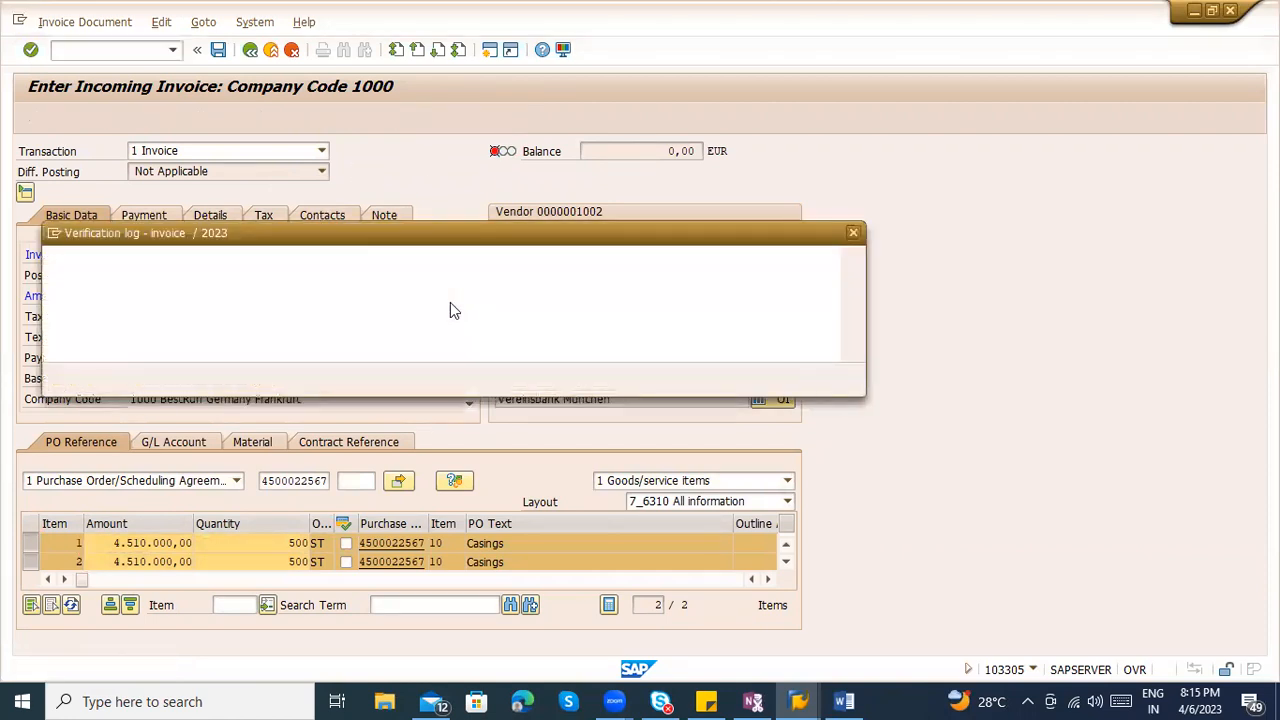
key("Escape")
Change the tax code of both invoice items to VA and recalculate tax
left_click_drag(85, 584, 146, 583)
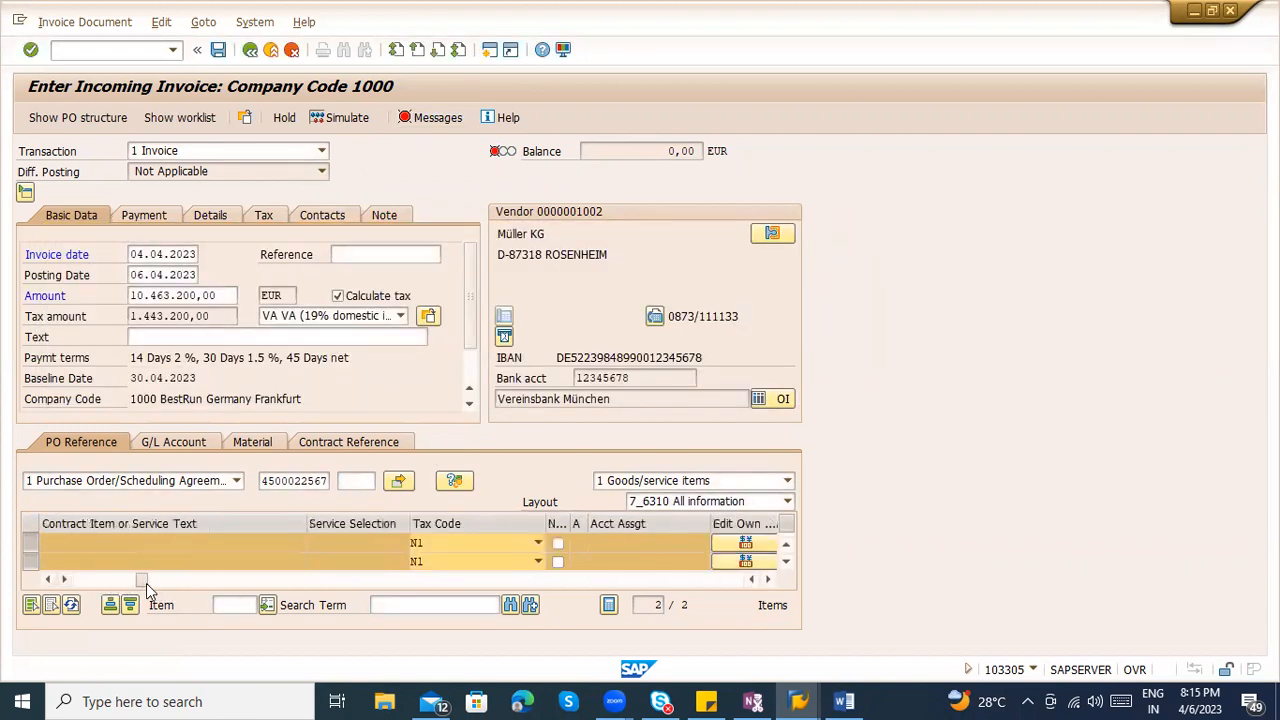
left_click(433, 545)
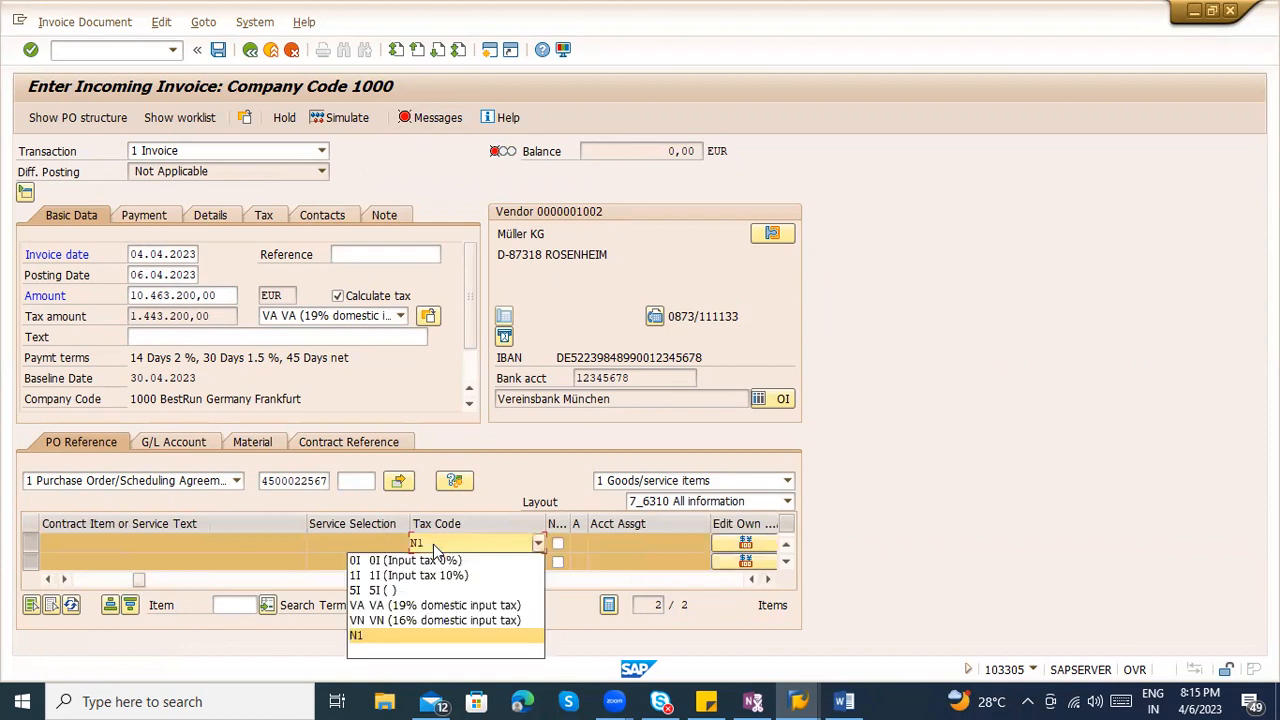
left_click(440, 607)
left_click(442, 560)
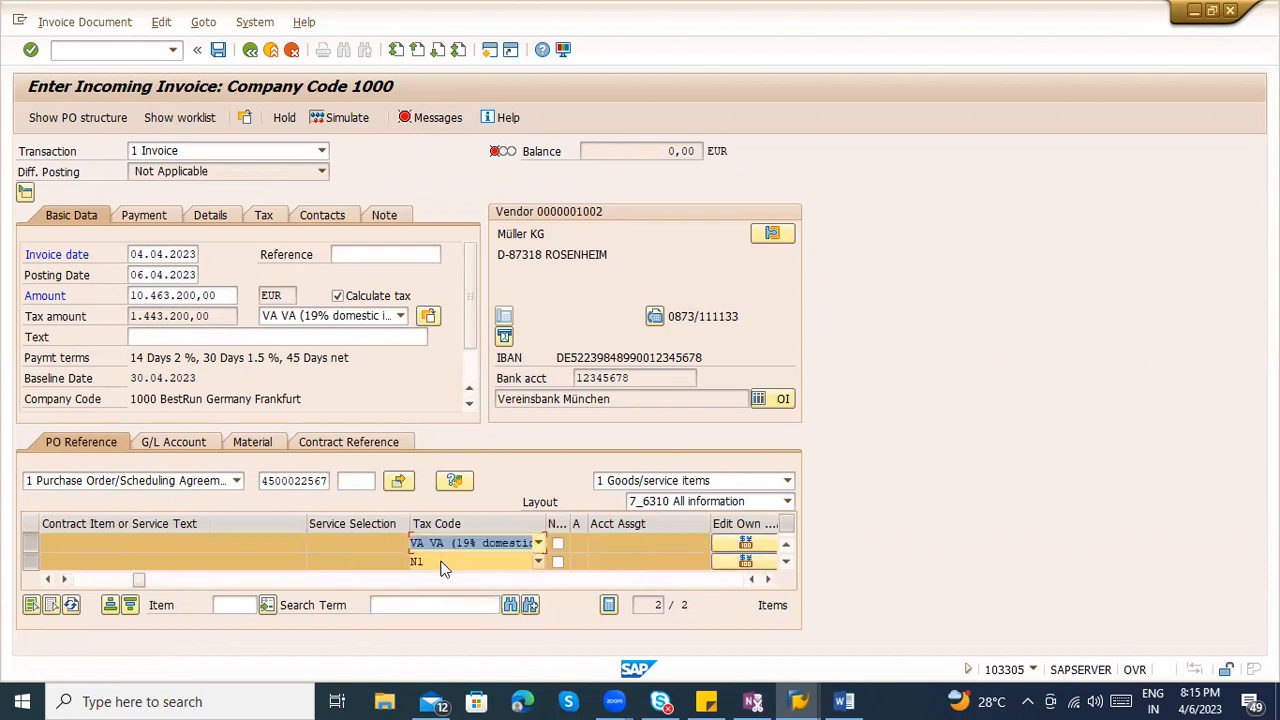
left_click(440, 620)
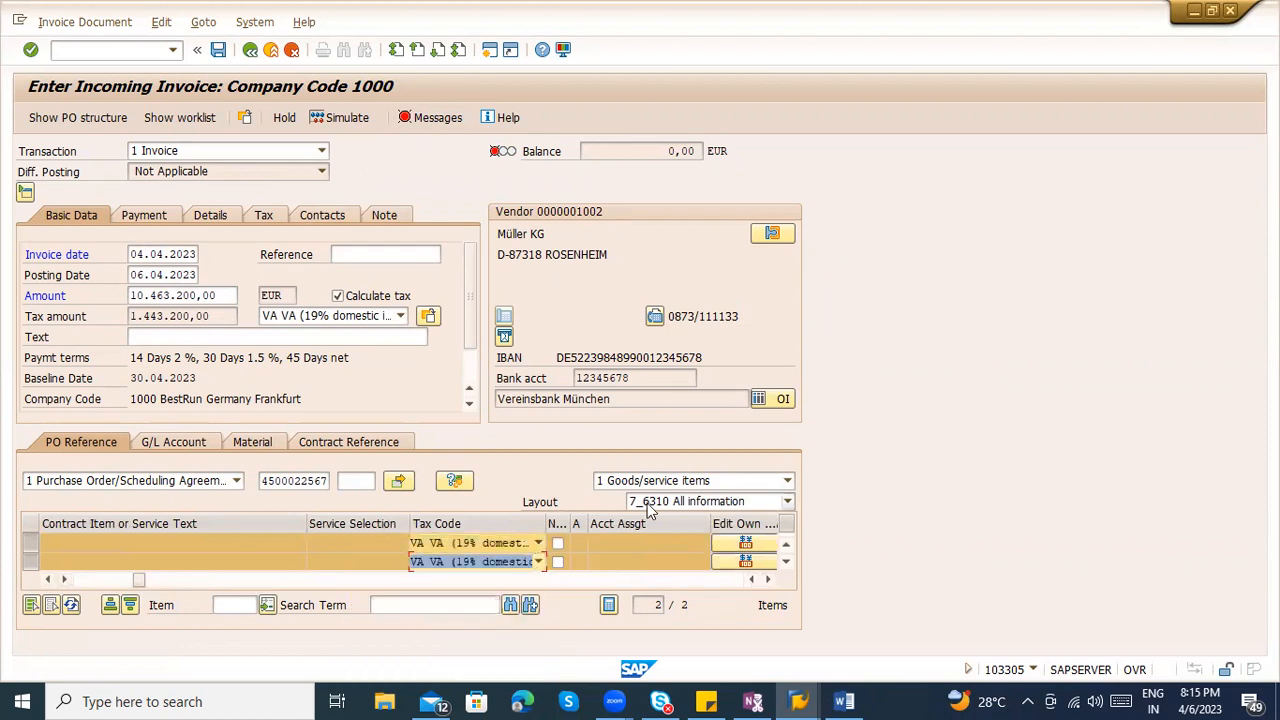
key("Return")
Clear the invoice amount and re-enter the 10.733.800,00 balance so it balances
left_click_drag(238, 297, 117, 306)
key("Delete")
key("Return")
left_click_drag(628, 151, 690, 151)
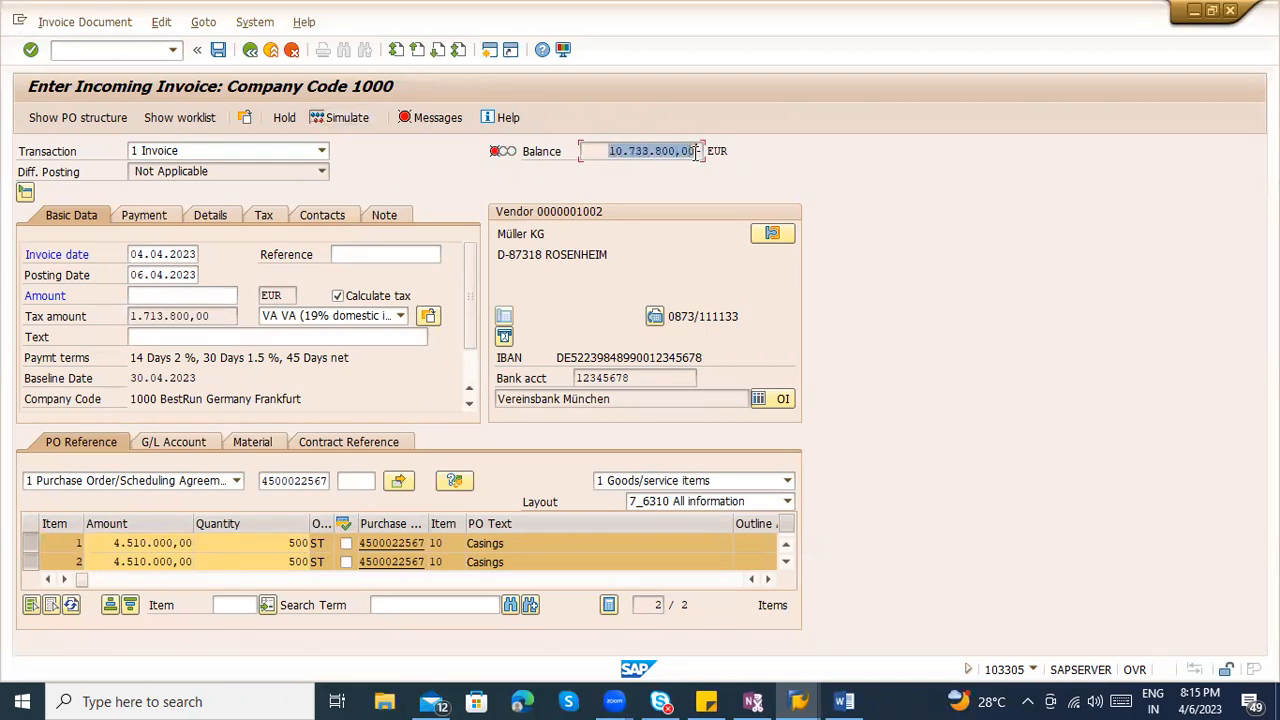
left_click(199, 297)
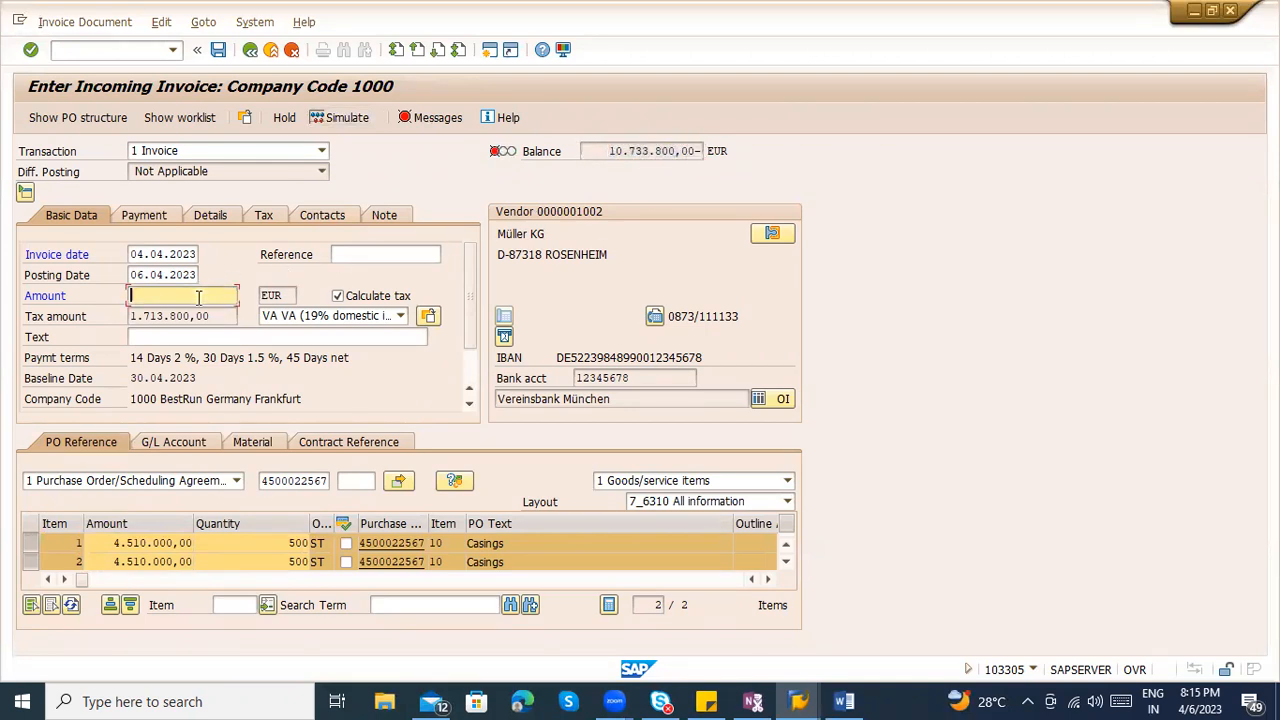
type("10.733.800,00")
key("Return")
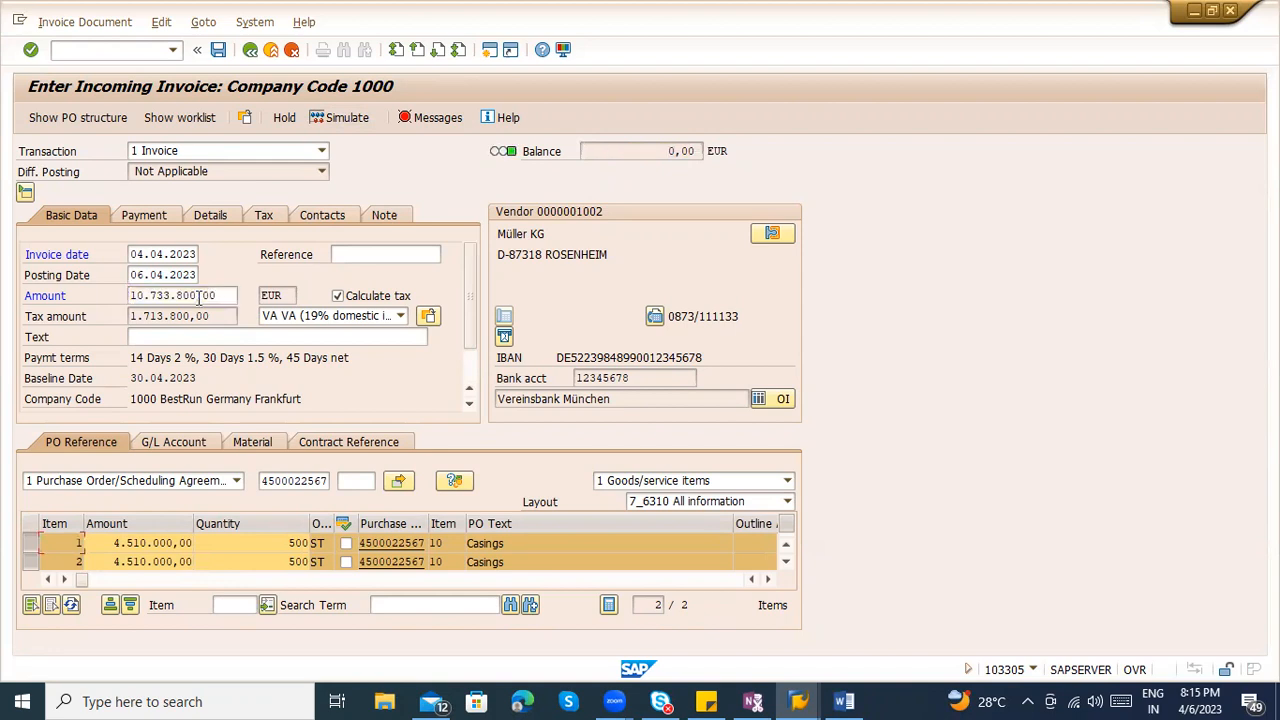
Review the verification messages, show the PO structure pane, and recheck the log
left_click(444, 121)
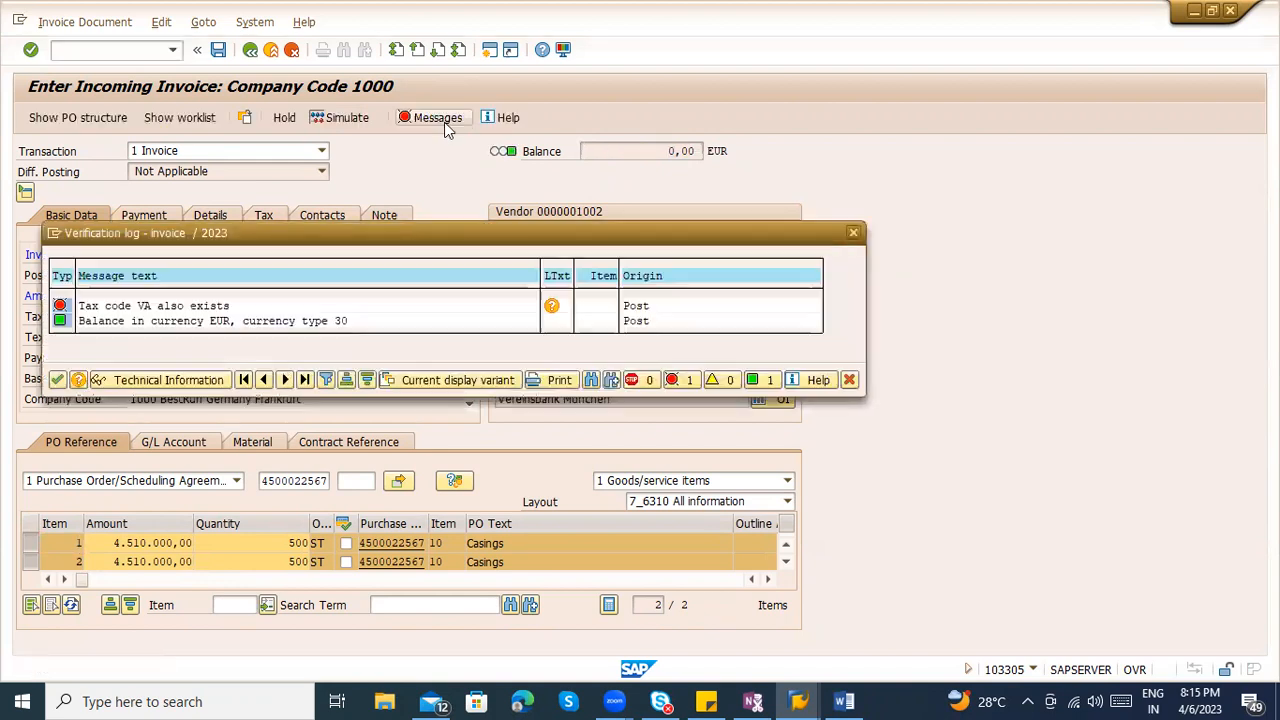
key("Escape")
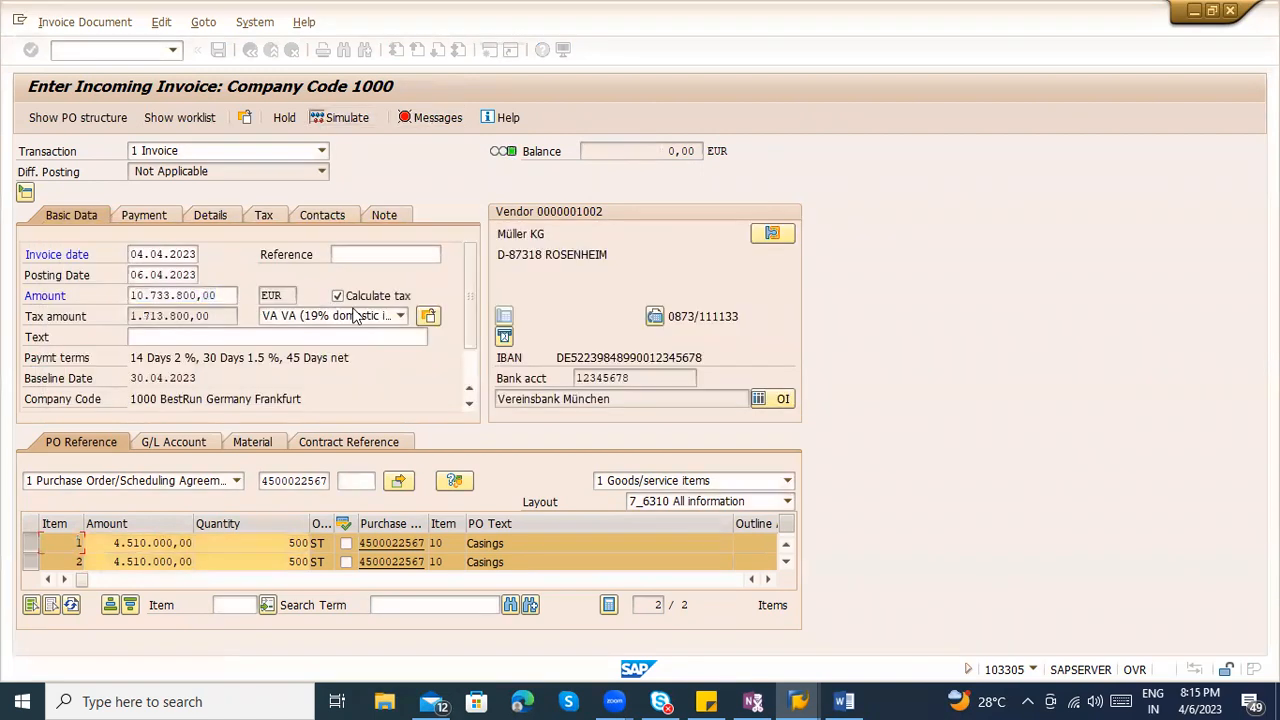
mouse_move(82, 580)
left_mouse_down()
mouse_move(143, 580)
mouse_move(60, 581)
left_mouse_up()
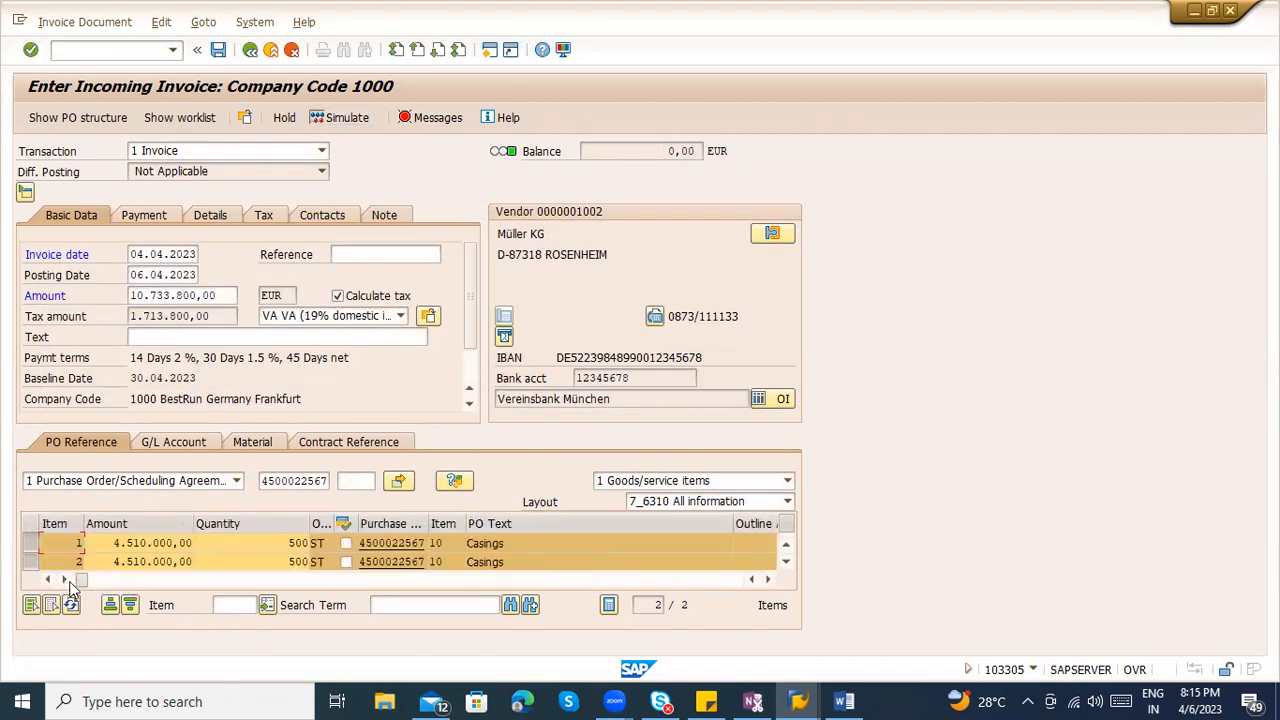
left_click(302, 315)
left_click(304, 318)
left_click(415, 109)
key("Return")
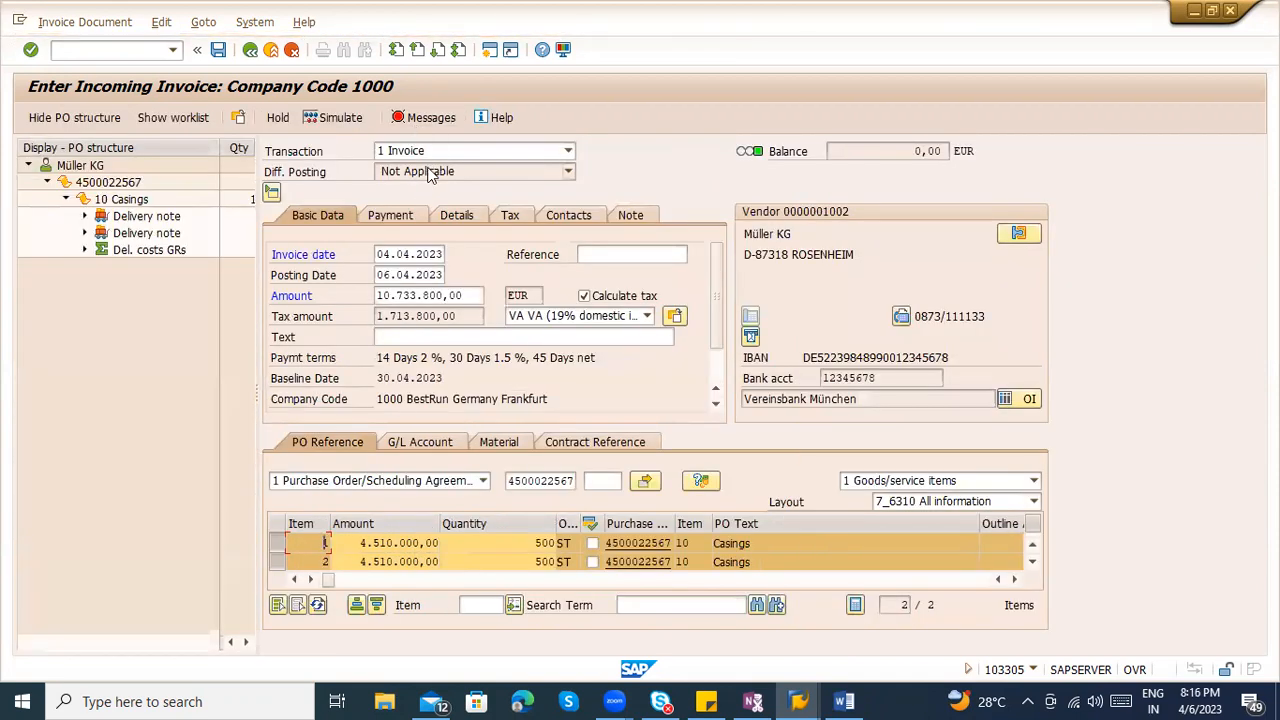
left_click(430, 118)
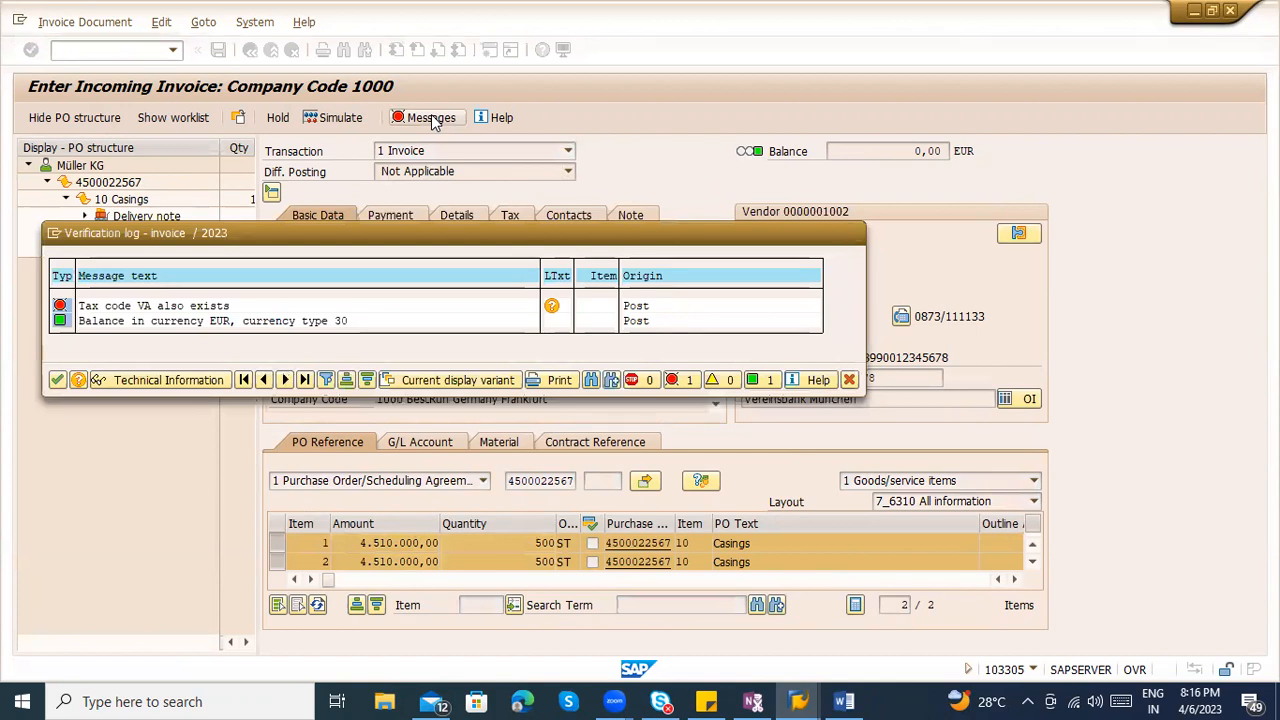
left_click(853, 232)
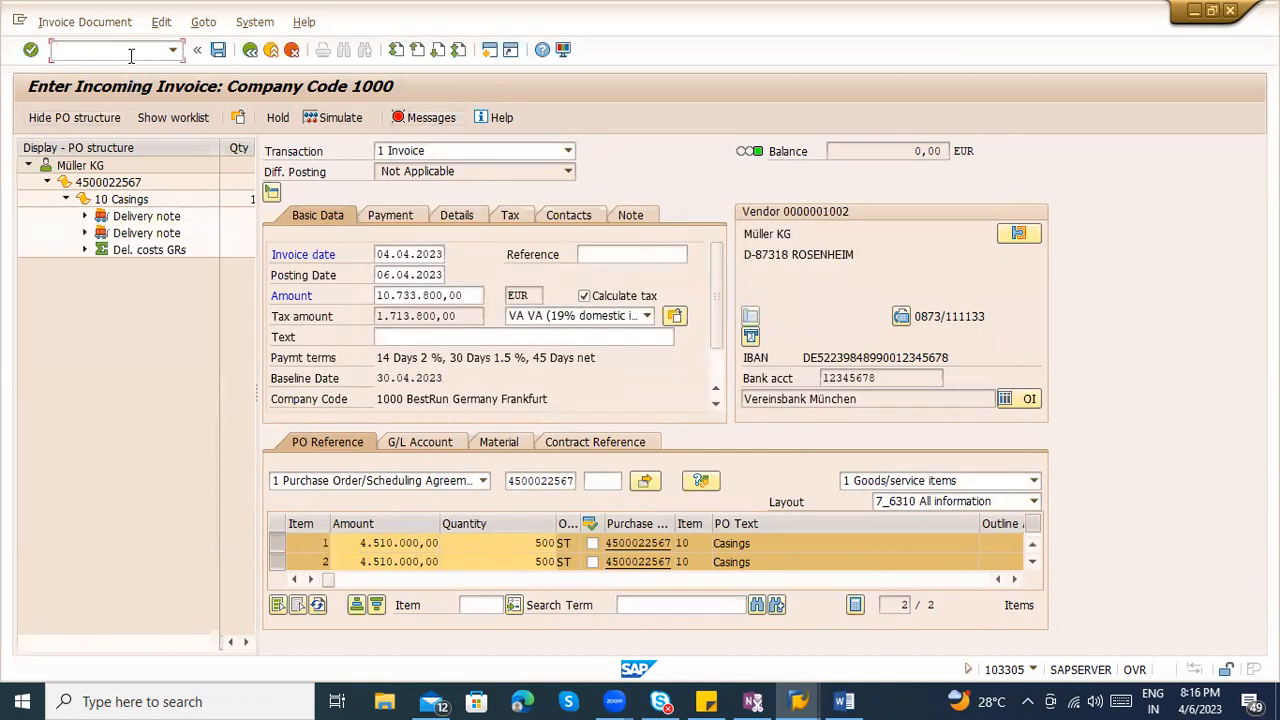
type("/nmiro")
key("Return")
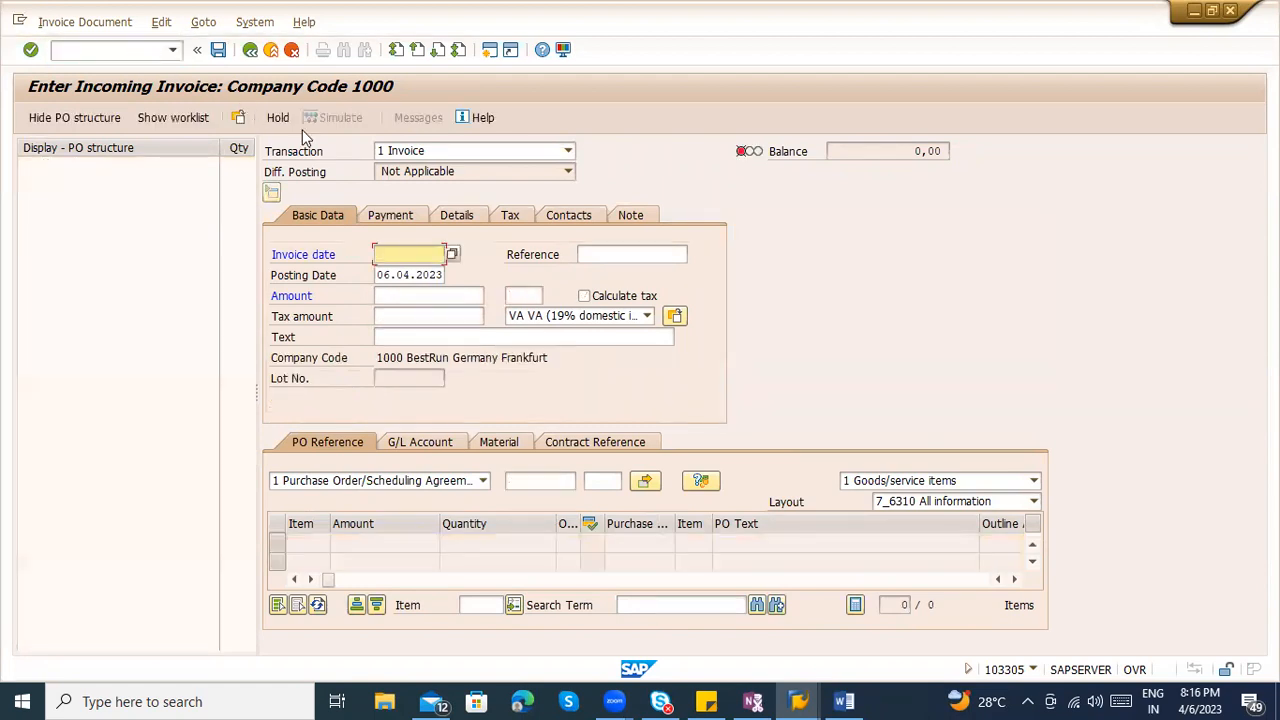
left_click(510, 486)
left_click(532, 502)
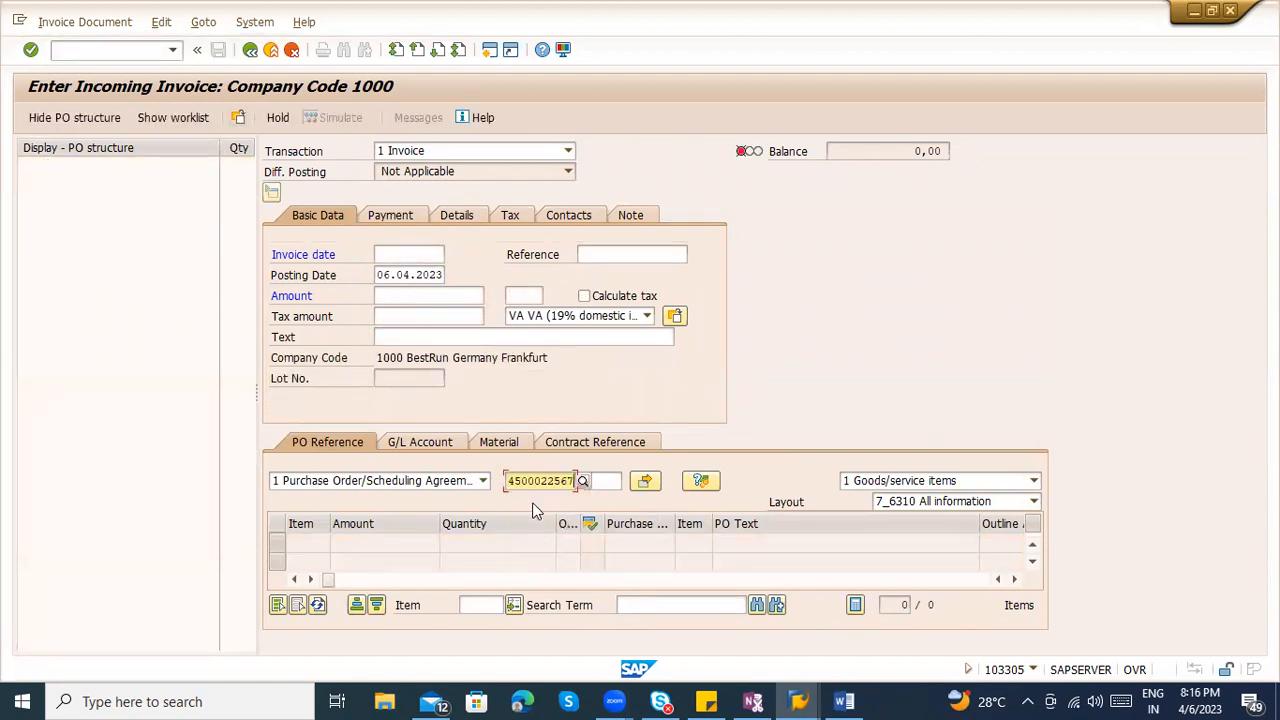
key("Return")
key("space")
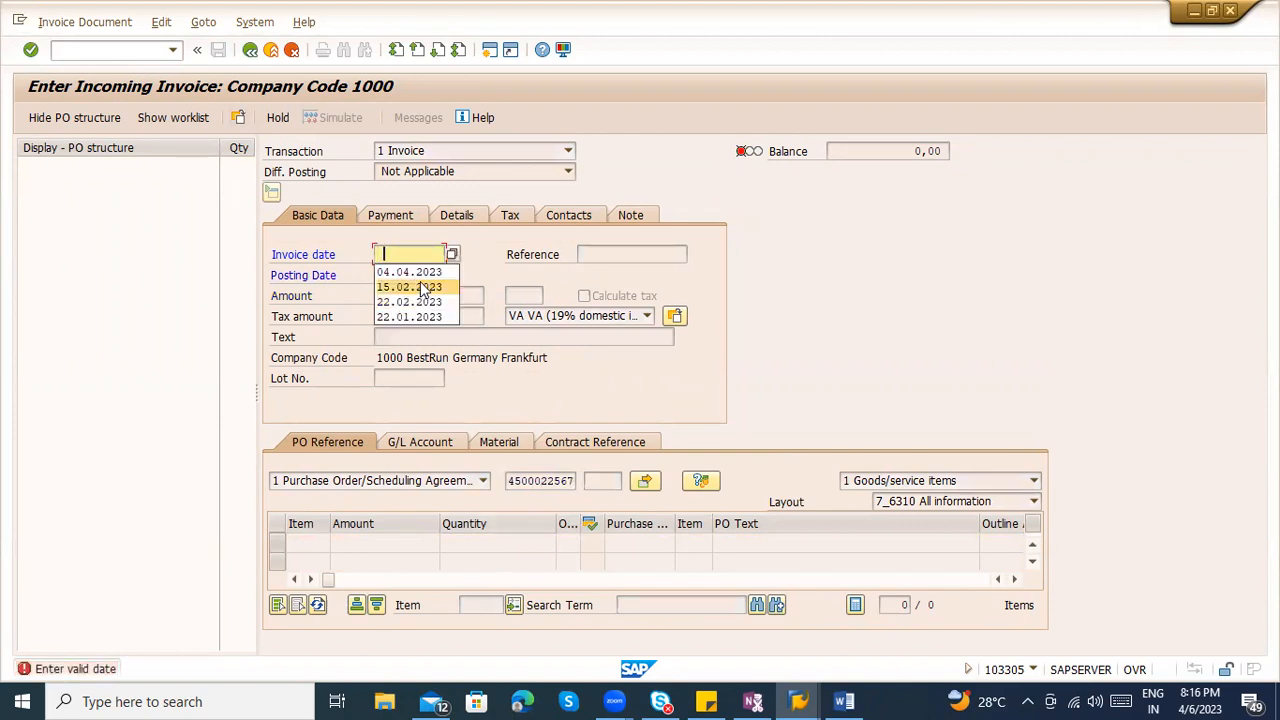
left_click(407, 274)
key("Return")
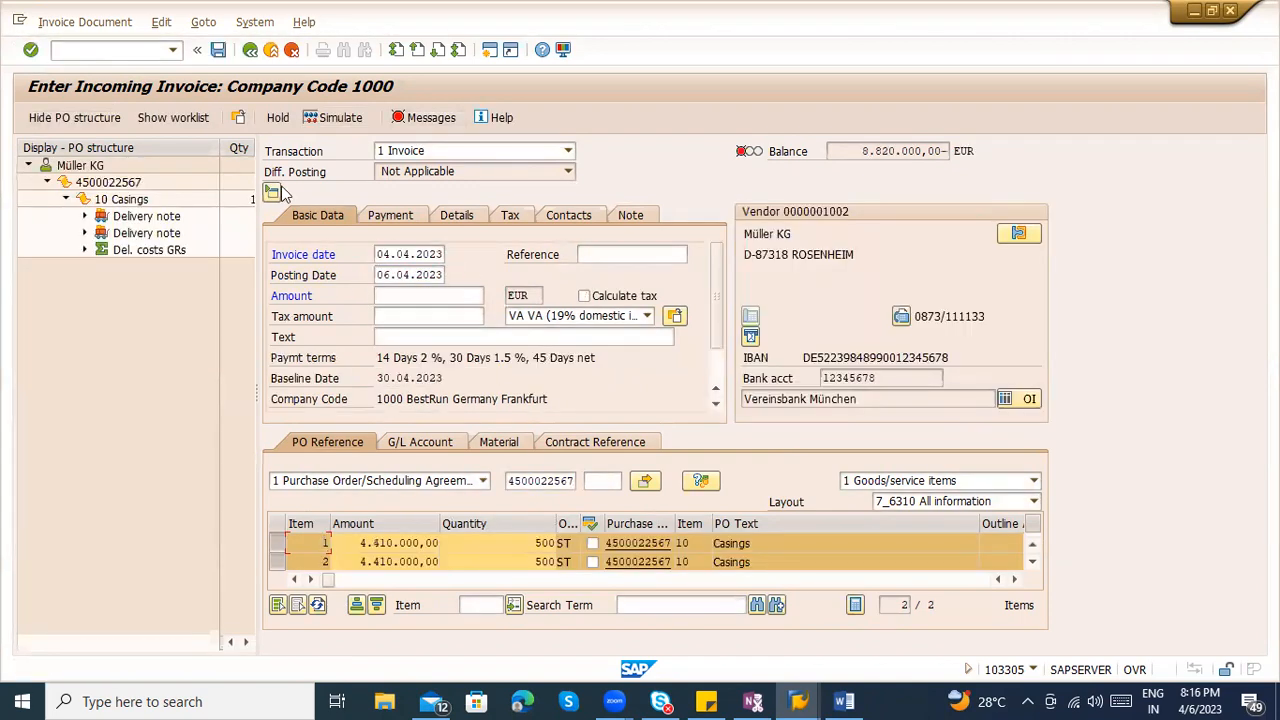
Set both items to tax code VA, 19% domestic input tax
left_click(465, 547)
key("Tab")
key("Tab")
key("Tab")
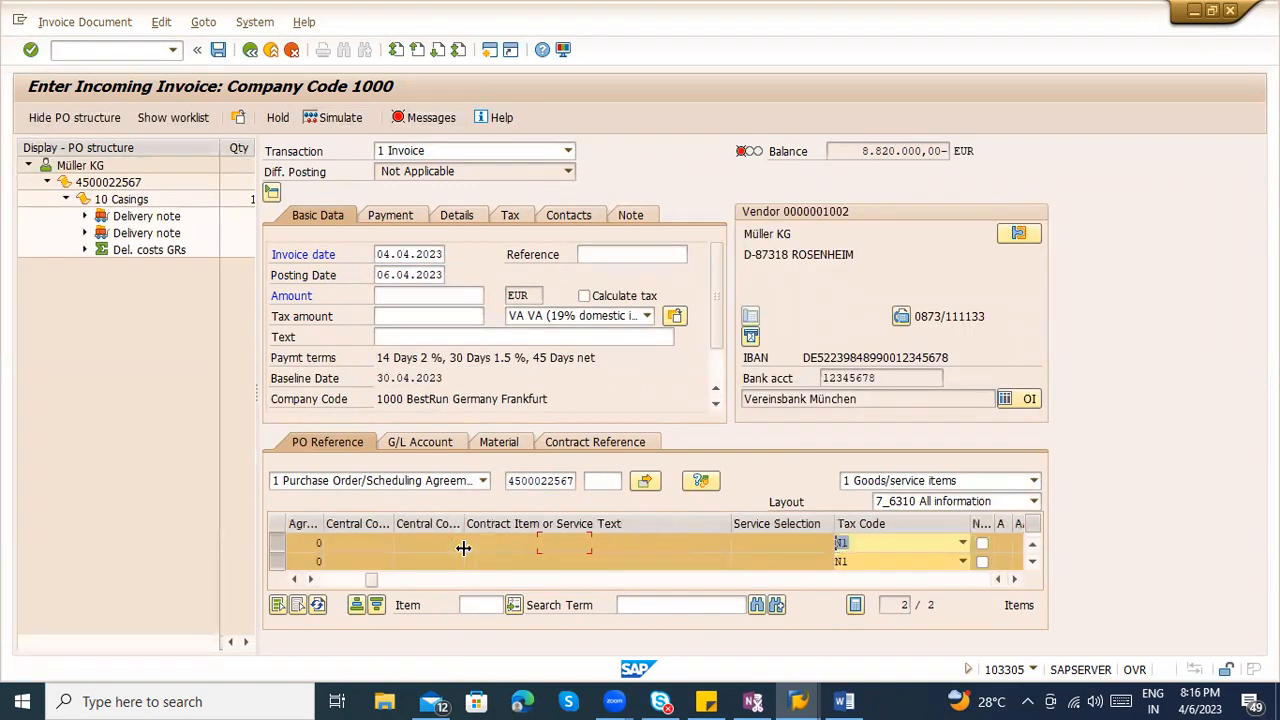
left_click(962, 543)
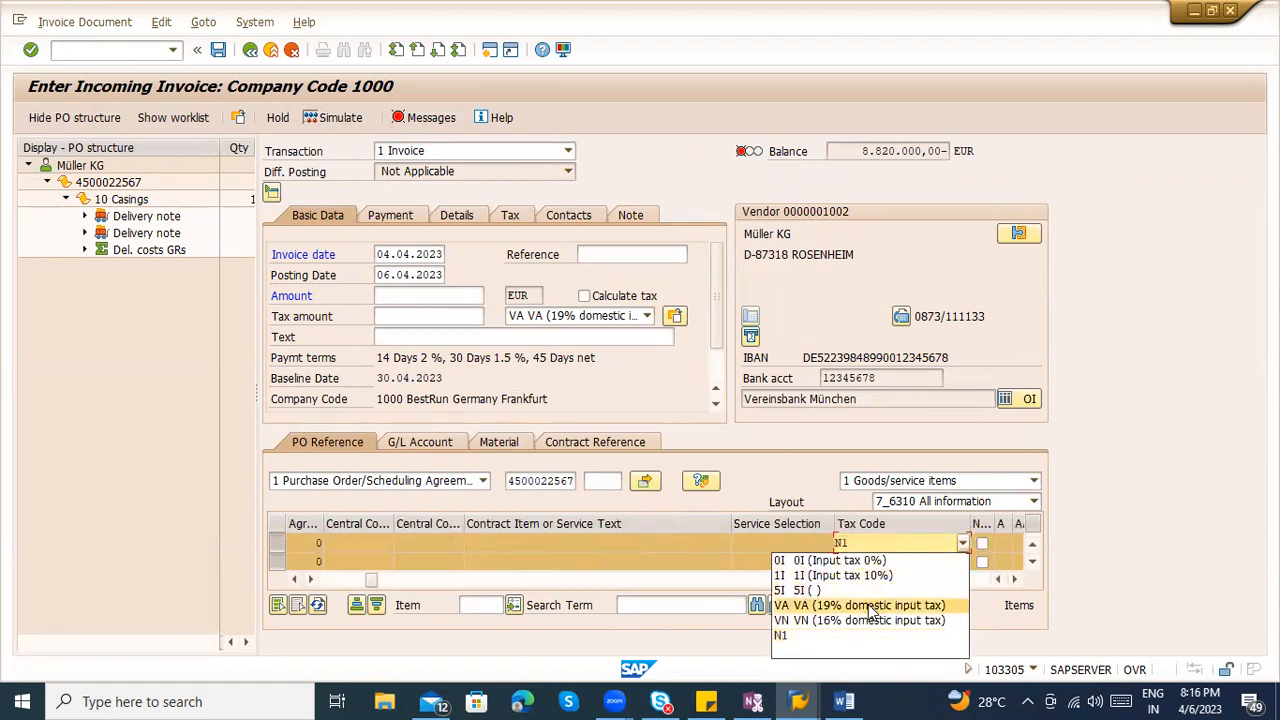
left_click(868, 606)
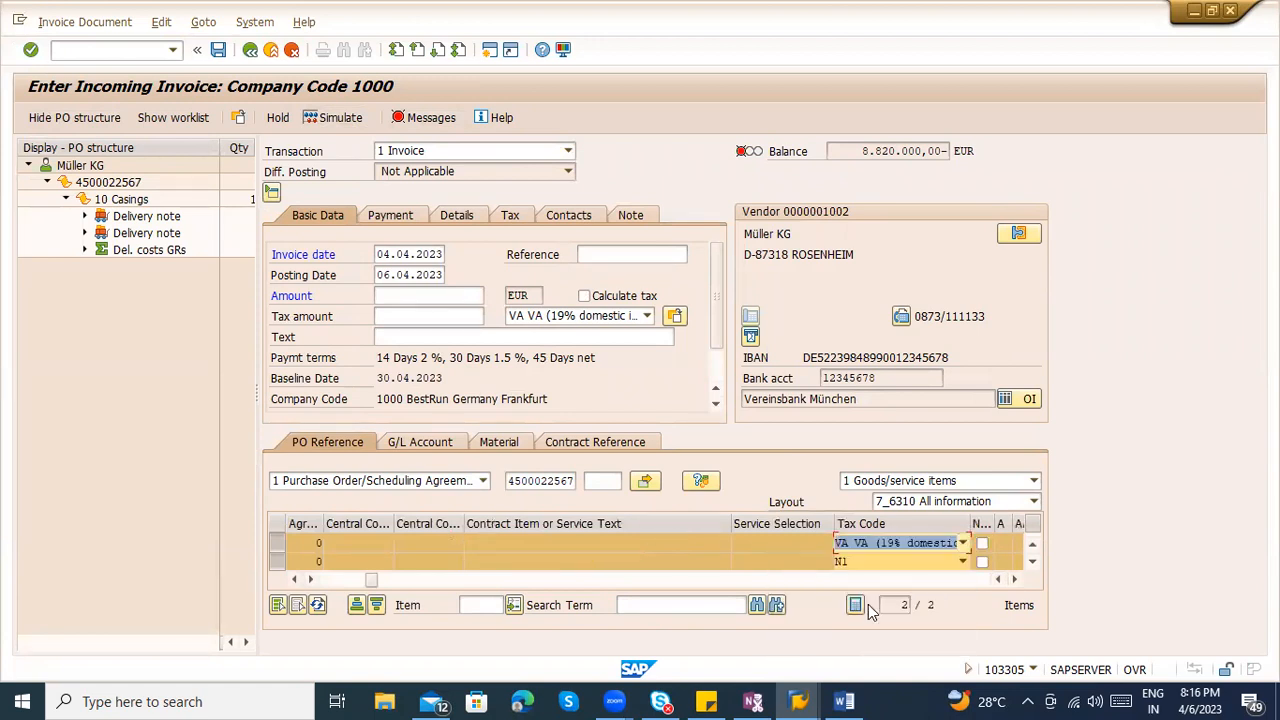
left_click(875, 566)
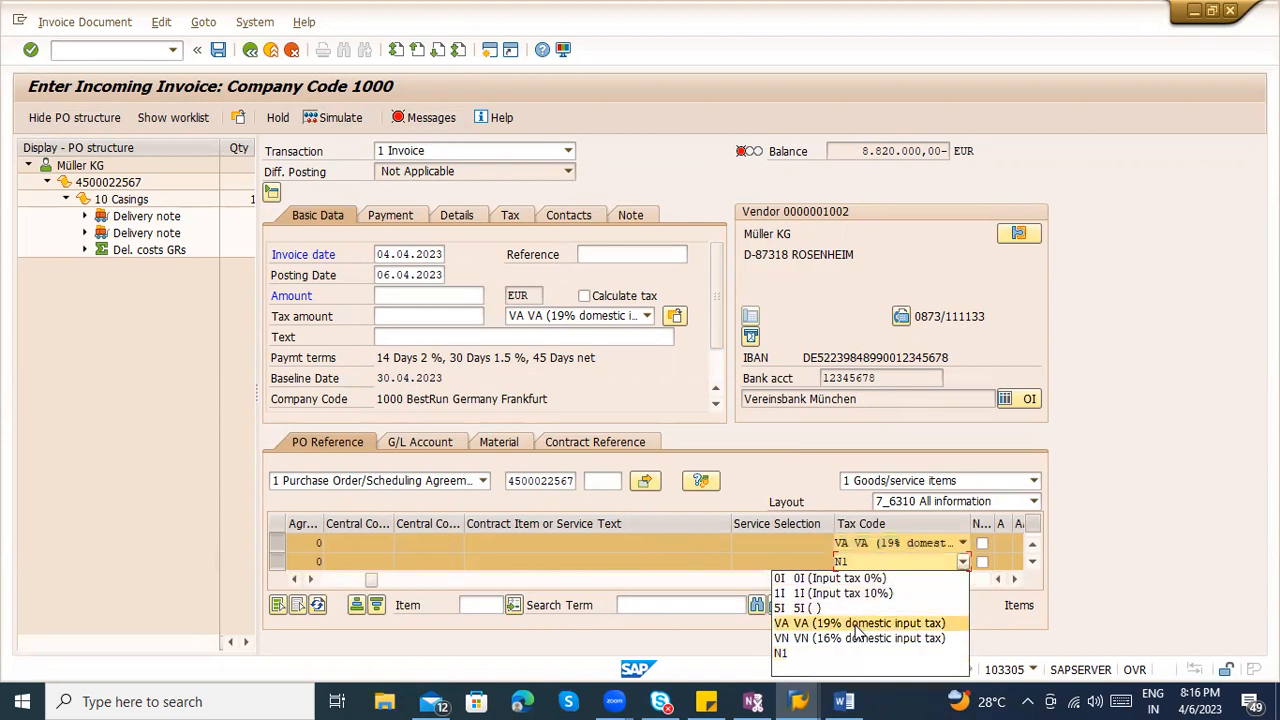
left_click(860, 623)
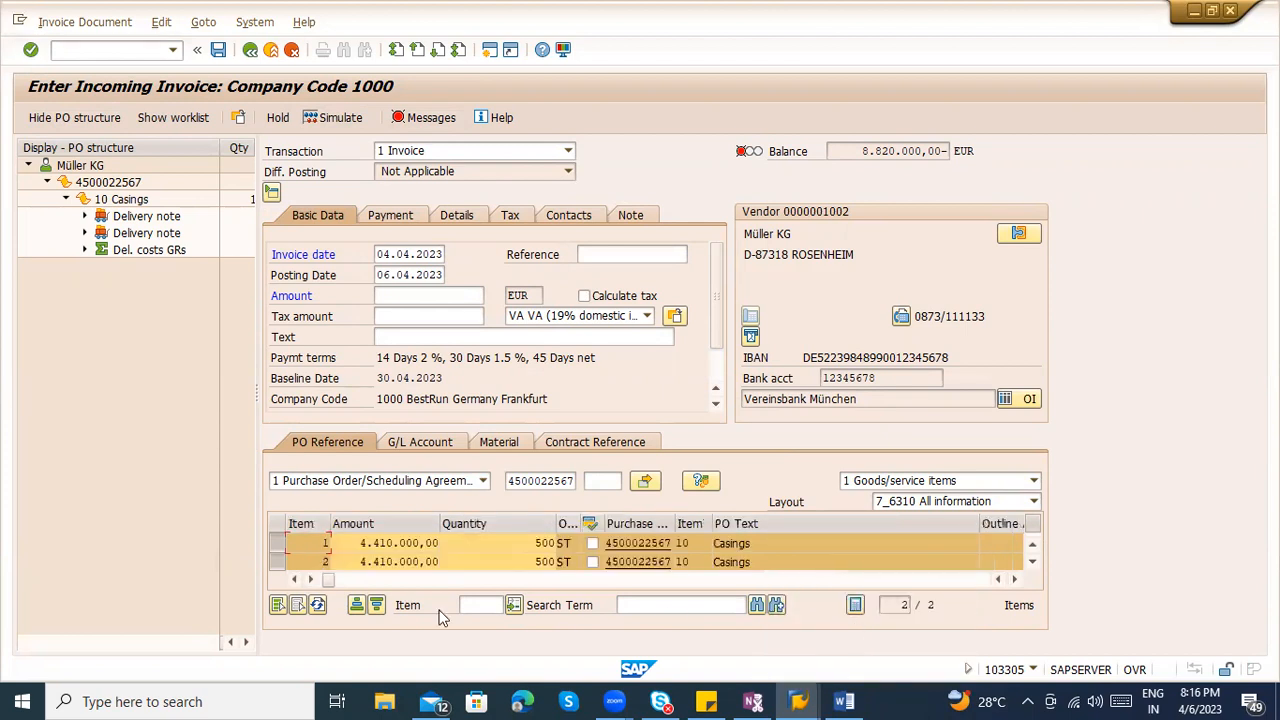
Change both item amounts to 4.450.000,00
left_click(386, 542)
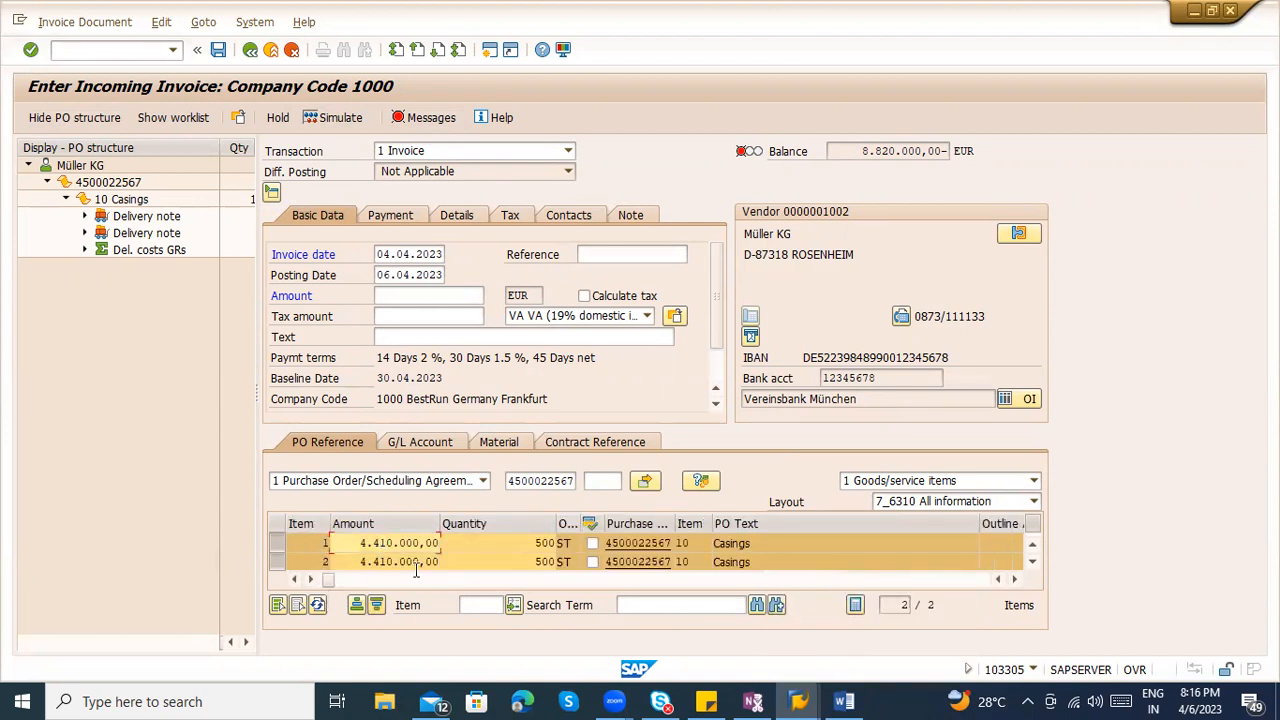
type("5")
key("Delete")
left_click(378, 561)
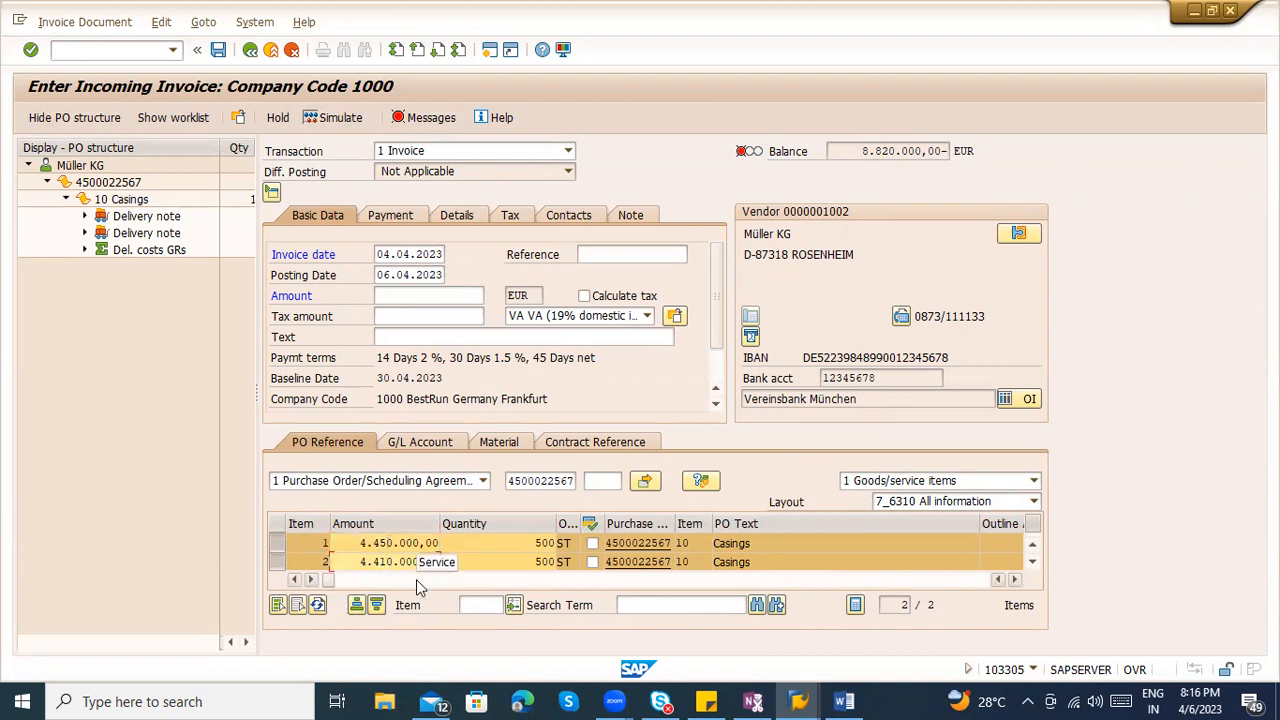
key("Delete")
type("5")
key("Return")
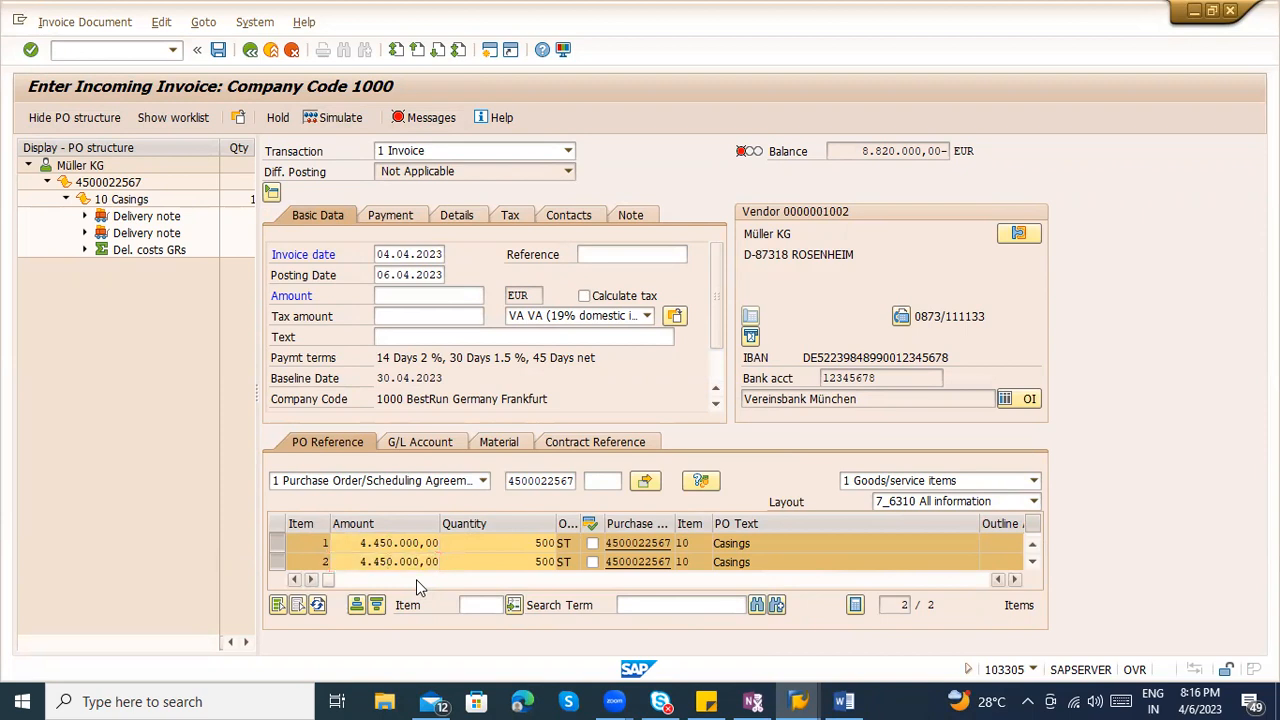
Tick Calculate tax, enter 10.591.000,00 as the invoice amount, and simulate the posting
left_click(586, 296)
left_click(586, 296)
left_click_drag(854, 151, 942, 151)
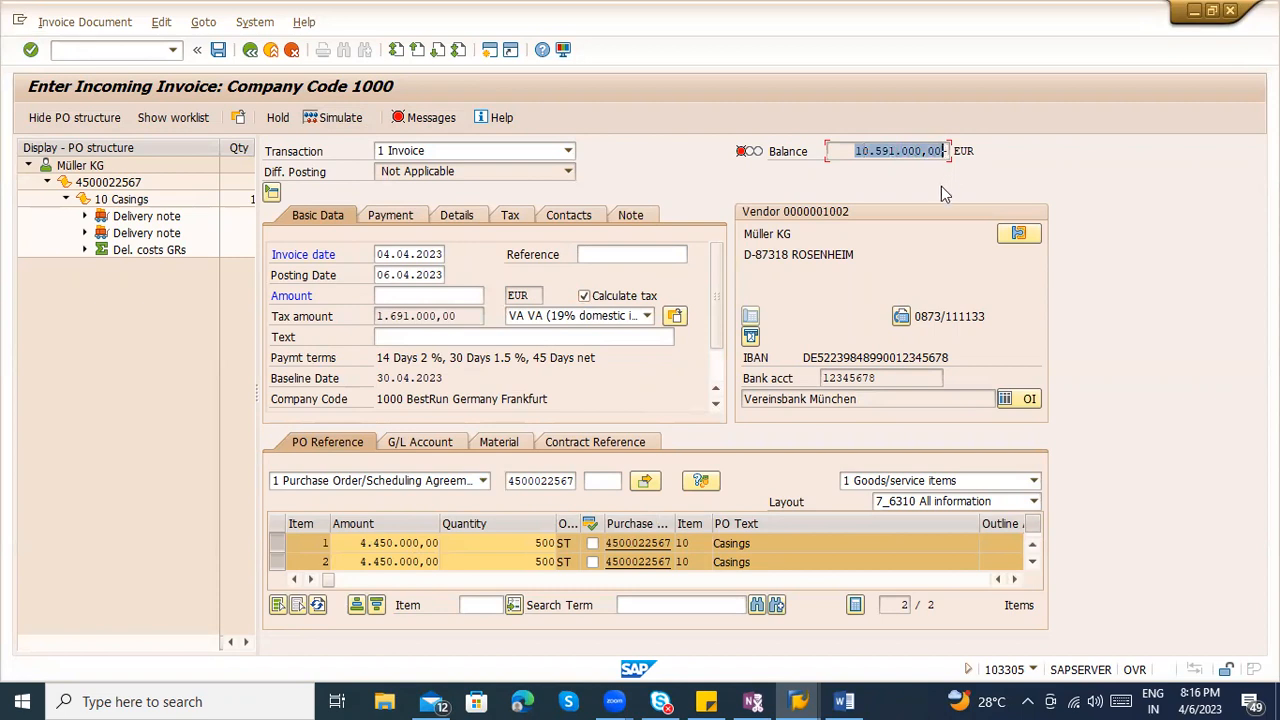
key("ctrl+c")
left_click(466, 292)
key("ctrl+v")
key("Return")
left_click(340, 122)
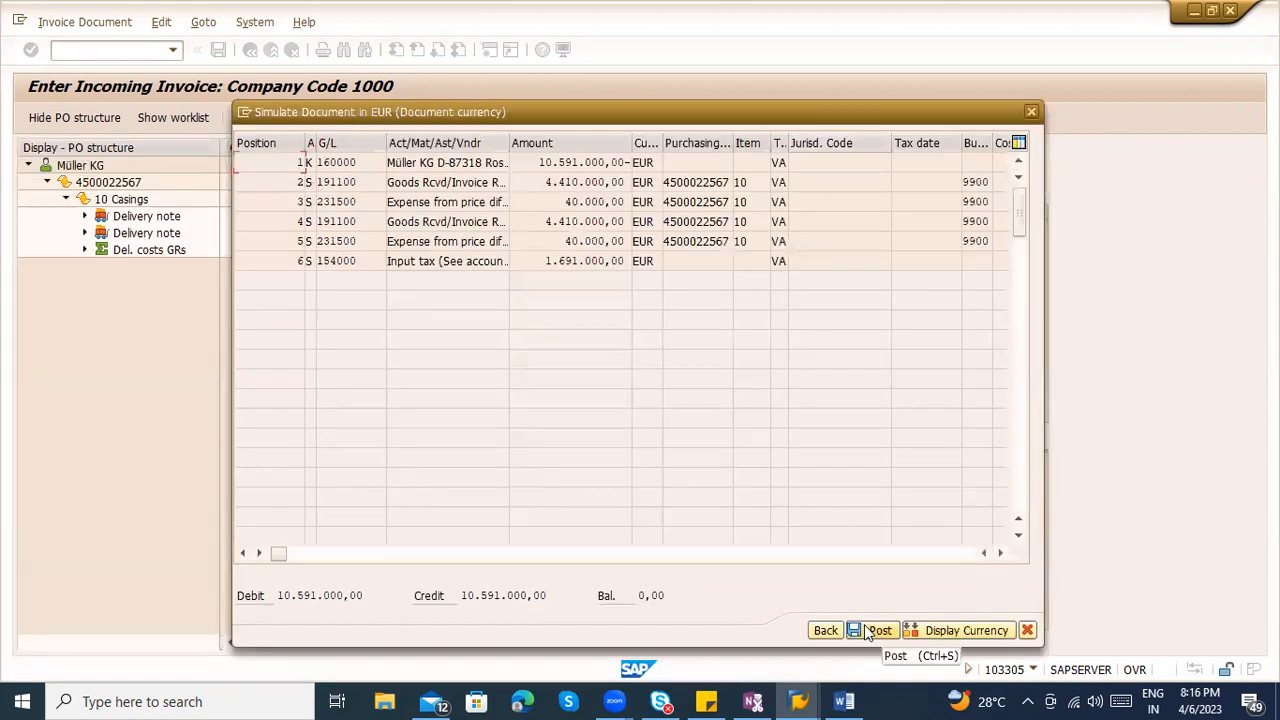
left_click(876, 632)
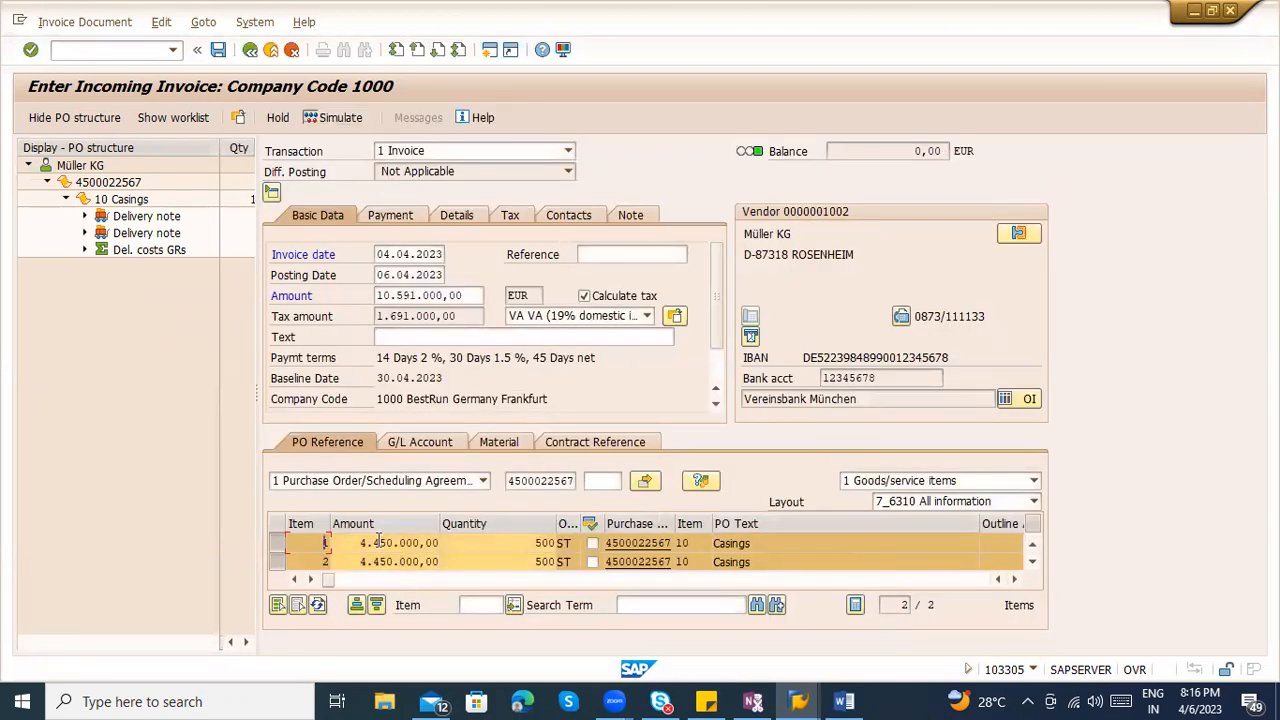
Raise item 1 to 10.450.000,00 and rebalance the invoice at 17.731.000,00
left_click(390, 544)
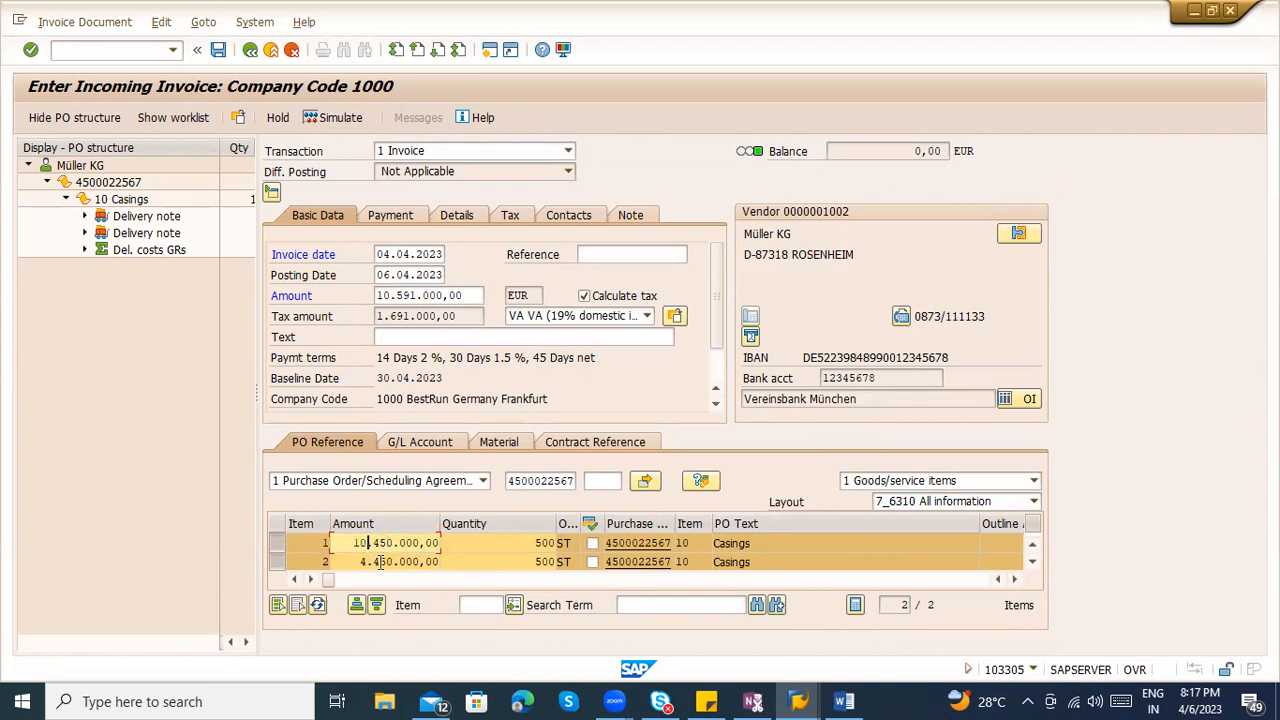
type("10")
key("Return")
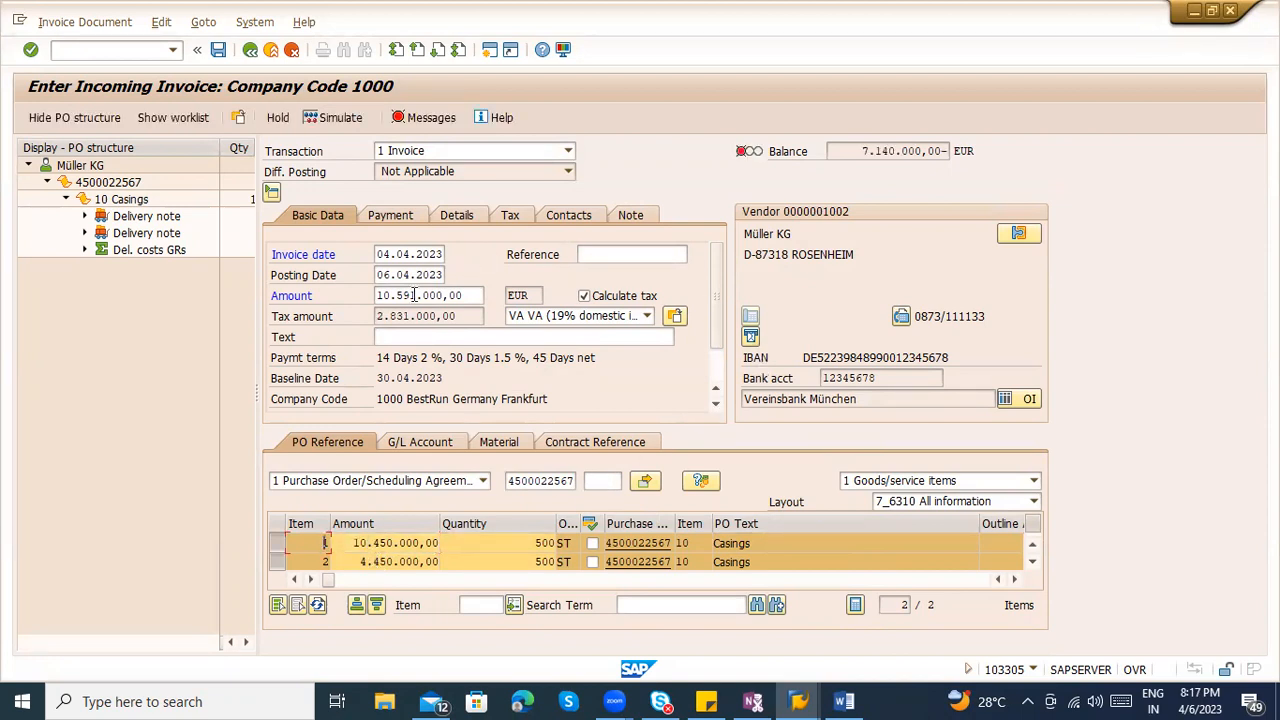
left_click_drag(465, 304, 347, 300)
key("Delete")
key("Return")
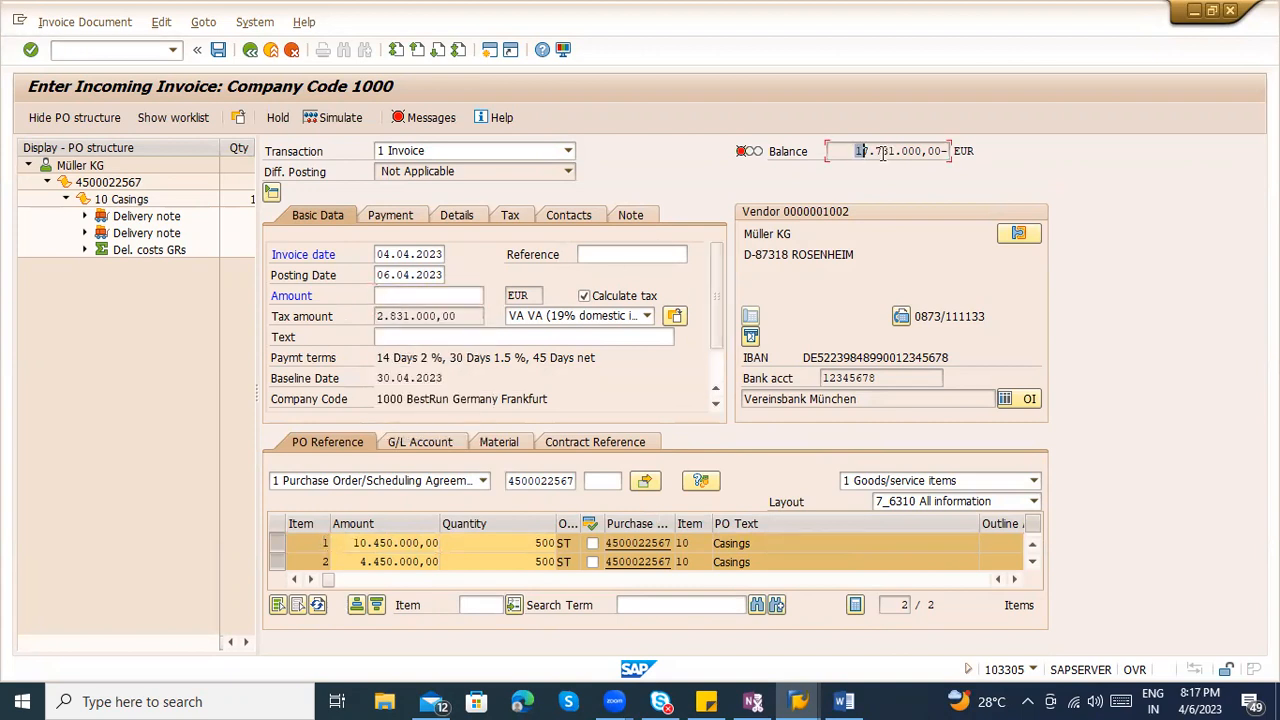
left_click_drag(855, 151, 946, 158)
left_click(390, 297)
key("ctrl+v")
key("Return")
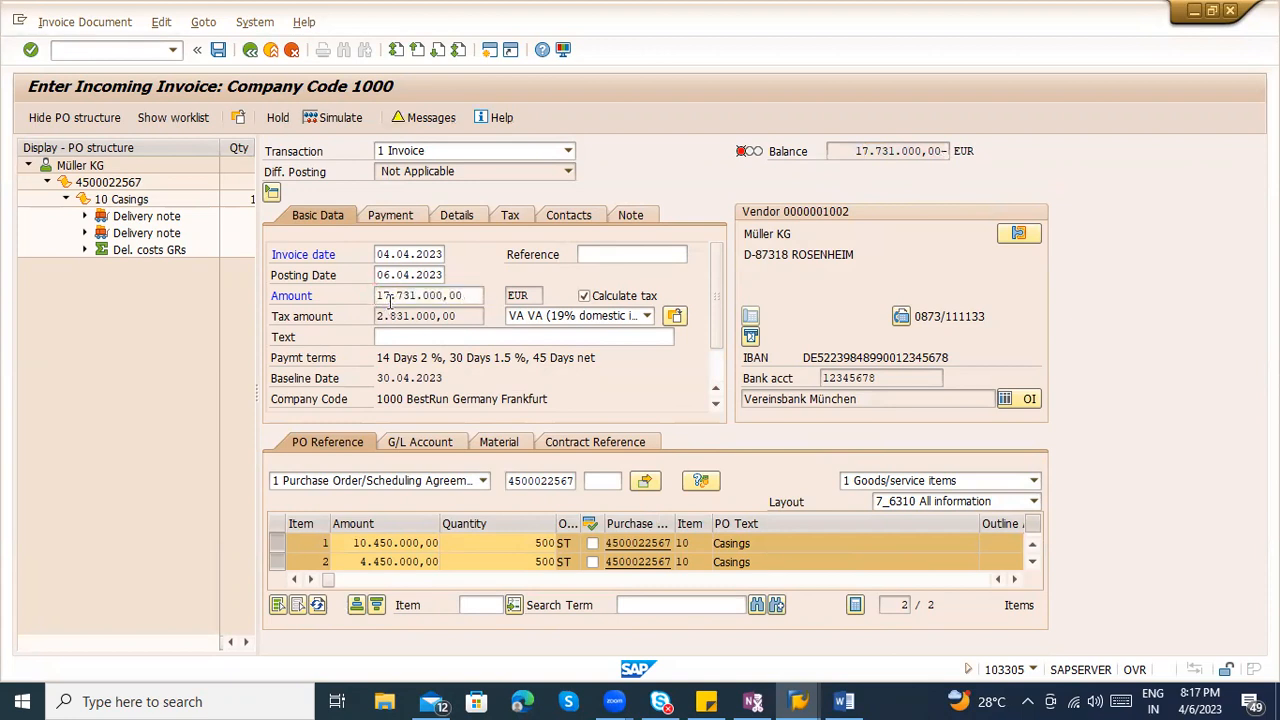
Read the long text of price-tolerance warning M8083, then return to the tolerance limits
left_click(422, 118)
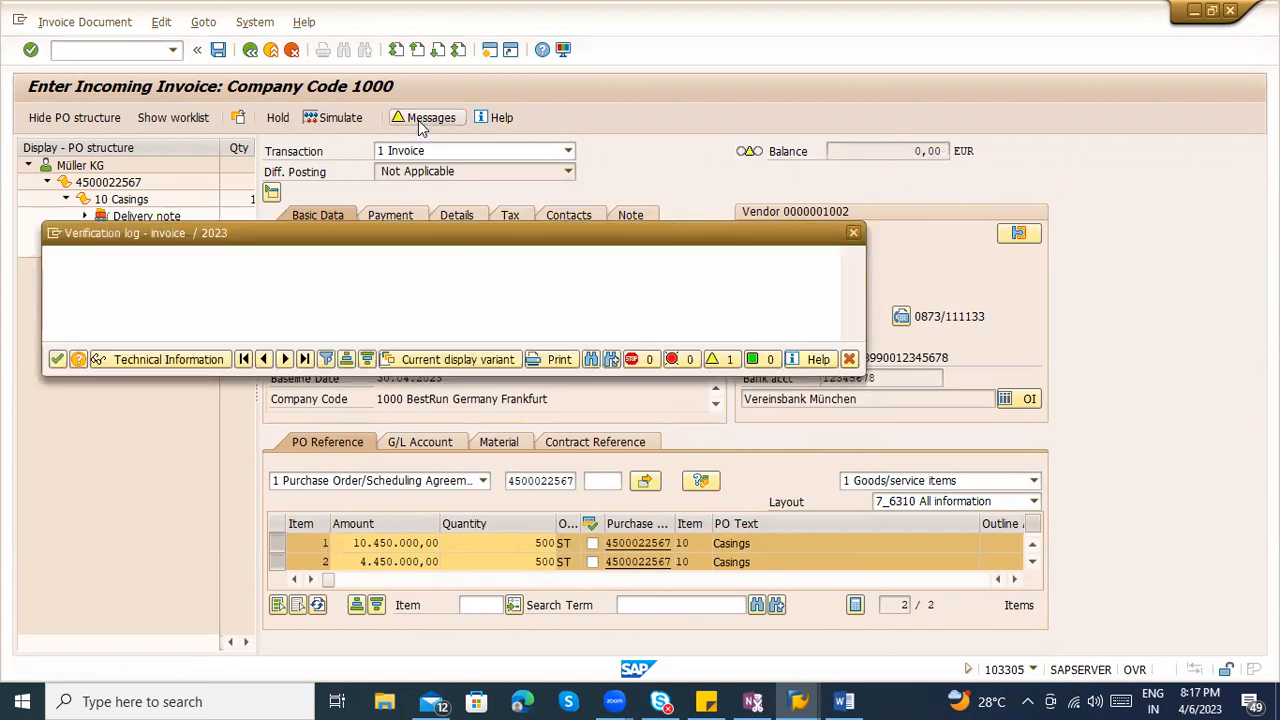
left_click(350, 306)
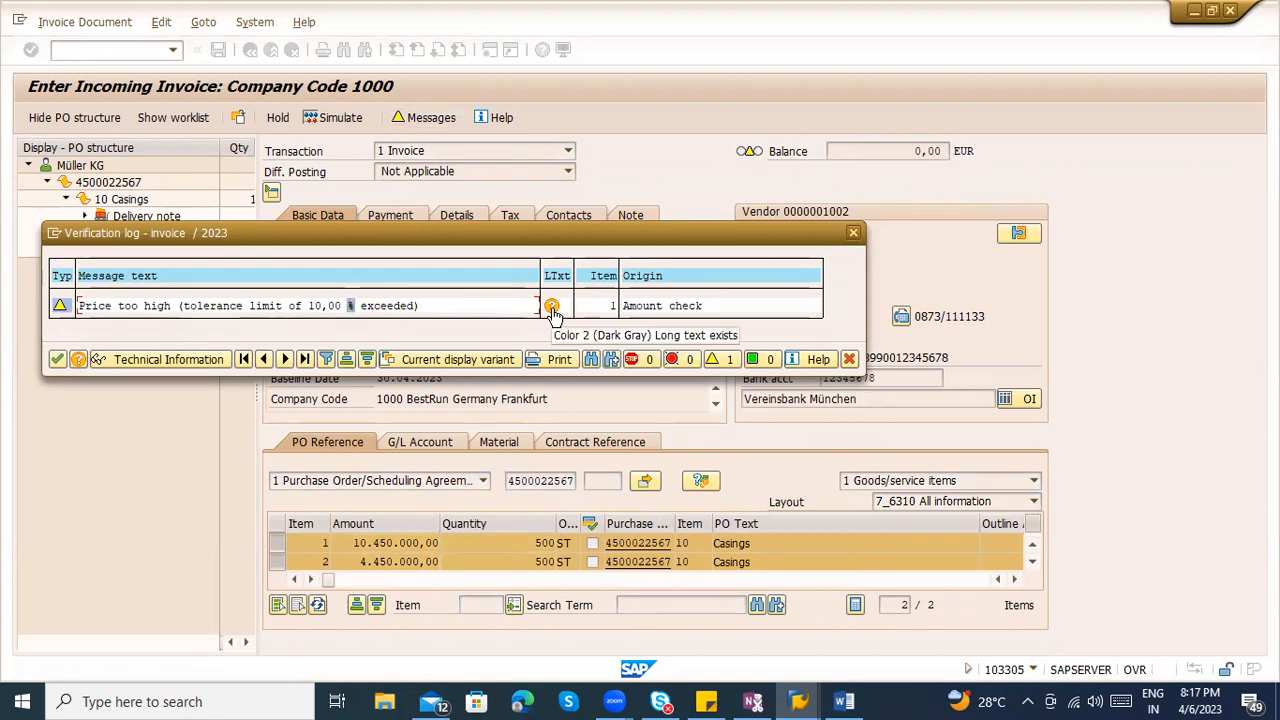
left_click(422, 308)
left_click(553, 306)
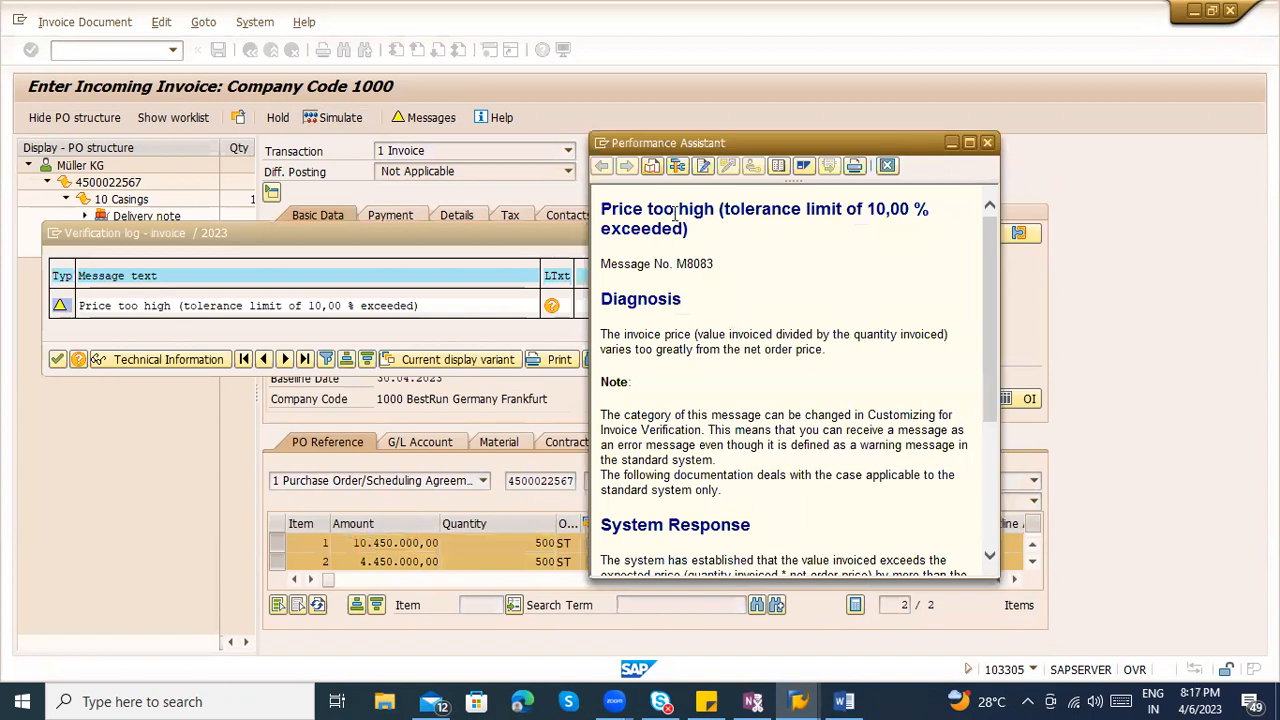
left_click_drag(678, 262, 706, 262)
key("alt+Tab")
key("alt+Tab")
key("alt+Tab")
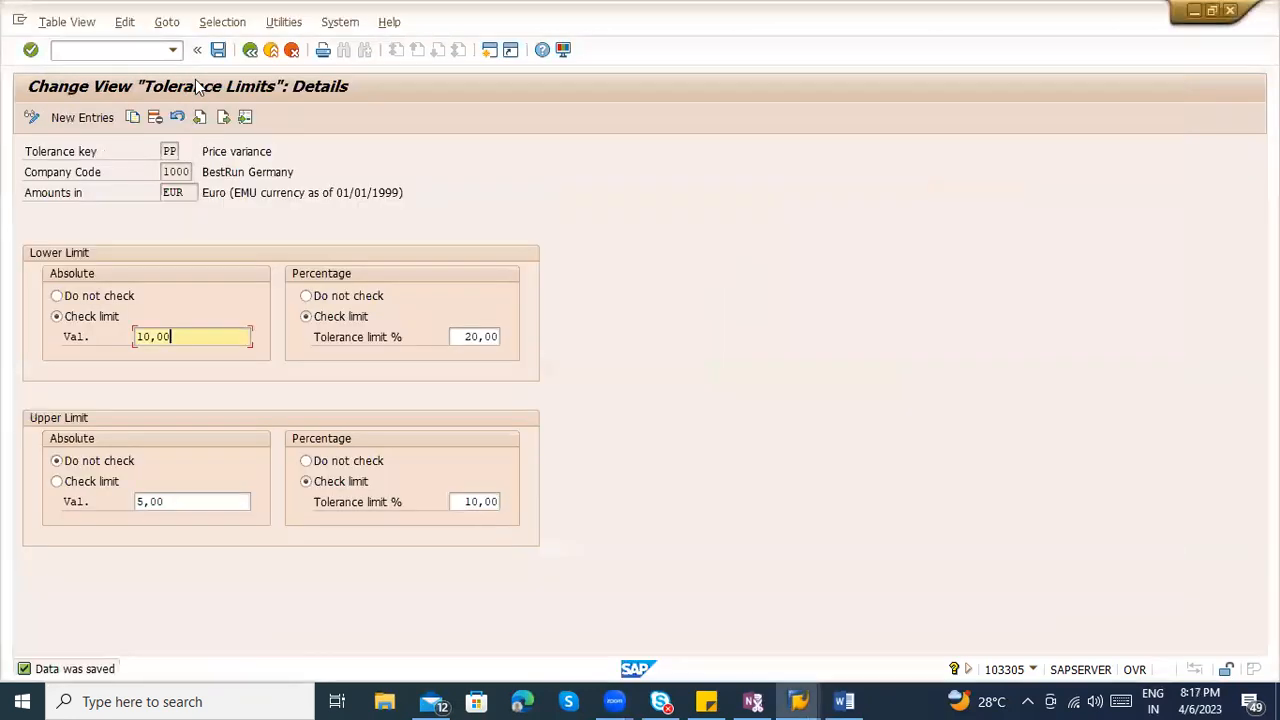
left_click(250, 52)
Collapse the Incoming Invoice branches and open Customer-Specific Message Categories
left_click(250, 52)
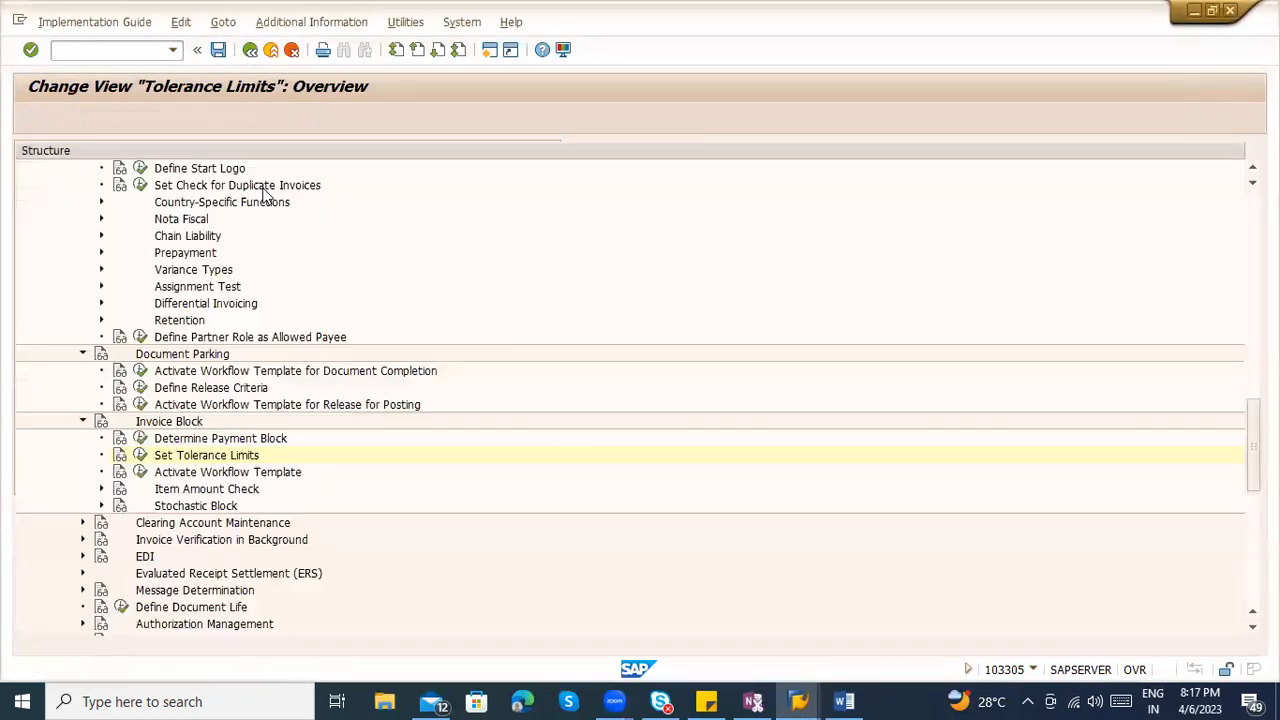
scroll(337, 509, "up", 4)
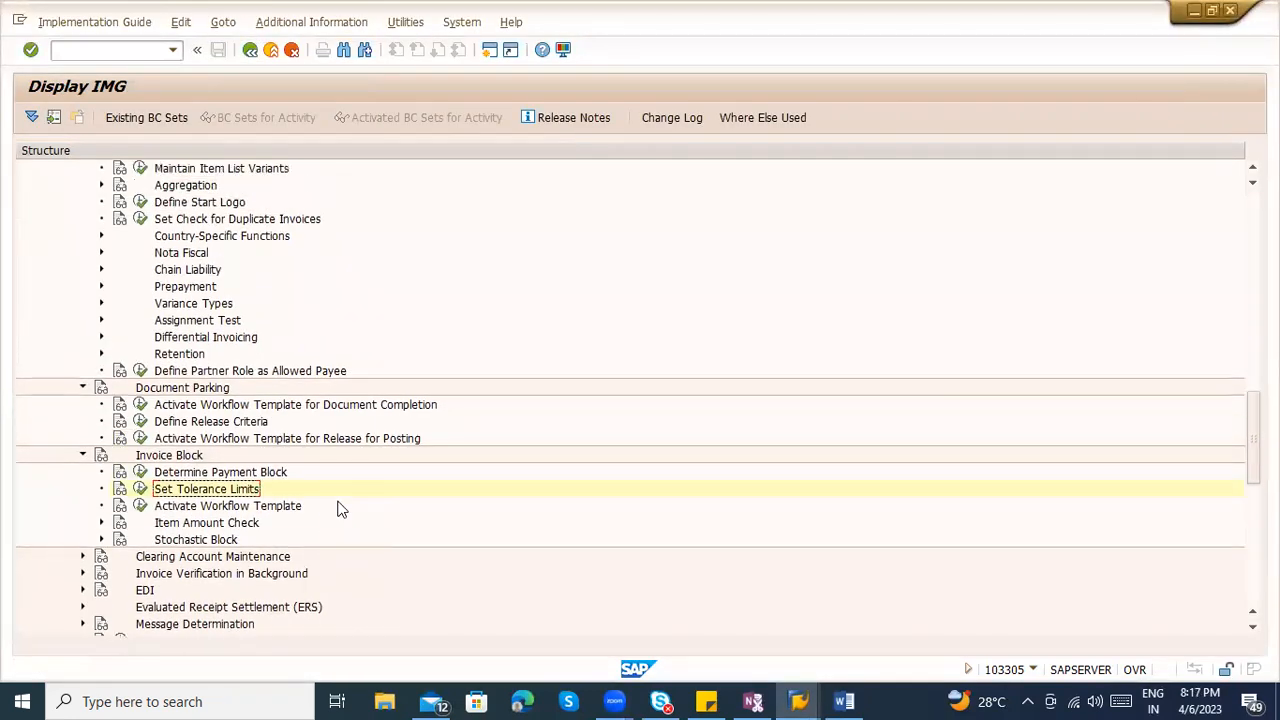
scroll(337, 509, "up", 4)
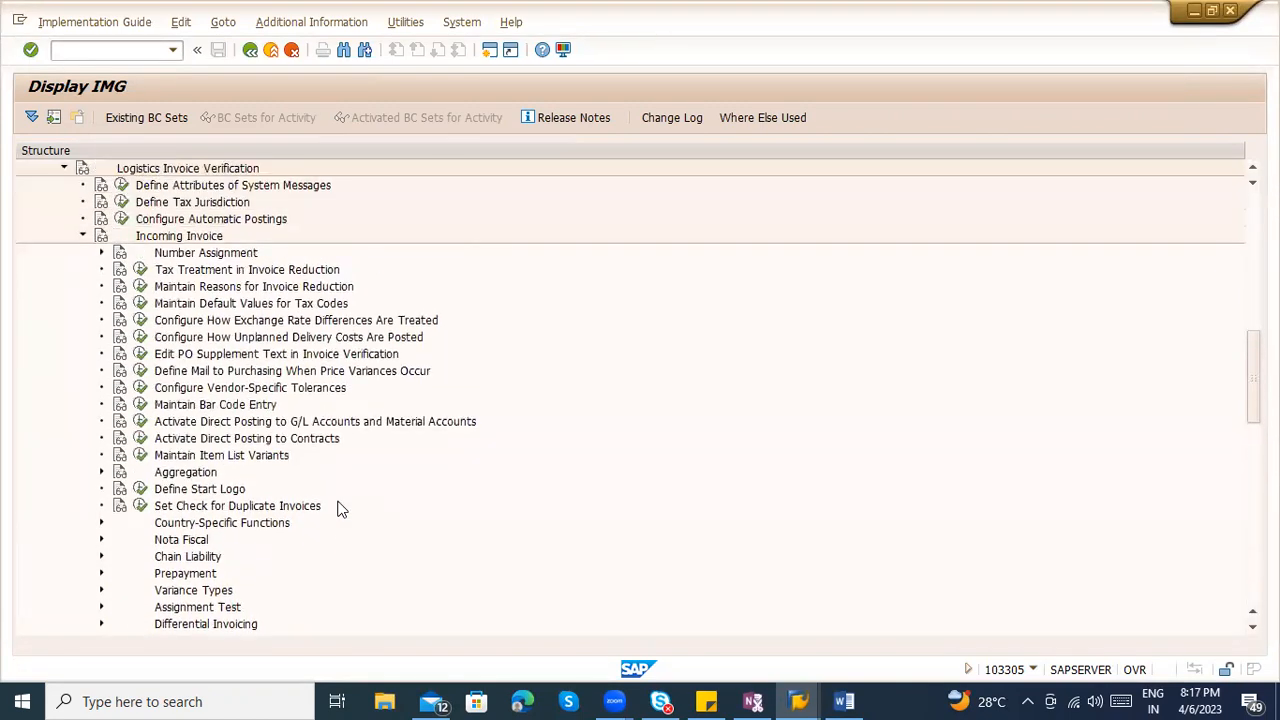
left_click(81, 304)
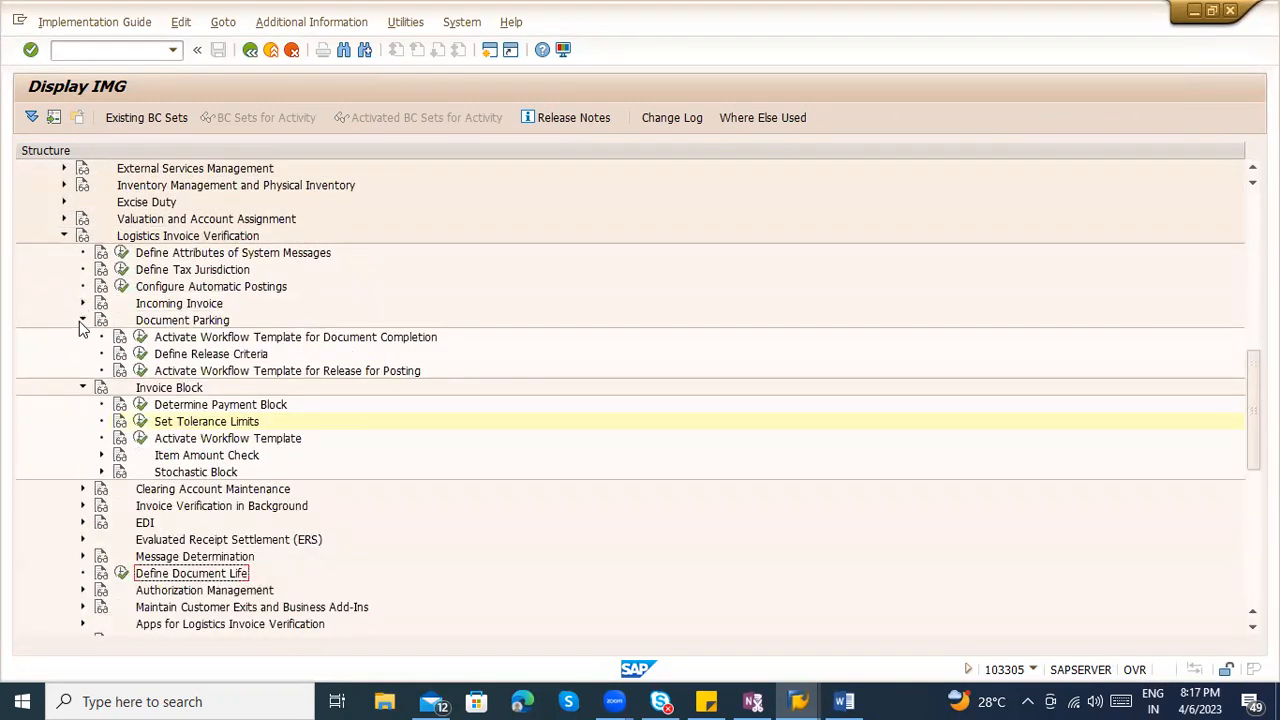
left_click(82, 321)
left_click(83, 337)
left_click(120, 254)
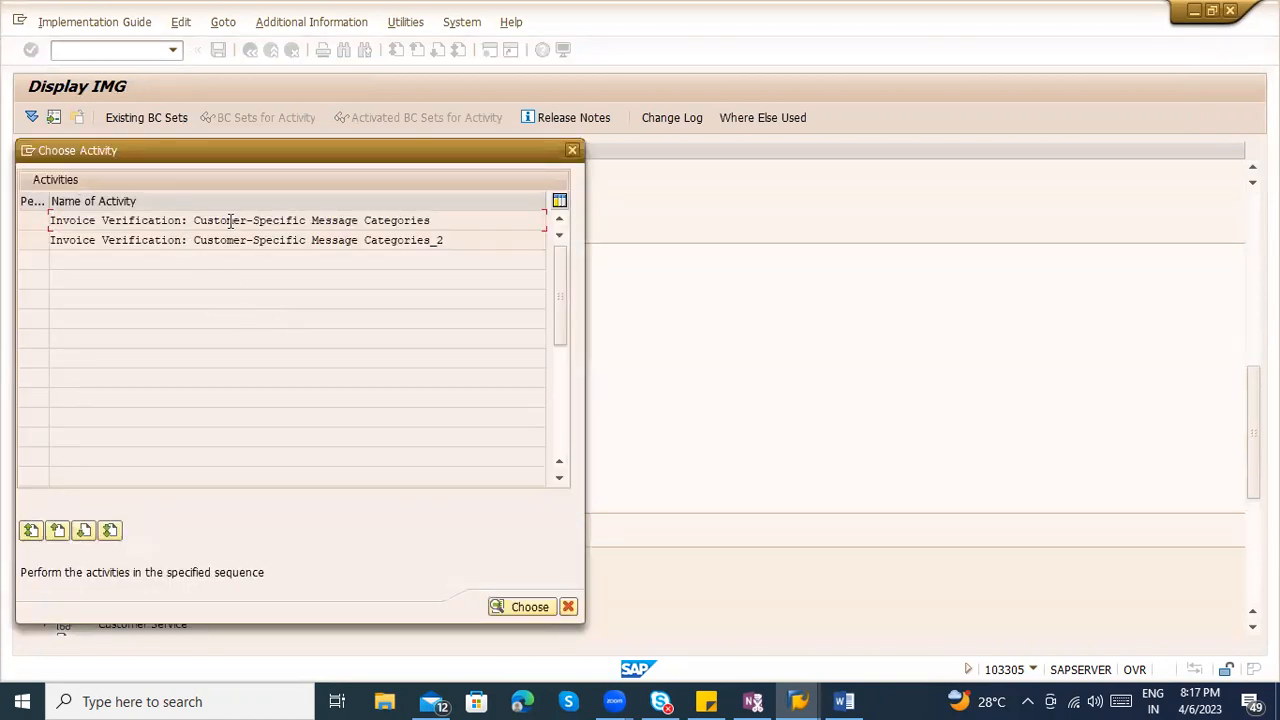
double_click(230, 220)
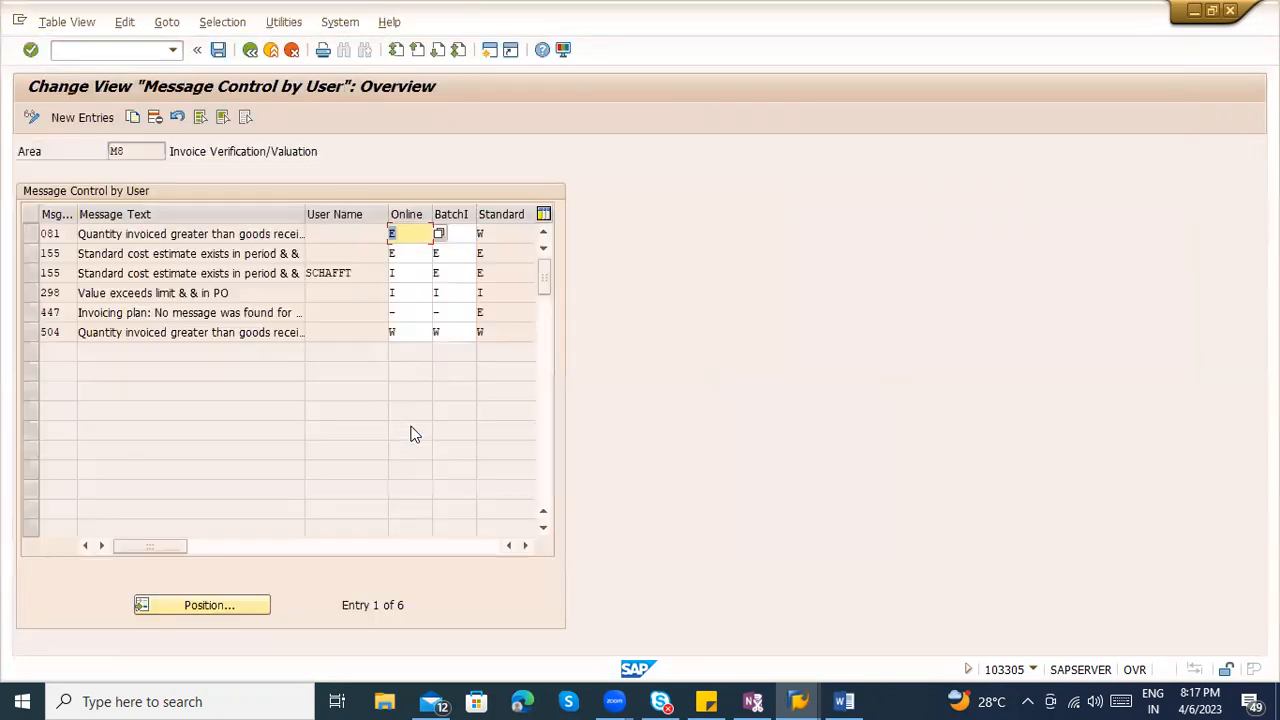
Copy area M8 and message number 083 from the warning's long text
left_click_drag(135, 152, 86, 152)
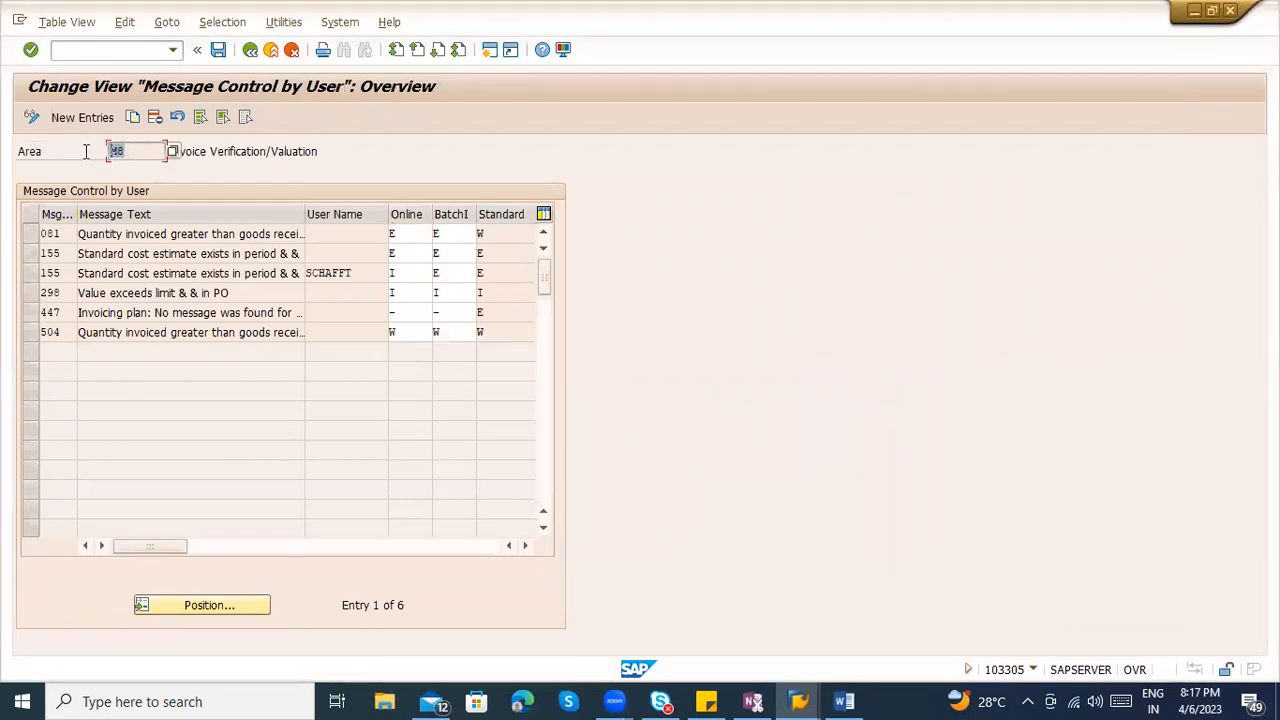
key("alt+Tab")
left_click(688, 267)
left_click_drag(695, 265, 713, 271)
left_click(210, 334)
Add message 083 as error E online and in batch, saving it to the customizing request
left_click(80, 118)
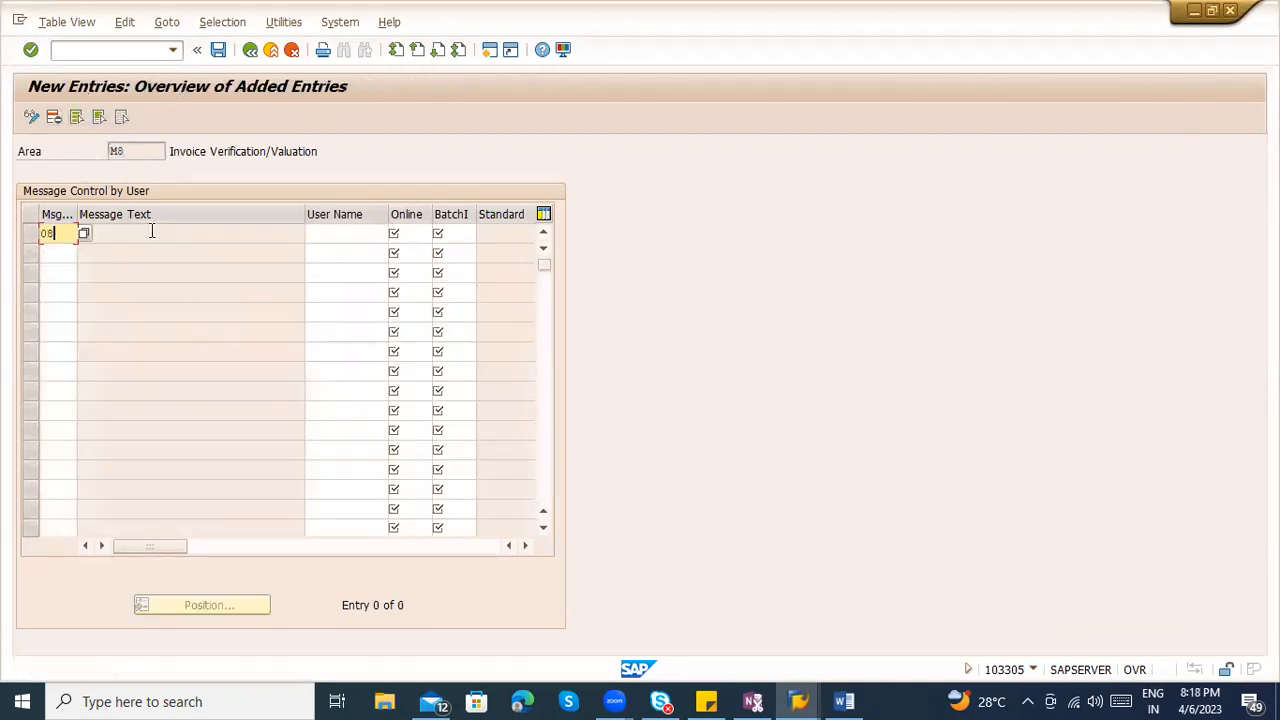
key("Tab")
key("Tab")
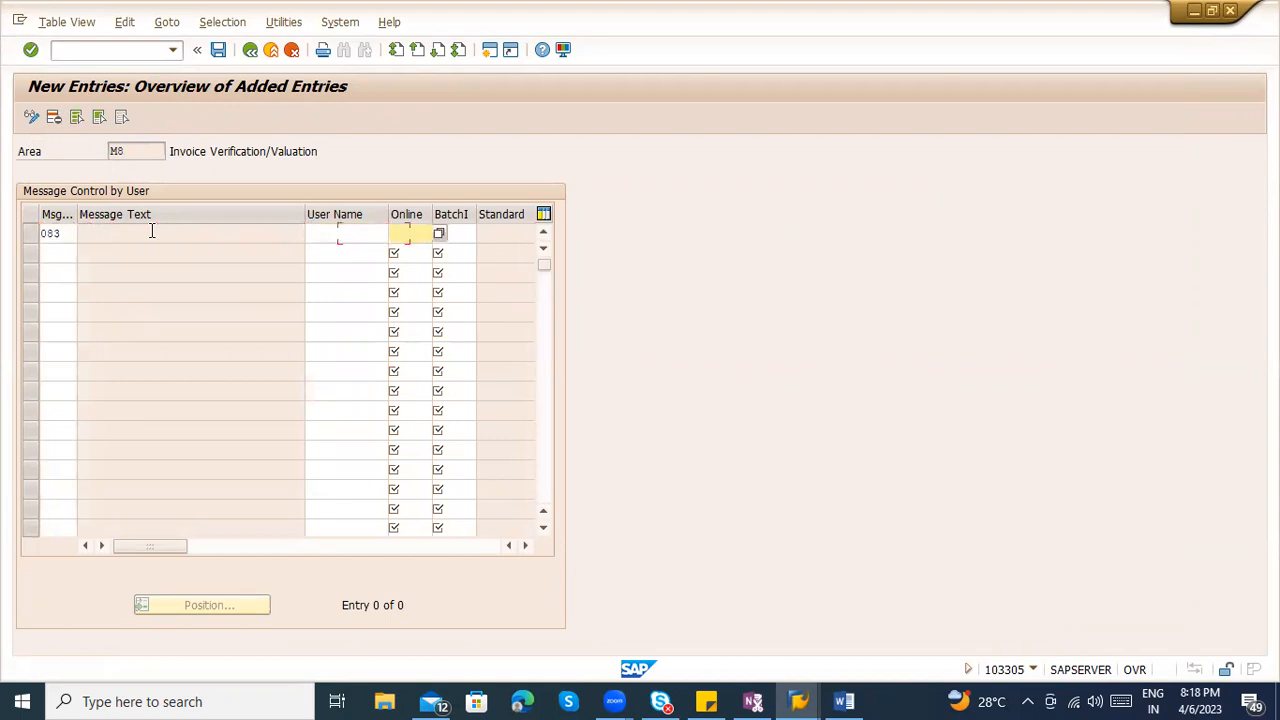
type("E")
key("Tab")
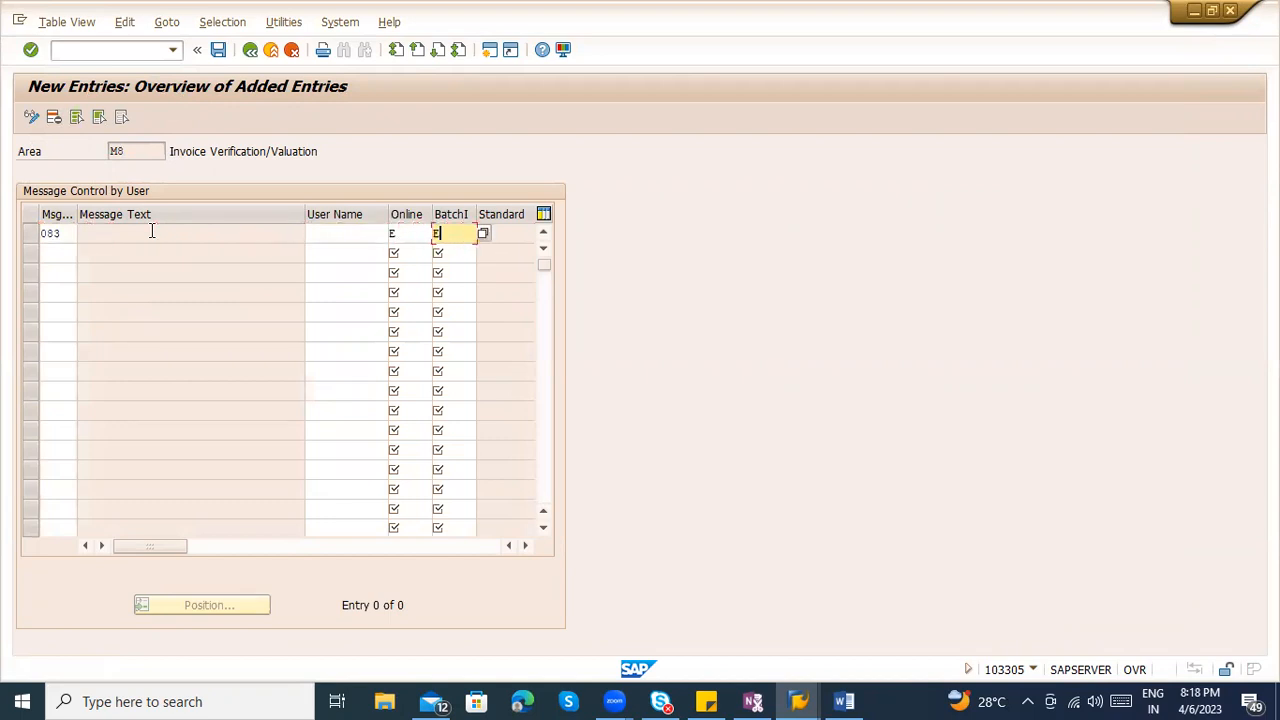
type("E")
key("Return")
key("ctrl+s")
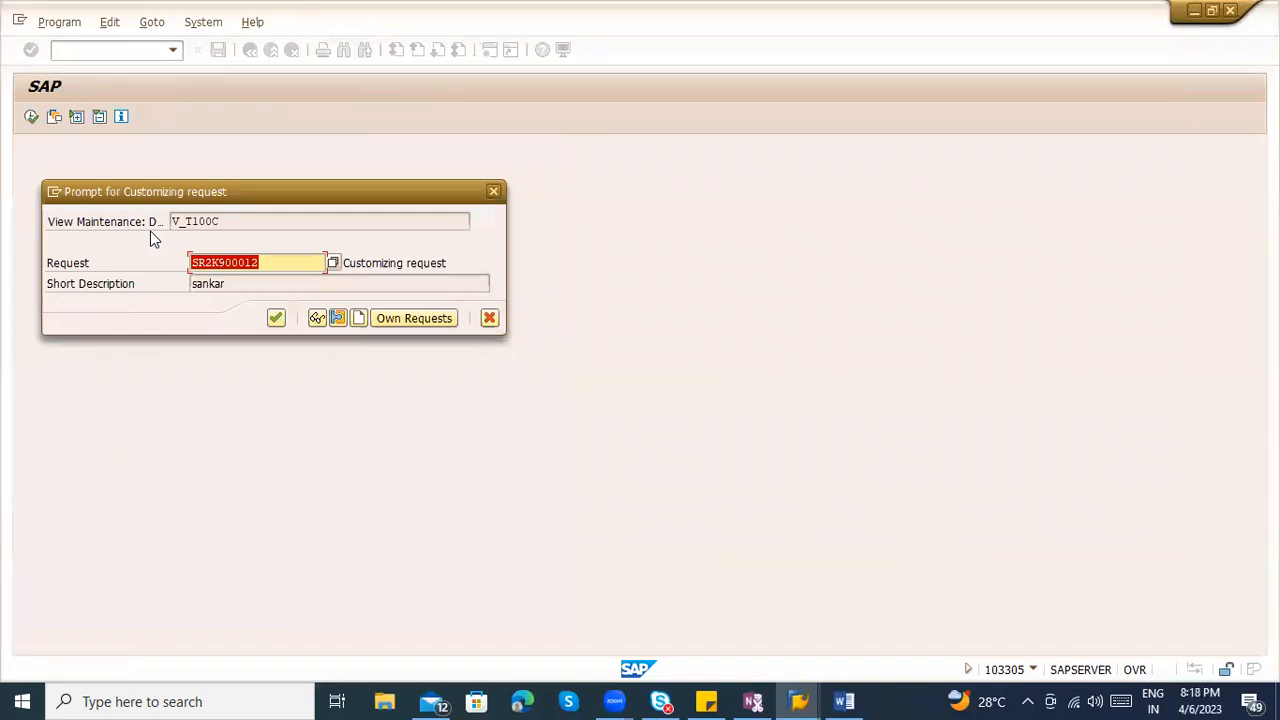
key("Return")
Check message 083's long text, then return to the Enter Incoming Invoice window
left_click(480, 234)
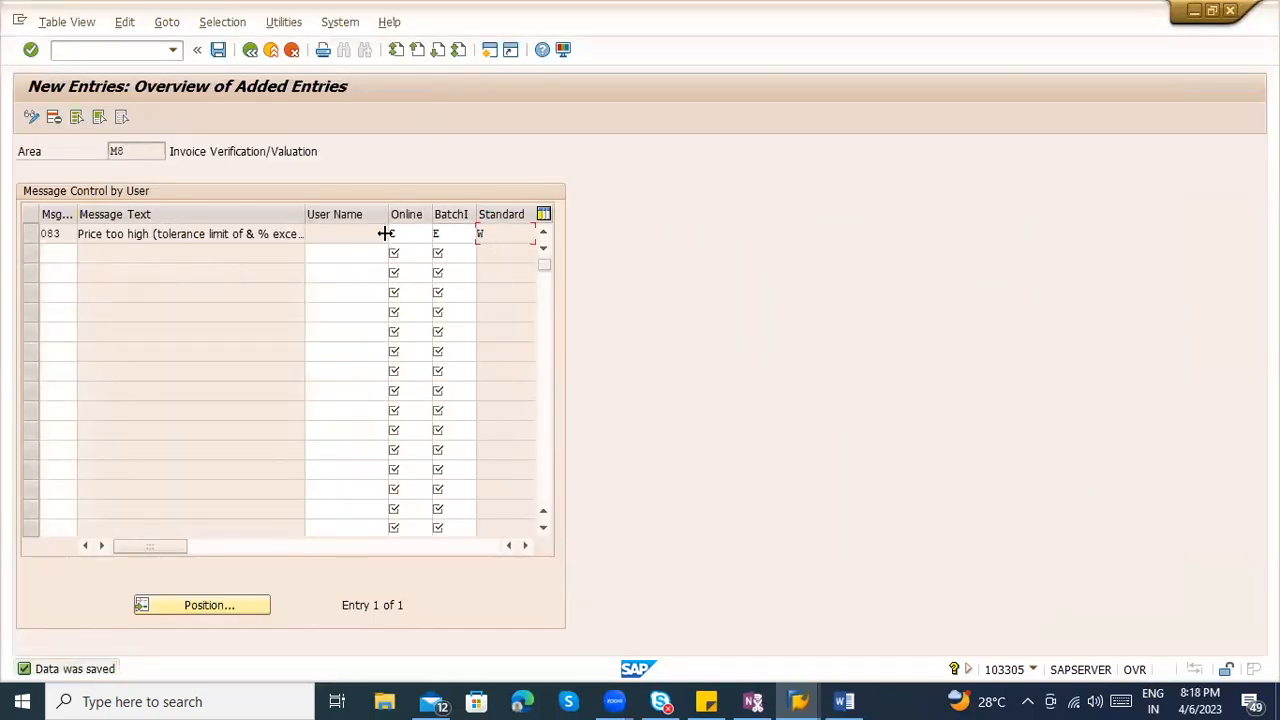
key("F1")
left_click(987, 142)
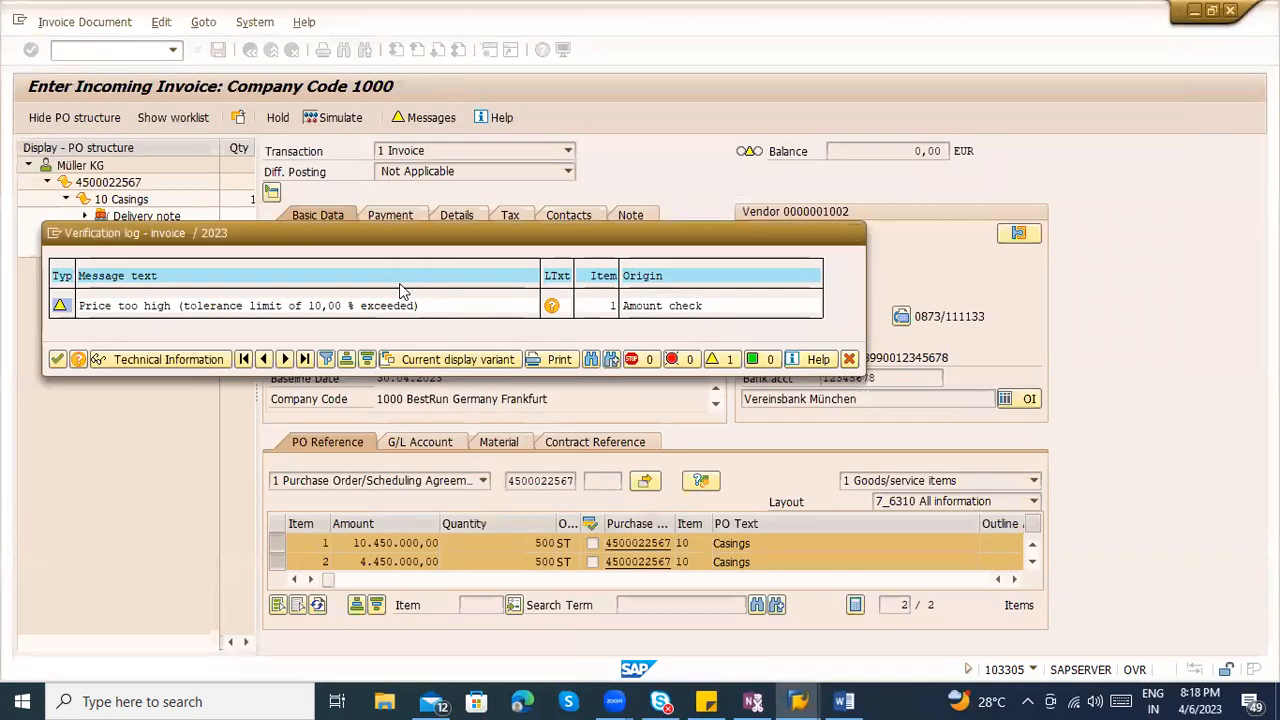
key("Return")
left_click(101, 46)
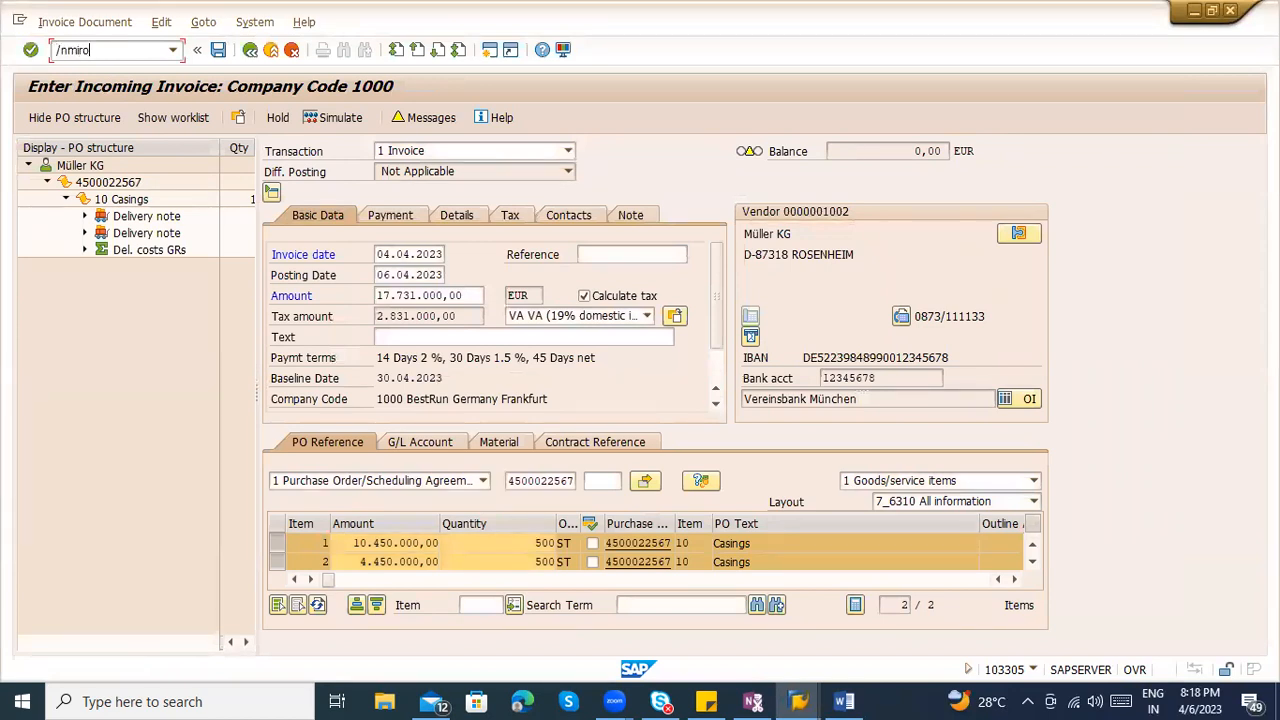
key("Return")
left_click(398, 256)
left_click(400, 266)
left_click(535, 483)
left_click(540, 498)
key("Return")
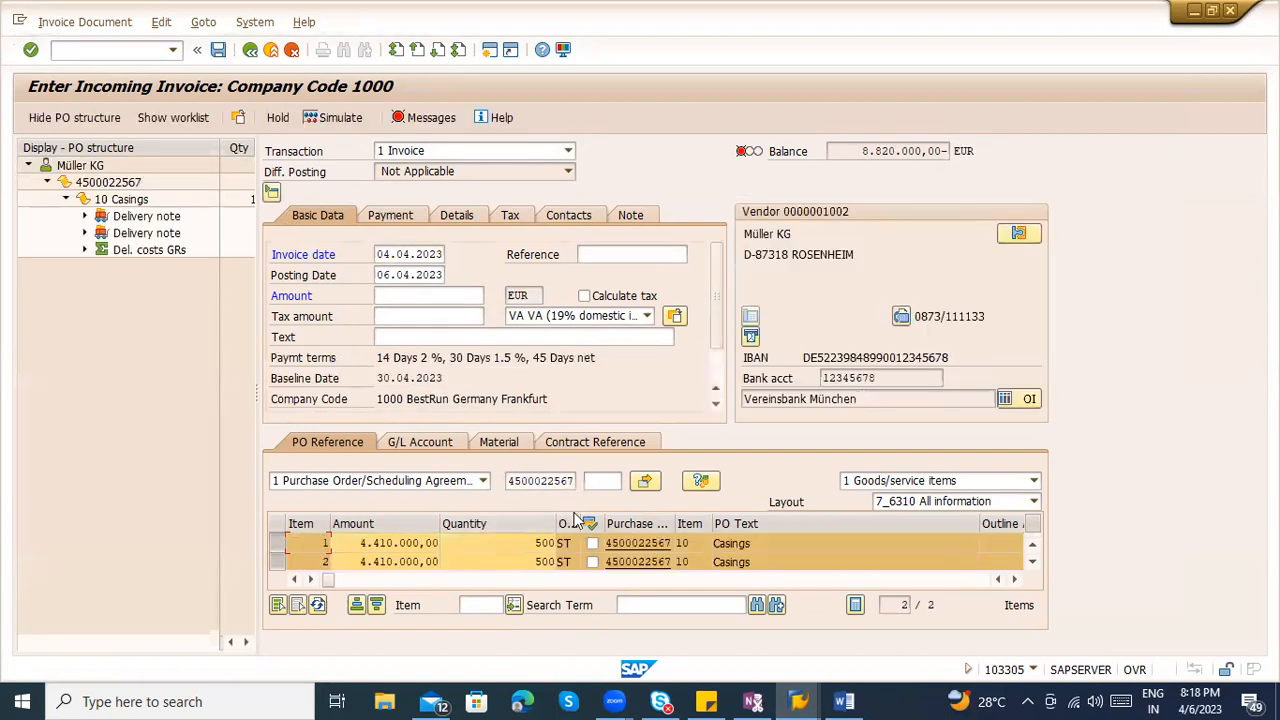
Set item 1's amount to 9.410.000,00, give both items tax code VA, and tick Calculate tax
left_click(361, 543)
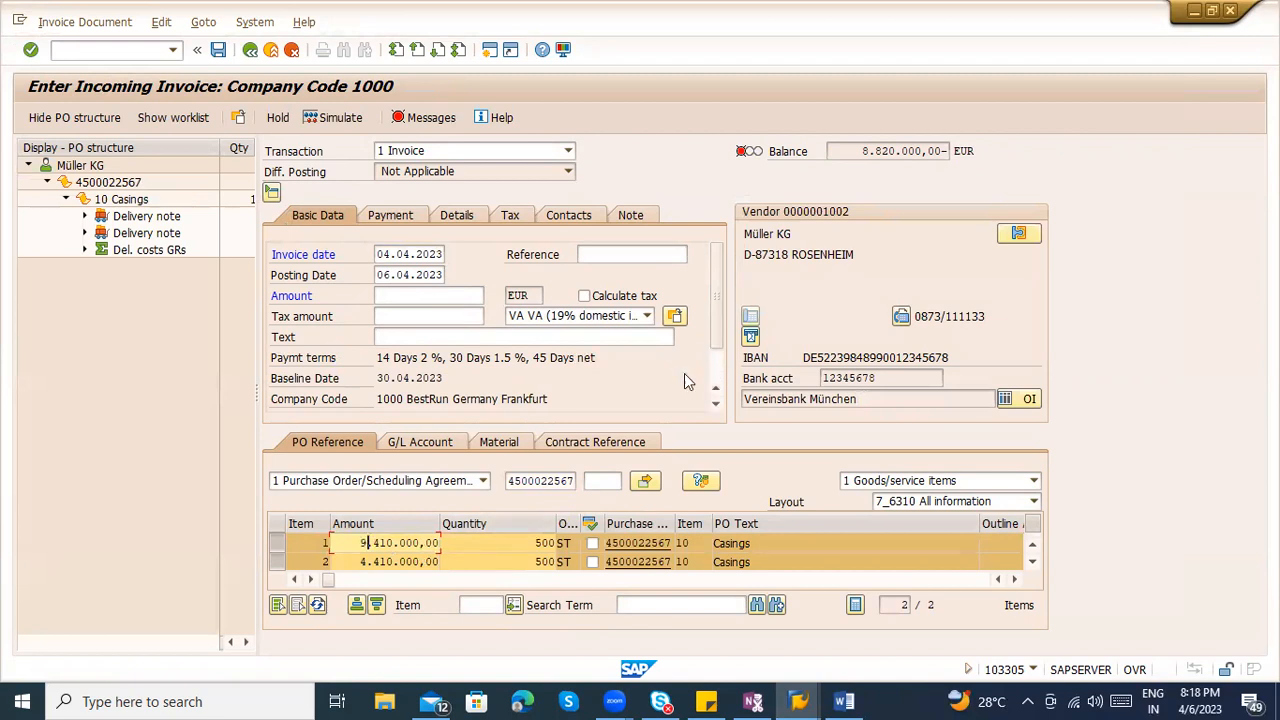
left_click_drag(328, 581, 394, 572)
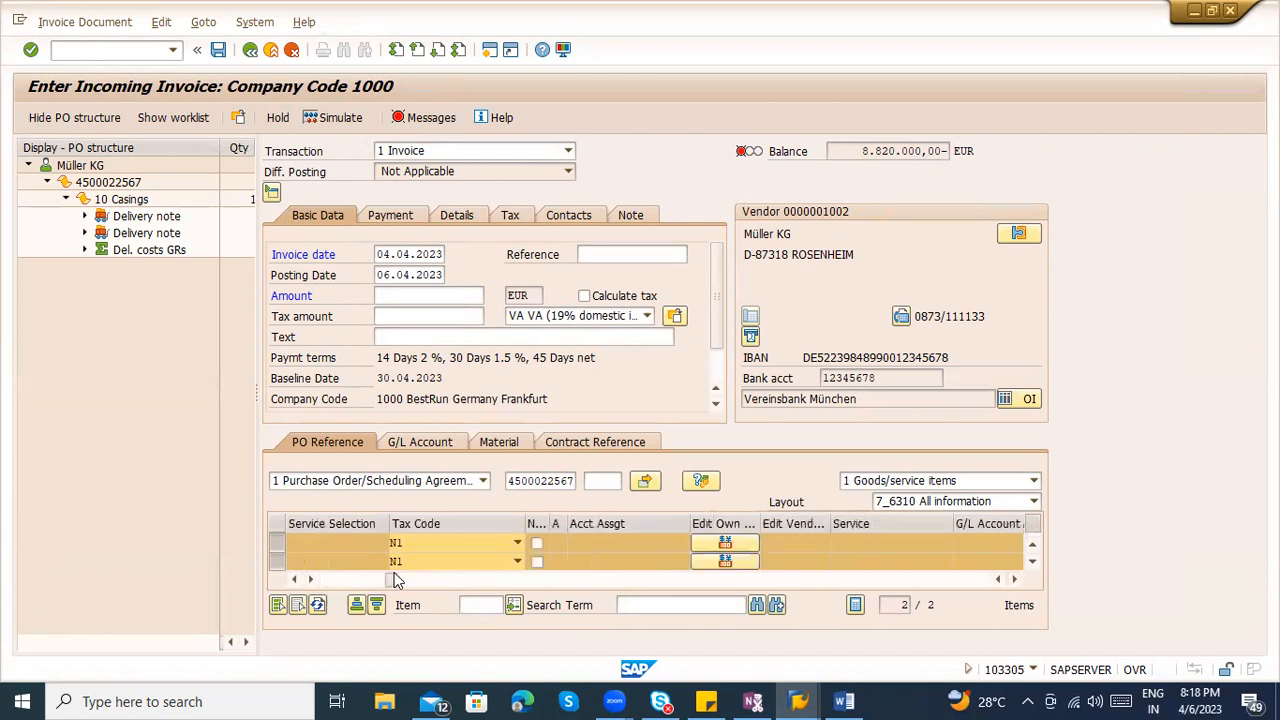
left_click(433, 546)
key("Up")
key("Up")
key("Down")
key("Up")
key("Return")
left_click(451, 565)
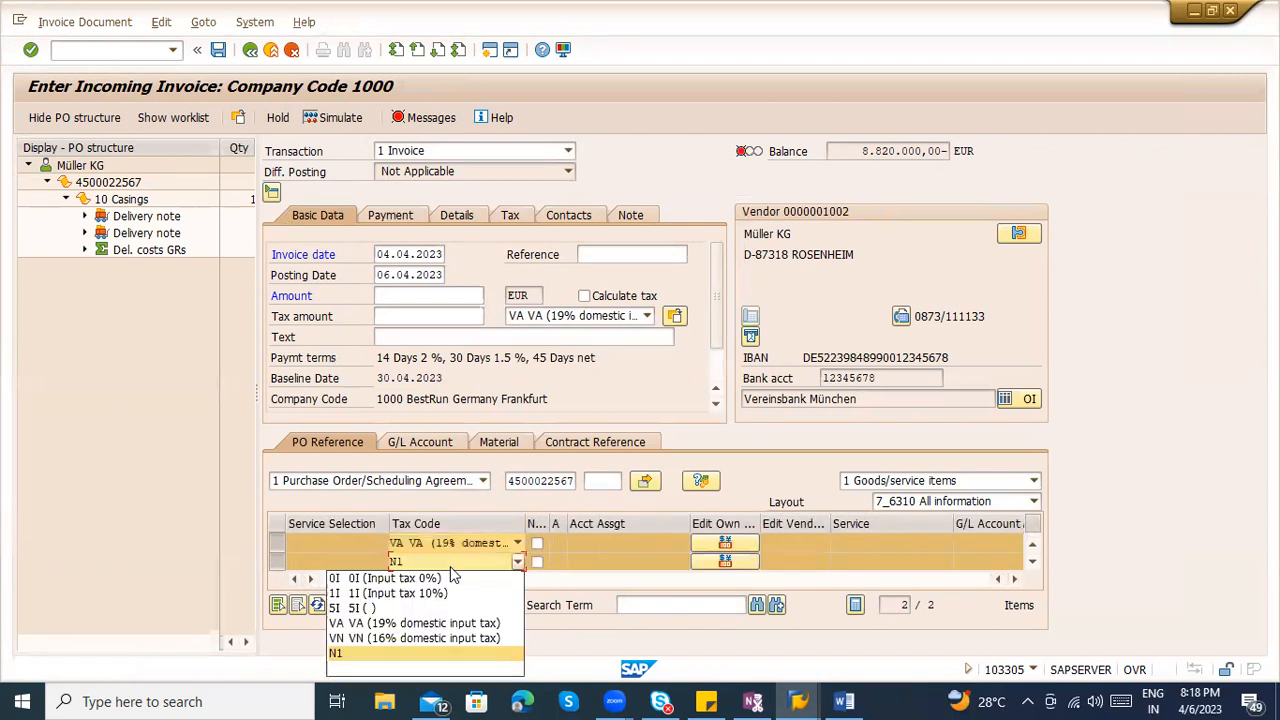
left_click(445, 622)
left_click(618, 298)
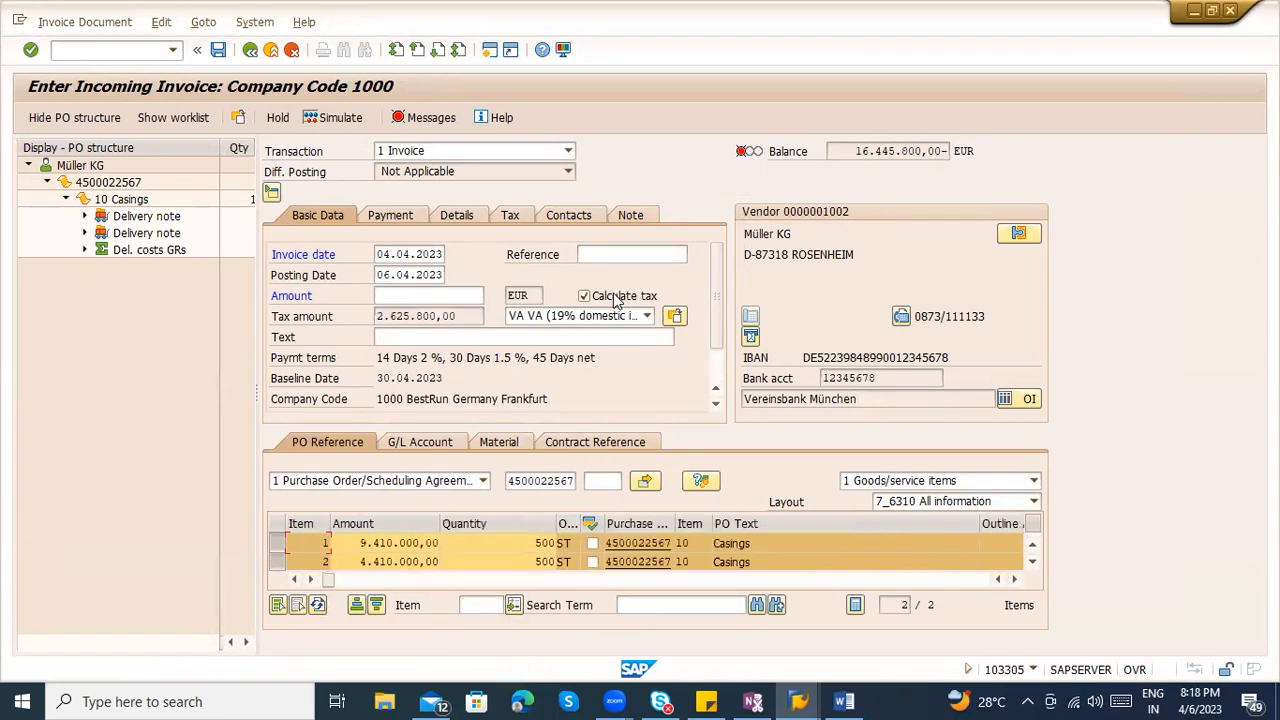
Copy the 16.445.800,00 balance into the invoice amount so the balance clears
left_click_drag(853, 151, 940, 151)
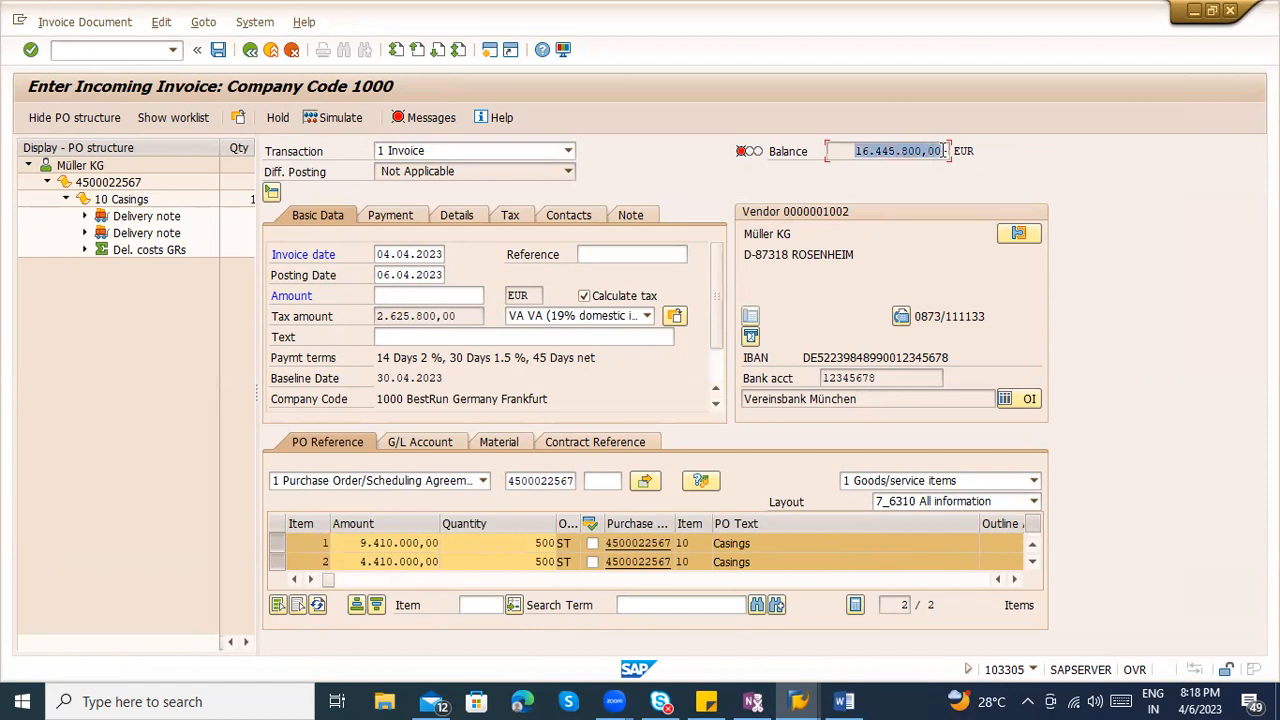
key("ctrl+c")
left_click(396, 293)
key("ctrl+v")
key("Return")
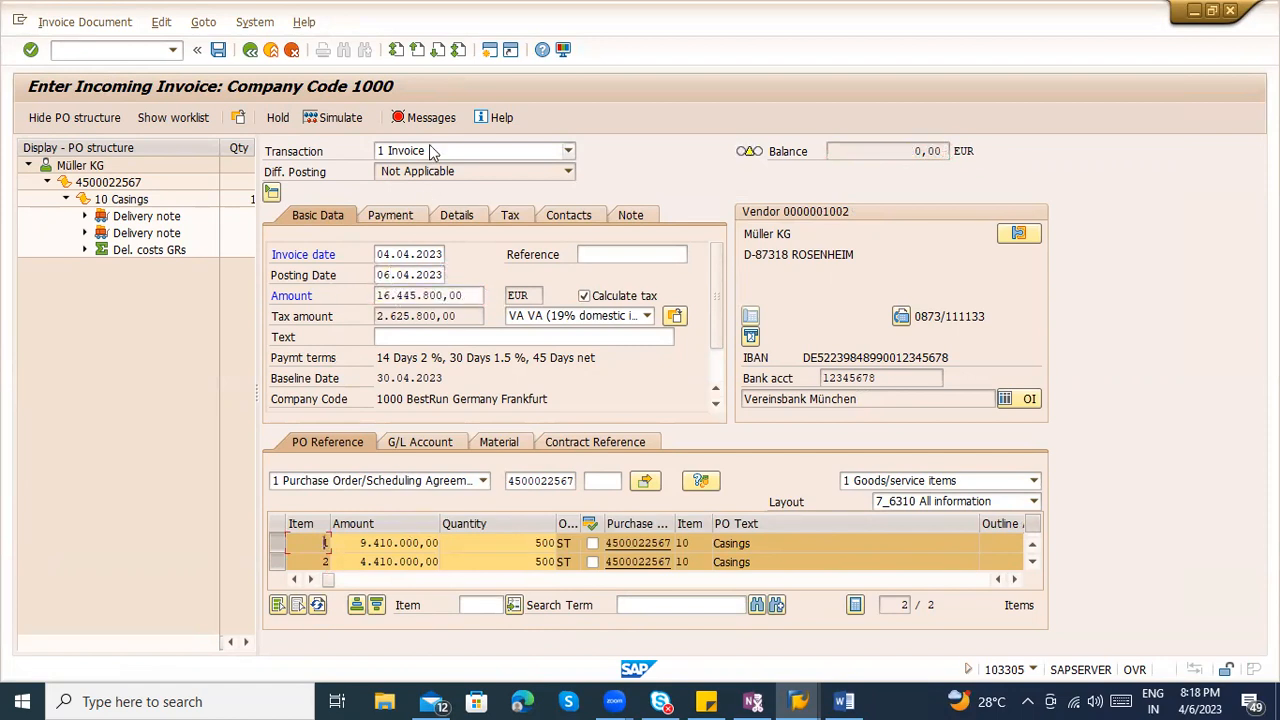
Read item 1's 10,00 % price-tolerance error in the Verification log, then return to the message 083 table
left_click(425, 118)
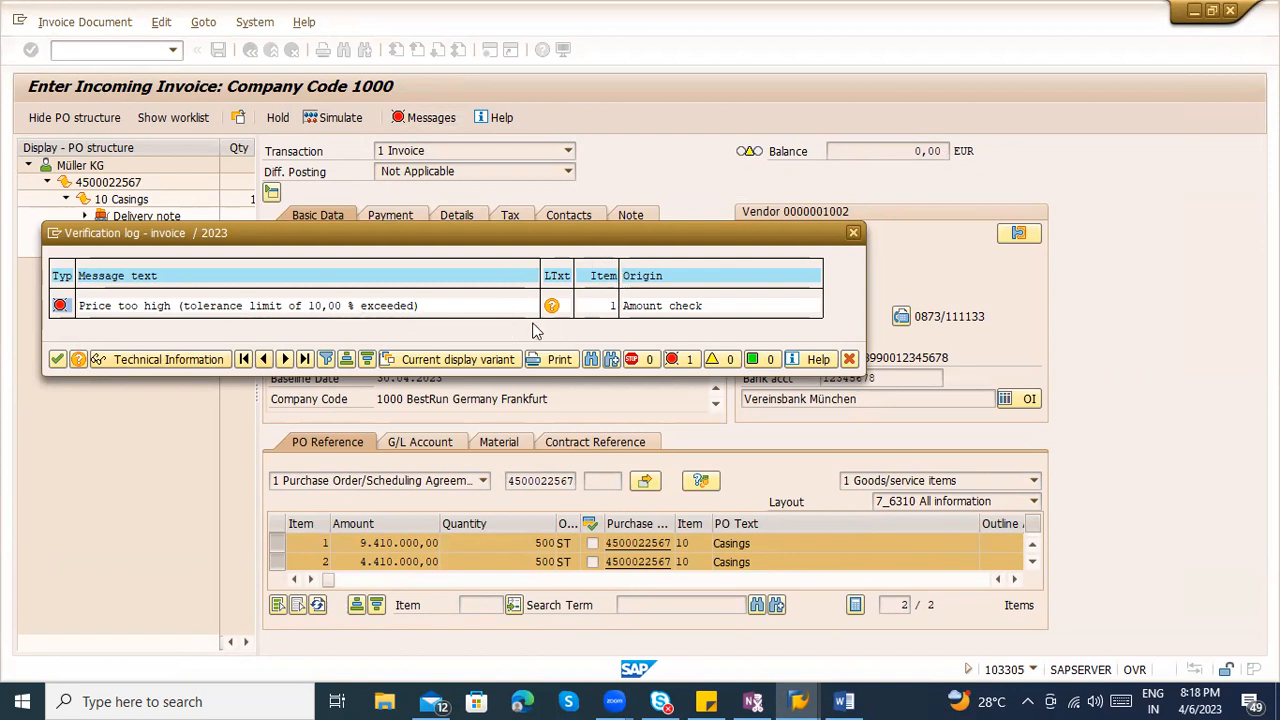
left_click(393, 308)
left_click(311, 308)
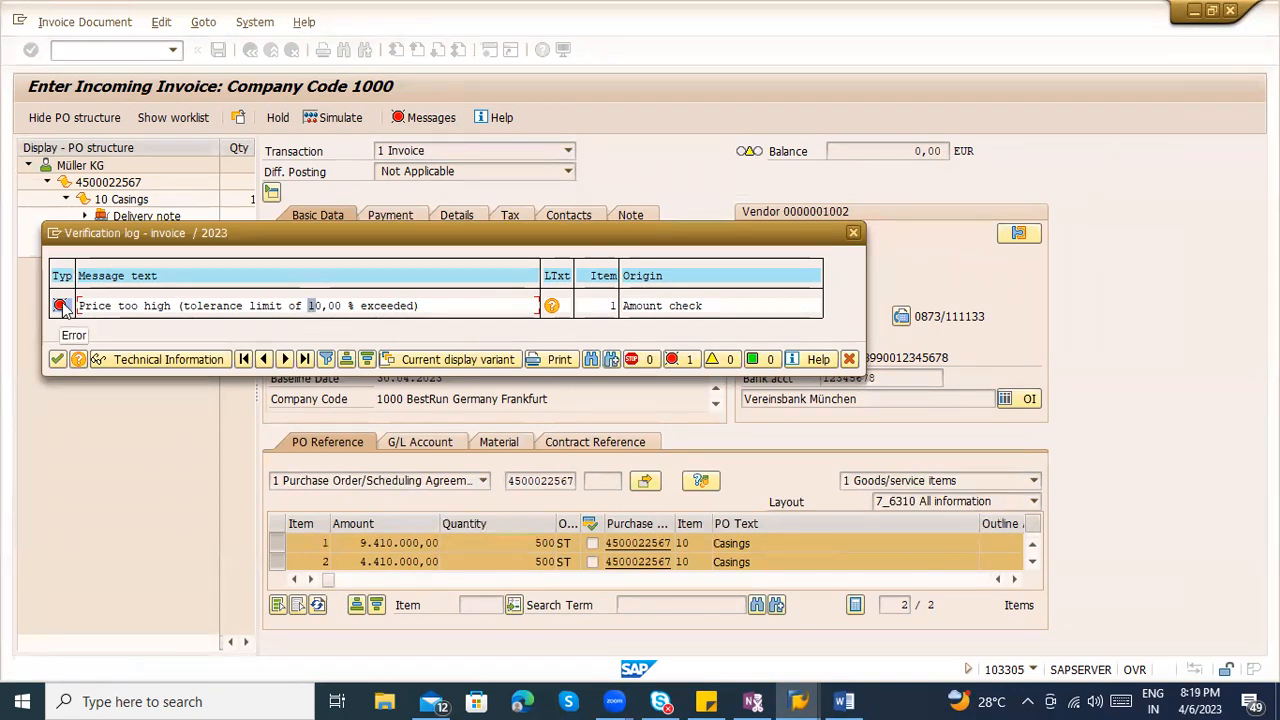
key("alt+Tab")
left_click_drag(306, 231, 249, 227)
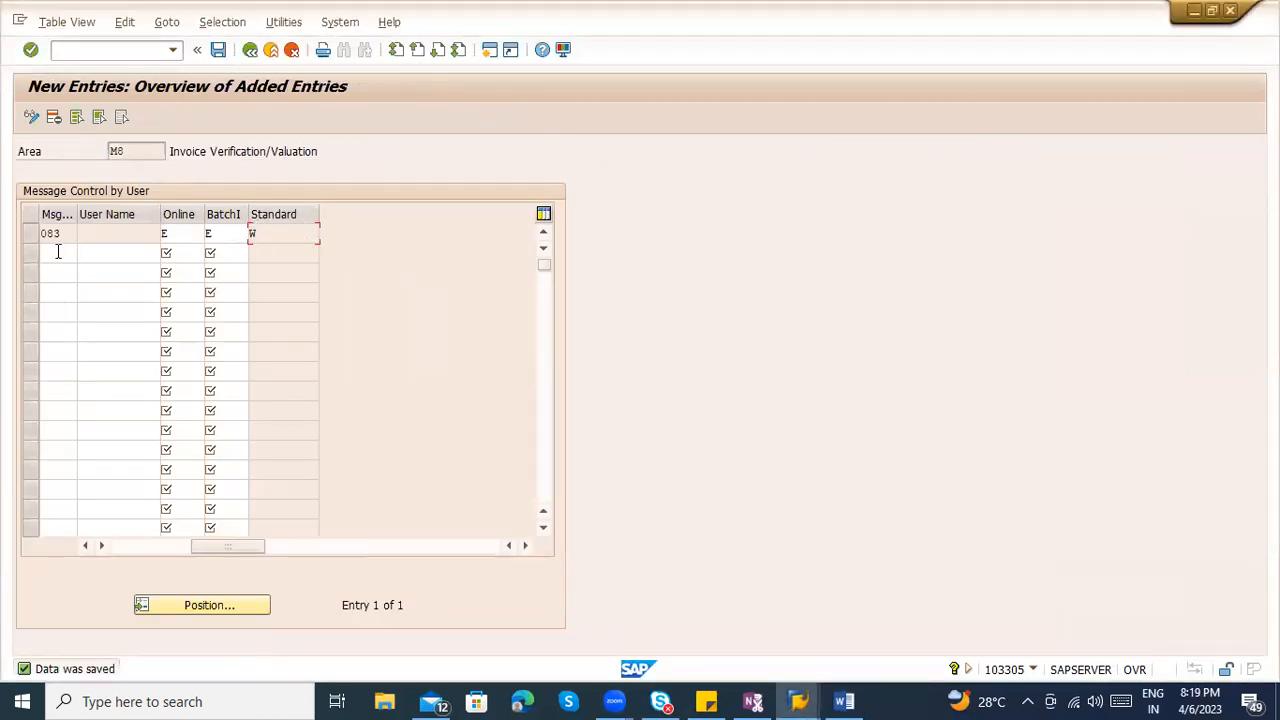
Leave the message 083 entry and go back to the customizing activity choice
left_click_drag(212, 546, 139, 542)
left_click(231, 237)
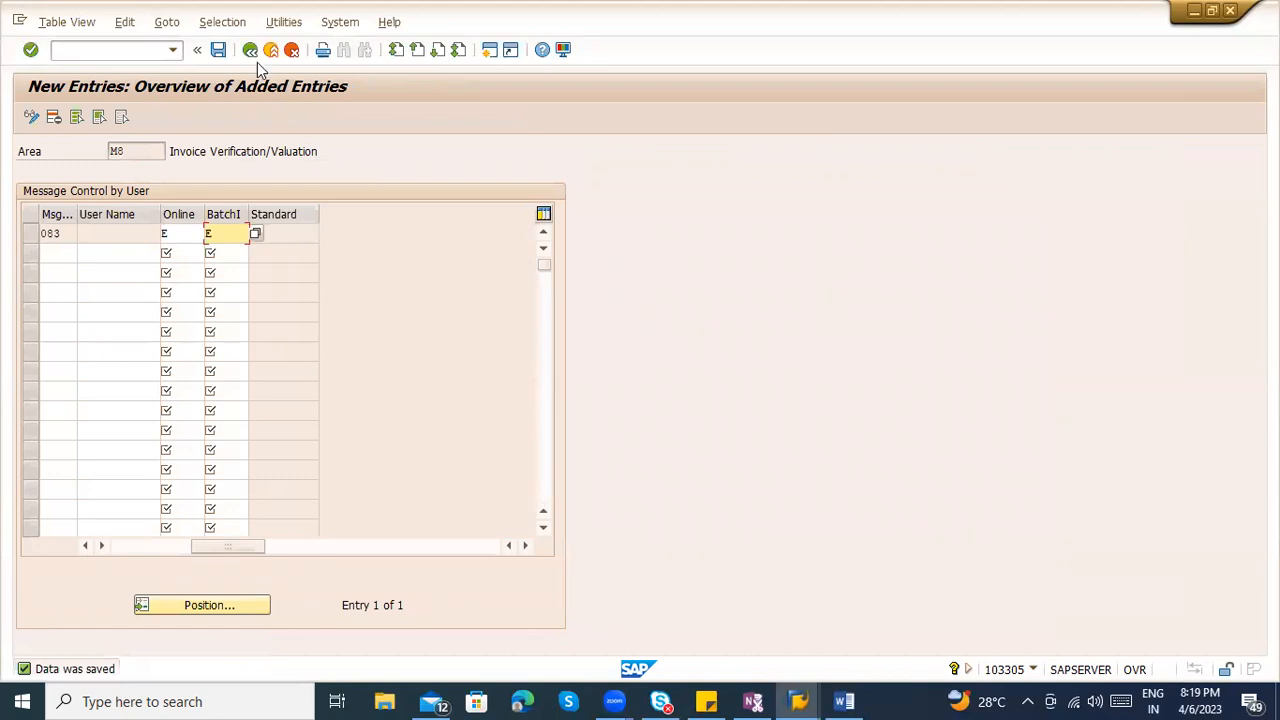
left_click(250, 52)
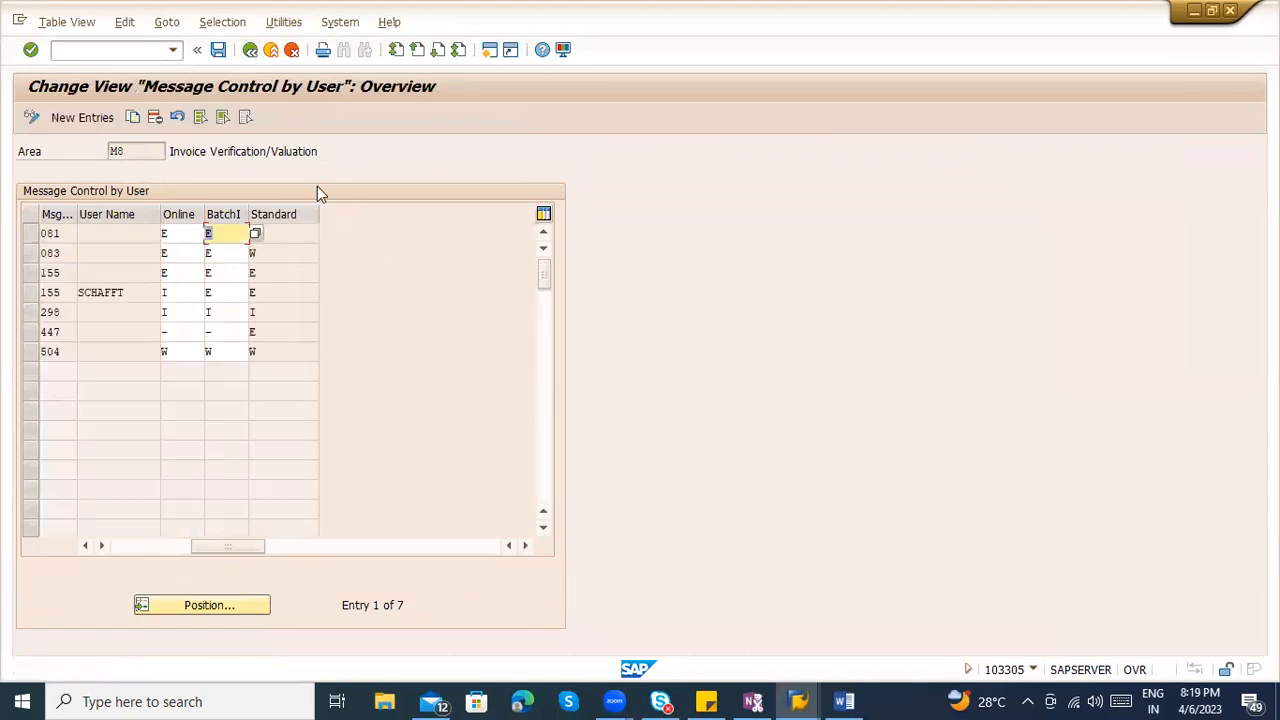
left_click(250, 50)
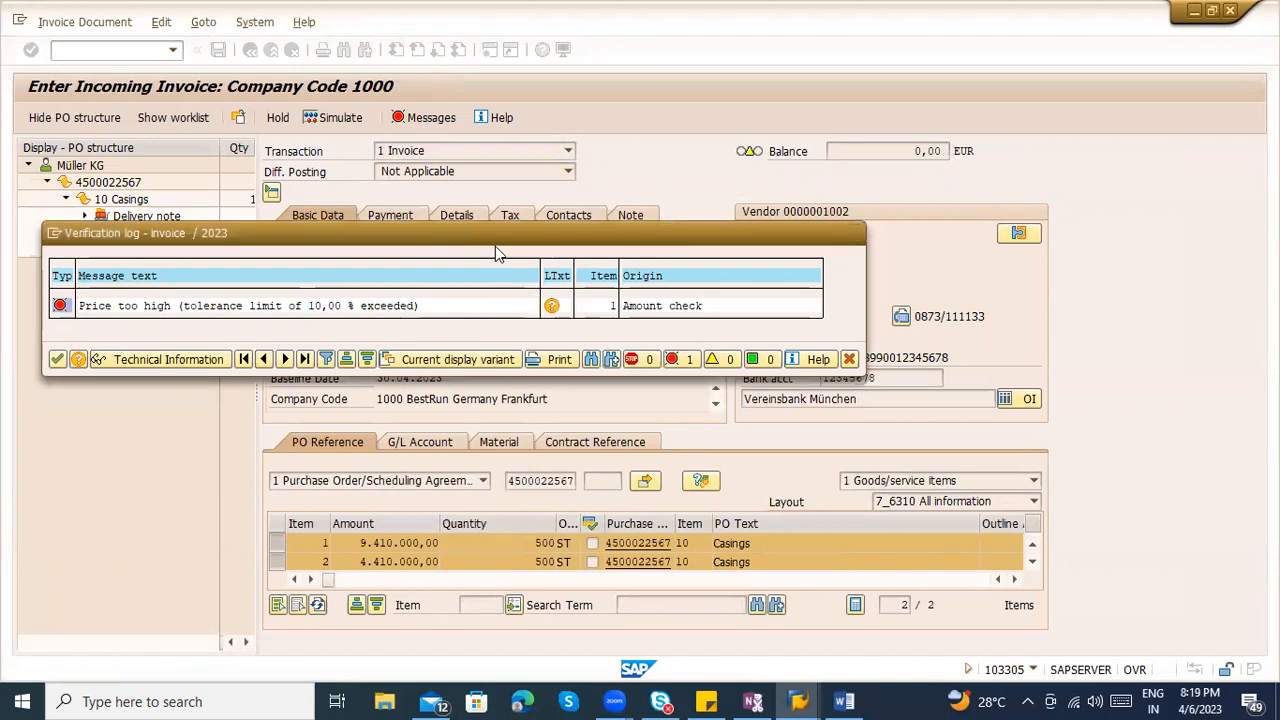
key("Return")
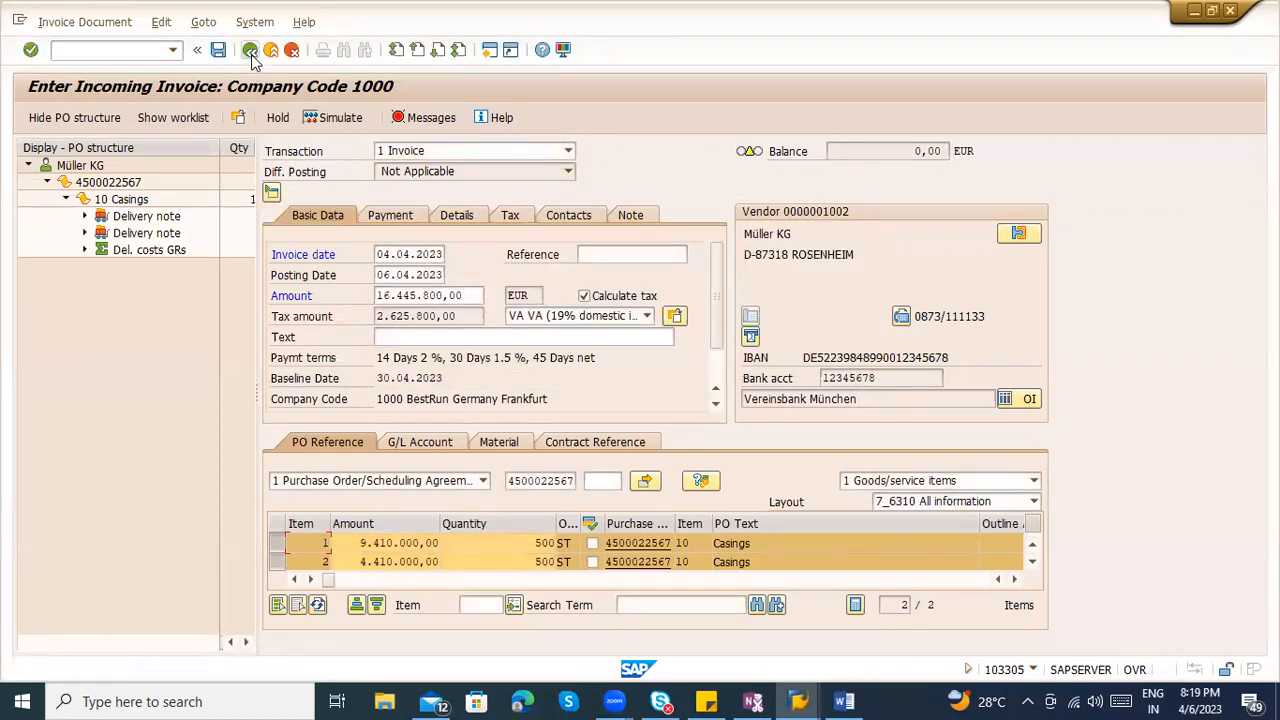
left_click(251, 57)
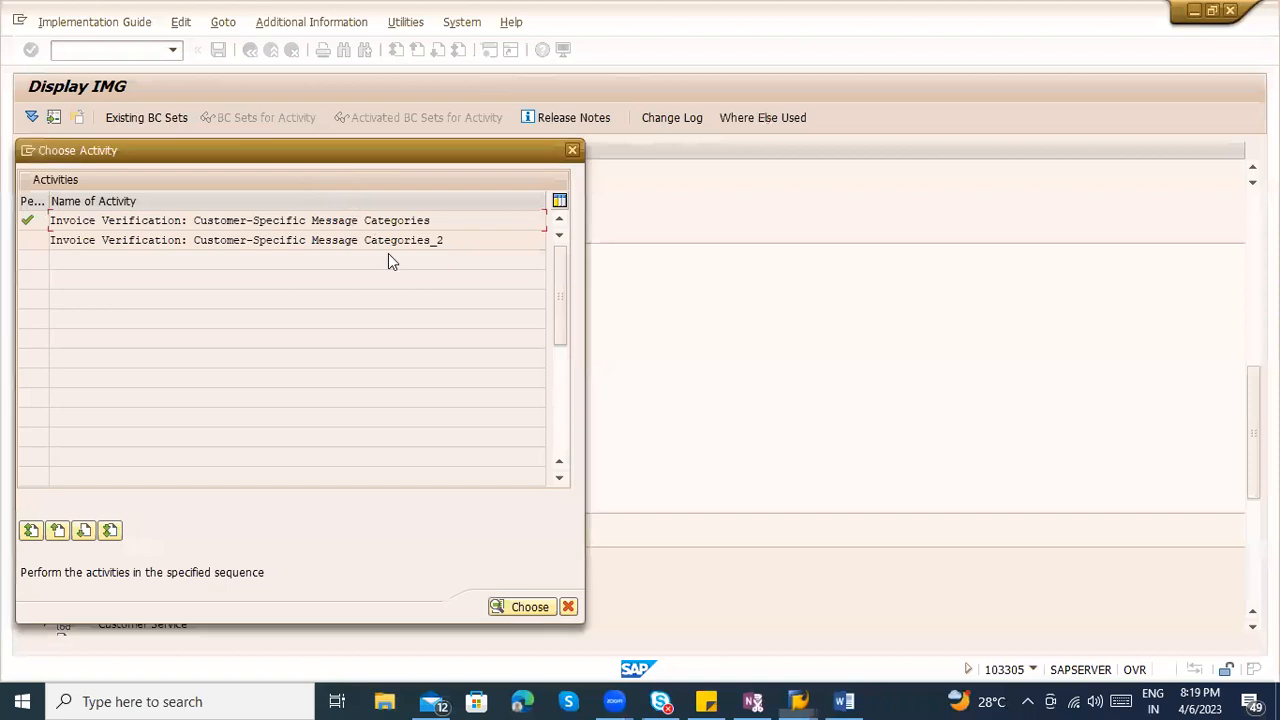
In the second message categories activity, change message 083's category to W and save it
double_click(365, 241)
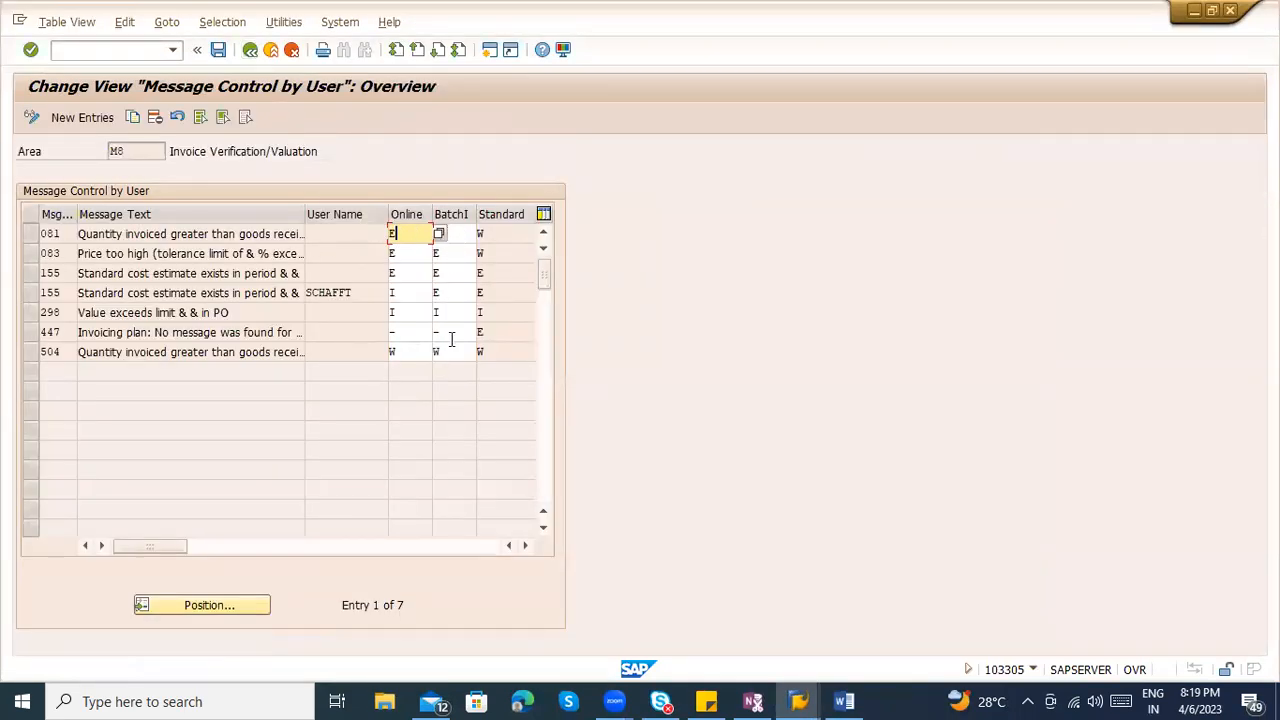
left_click(241, 312)
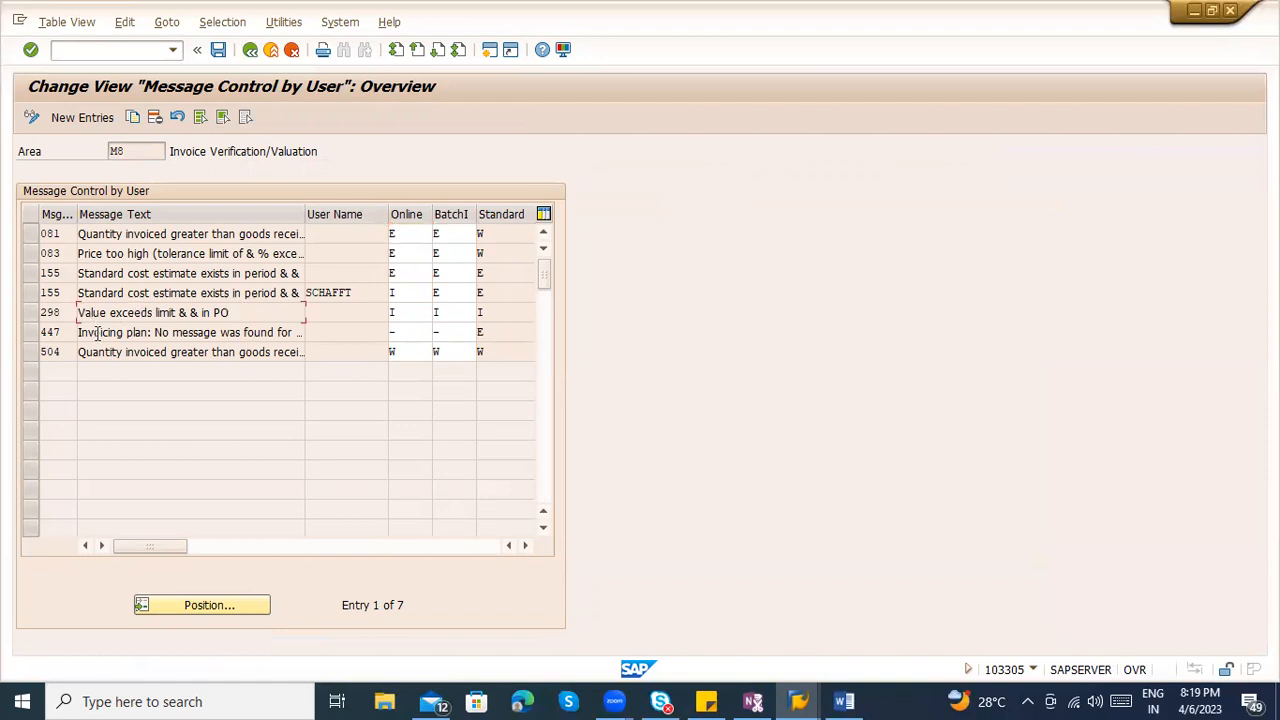
left_click(31, 253)
left_click(391, 253)
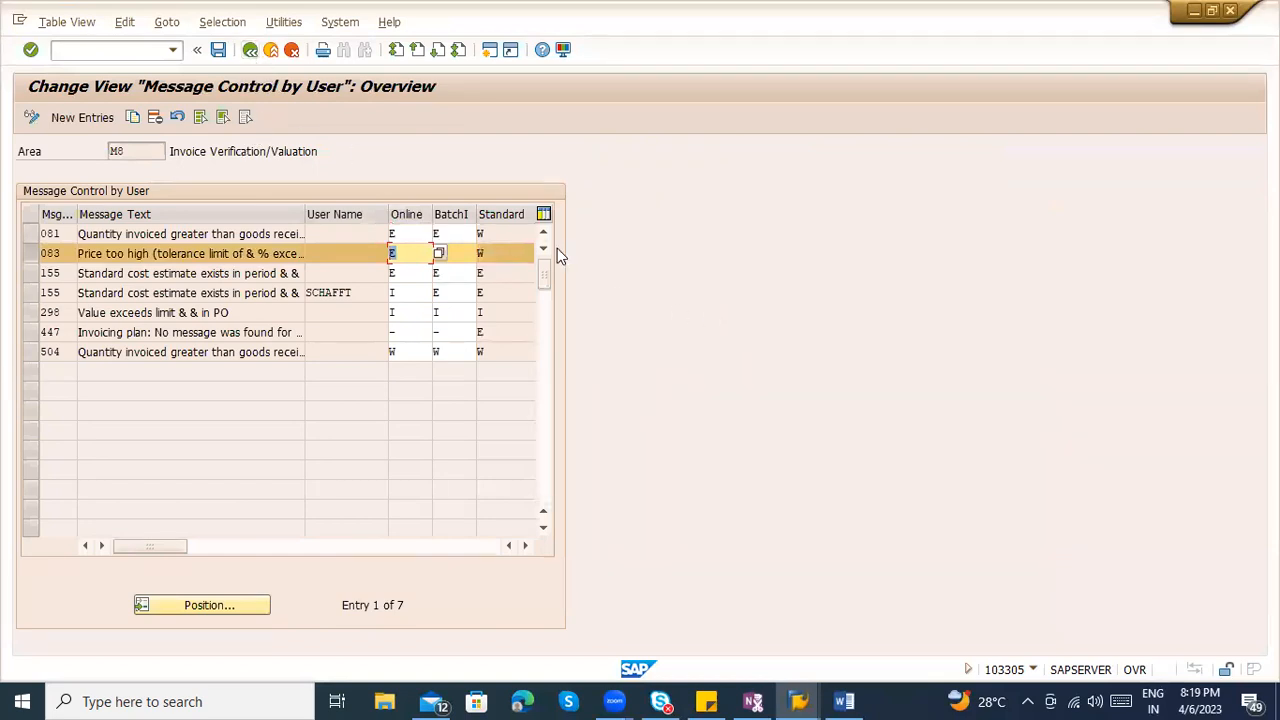
left_click(457, 255)
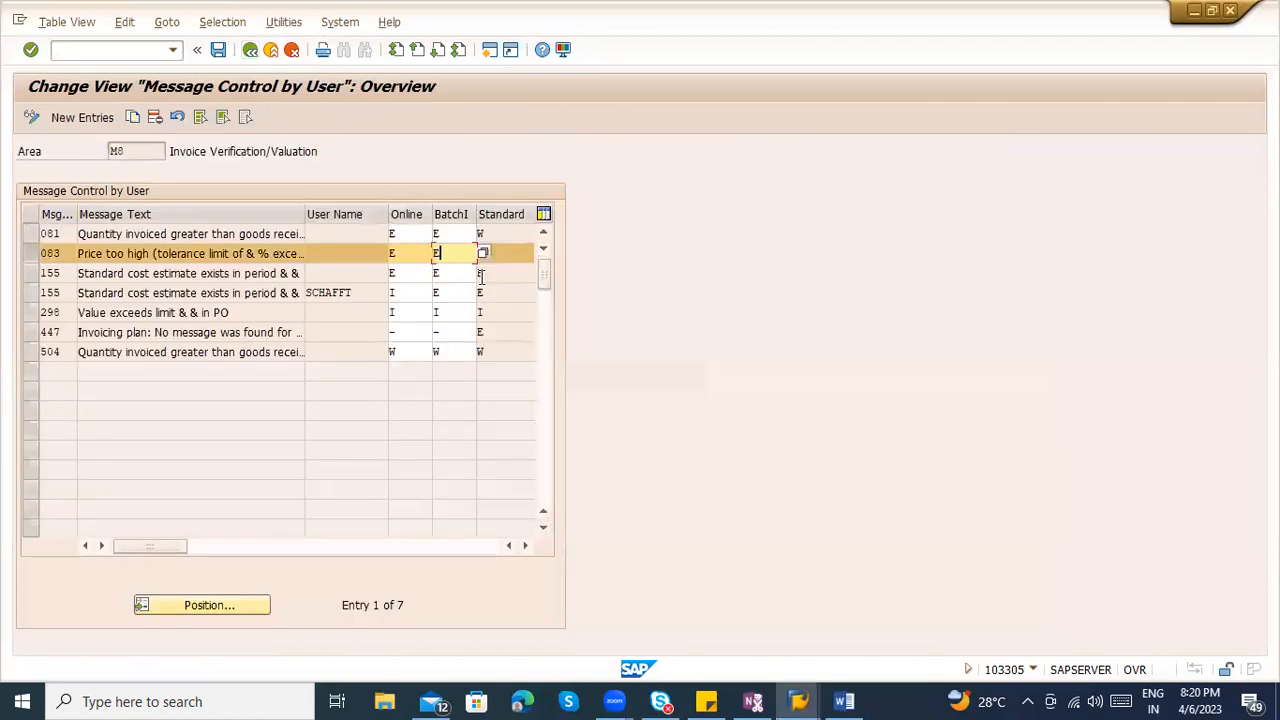
key("shift+Tab")
type("W")
key("ctrl+s")
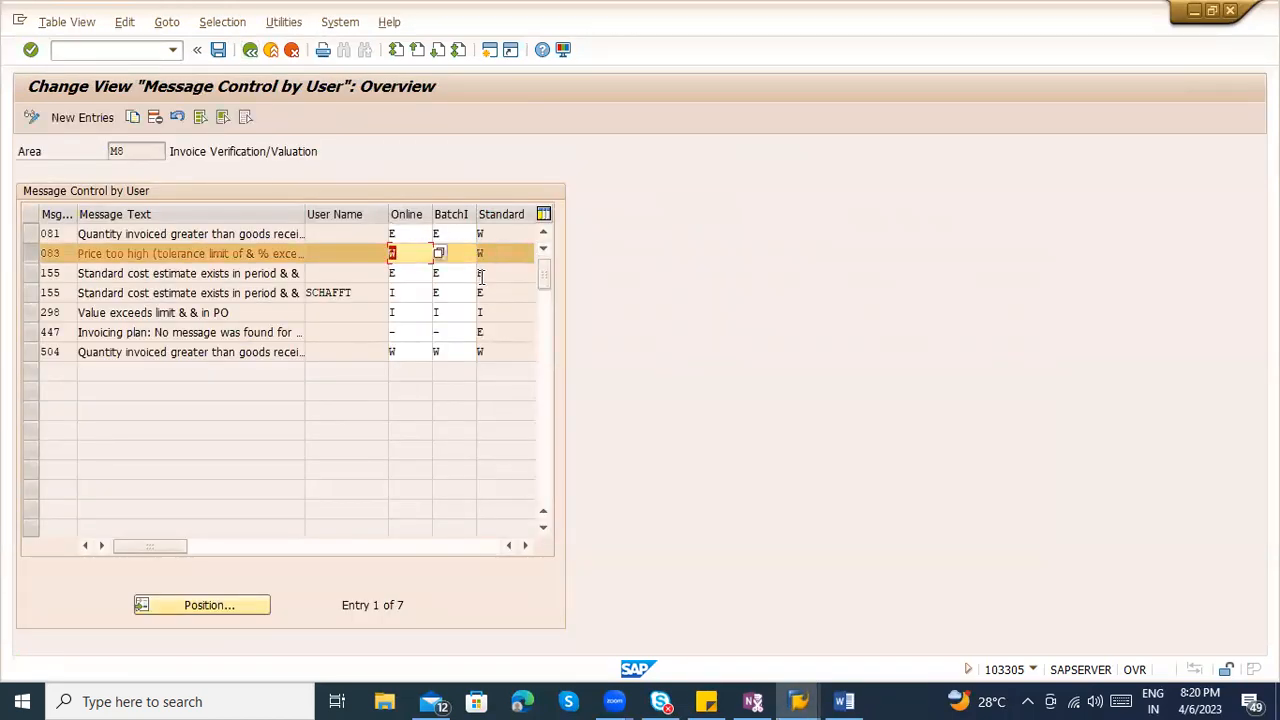
key("Return")
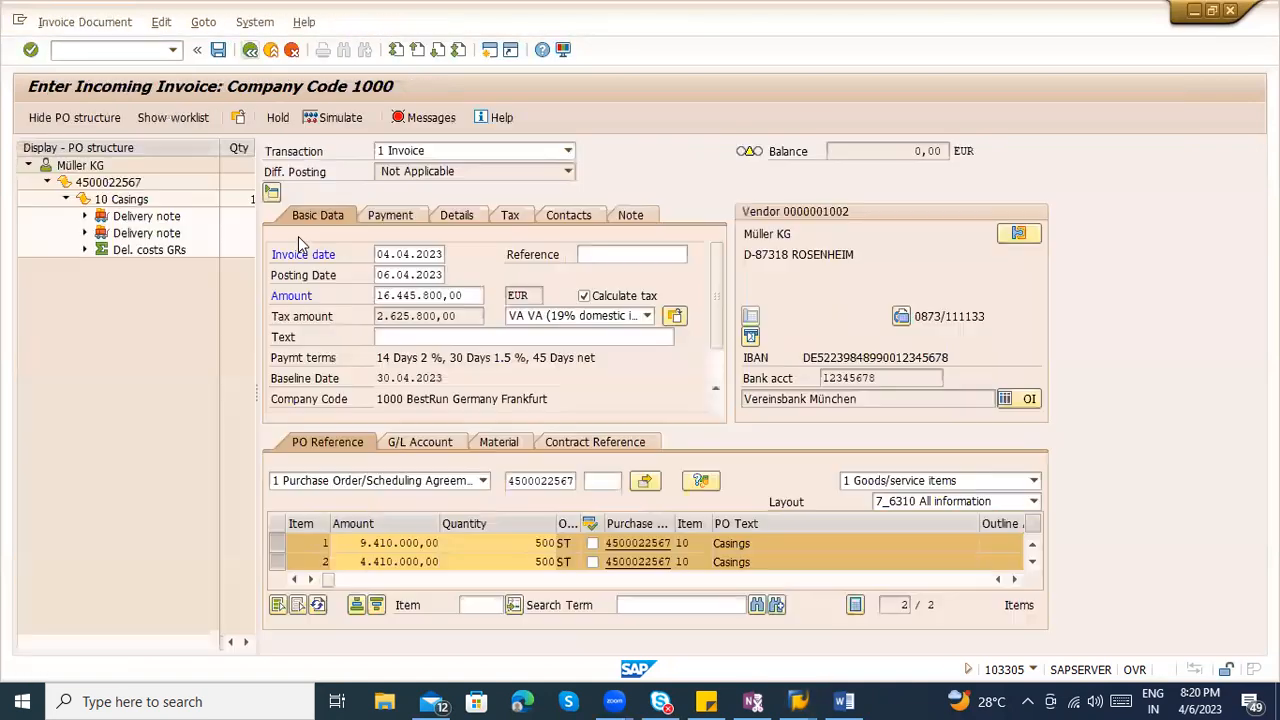
left_click(150, 51)
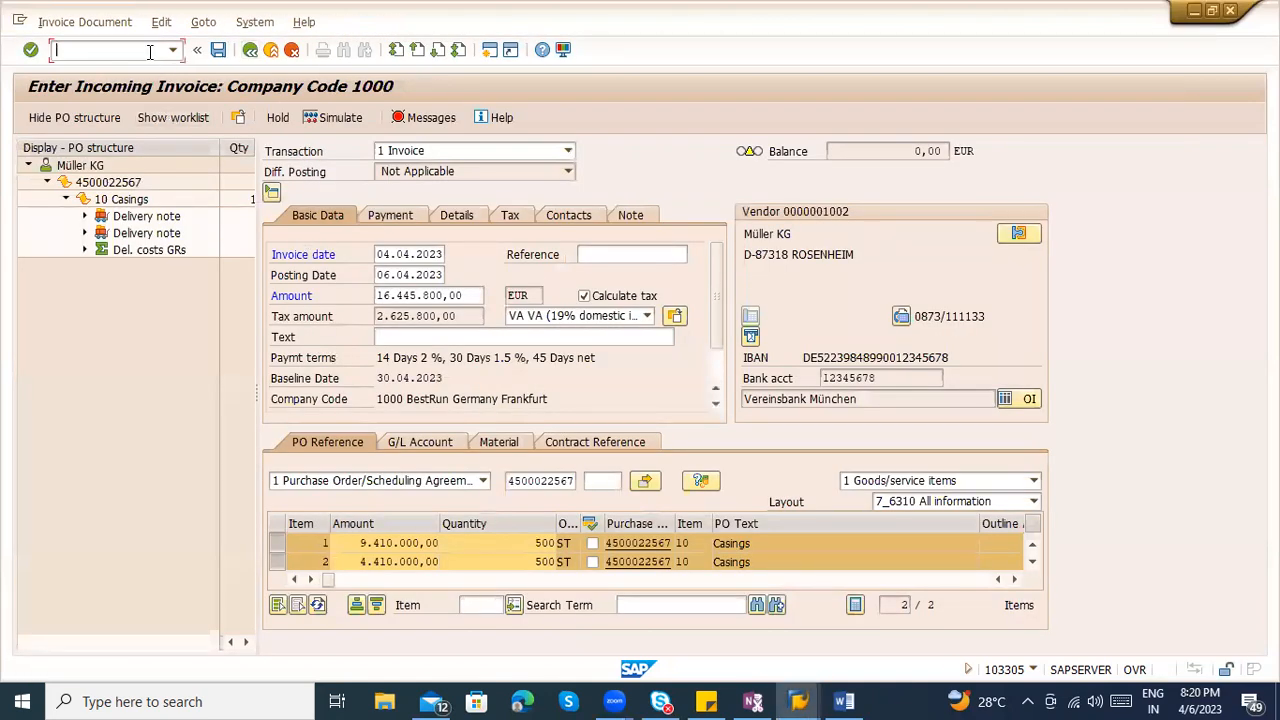
type("/nmiro")
key("Return")
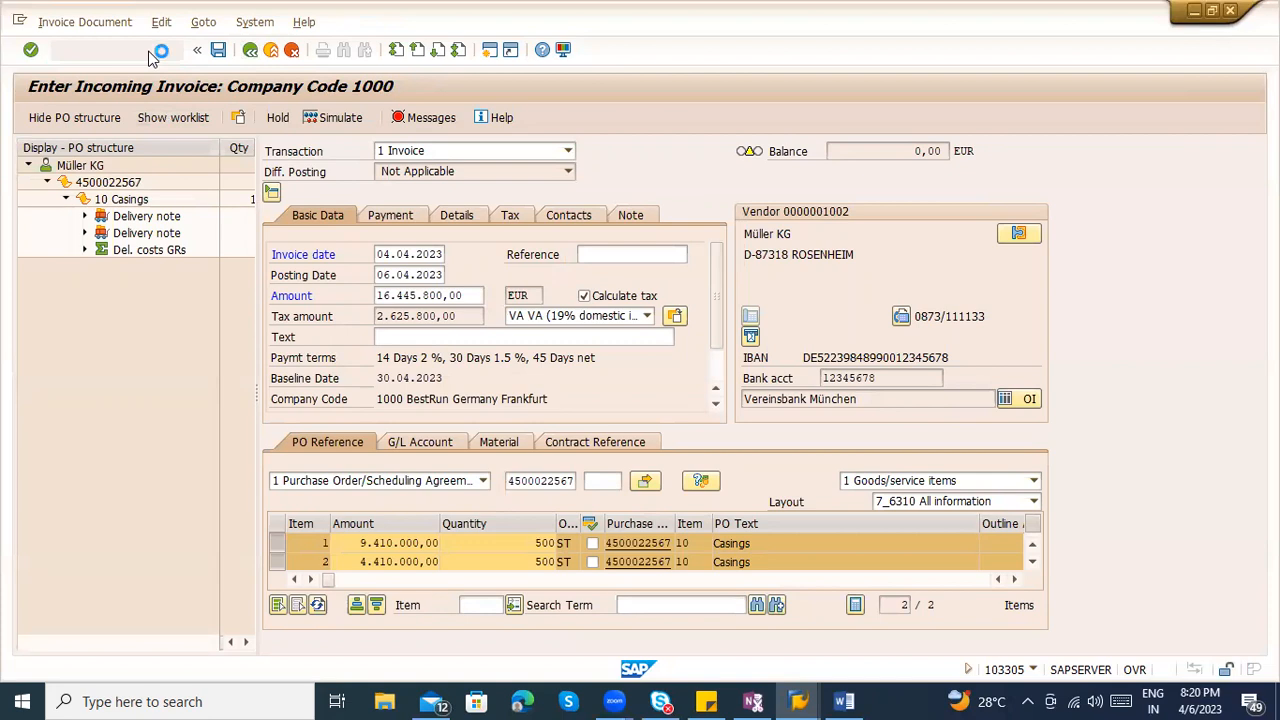
left_click(405, 270)
left_click(546, 482)
left_click(541, 498)
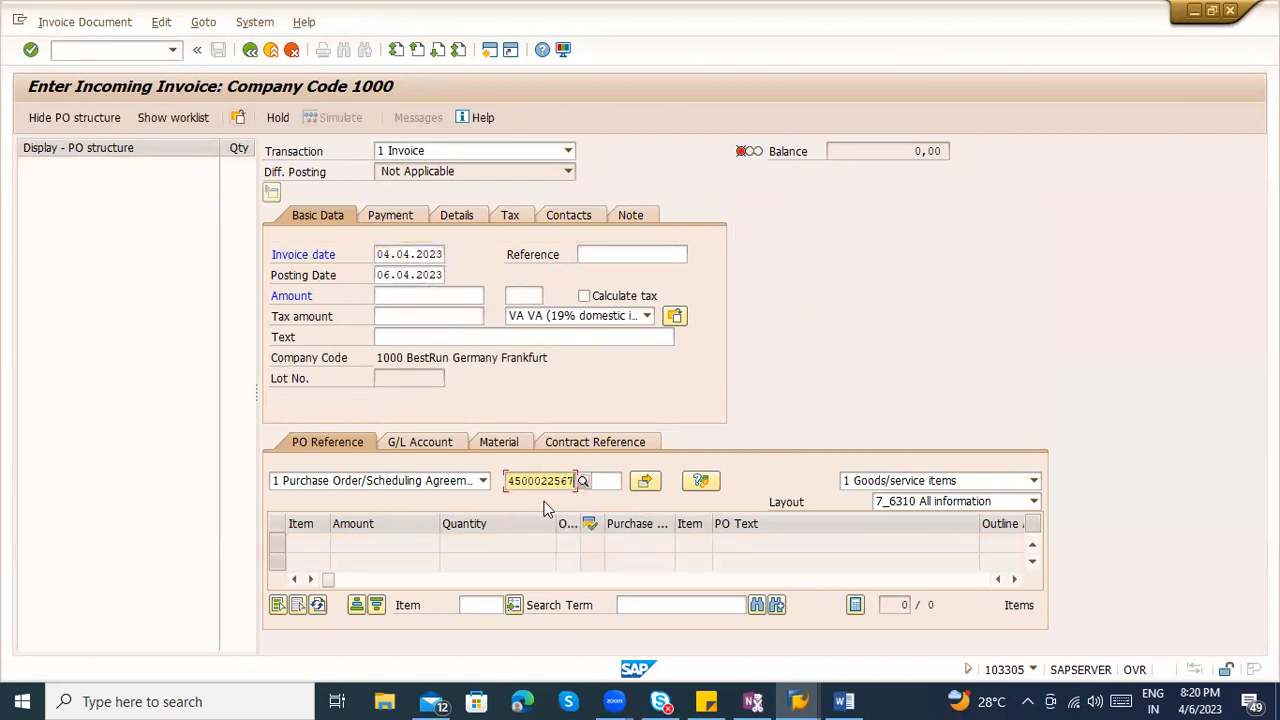
key("Return")
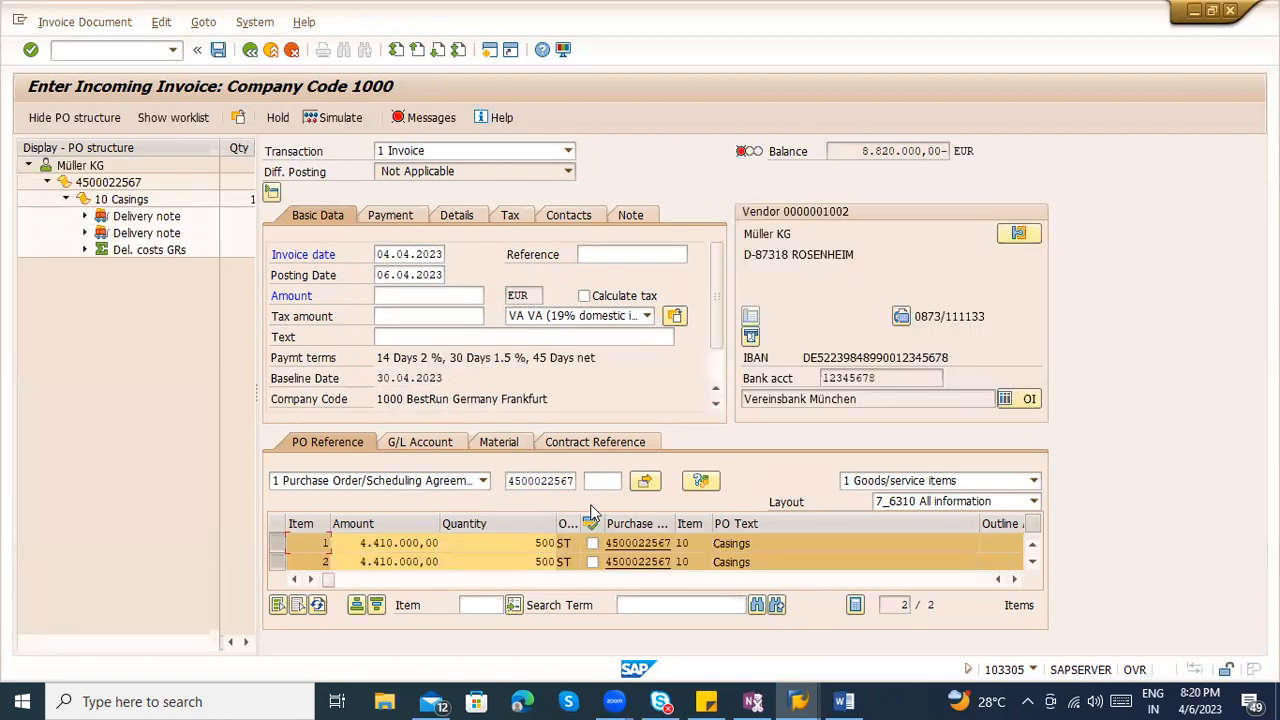
Raise item 1's amount to 9.410.000,00
left_click(365, 543)
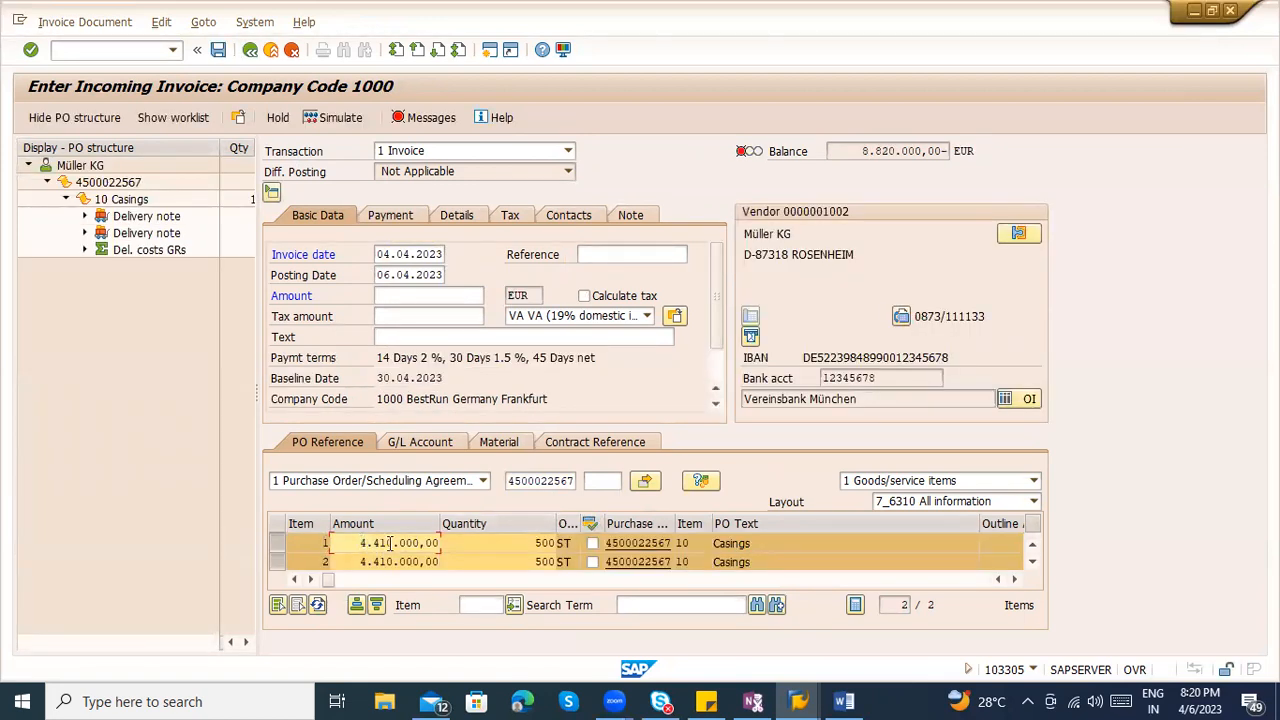
key("Return")
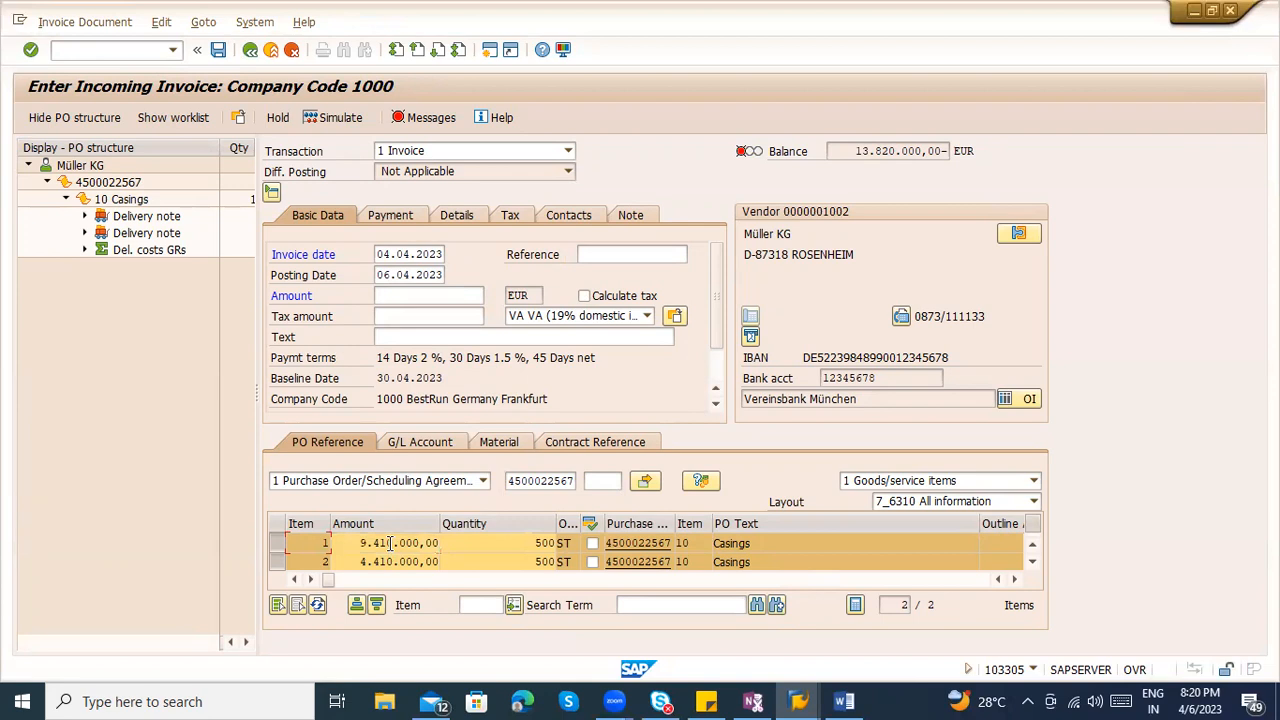
left_click(489, 547)
key("Tab")
key("Tab")
Set tax code VA on both items and turn on automatic tax calculation
left_click(879, 543)
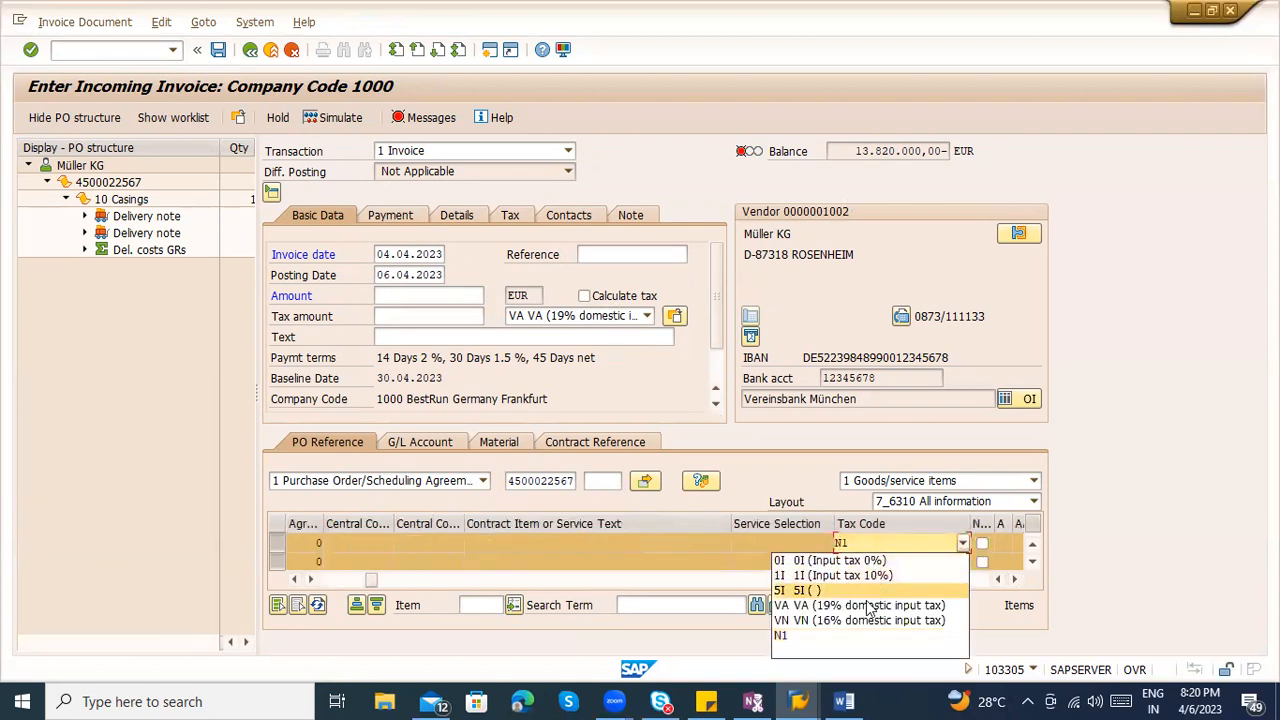
left_click(868, 604)
left_click(876, 580)
left_click(875, 564)
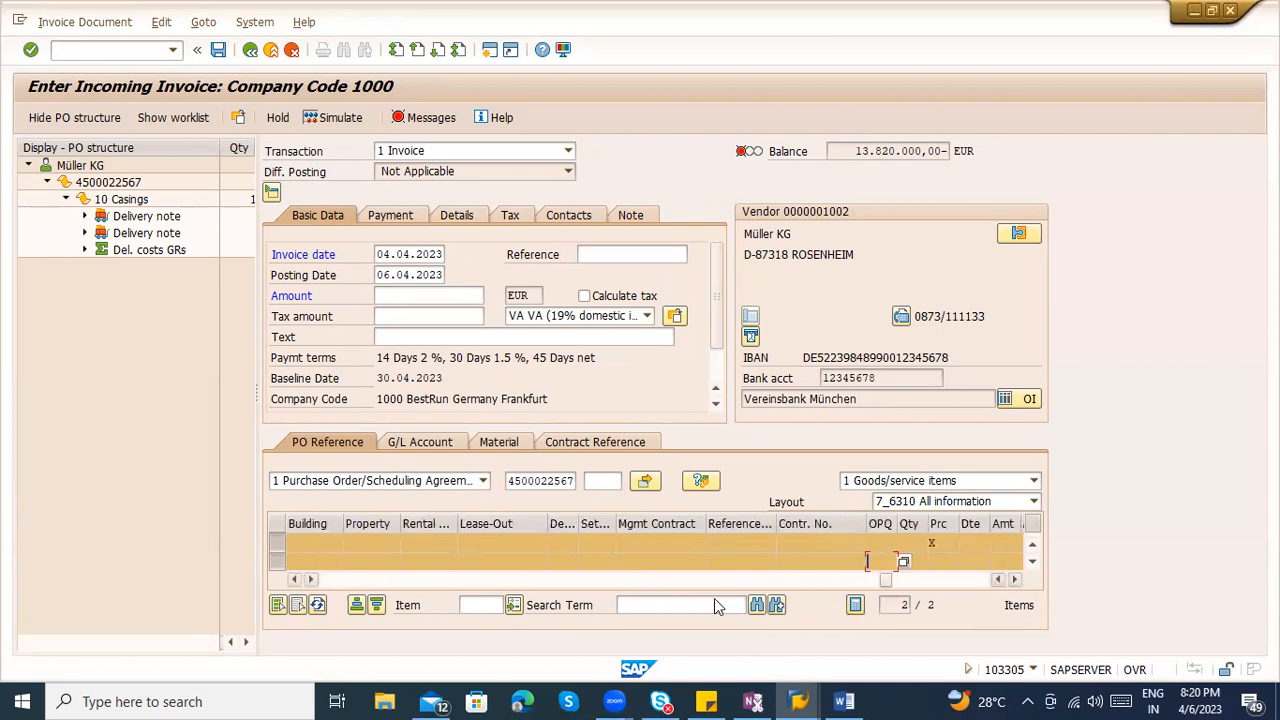
left_click_drag(889, 583, 388, 579)
left_click(655, 562)
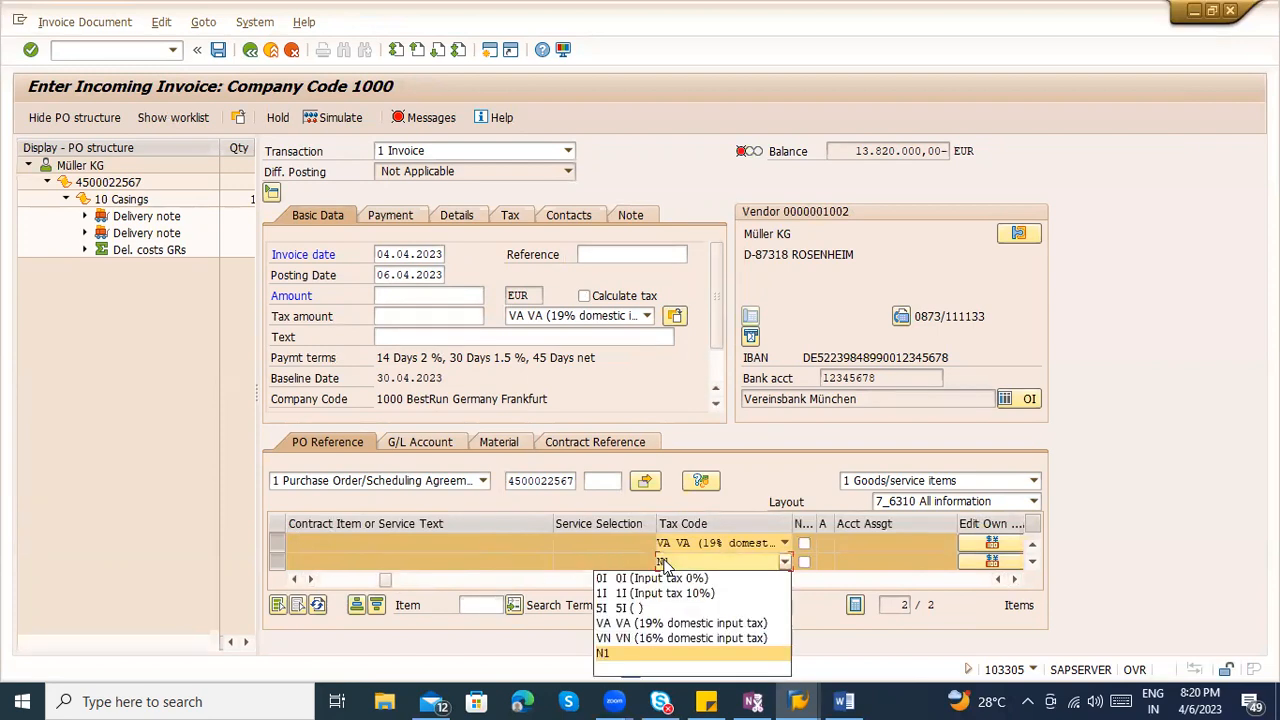
left_click(672, 623)
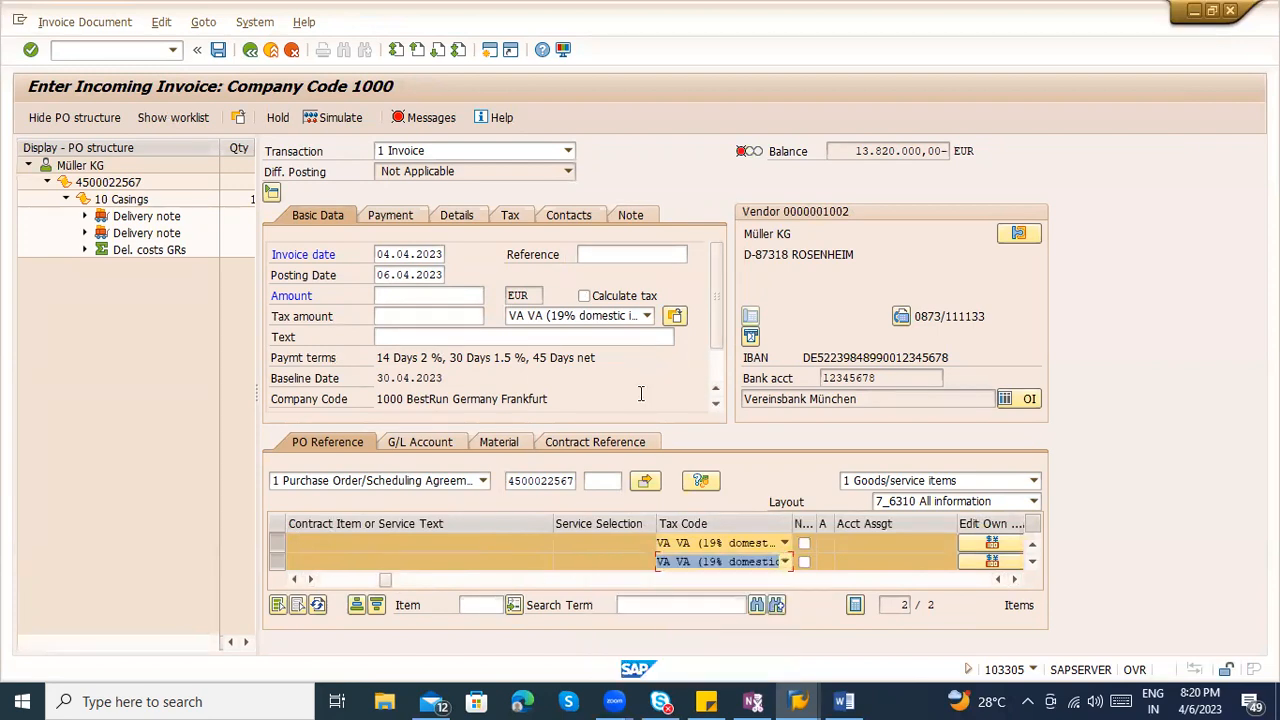
left_click(584, 296)
key("Return")
Copy the 16.445.800,00 balance into the invoice amount so the balance reaches 0,00
left_click_drag(855, 151, 945, 152)
key("ctrl+c")
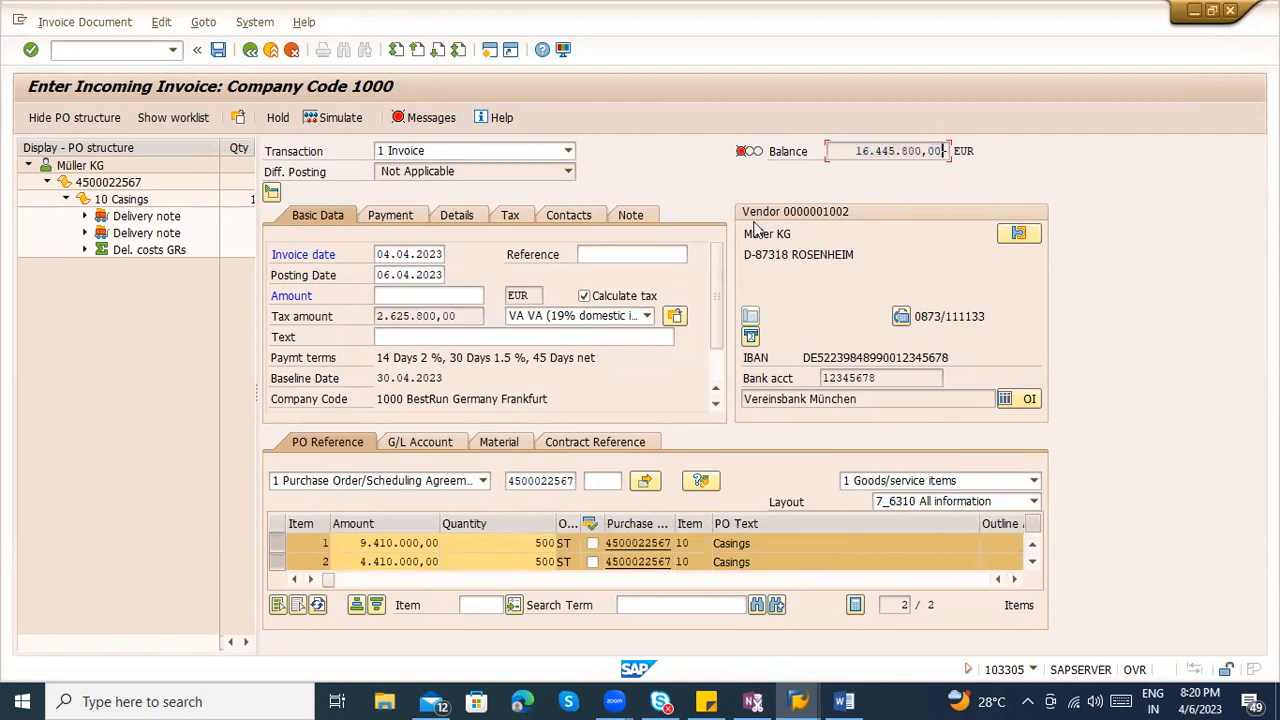
left_click(437, 295)
key("ctrl+v")
key("Return")
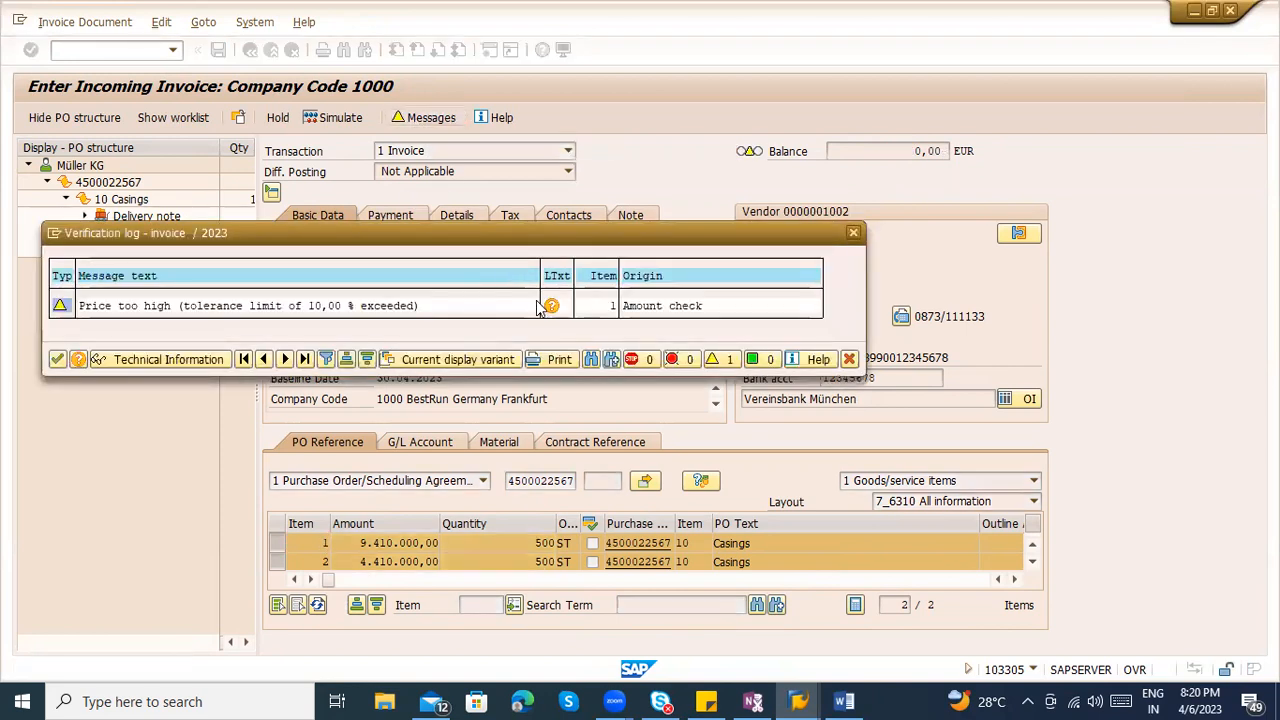
Dismiss the price tolerance warning, simulate the postings, and post the invoice as document 69000031
left_click(854, 232)
left_click(343, 126)
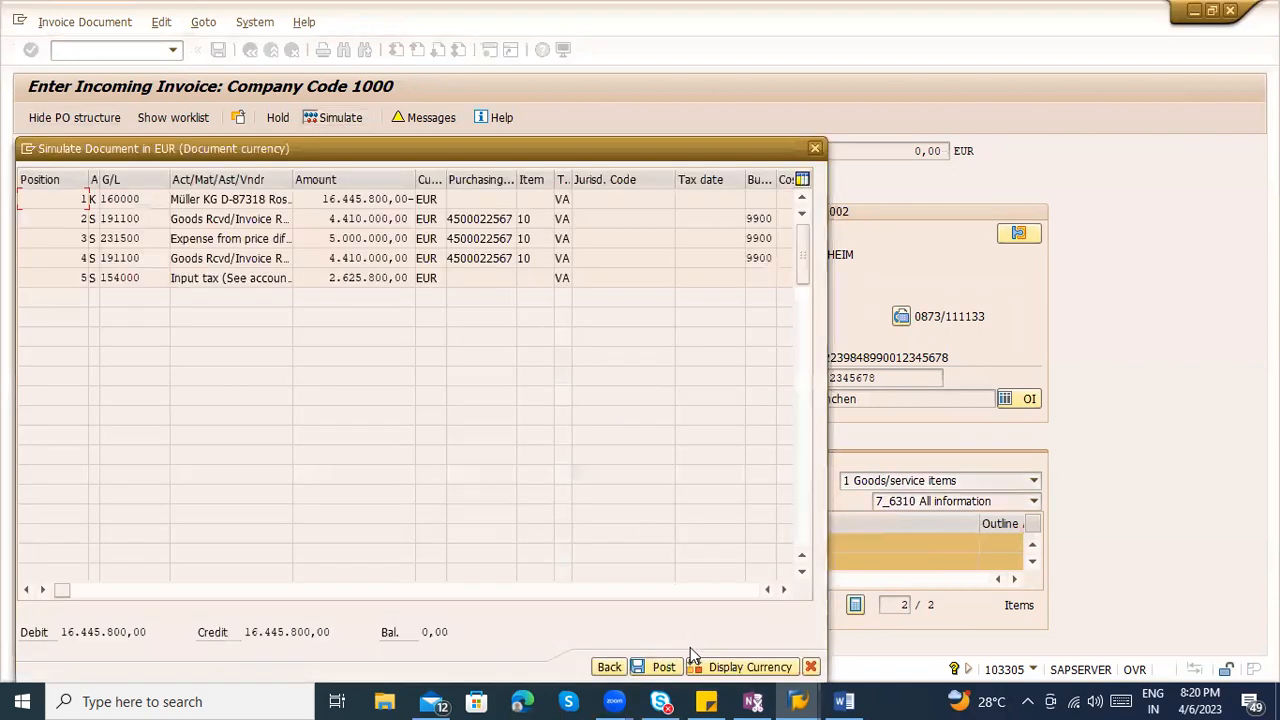
left_click(682, 662)
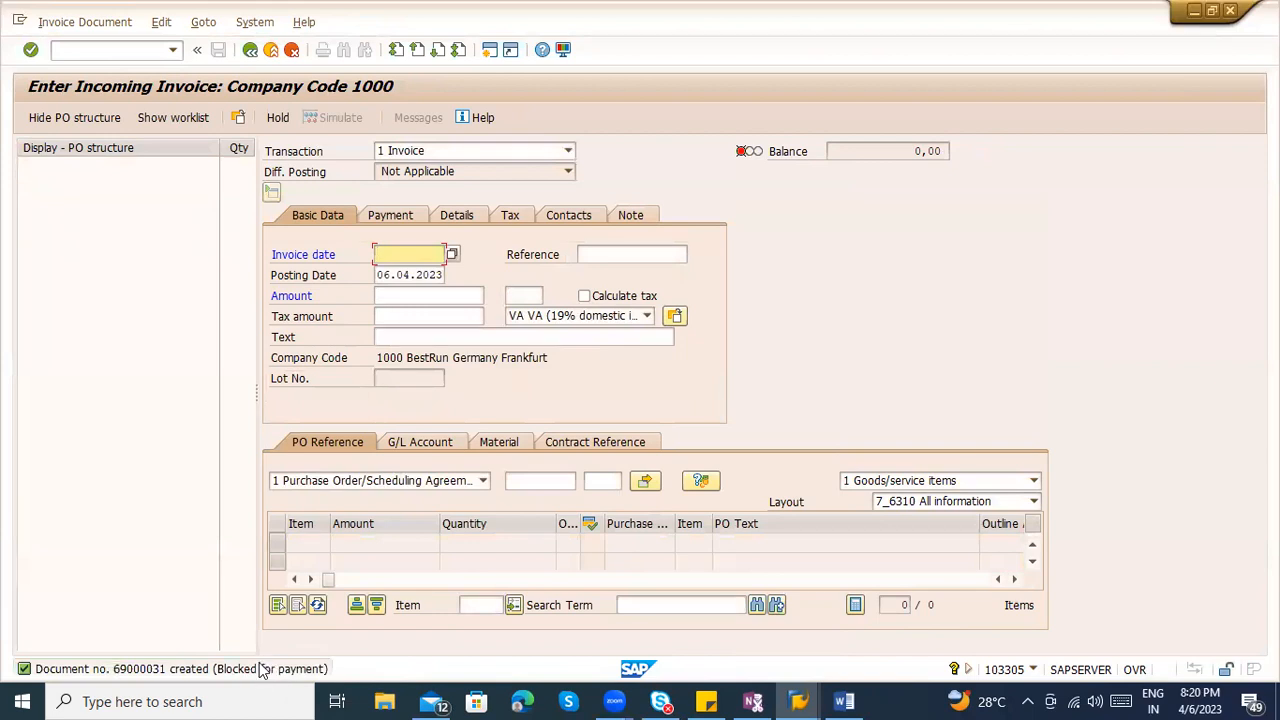
left_click(84, 21)
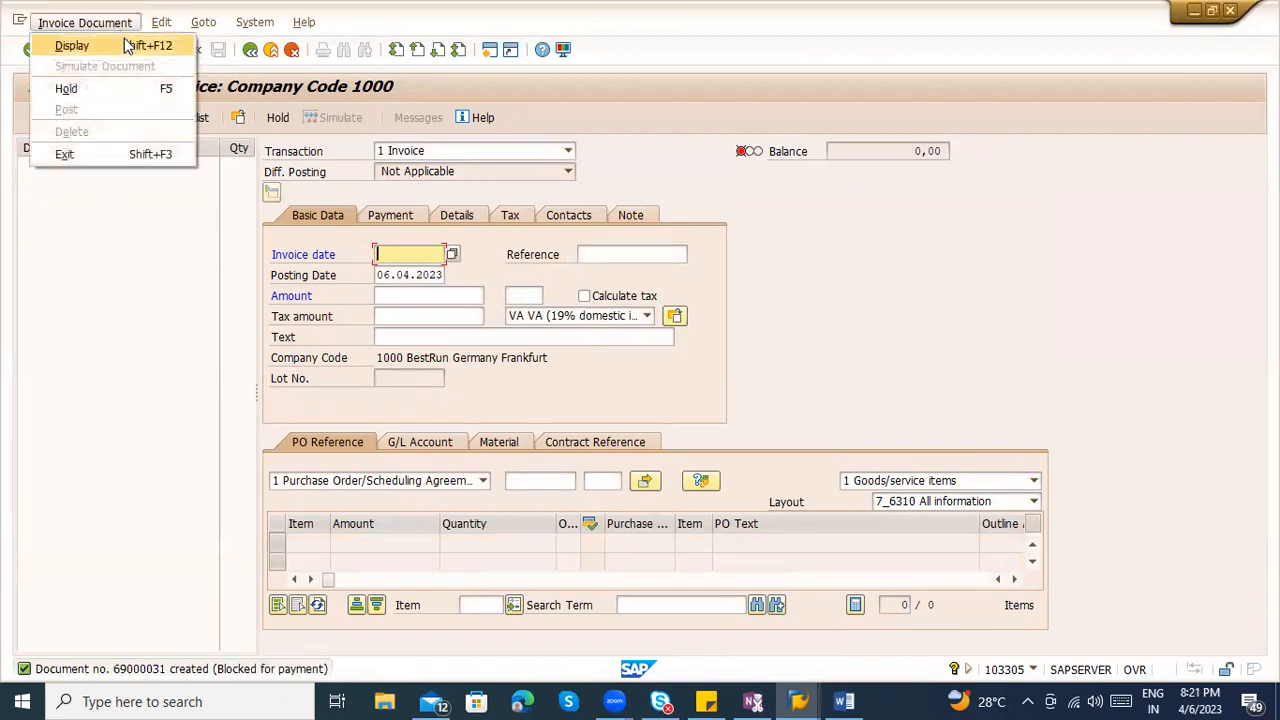
Display invoice document 69000031, then try /oFL10N, which reports the transaction does not exist
left_click(124, 40)
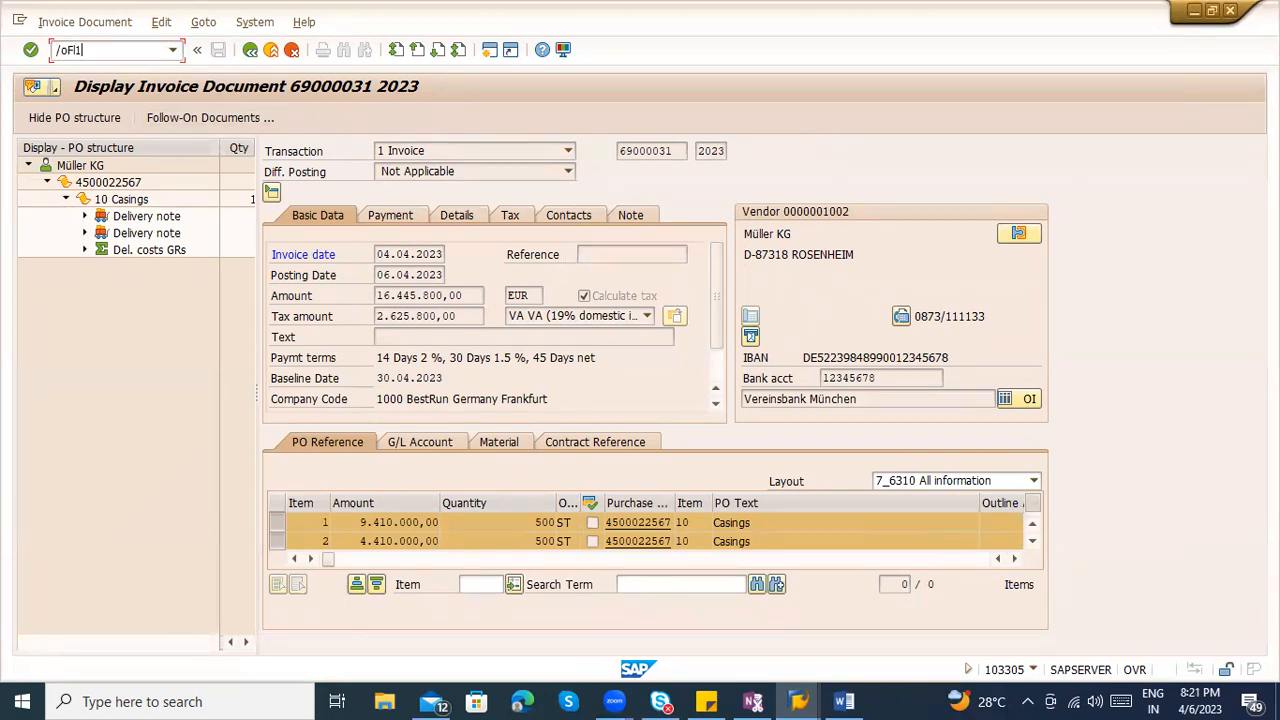
key("Return")
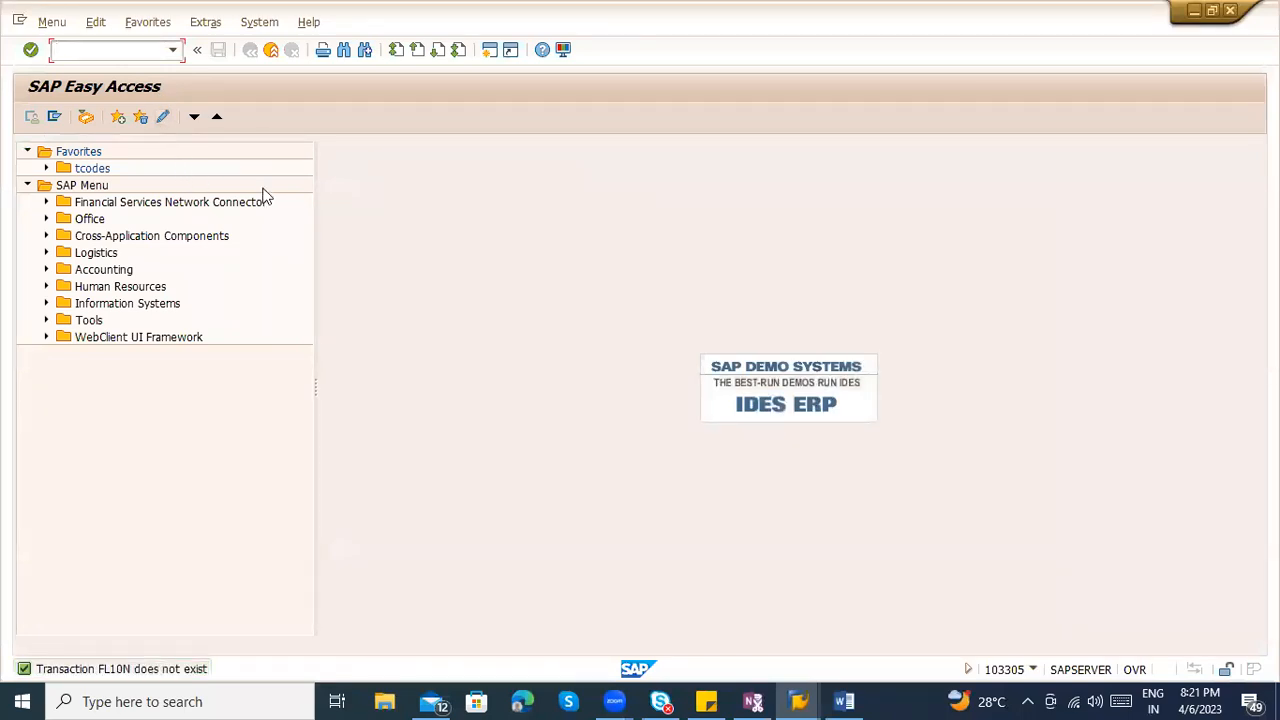
key("alt+Tab")
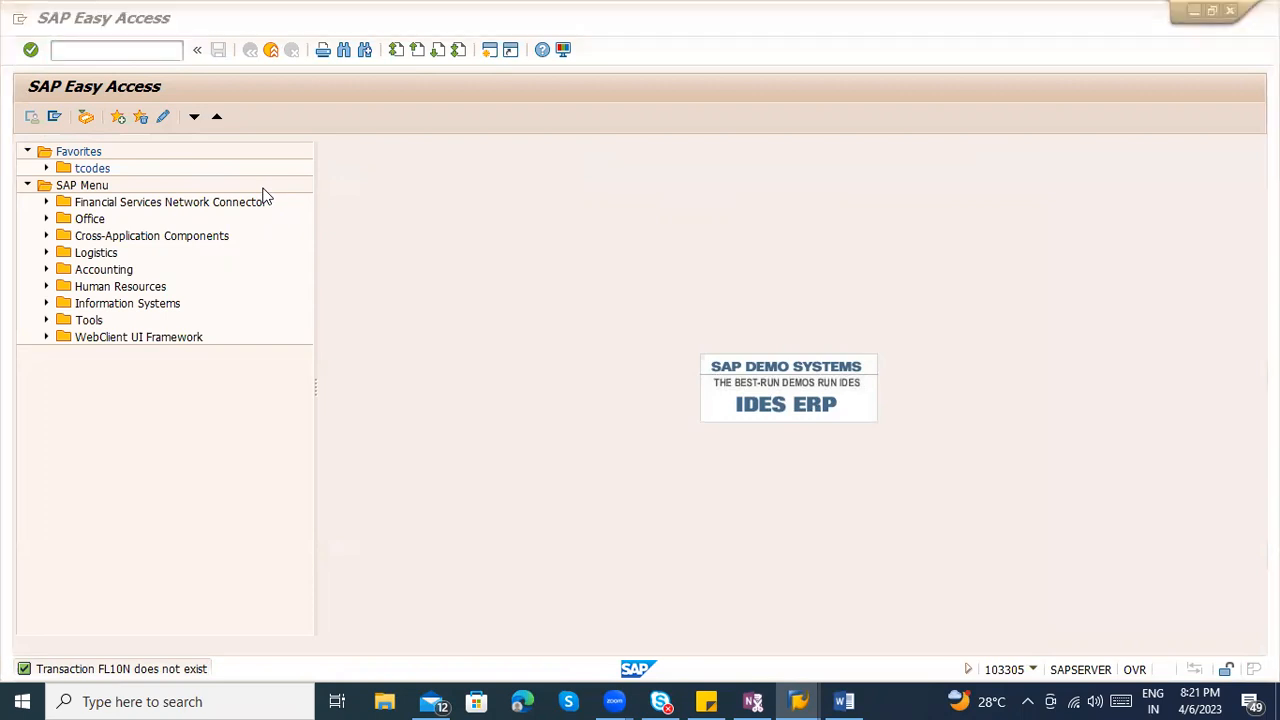
key("alt+Tab")
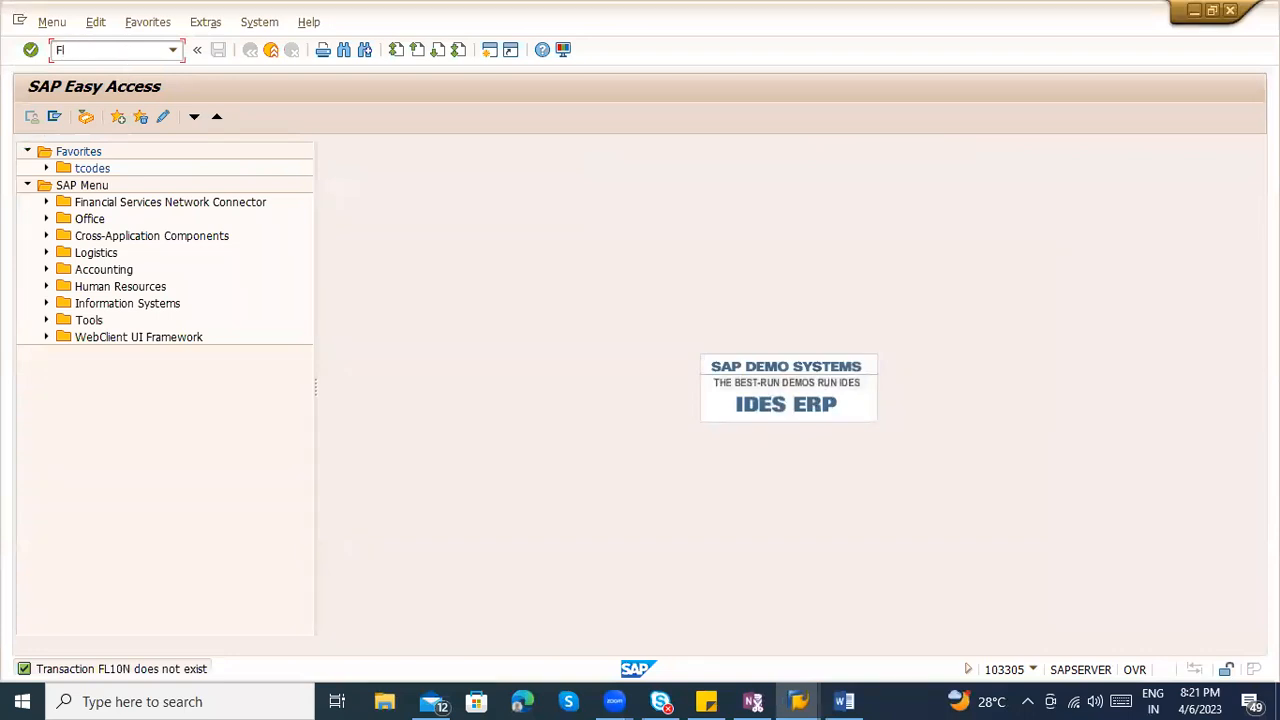
type("N")
key("Return")
Expand Accounting > Financial Accounting > Accounts Payable > Document Entry, open Invoice, and exit without saving
left_click(46, 269)
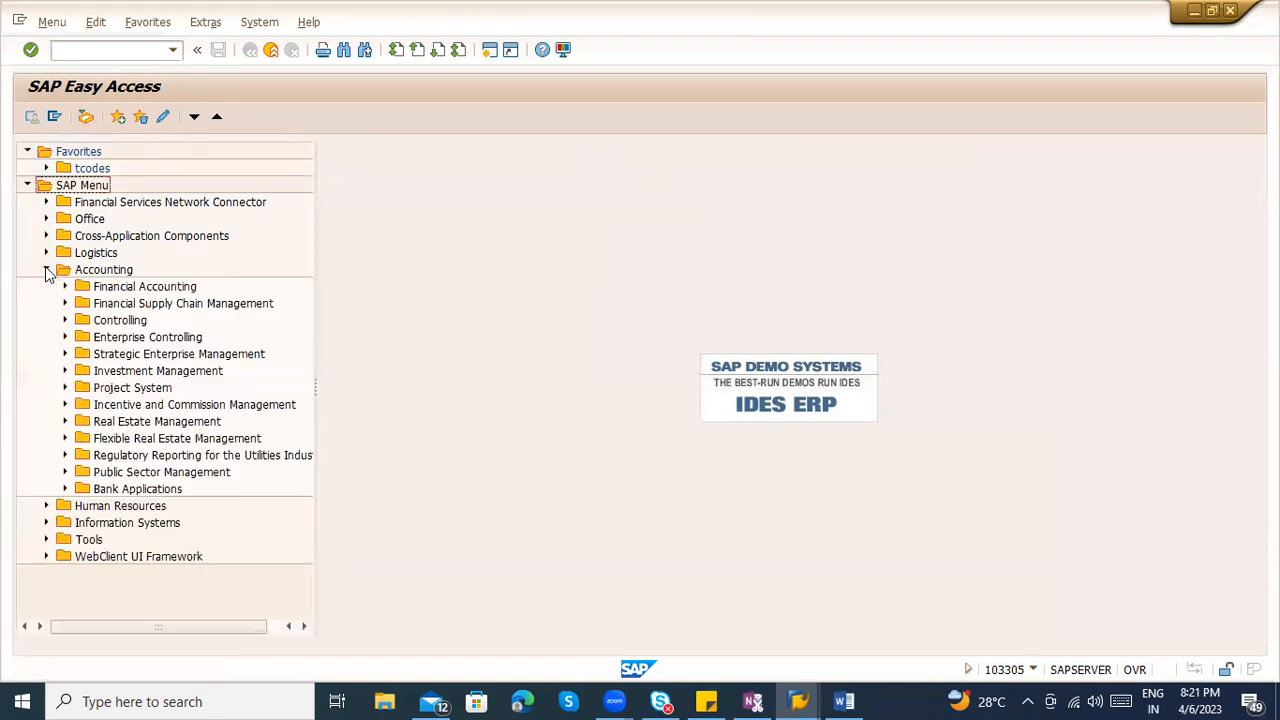
left_click(65, 287)
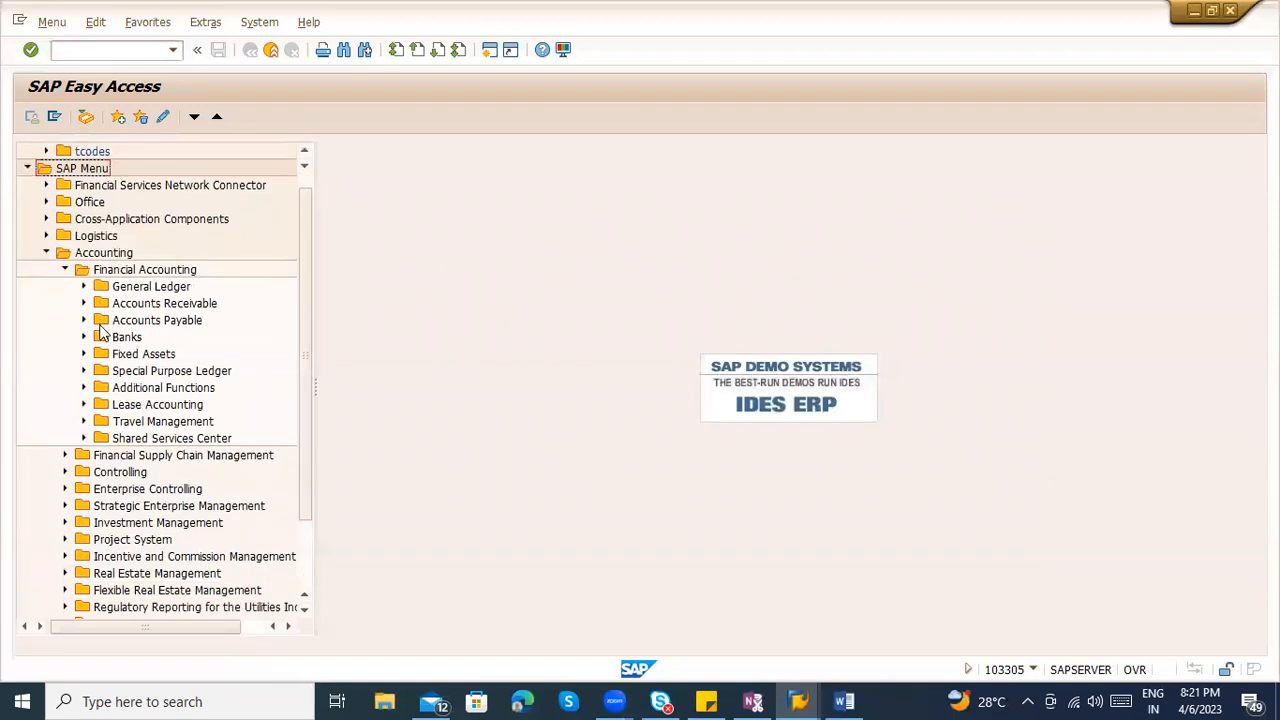
left_click(84, 320)
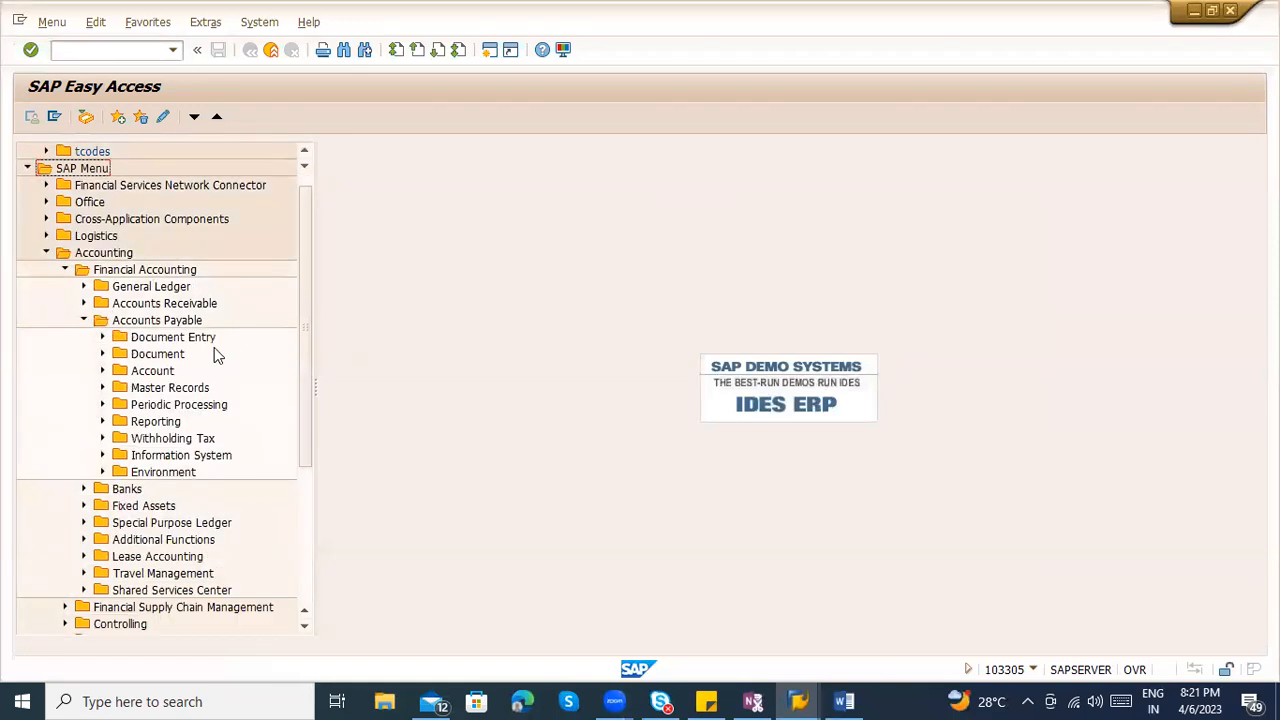
scroll(214, 347, "down", 1)
left_click(104, 288)
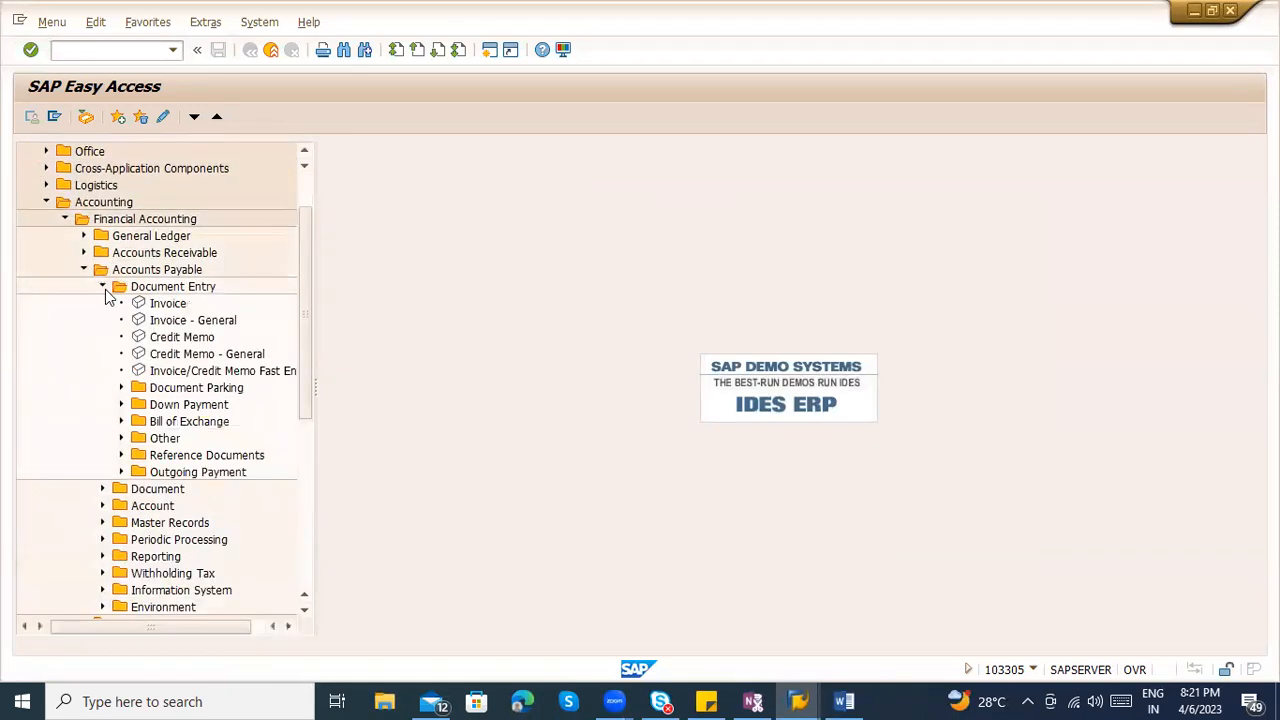
left_click(155, 305)
double_click(153, 305)
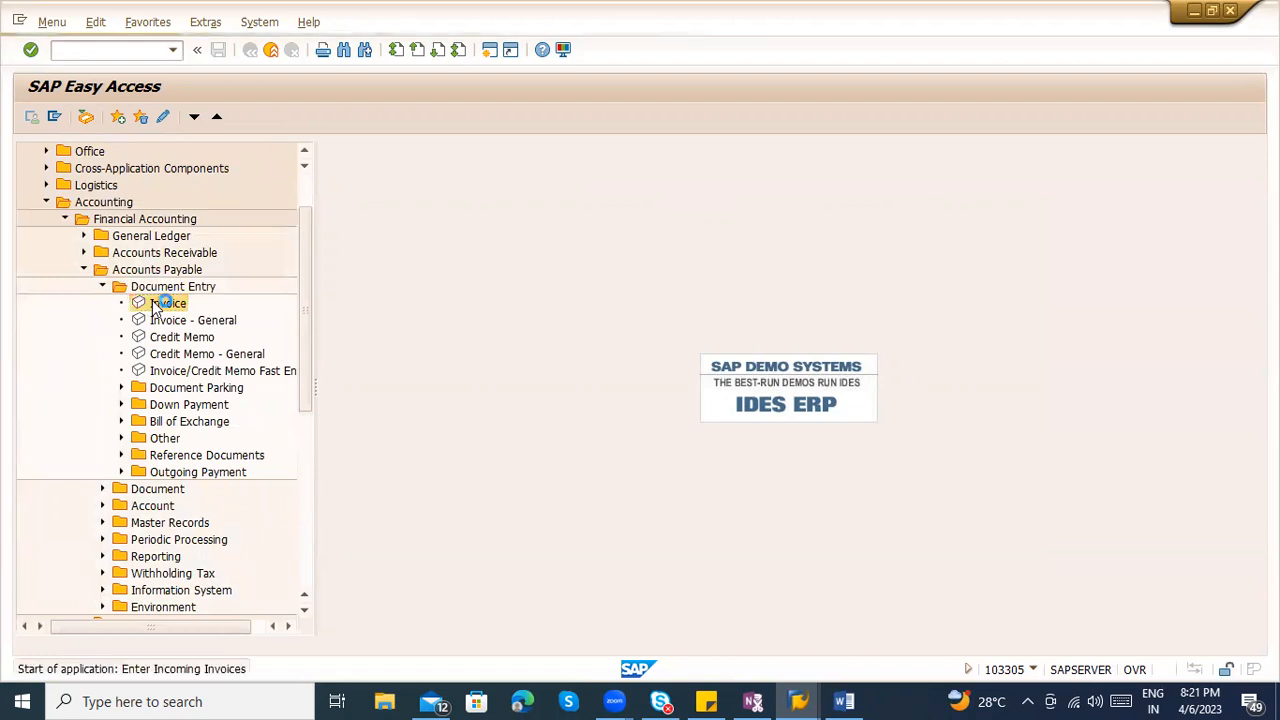
left_click(251, 50)
left_click(251, 50)
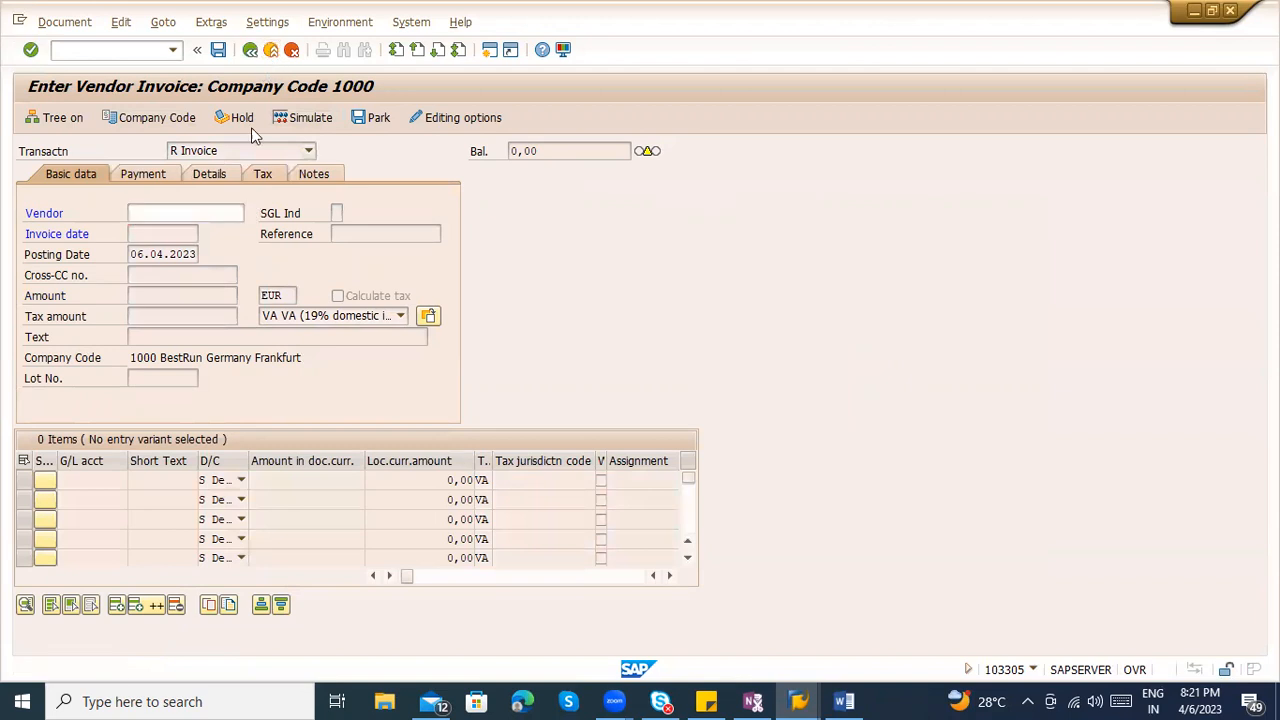
left_click(244, 387)
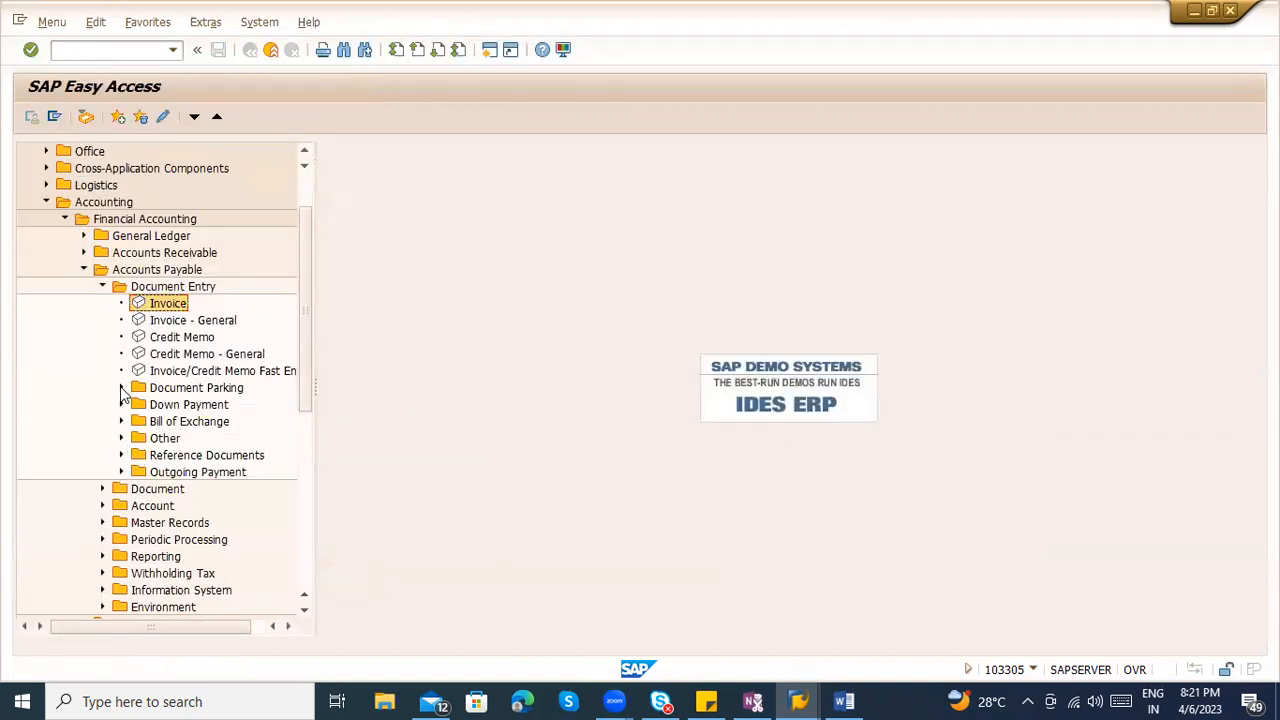
Open Outgoing Payment > Post and exit it without saving
left_click(121, 472)
double_click(174, 490)
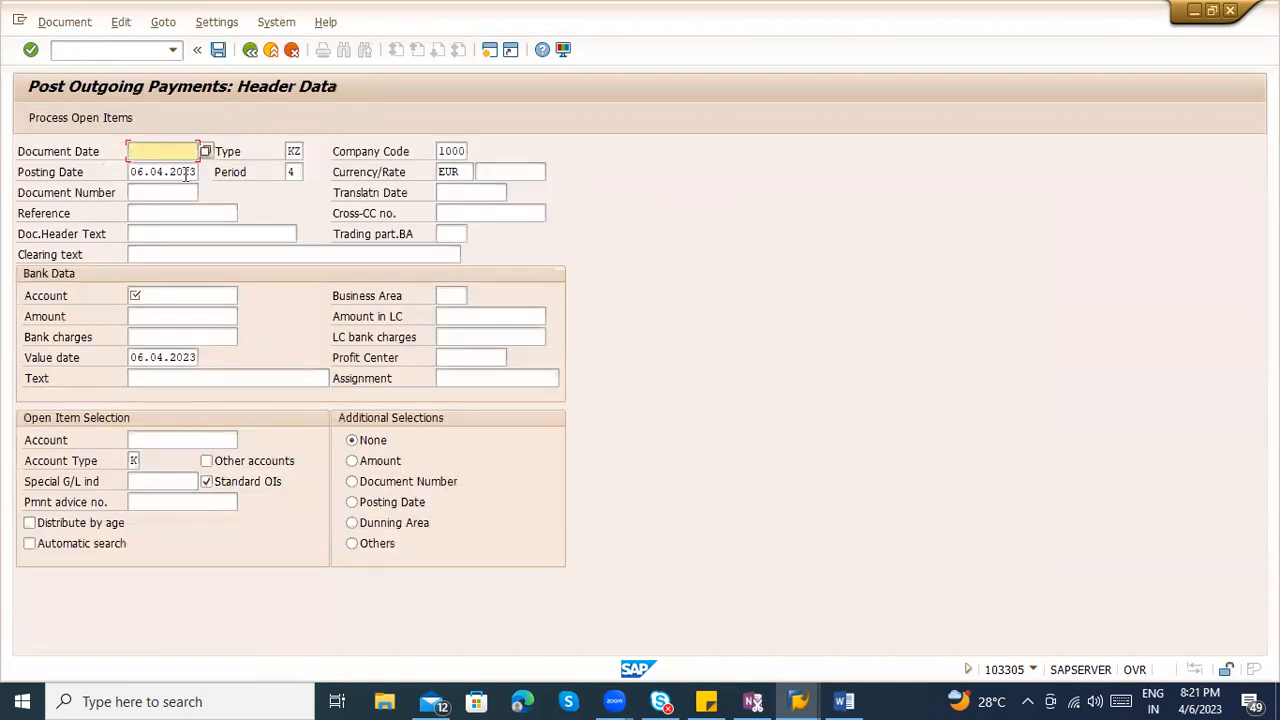
left_click(250, 49)
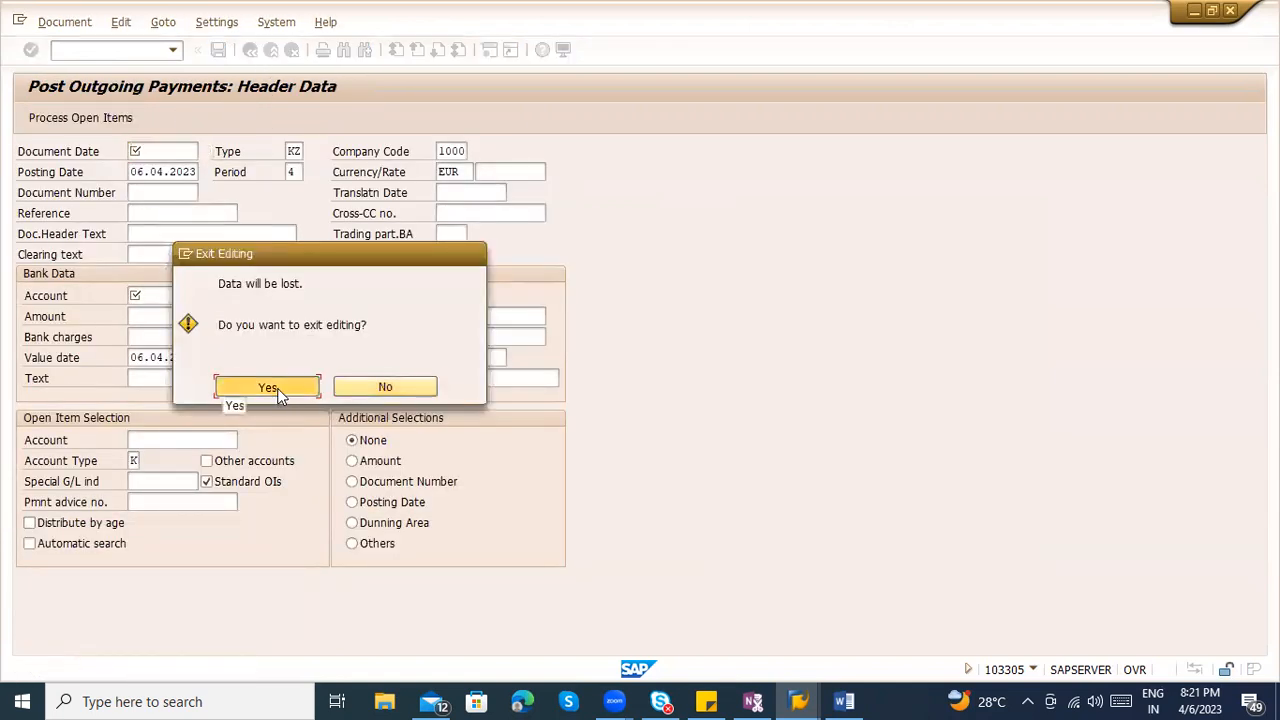
left_click(268, 387)
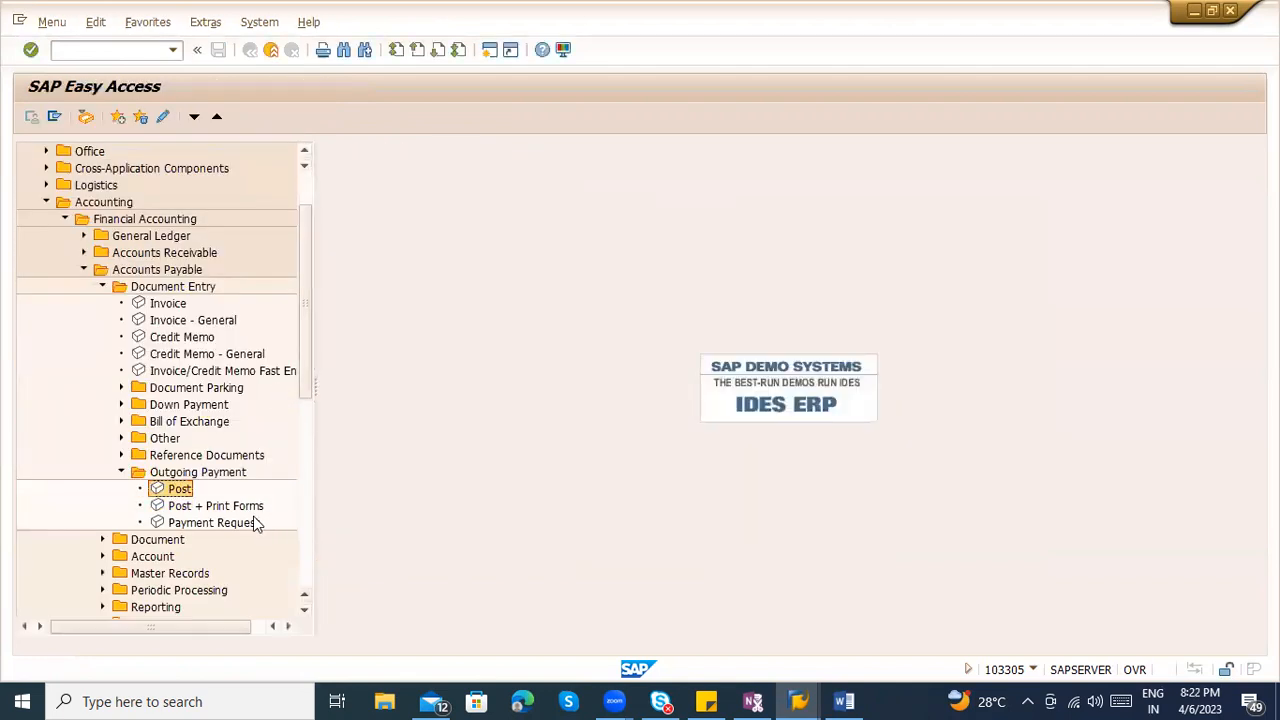
Browse the Other and Reference Documents folders under document entry, collapsing them again
scroll(122, 405, "down", 1)
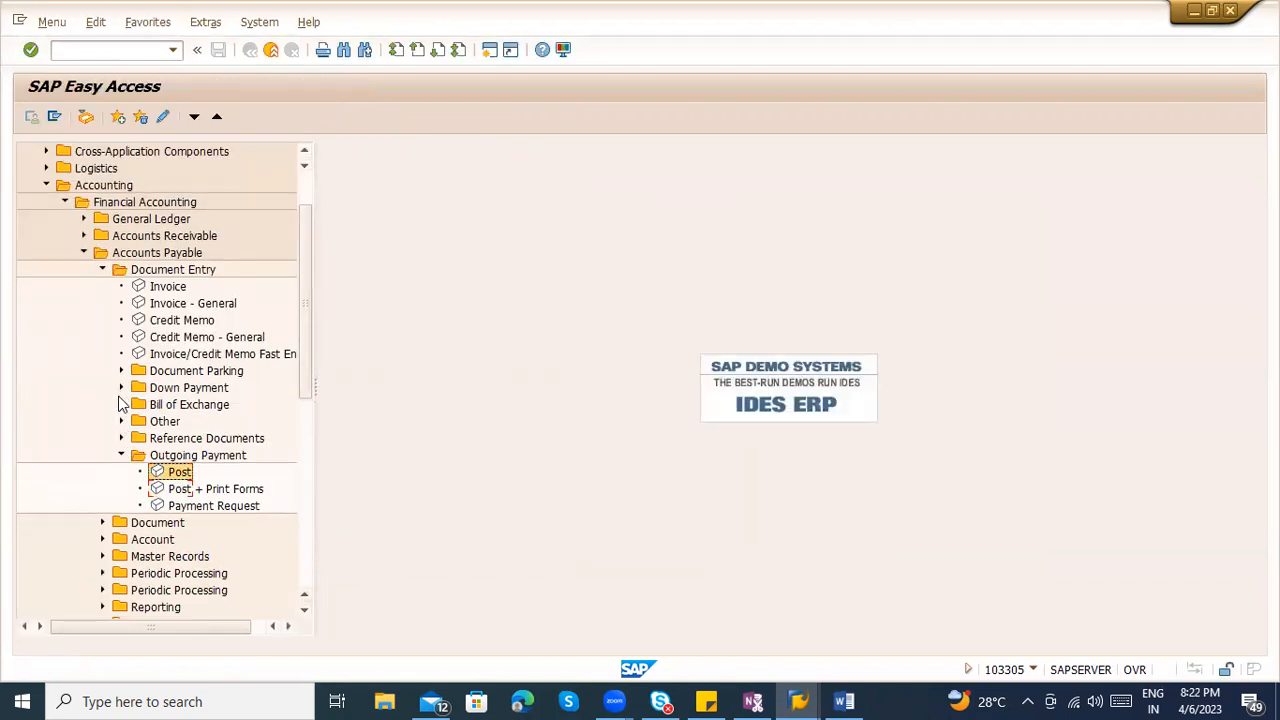
left_click(121, 421)
left_click(121, 421)
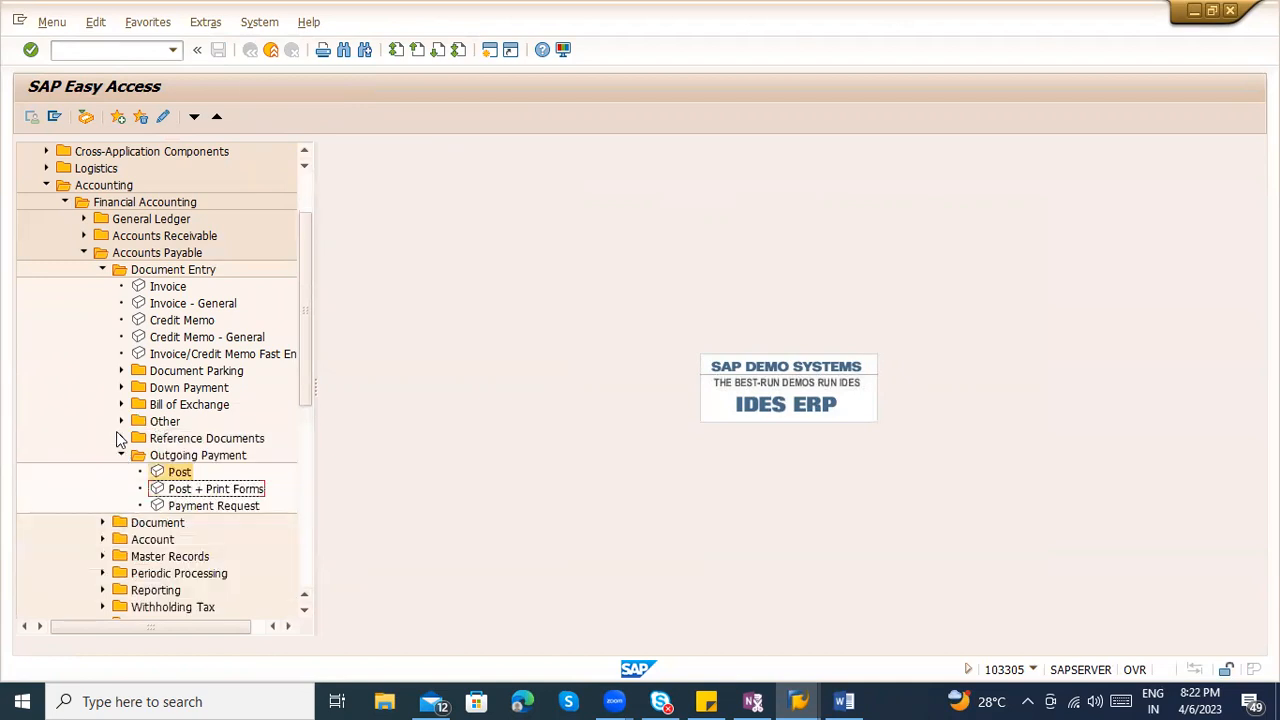
left_click(121, 438)
left_click(121, 440)
scroll(180, 490, "down", 6)
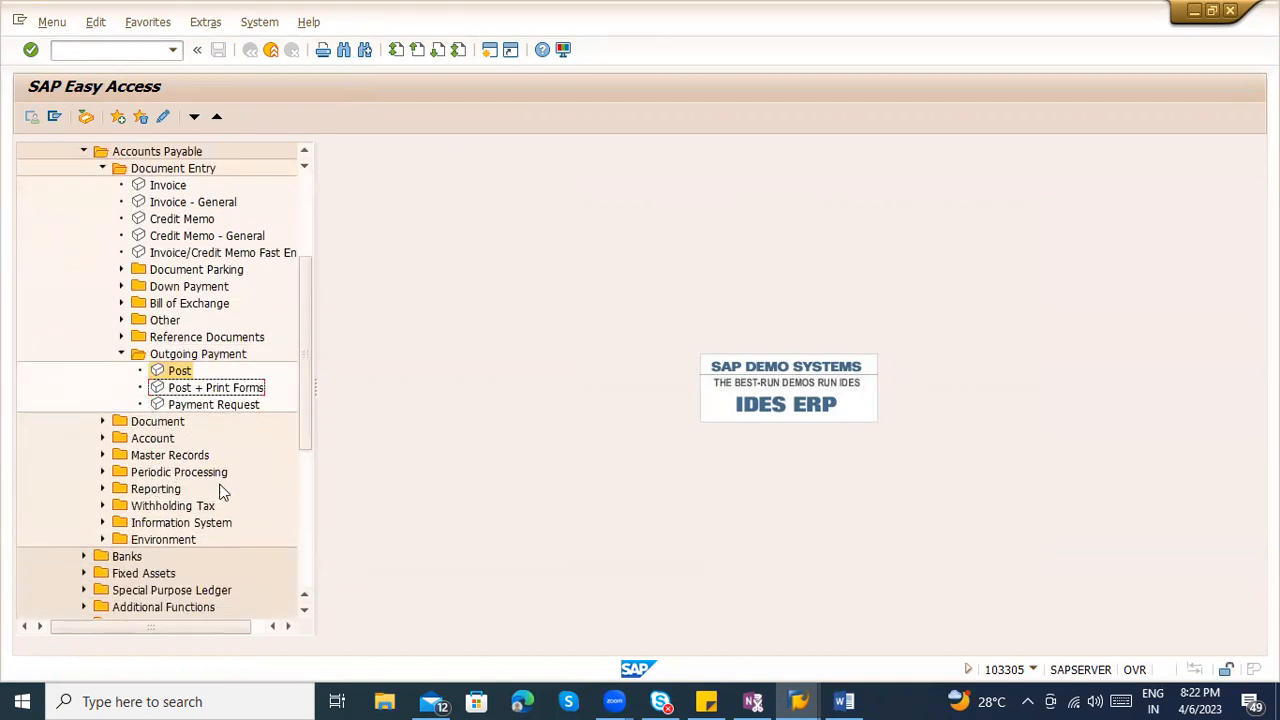
Expand Environment and browse its User Parameters, Current Settings, and Check Information subfolders
left_click(102, 539)
scroll(271, 523, "down", 2)
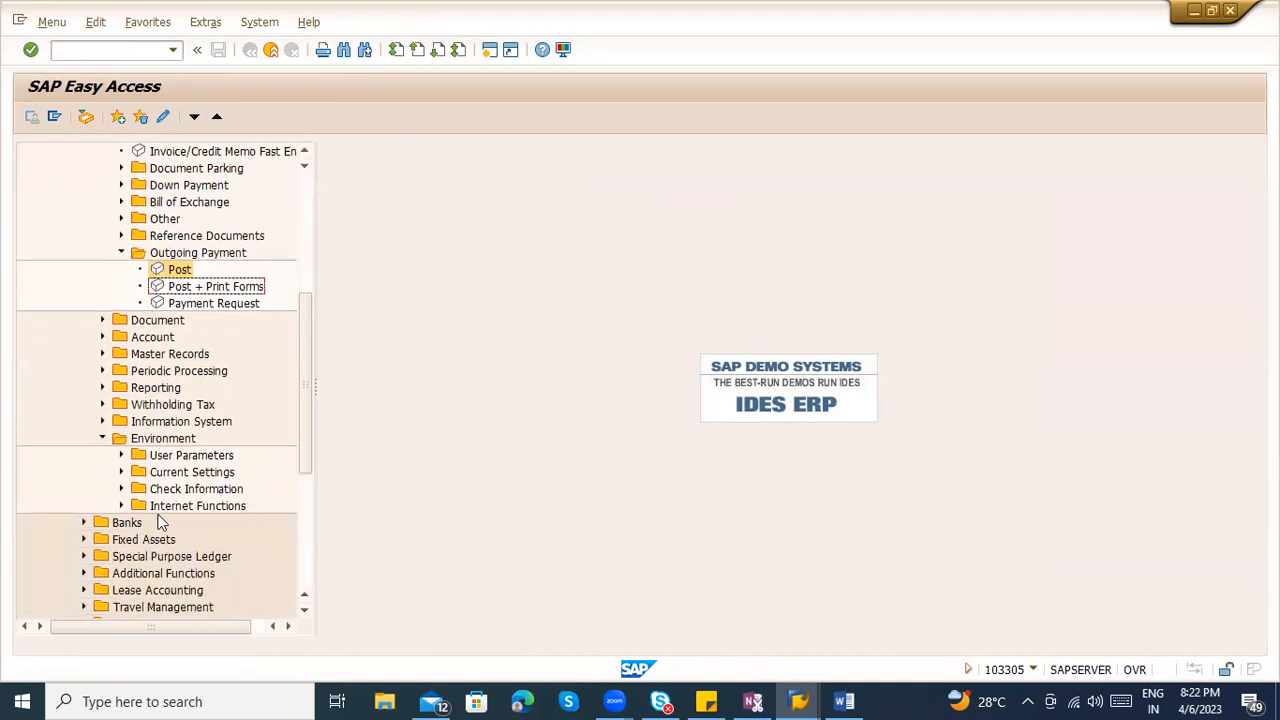
left_click(121, 455)
left_click(121, 455)
left_click(121, 472)
left_click(121, 439)
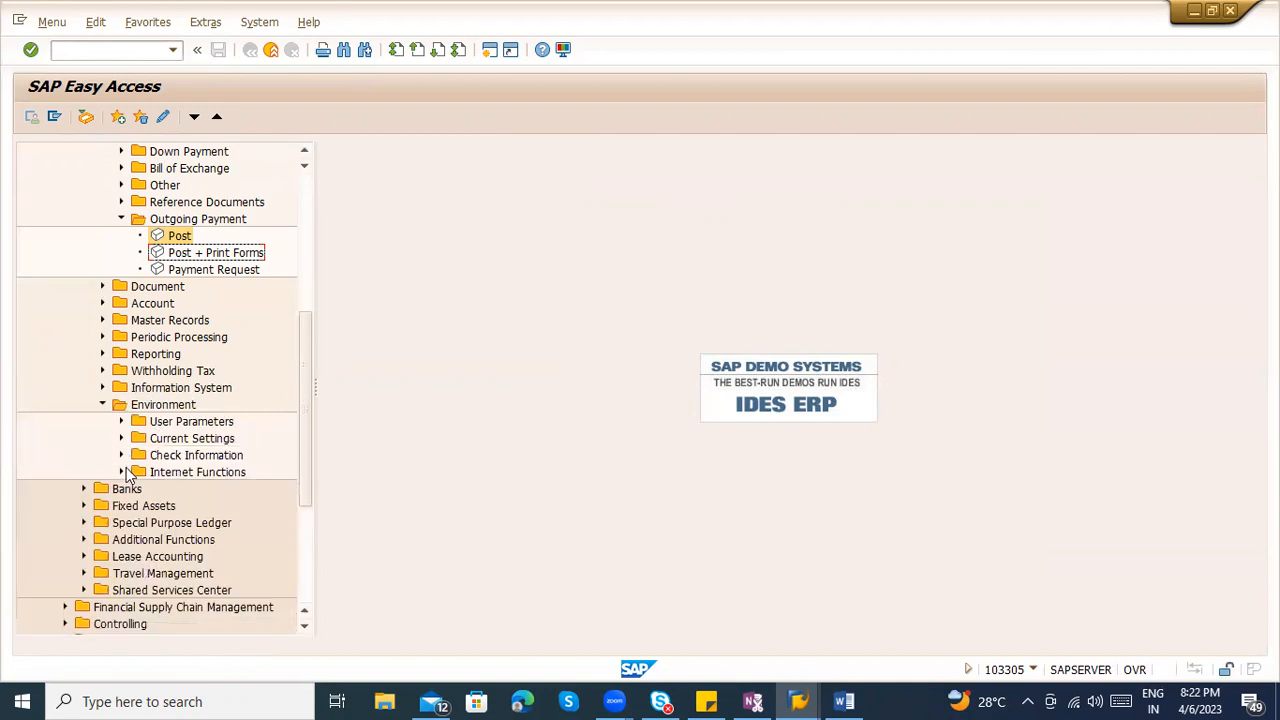
left_click(121, 455)
left_click(140, 472)
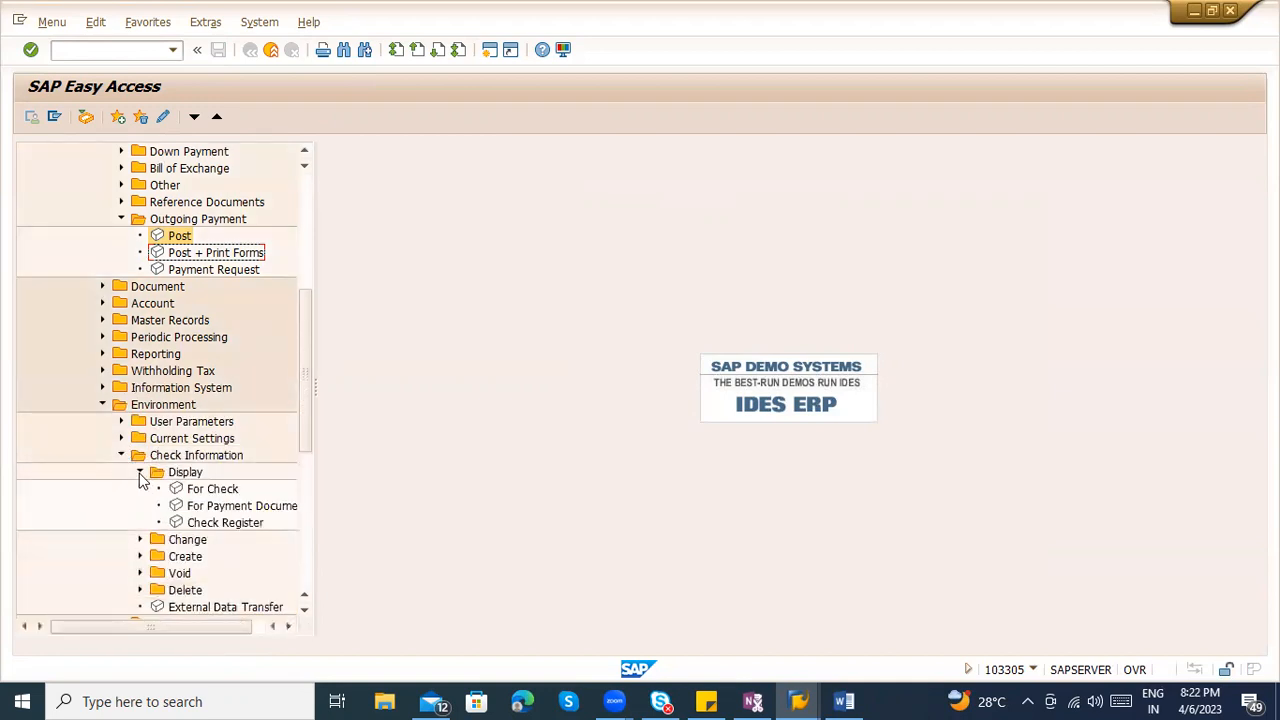
left_click(140, 472)
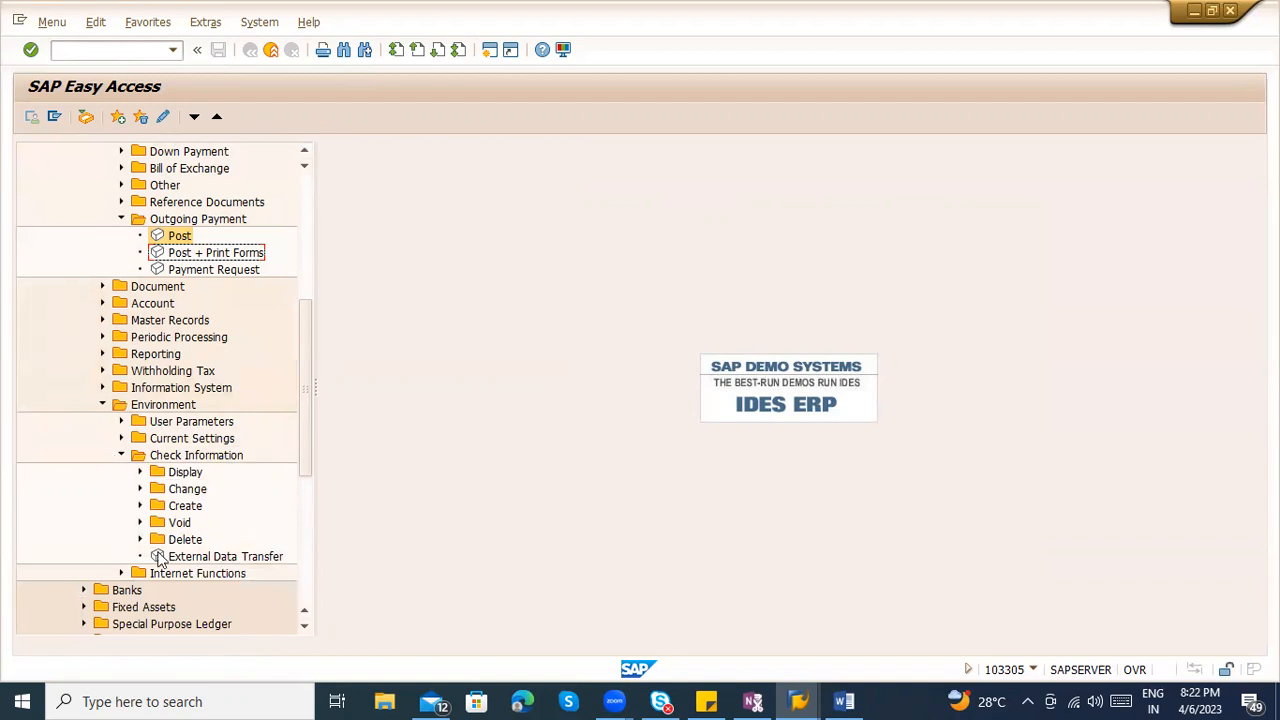
scroll(199, 561, "down", 1)
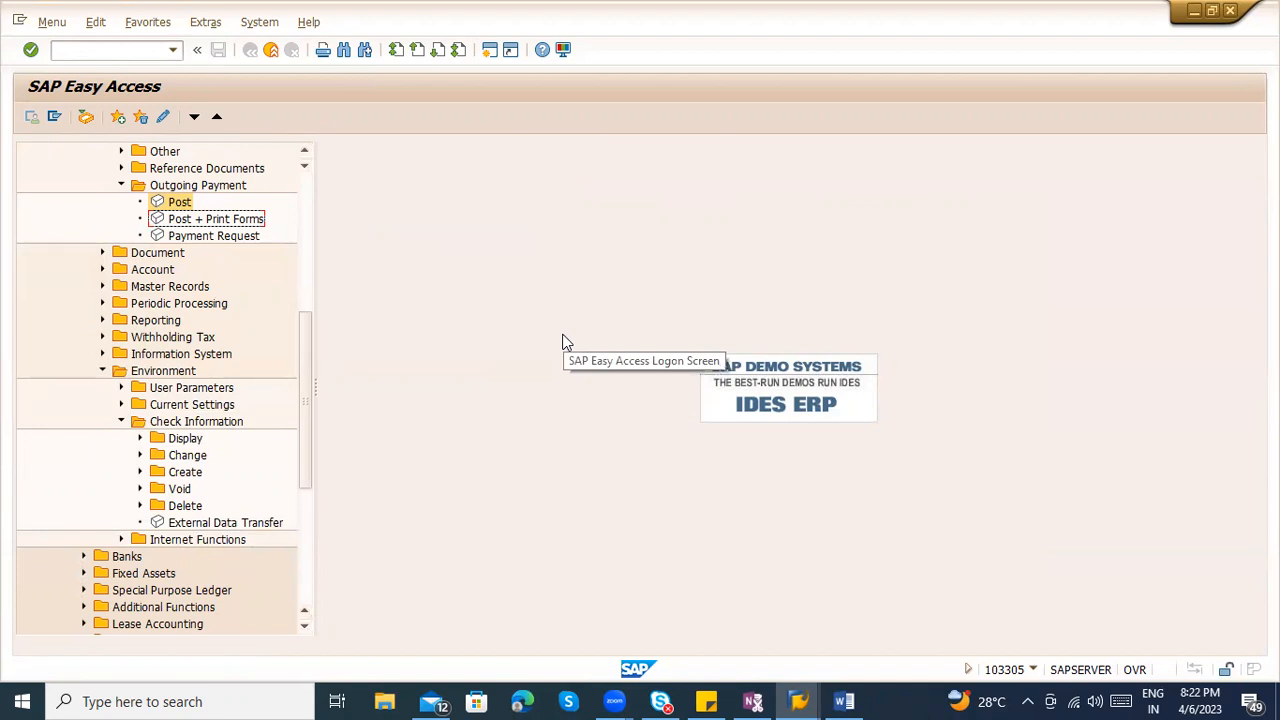
Run the vendor line-item transaction /nfbl1n from the command field
left_click(90, 55)
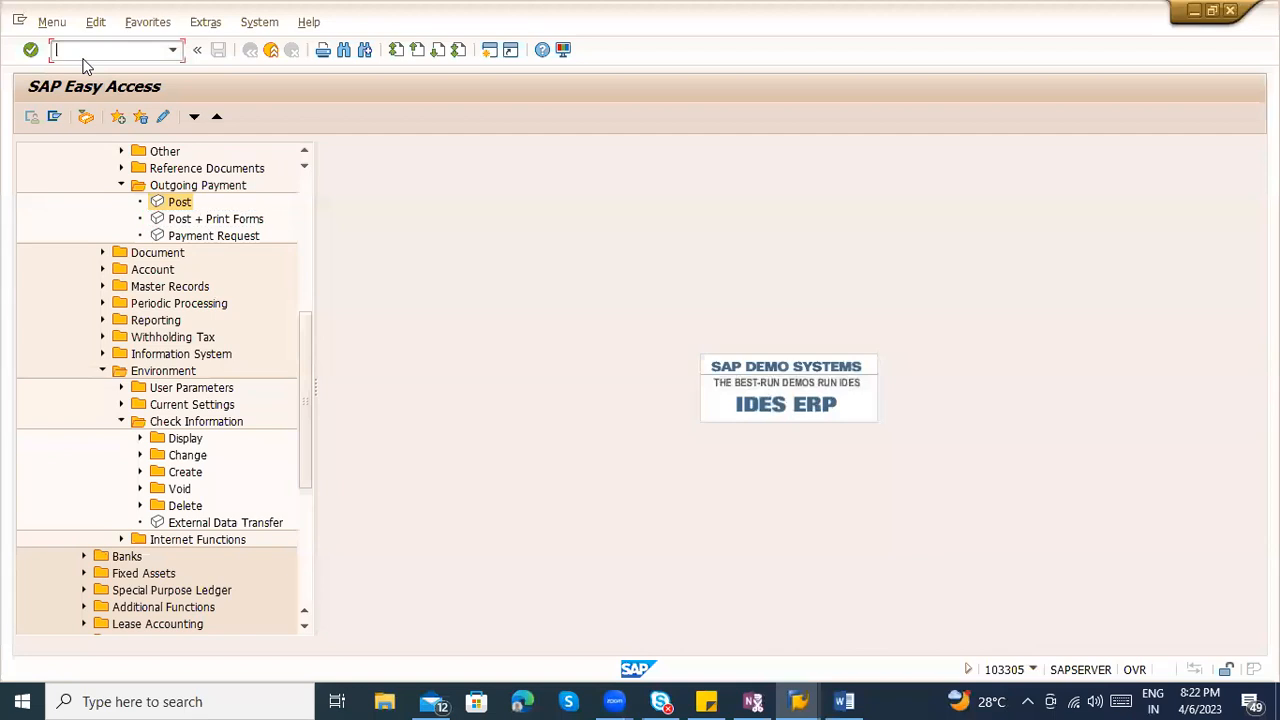
type("/n")
type("fbl1n")
key("Return")
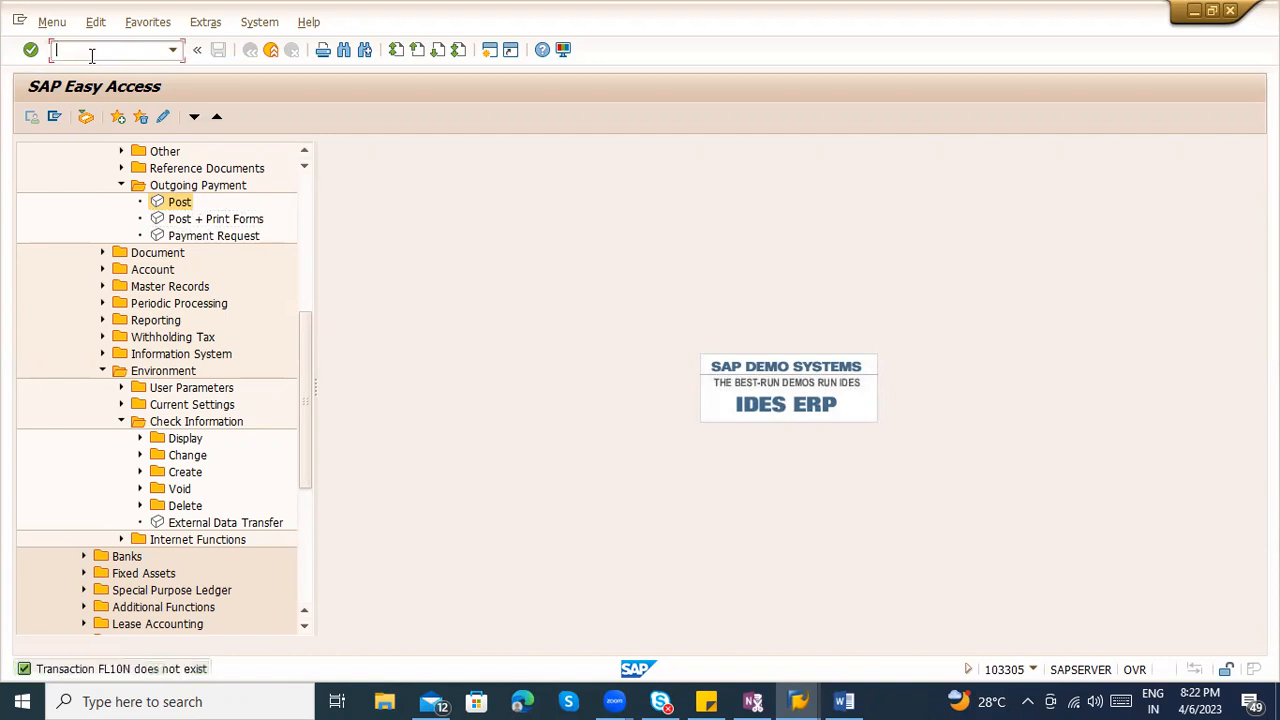
Open SE93 with /nse93 and enter the pattern F* as the transaction code
type("/nse93")
key("Return")
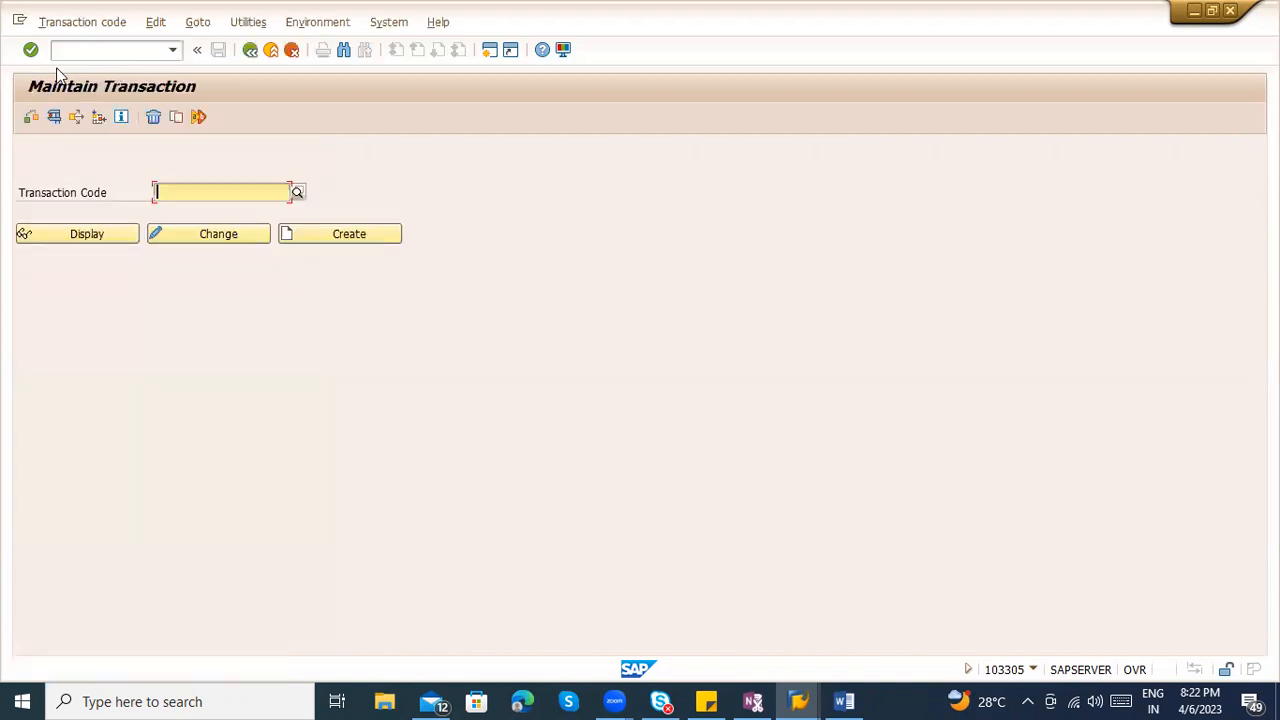
type("F")
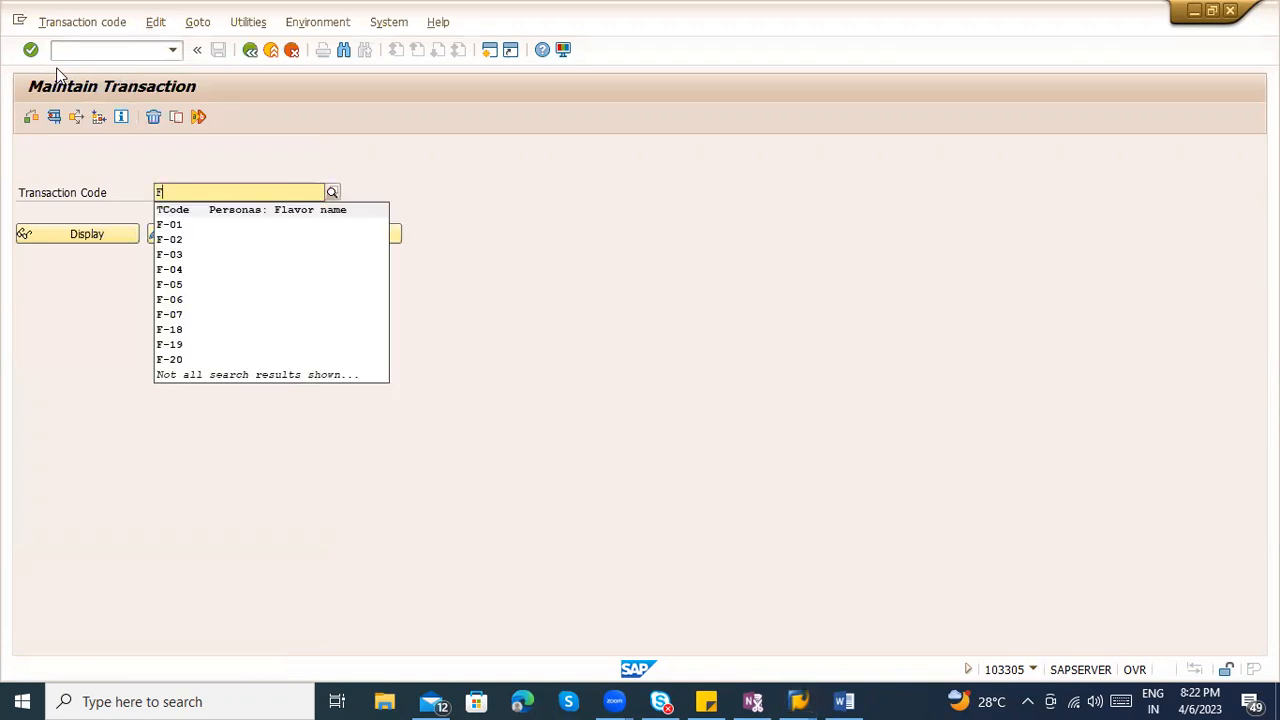
type("L")
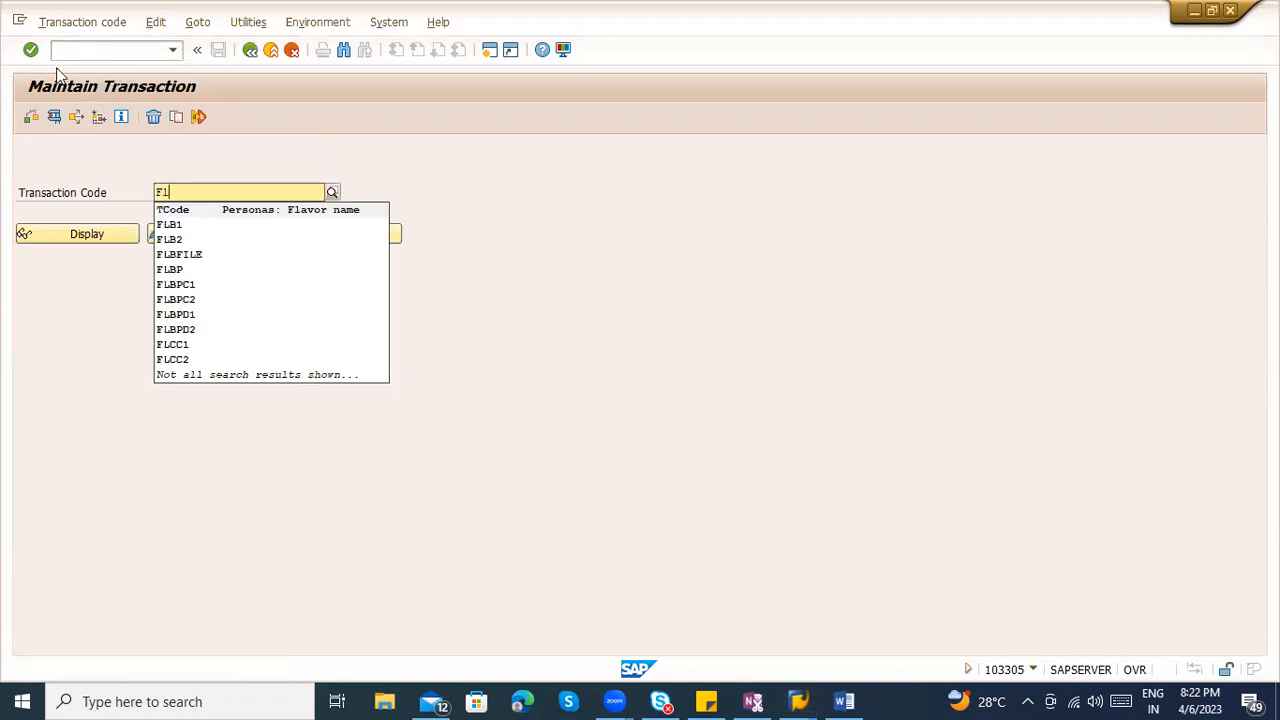
key("BackSpace")
type("10")
type("1")
key("BackSpace")
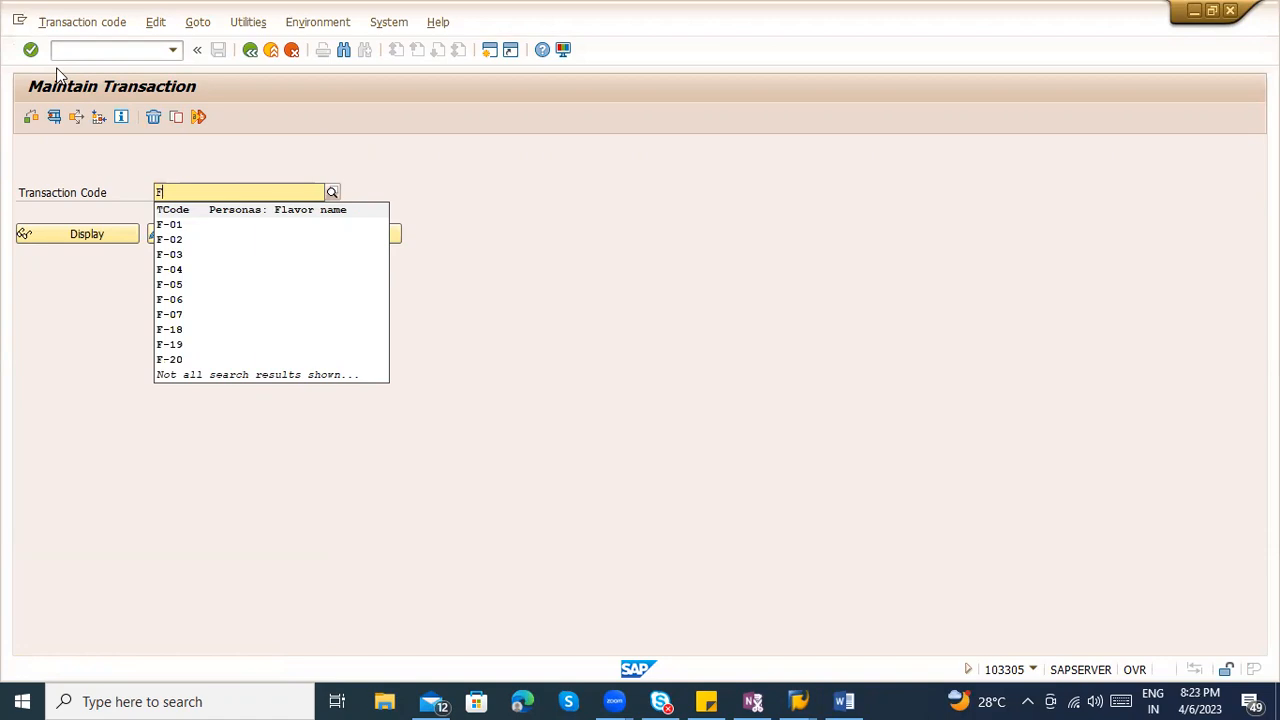
type("*")
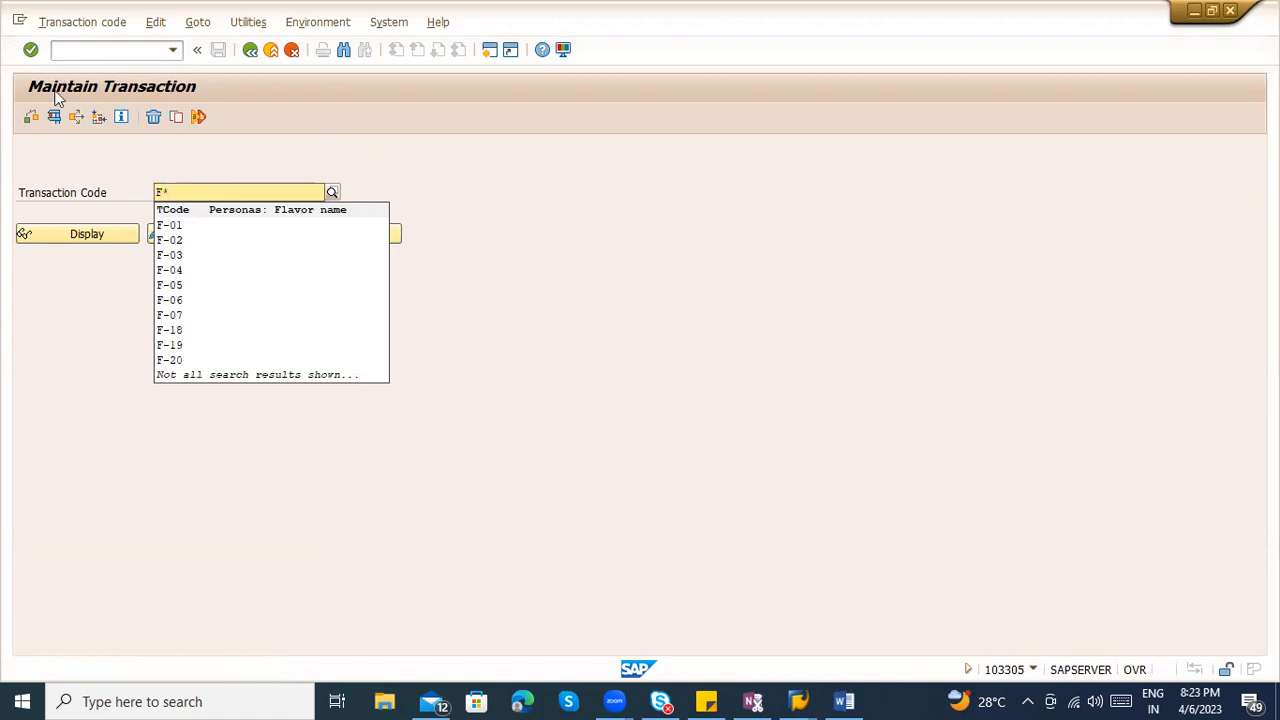
List all F* transactions and search the list for 'open' and 'report'
left_click(332, 192)
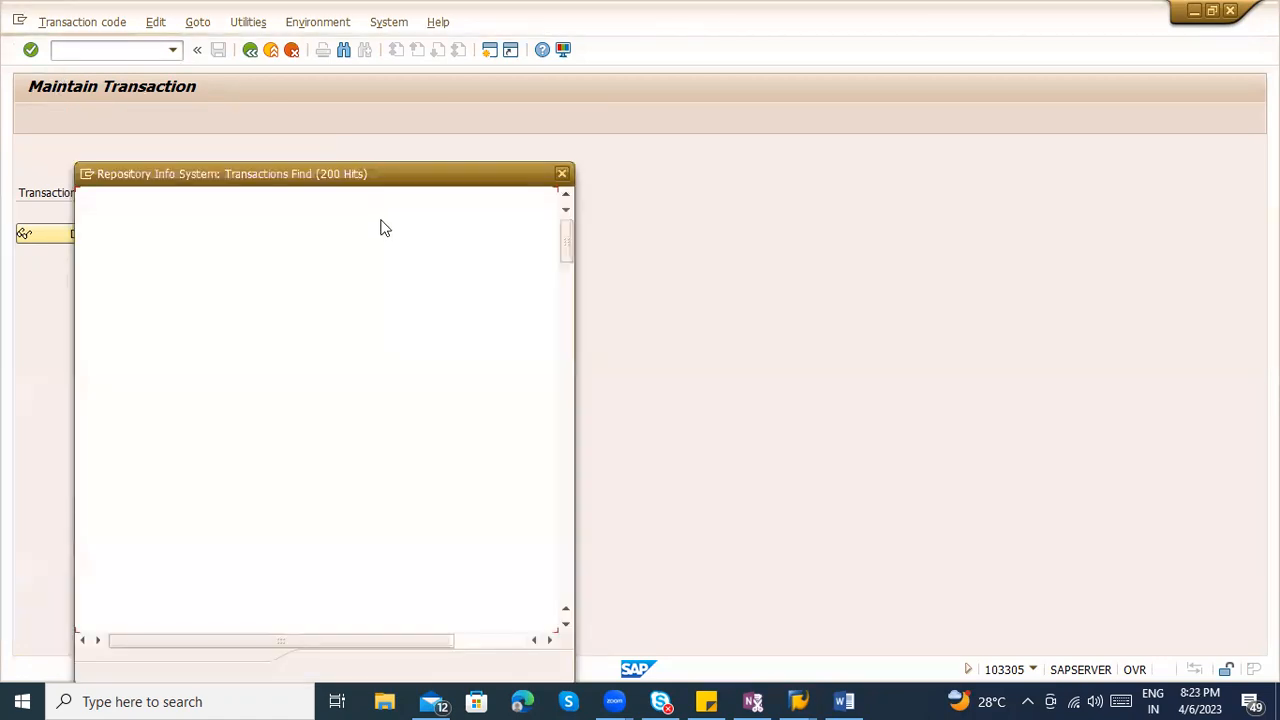
key("ctrl+f")
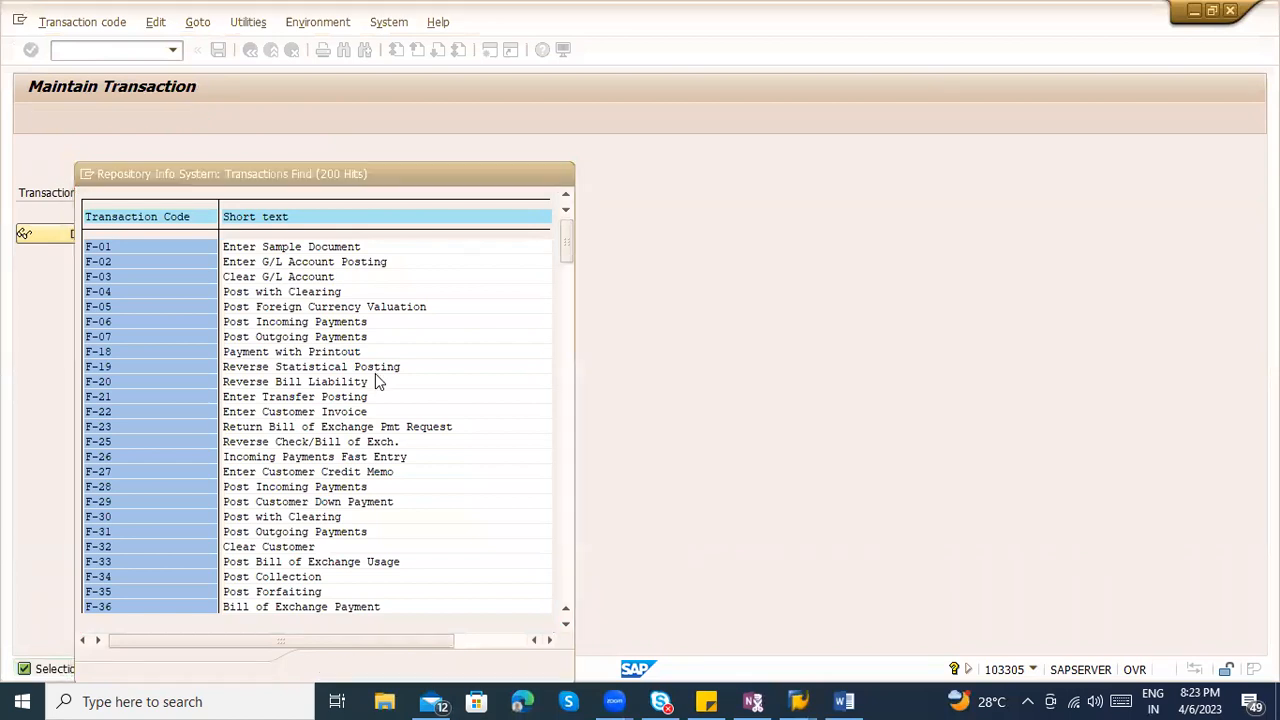
type("open")
key("Return")
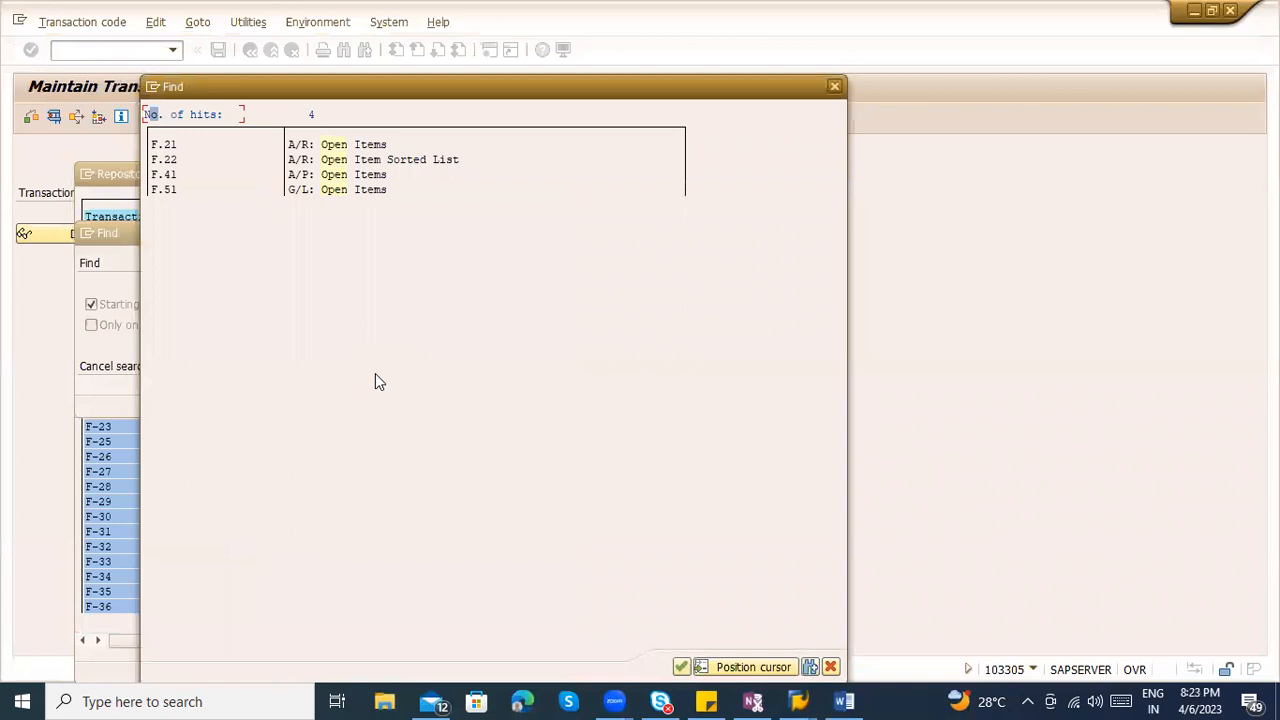
key("Escape")
key("Delete")
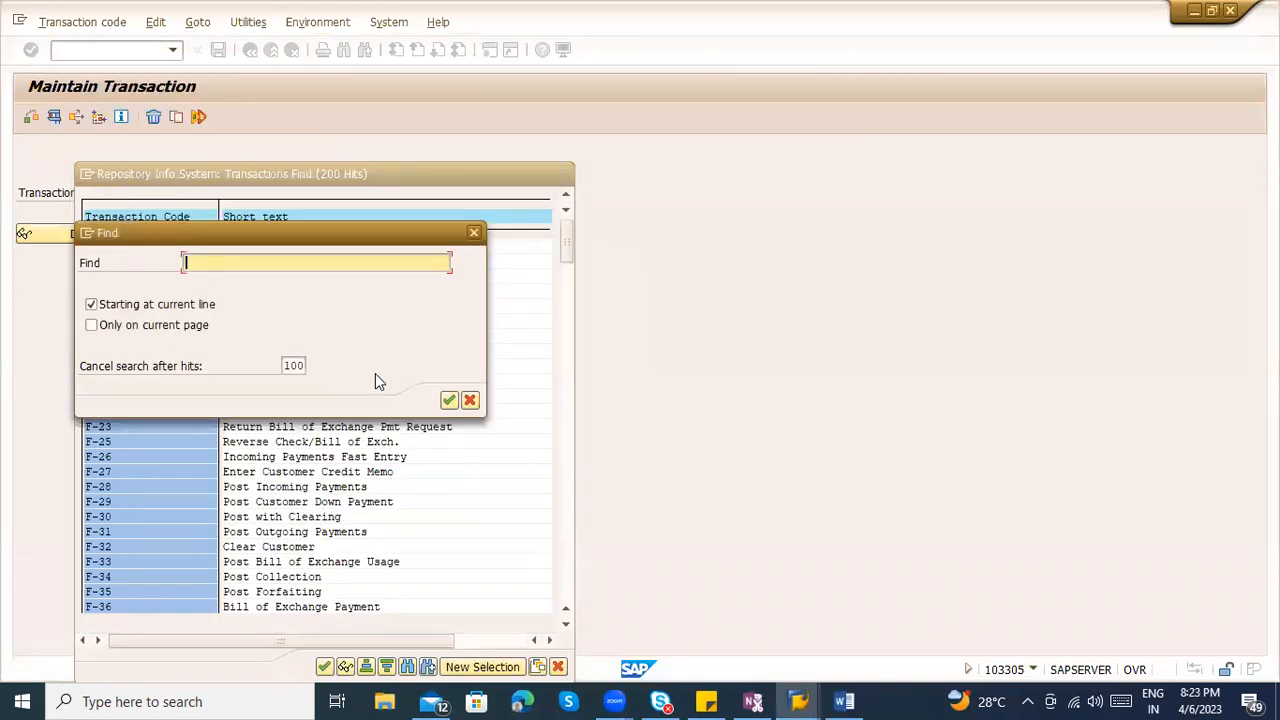
type("report")
key("Return")
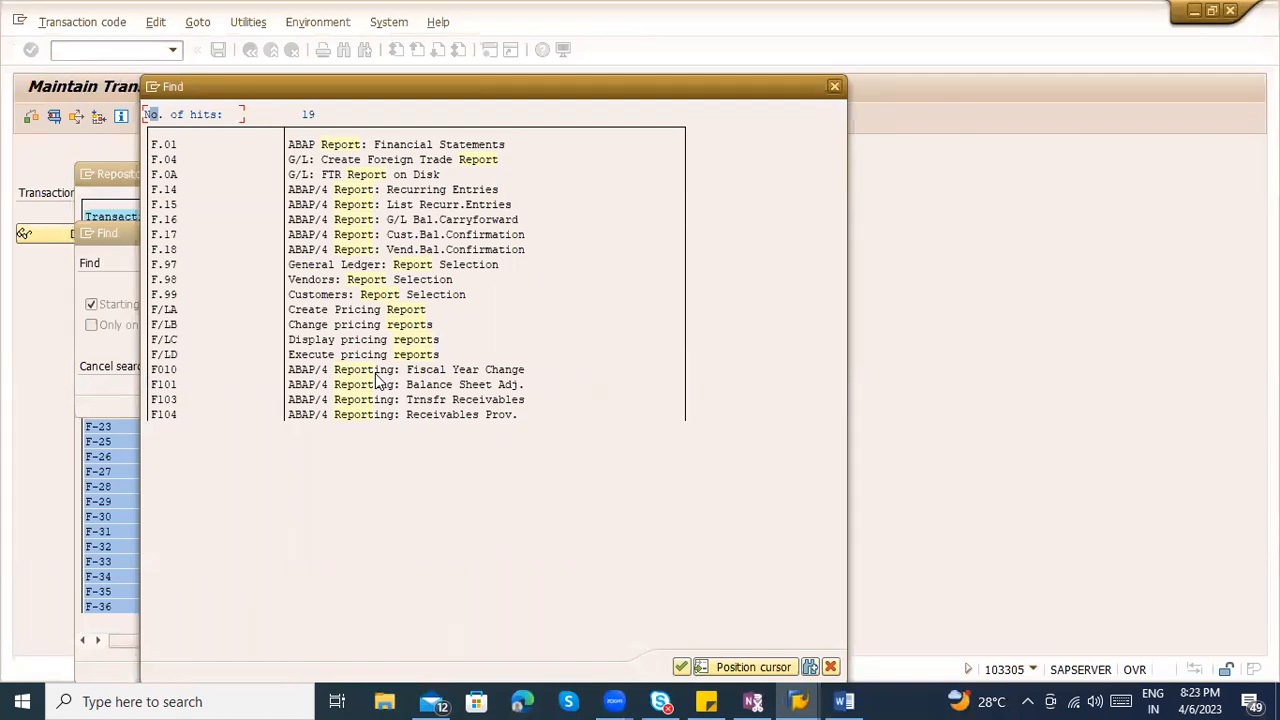
key("Escape")
key("Escape")
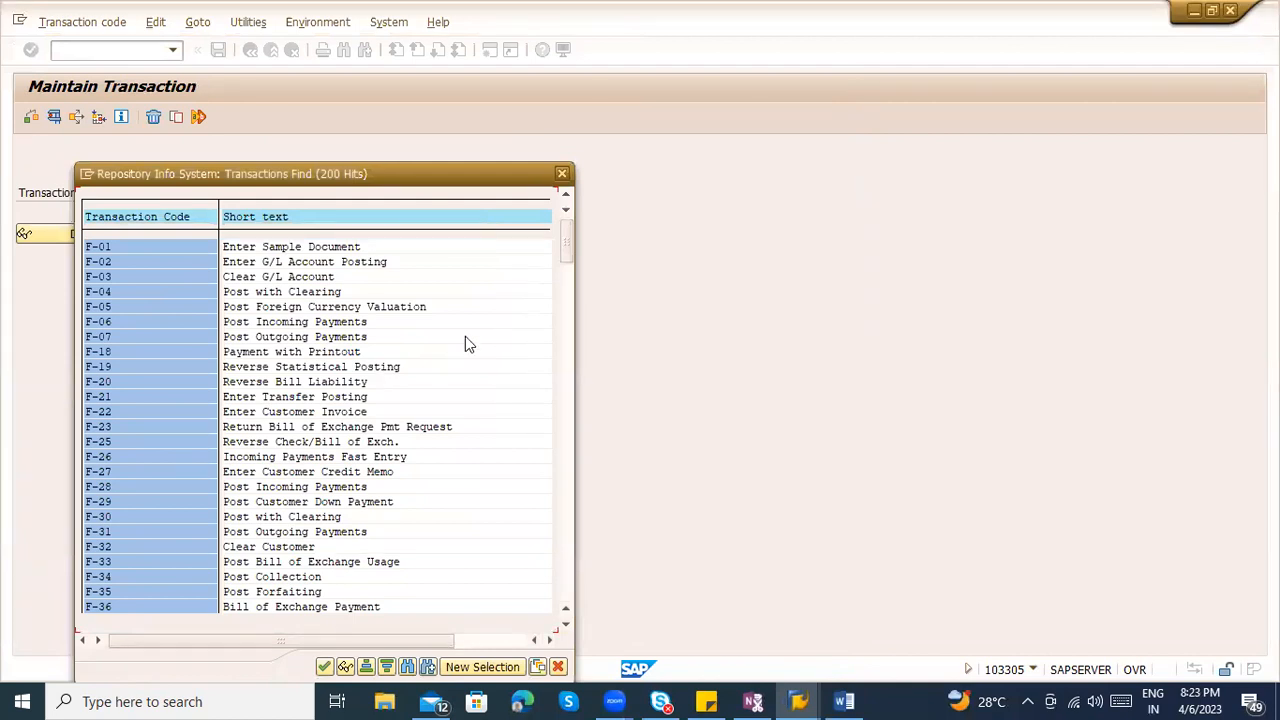
Page through the transaction list, close it, and return to the Easy Access menu
scroll(559, 361, "down", 1)
left_click(568, 313)
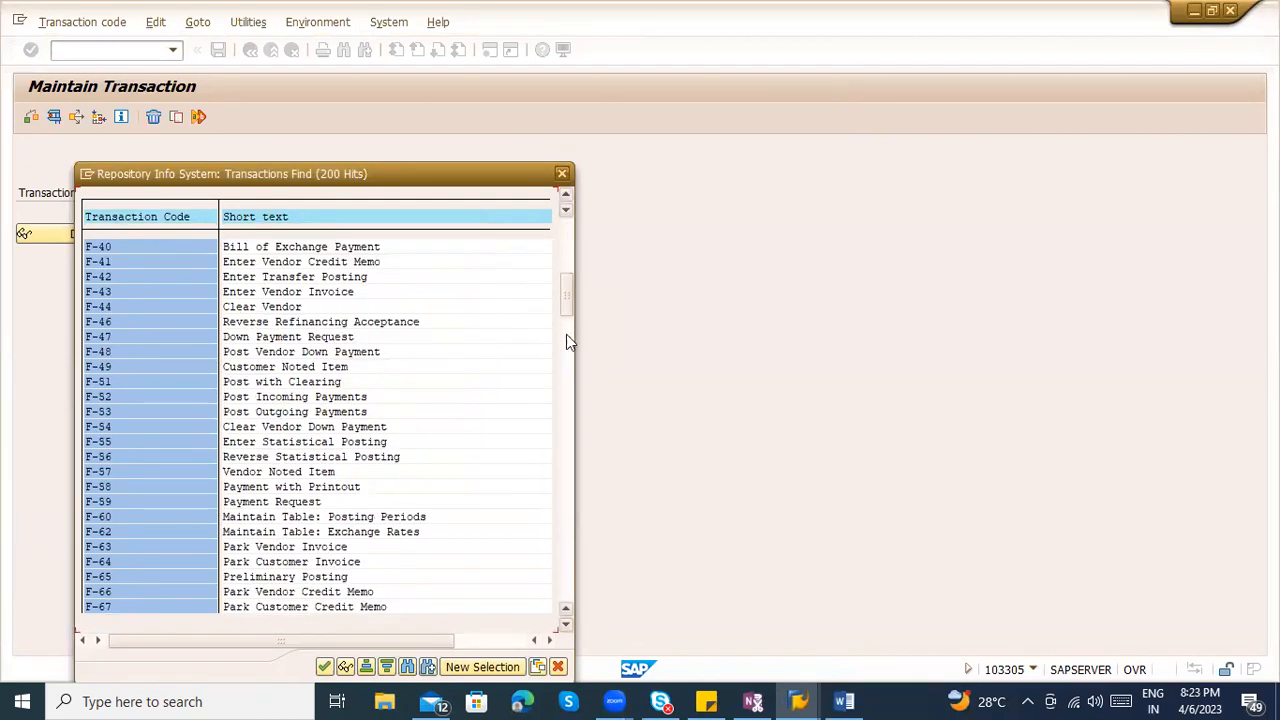
left_click(565, 392)
left_click(565, 392)
key("Escape")
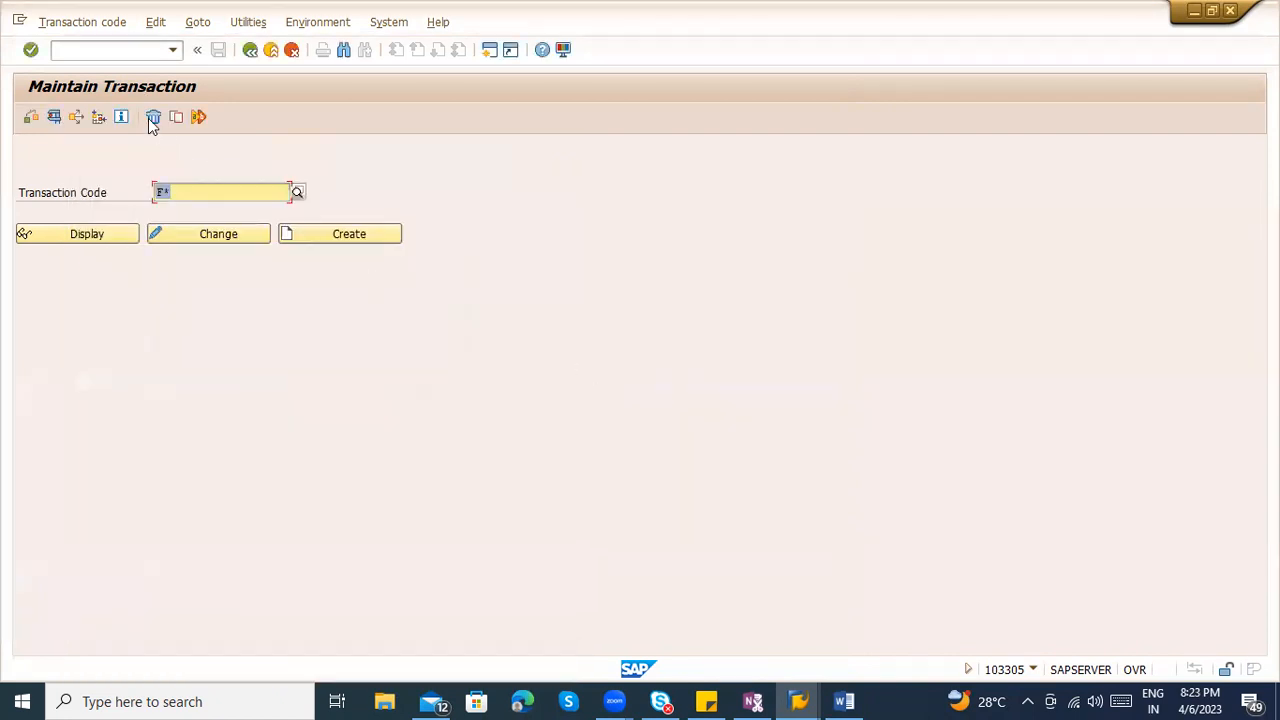
left_click(245, 52)
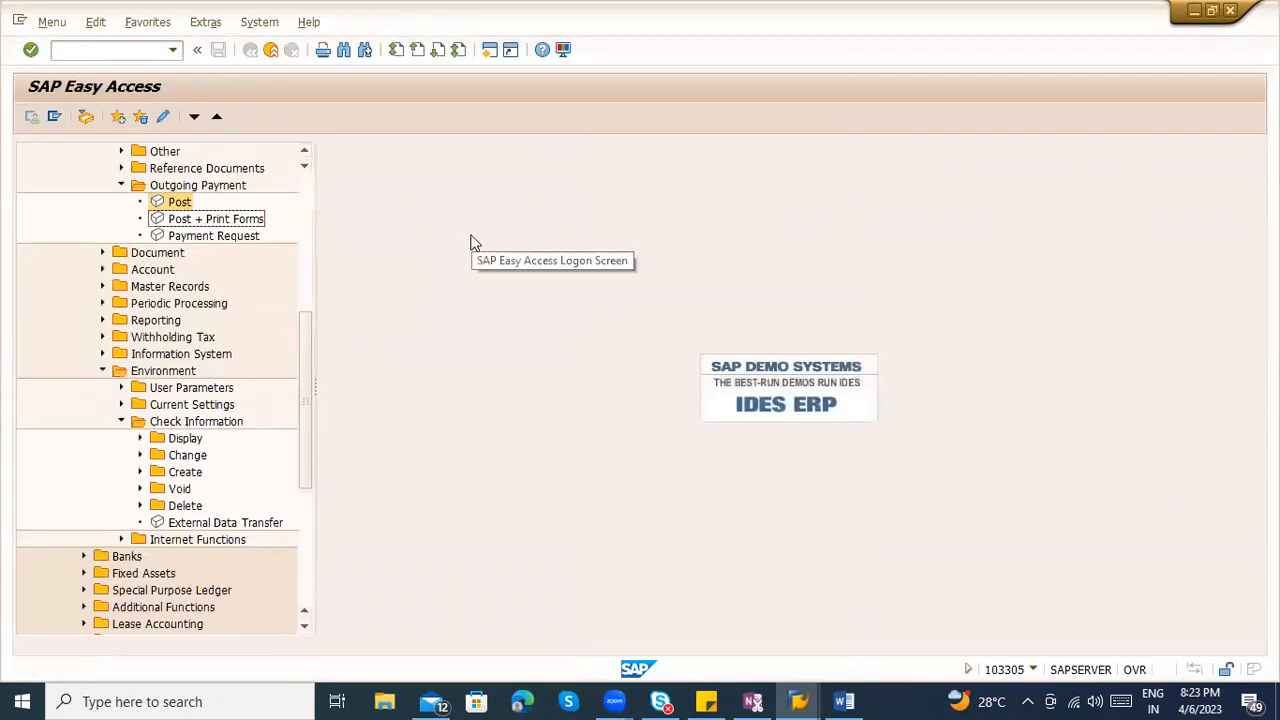
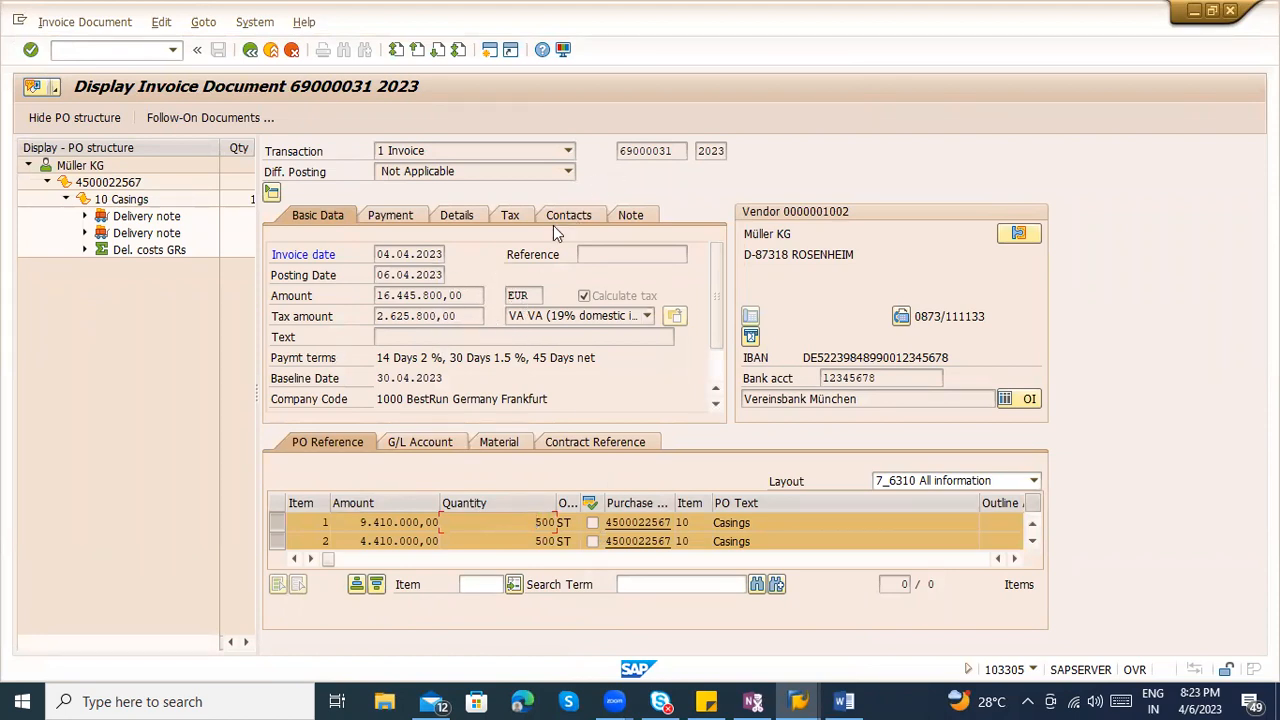
Highlight invoice 69000031's tax amount 2.625.800,00 and item 2's 4.410.000,00 amount
left_click_drag(460, 316, 366, 315)
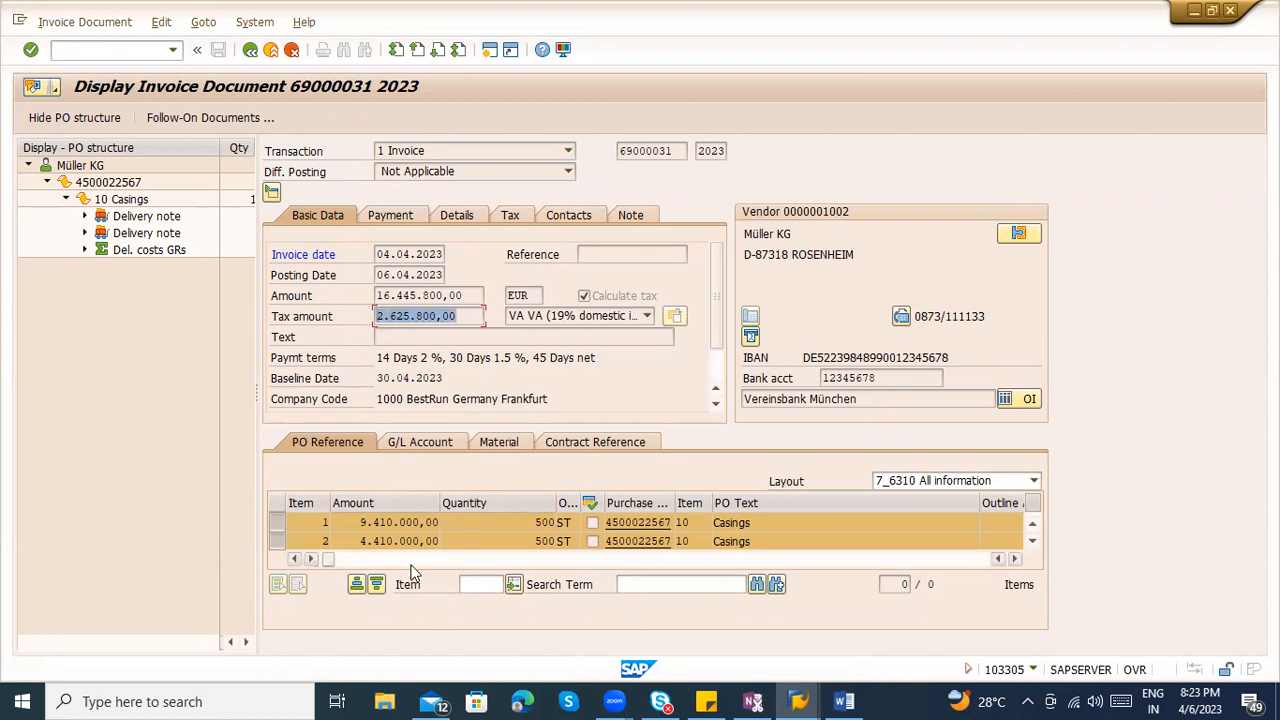
left_click_drag(358, 541, 458, 541)
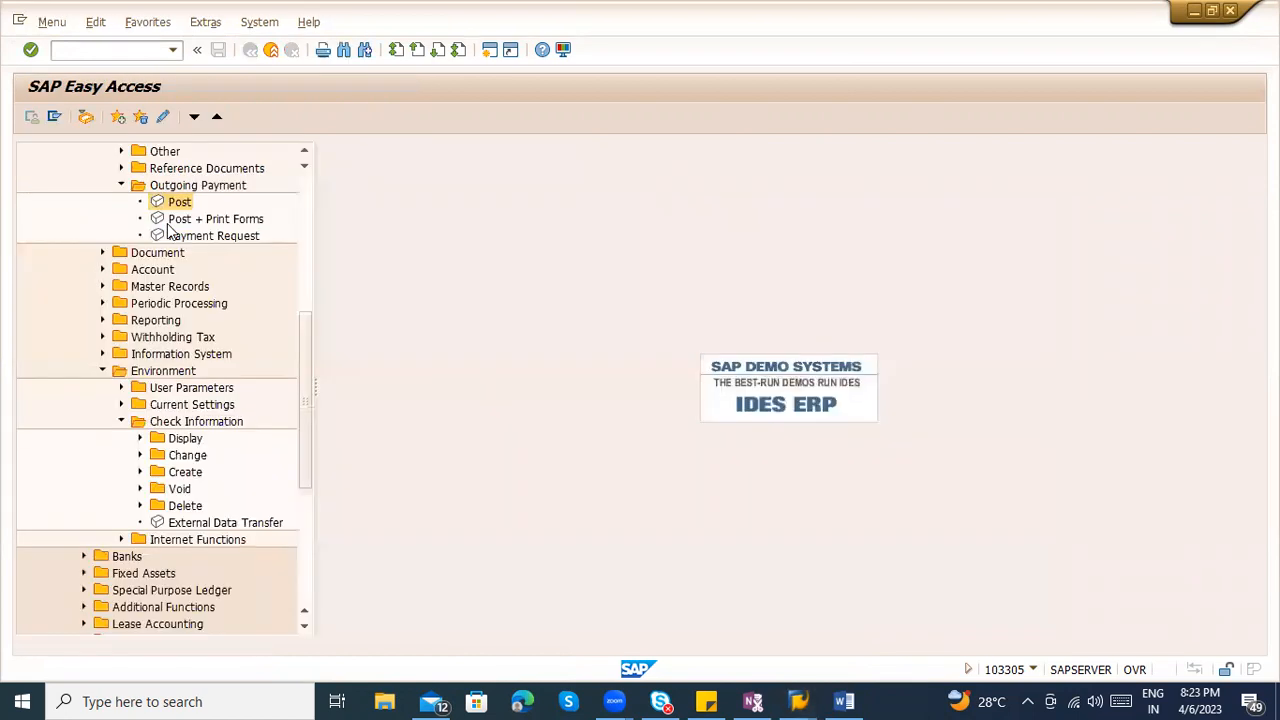
left_click(104, 55)
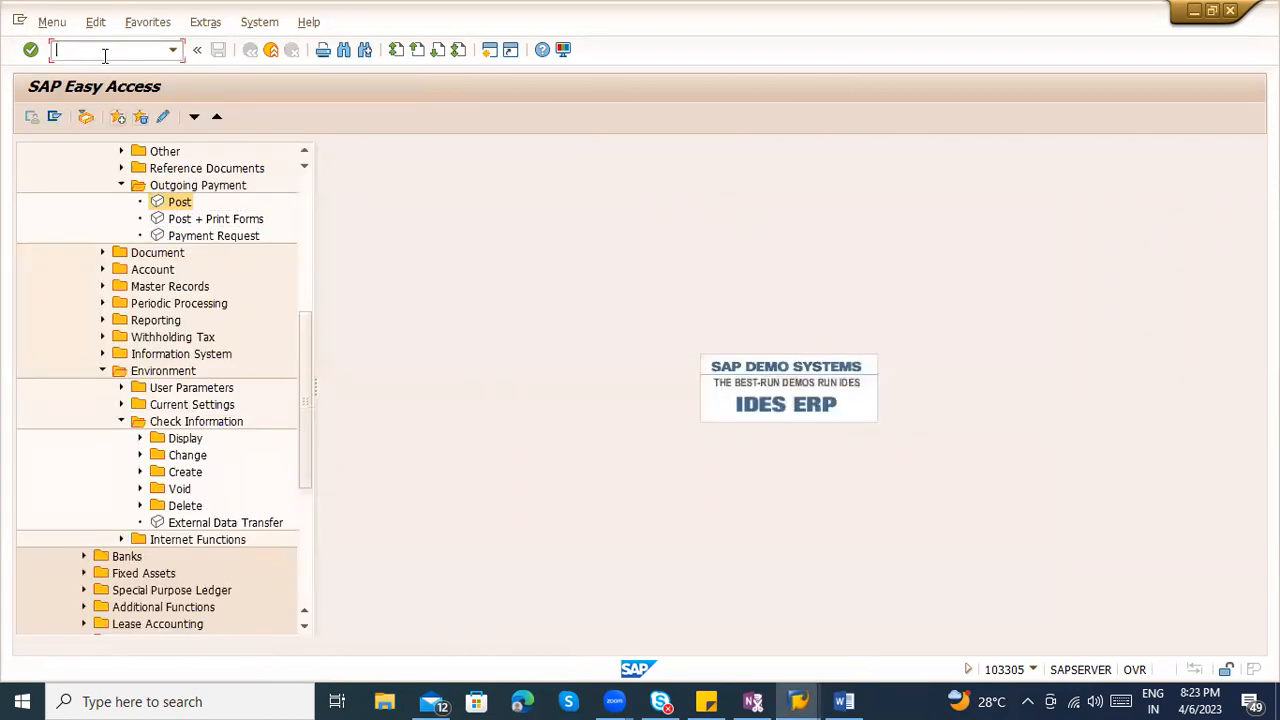
type("/")
type("n")
type("mrb")
type("mr8m")
key("Return")
left_click(169, 255)
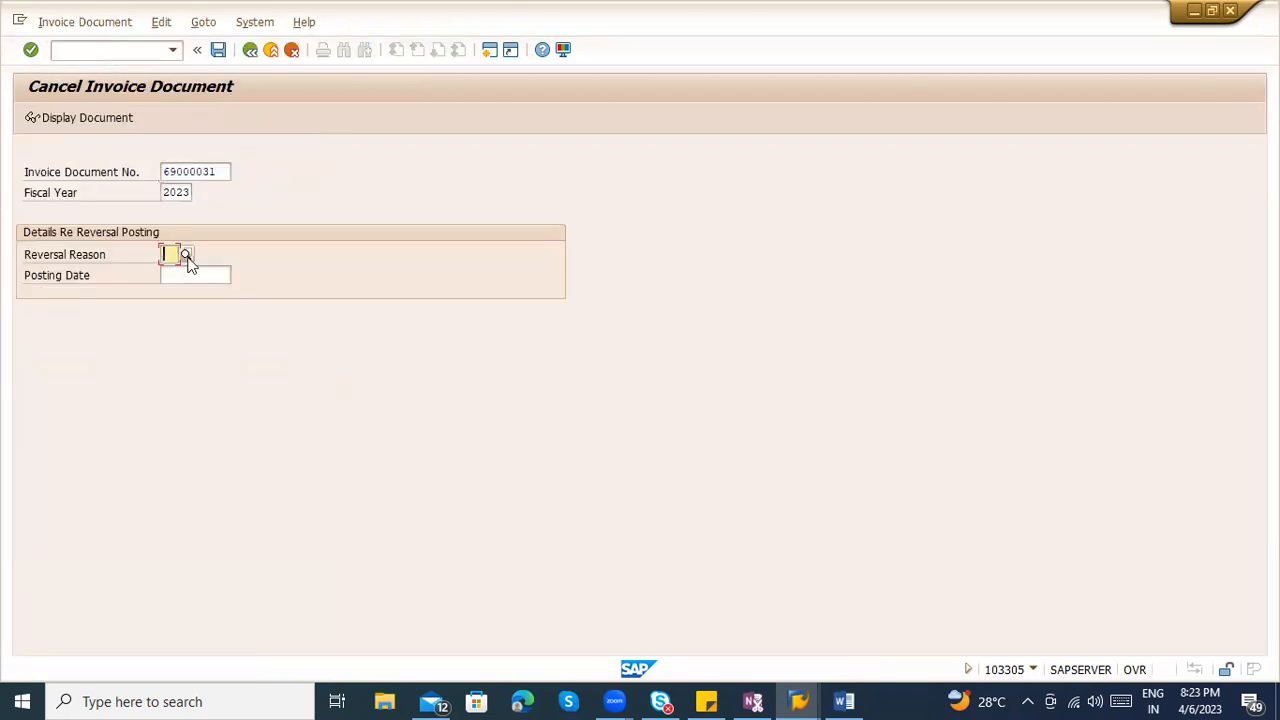
left_click(126, 48)
type("/nmrbr")
key("Return")
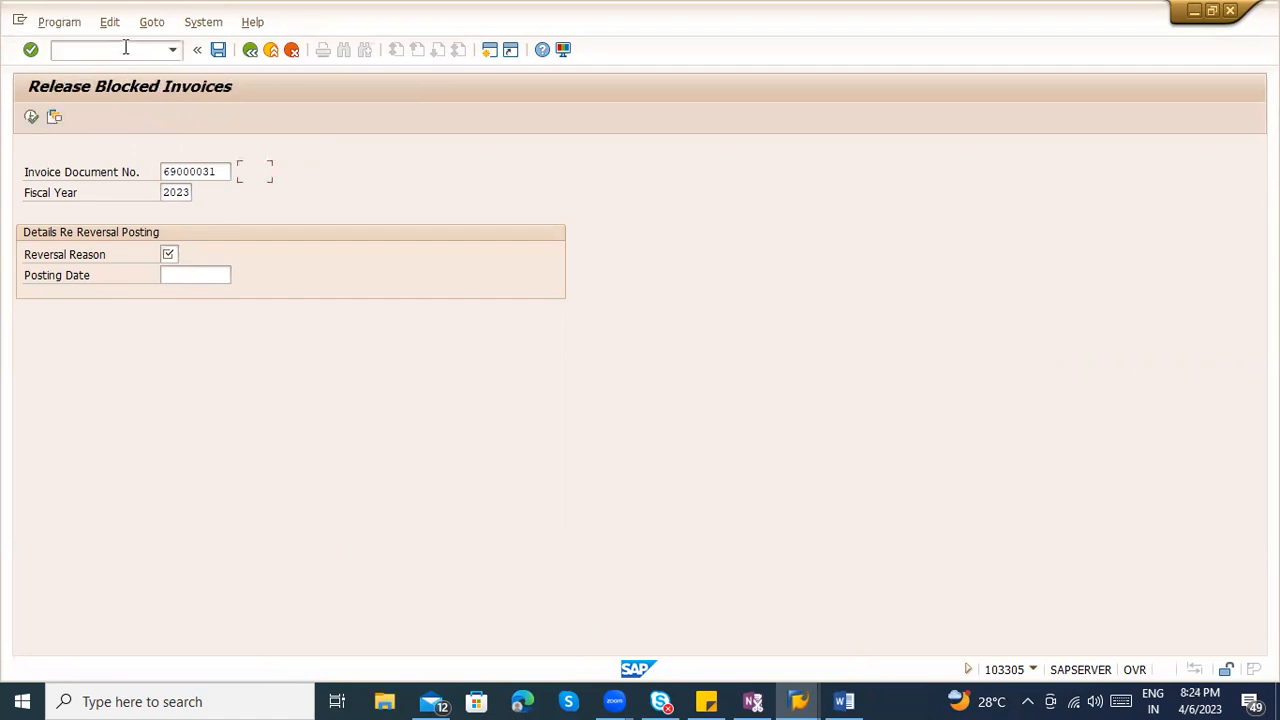
left_click(31, 116)
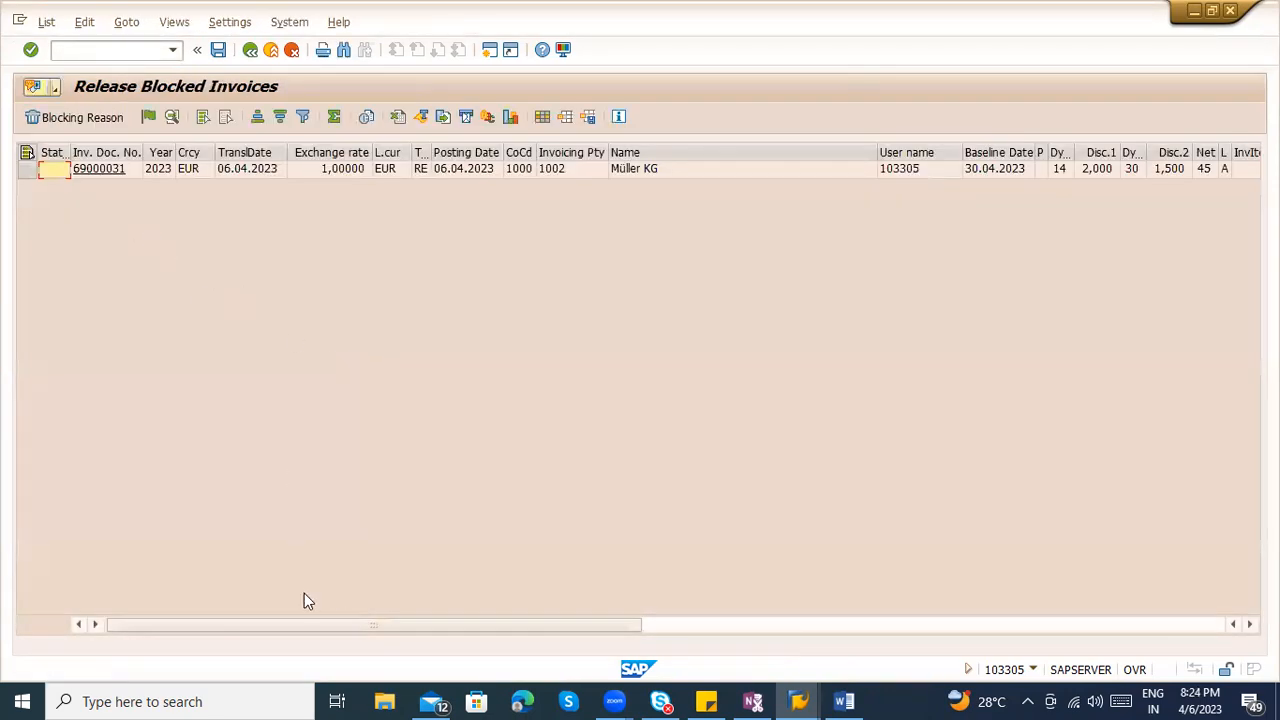
left_click_drag(290, 626, 1080, 631)
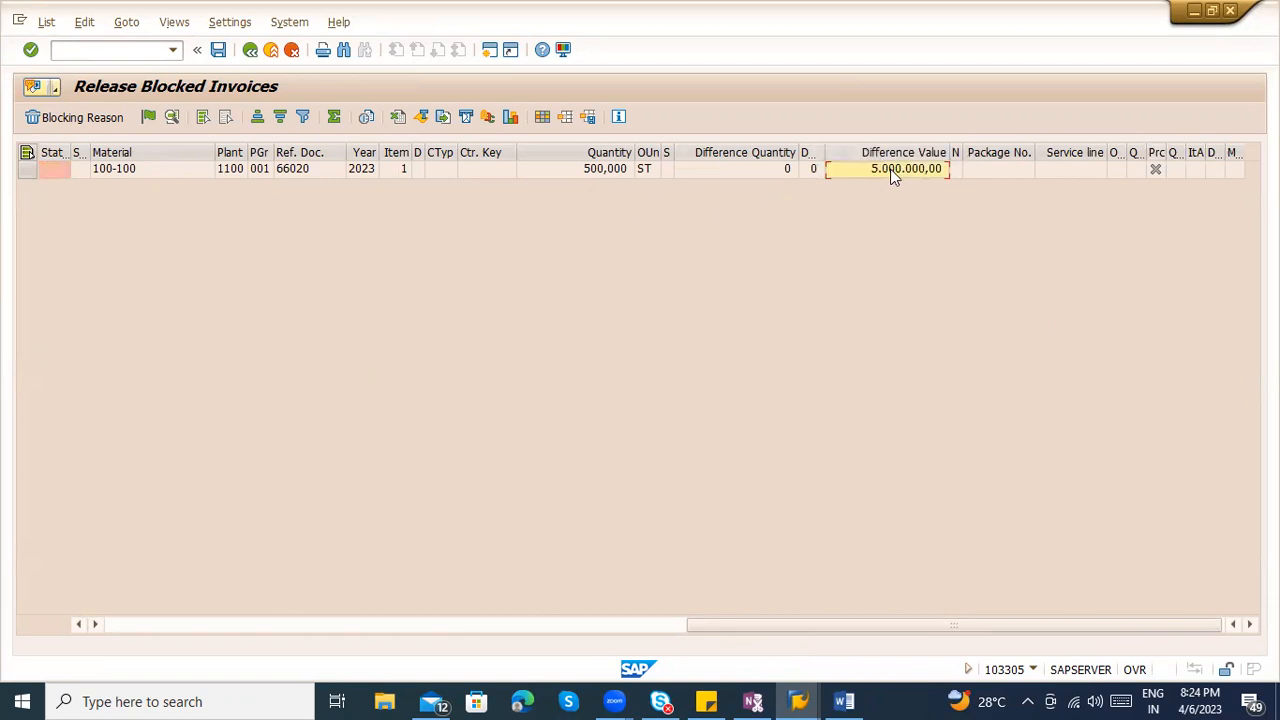
left_click(26, 169)
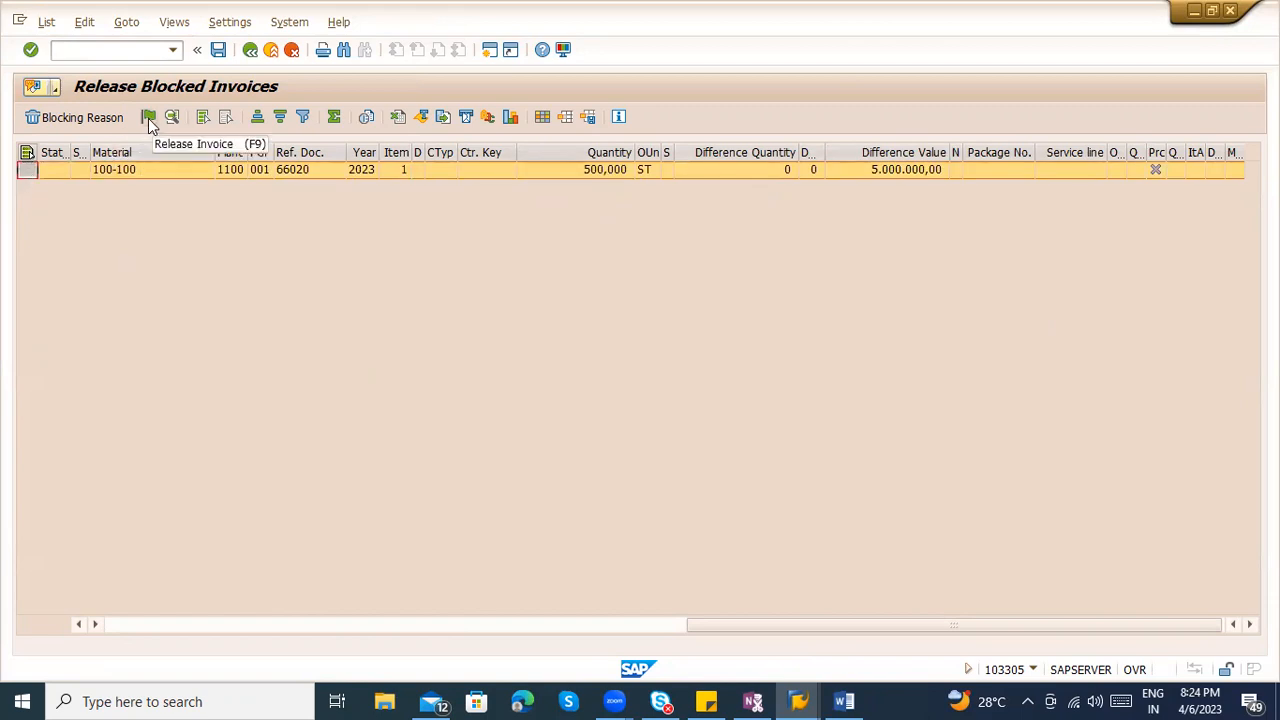
left_click(250, 49)
left_click(250, 49)
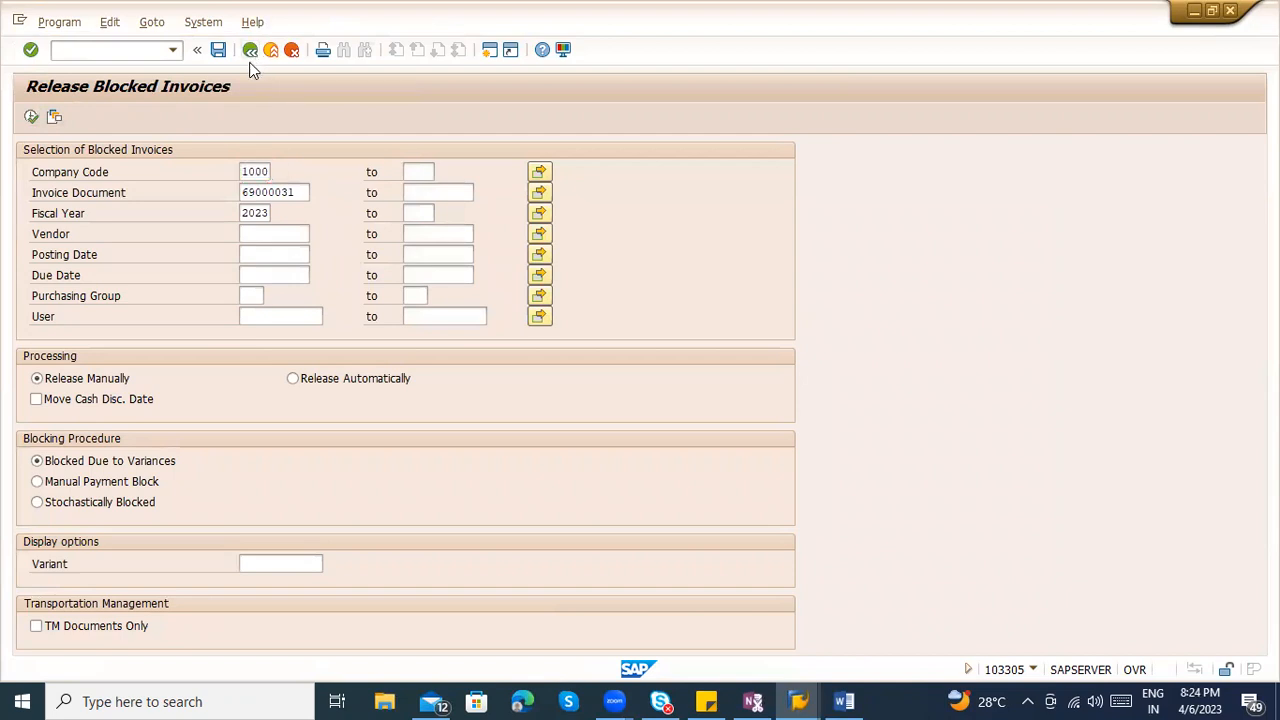
left_click(108, 51)
type("mr8m")
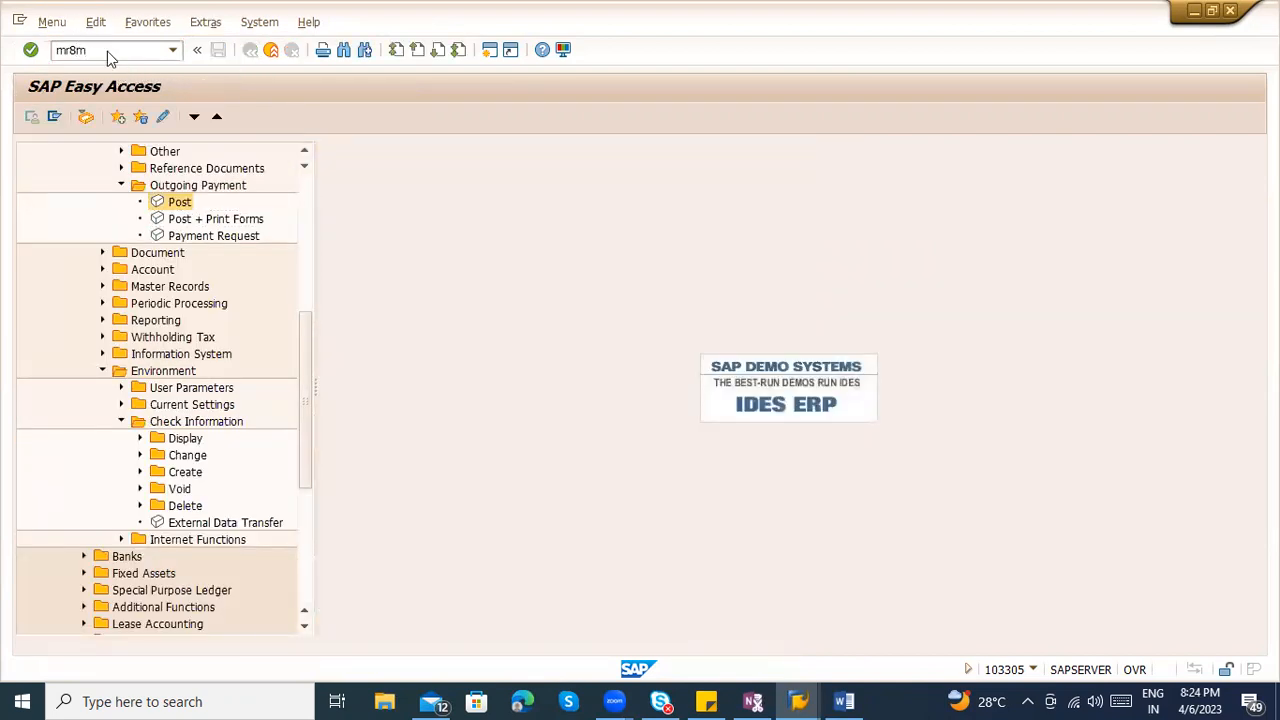
key("Return")
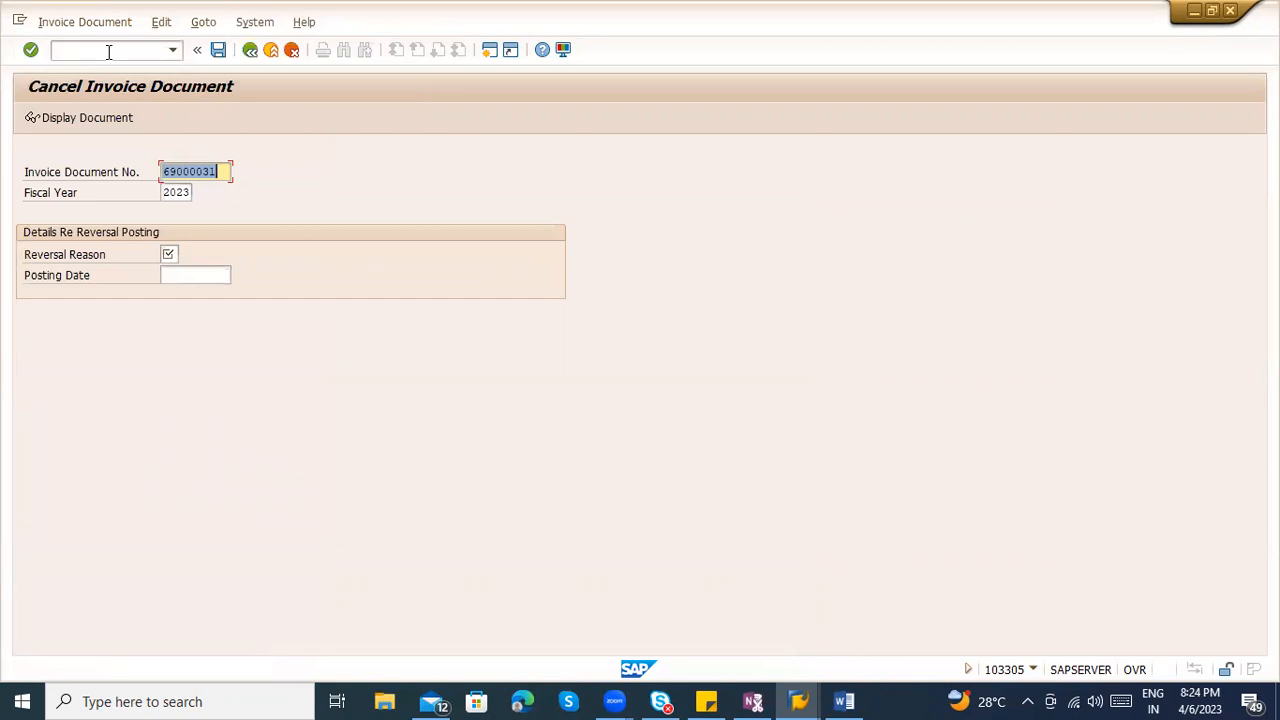
left_click(252, 52)
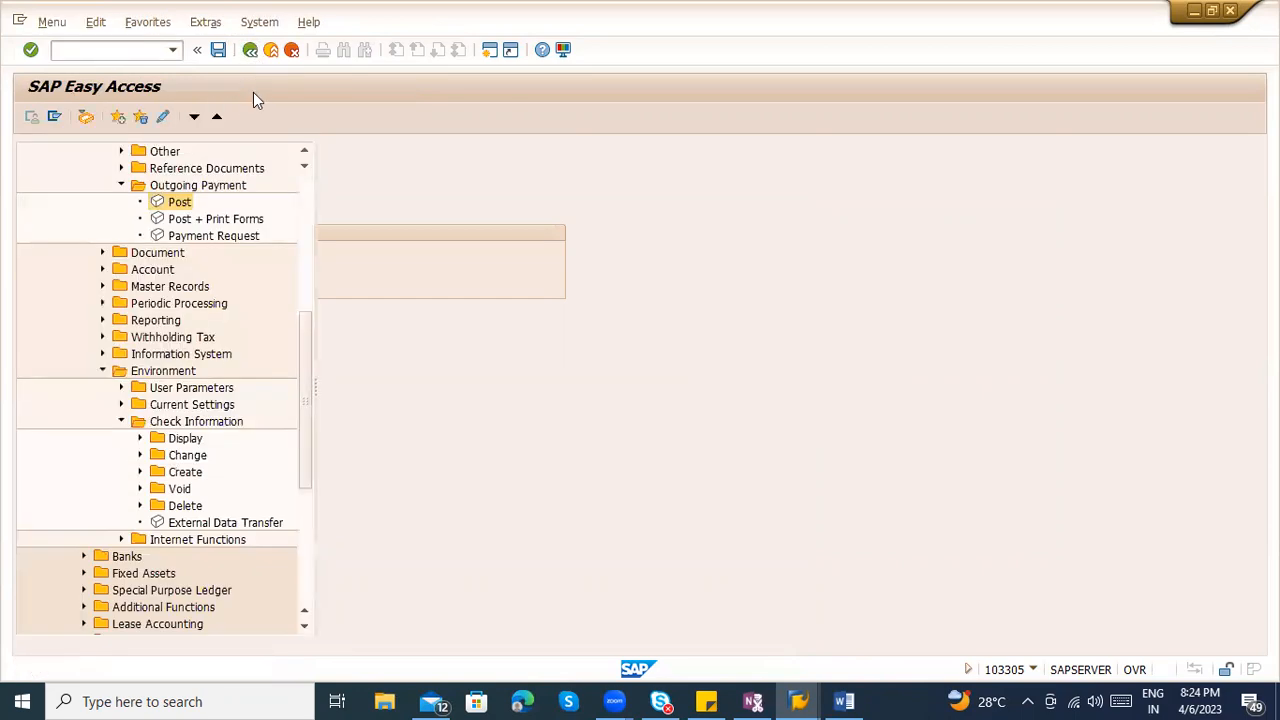
left_click(152, 52)
type("/")
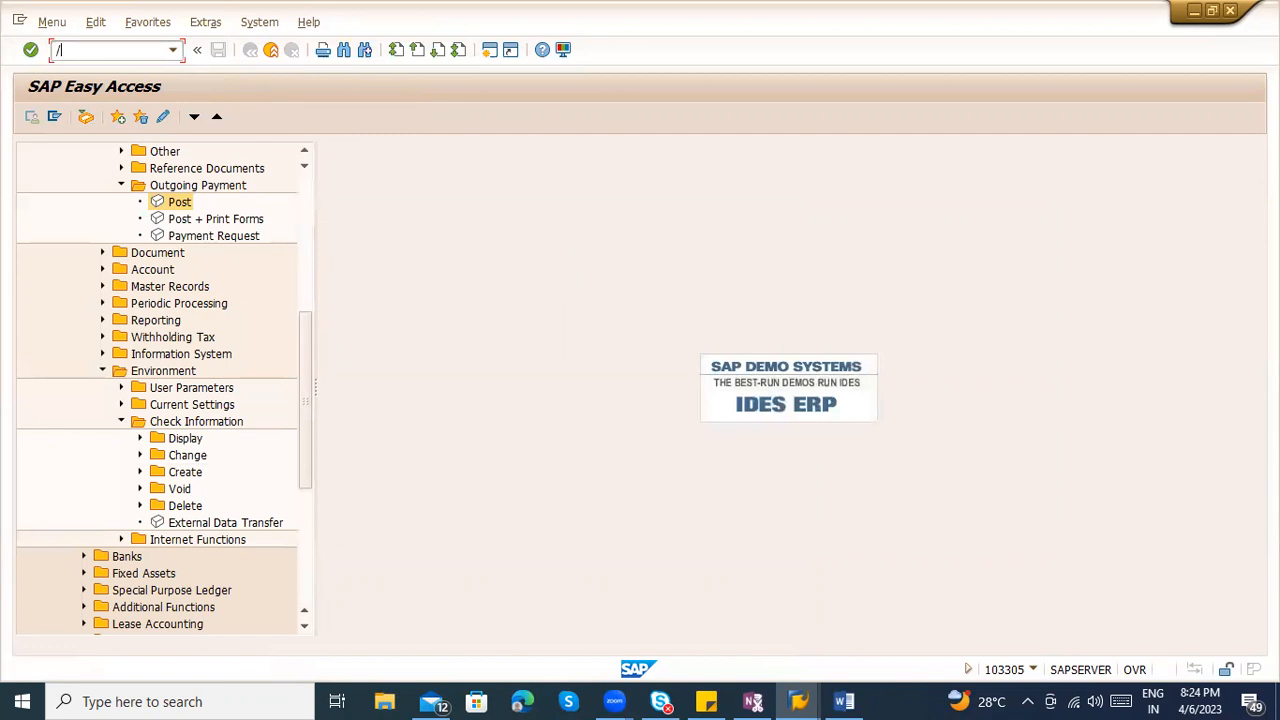
type("nvl03n")
key("Return")
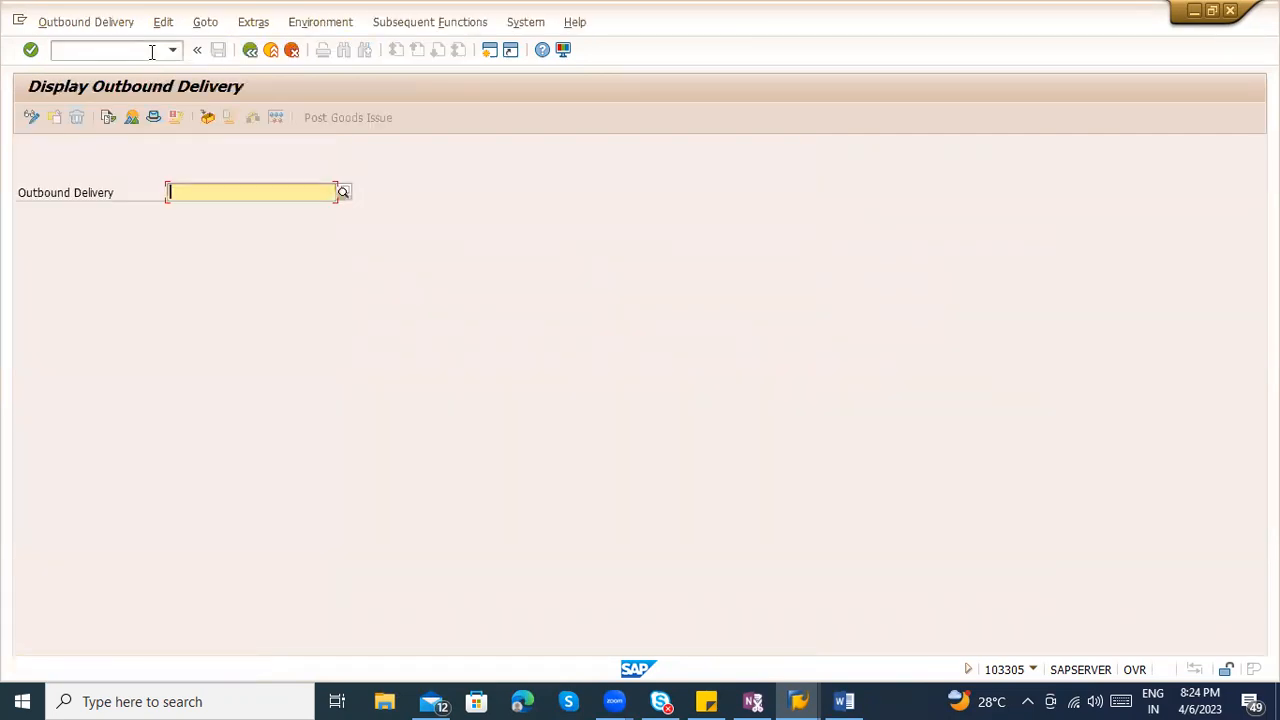
left_click(152, 52)
type("/n")
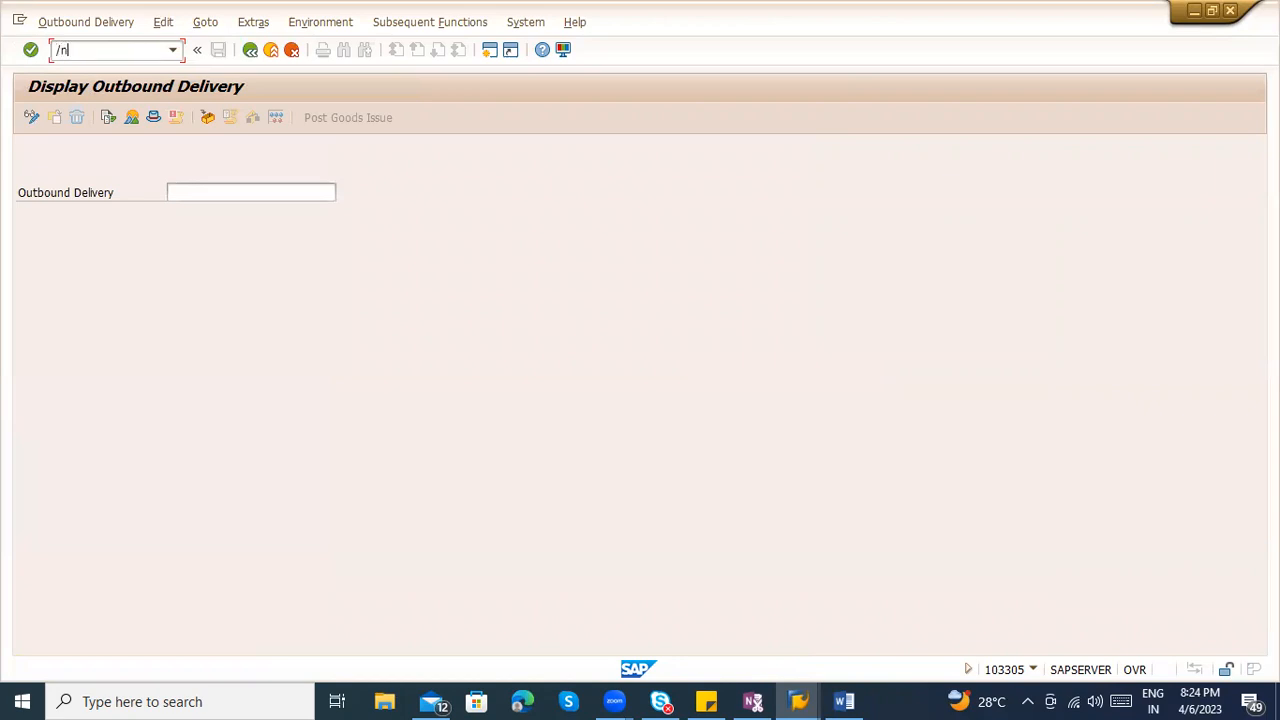
type("fl10")
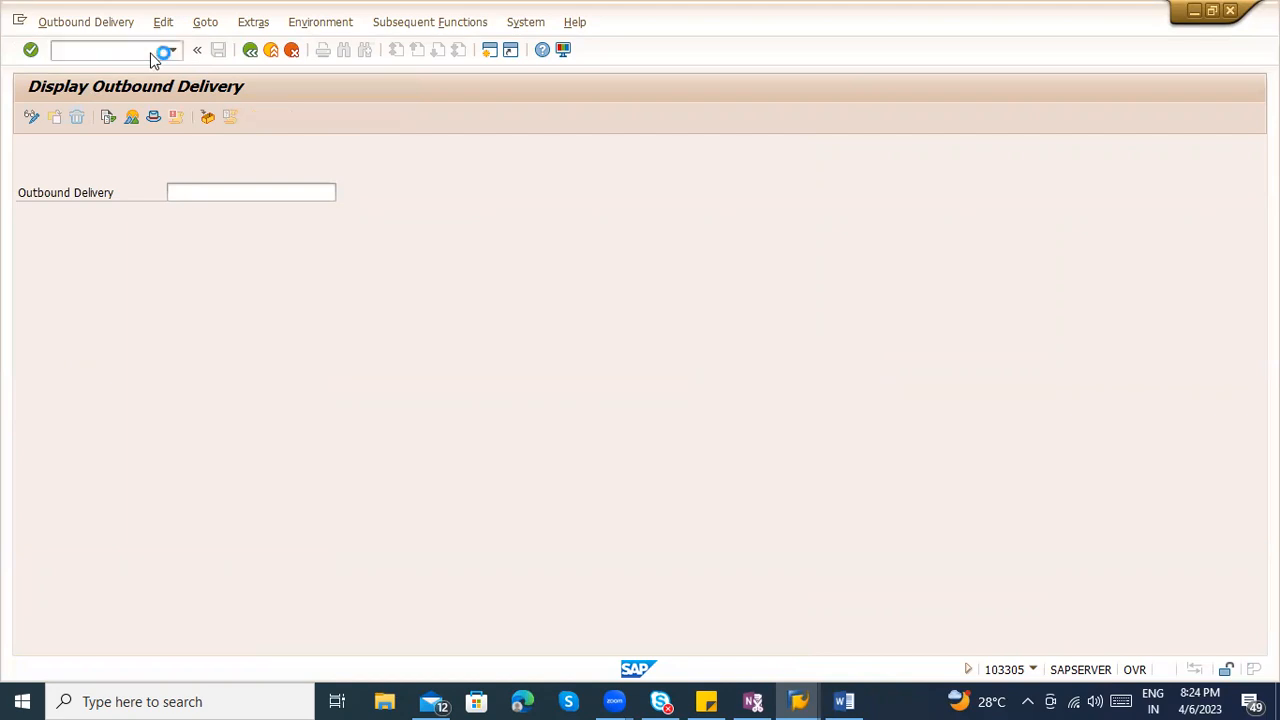
scroll(251, 334, "down", 1)
Browse the Easy Access tree, briefly expanding the check display, User Parameters and Current Settings folders
scroll(270, 450, "down", 4)
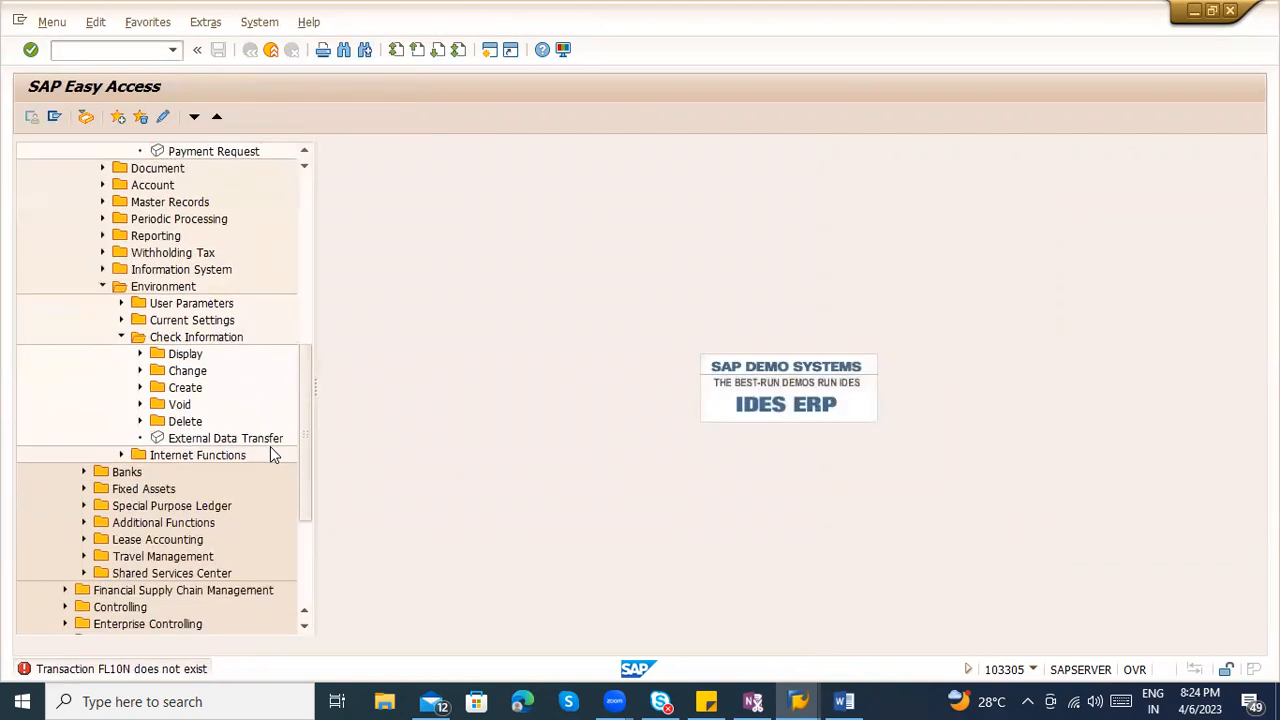
scroll(270, 455, "up", 2)
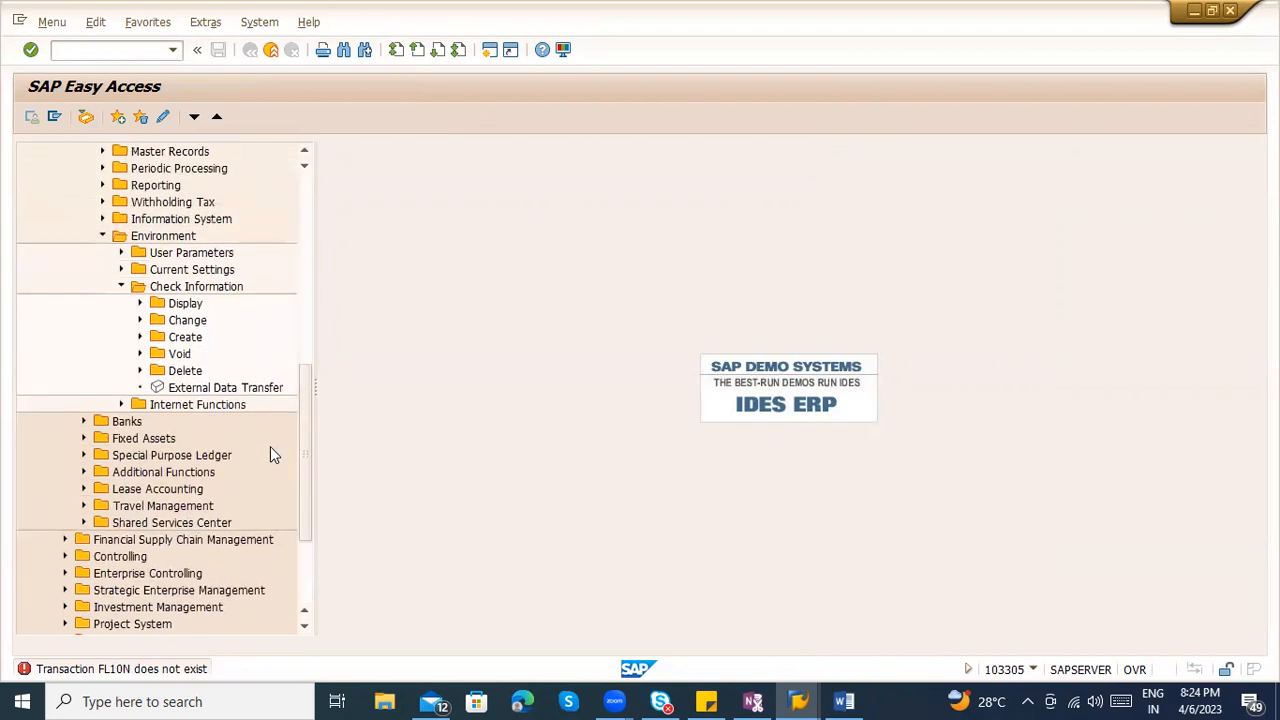
scroll(163, 437, "up", 1)
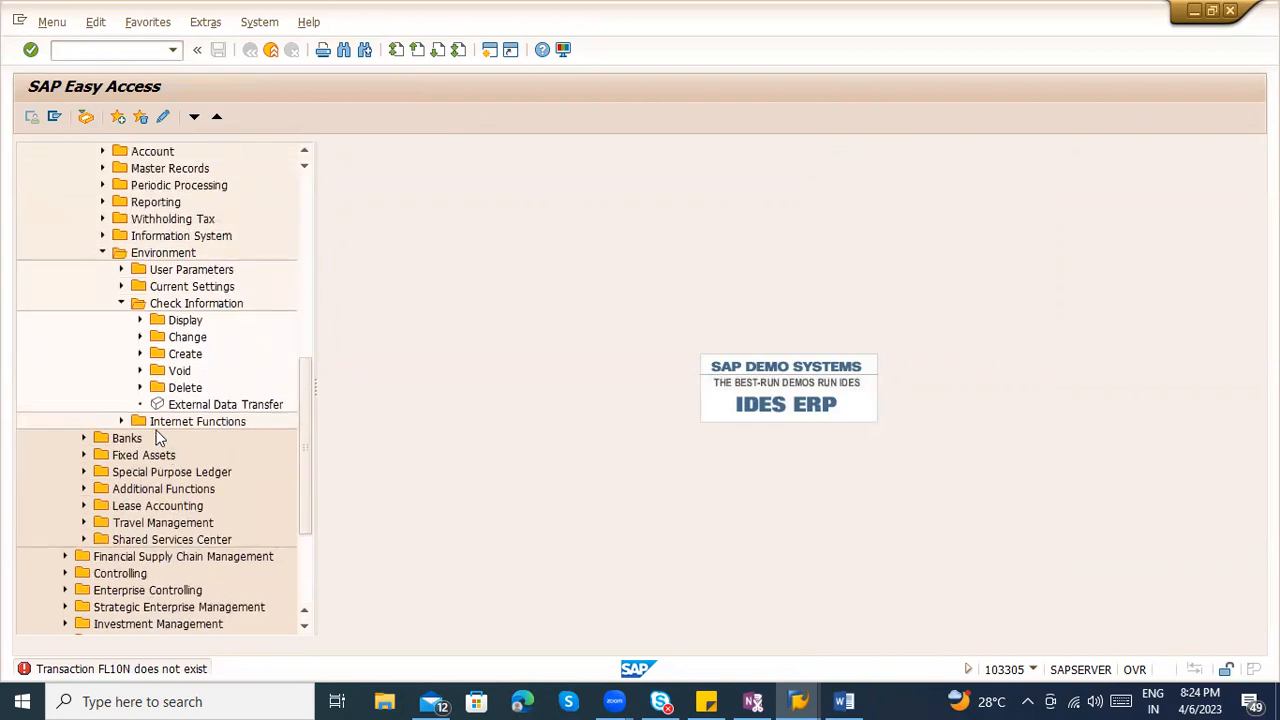
left_click(140, 320)
scroll(140, 330, "up", 1)
left_click(121, 303)
left_click(121, 303)
left_click(121, 321)
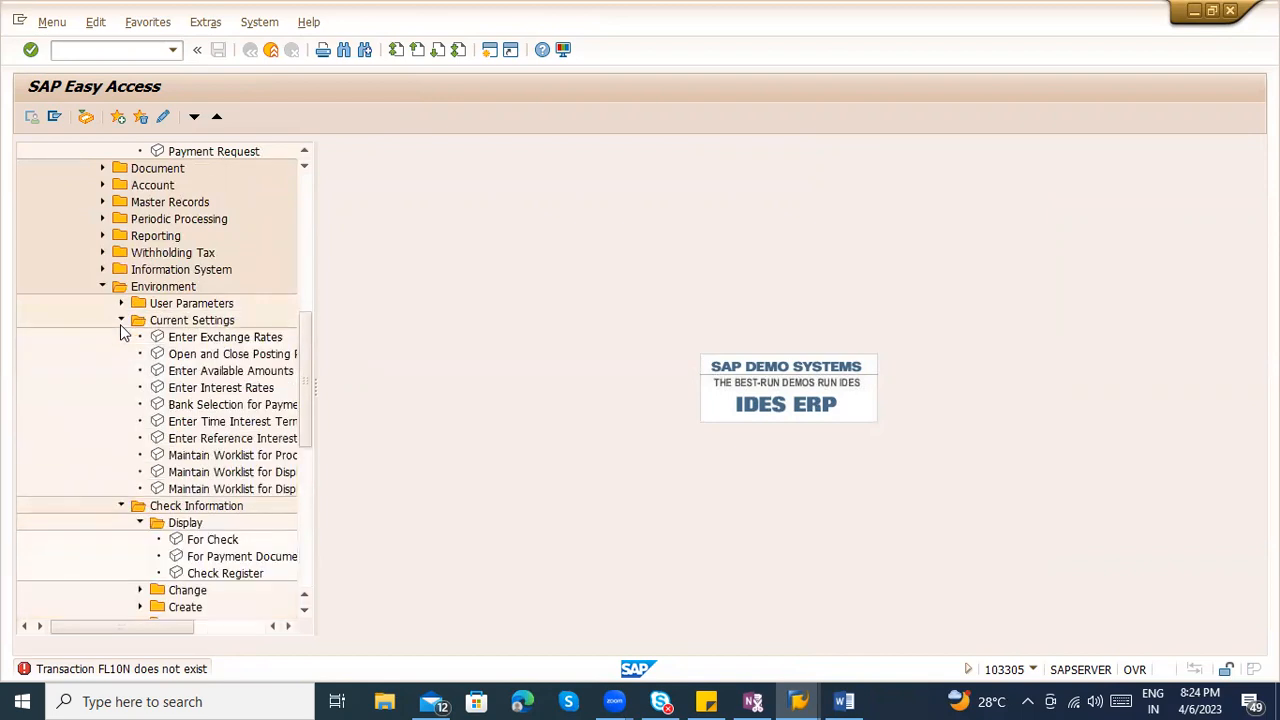
left_click(121, 321)
Expand Additional Functions > Down Payment Chains, collapse Environment, and expand the Account folder
scroll(135, 440, "down", 1)
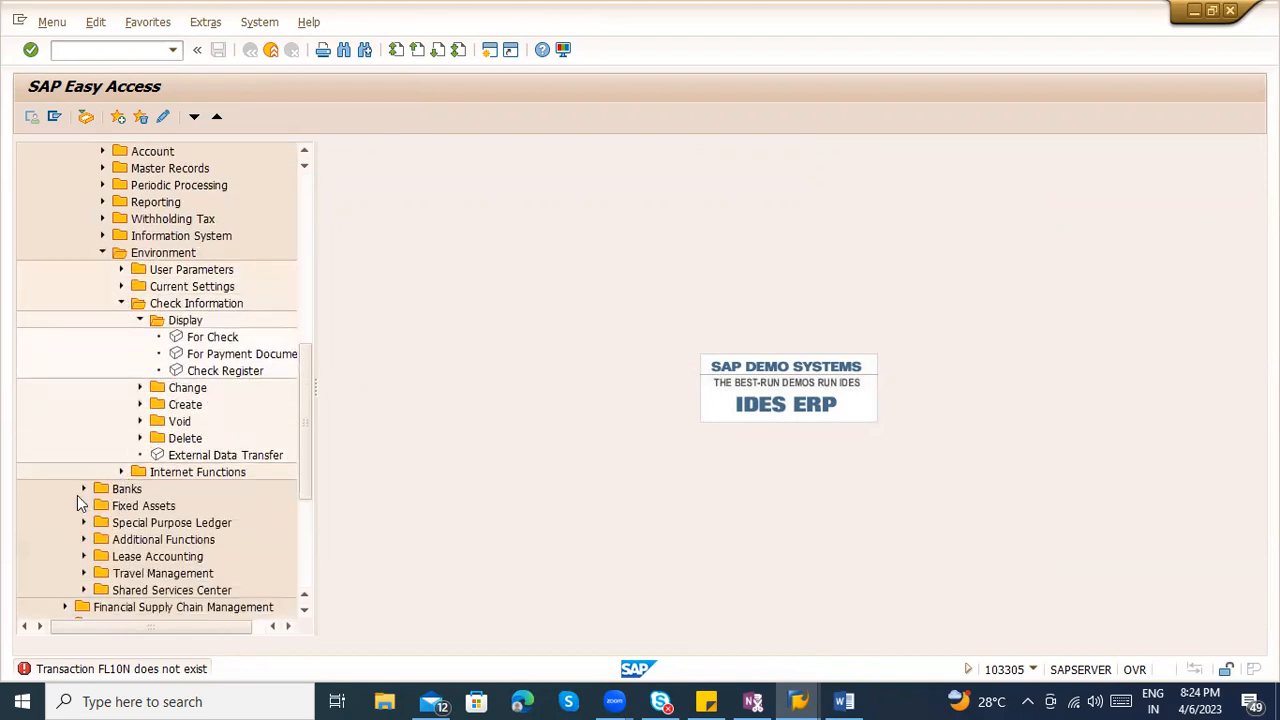
scroll(77, 495, "down", 3)
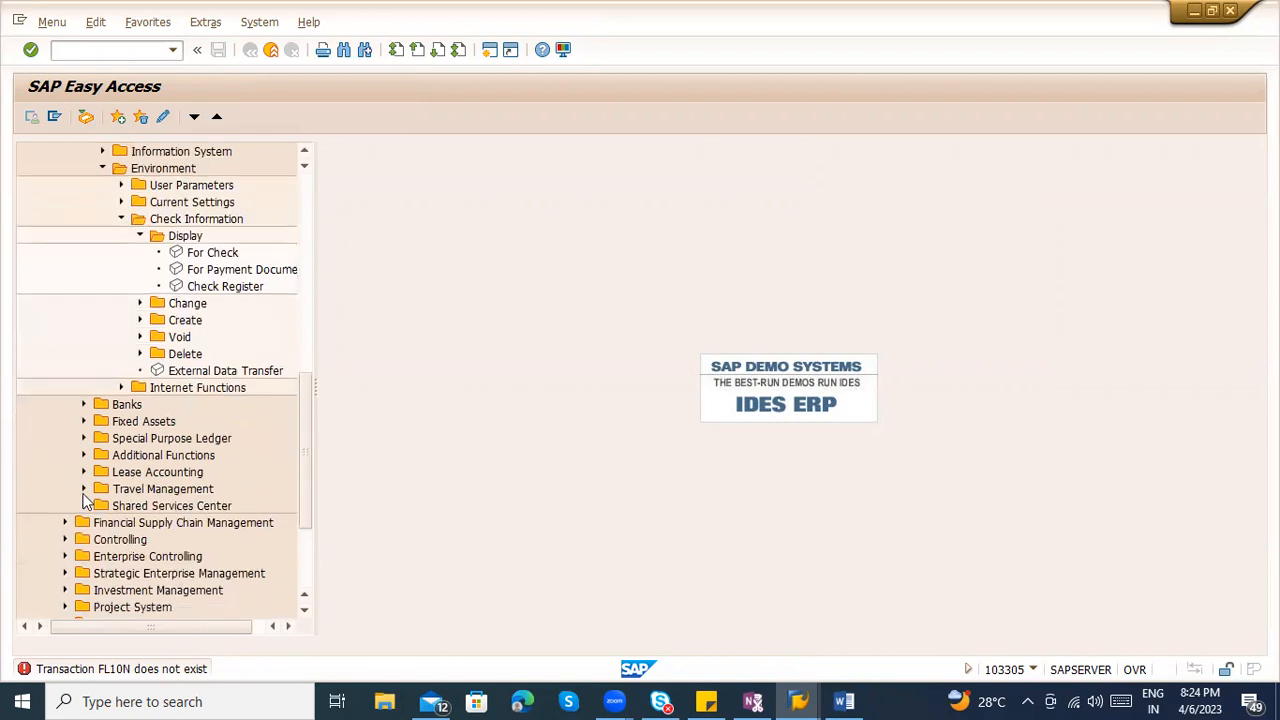
left_click(95, 457)
left_click(84, 455)
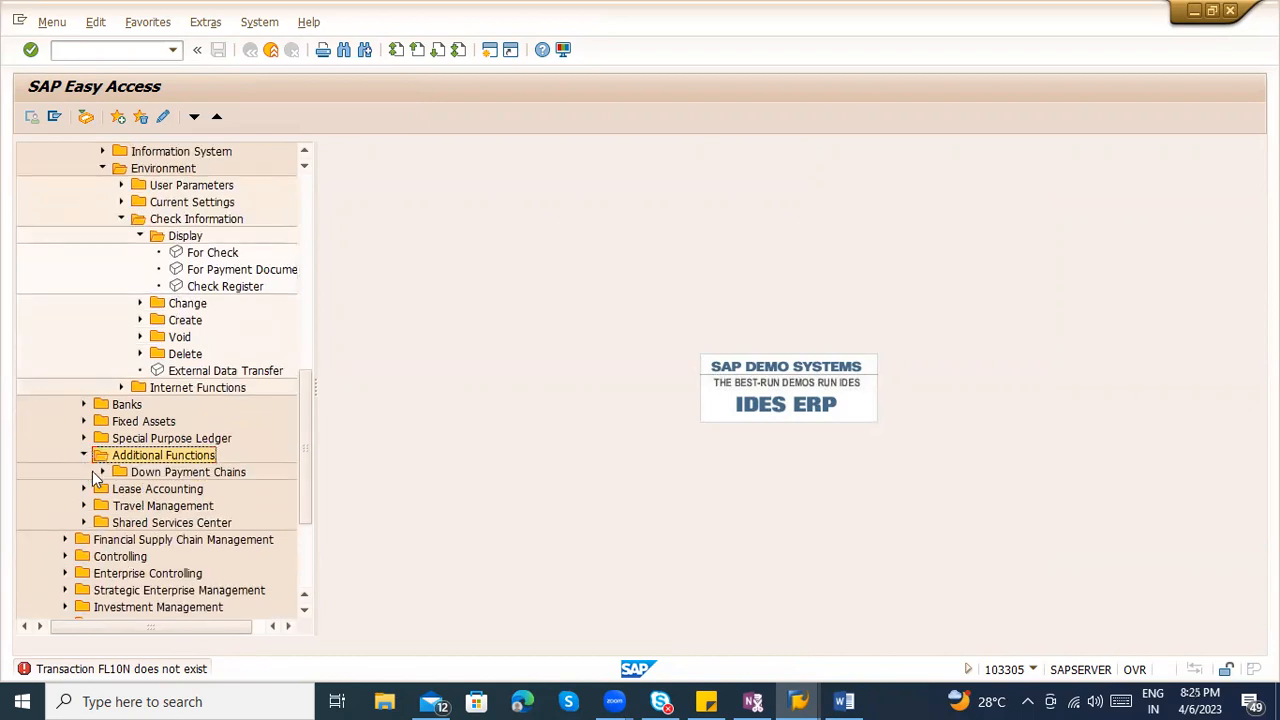
left_click(102, 472)
scroll(105, 477, "up", 3)
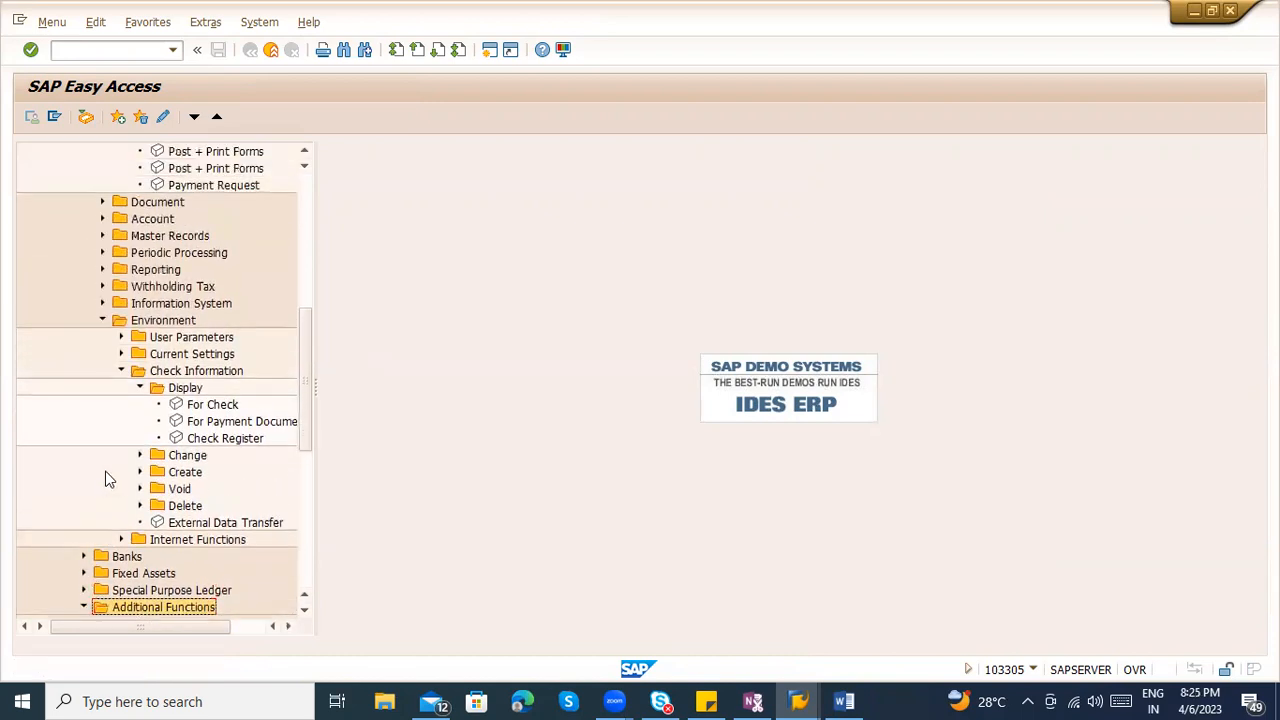
left_click(103, 320)
scroll(105, 327, "up", 2)
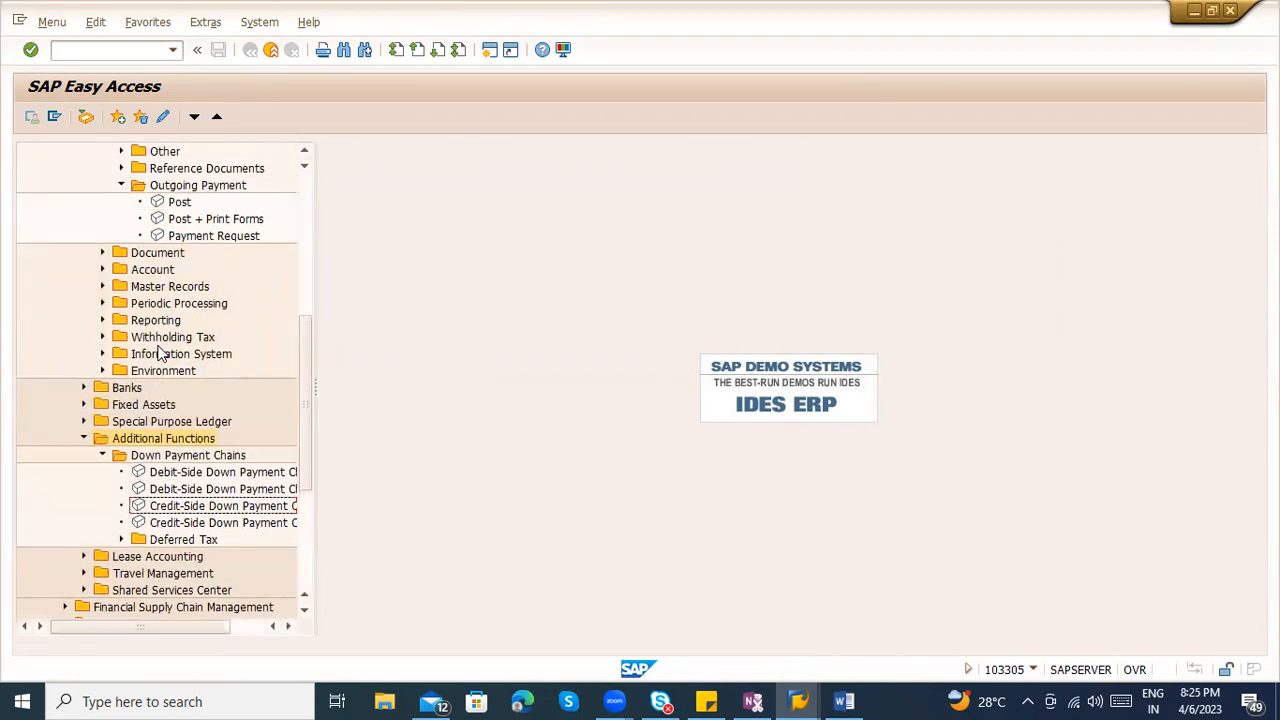
left_click(103, 287)
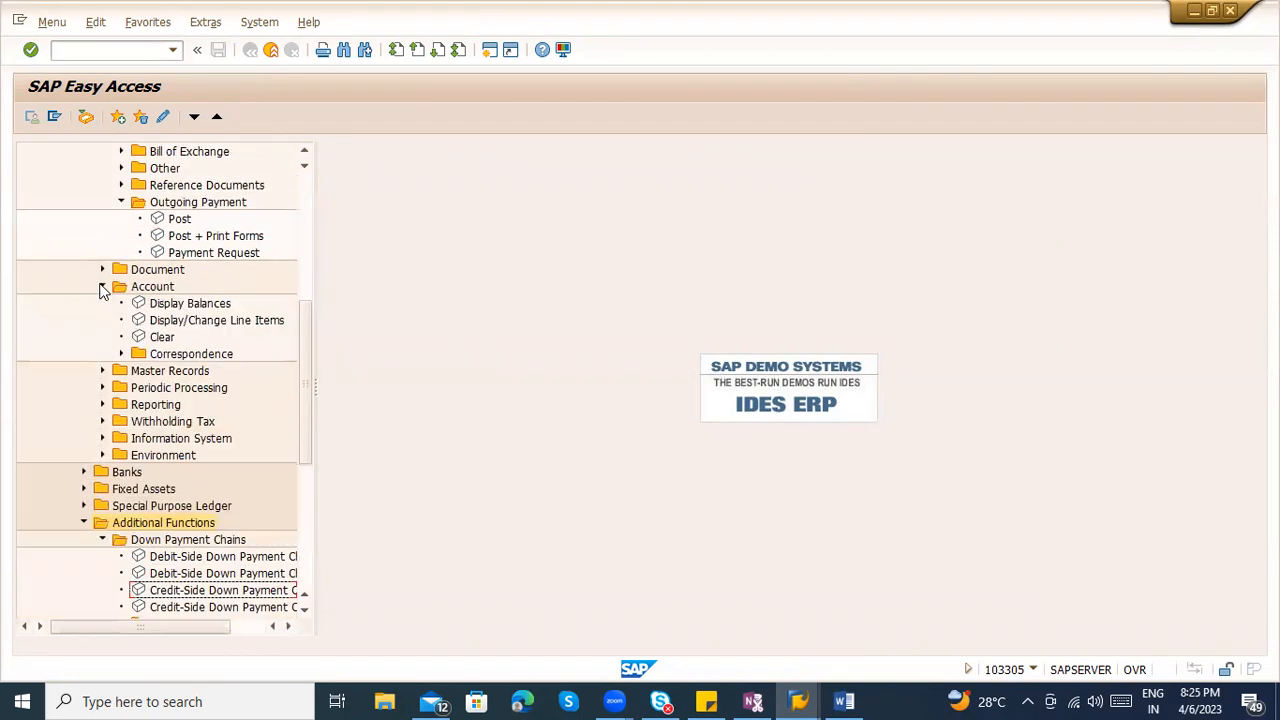
Open Display Balances and show the balances for vendor 1002
double_click(164, 301)
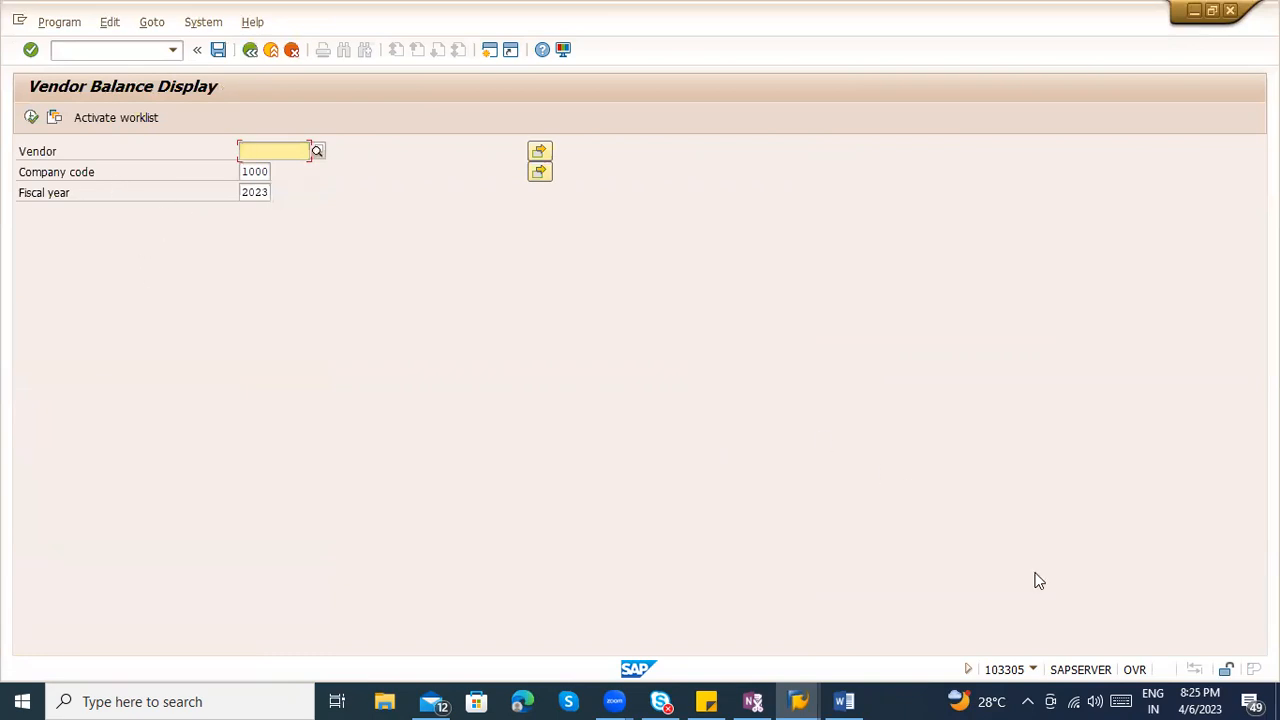
left_click(1033, 669)
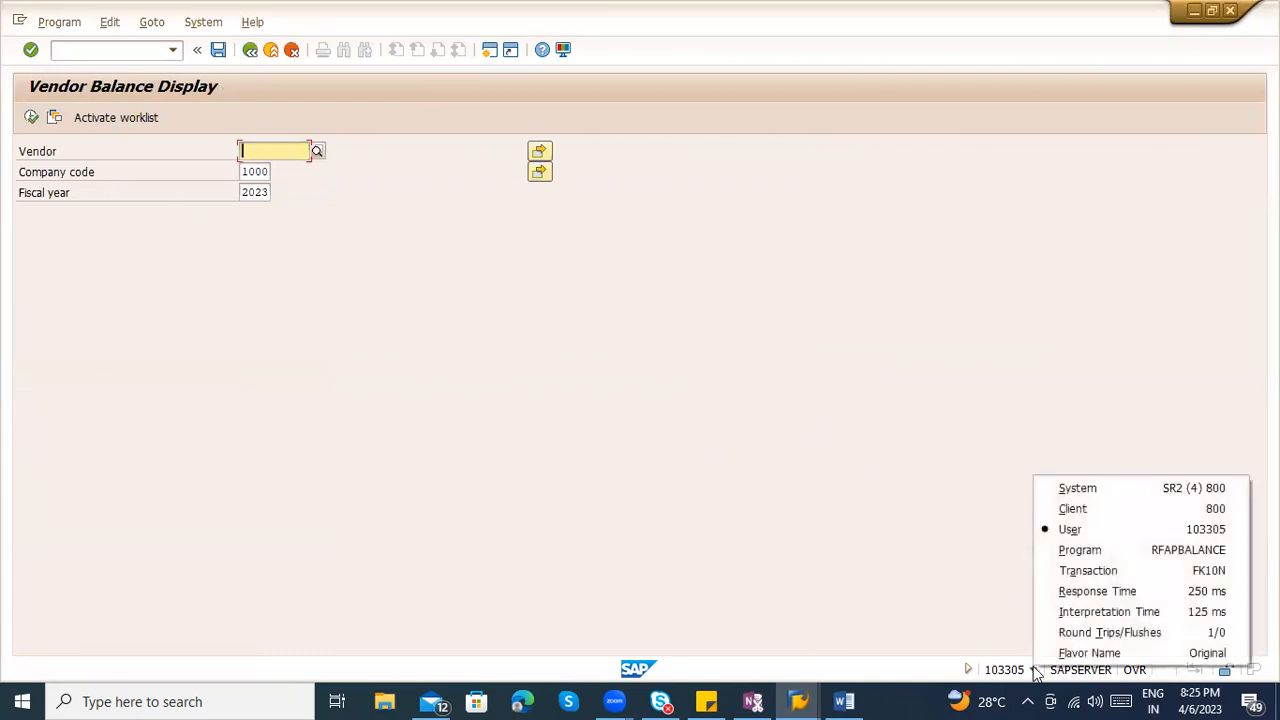
left_click(852, 535)
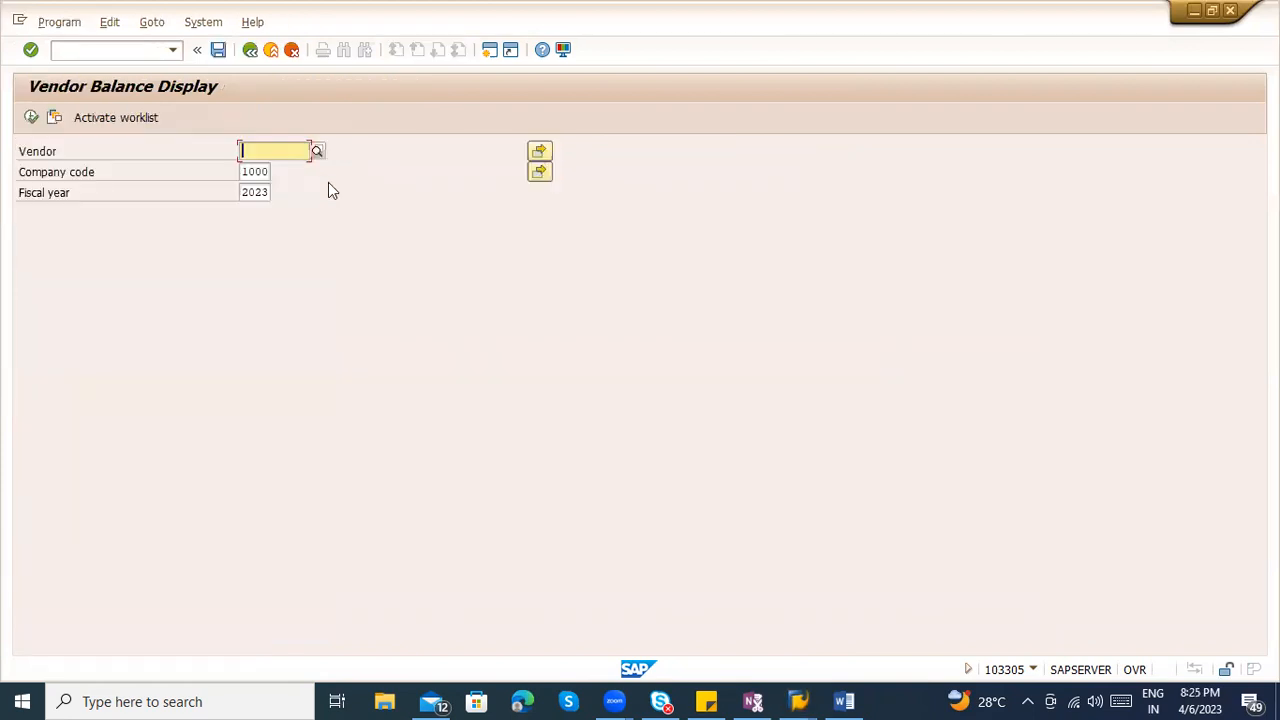
type("1")
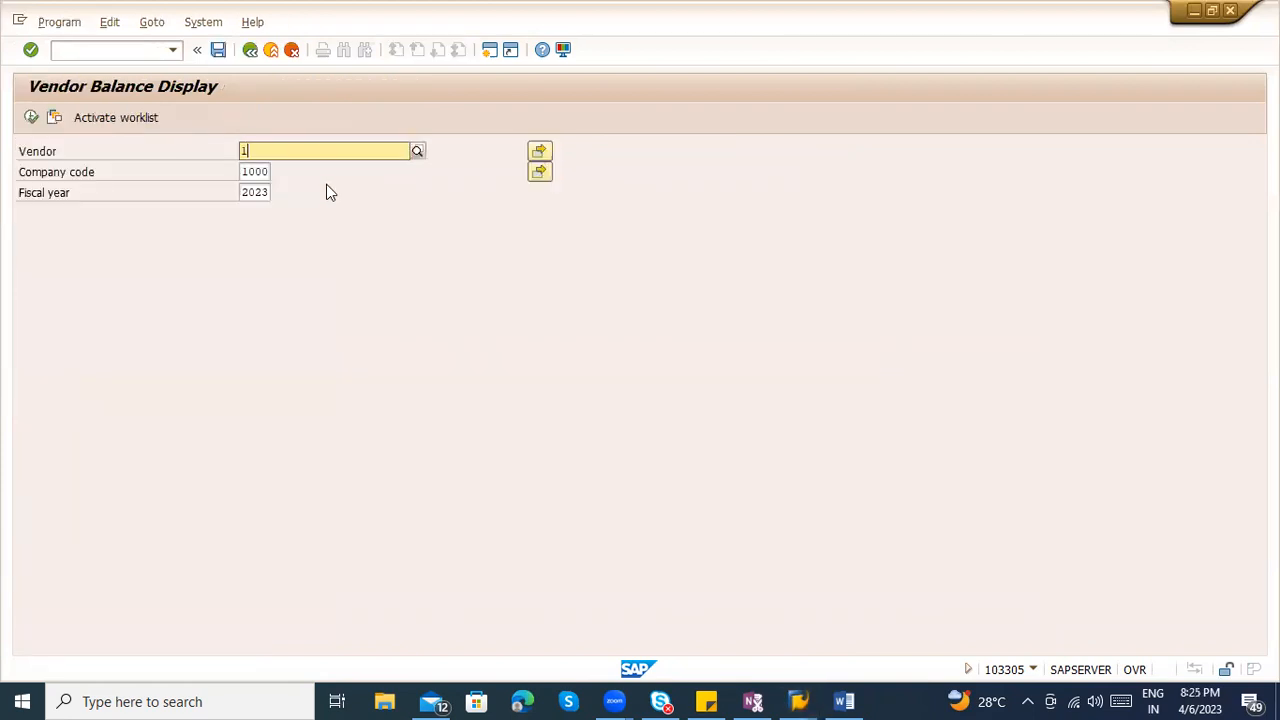
type("002")
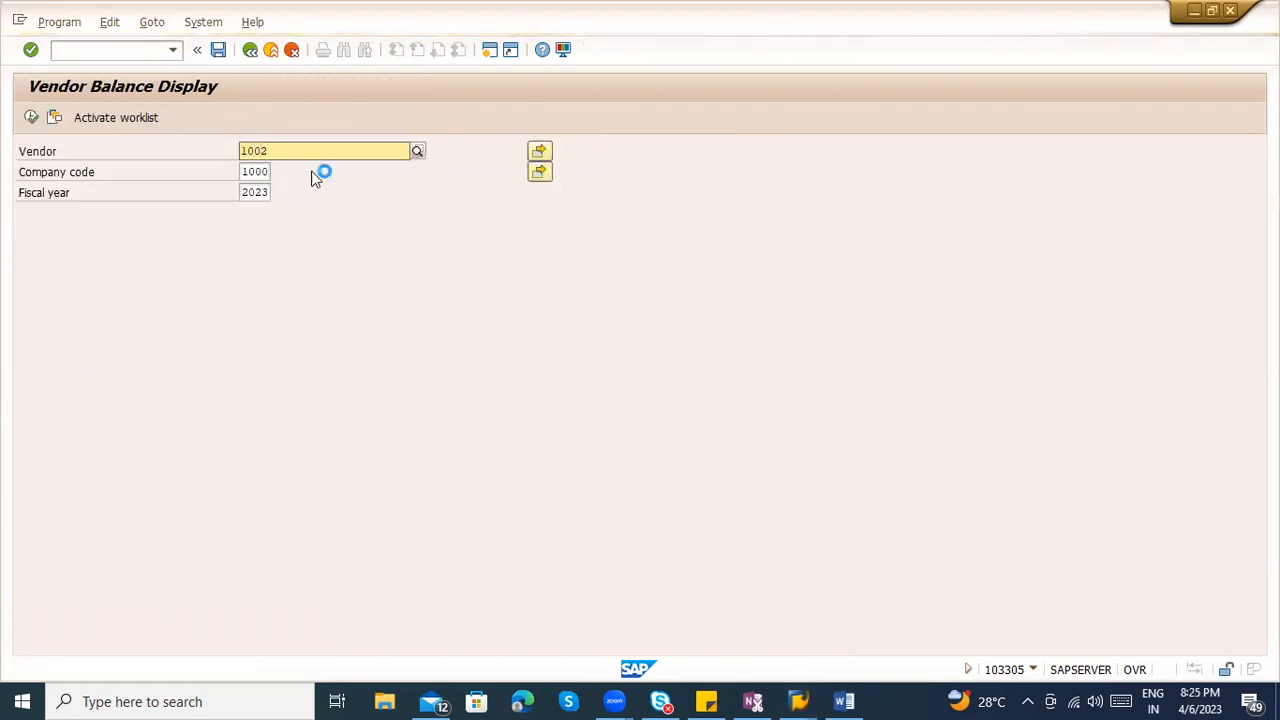
left_click(31, 118)
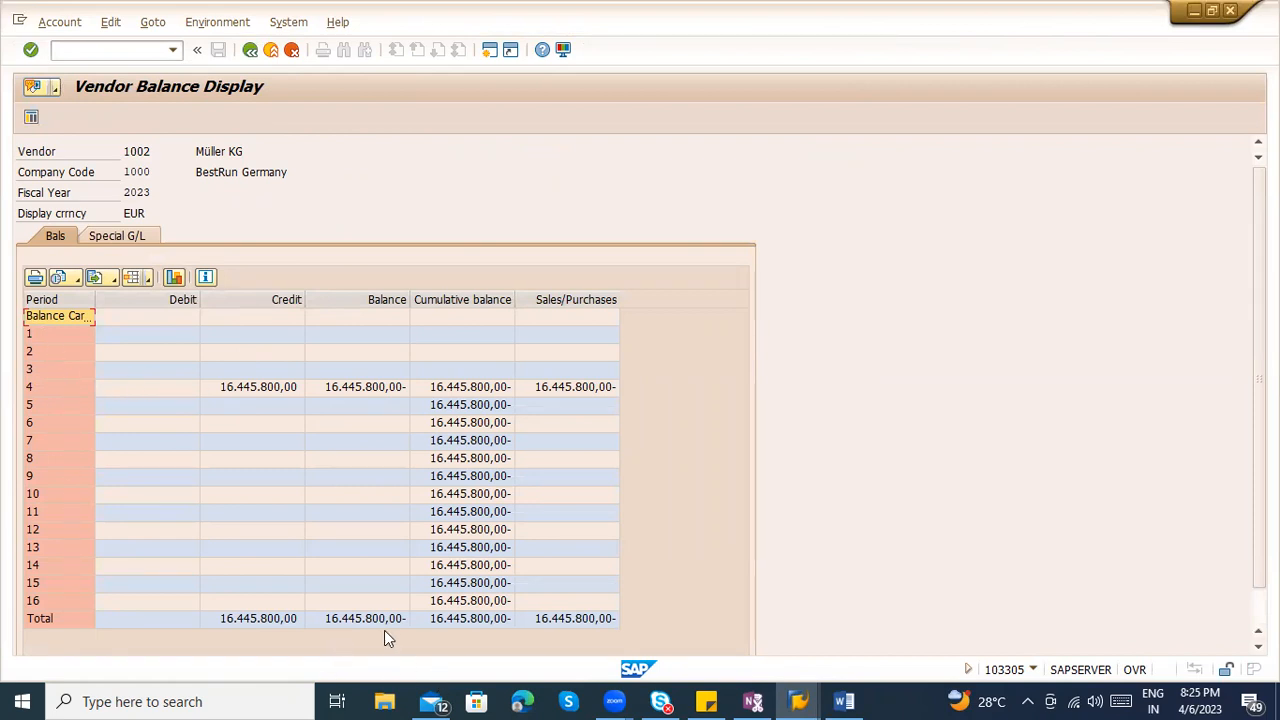
Return to the balance selection screen and exit the vendor balance display with F3
left_click(252, 52)
key("alt+Tab")
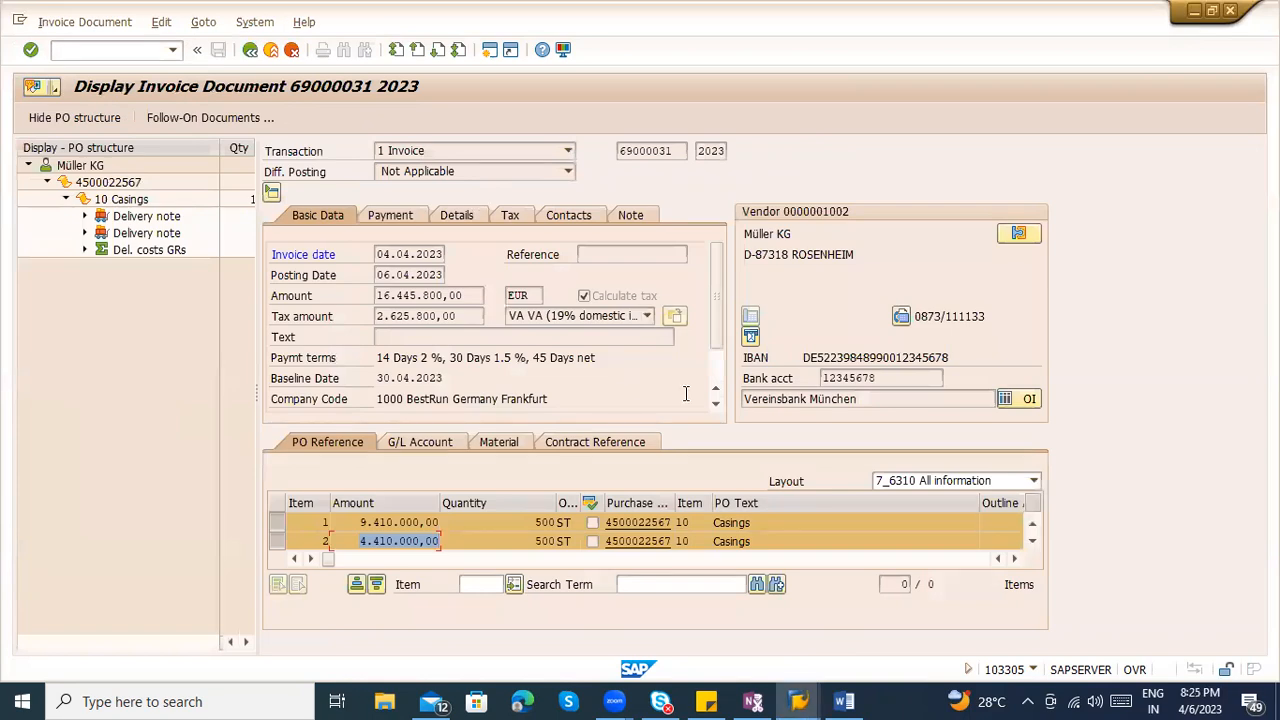
key("alt+Tab")
key("F3")
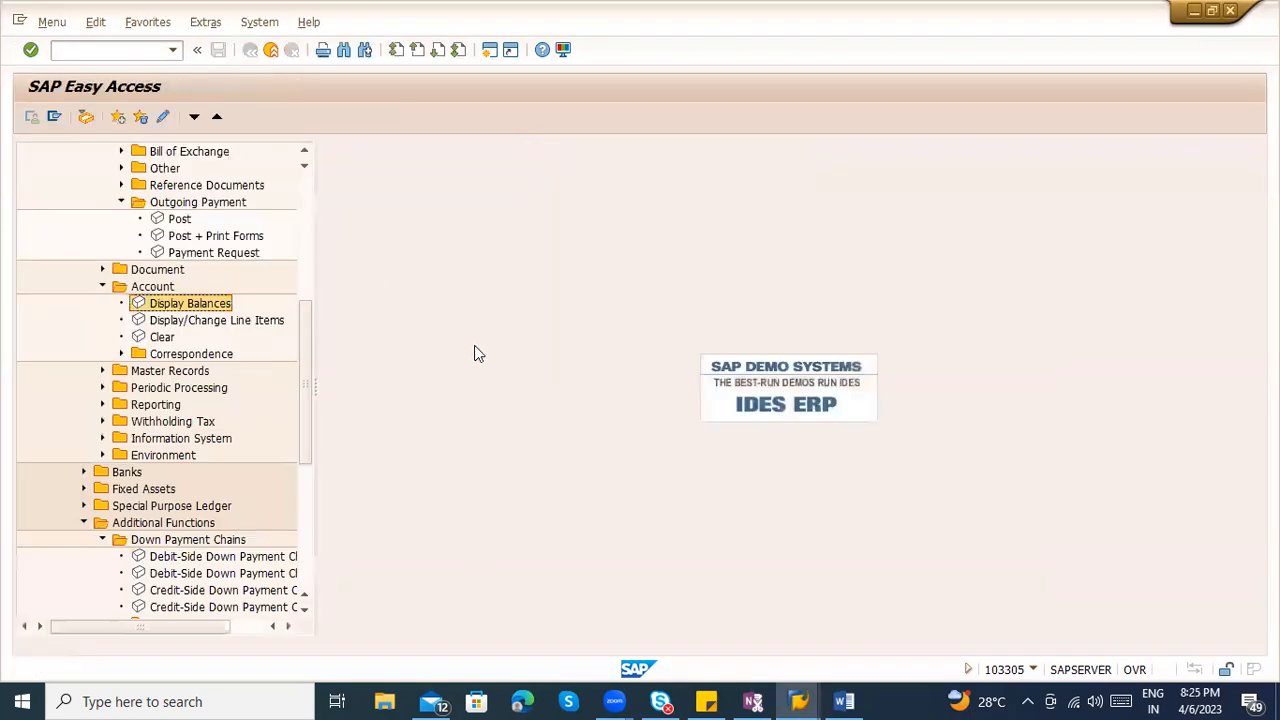
Run the vendor line item report (FBL1N) for vendor account 1002
double_click(195, 321)
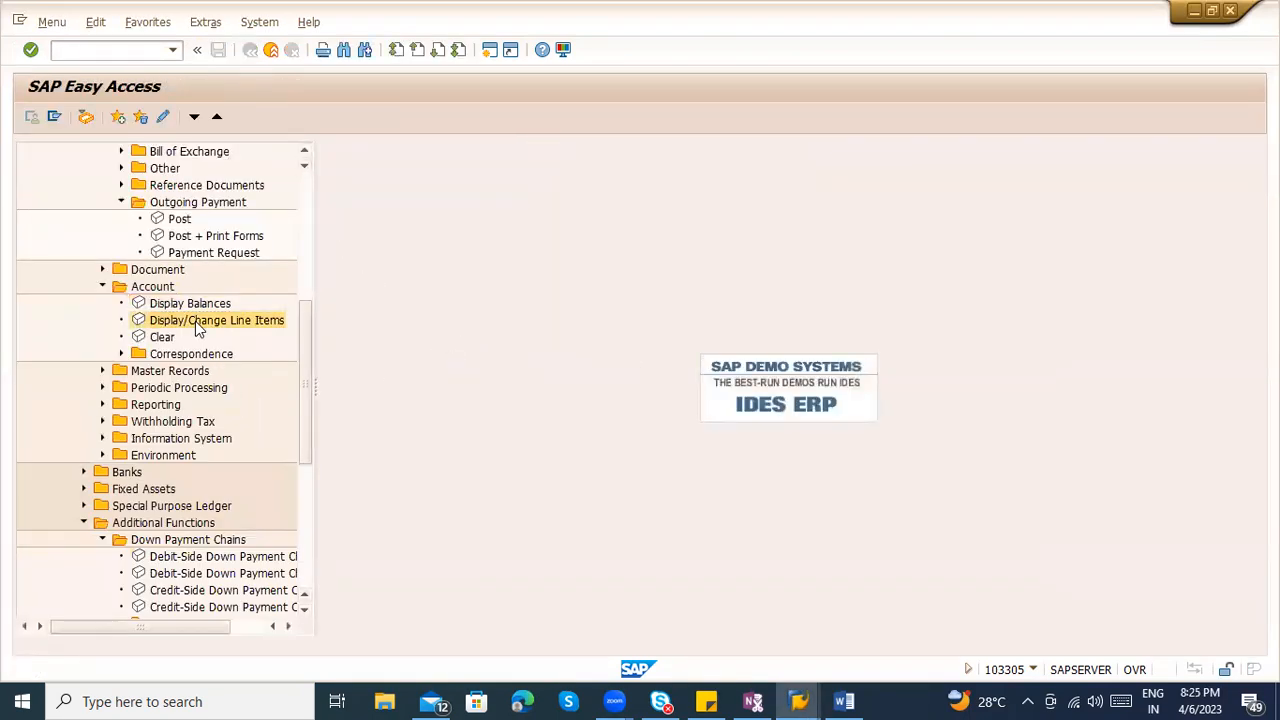
left_click(1033, 670)
left_click(1092, 570)
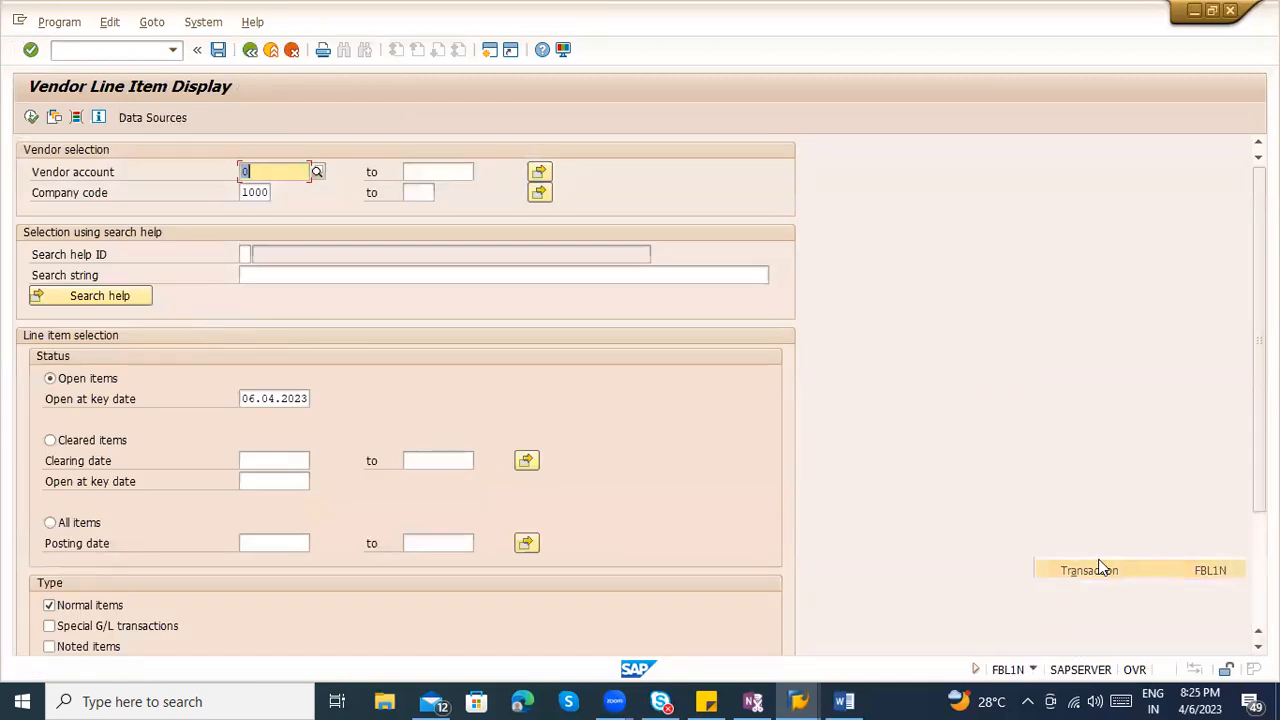
key("BackSpace")
type("1002")
key("Return")
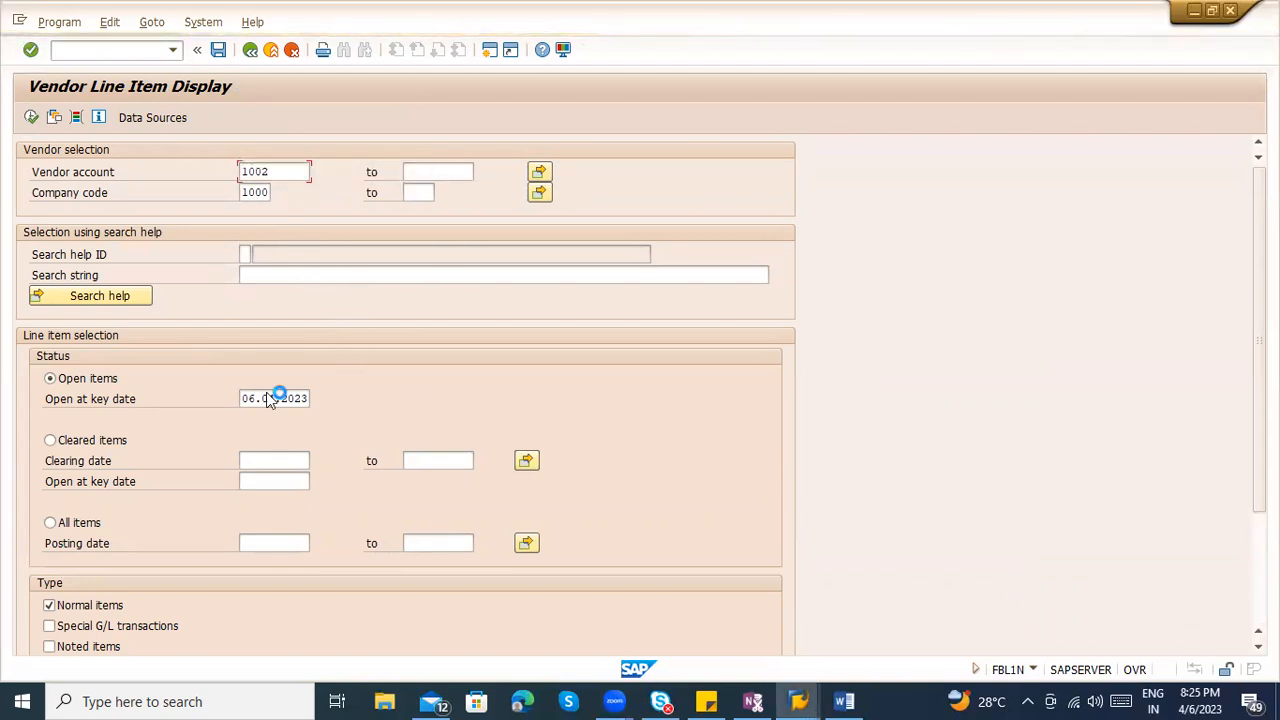
left_click(32, 118)
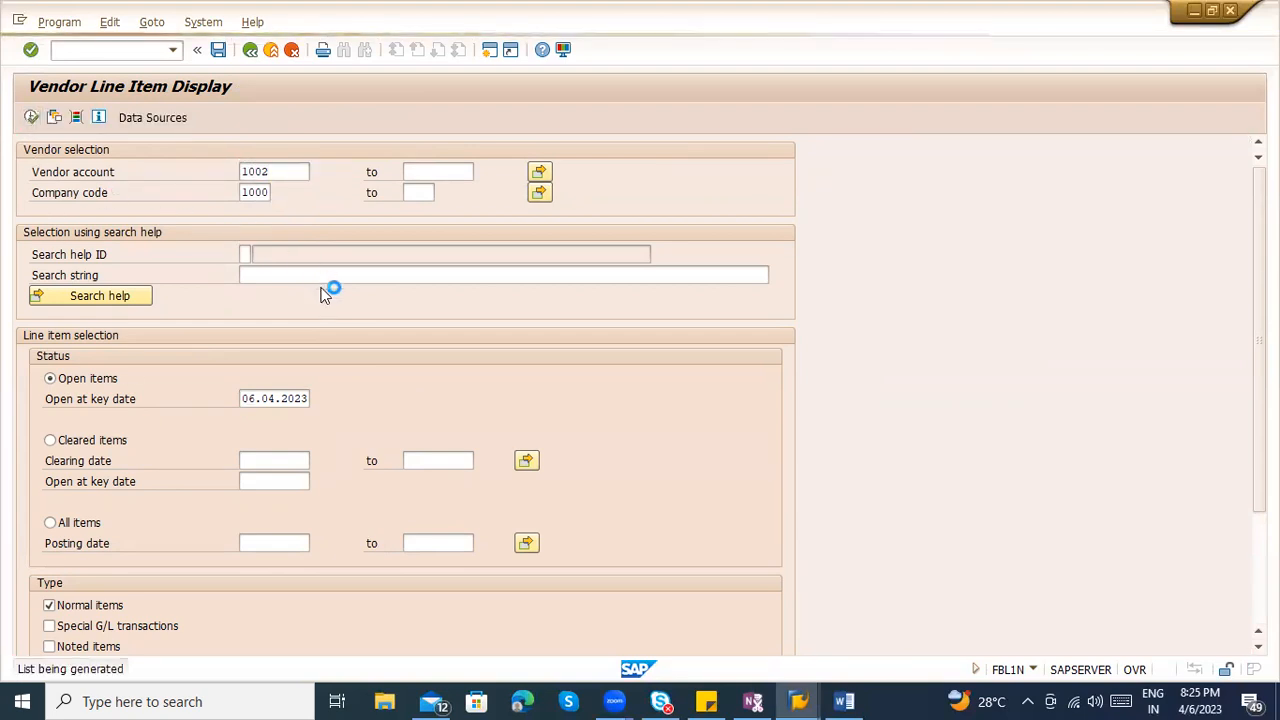
Point out the line item's assignment and amount, open its invoice, then return to the list
left_click(118, 404)
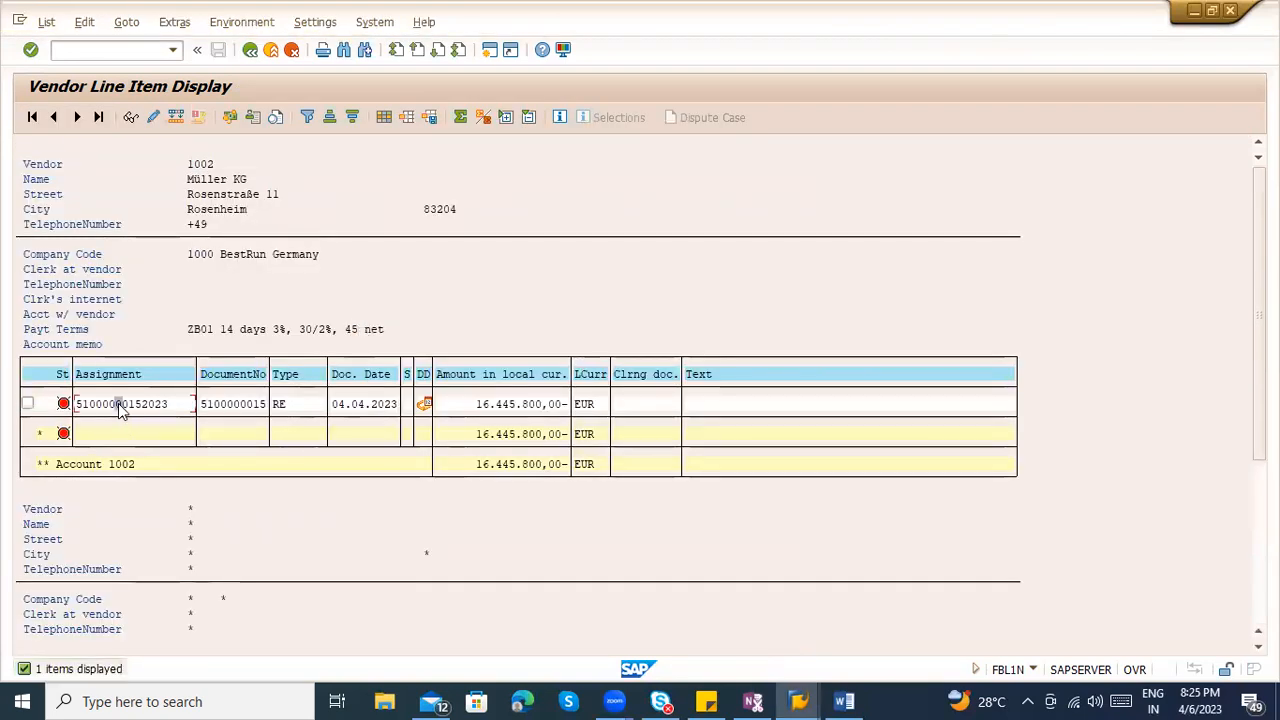
left_click(519, 410)
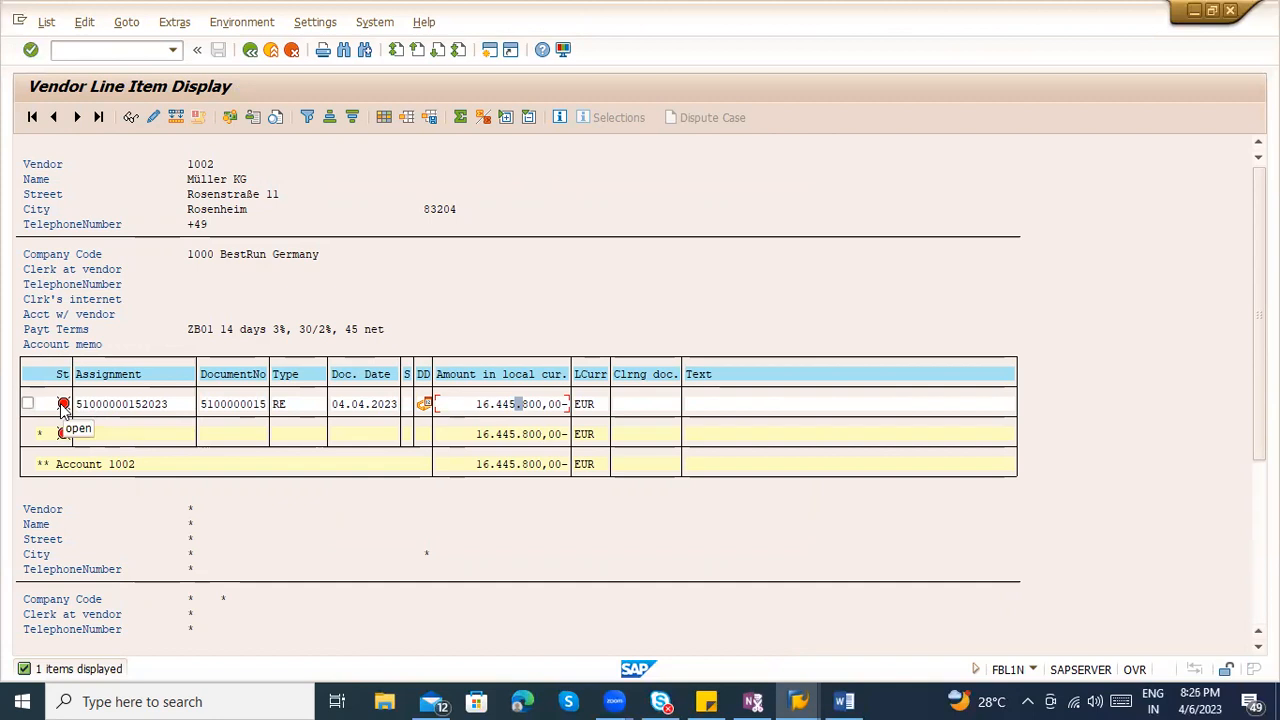
double_click(96, 404)
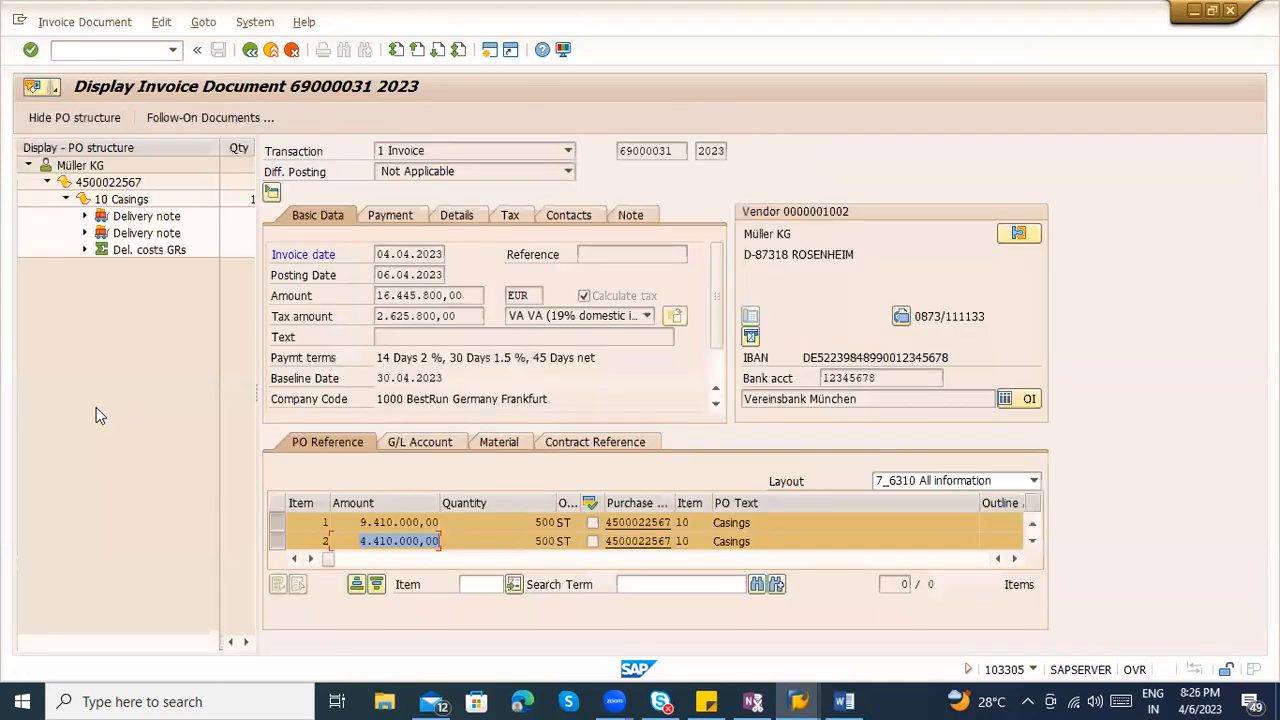
key("F3")
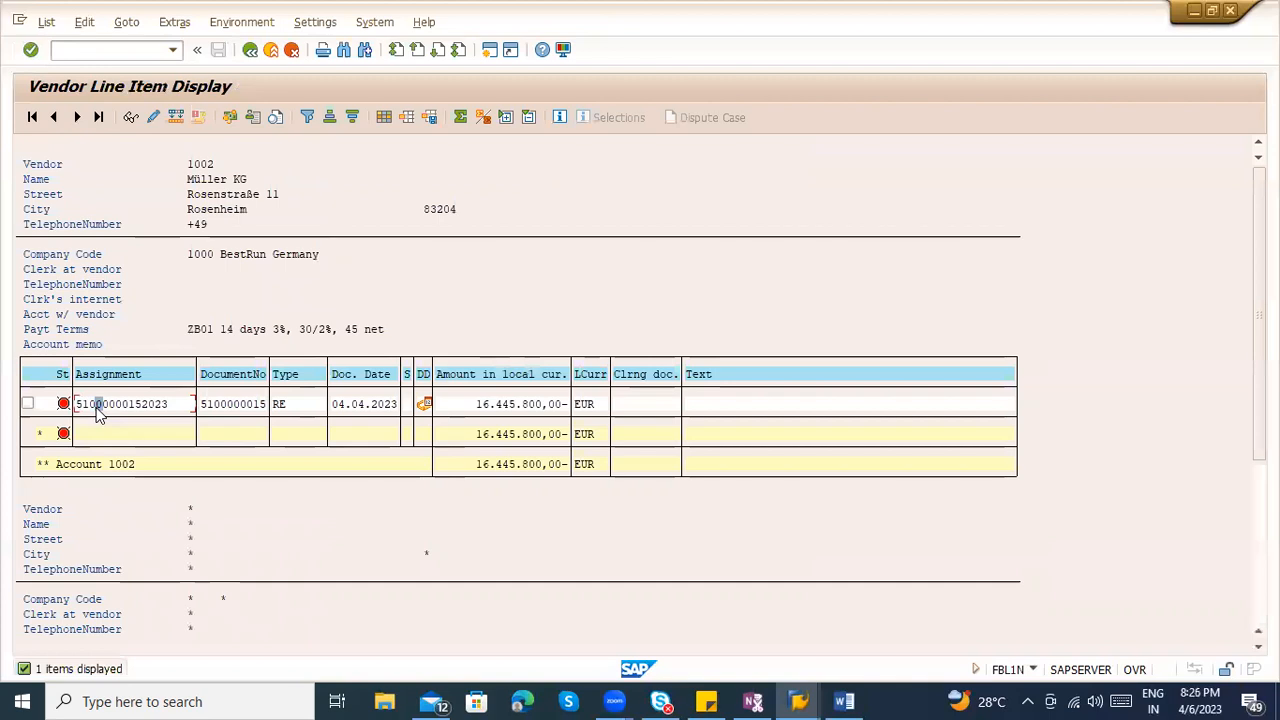
double_click(98, 410)
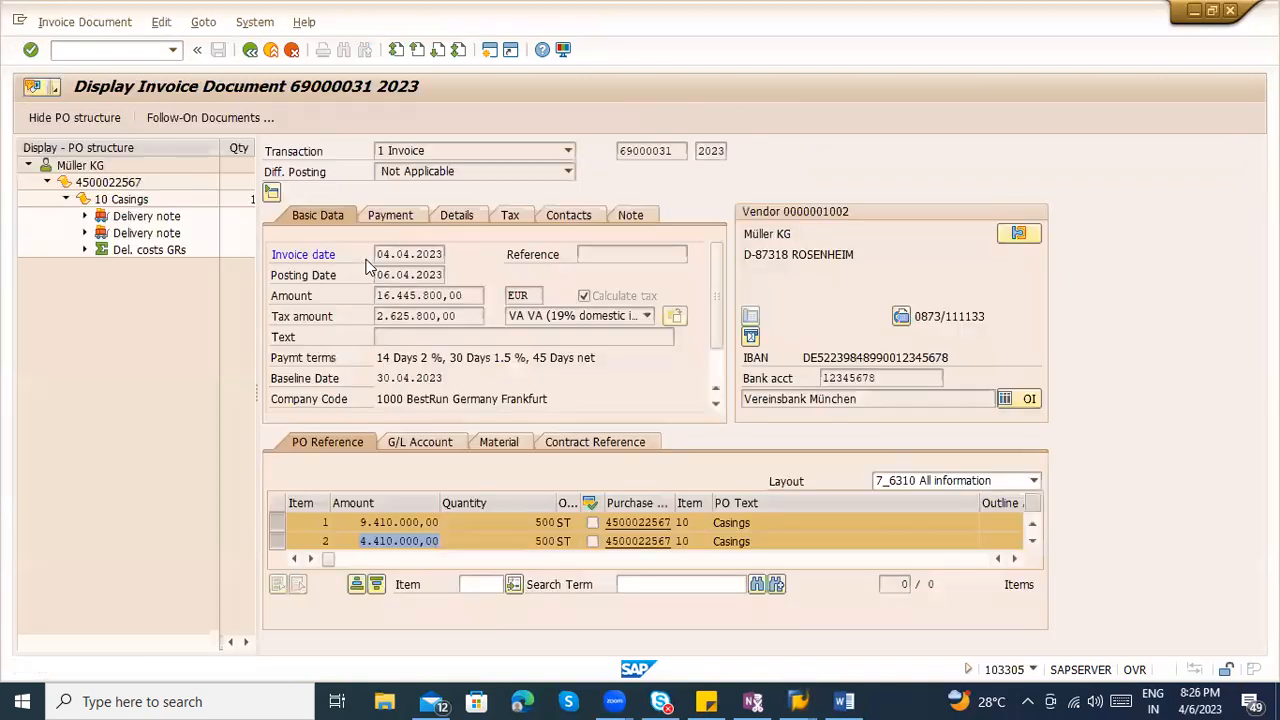
left_click(245, 118)
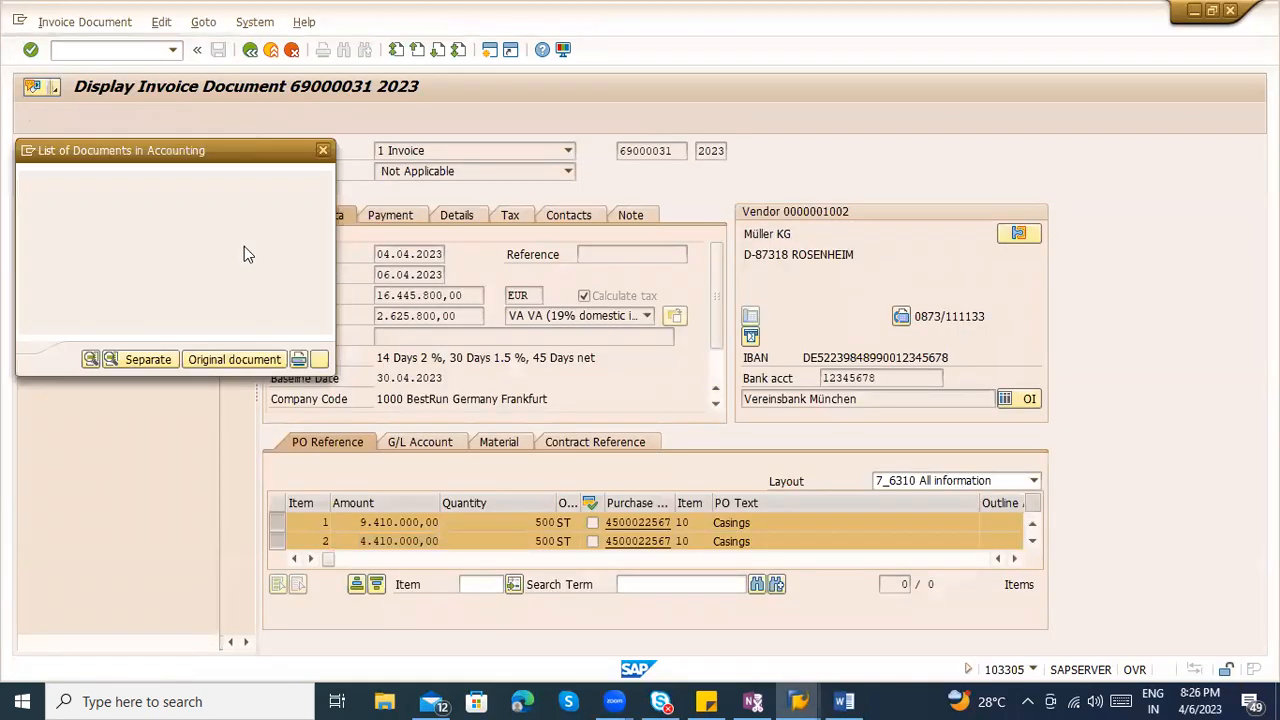
left_click(60, 232)
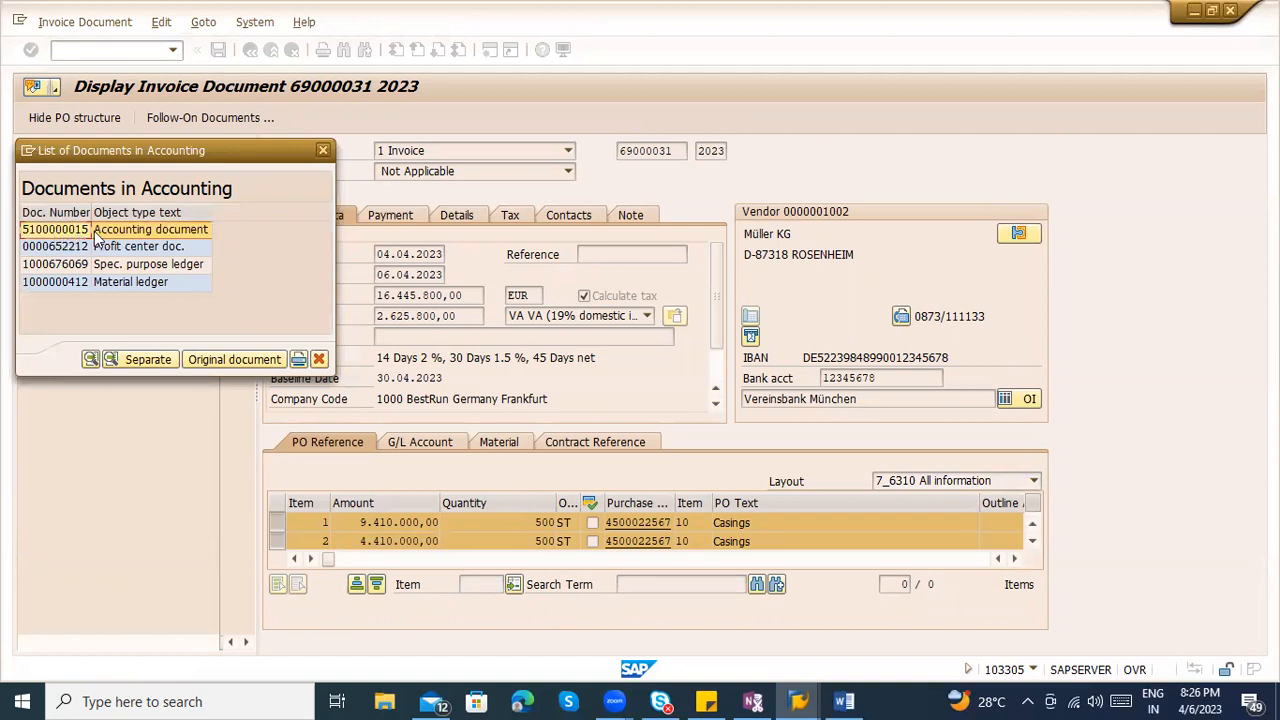
double_click(96, 233)
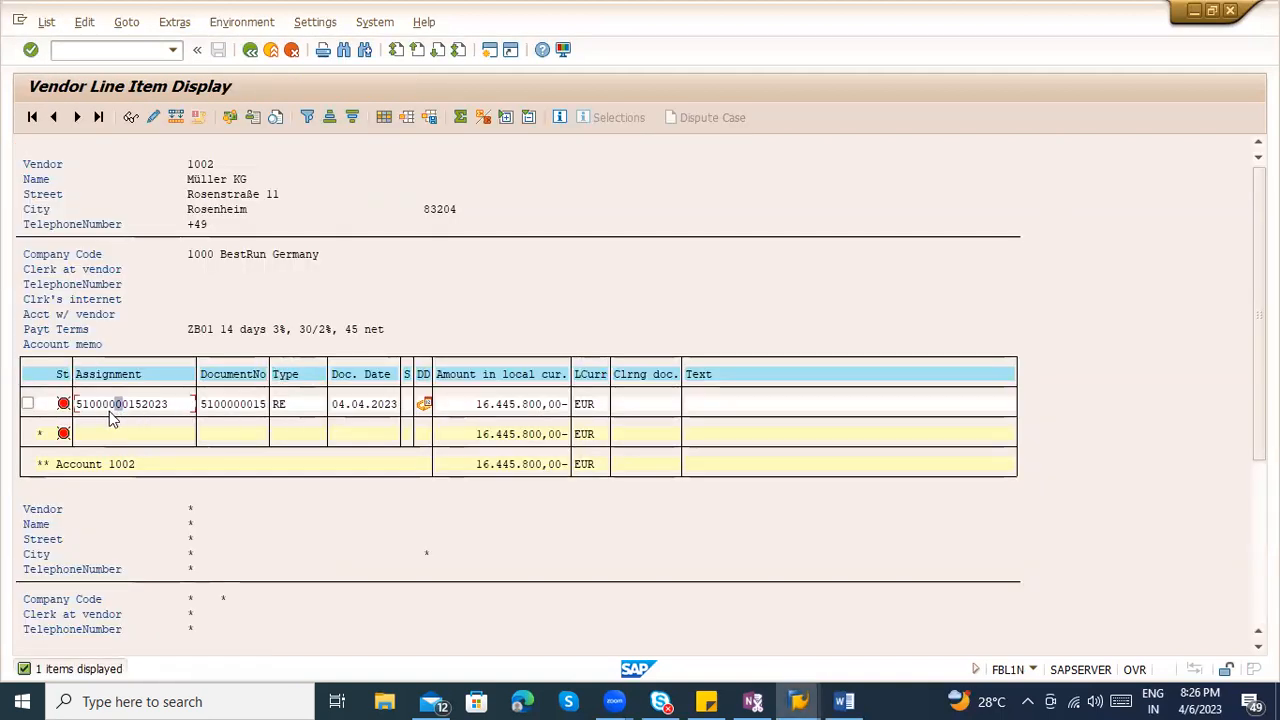
key("F3")
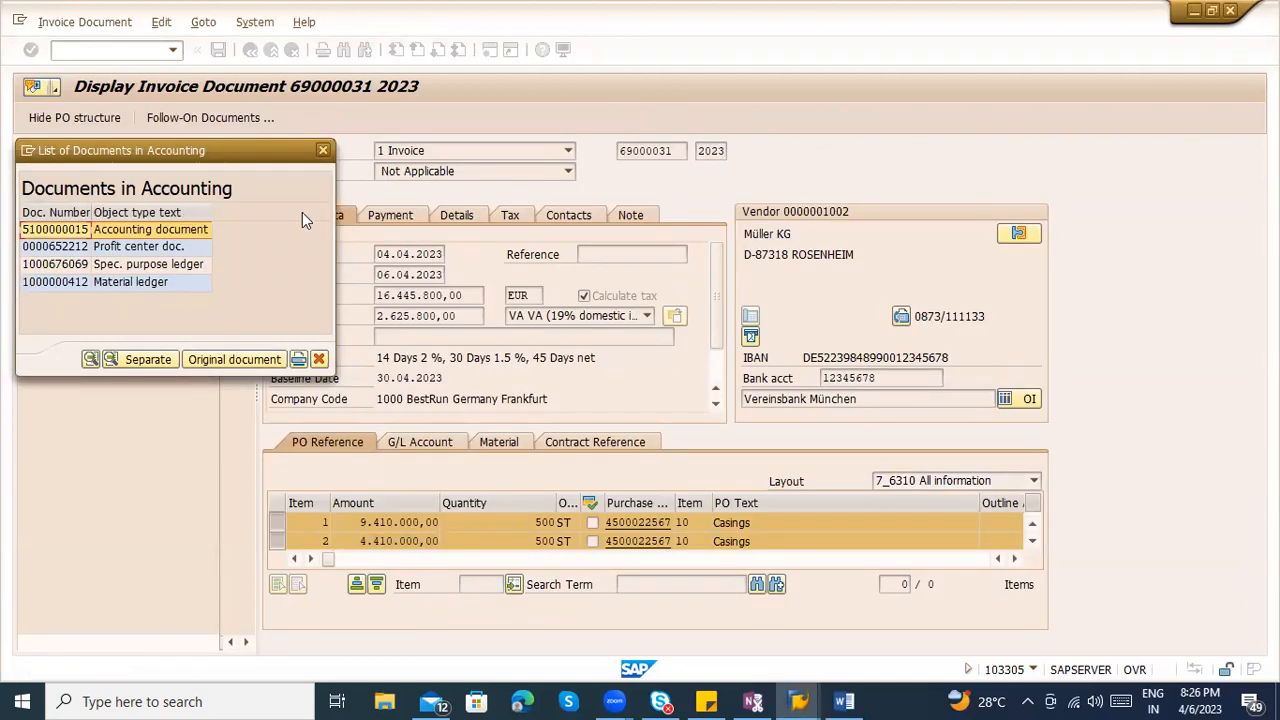
left_click(175, 235)
double_click(175, 240)
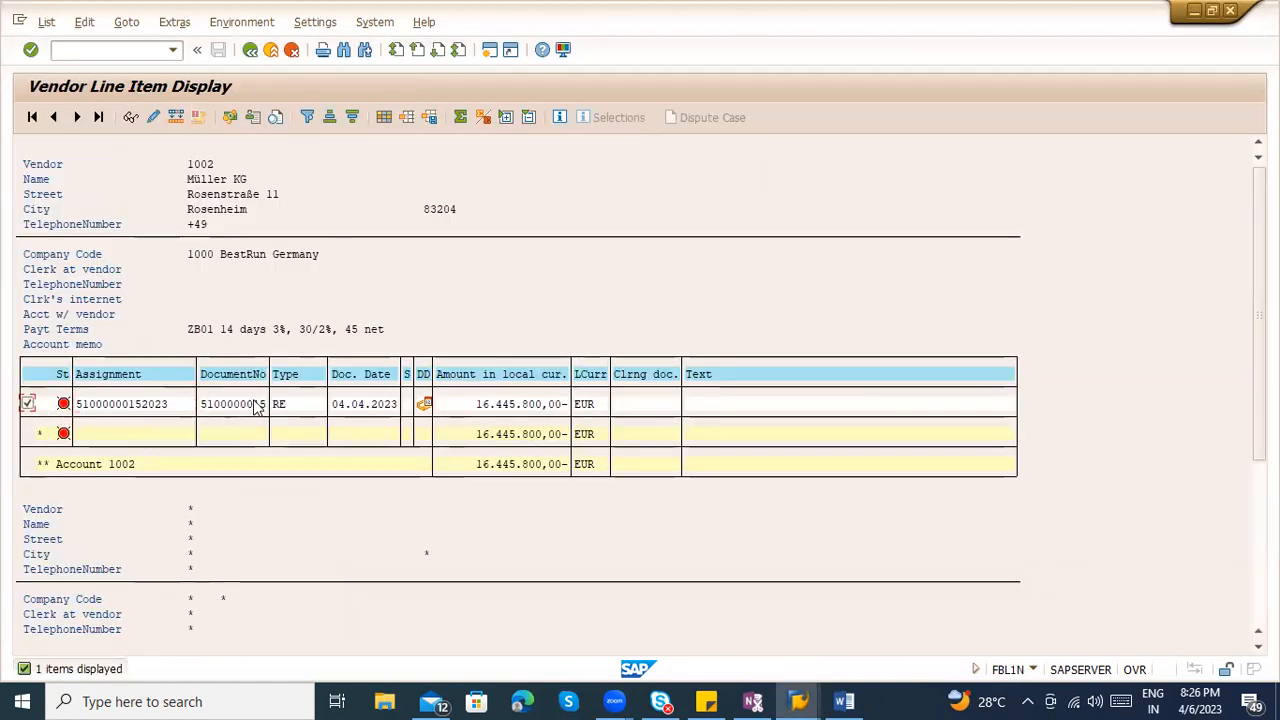
double_click(428, 404)
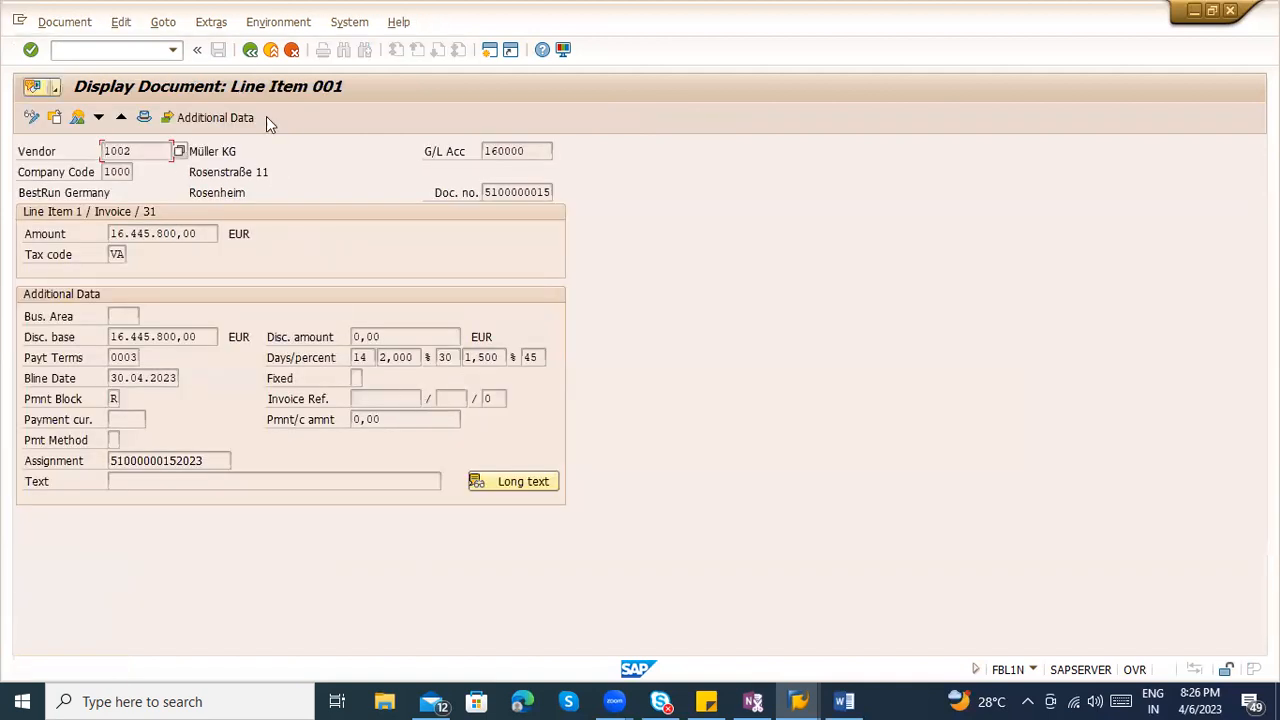
left_click(250, 49)
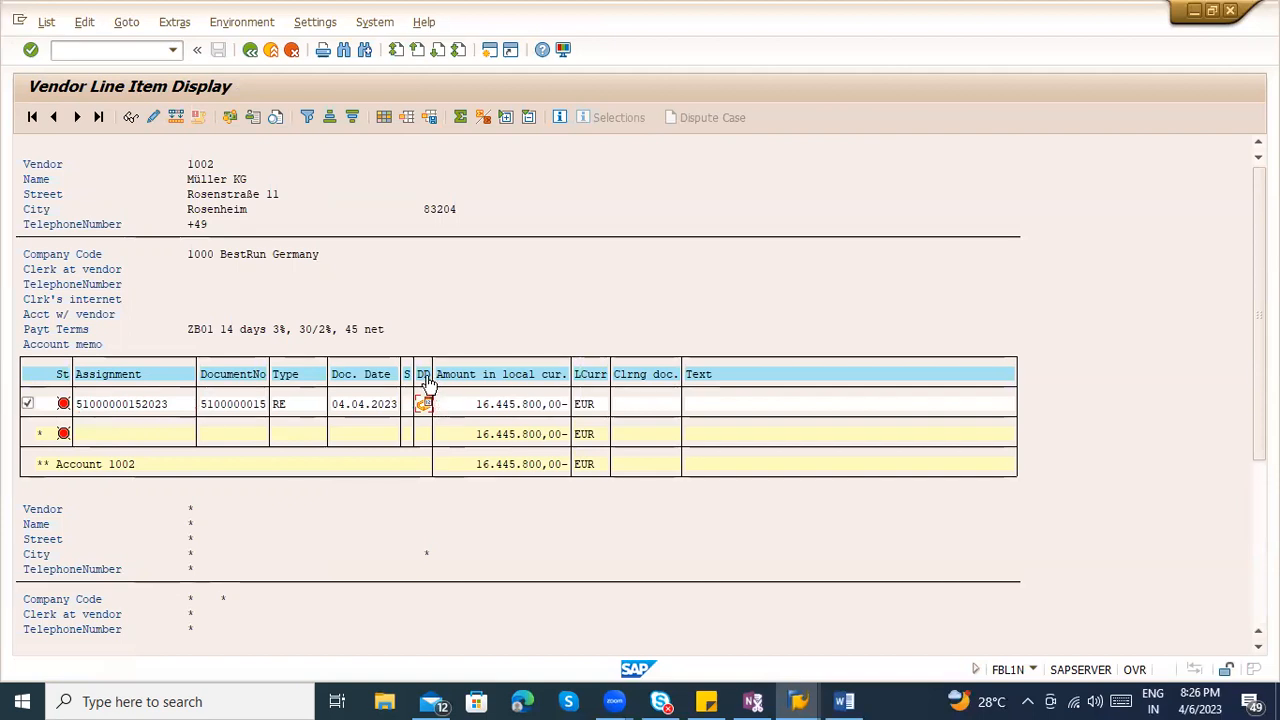
mouse_move(430, 399)
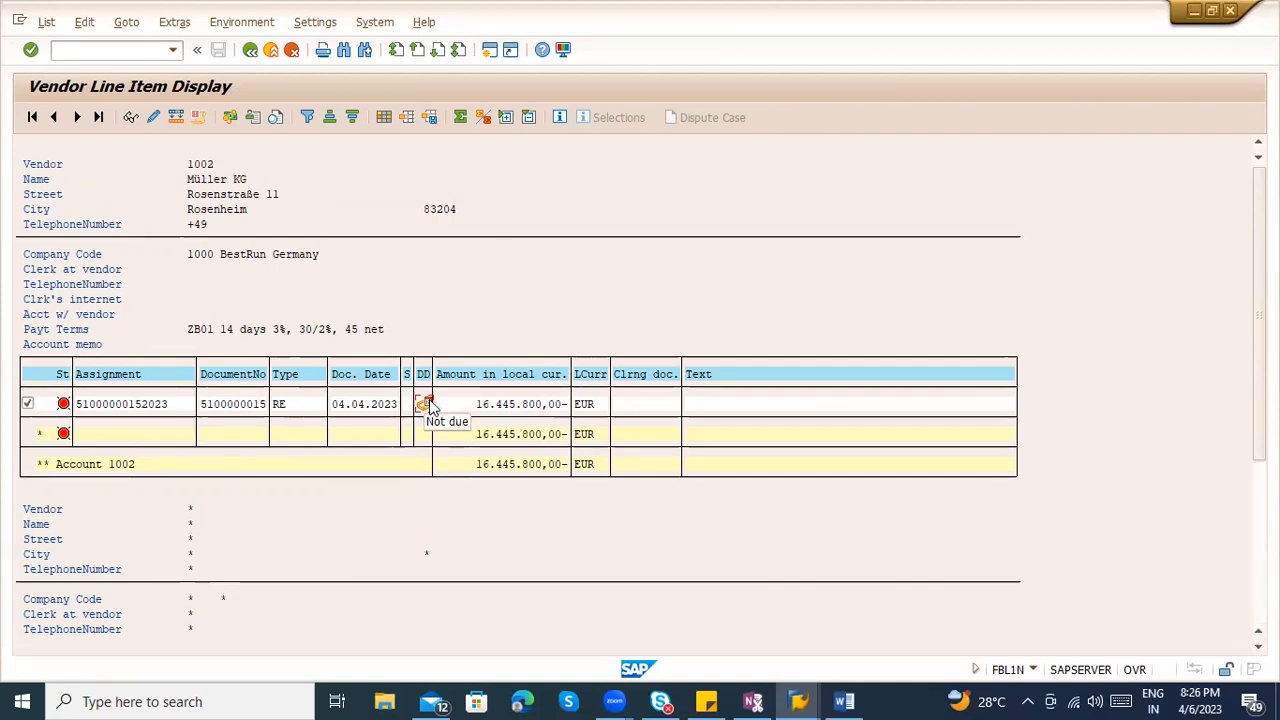
double_click(430, 404)
left_click(323, 150)
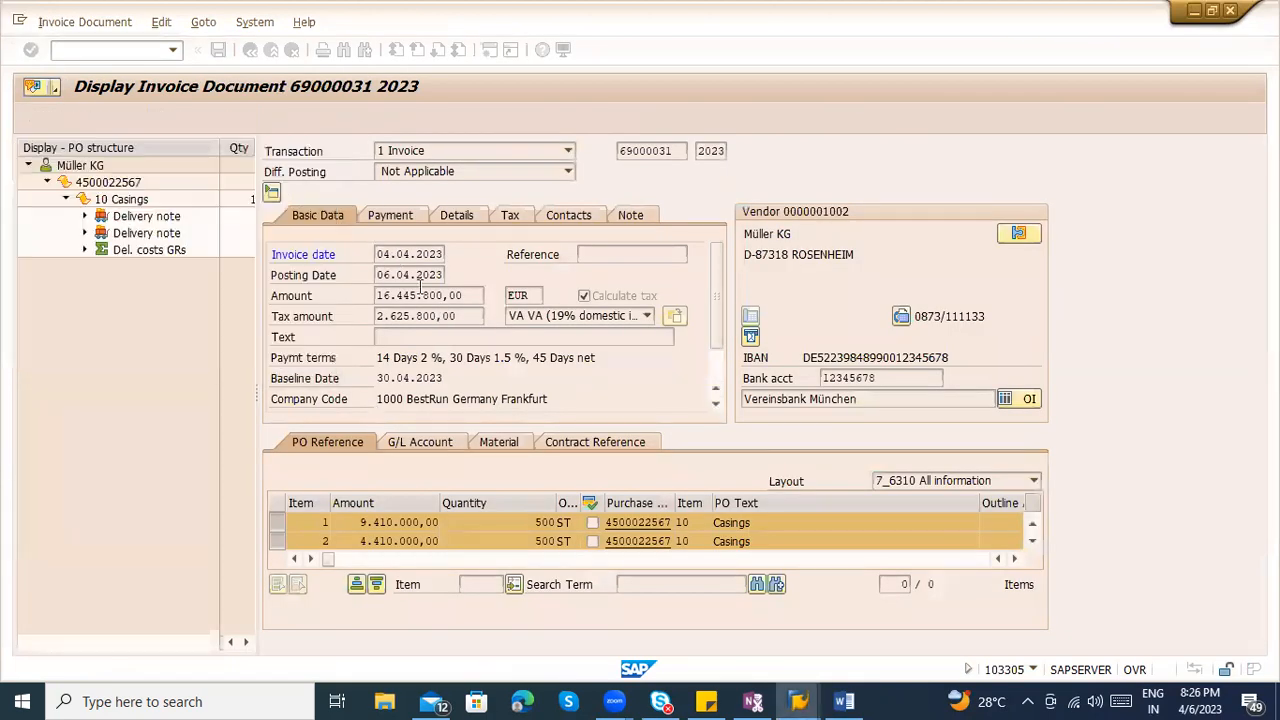
Show the invoice's payment details and mark the due date 14.06.2023
left_click(390, 216)
left_click_drag(343, 274, 436, 272)
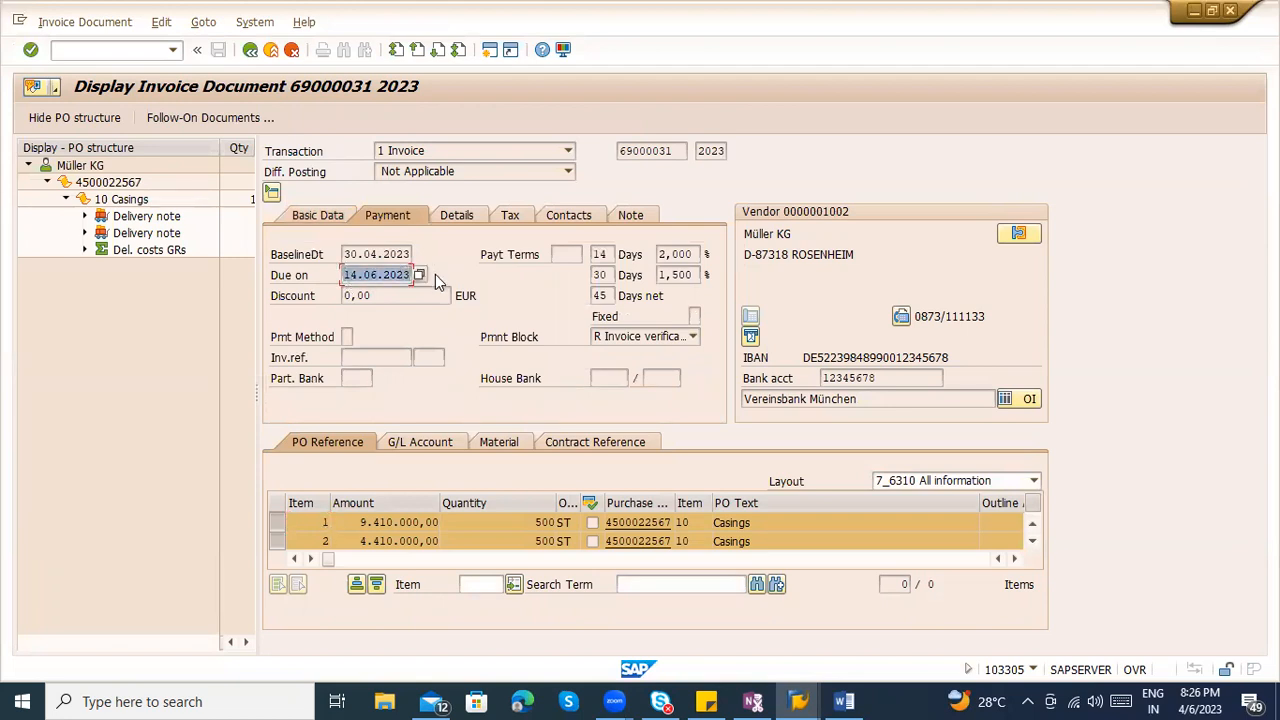
left_click(347, 278)
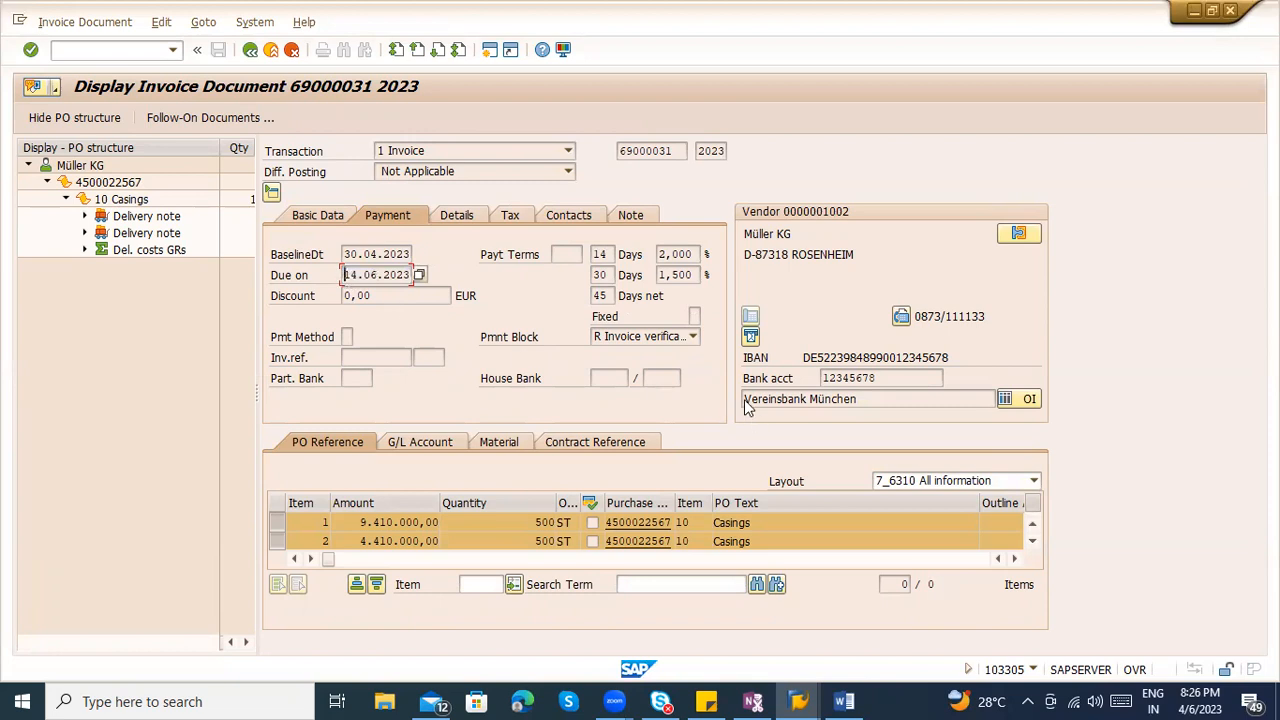
Point out the 14-day and 30-day discount terms and the 45 days net term
left_click(612, 255)
left_click(606, 275)
left_click(601, 277)
left_click(606, 276)
left_click(599, 296)
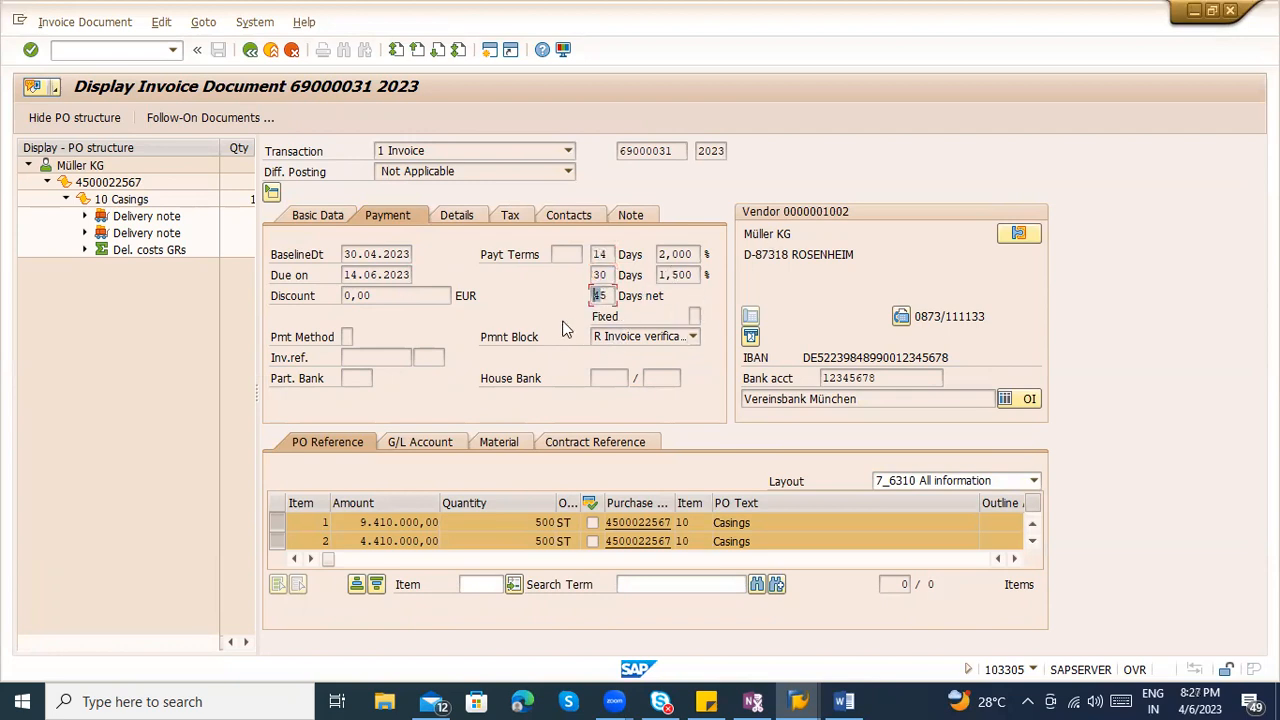
double_click(599, 296)
left_click(300, 277)
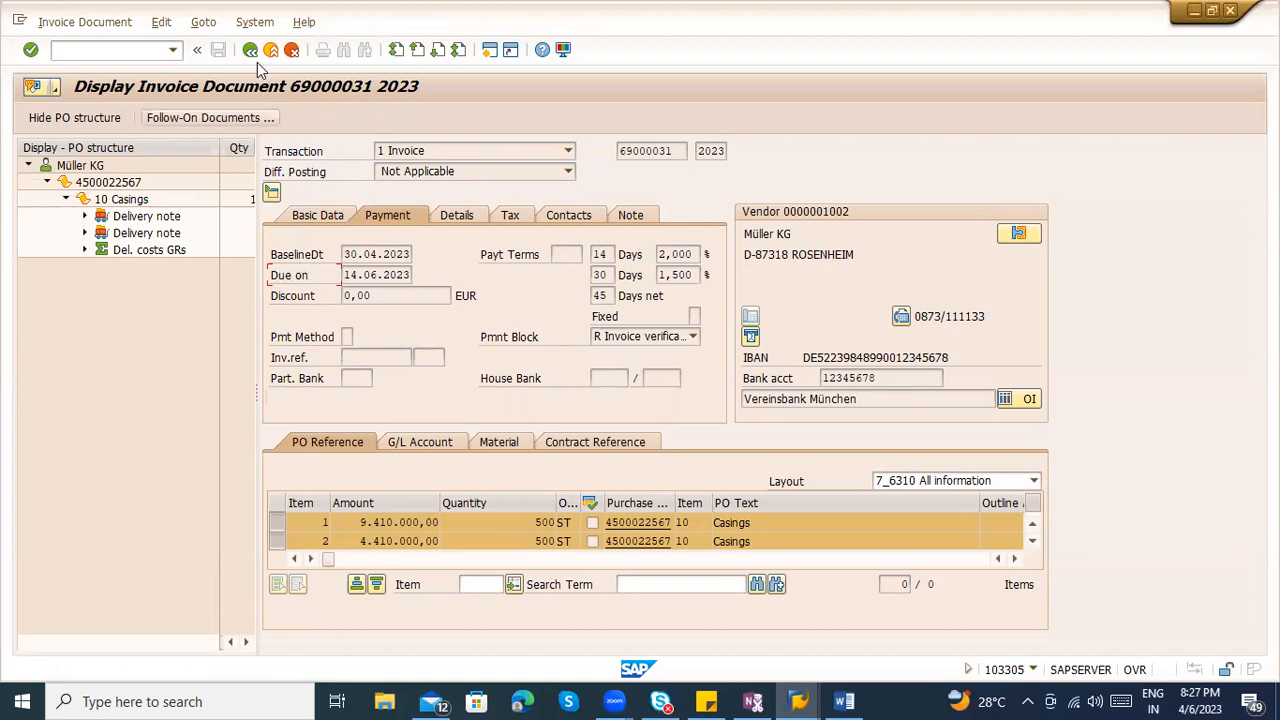
left_click(606, 254)
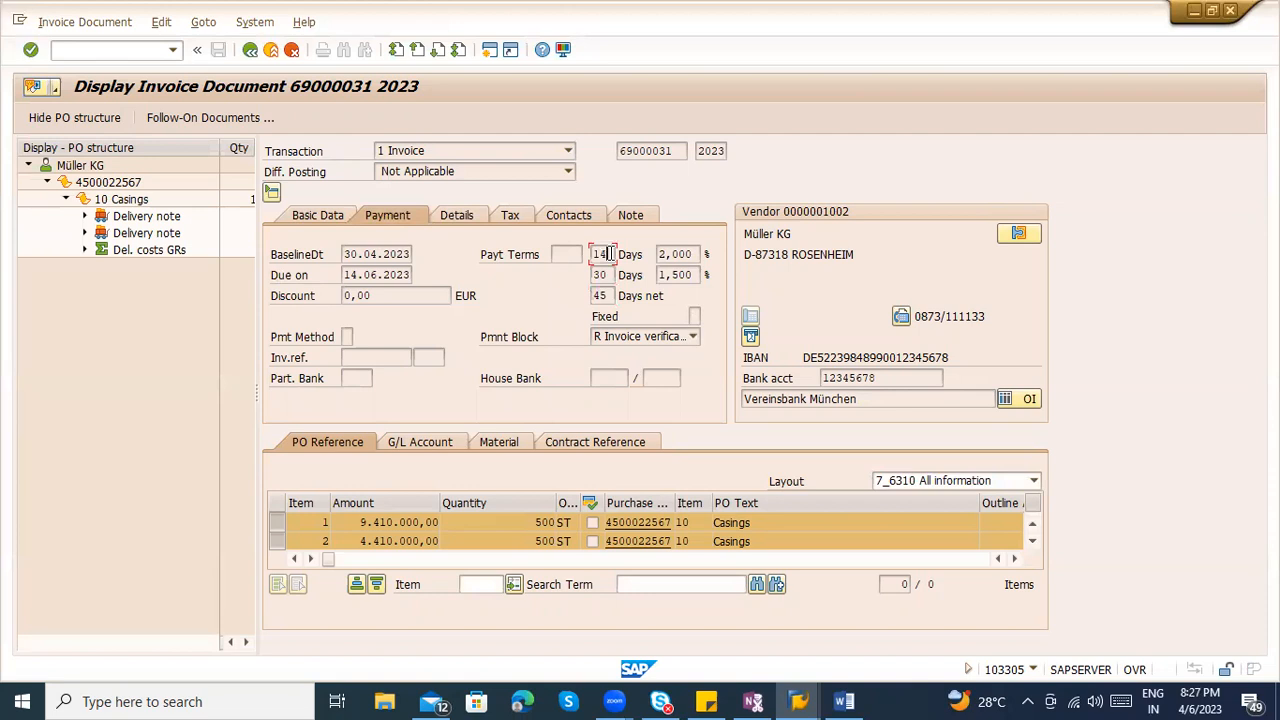
double_click(599, 254)
left_click(641, 523)
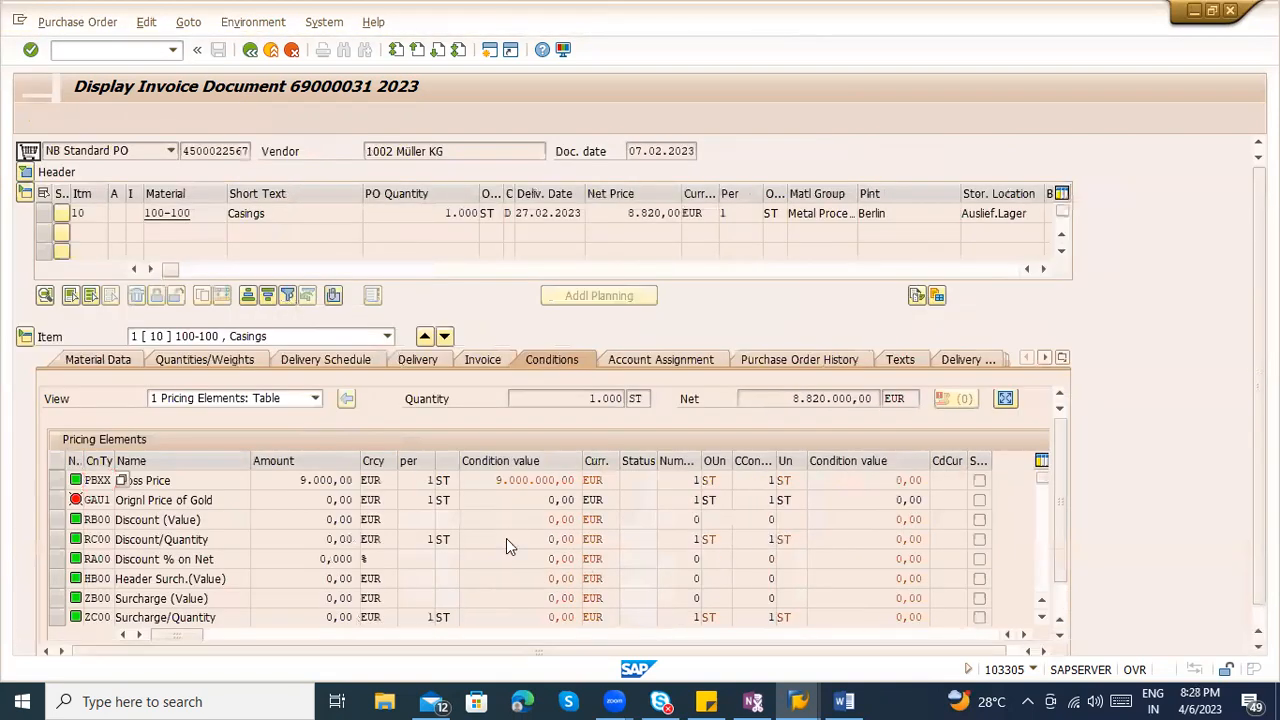
scroll(491, 555, "down", 2)
scroll(491, 563, "down", 2)
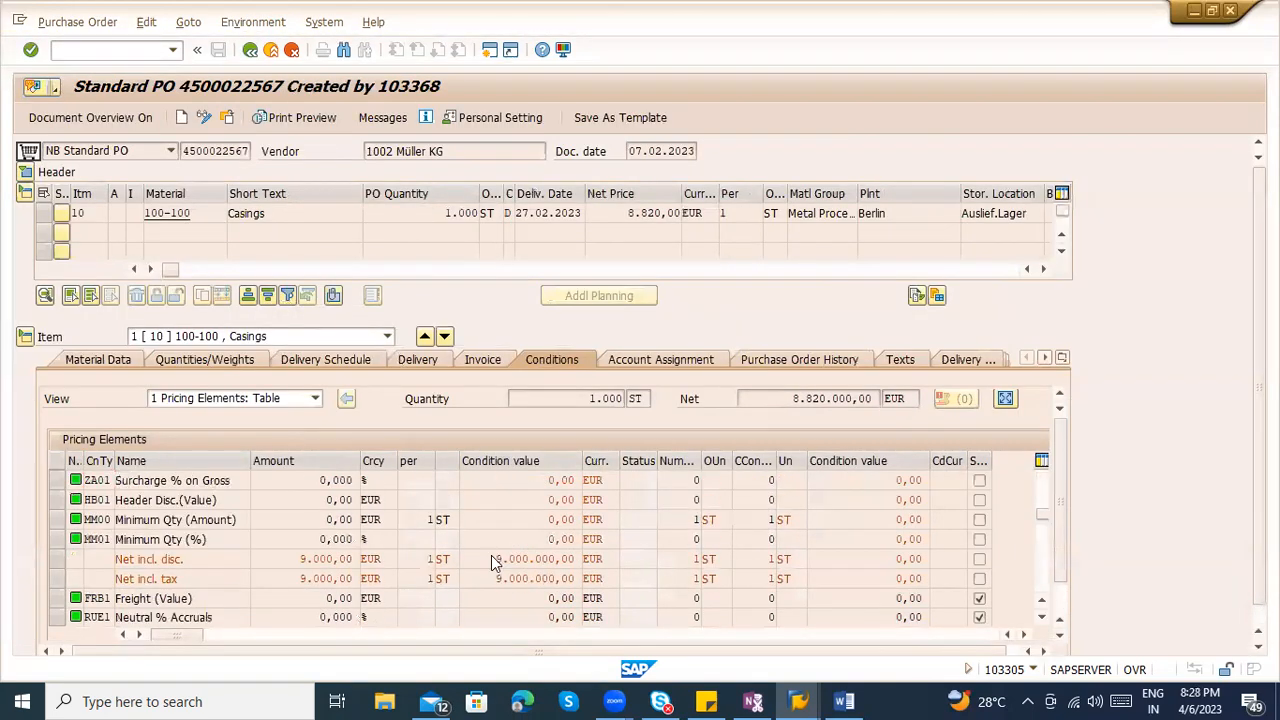
scroll(491, 563, "down", 1)
scroll(491, 563, "down", 1)
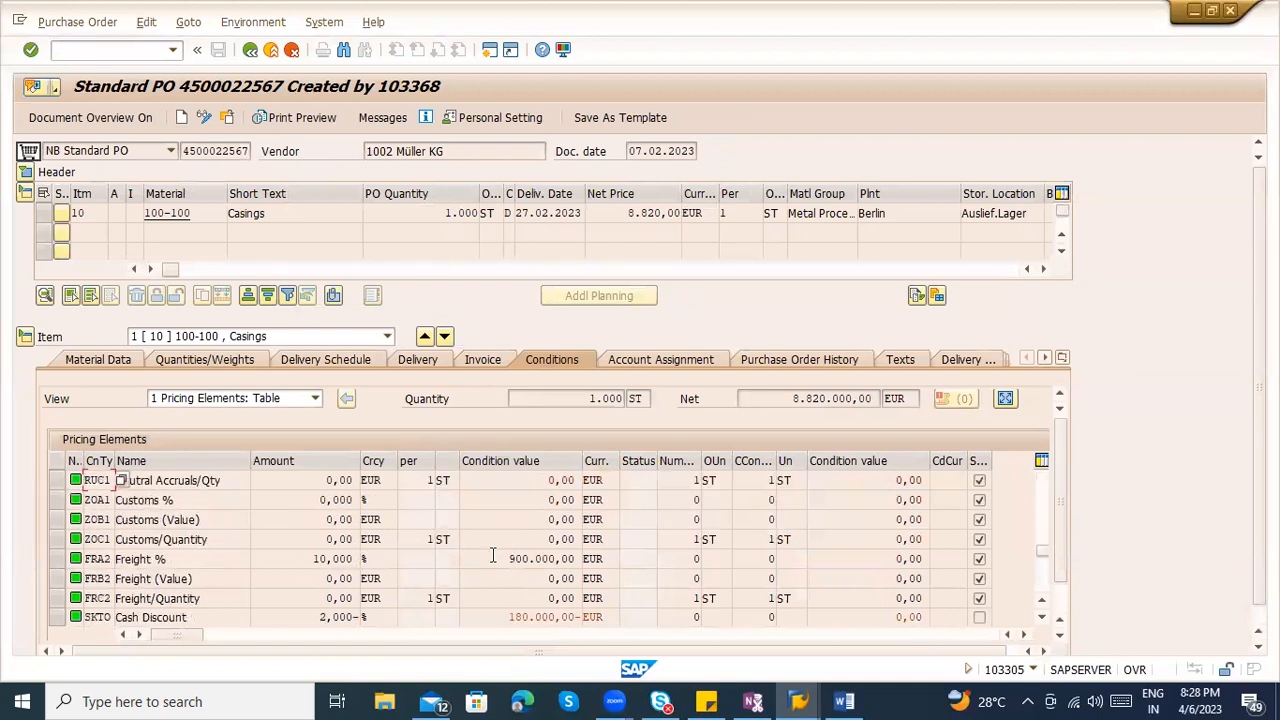
Highlight the SKTO Cash Discount condition's 2,000- rate and 180.000,00- value, then return to the invoice
left_click_drag(308, 616, 396, 614)
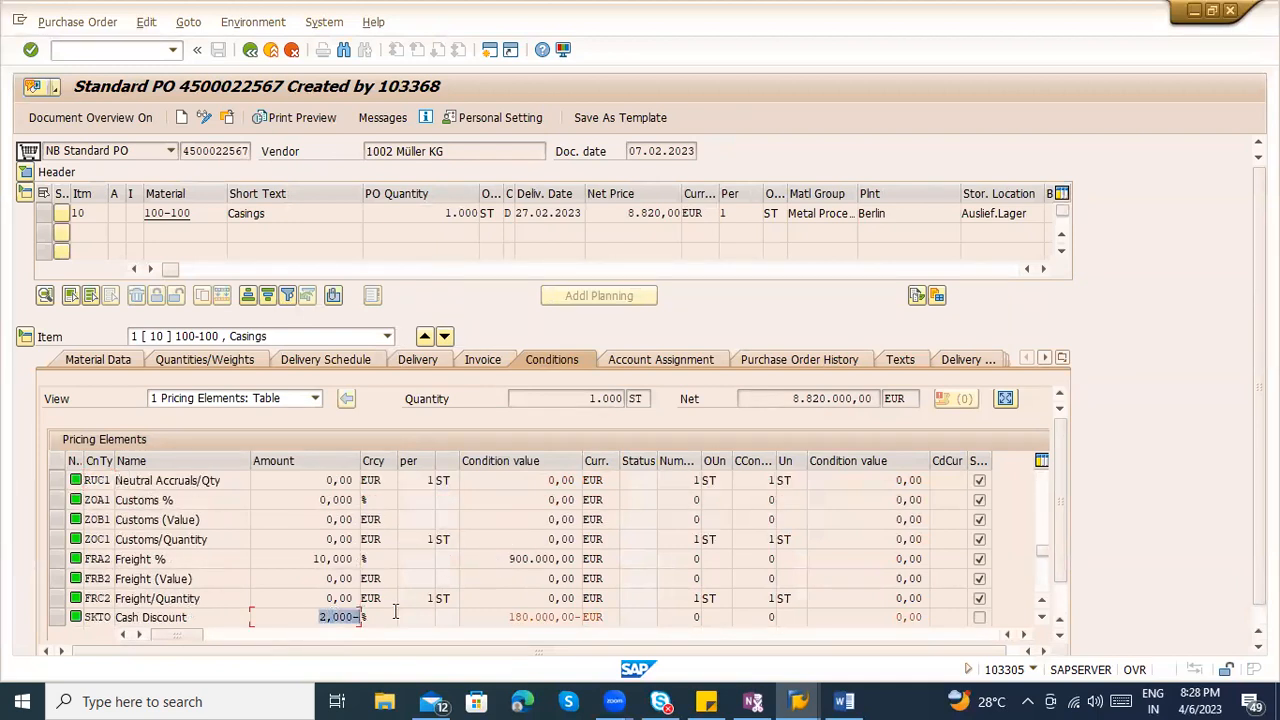
scroll(429, 583, "down", 1)
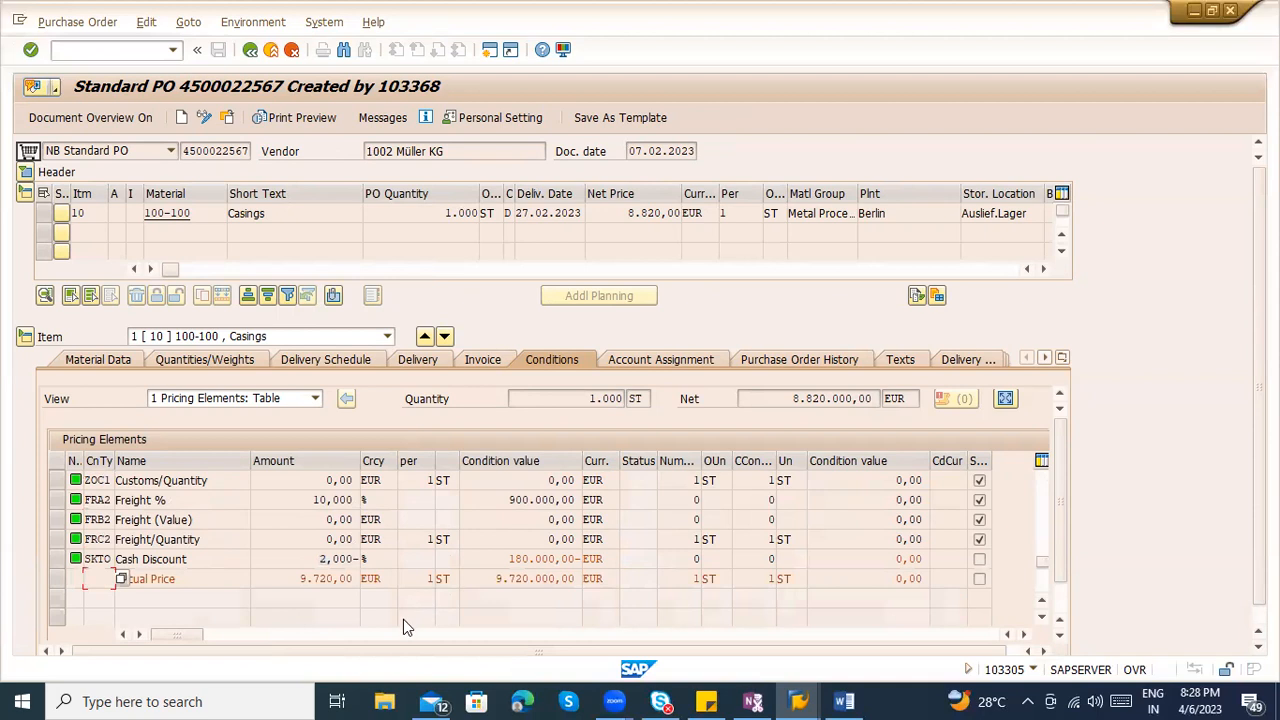
double_click(322, 559)
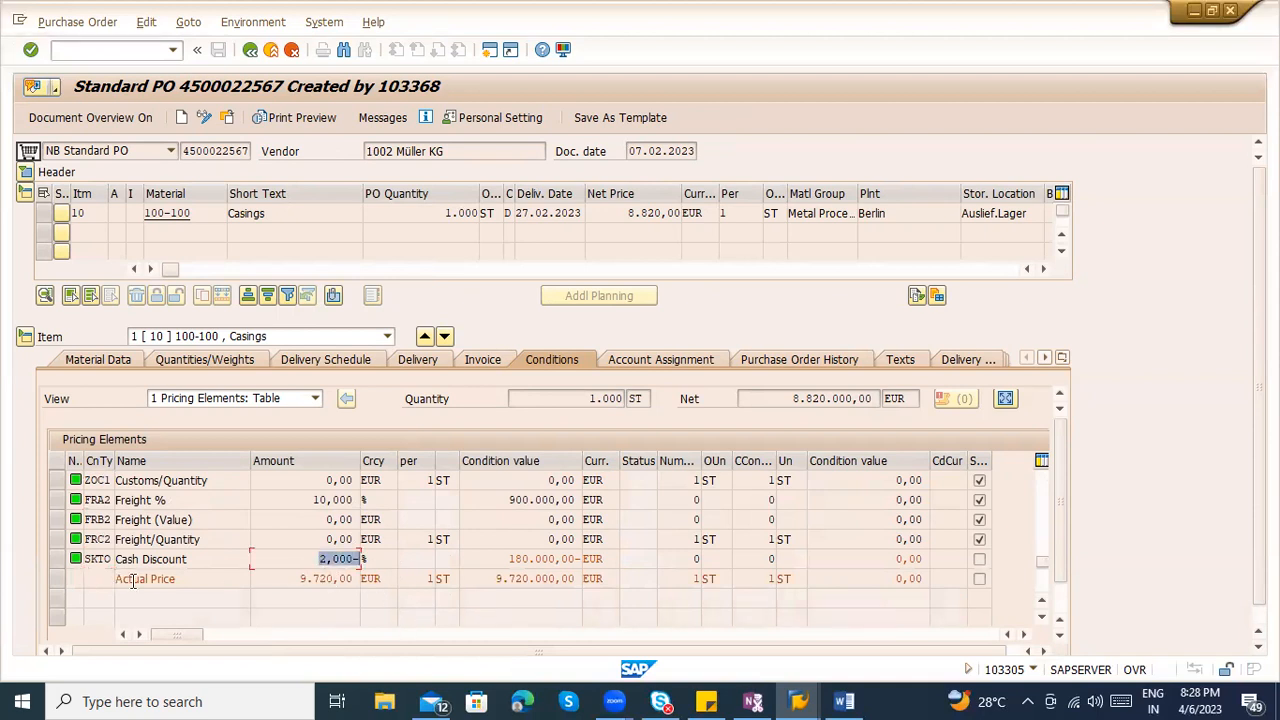
left_click(57, 559)
left_click(497, 559)
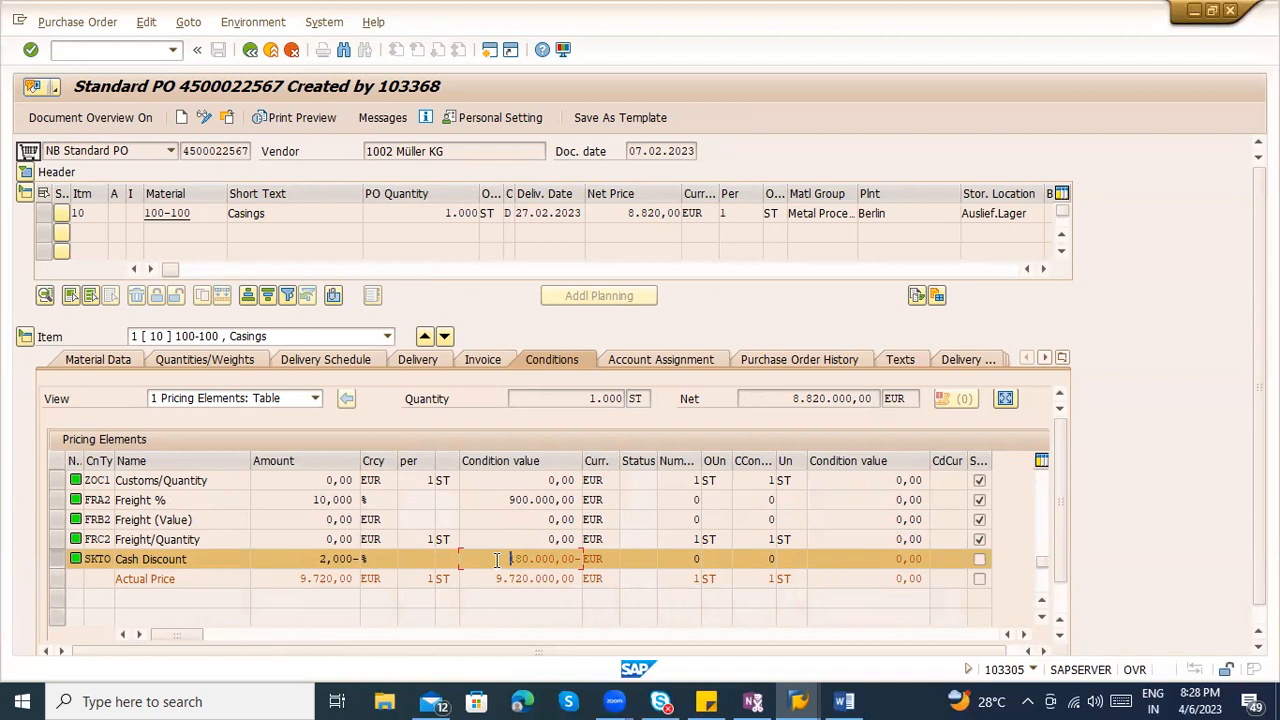
left_click(97, 559)
left_click(195, 557)
left_click_drag(195, 557, 88, 540)
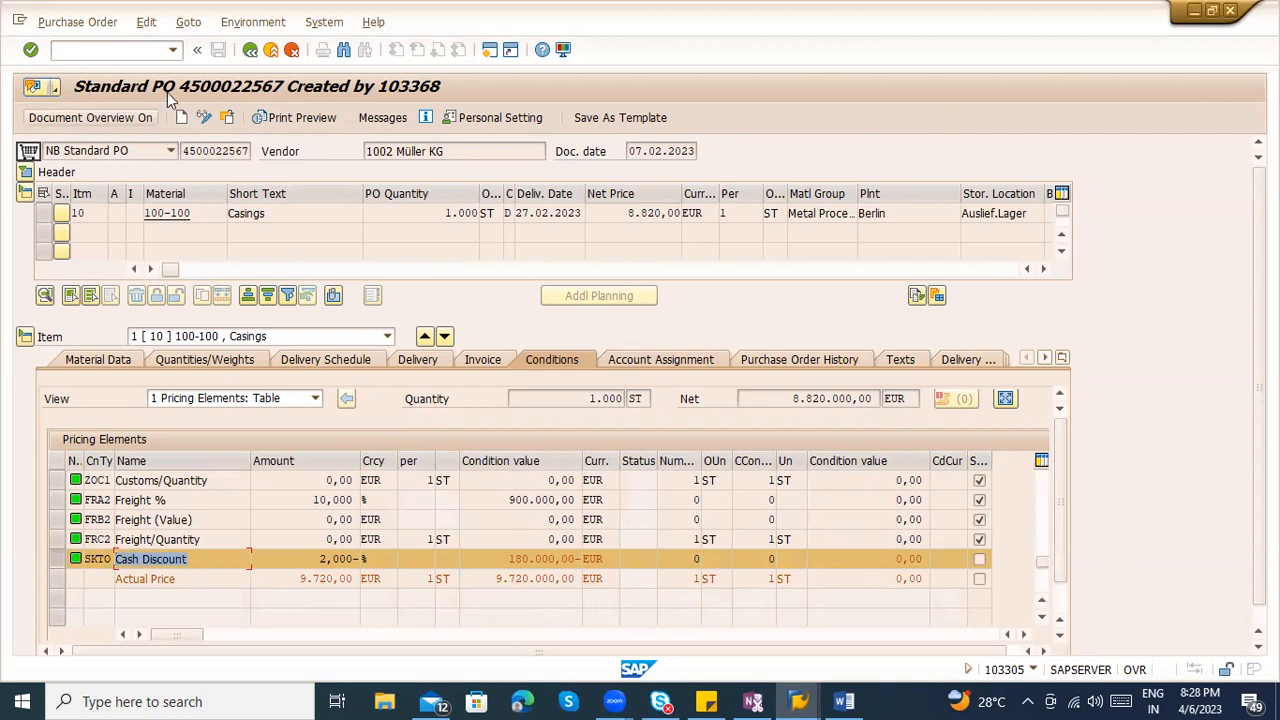
left_click(249, 51)
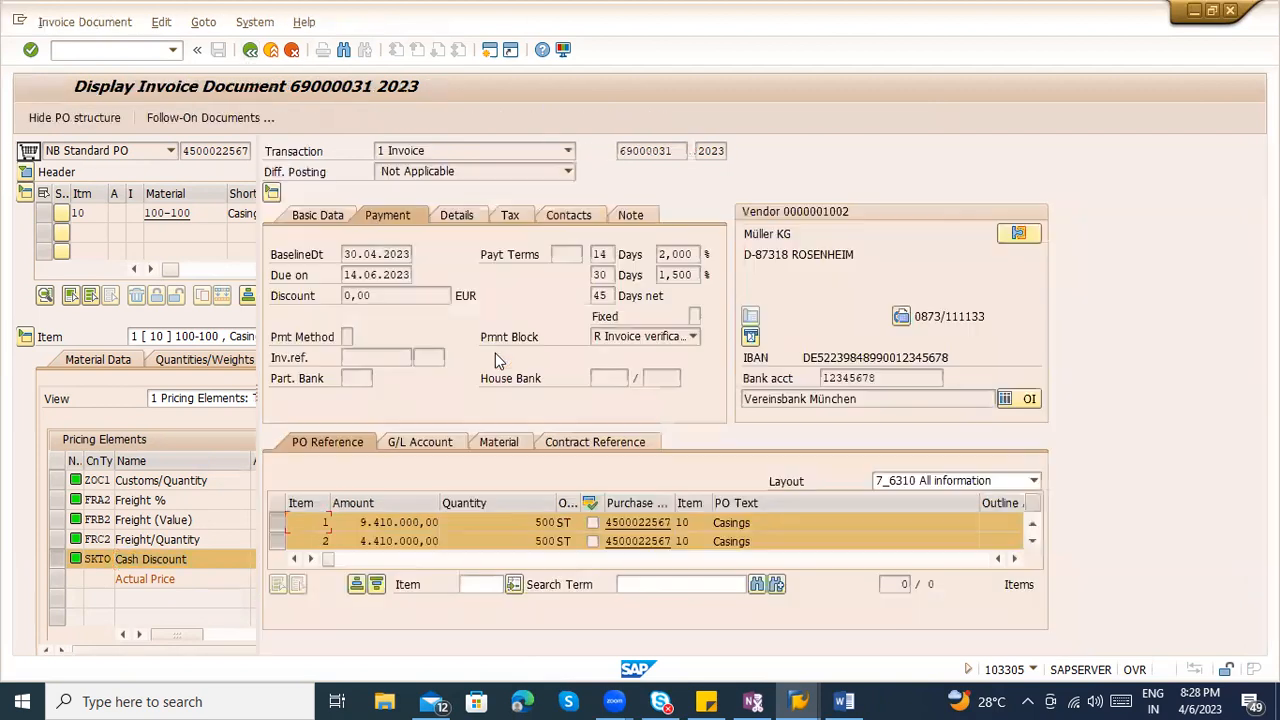
Highlight the 2,000 cash discount term, then close the invoice and exit to the main menu
left_click(601, 275)
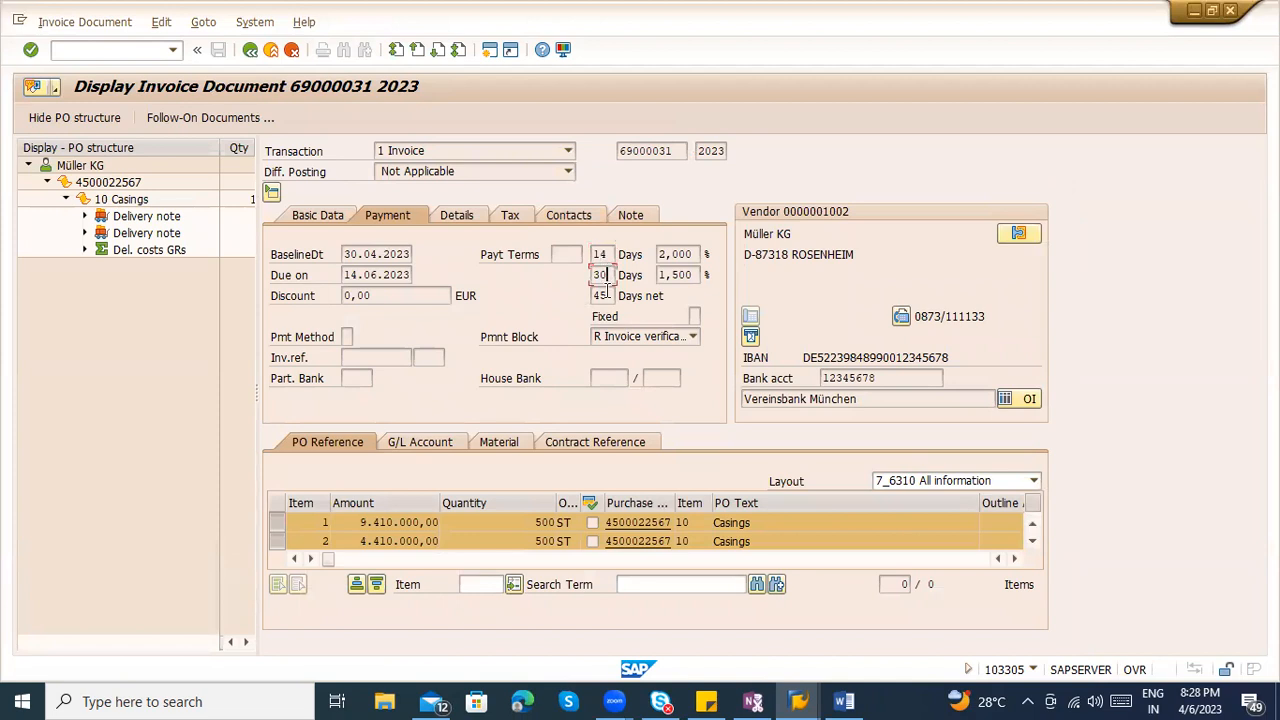
left_click_drag(700, 254, 588, 256)
left_click(251, 51)
key("Return")
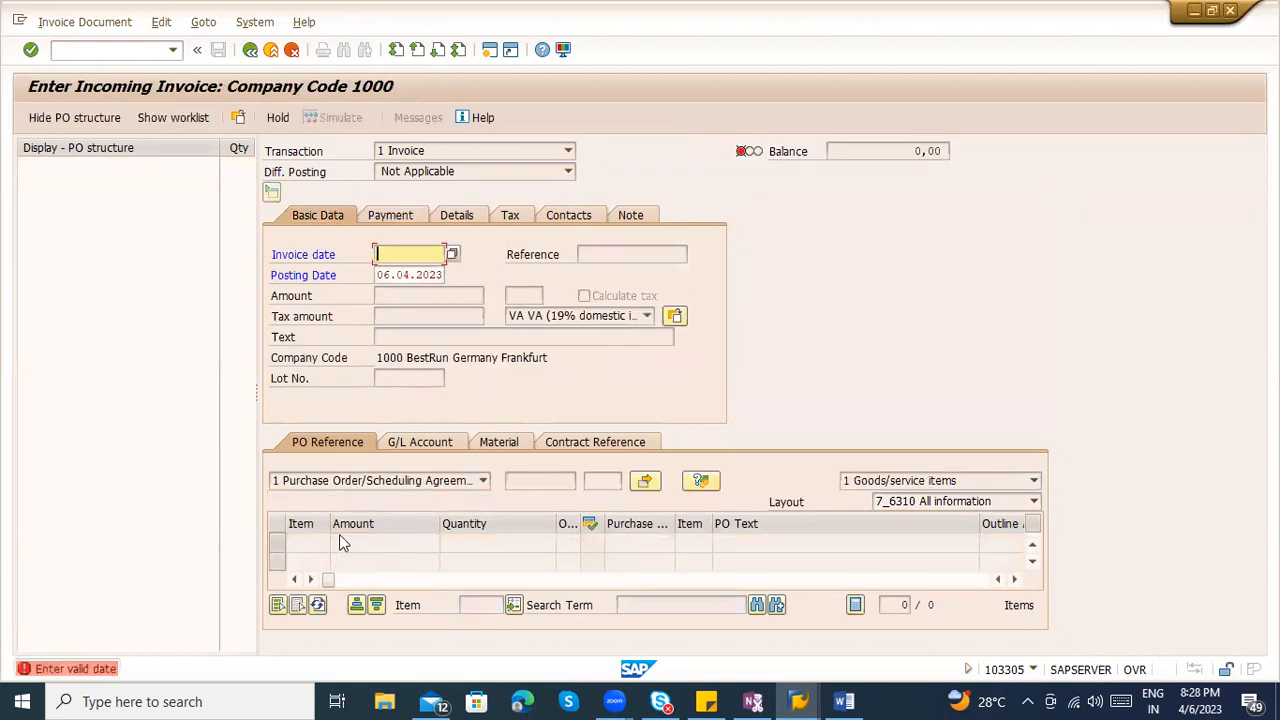
left_click(268, 60)
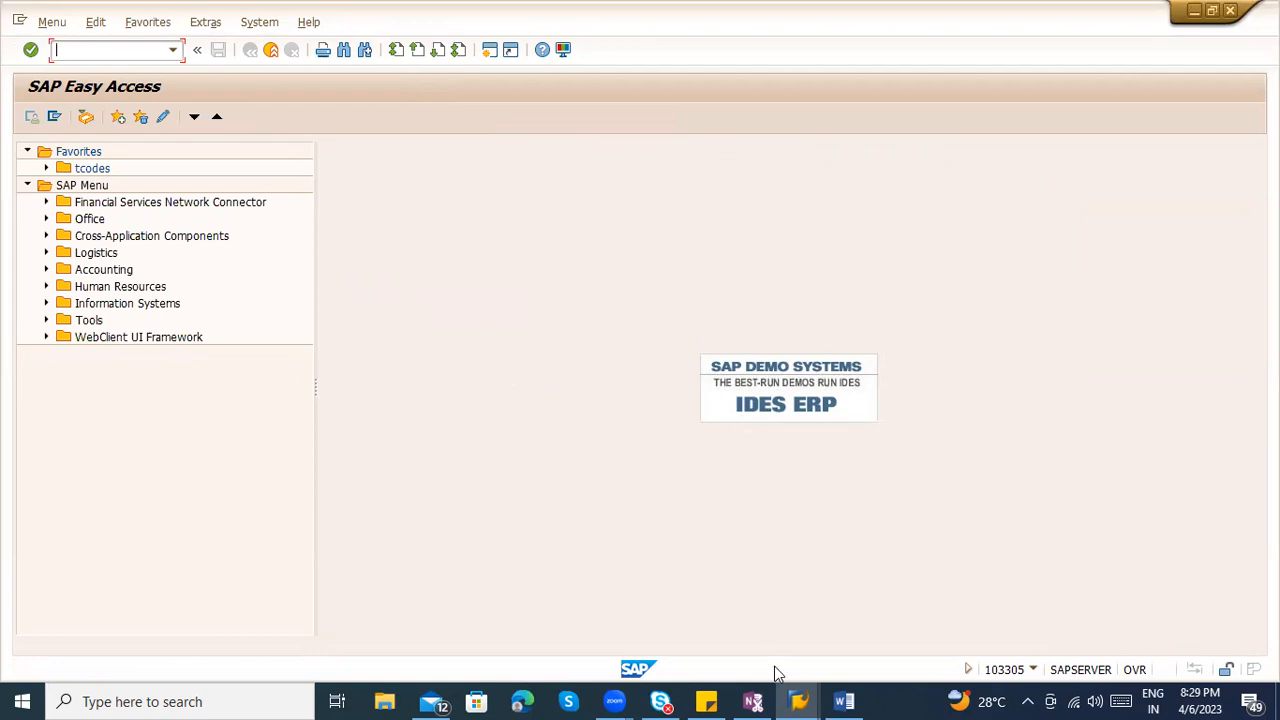
left_click(808, 690)
left_click(789, 626)
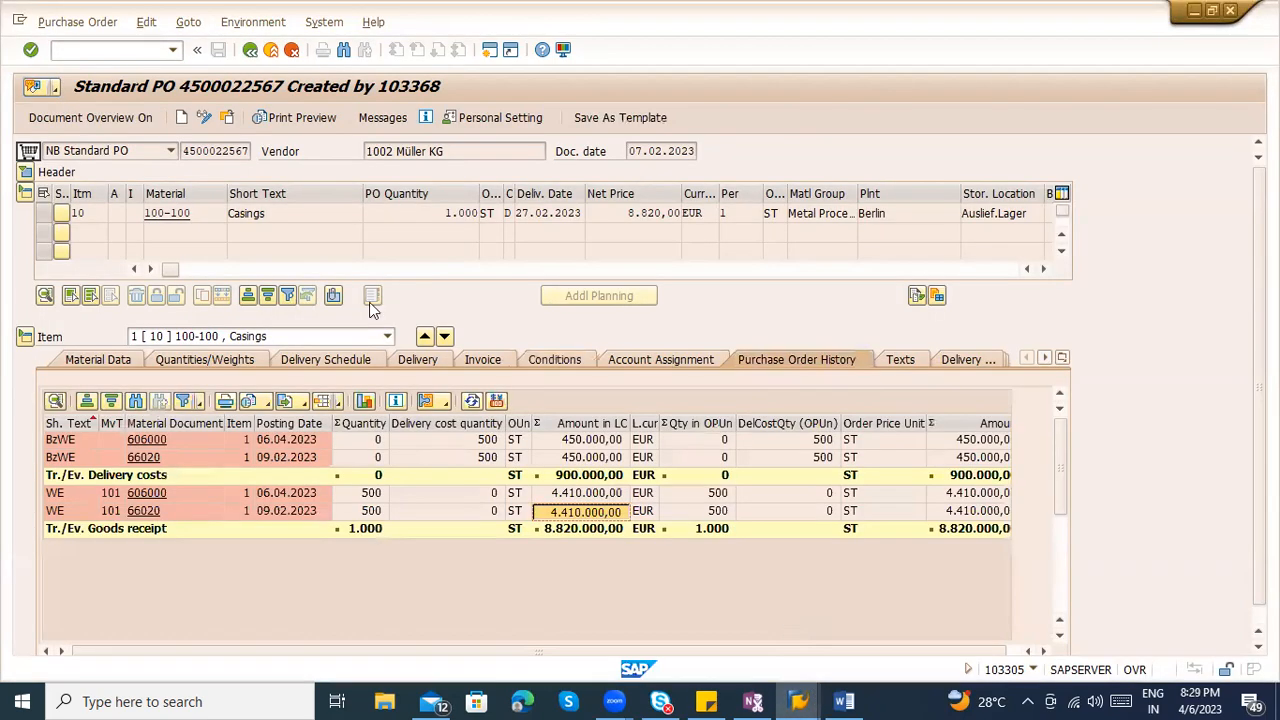
left_click(227, 119)
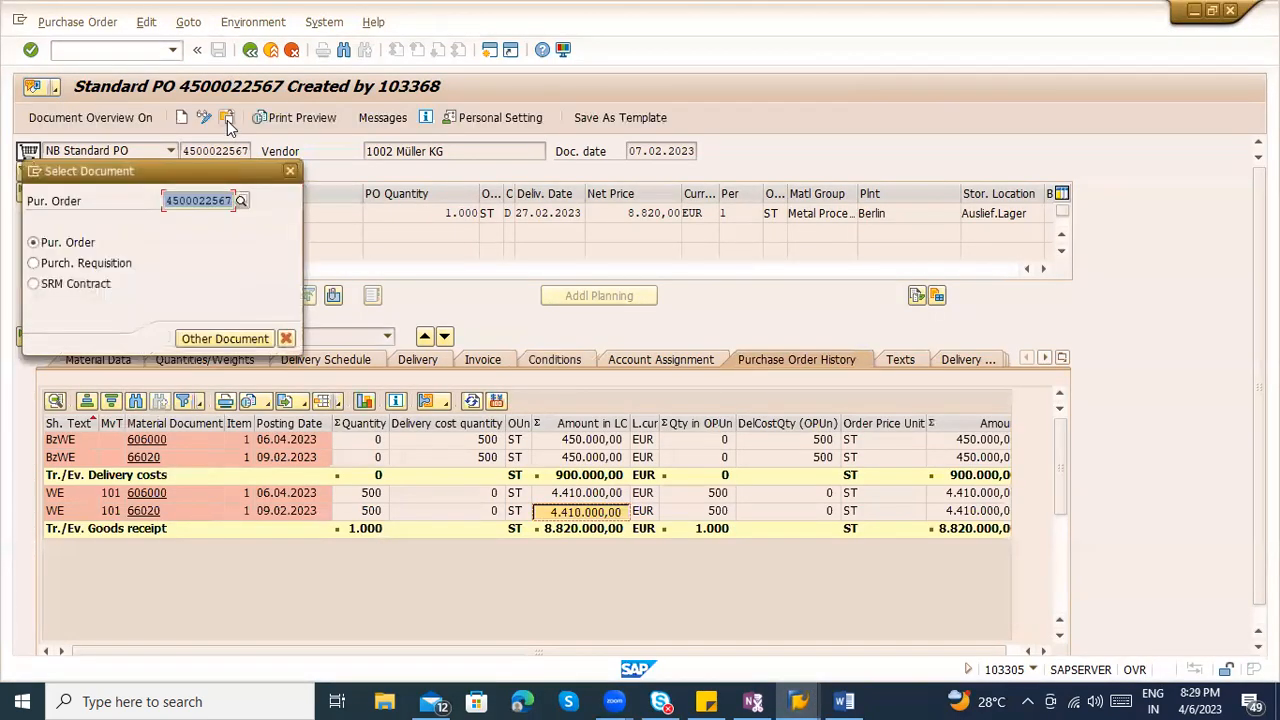
key("Return")
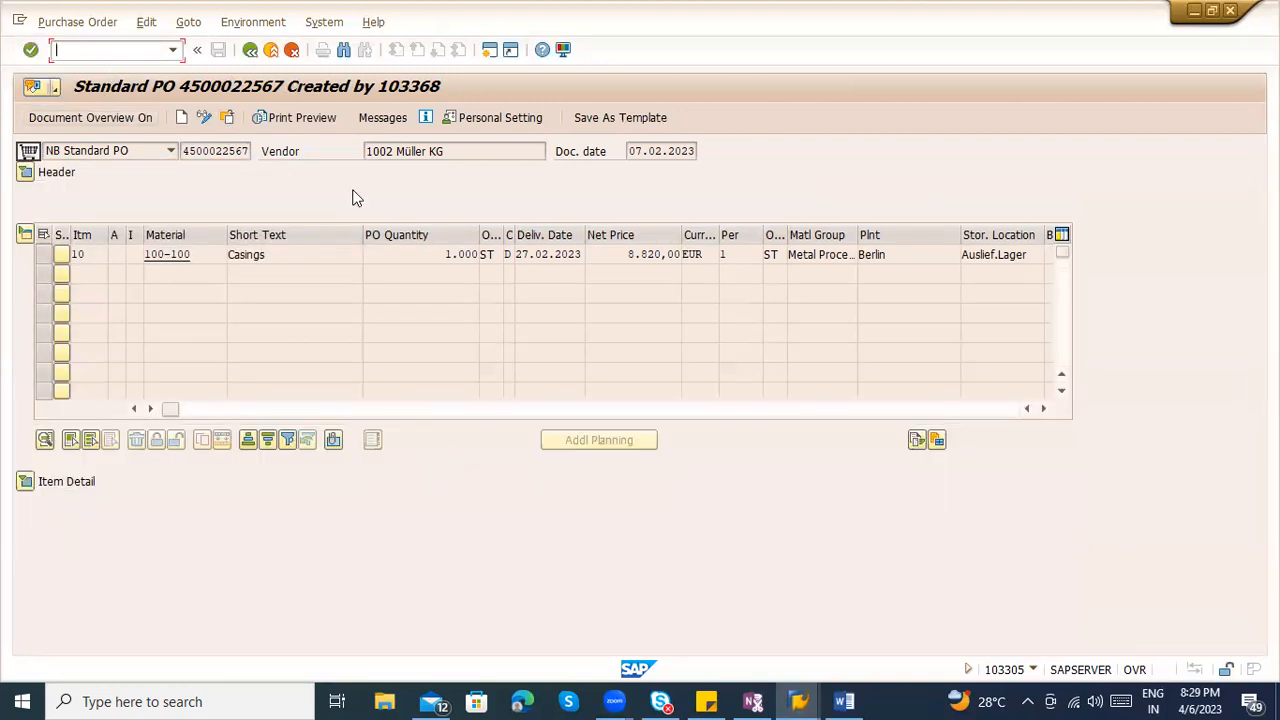
key("alt+Tab")
key("alt+Tab")
key("alt+Tab")
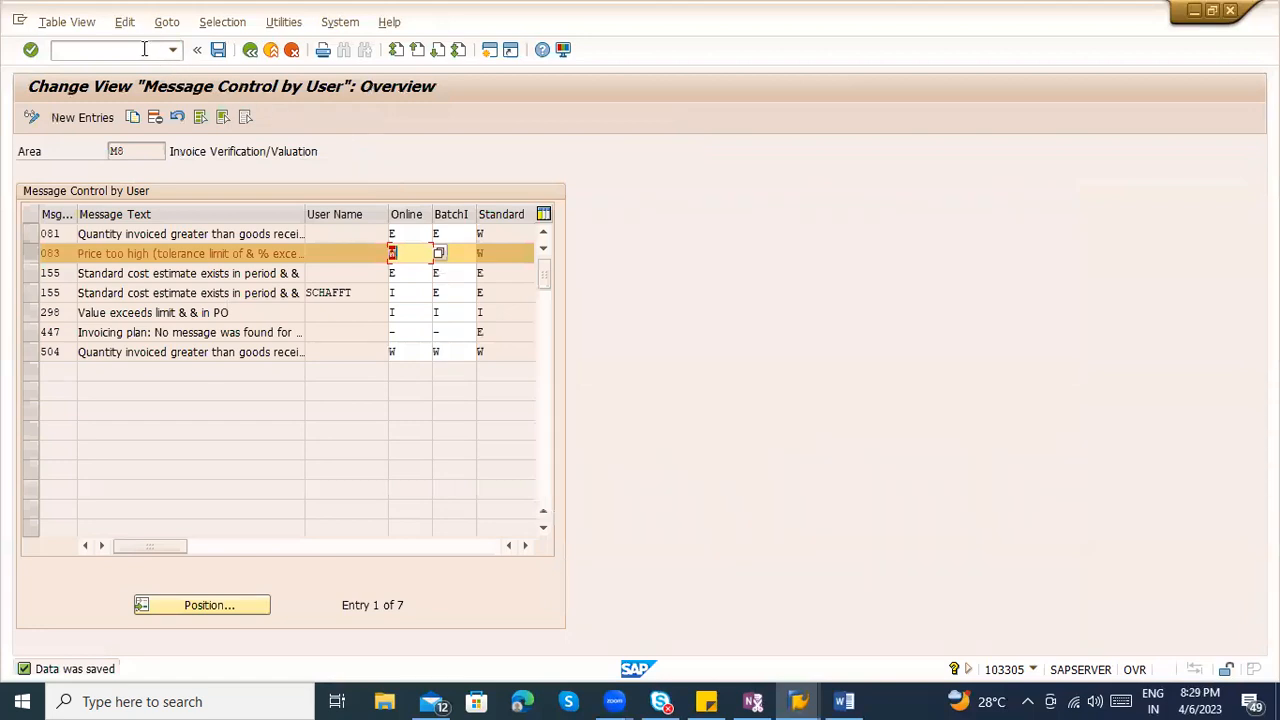
Start and clear a /n command, then highlight the M8 area value in message control
left_click(144, 49)
type("/n")
key("BackSpace")
key("BackSpace")
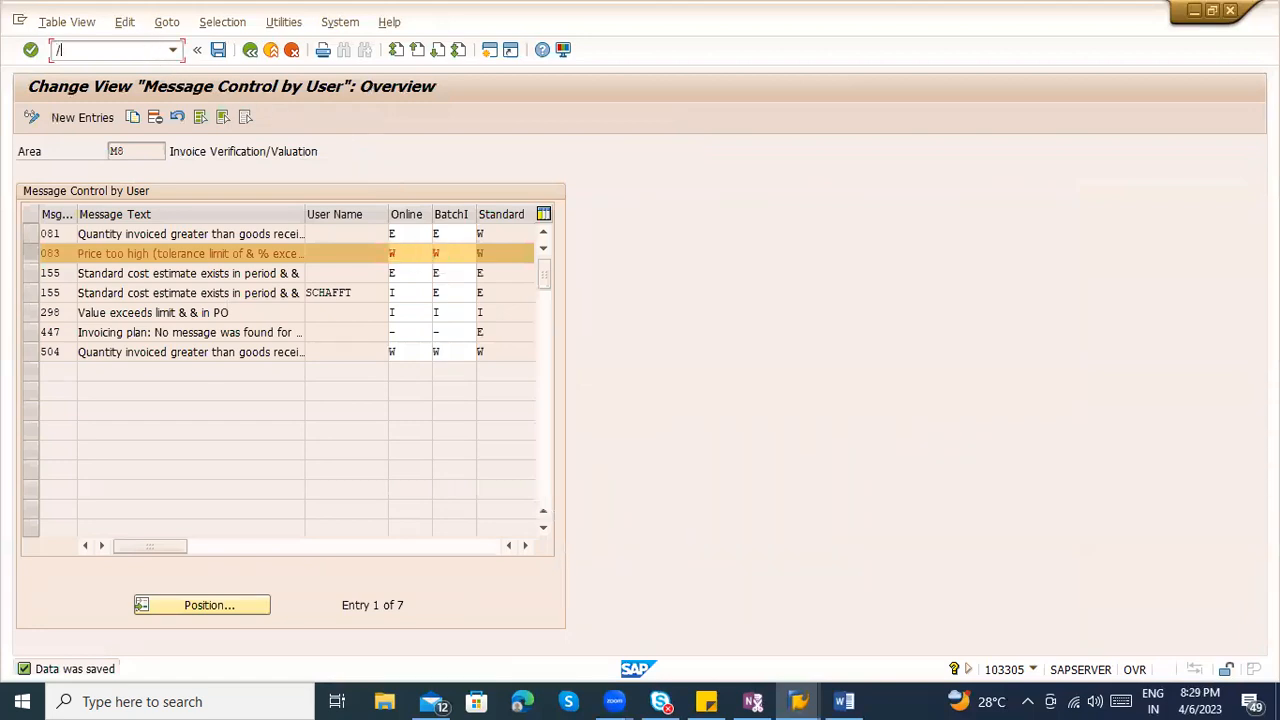
left_click_drag(127, 151, 99, 147)
left_click(127, 150)
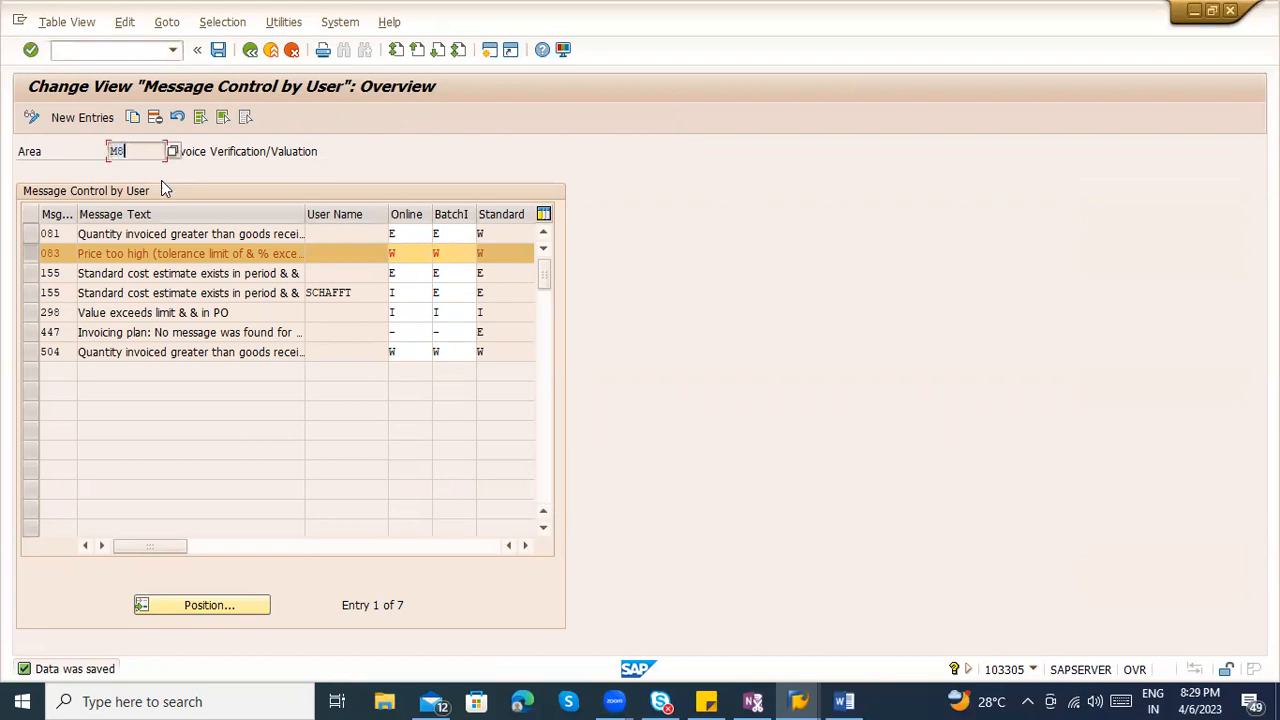
Return to the IMG, expand Logistics Invoice Verification > Invoice Block, and open Set Tolerance Limits
left_click(250, 50)
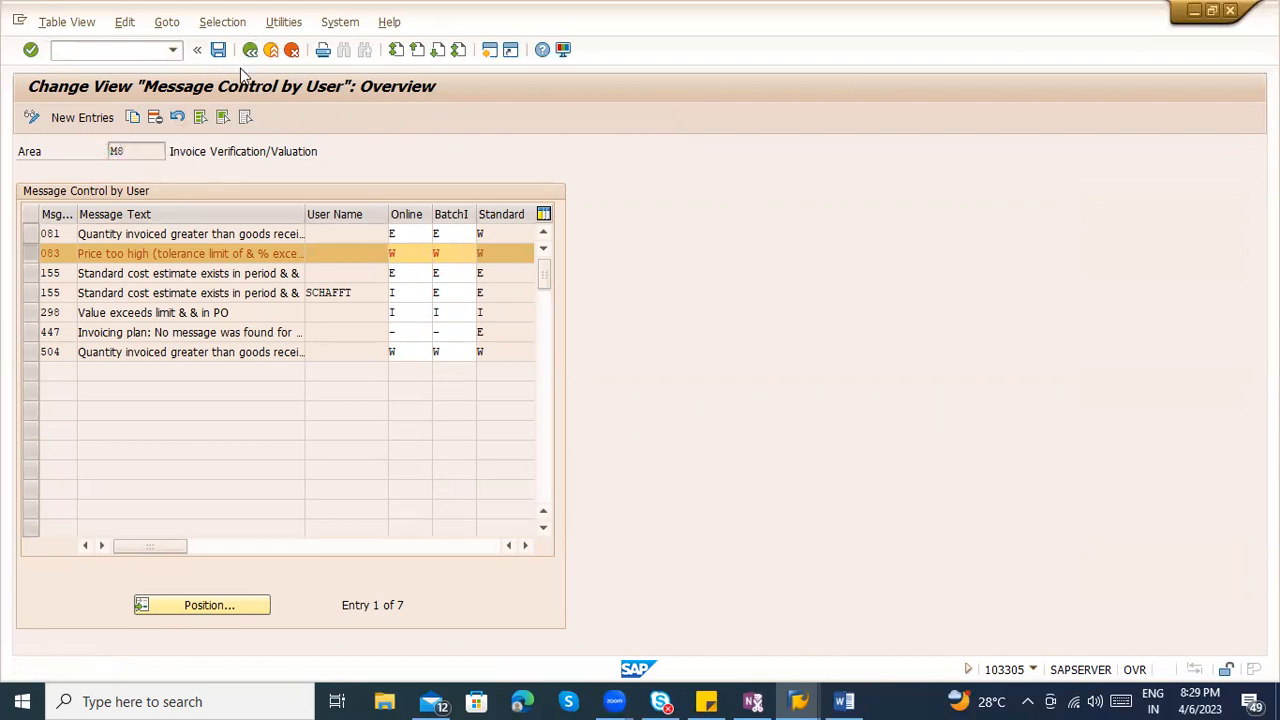
key("Escape")
scroll(266, 449, "up", 3)
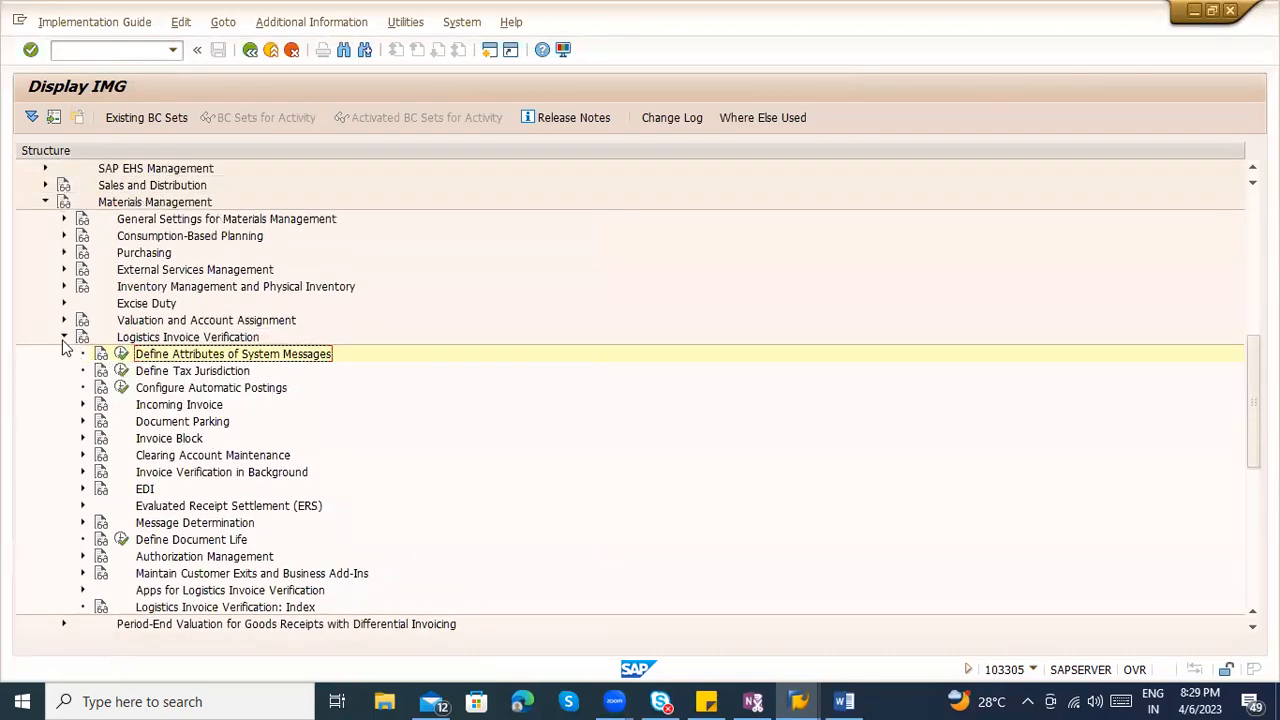
left_click(64, 338)
left_click(64, 338)
scroll(88, 470, "down", 1)
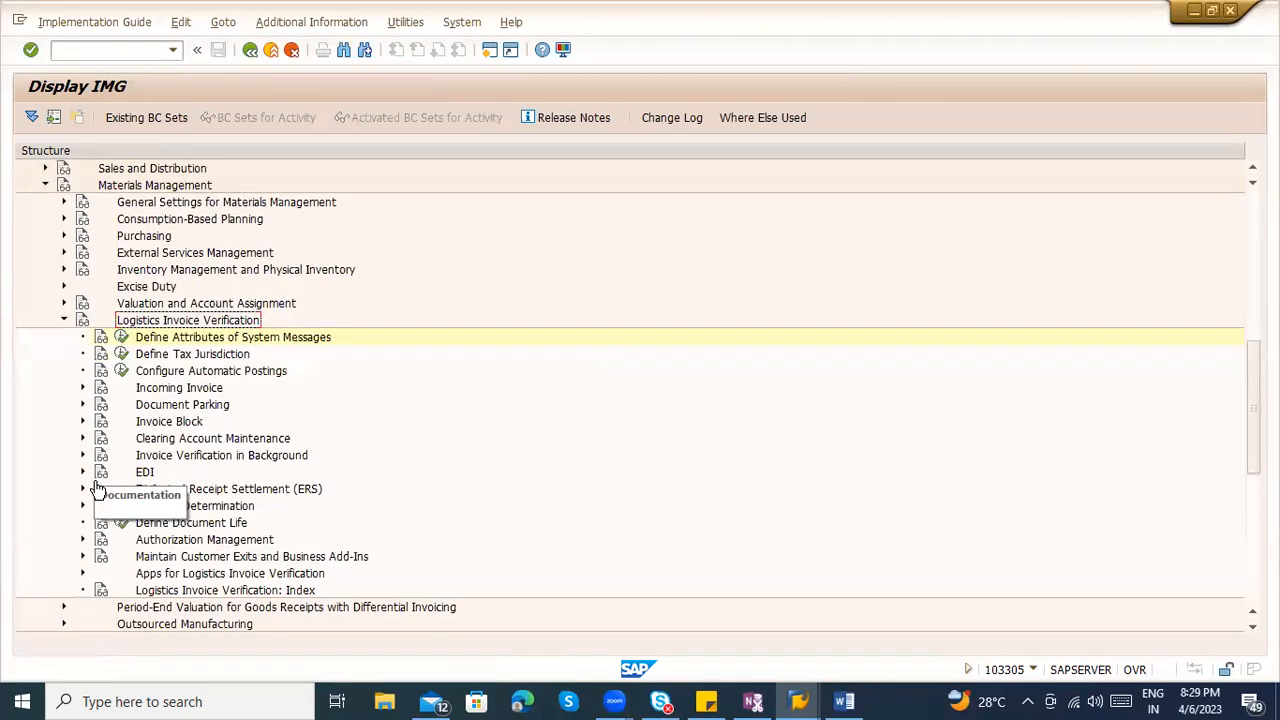
left_click(82, 421)
scroll(125, 455, "down", 1)
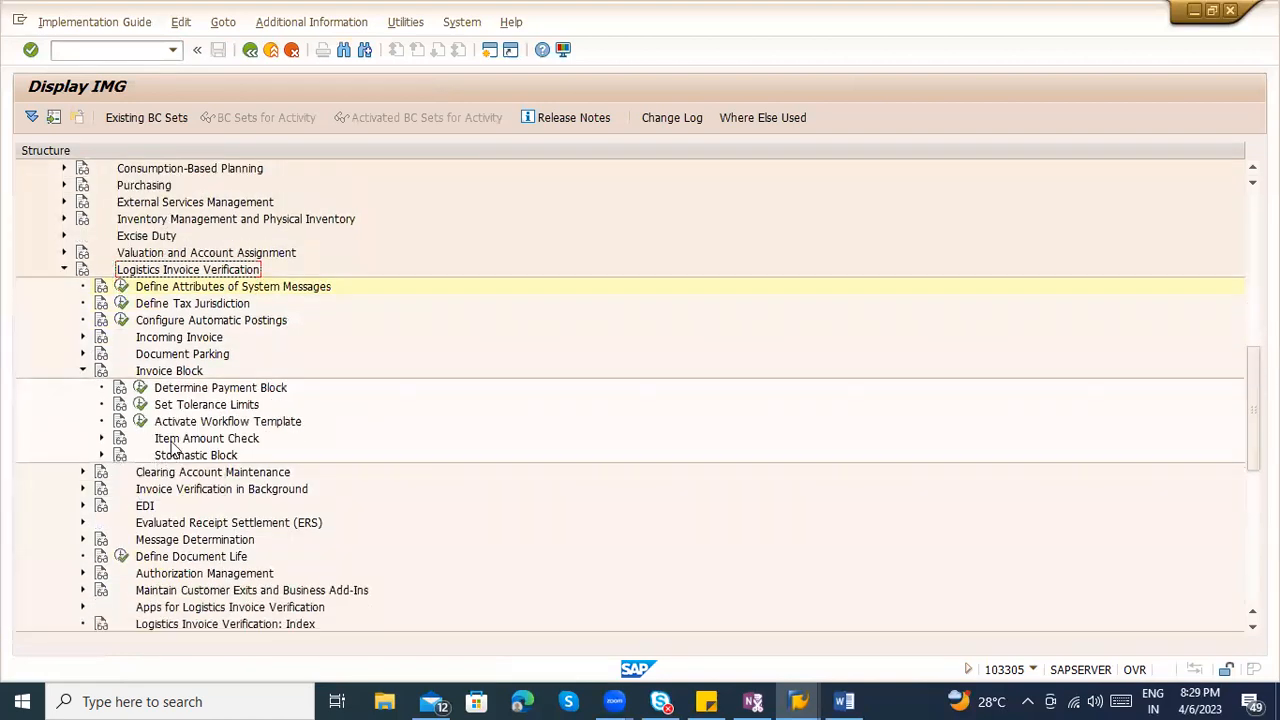
left_click(141, 408)
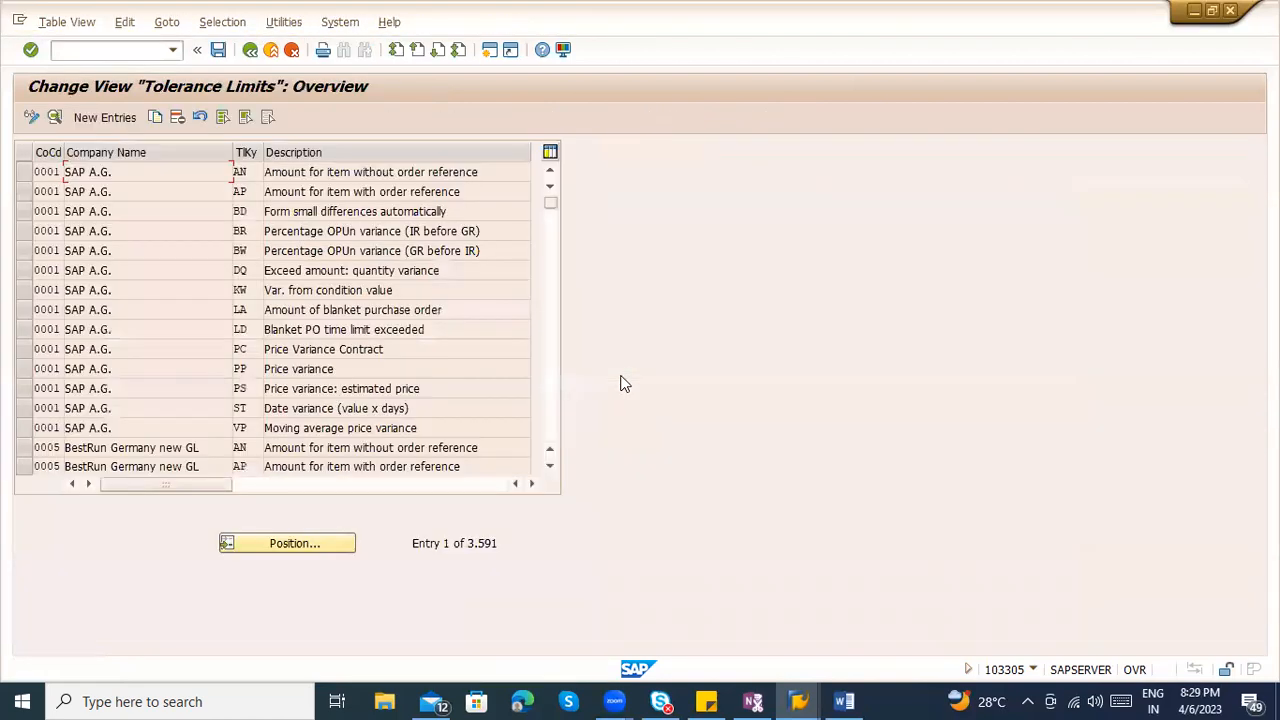
Position the list on company code 1000, key PP, and open the Price variance details
left_click(332, 543)
type("1000")
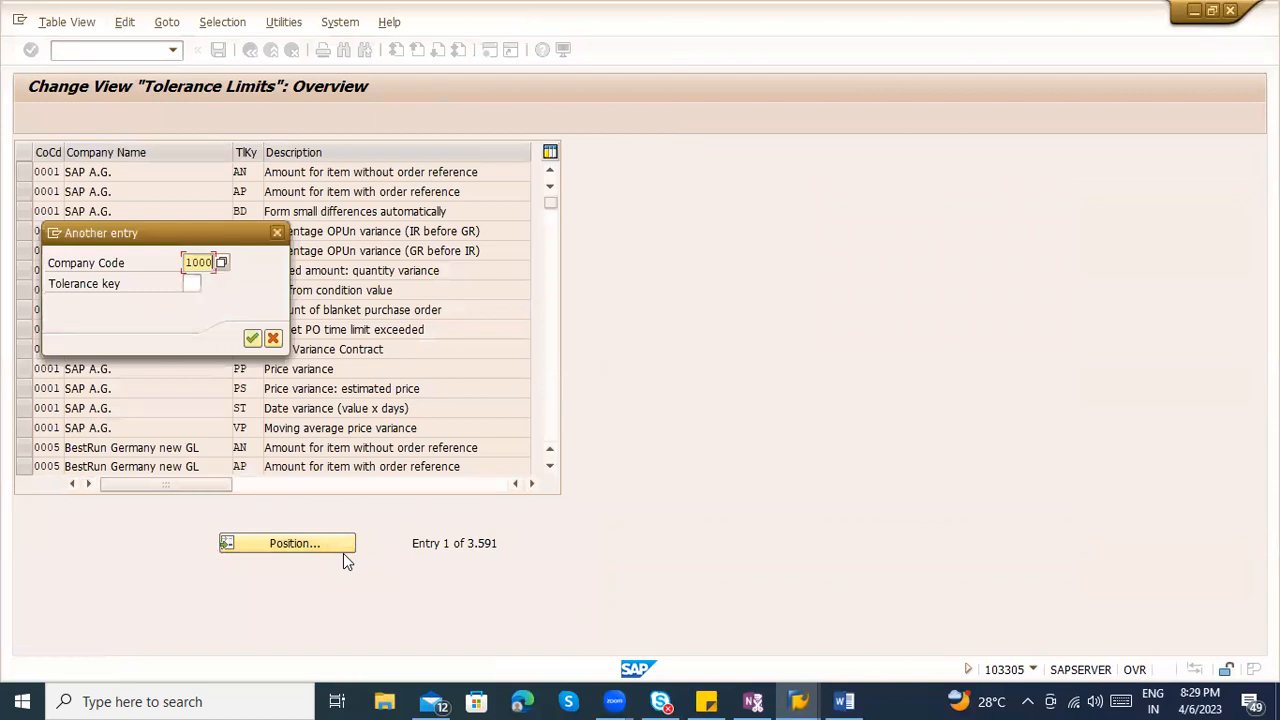
key("Tab")
type("PP")
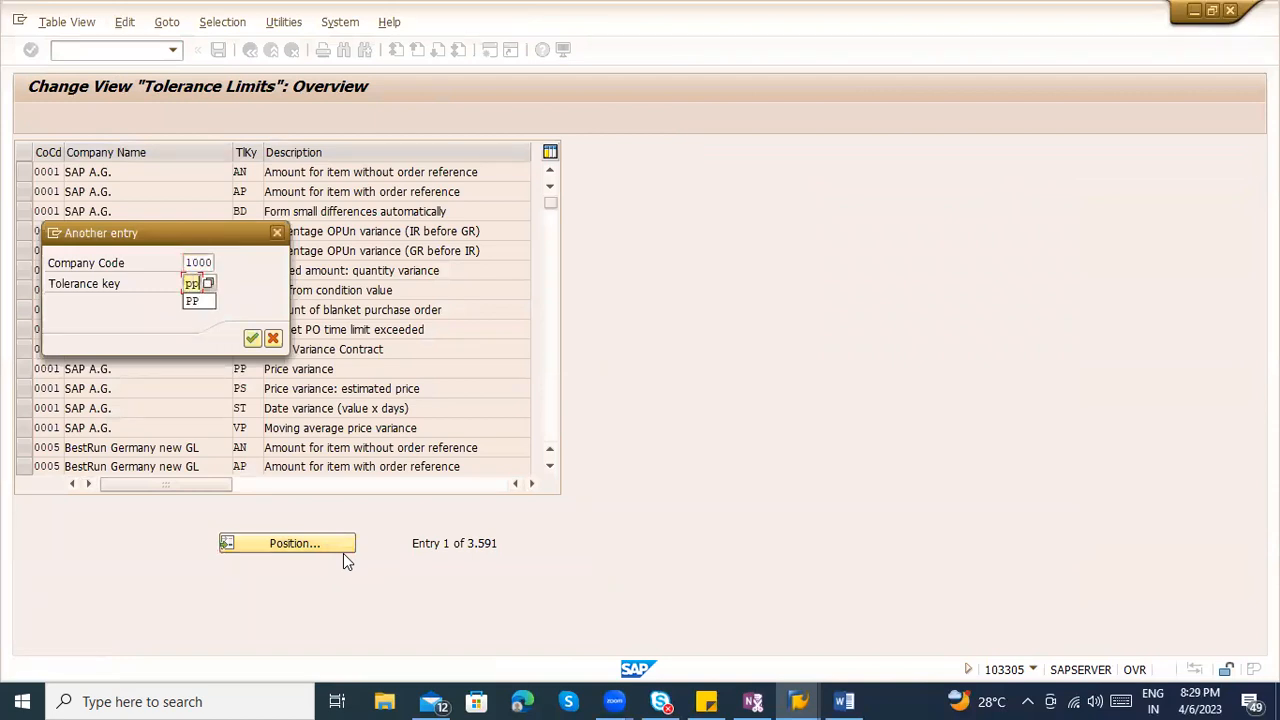
key("Return")
key("Return")
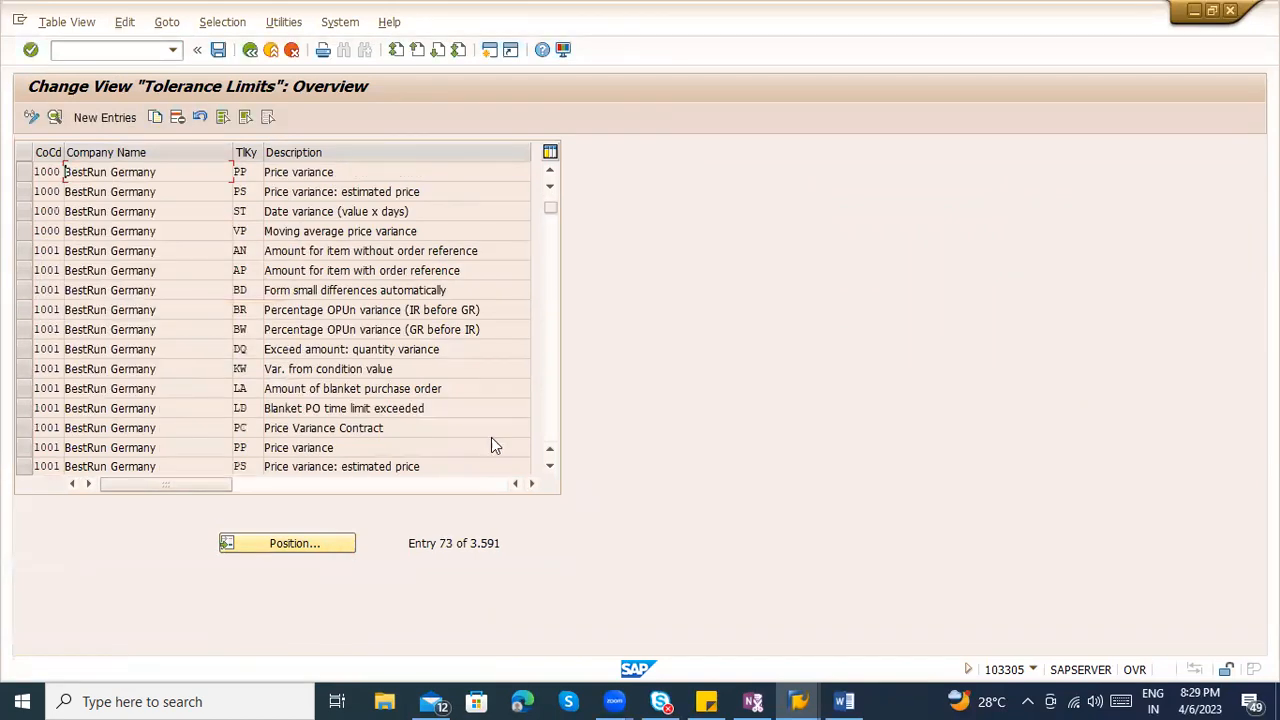
double_click(323, 172)
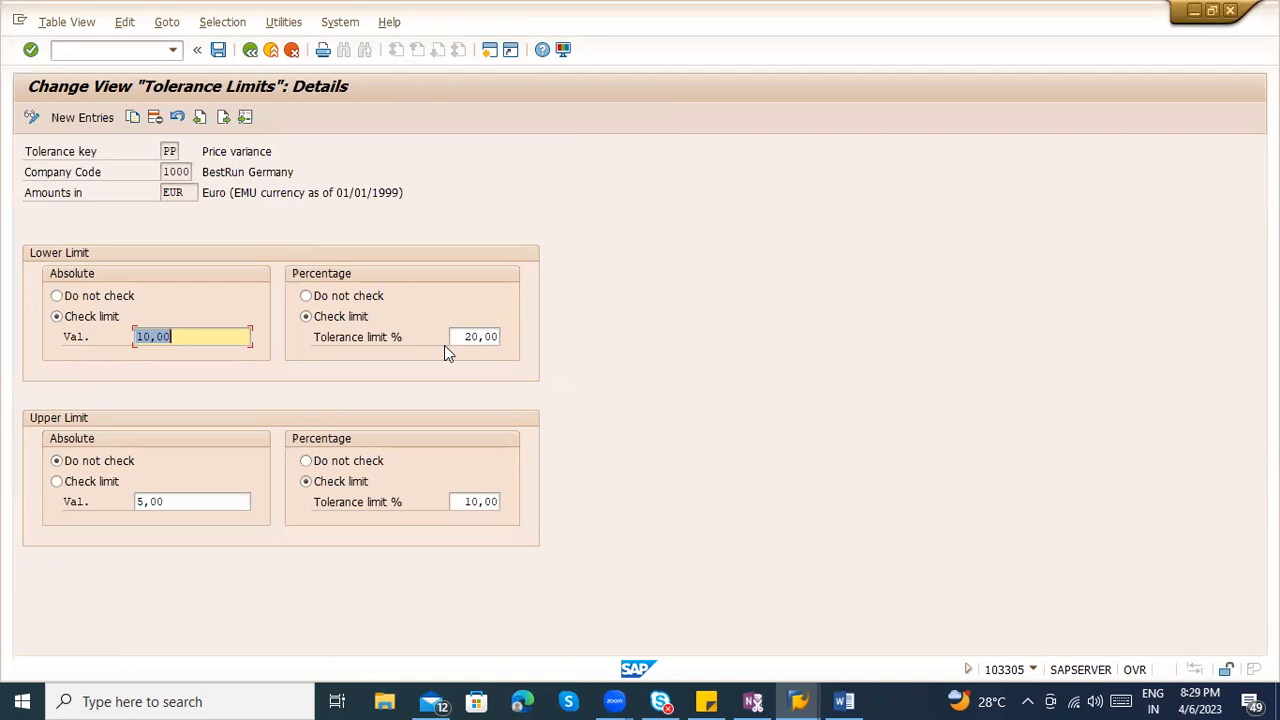
Highlight the 5,00 upper limit and 10,00 upper tolerance percentage, then return to the overview
left_click(202, 500)
left_click_drag(199, 500, 133, 498)
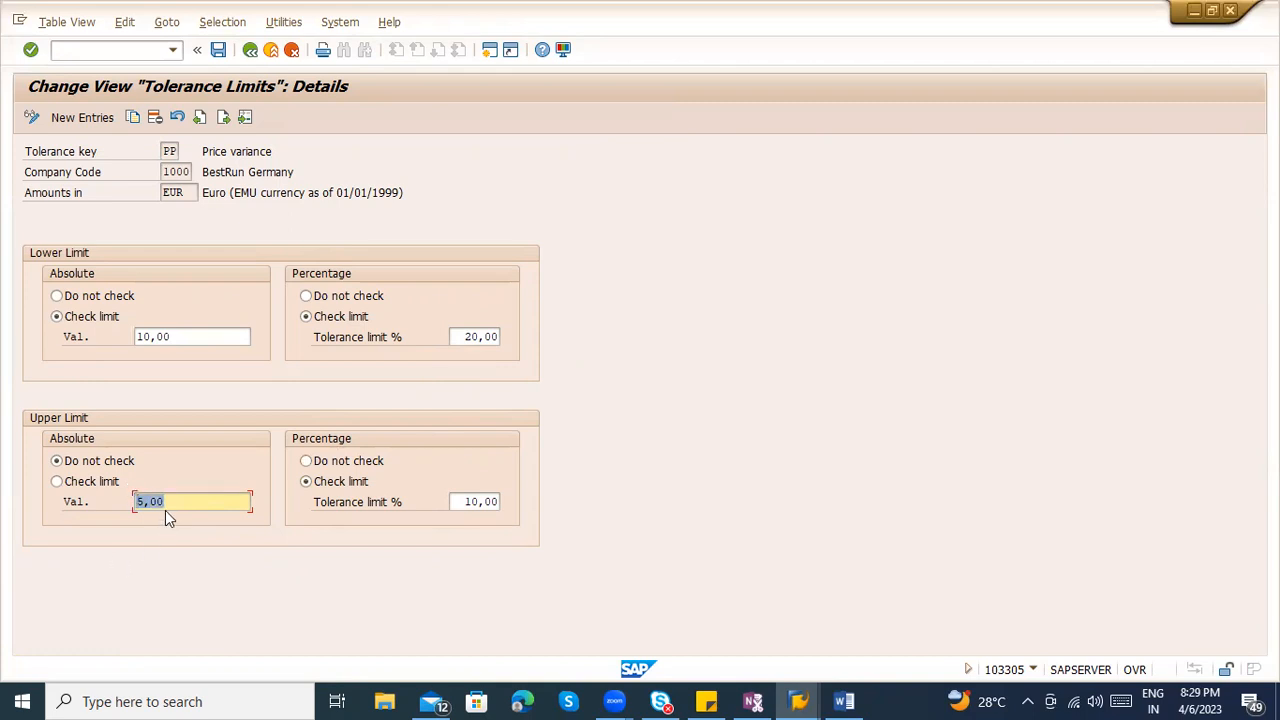
left_click(178, 505)
left_click_drag(178, 505, 133, 499)
left_click(155, 505)
left_click(460, 502)
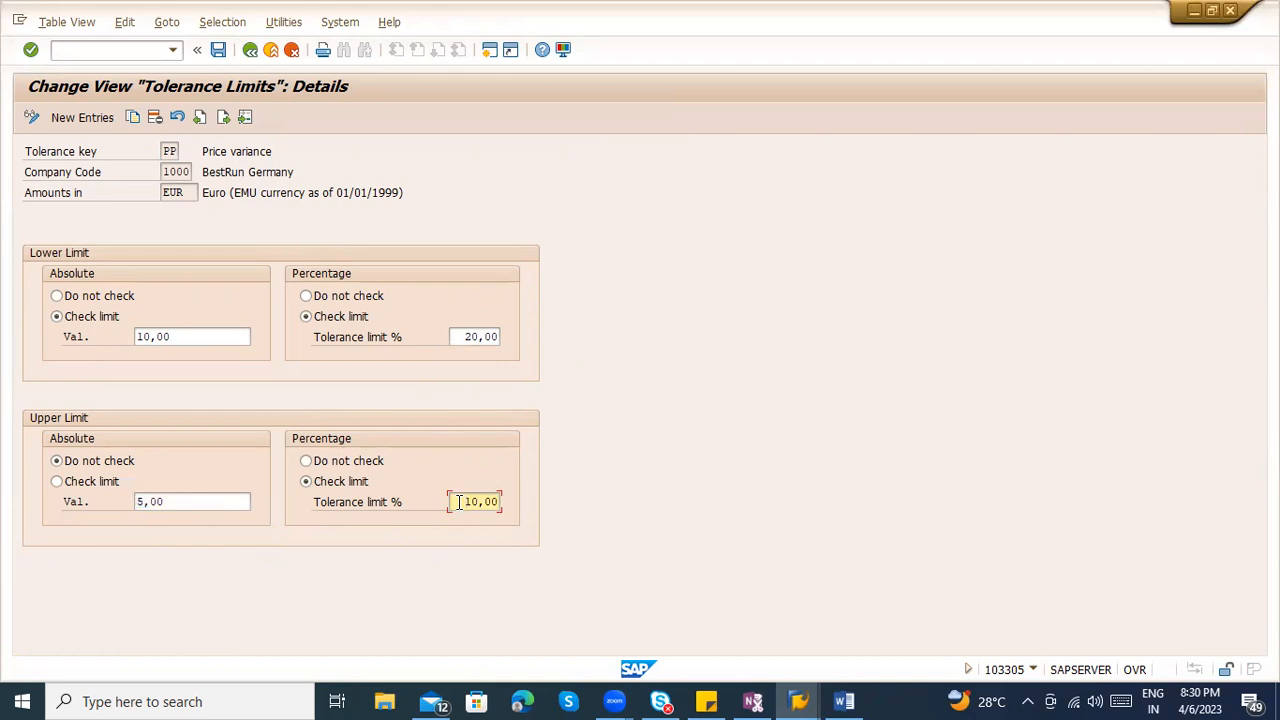
left_click_drag(176, 500, 125, 498)
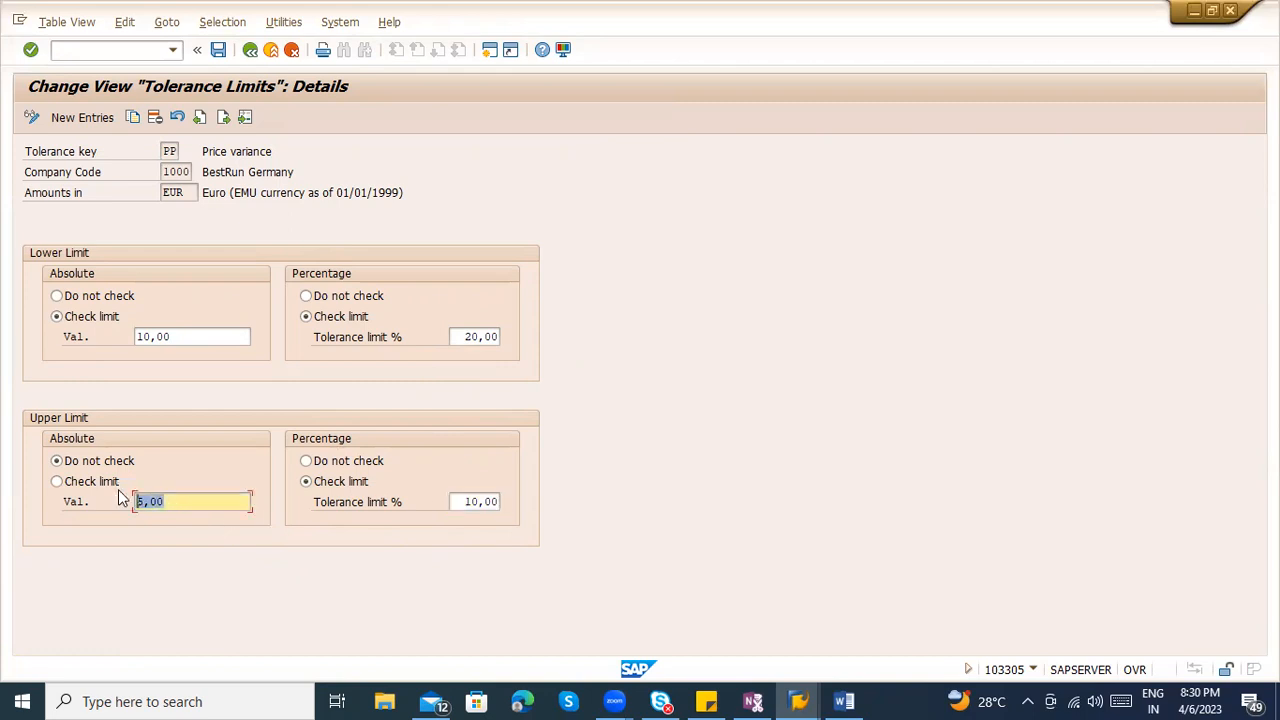
left_click(178, 510)
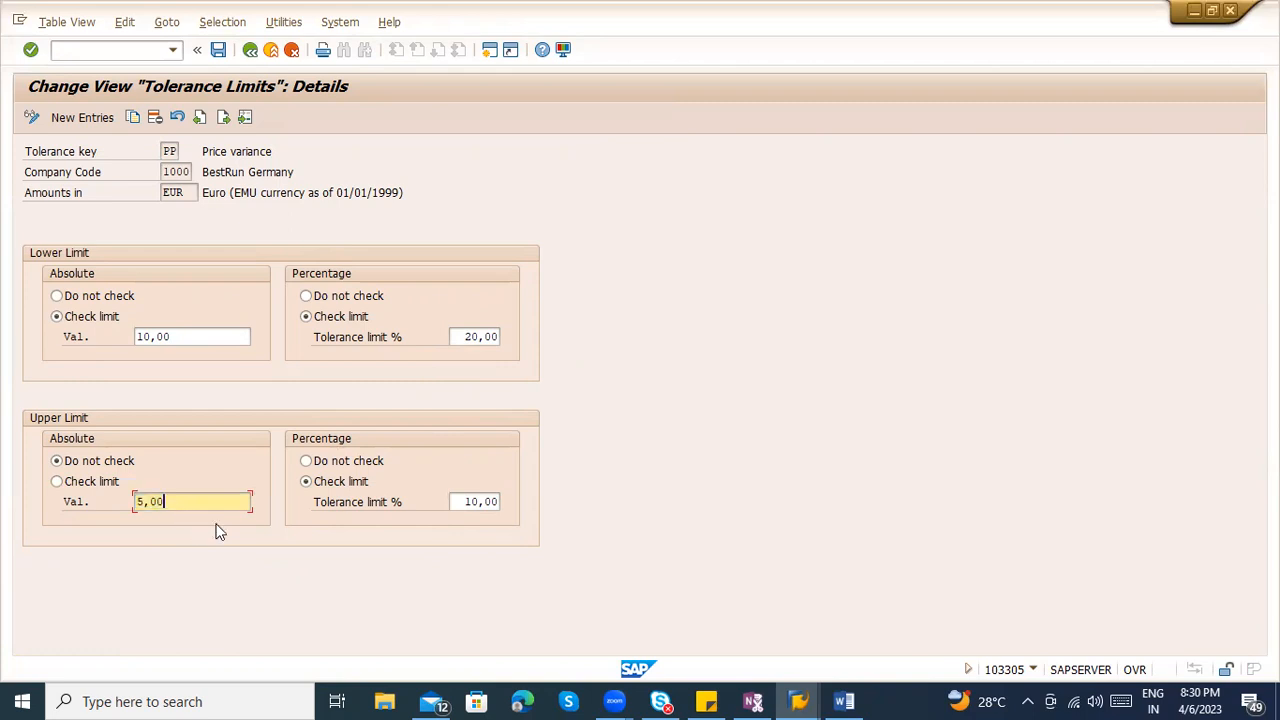
left_click(460, 502)
left_click(107, 460)
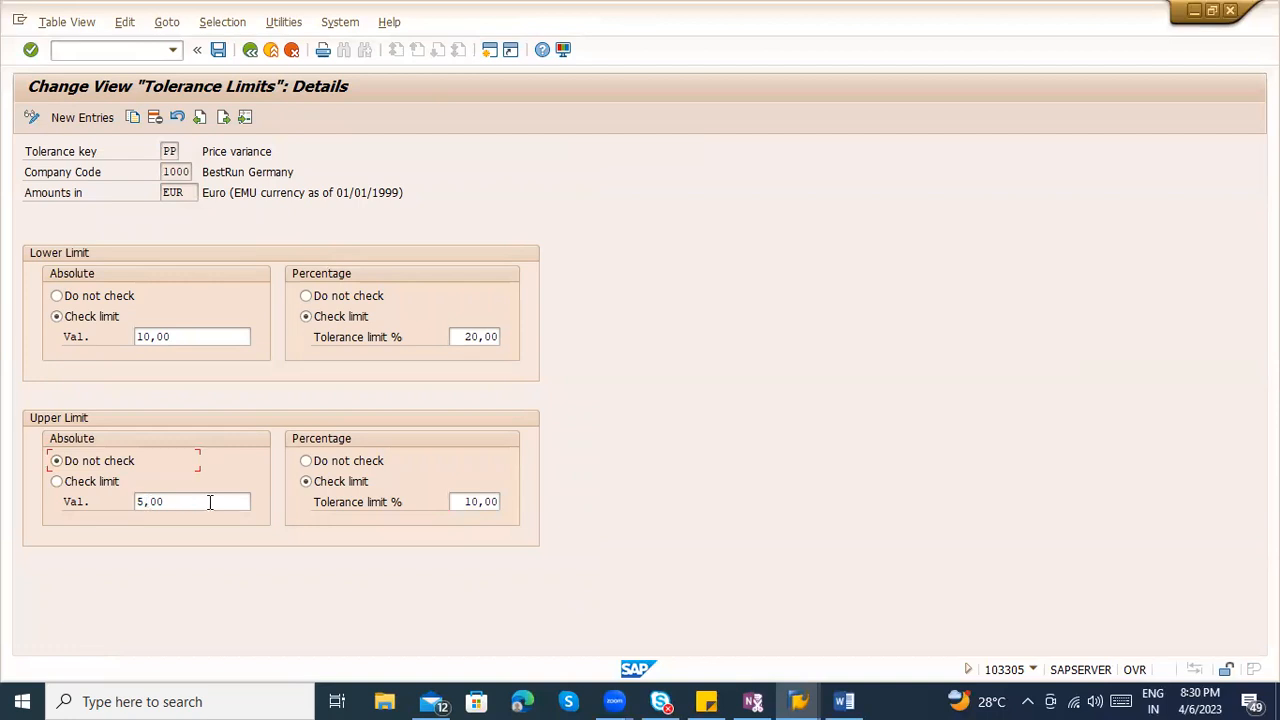
left_click_drag(463, 506, 620, 491)
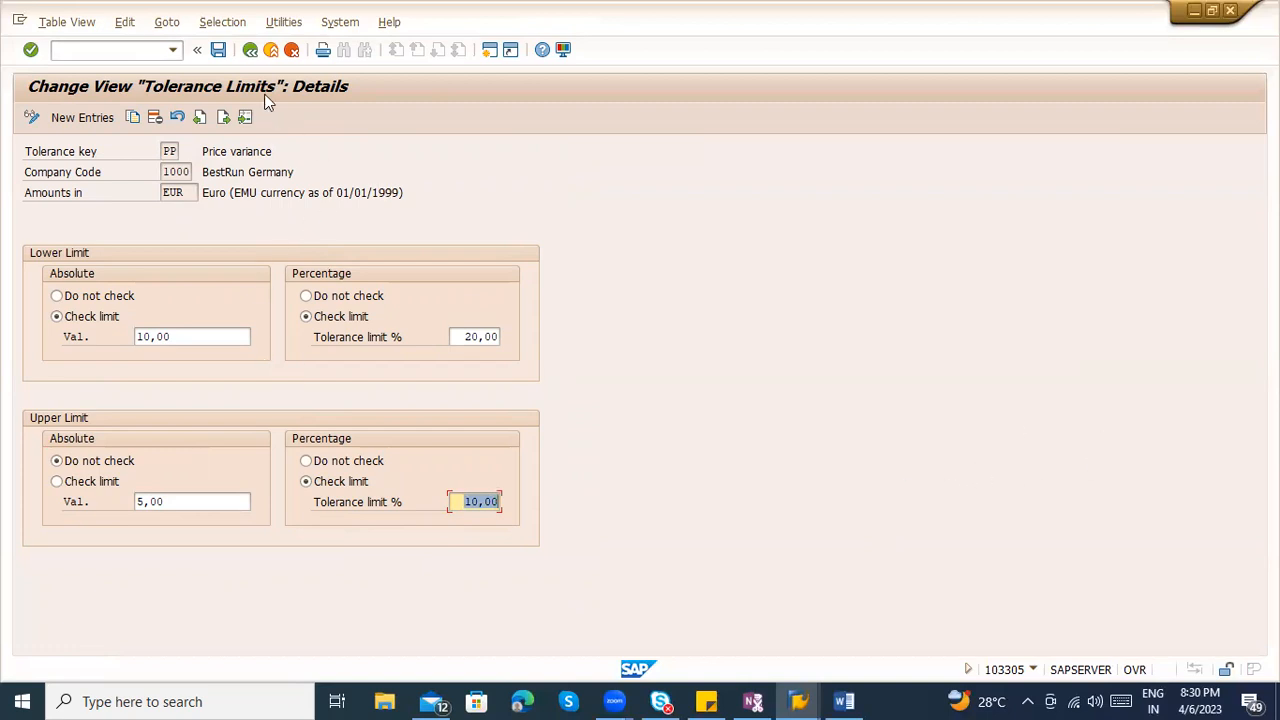
left_click(250, 49)
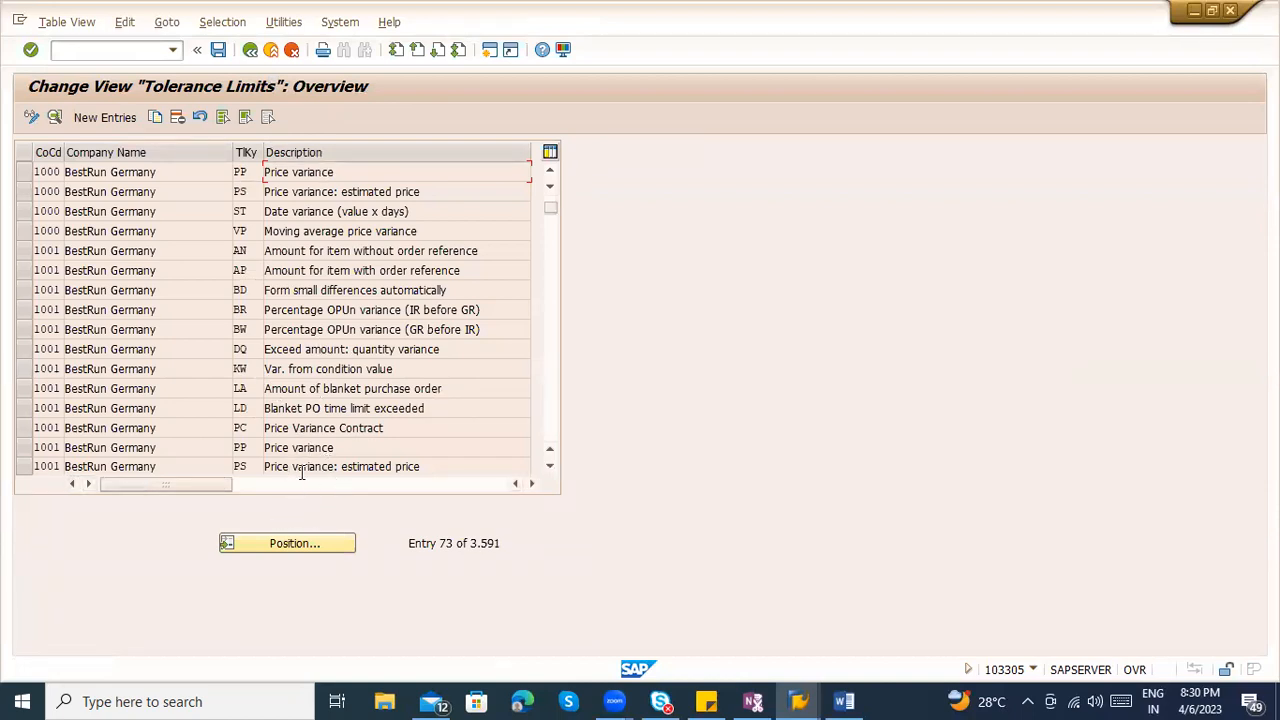
left_click(283, 541)
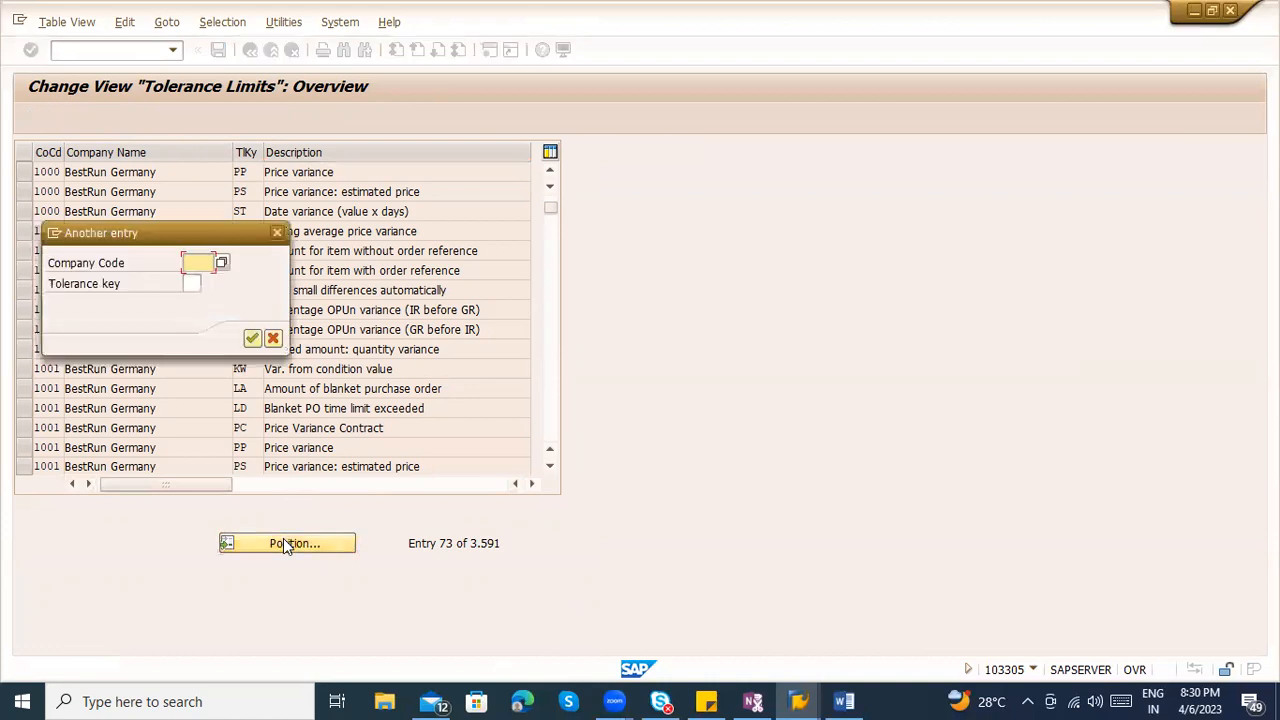
type("VU")
key("Return")
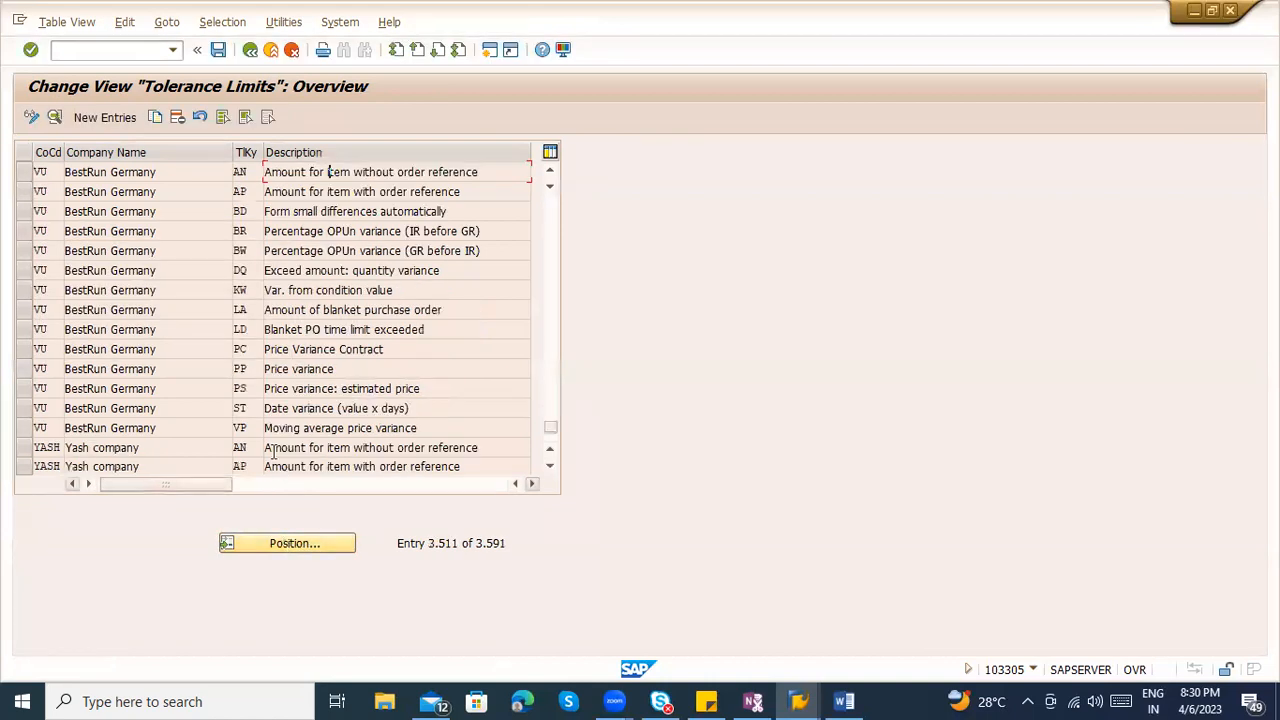
left_click(254, 542)
type("1000")
key("Tab")
type("VP")
key("Return")
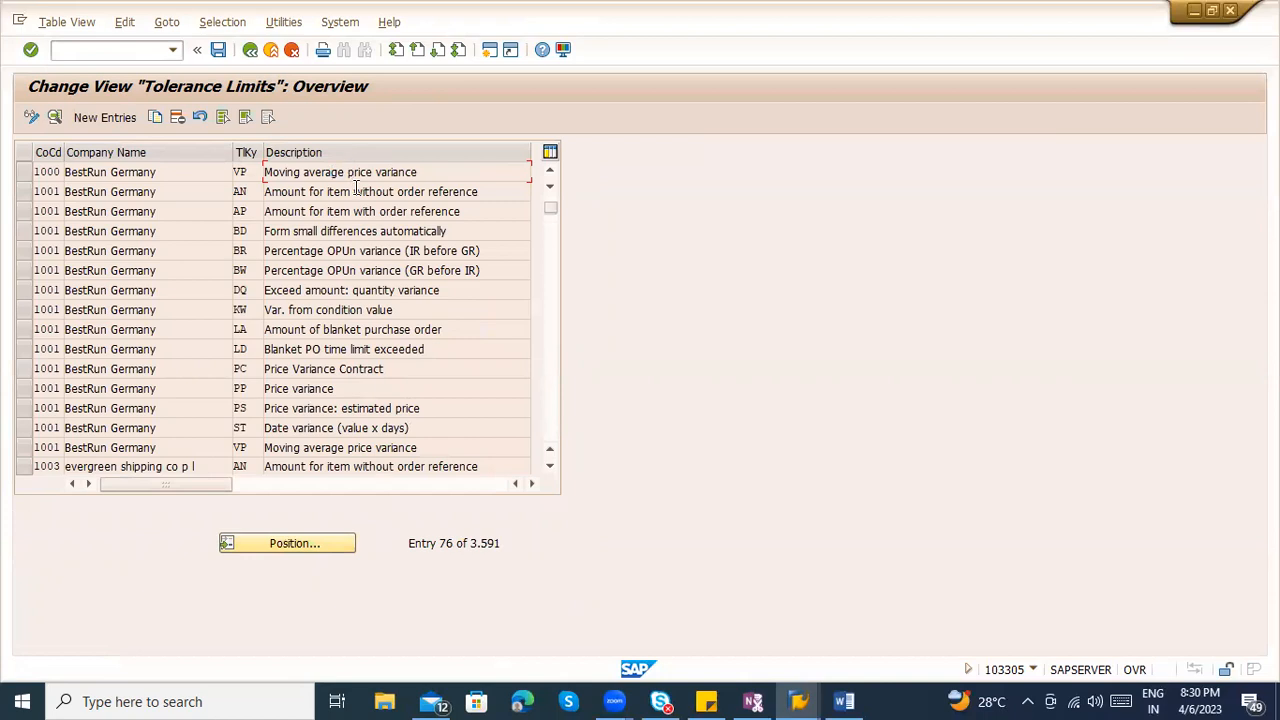
left_click_drag(420, 172, 252, 163)
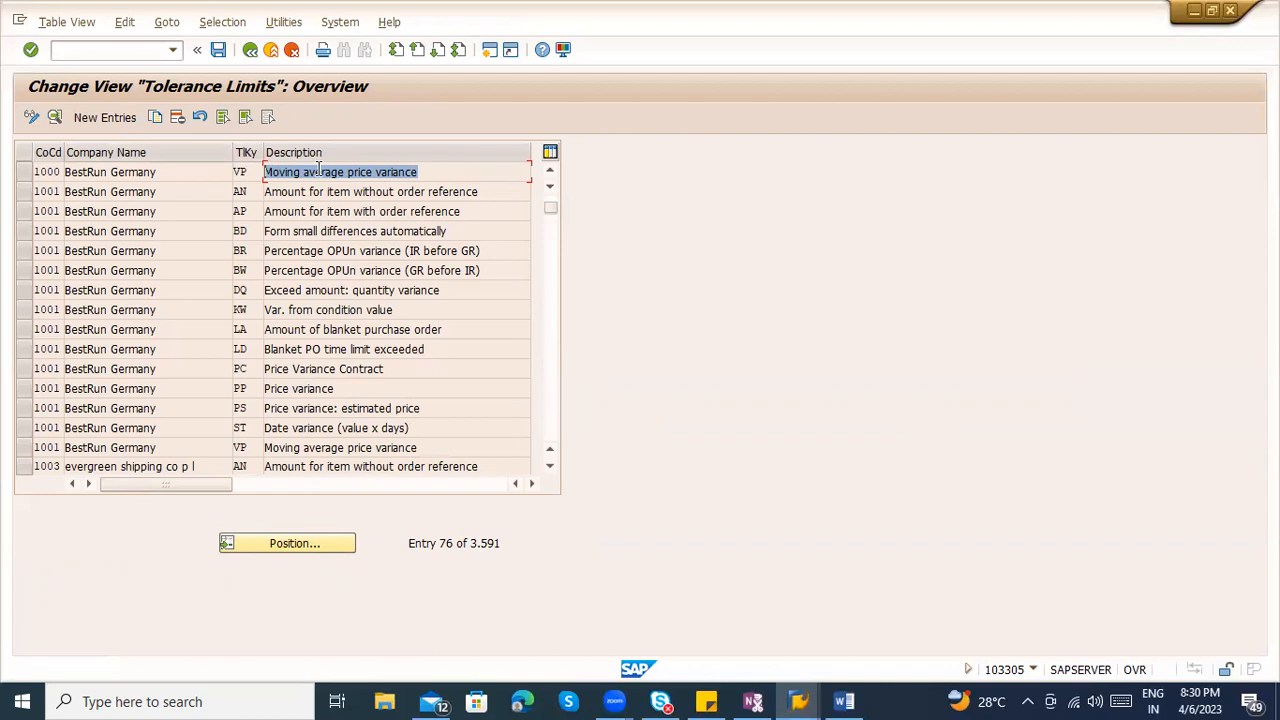
scroll(352, 262, "up", 1)
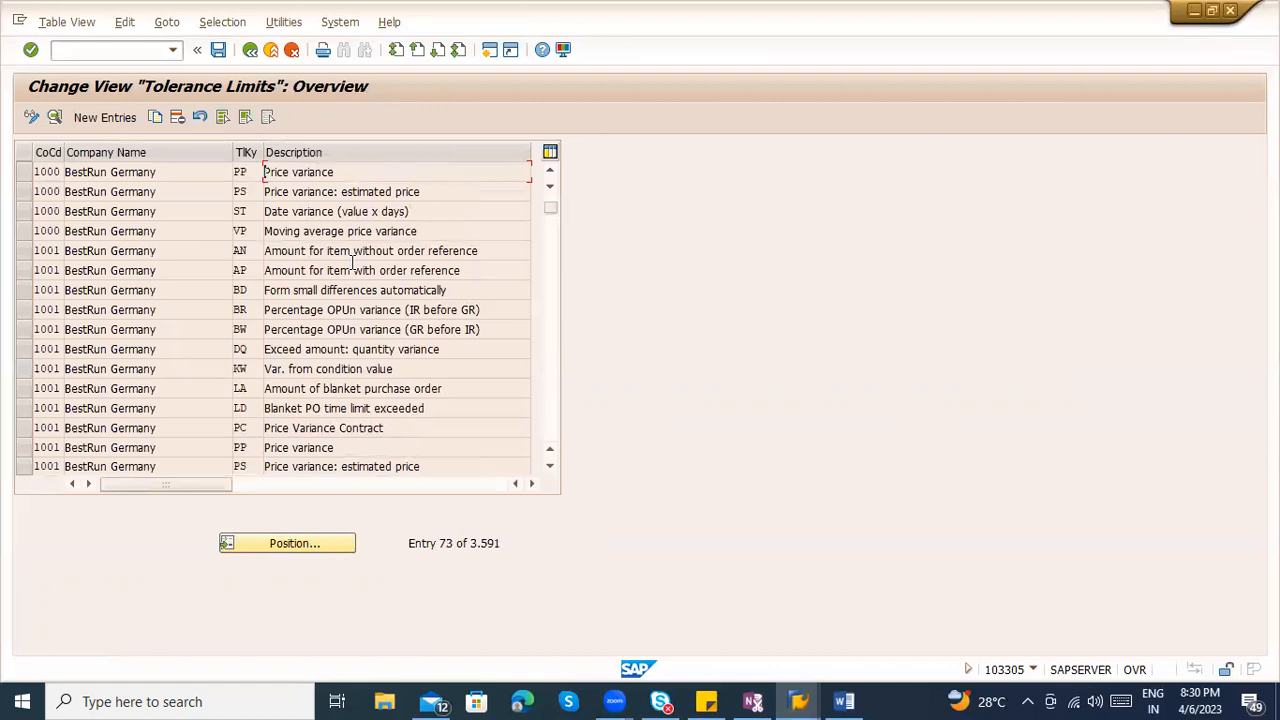
scroll(430, 355, "up", 2)
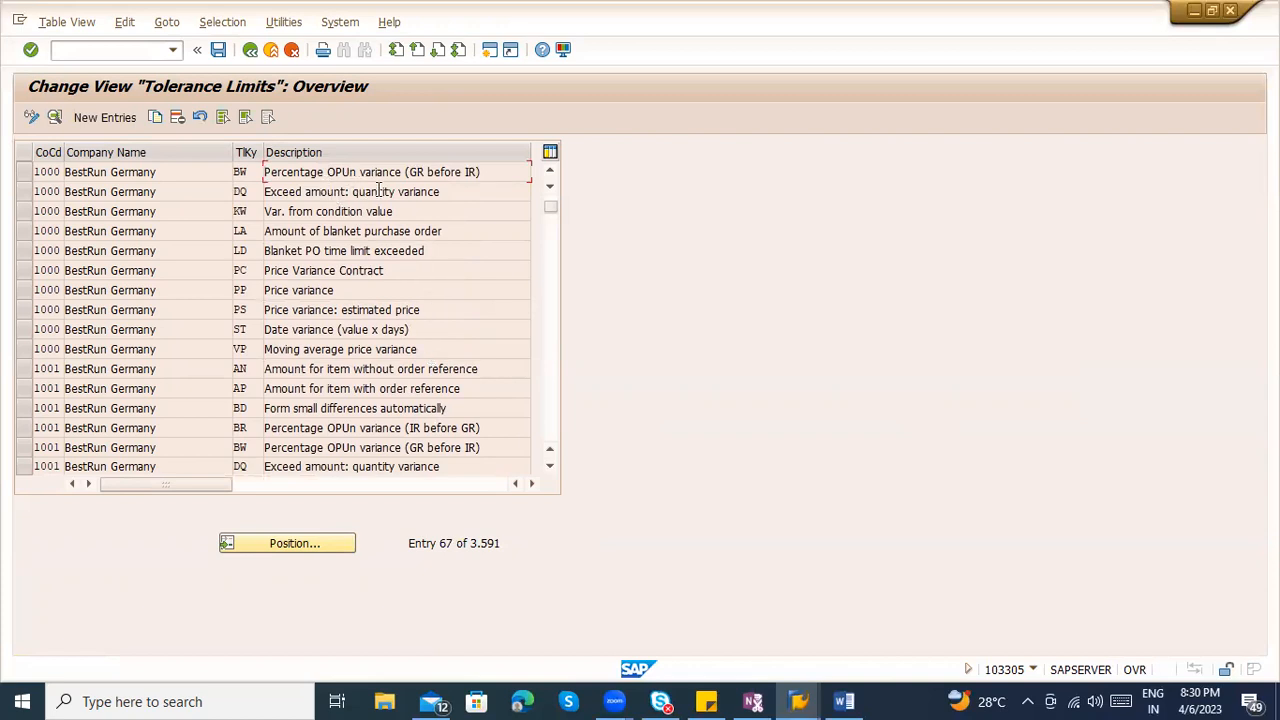
left_click_drag(443, 193, 240, 176)
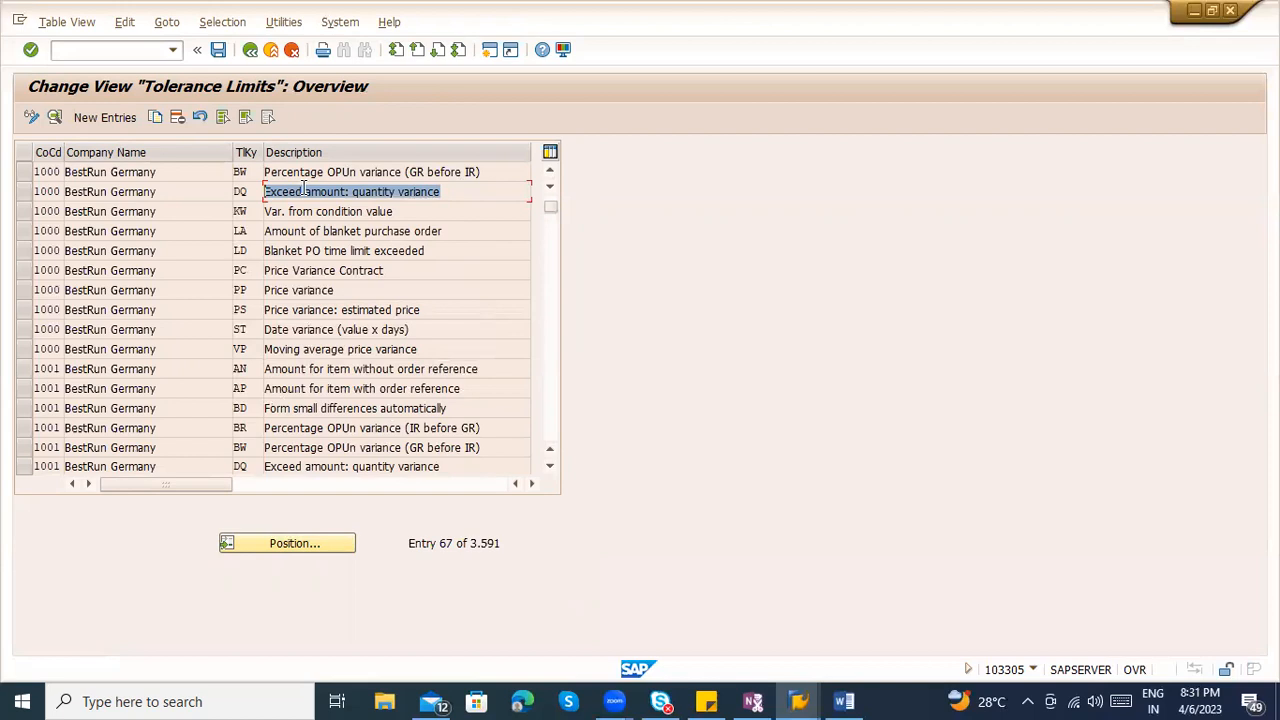
left_click(419, 349)
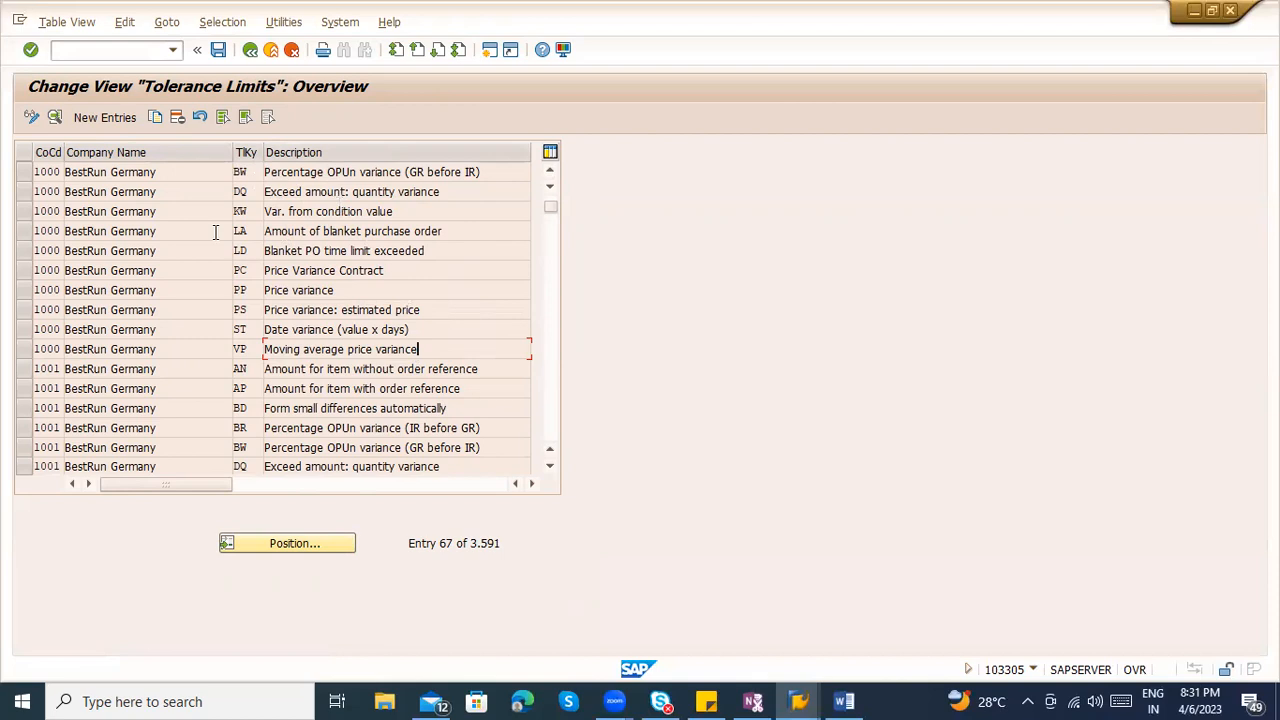
left_click(57, 211)
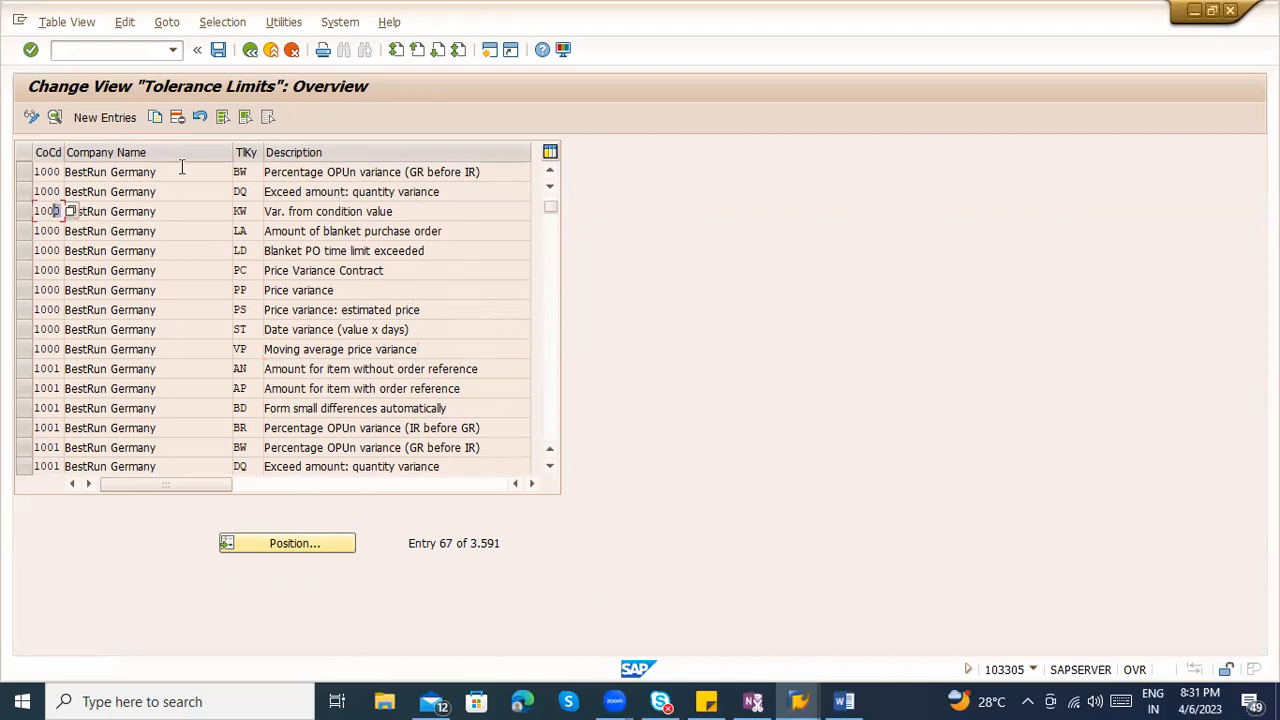
Back in the IMG, expand Purchasing > Material Master and open Define Purchasing Value Keys
left_click(250, 52)
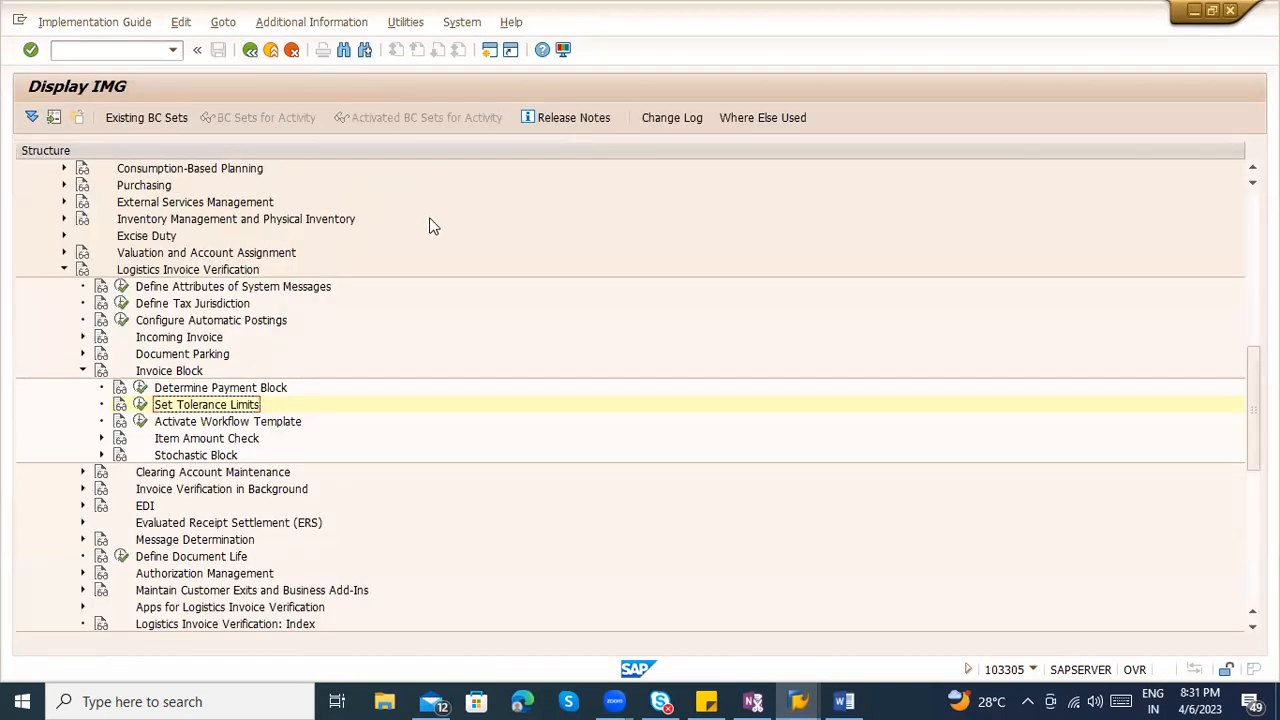
scroll(460, 252, "up", 2)
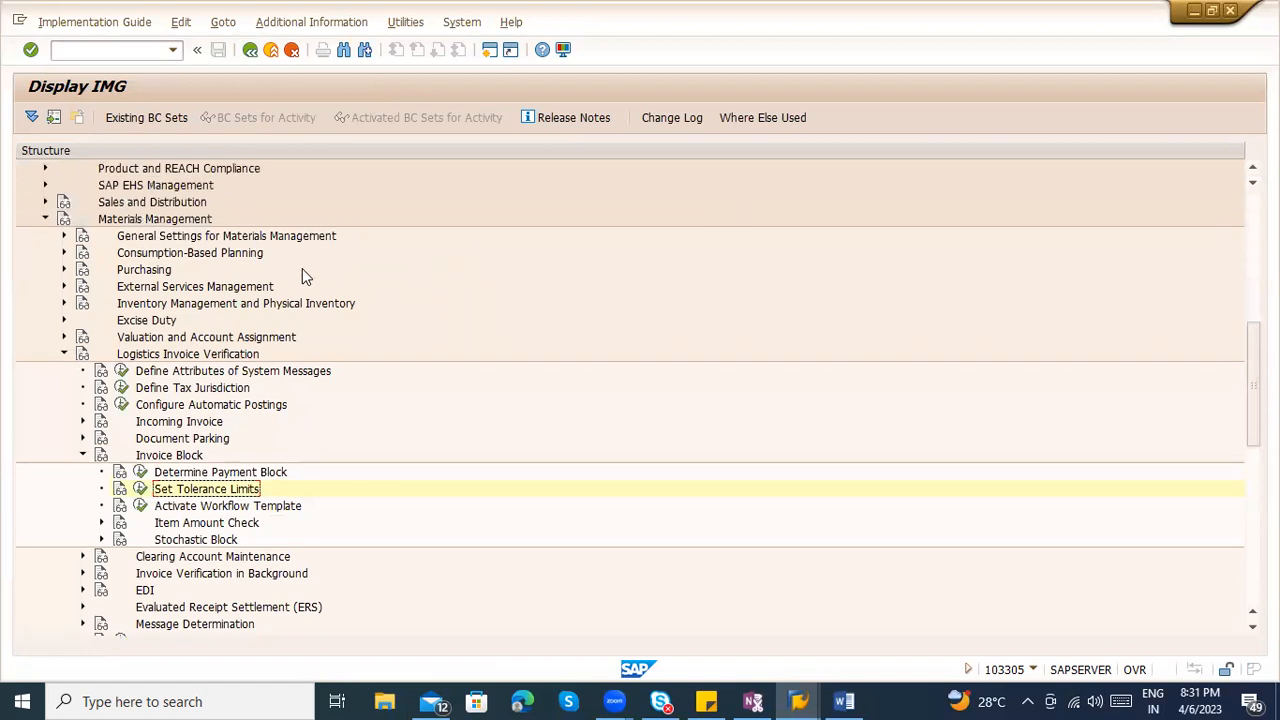
left_click(63, 270)
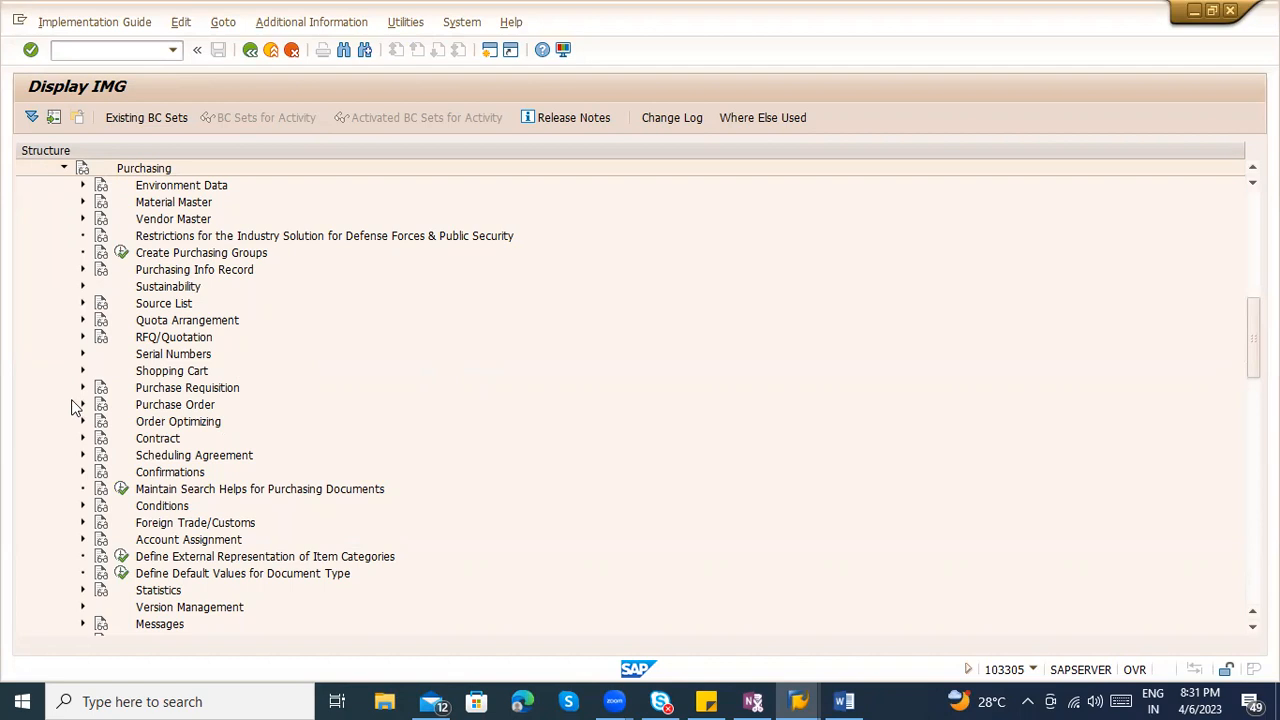
scroll(72, 405, "down", 1)
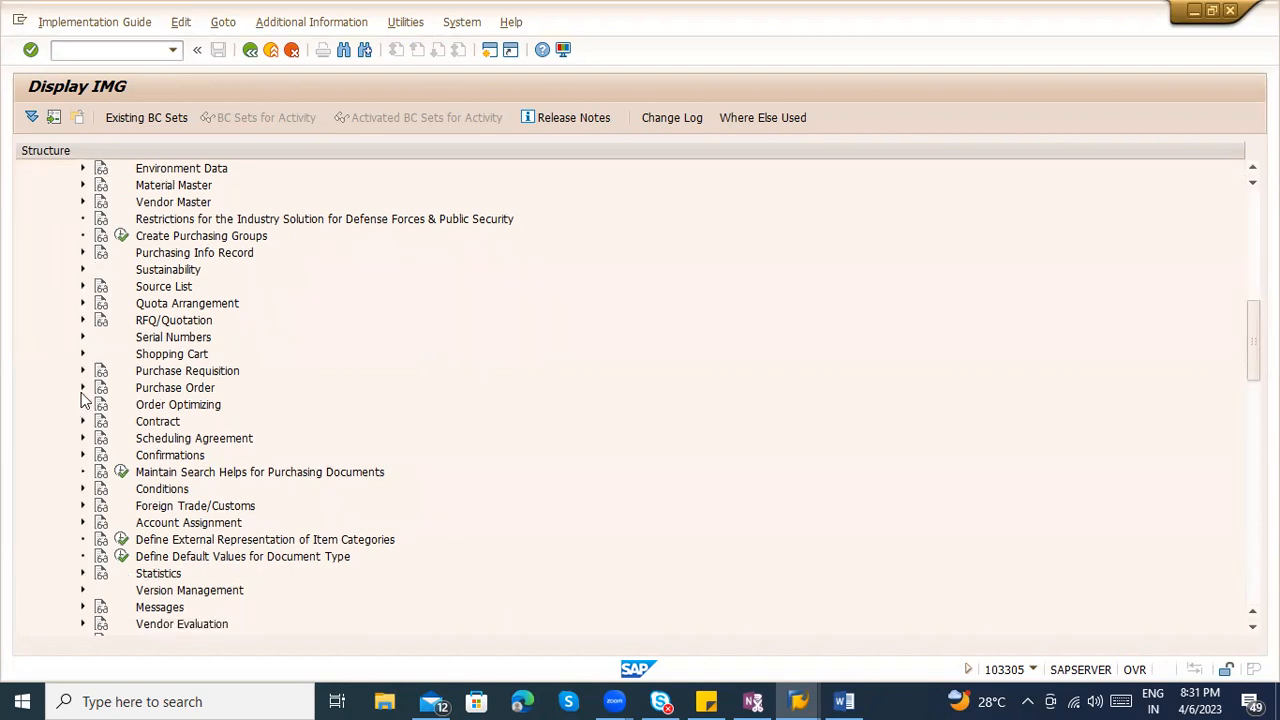
scroll(80, 398, "up", 2)
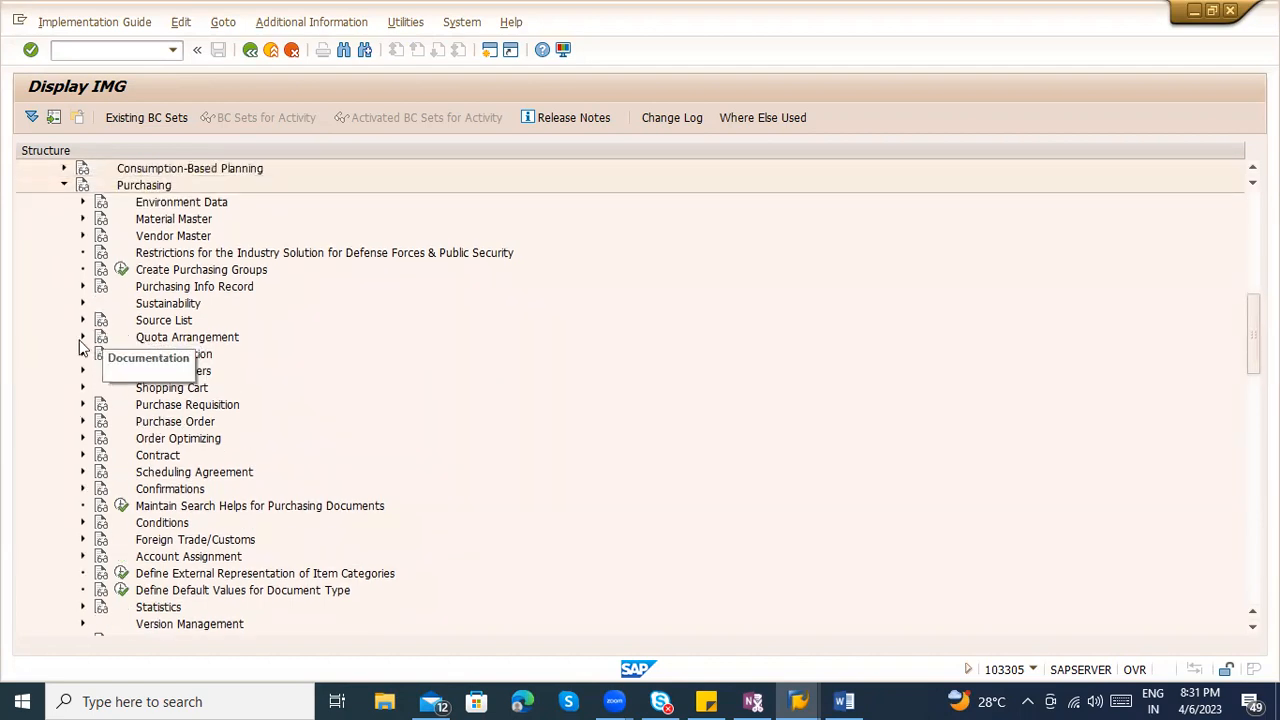
left_click(83, 219)
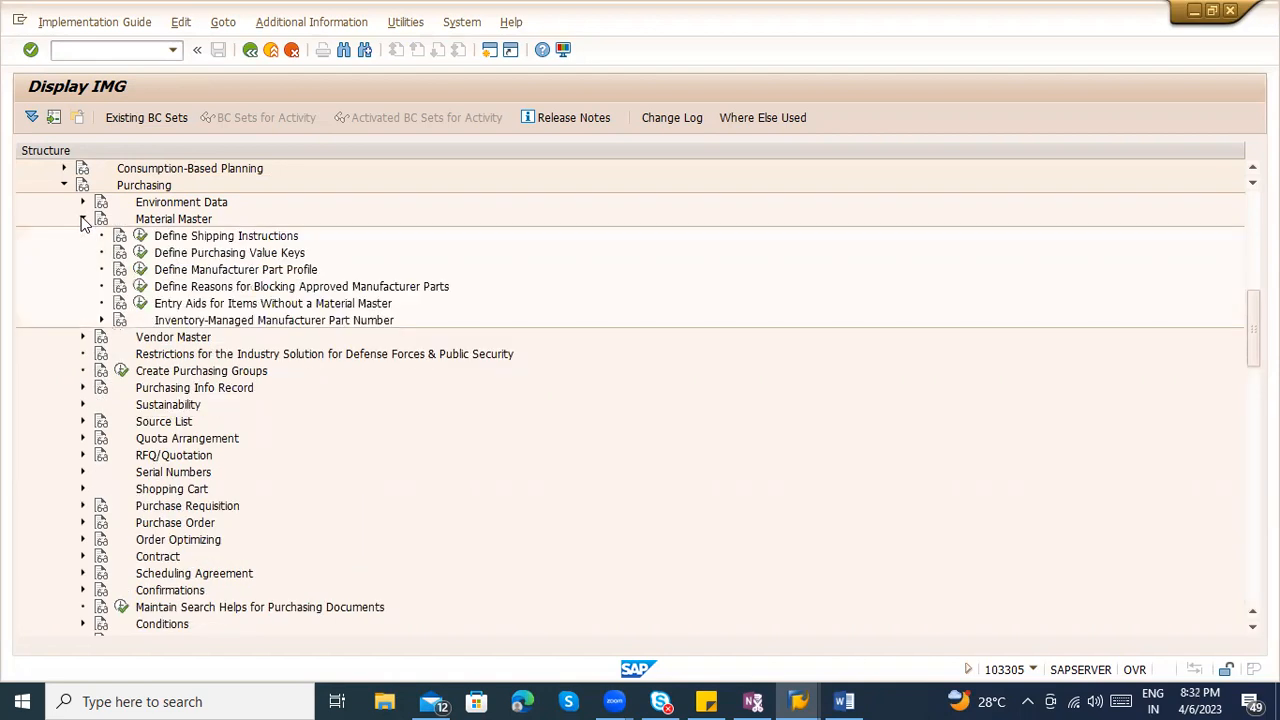
left_click(140, 253)
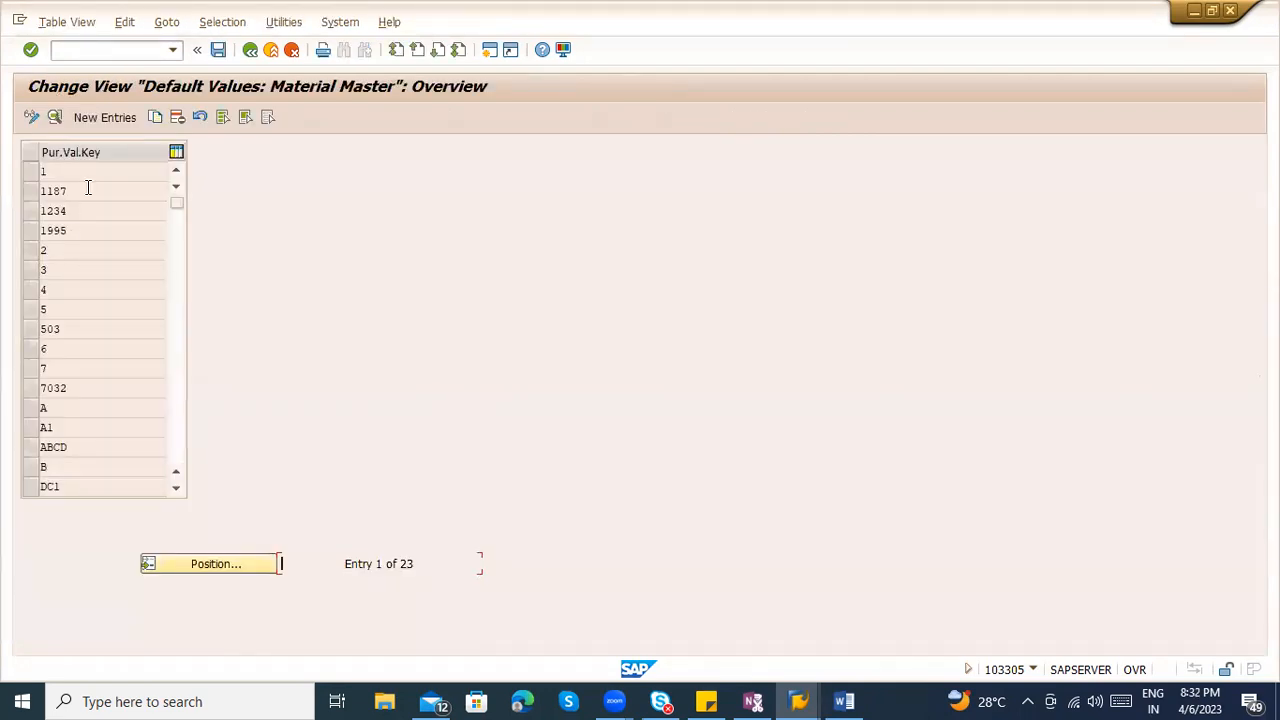
double_click(114, 170)
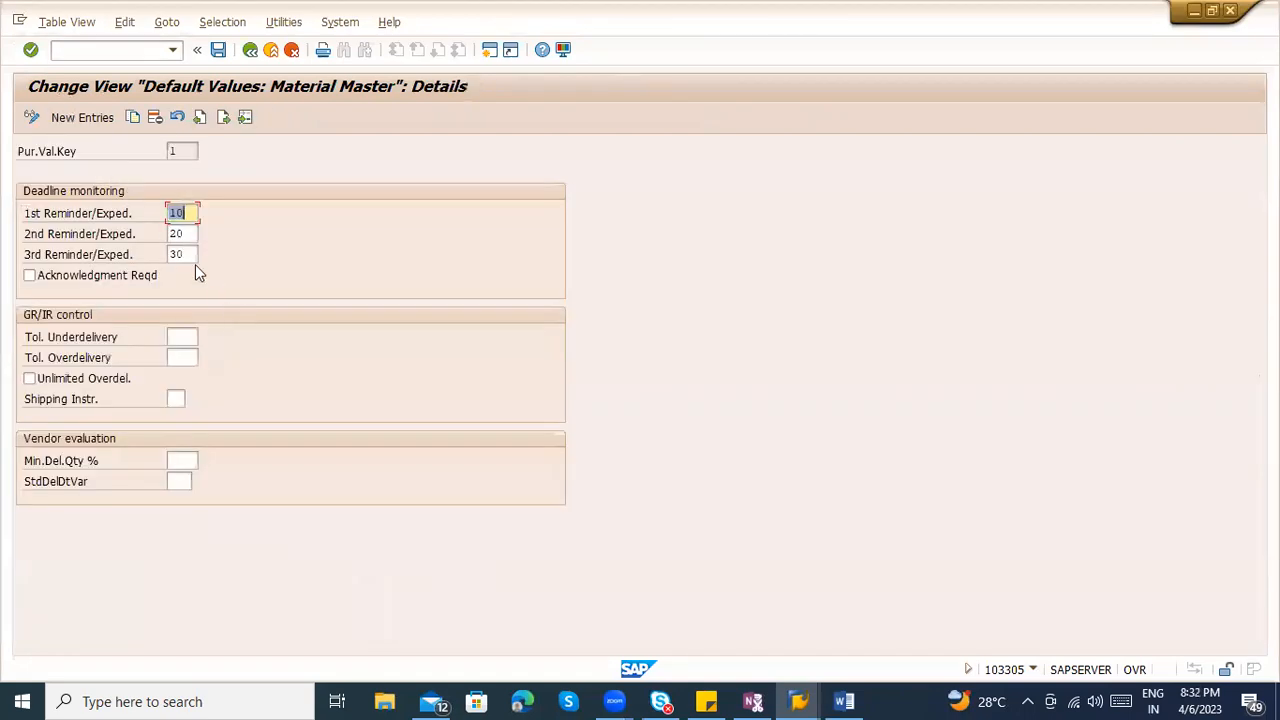
left_click(189, 335)
left_click(189, 356)
left_click(189, 335)
left_click(187, 356)
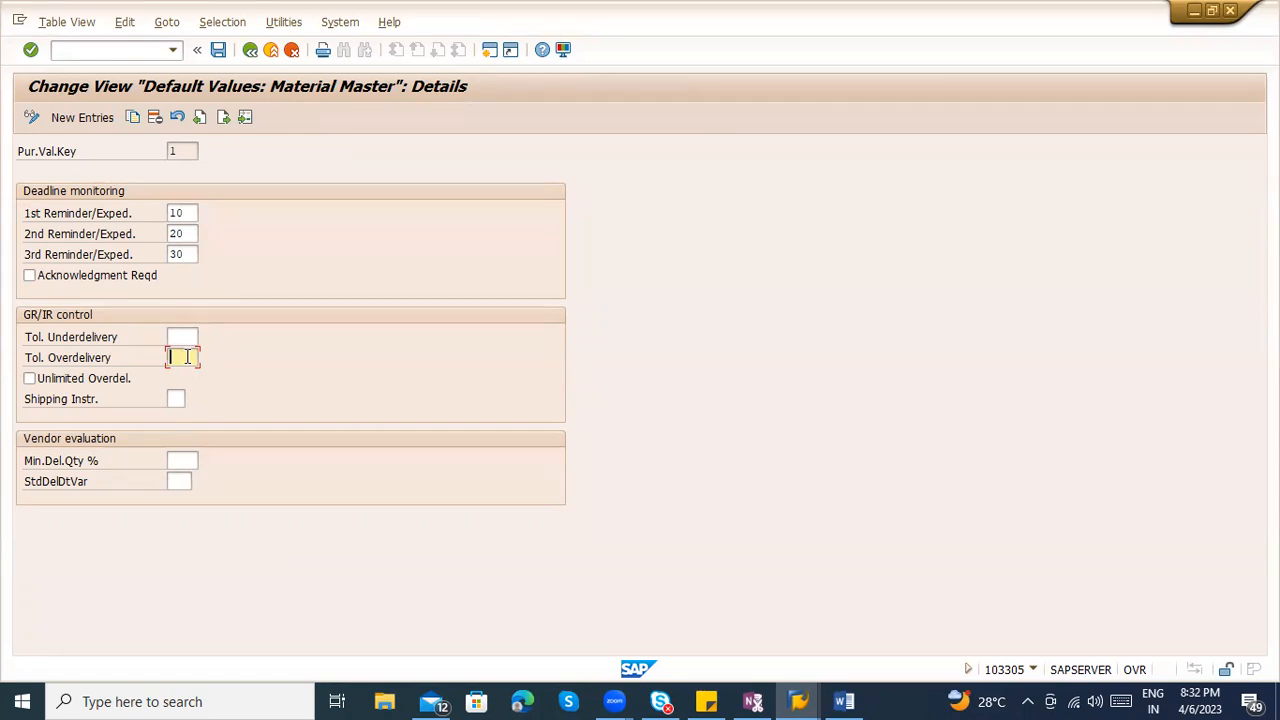
left_click(184, 337)
left_click(189, 351)
left_click(190, 336)
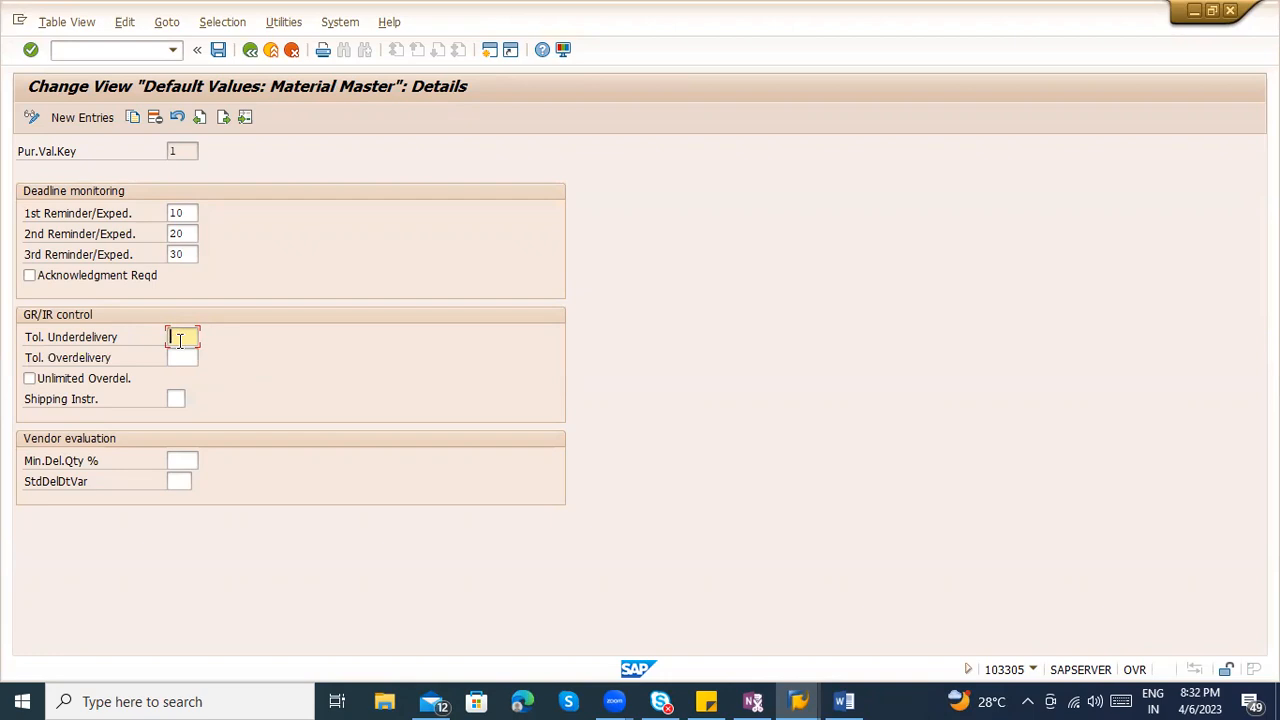
left_click(84, 339)
left_click(30, 379)
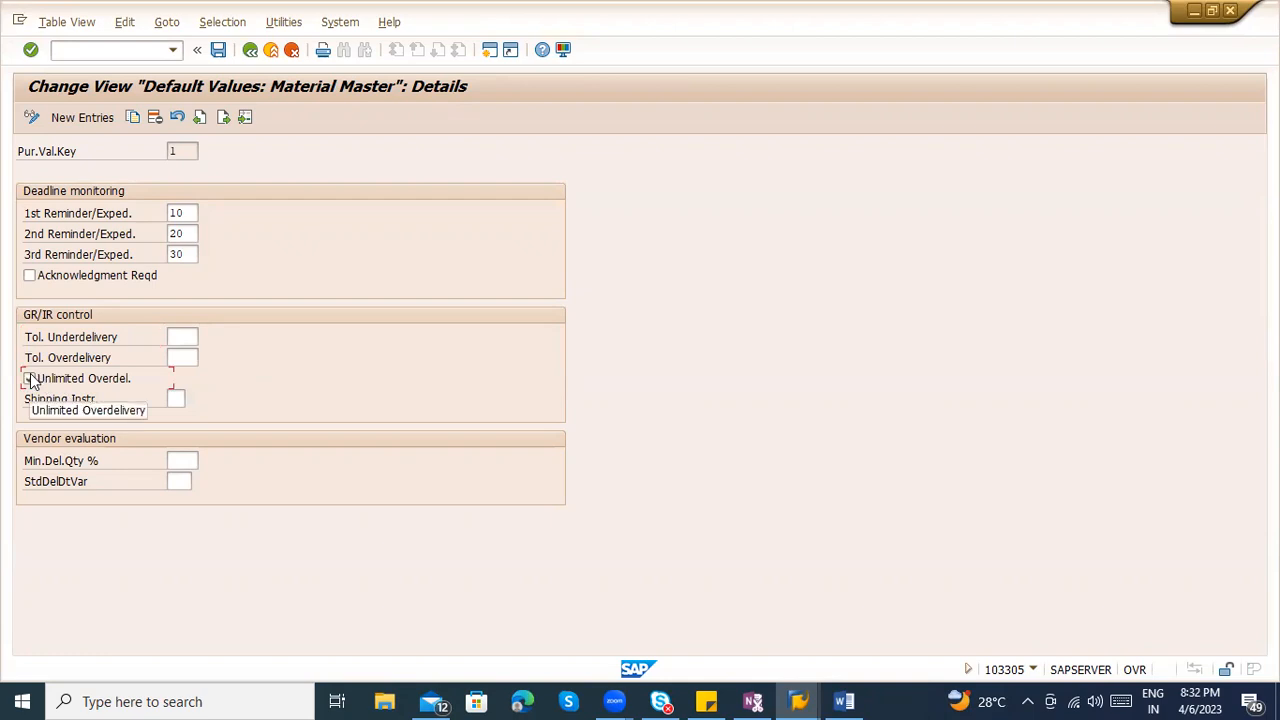
left_click(30, 379)
left_click(30, 379)
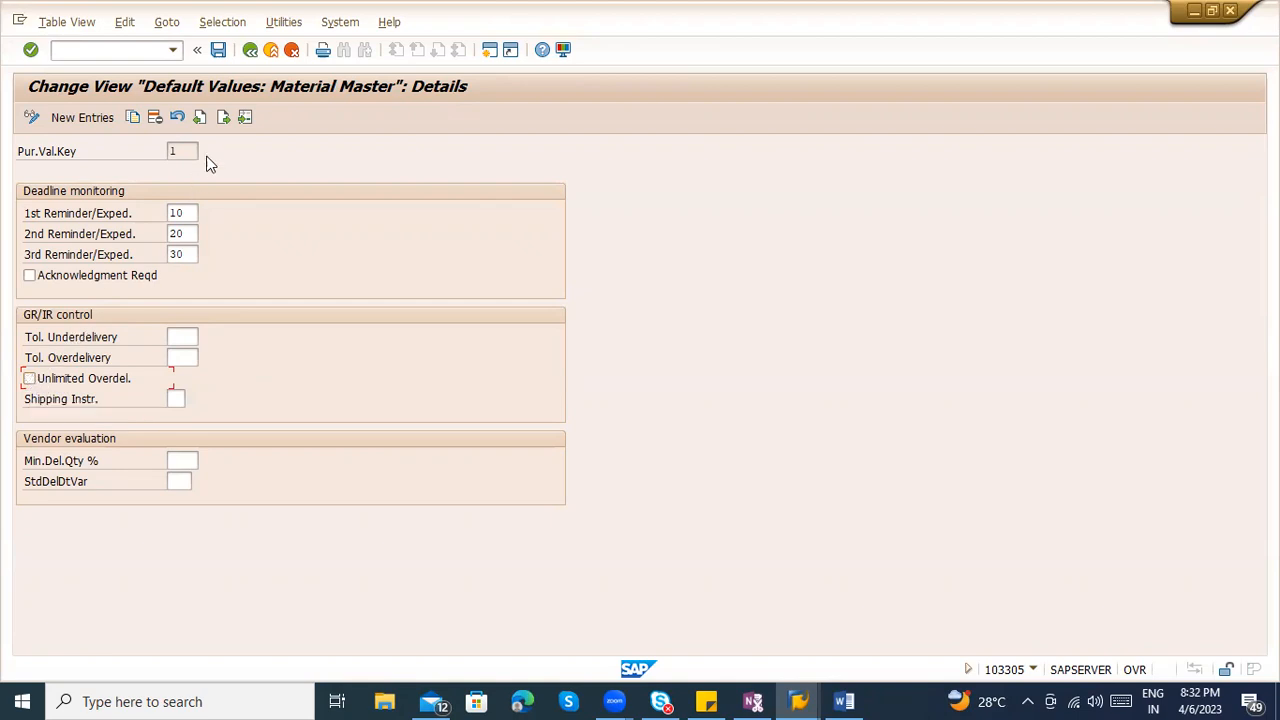
left_click(252, 51)
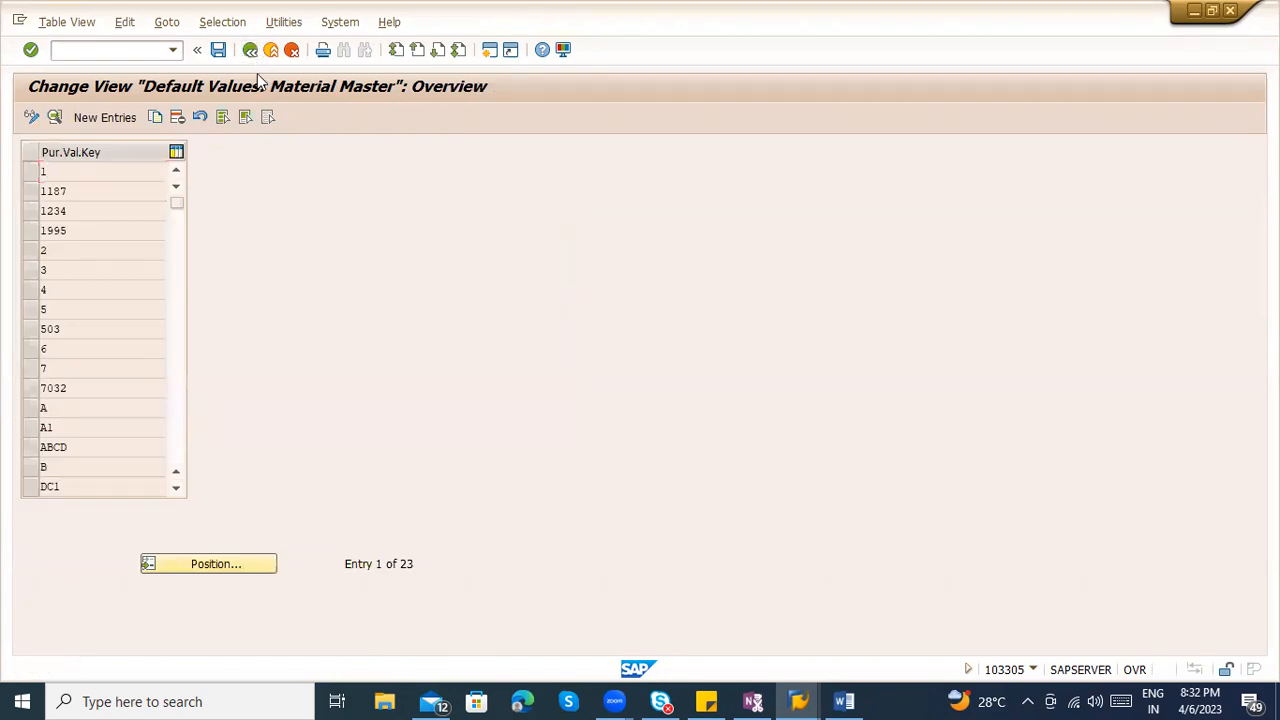
left_click(252, 51)
Expand Invoice Block under Logistics Invoice Verification to show Determine Payment Block, Set Tolerance Limits and Stochastic Block
scroll(375, 408, "down", 12)
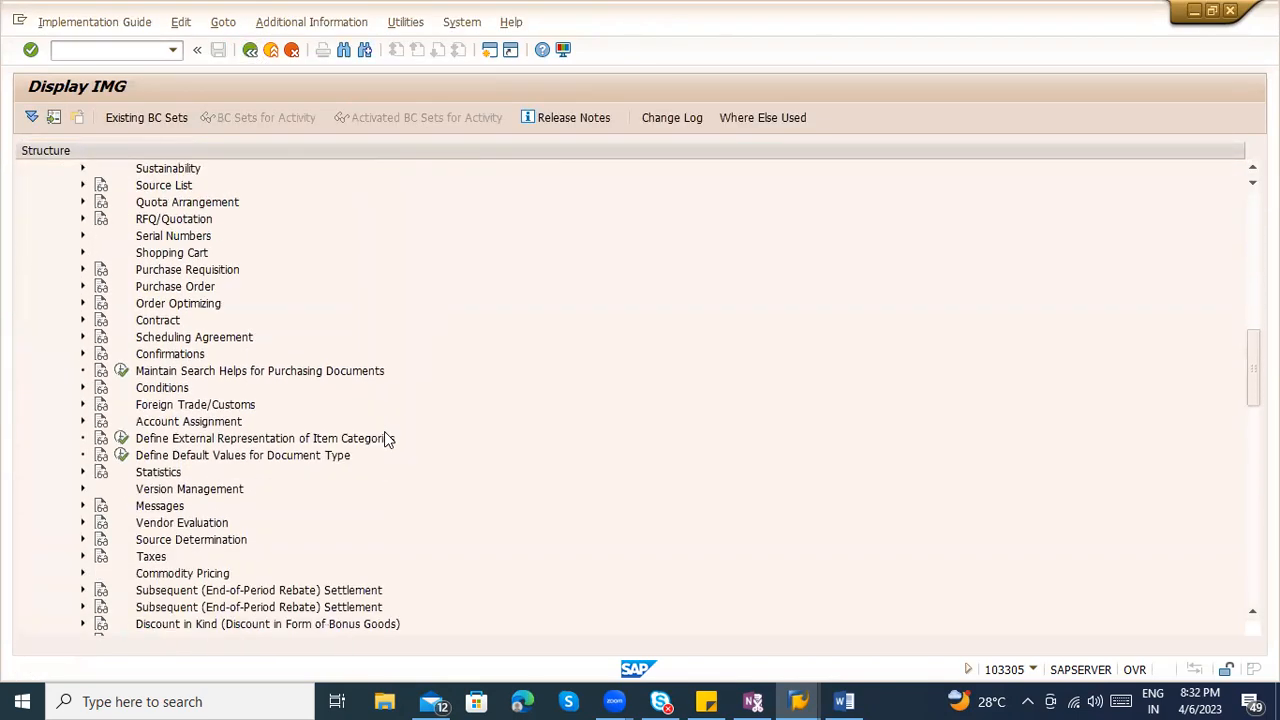
scroll(396, 467, "down", 5)
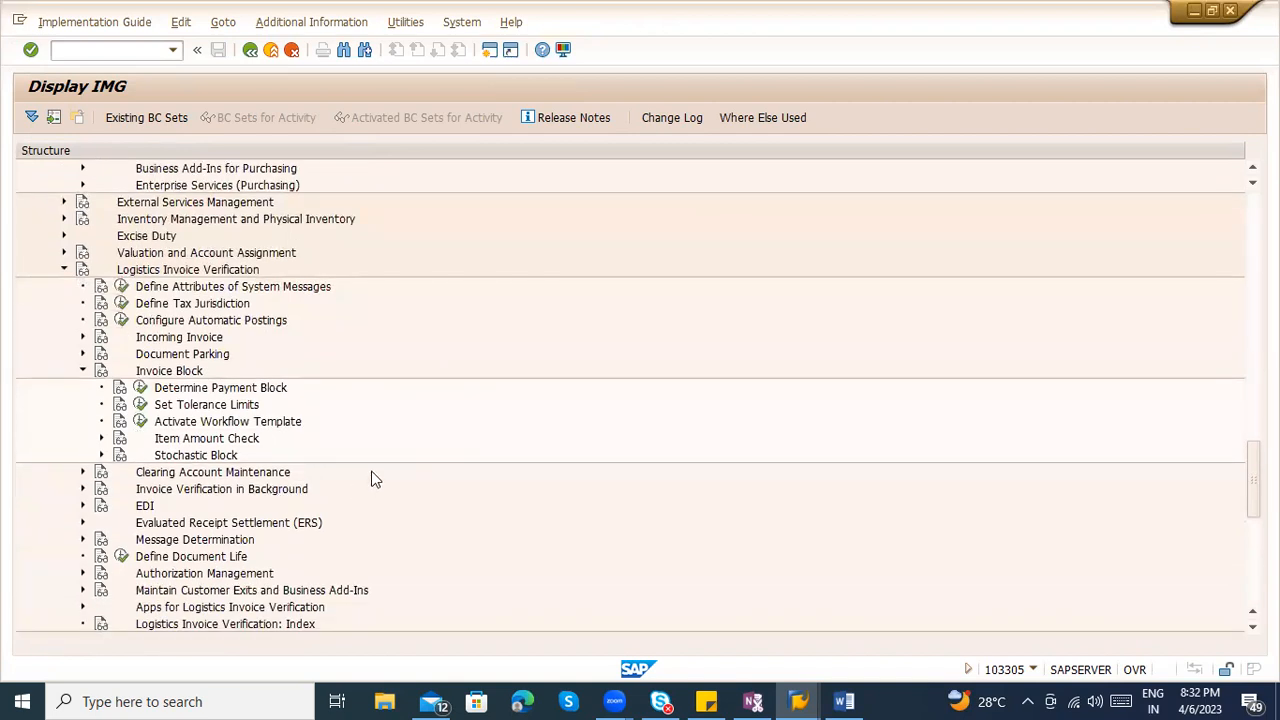
scroll(375, 480, "down", 1)
left_click(81, 355)
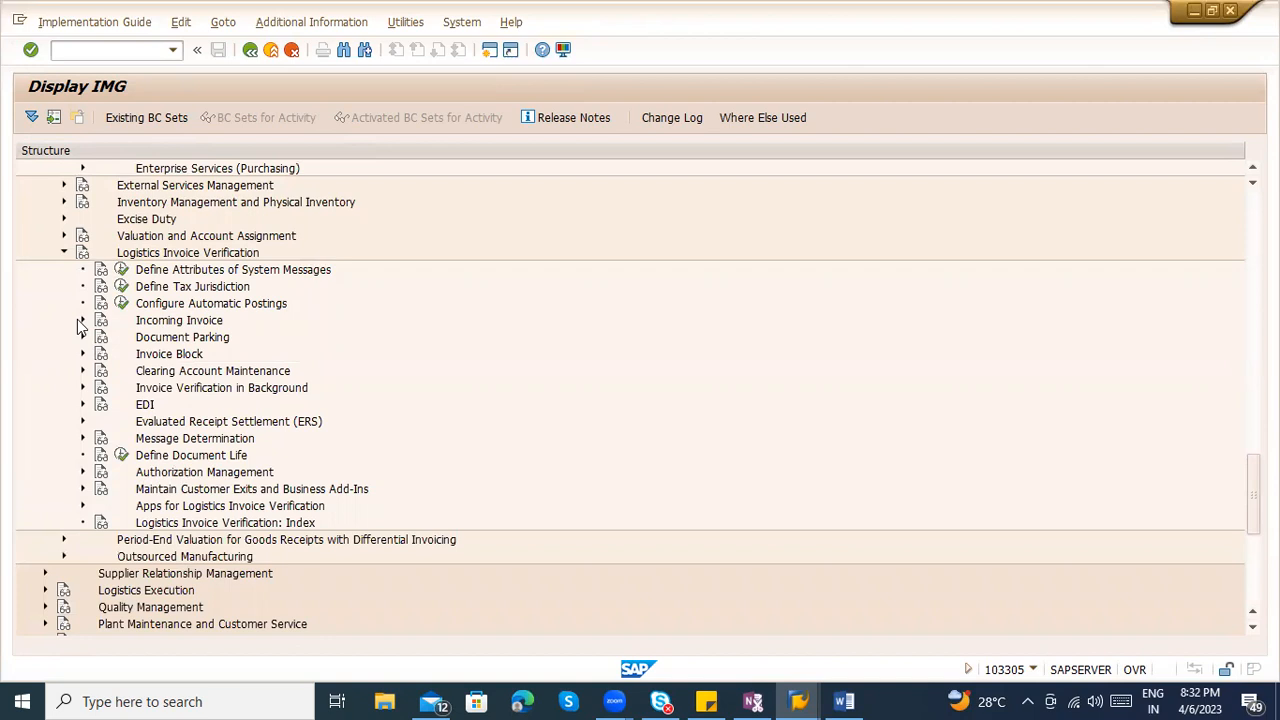
left_click(81, 321)
scroll(52, 260, "up", 1)
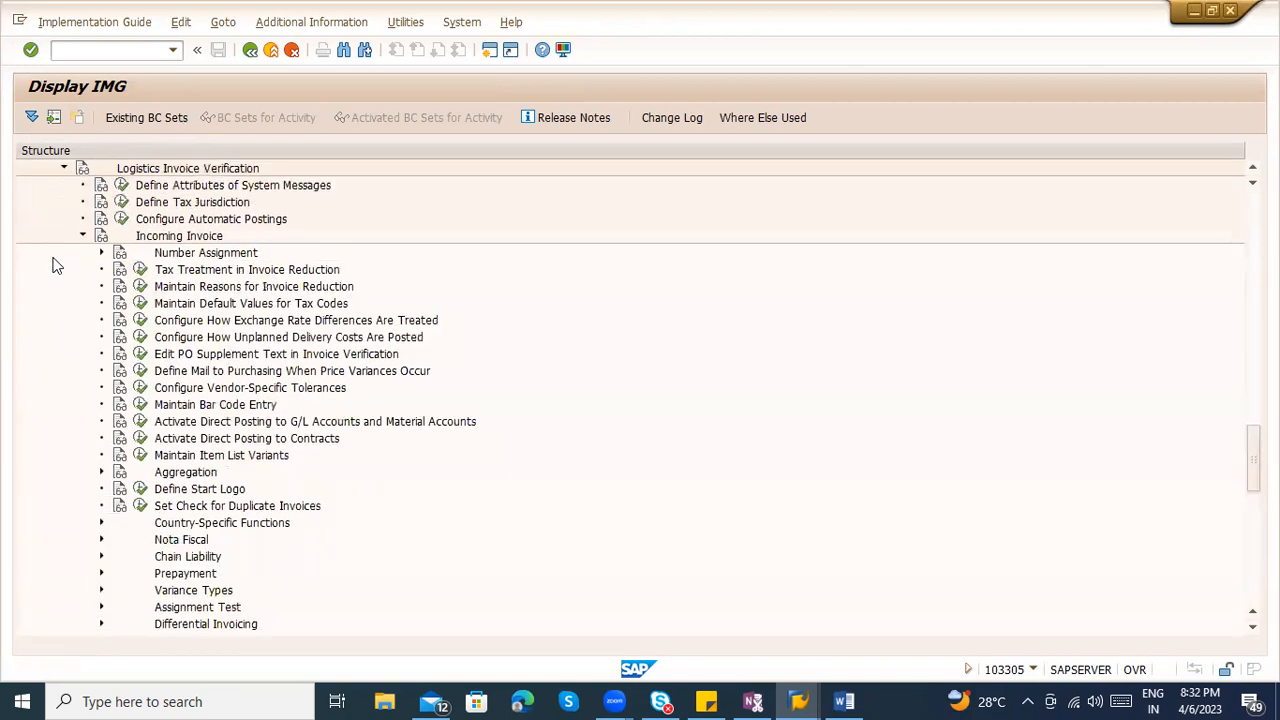
left_click(82, 236)
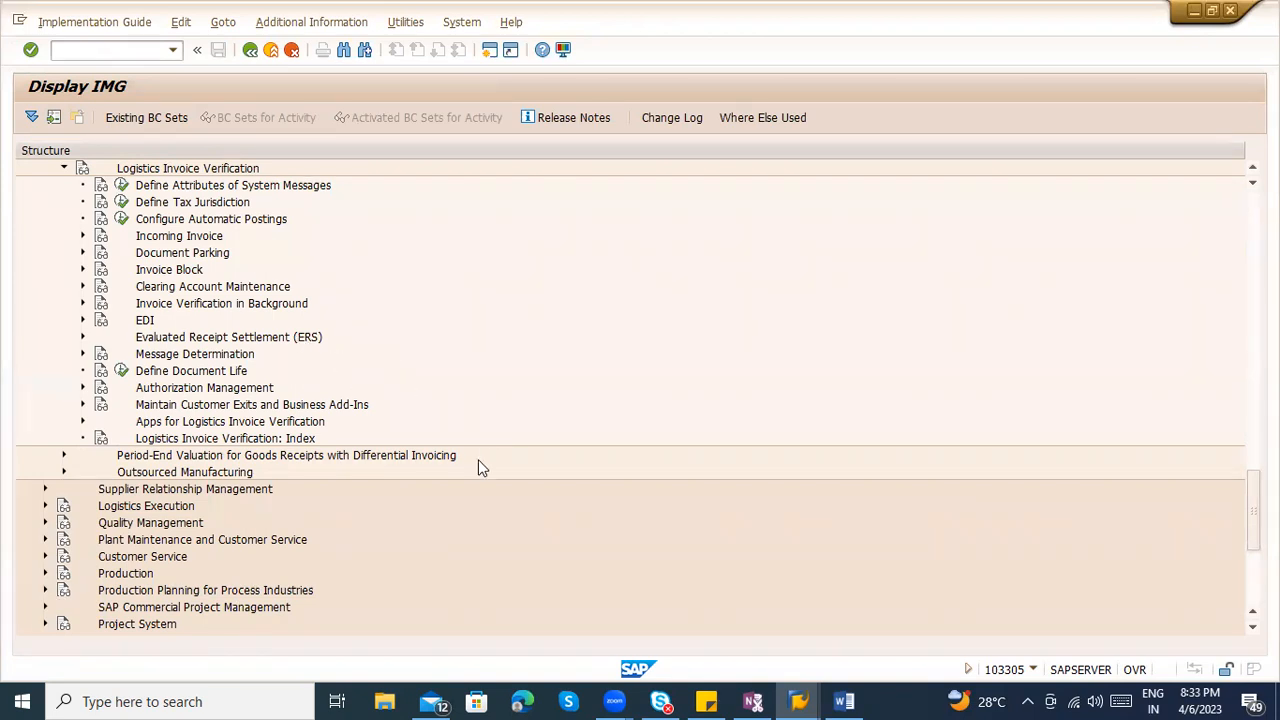
left_click(108, 51)
left_click(82, 270)
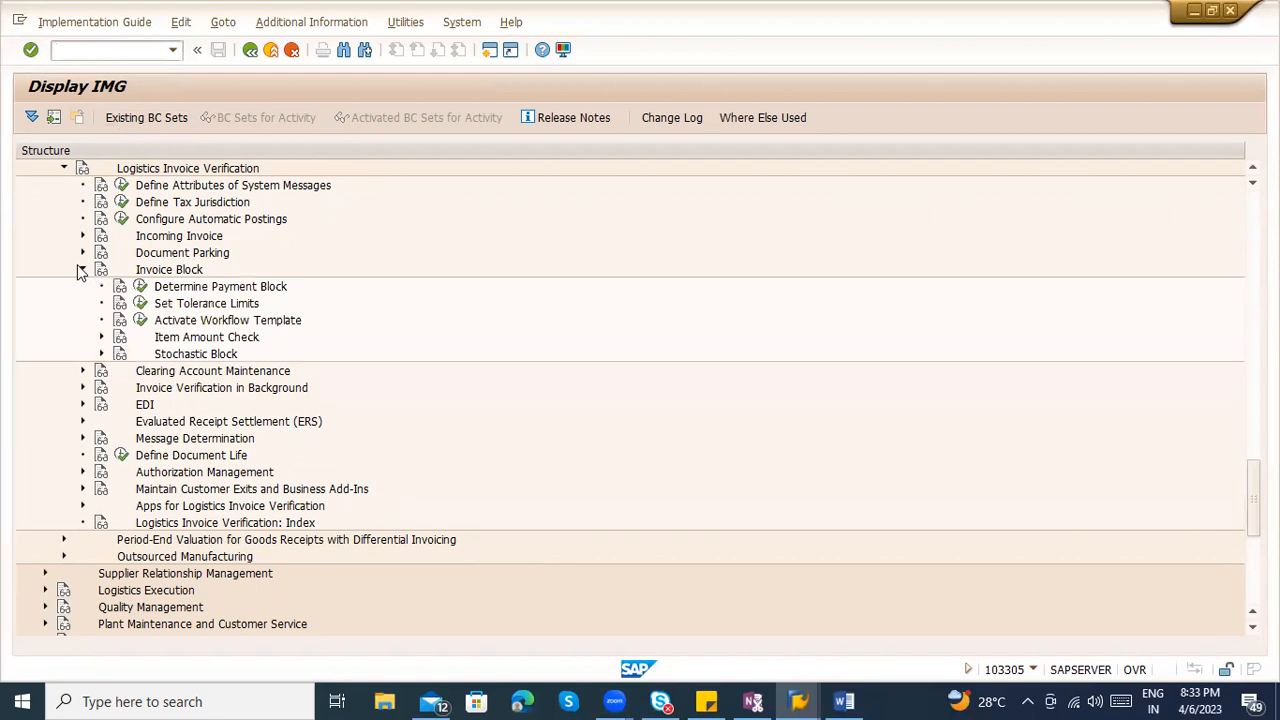
left_click(140, 286)
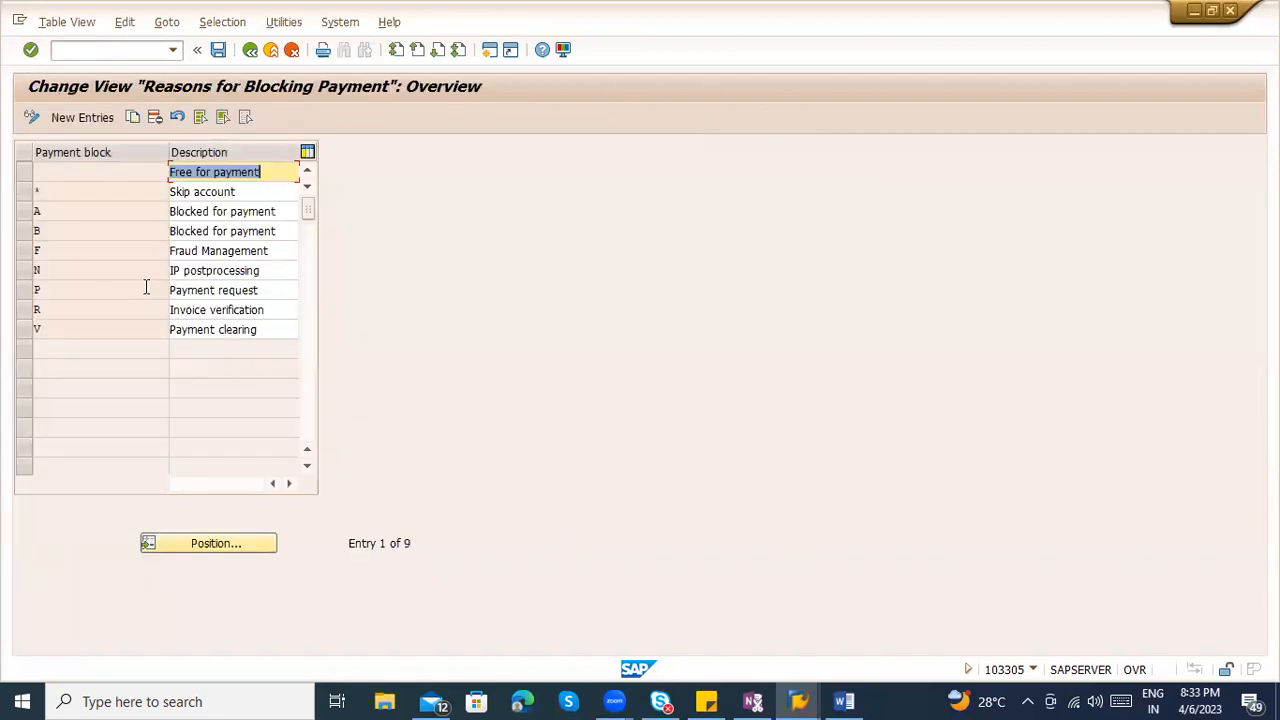
left_click(248, 211)
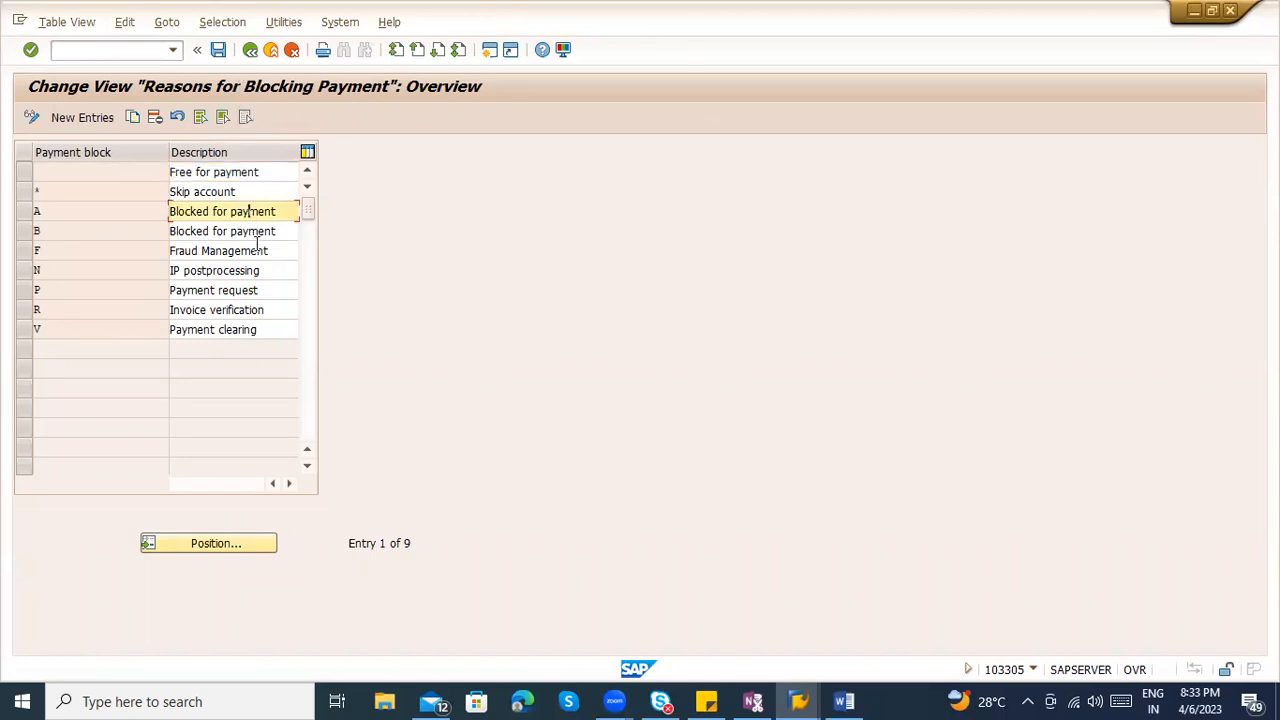
left_click(260, 252)
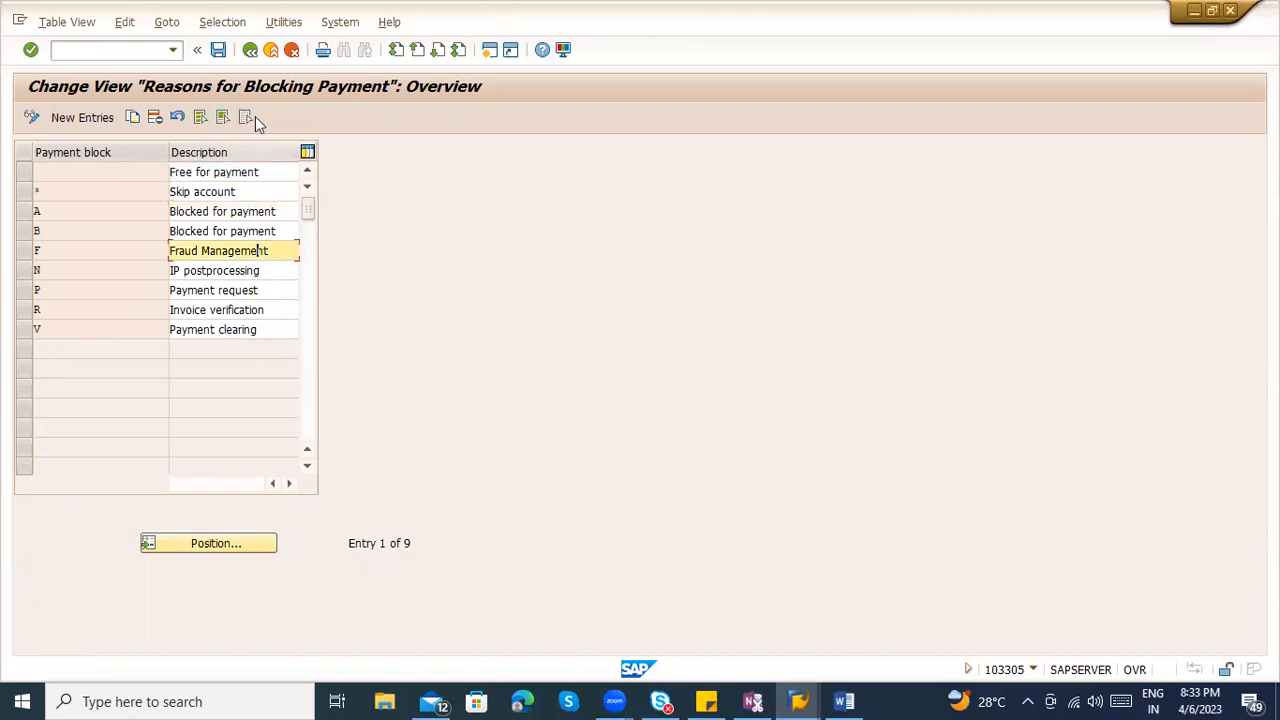
left_click(250, 50)
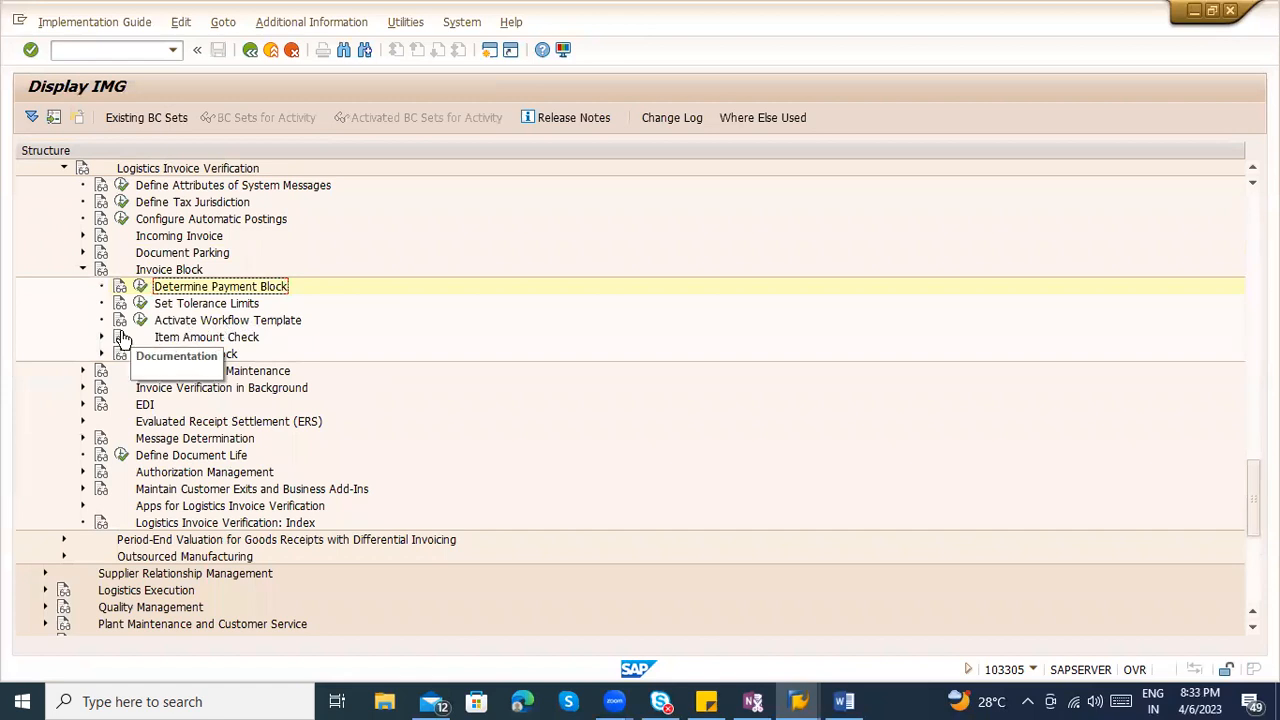
left_click(83, 269)
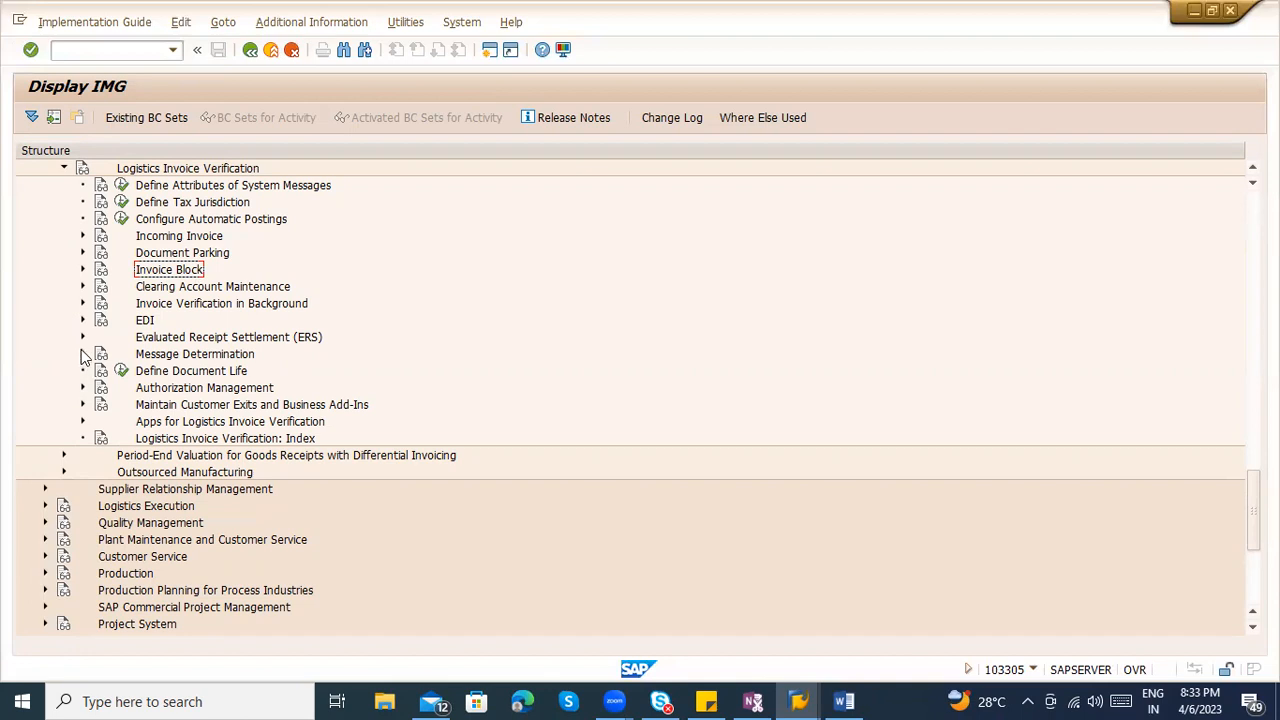
left_click(81, 237)
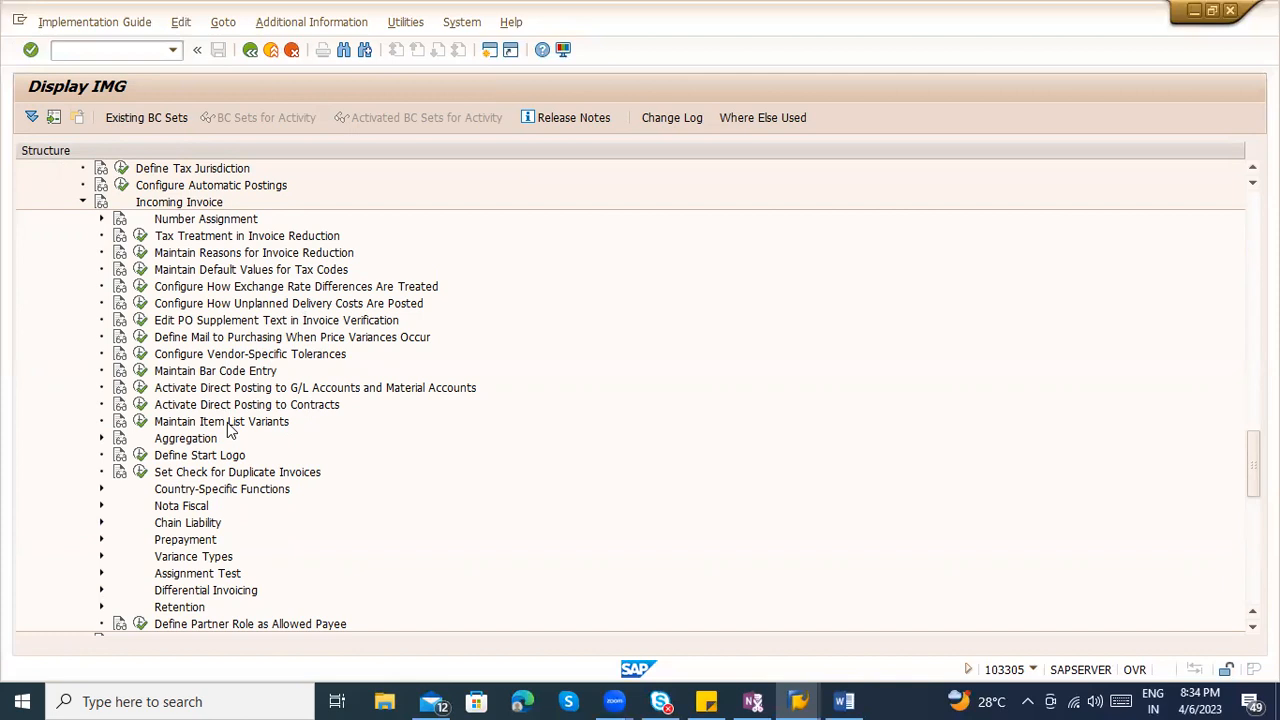
left_click(82, 202)
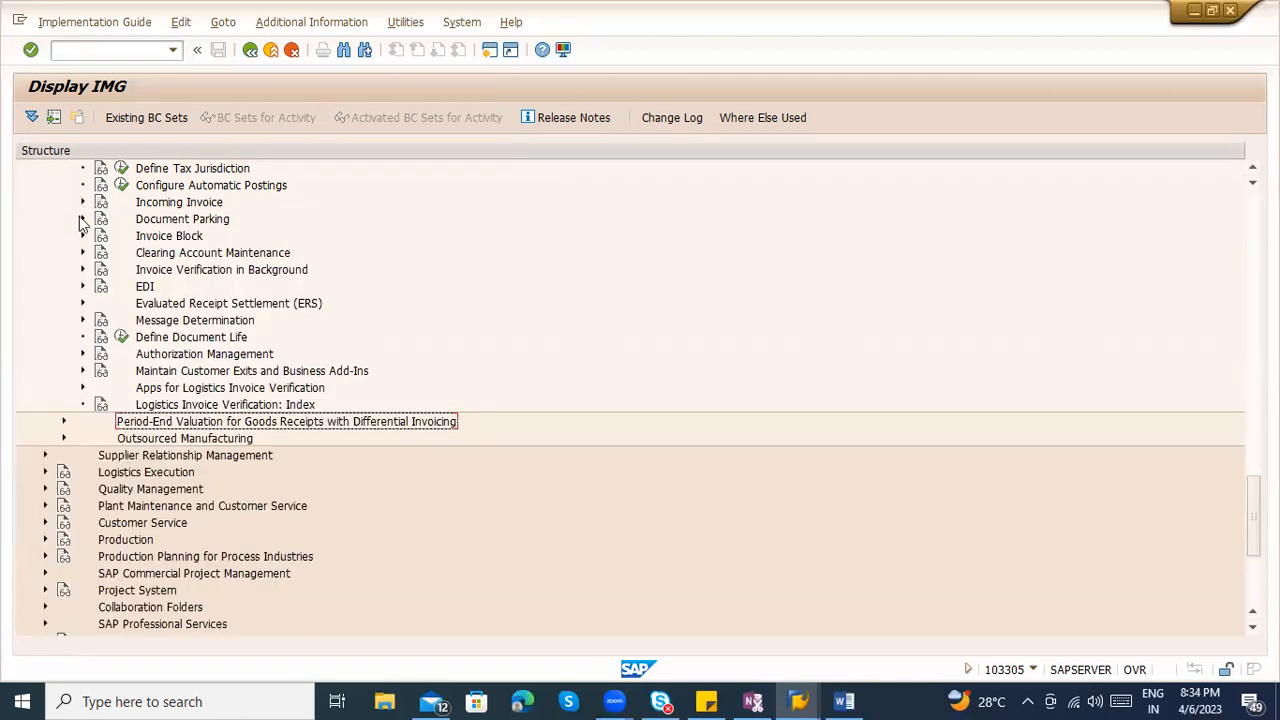
left_click(82, 219)
left_click(82, 219)
left_click(83, 236)
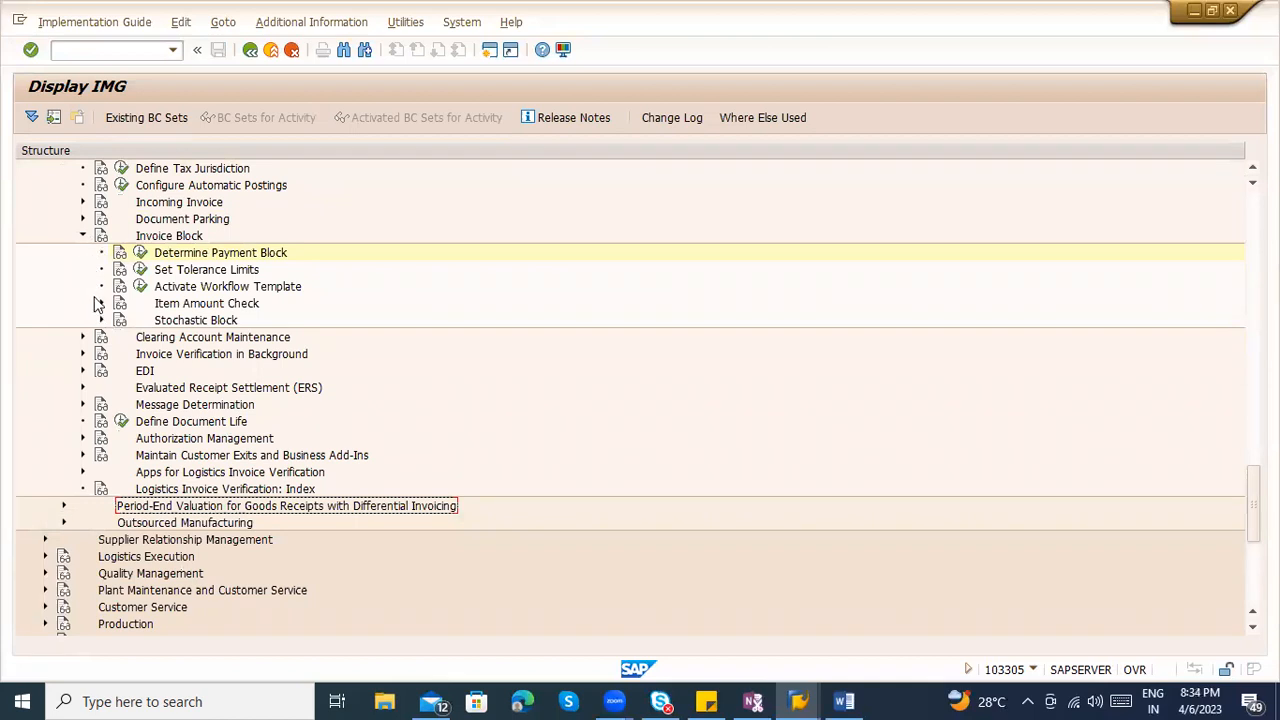
left_click(83, 236)
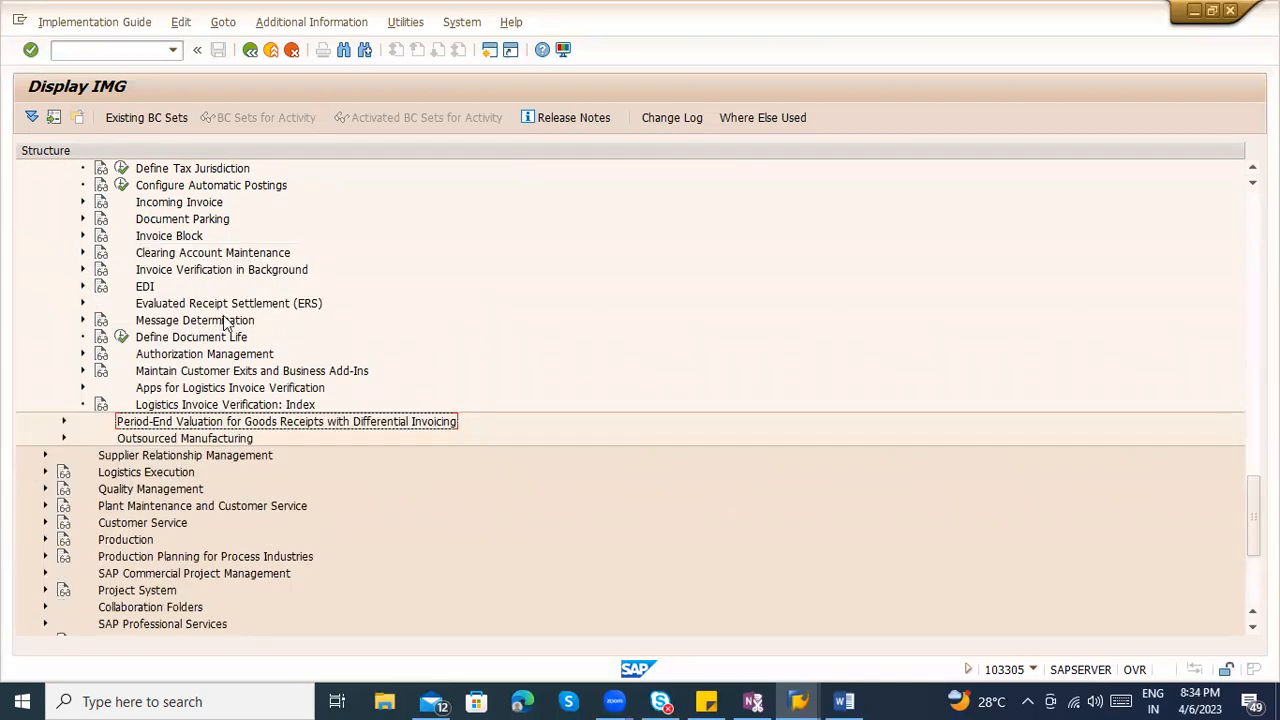
scroll(240, 362, "down", 1)
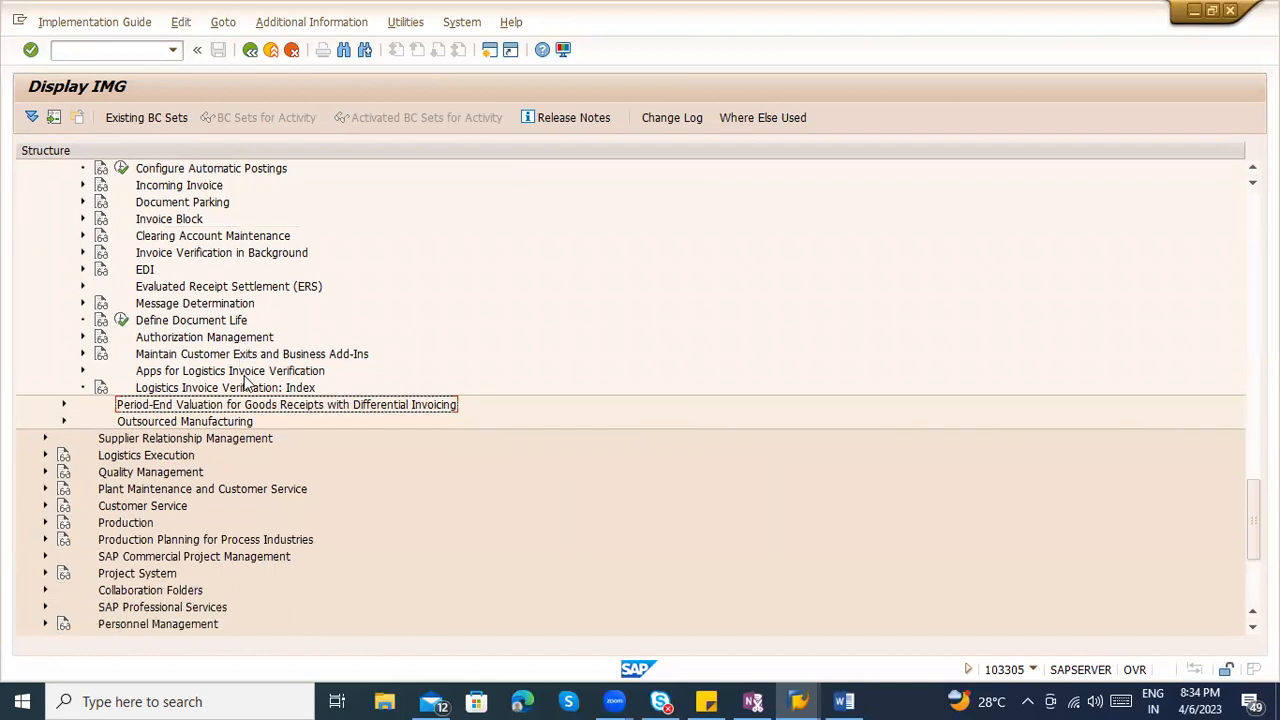
scroll(248, 387, "down", 3)
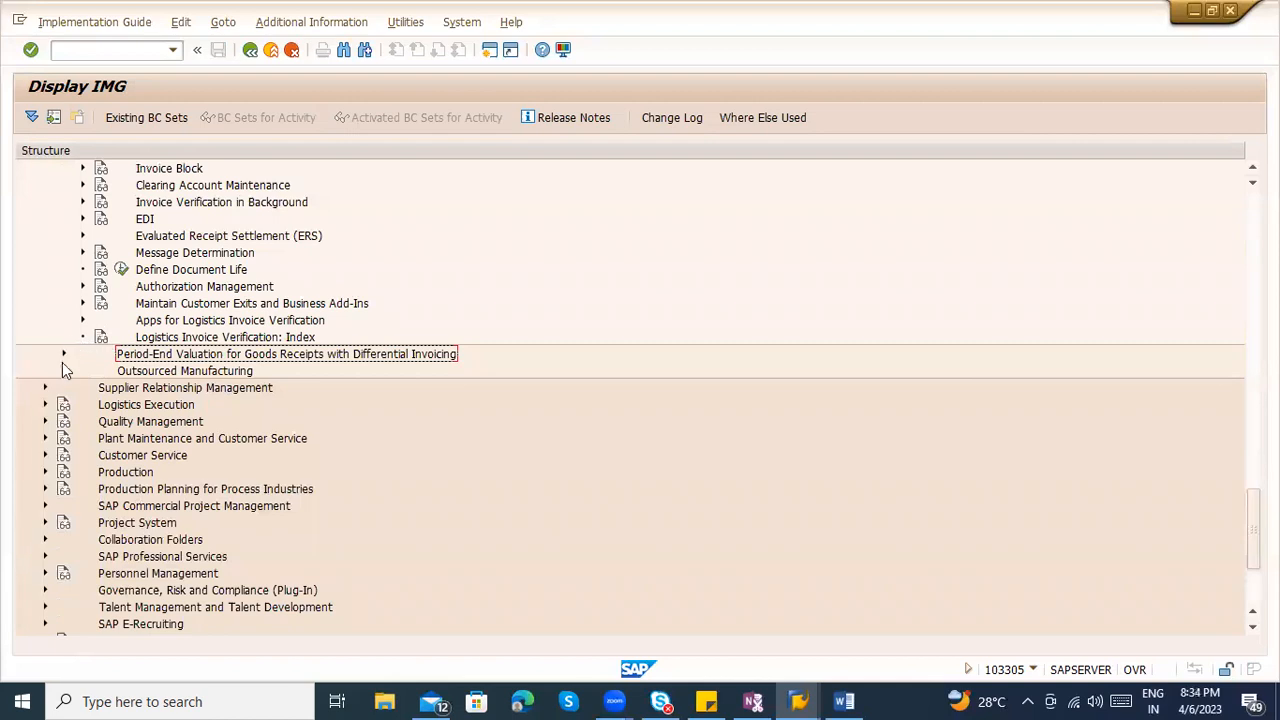
scroll(220, 390, "up", 4)
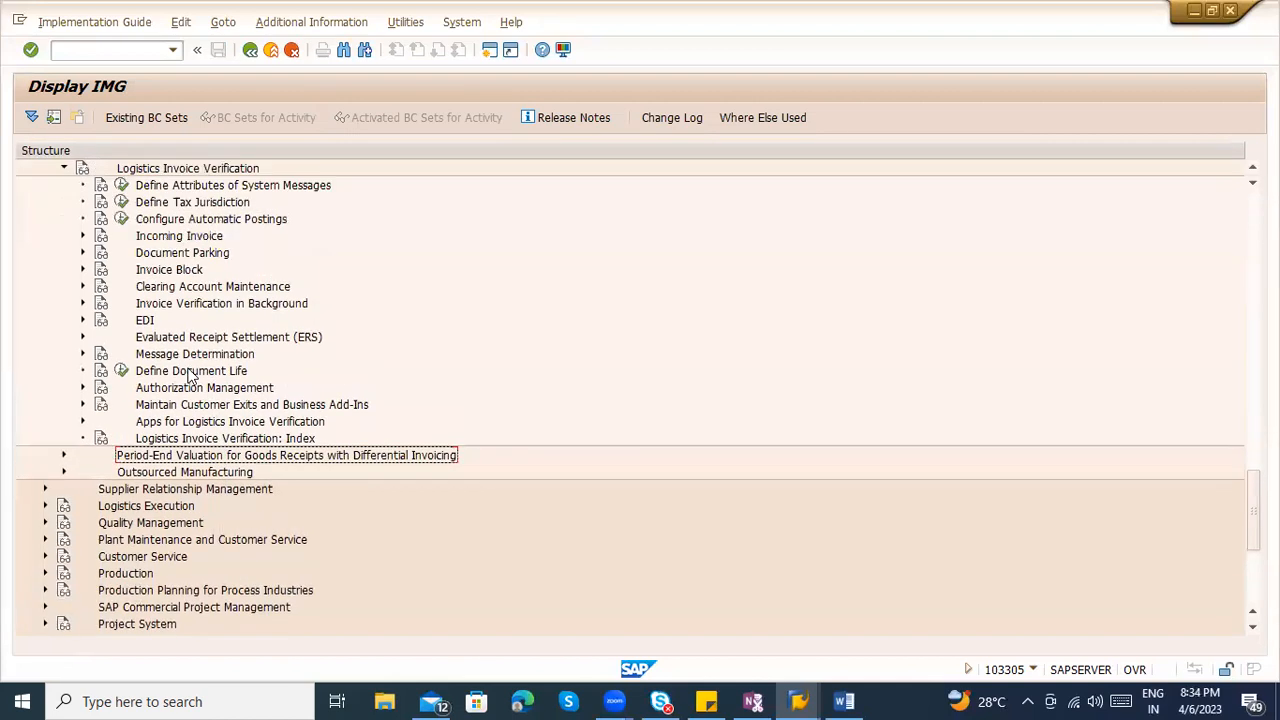
left_click(63, 252)
scroll(208, 312, "up", 4)
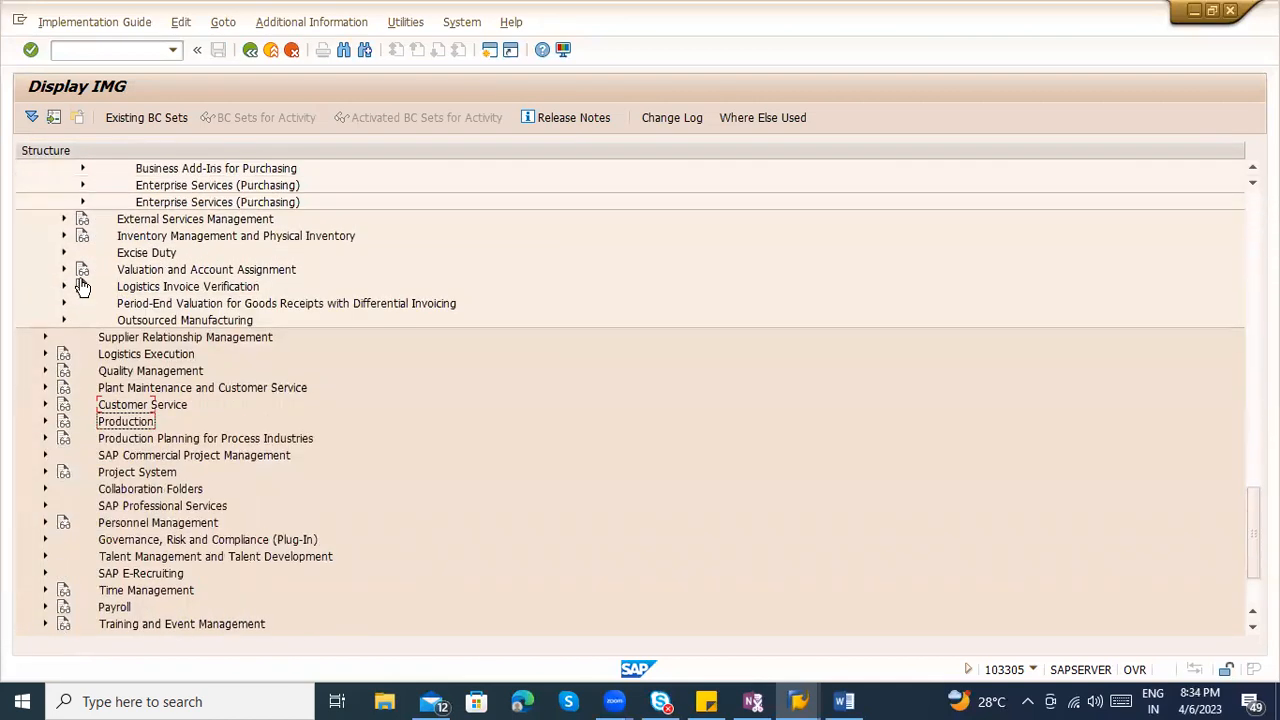
scroll(208, 312, "up", 1)
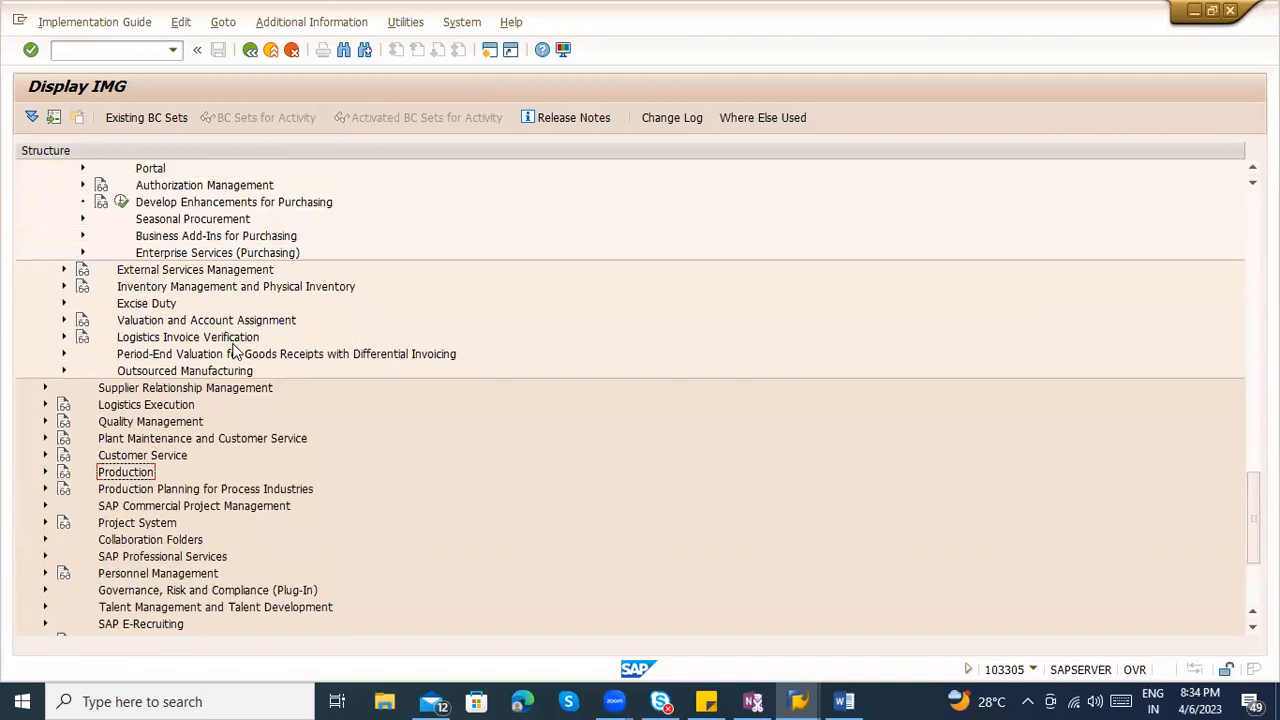
left_click(63, 338)
left_click(196, 390)
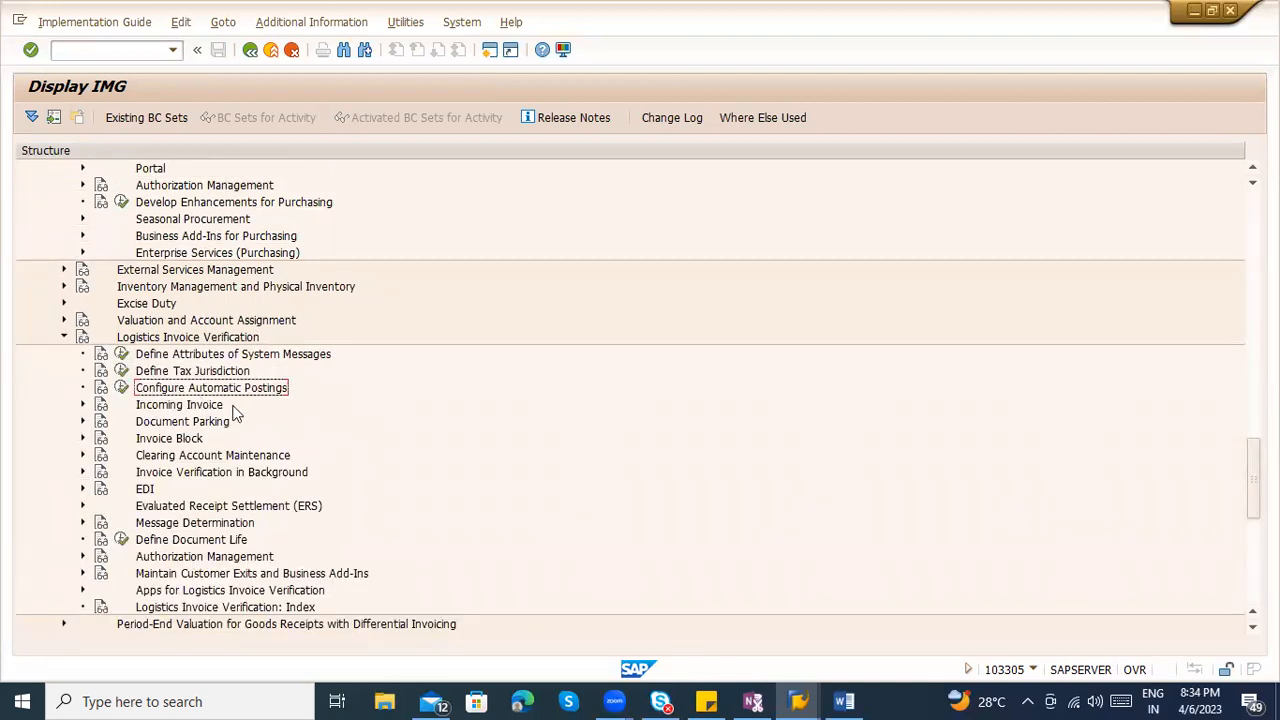
left_click(83, 439)
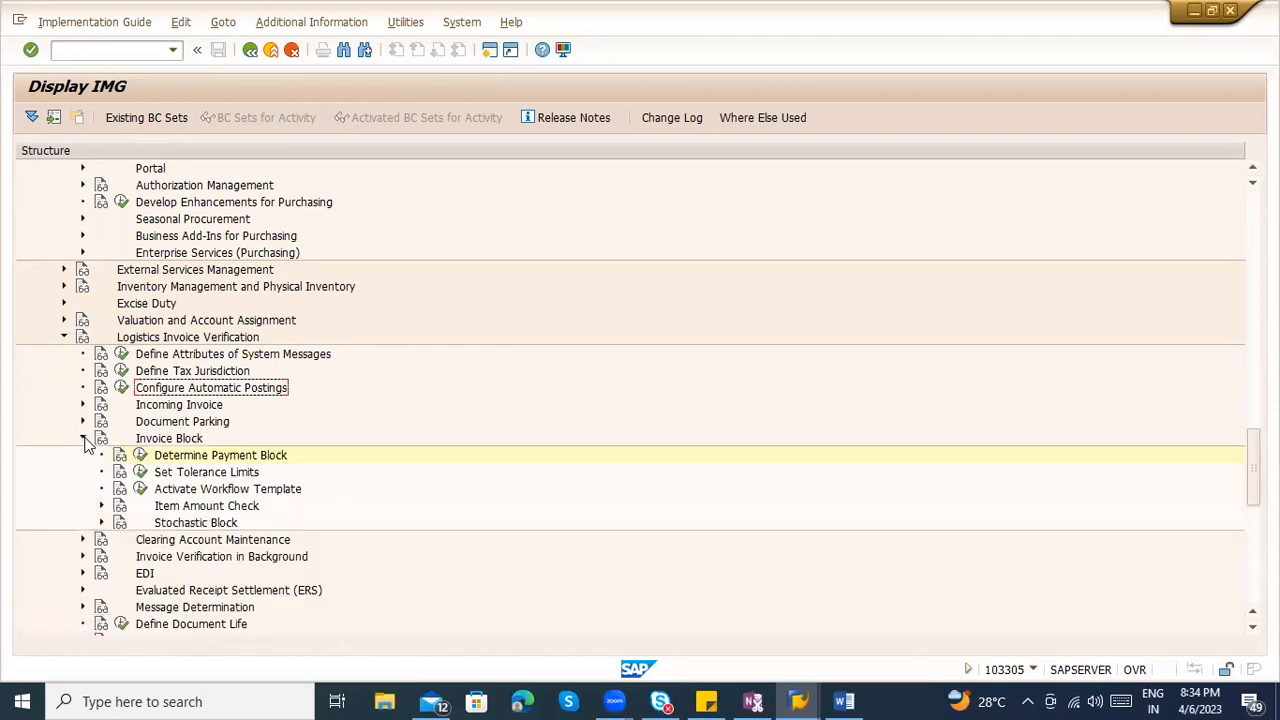
left_click(100, 505)
left_click(100, 505)
left_click(83, 438)
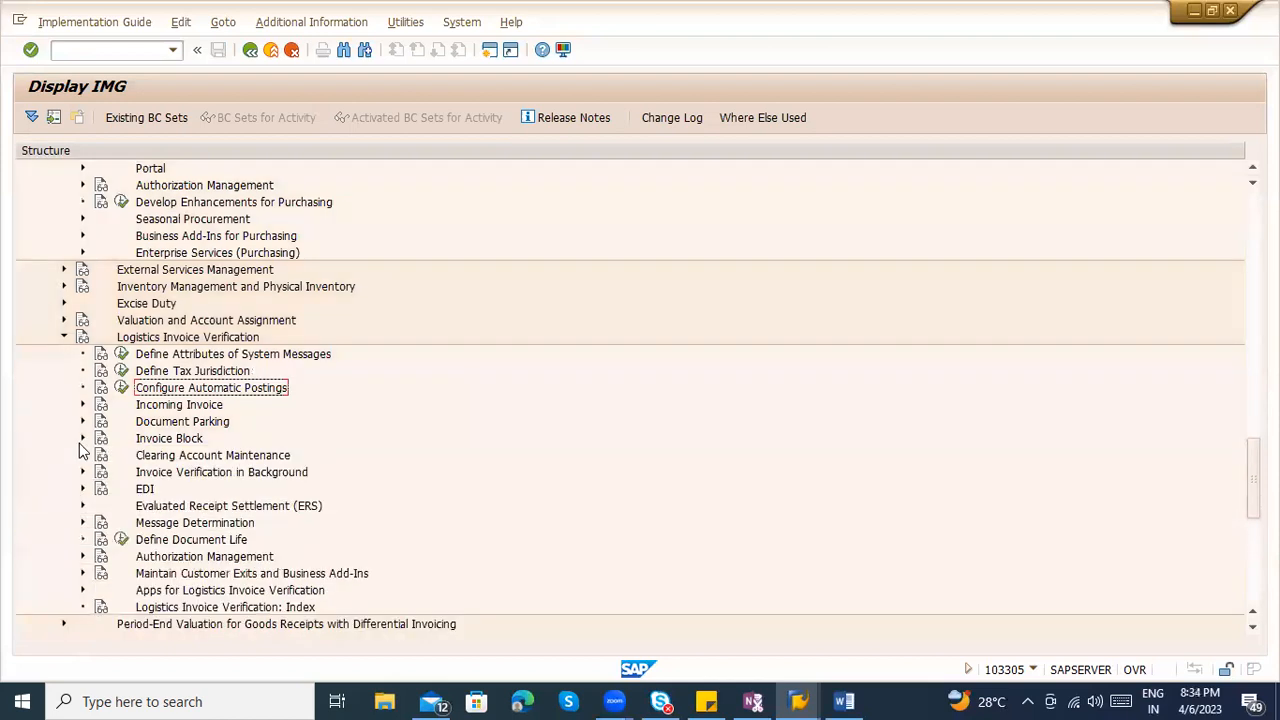
scroll(200, 300, "up", 5)
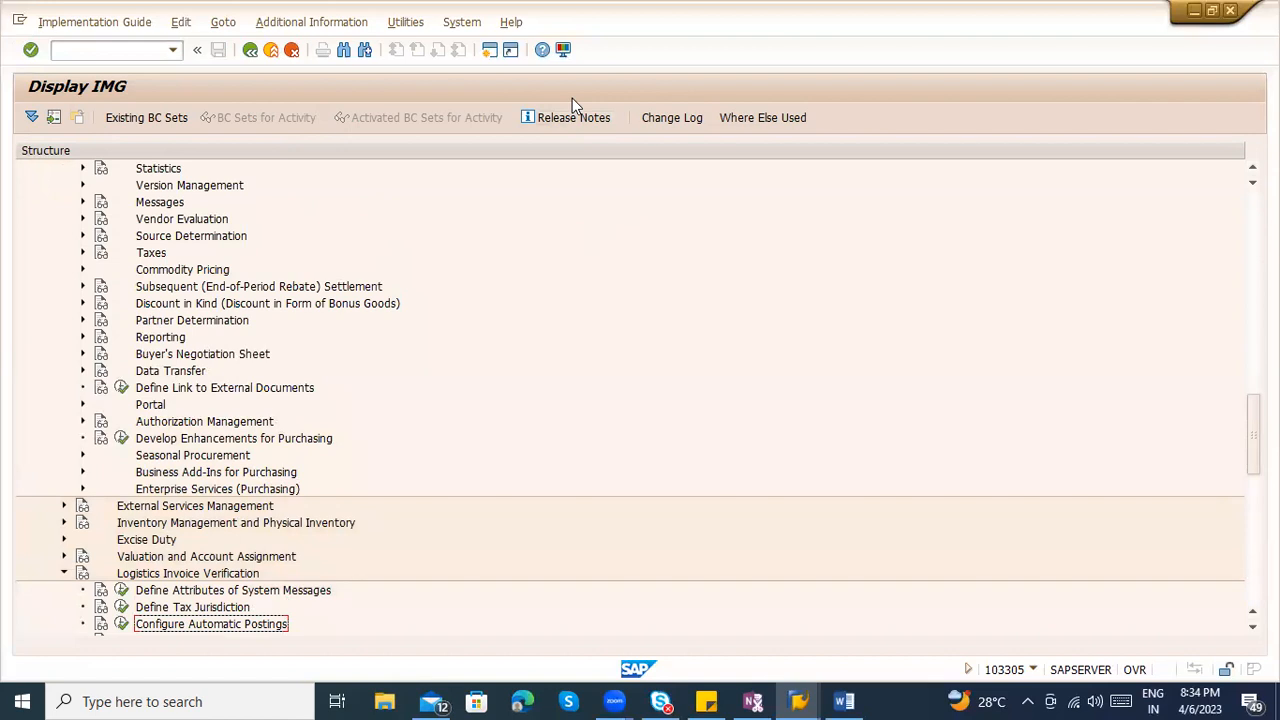
left_click(1231, 10)
Open vendor 1002's accounting and payment transaction data for company code 1000 in a new session via /o
left_click(93, 50)
type("/o")
type("xk")
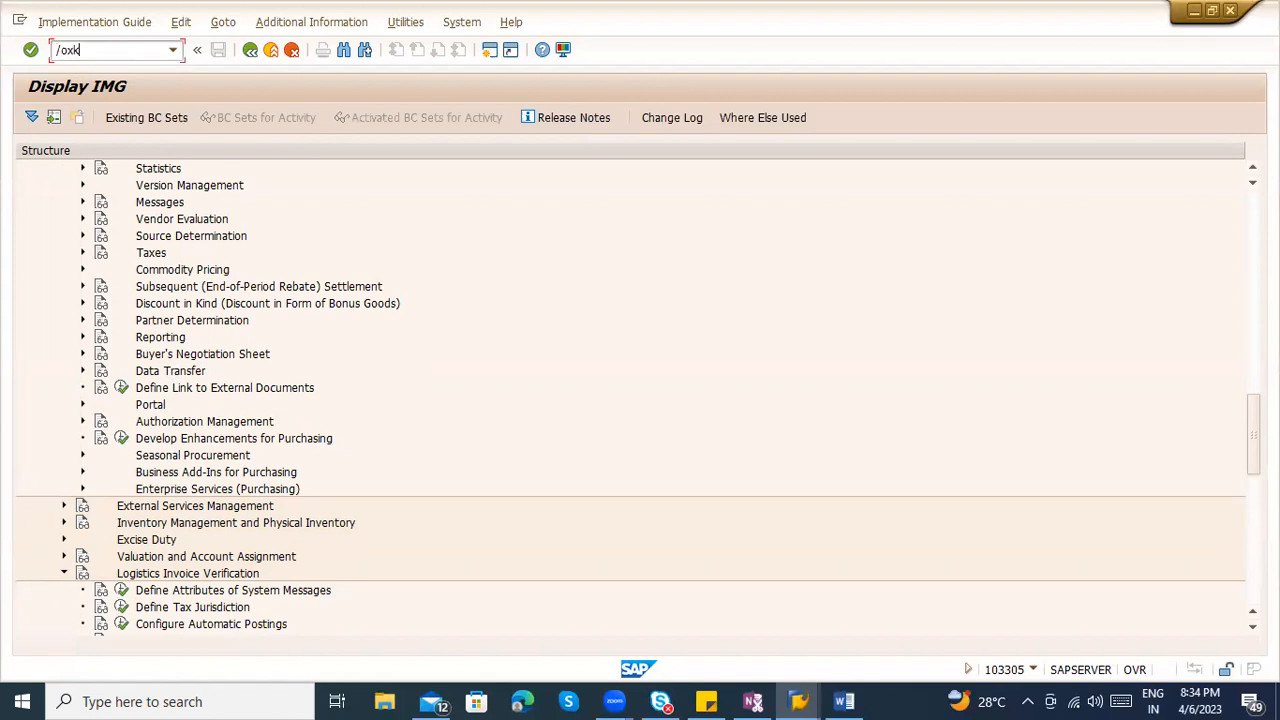
type("01")
key("Return")
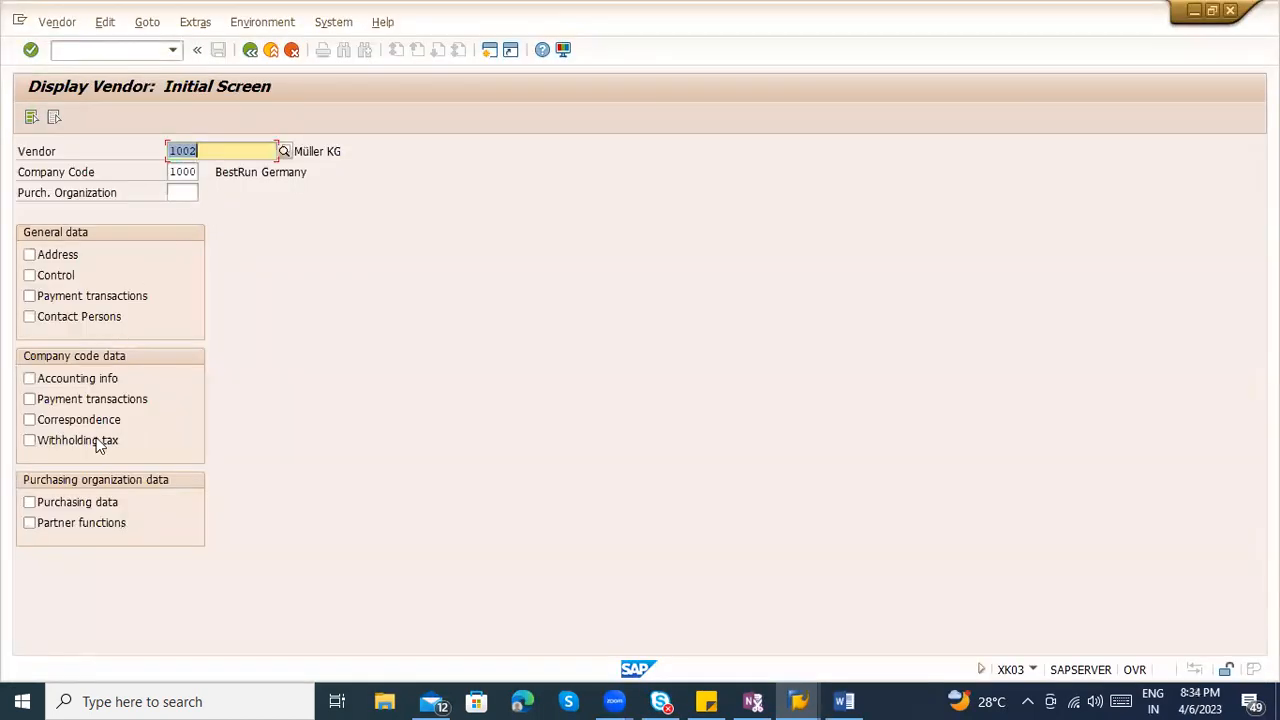
left_click(80, 380)
left_click(90, 400)
key("Return")
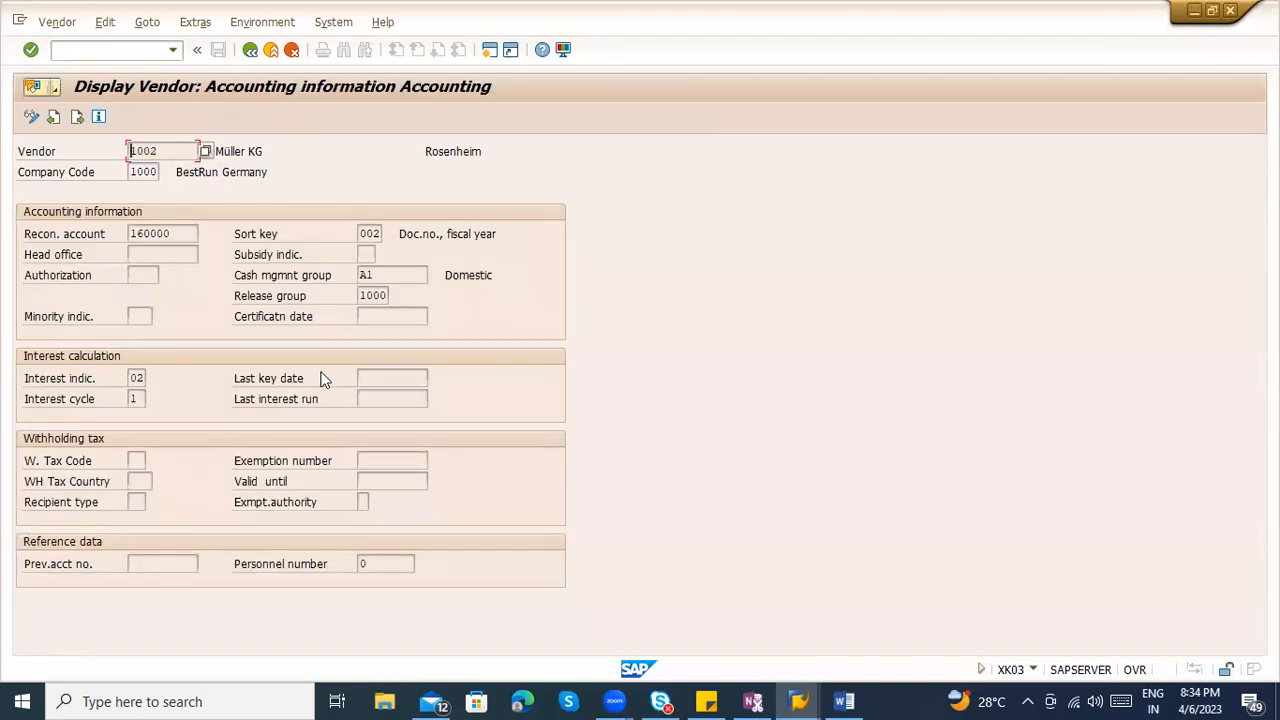
key("Return")
Bring up field help for the Chk double inv. flag and mark its heading
left_click(375, 255)
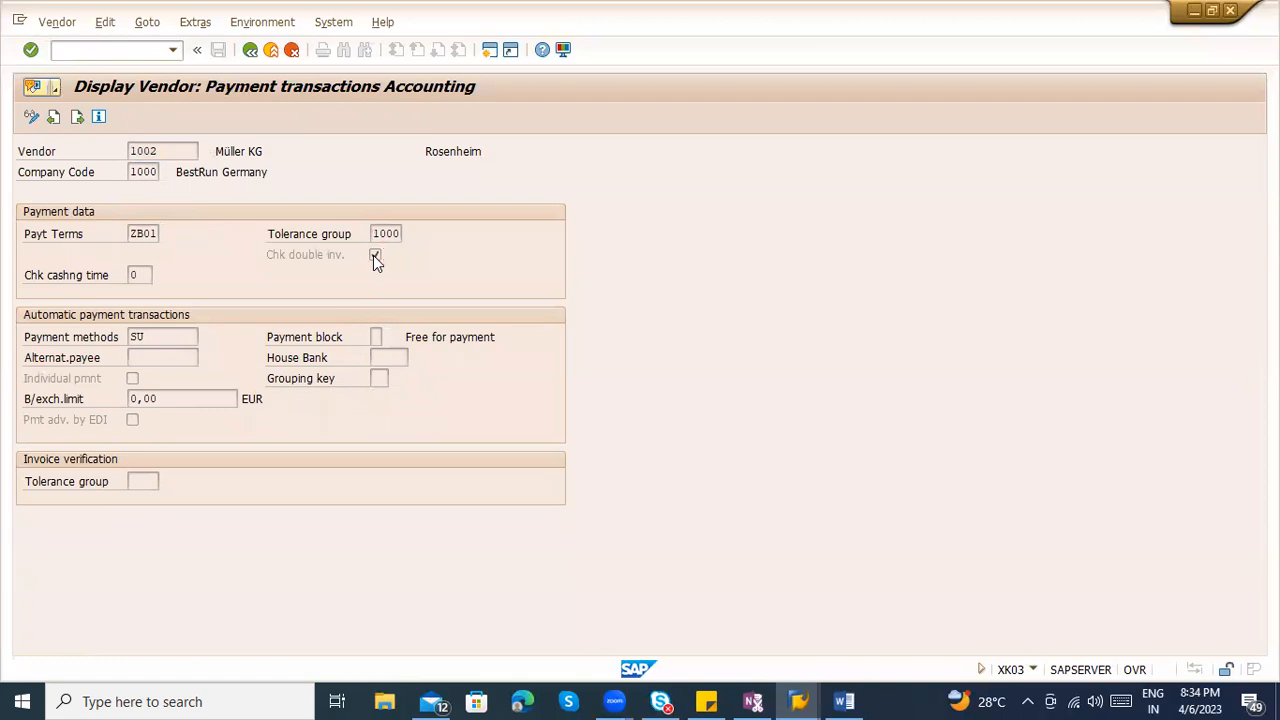
key("F1")
left_click_drag(601, 210, 845, 242)
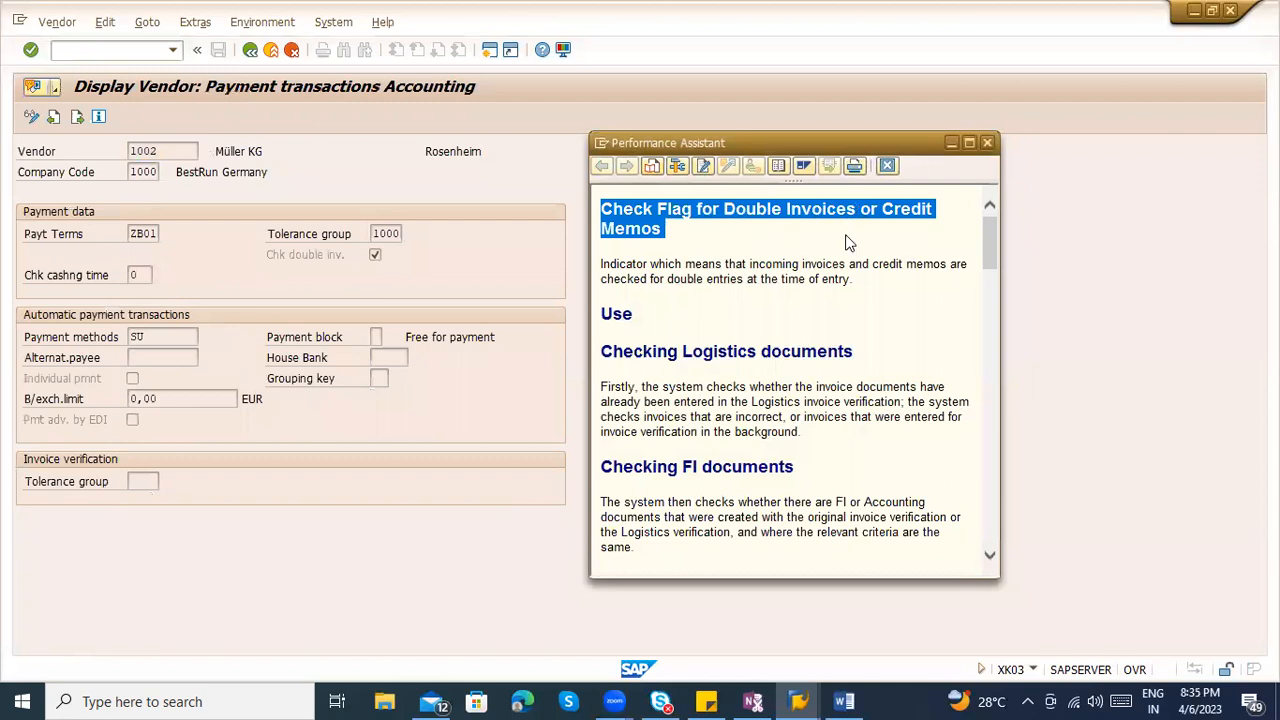
Read the double-invoice help, including the reference document criterion, then close it and return to the IMG window
left_click(791, 315)
scroll(761, 469, "down", 3)
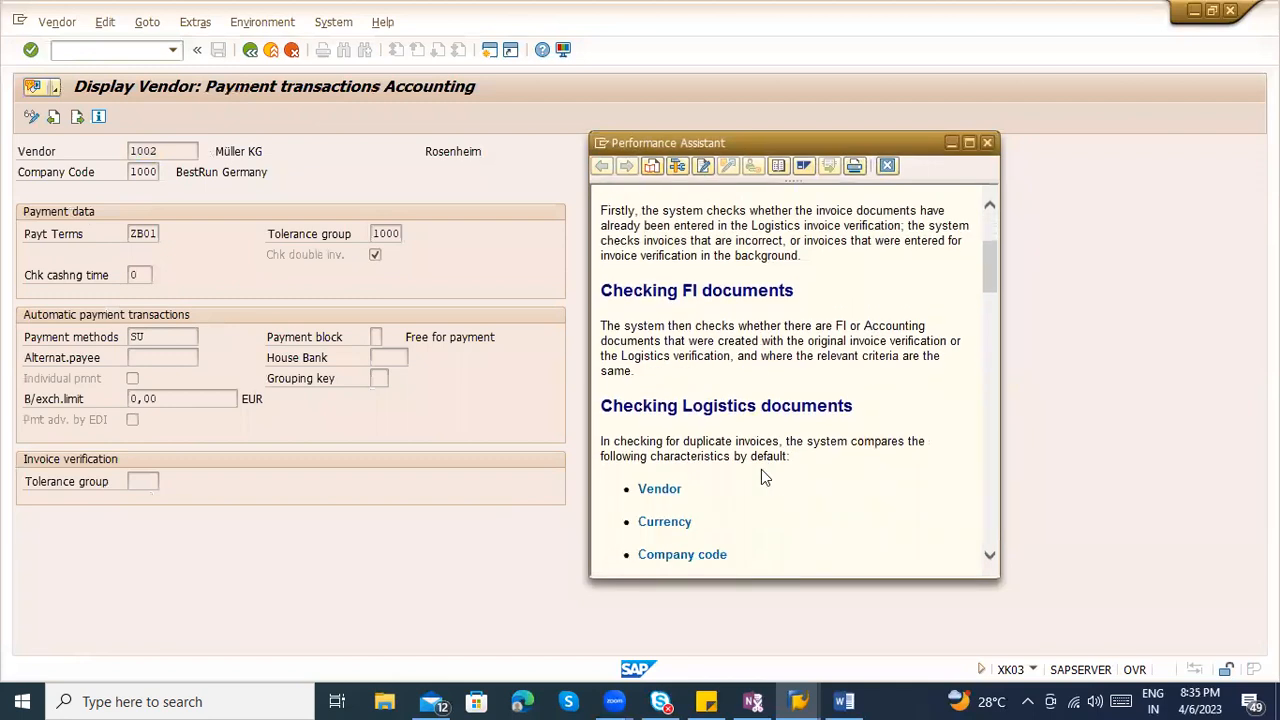
scroll(804, 334, "up", 5)
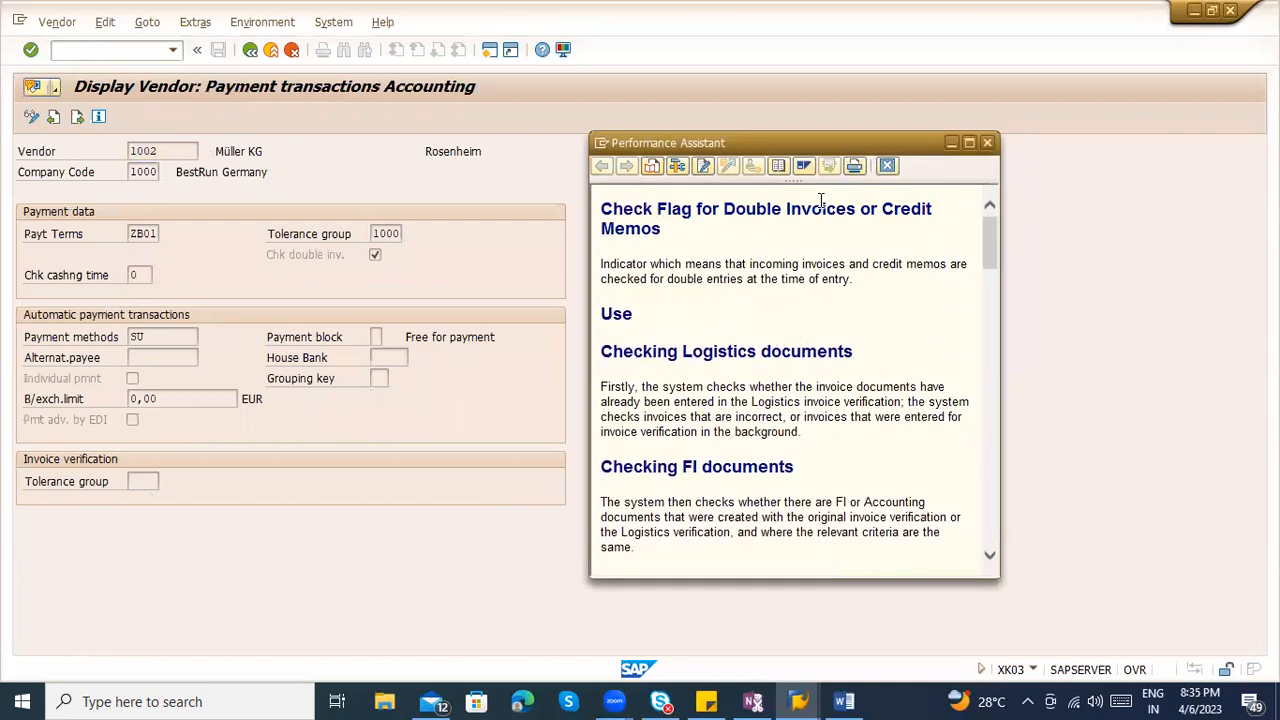
scroll(820, 220, "down", 5)
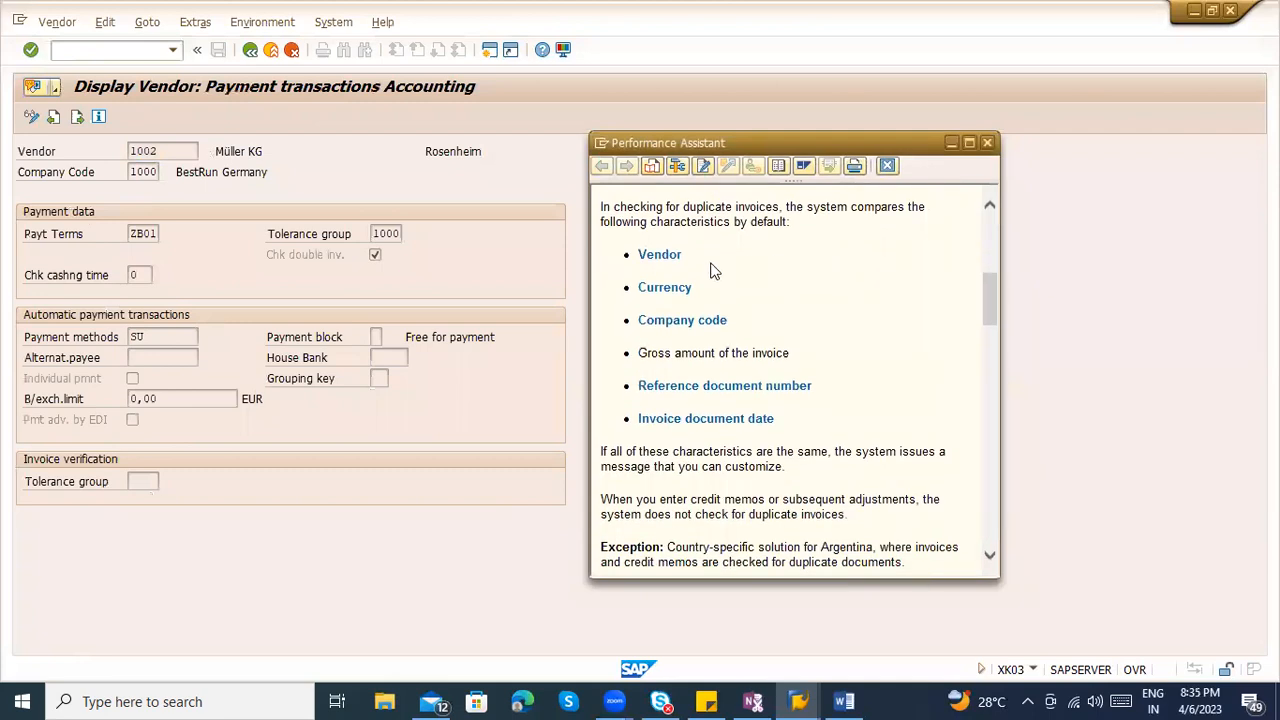
scroll(713, 290, "up", 1)
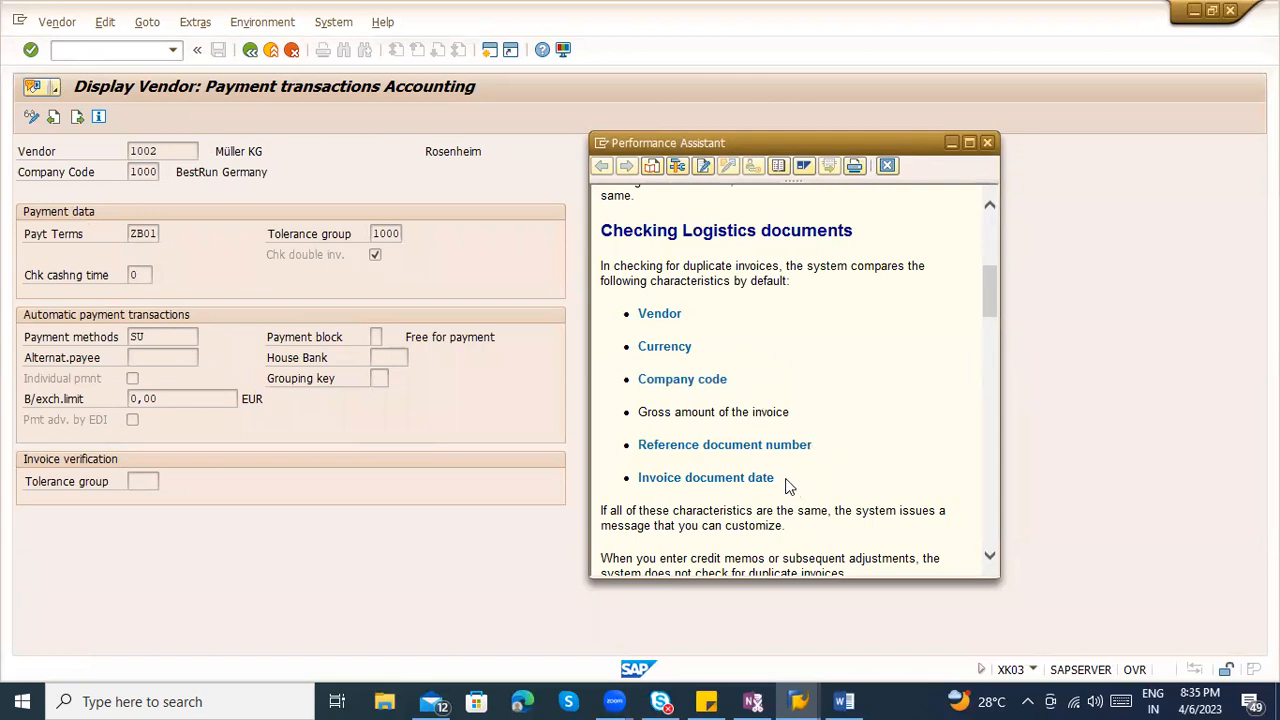
double_click(817, 448)
scroll(838, 406, "down", 7)
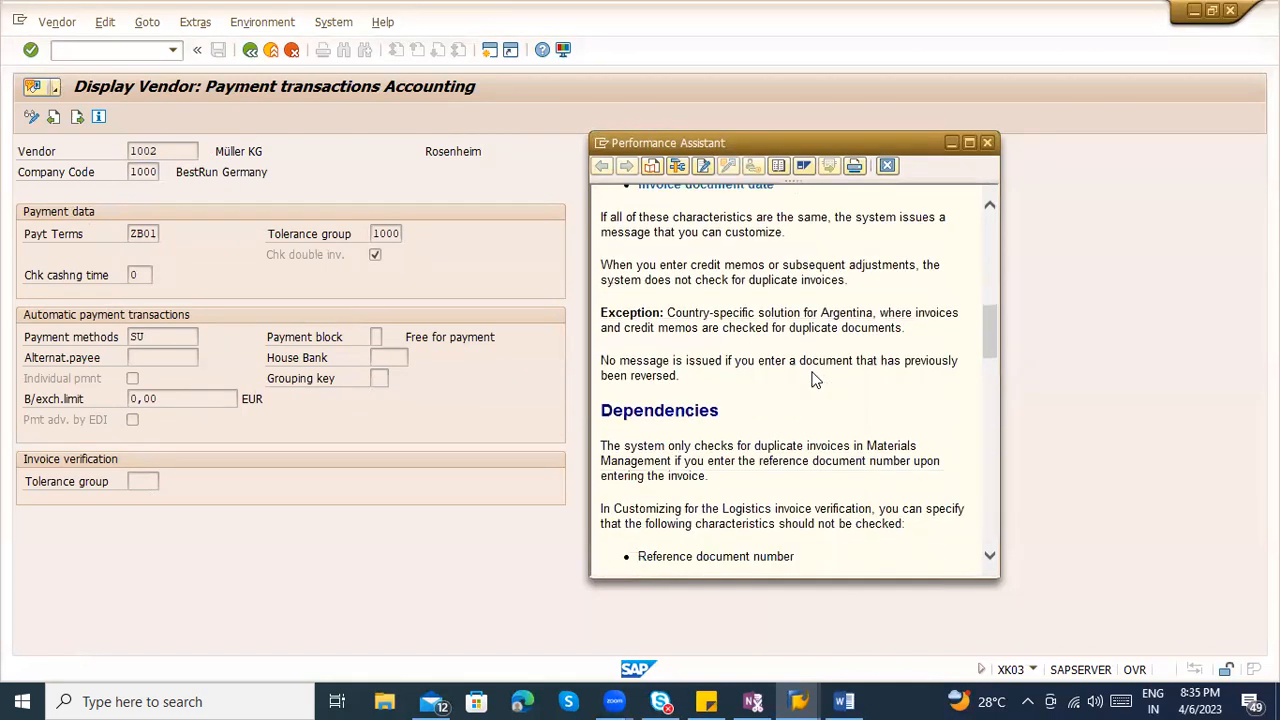
scroll(860, 350, "up", 5)
left_click(987, 144)
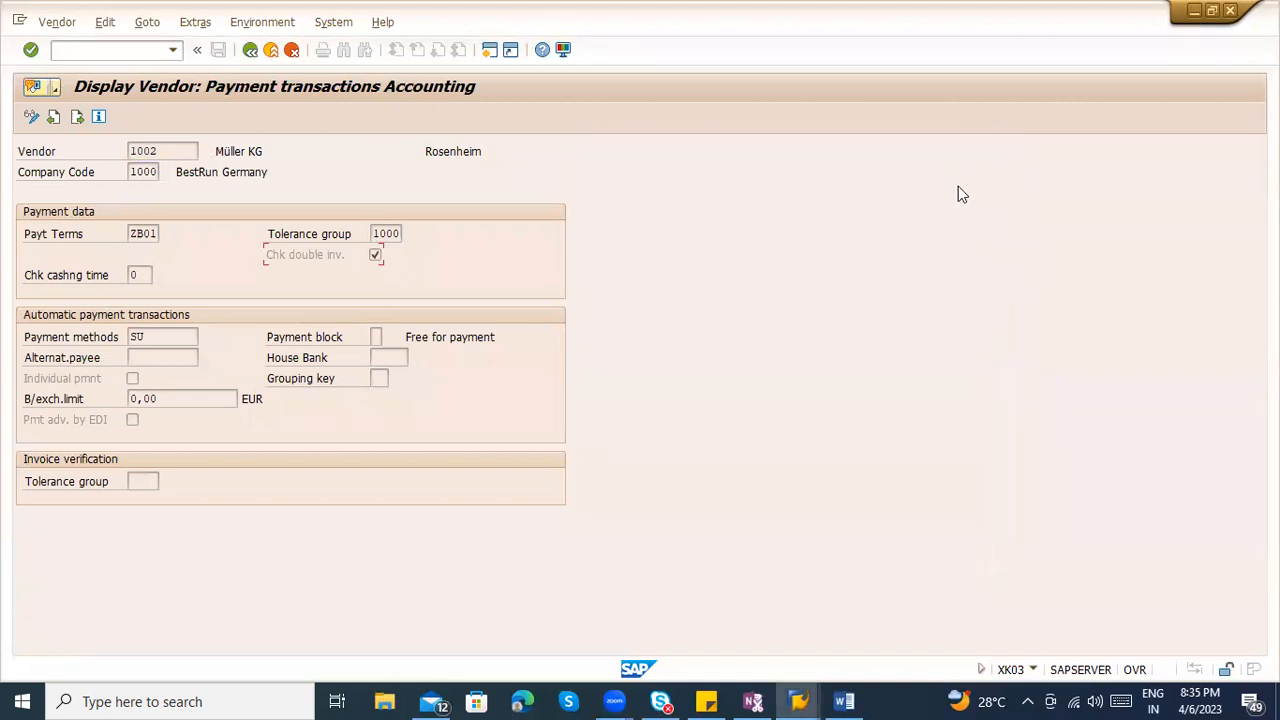
key("alt+Tab")
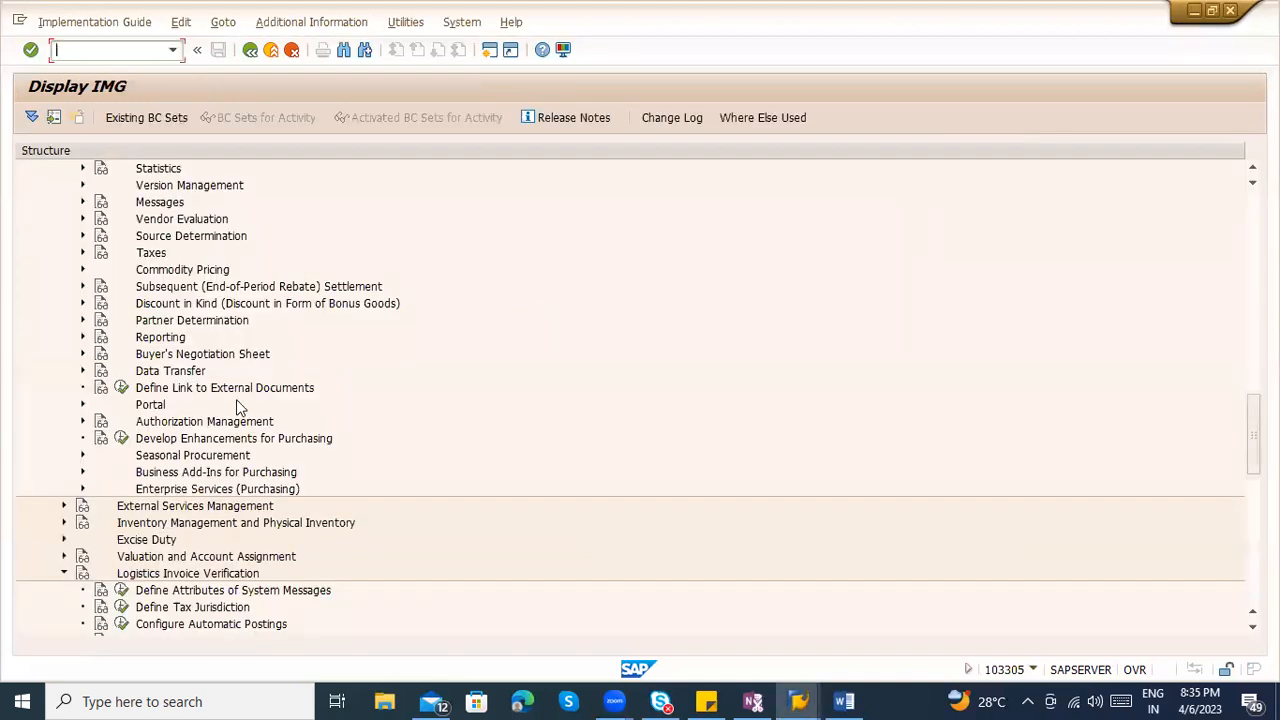
Search the IMG for 'duplicate' and go to Set Check for Duplicate Invoices from the hits
scroll(238, 405, "up", 2)
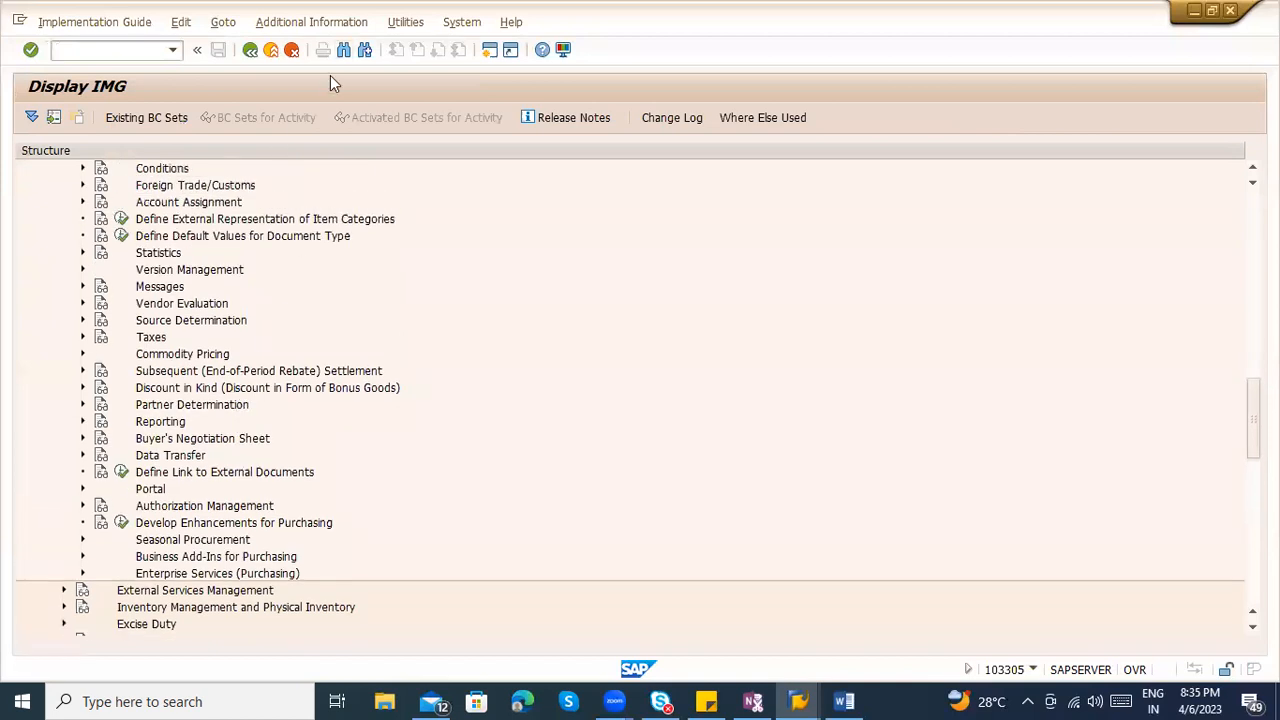
left_click(343, 50)
type("duplicate")
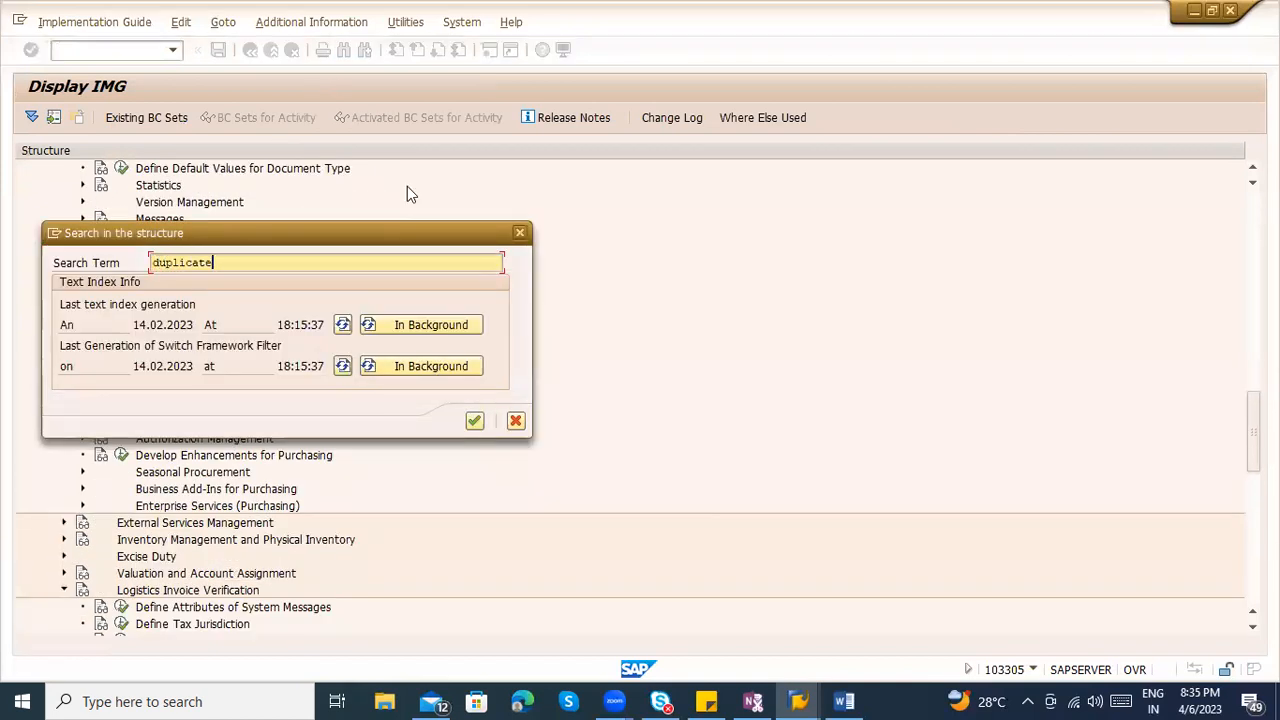
key("Return")
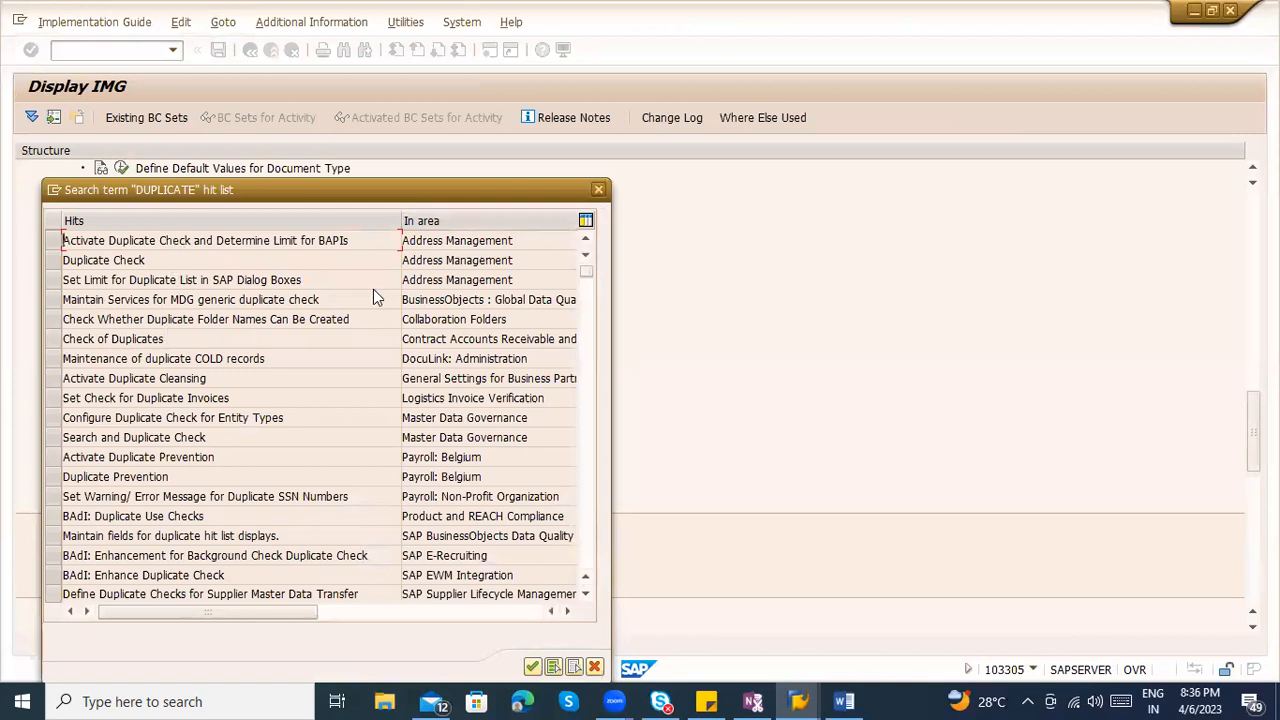
scroll(508, 476, "down", 1)
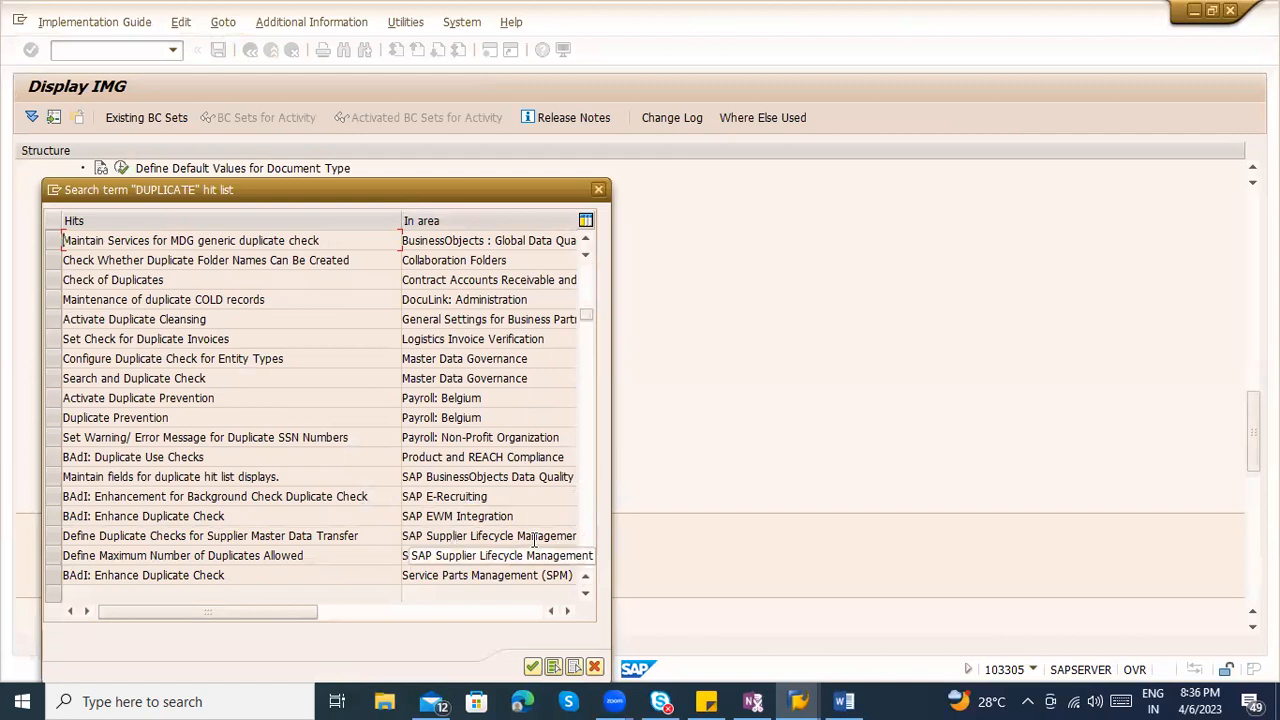
double_click(210, 345)
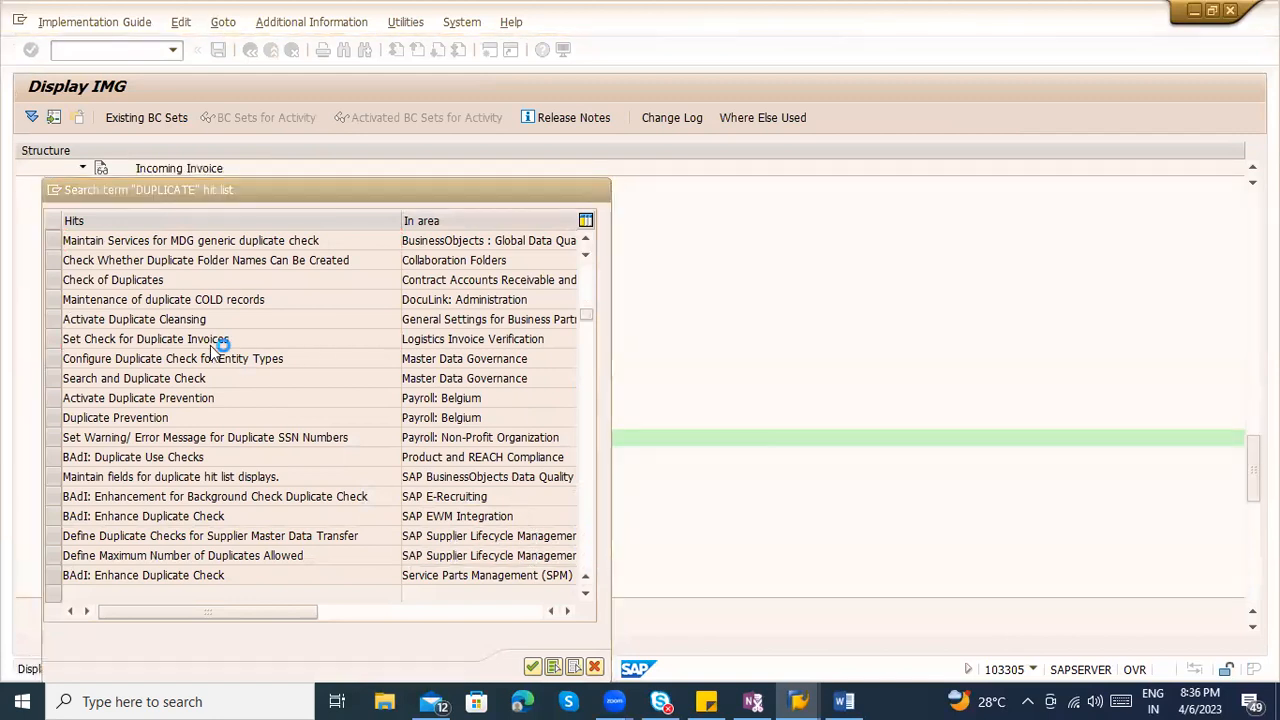
Open the duplicate invoice check table and tick company code, reference and invoice date checks for 0001
left_click(141, 439)
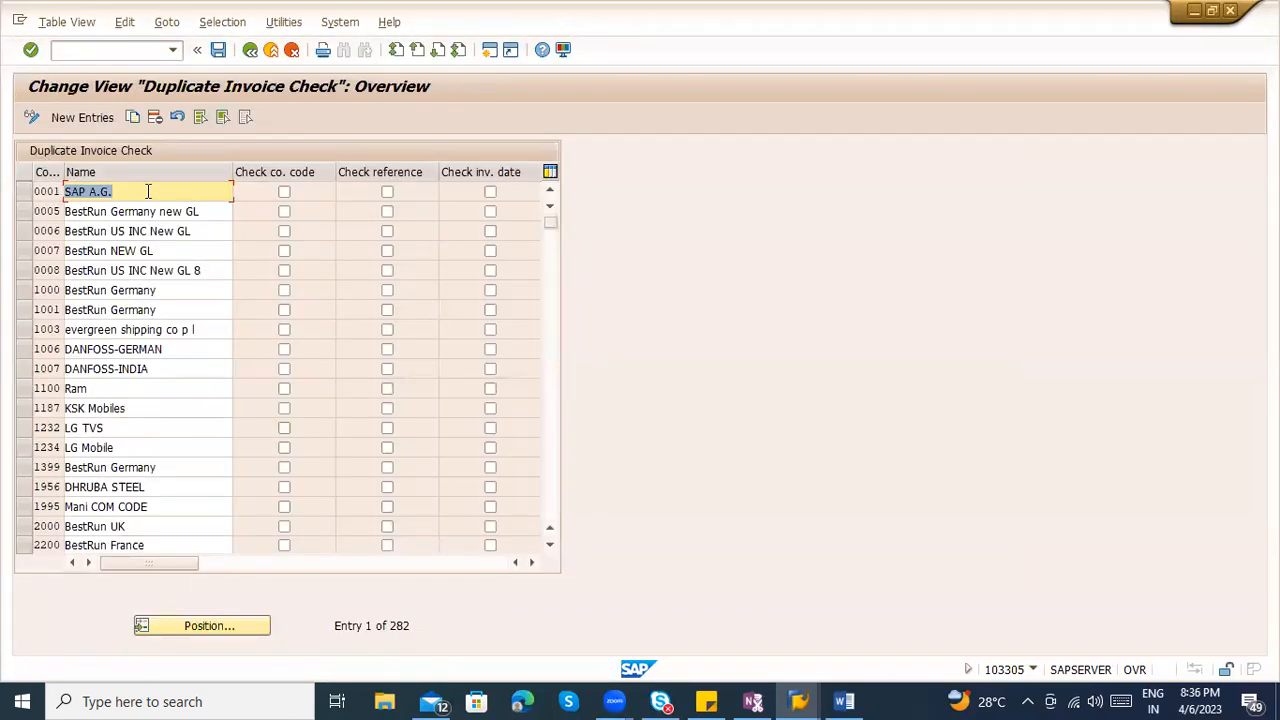
left_click(532, 563)
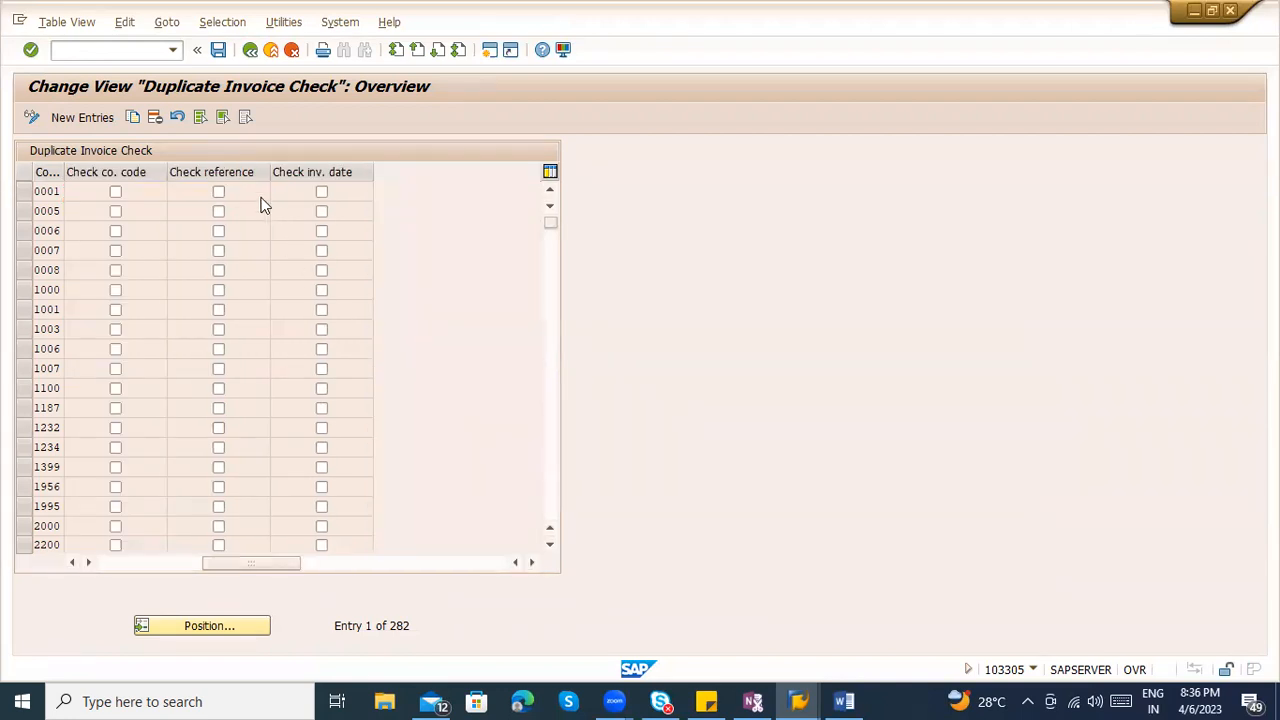
left_click_drag(270, 566, 191, 578)
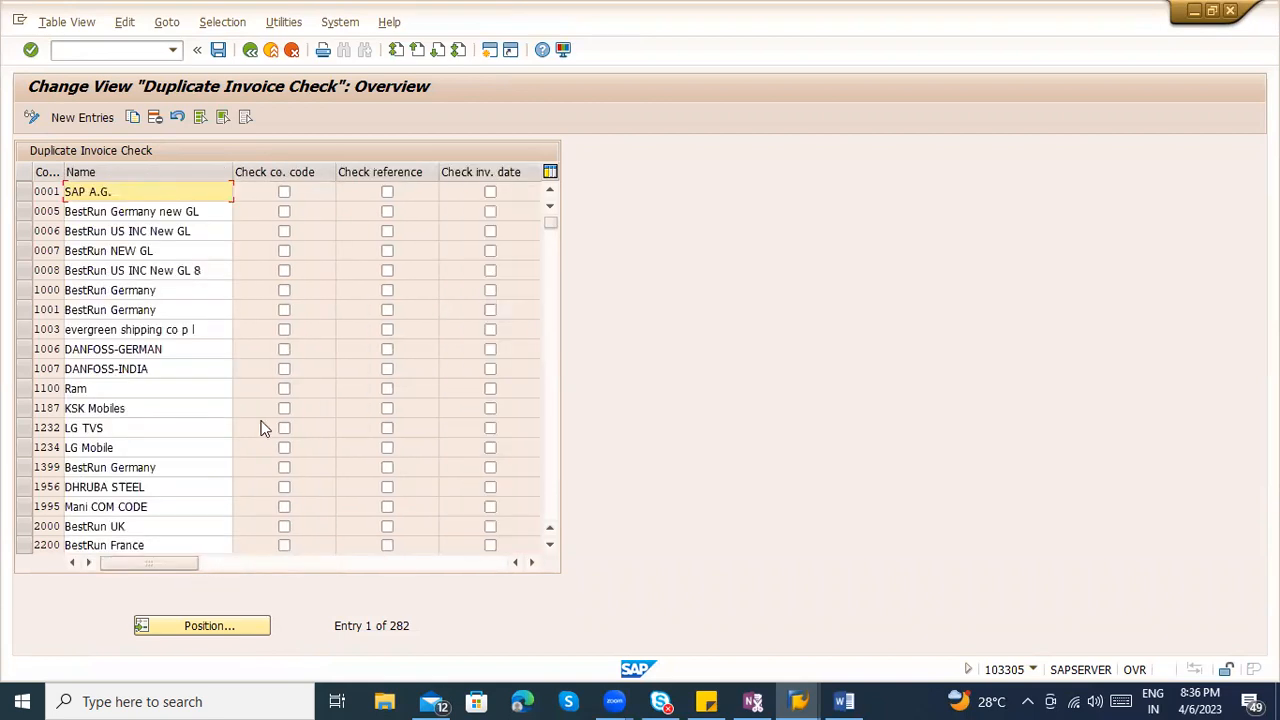
left_click(46, 192)
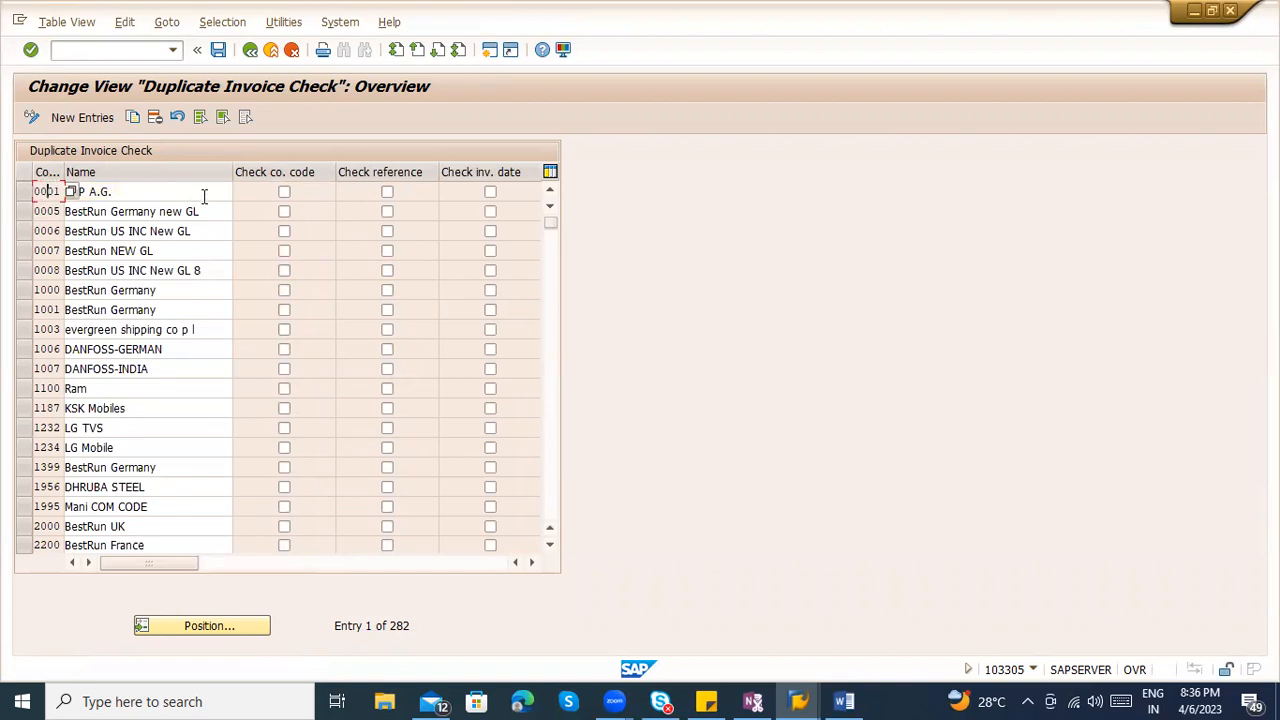
left_click(284, 192)
left_click(390, 193)
left_click(491, 192)
Tick company code, reference and invoice date checks for company code 1000
left_click(36, 290)
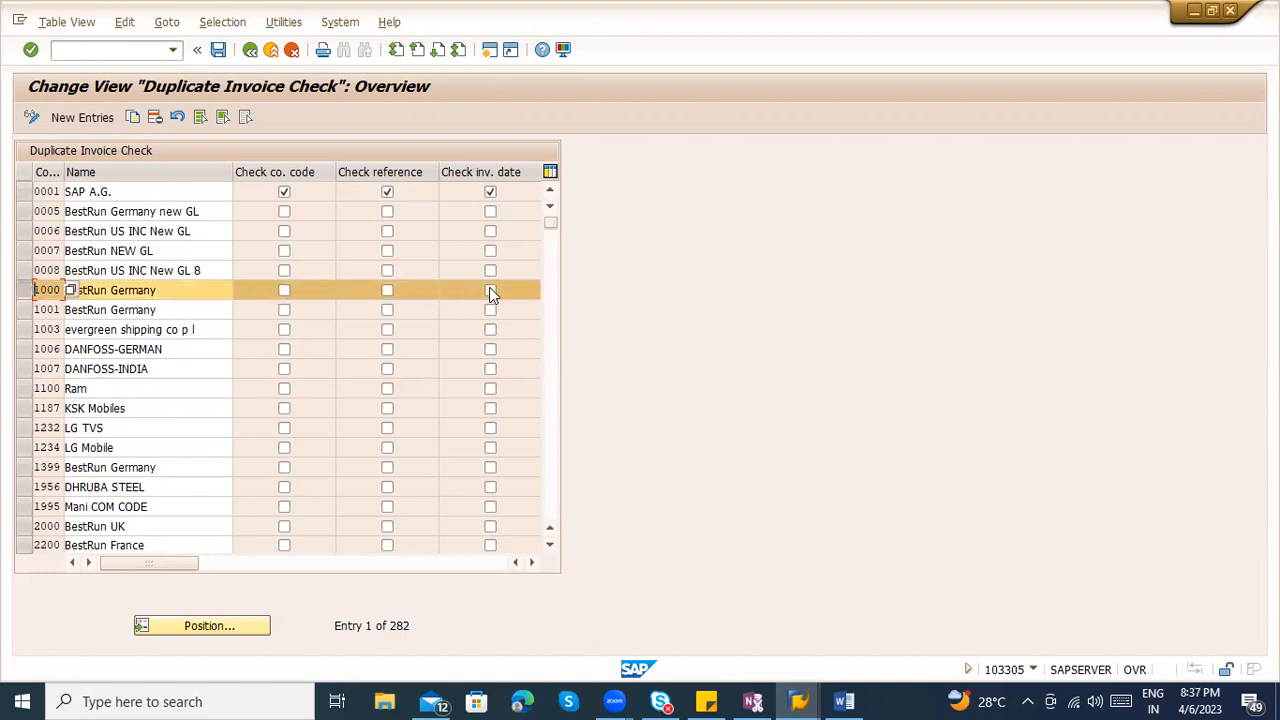
left_click(284, 291)
left_click(387, 290)
left_click(390, 288)
left_click(491, 289)
key("alt+Tab")
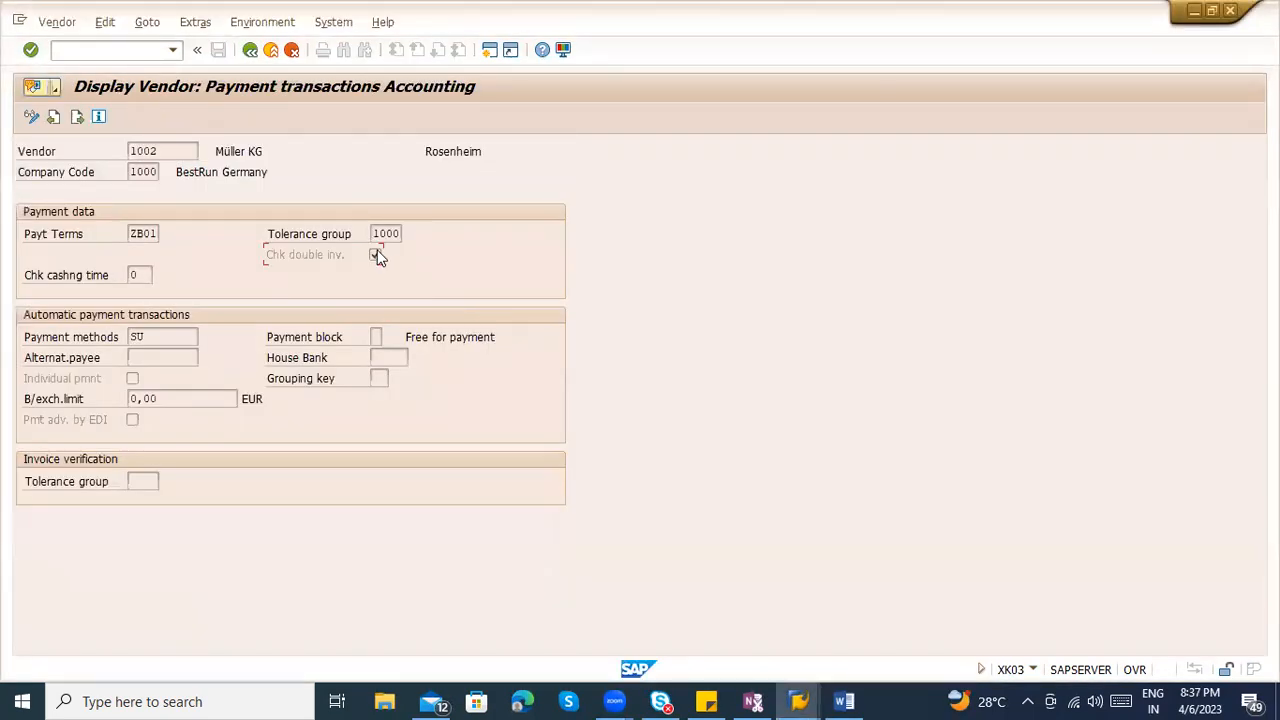
key("F1")
scroll(794, 395, "down", 10)
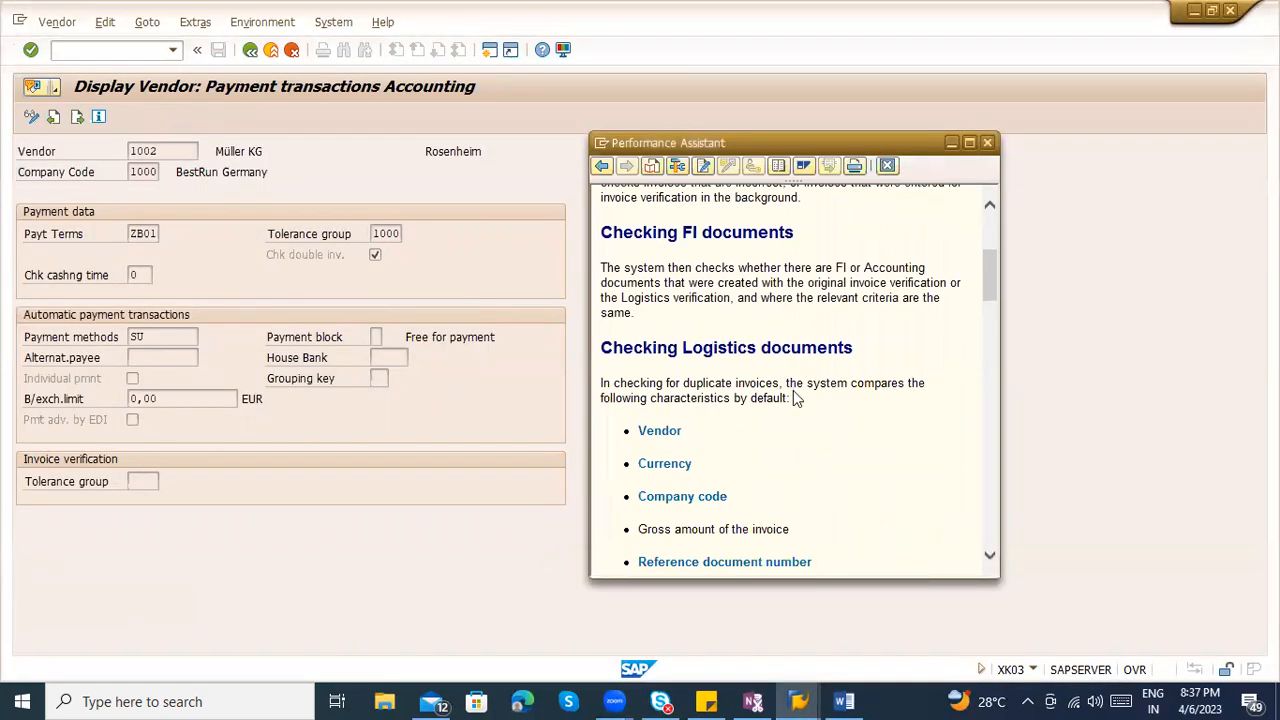
scroll(794, 398, "up", 4)
double_click(674, 258)
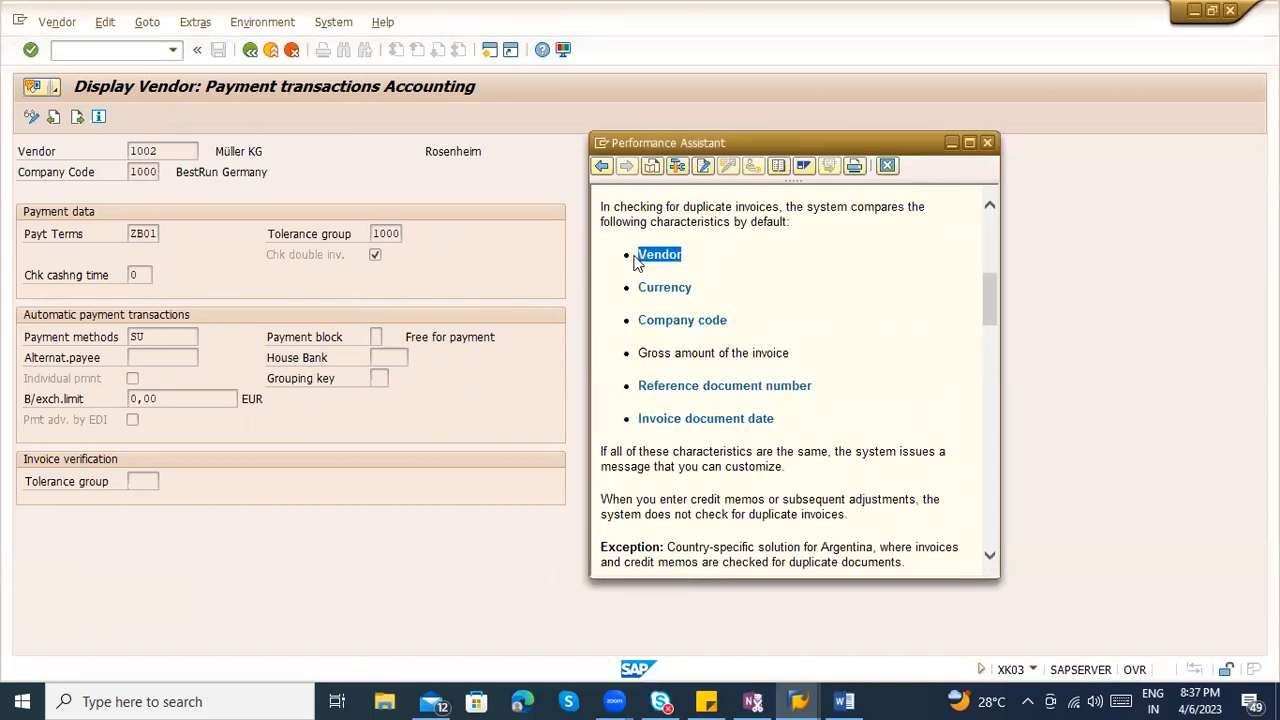
left_click_drag(714, 292, 640, 292)
left_click_drag(744, 323, 657, 333)
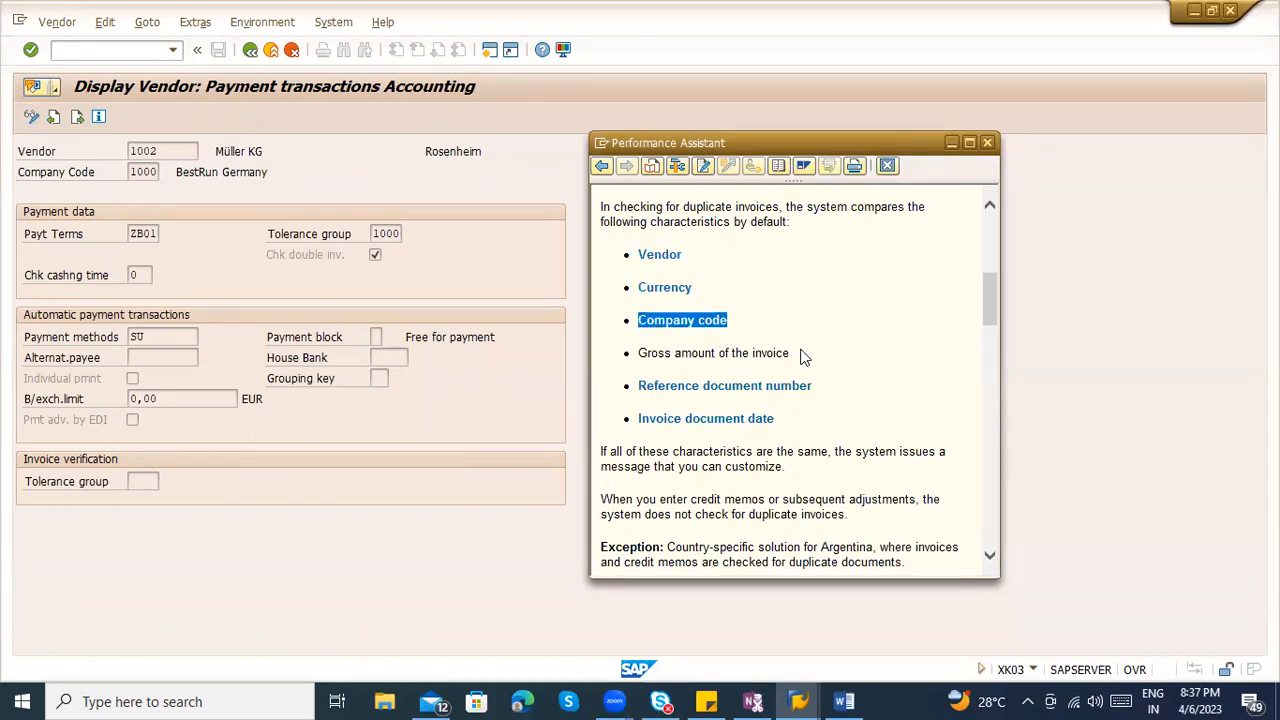
left_click_drag(800, 355, 638, 362)
left_click_drag(819, 390, 648, 395)
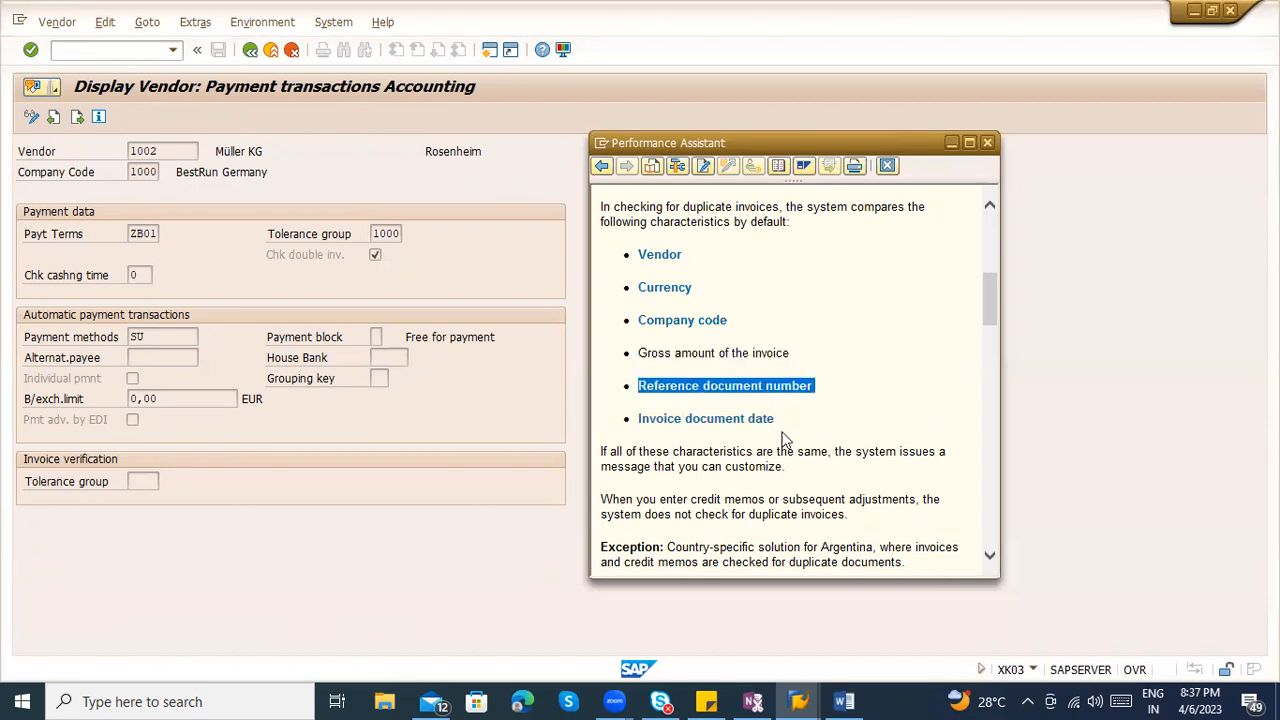
left_click_drag(766, 425, 641, 425)
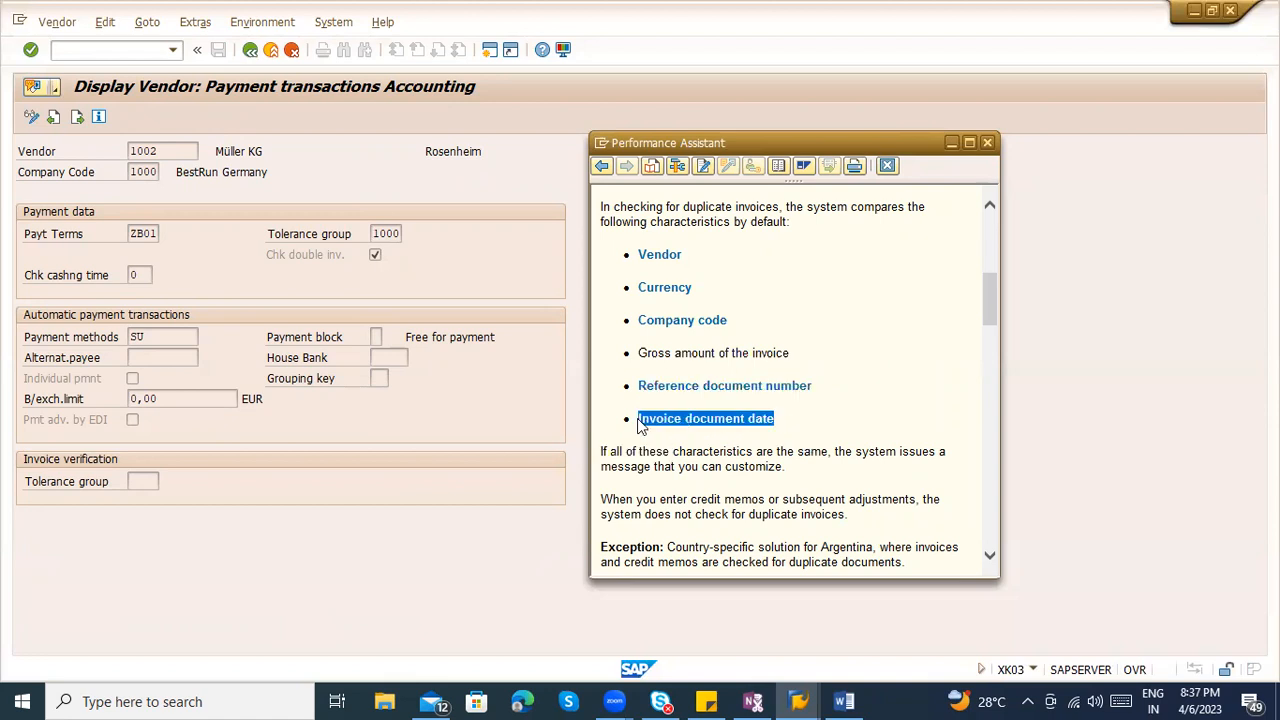
left_click(437, 411)
Untick Check inv. date for company code 1000 BestRun Germany, then bring the duplicate-criteria help forward
key("alt+Tab")
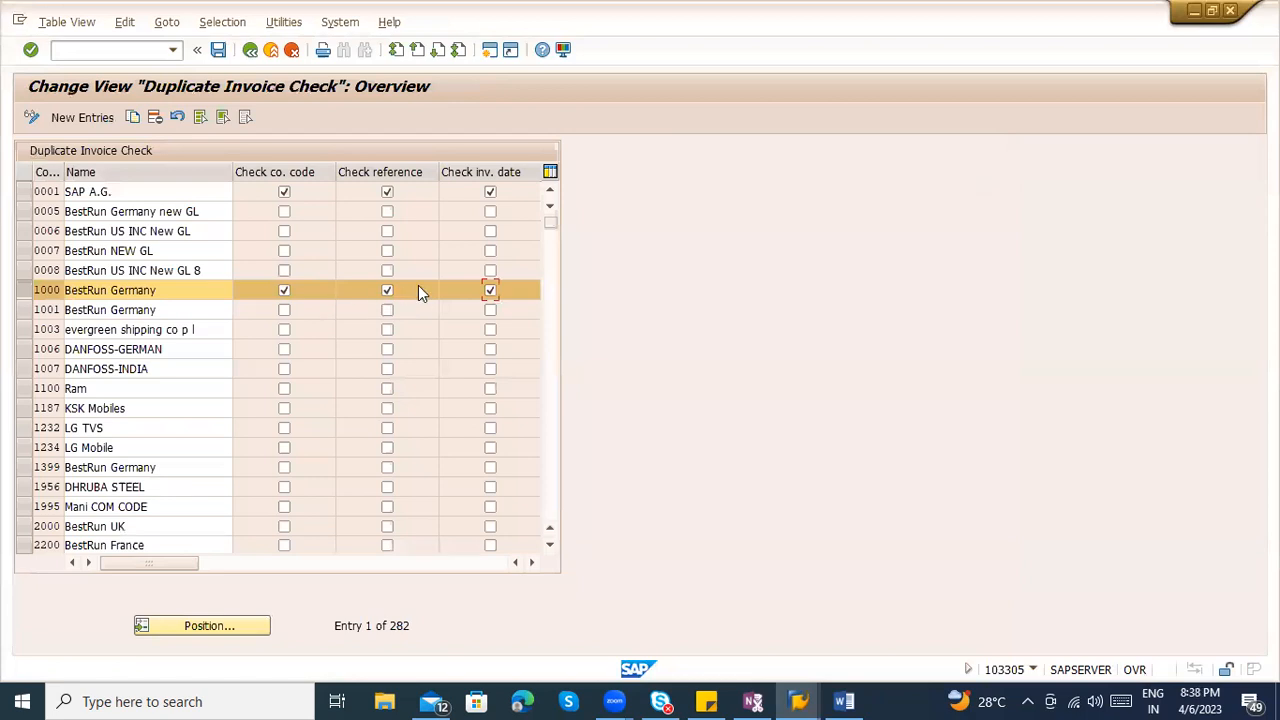
key("alt+Tab")
key("alt+Tab")
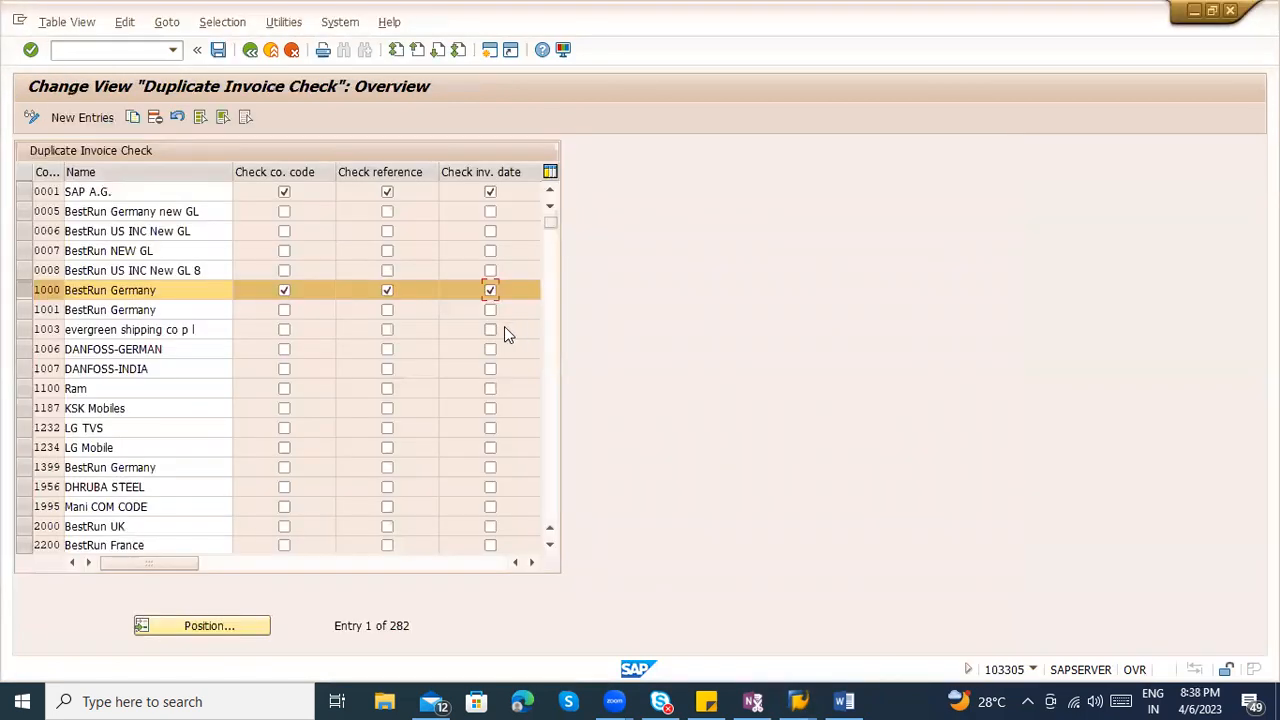
key("alt+Tab")
key("alt+Tab")
key("alt+Tab")
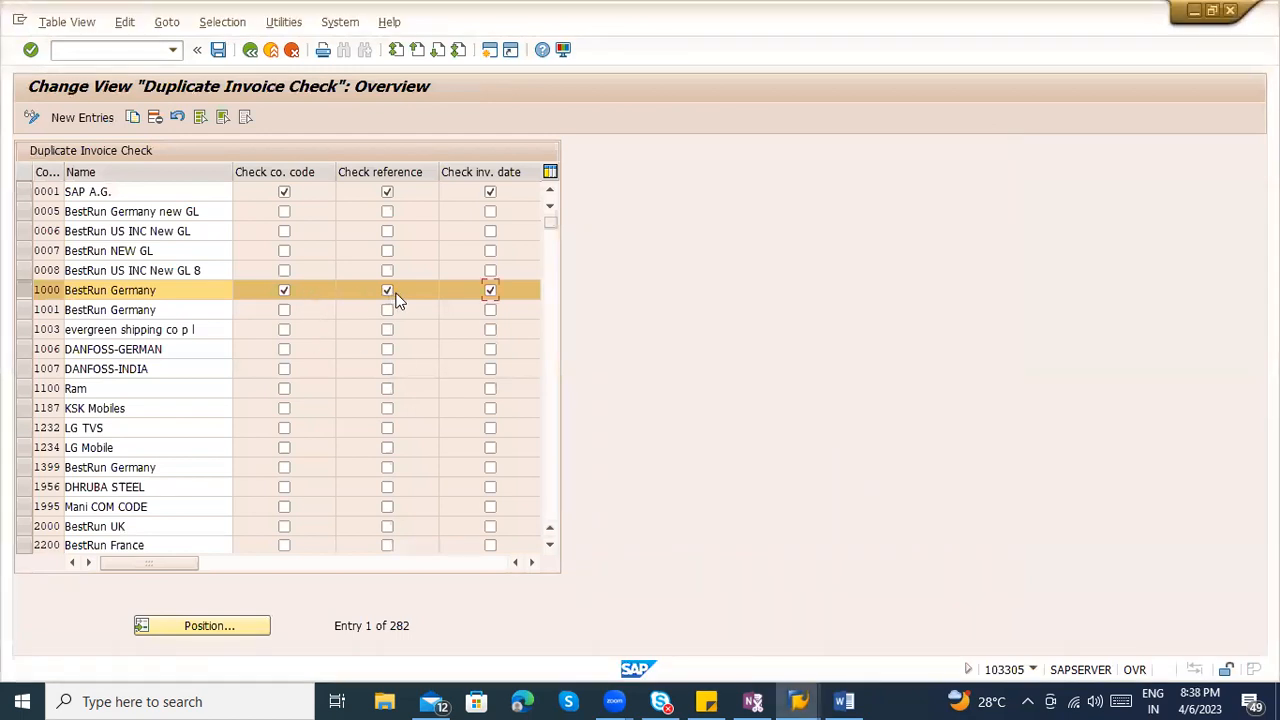
key("alt+Tab")
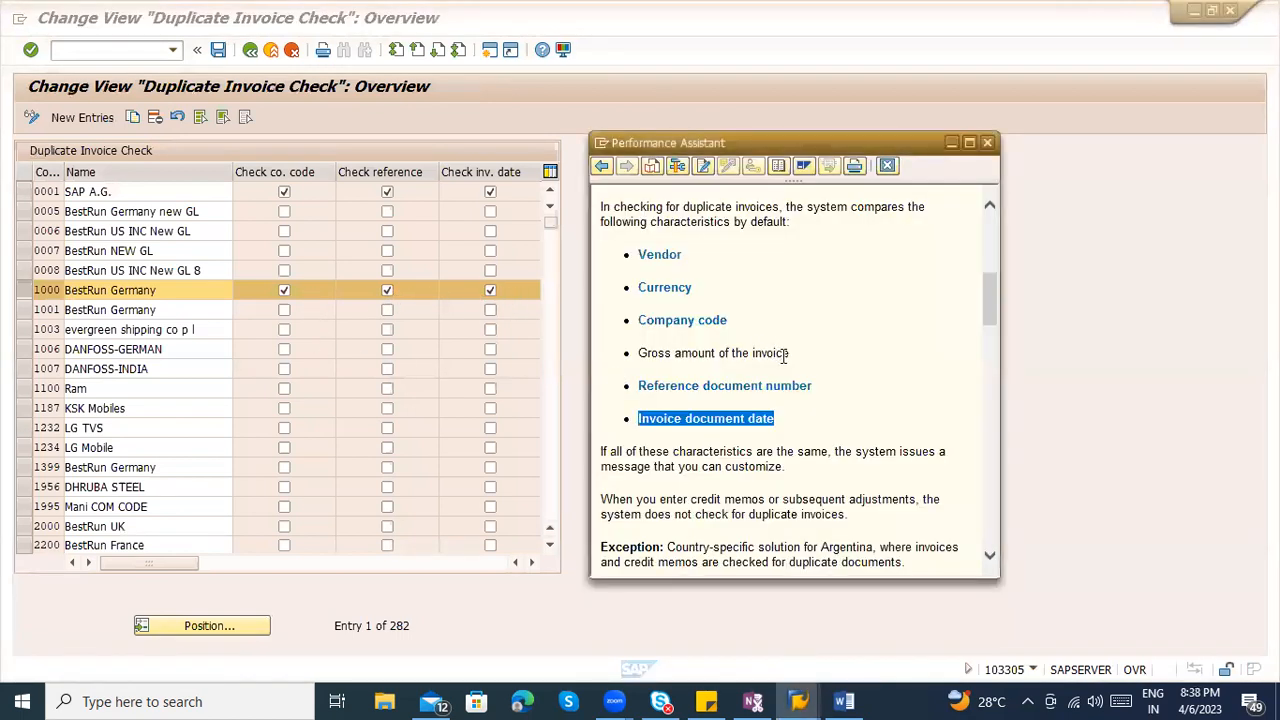
key("alt+Tab")
left_click(489, 292)
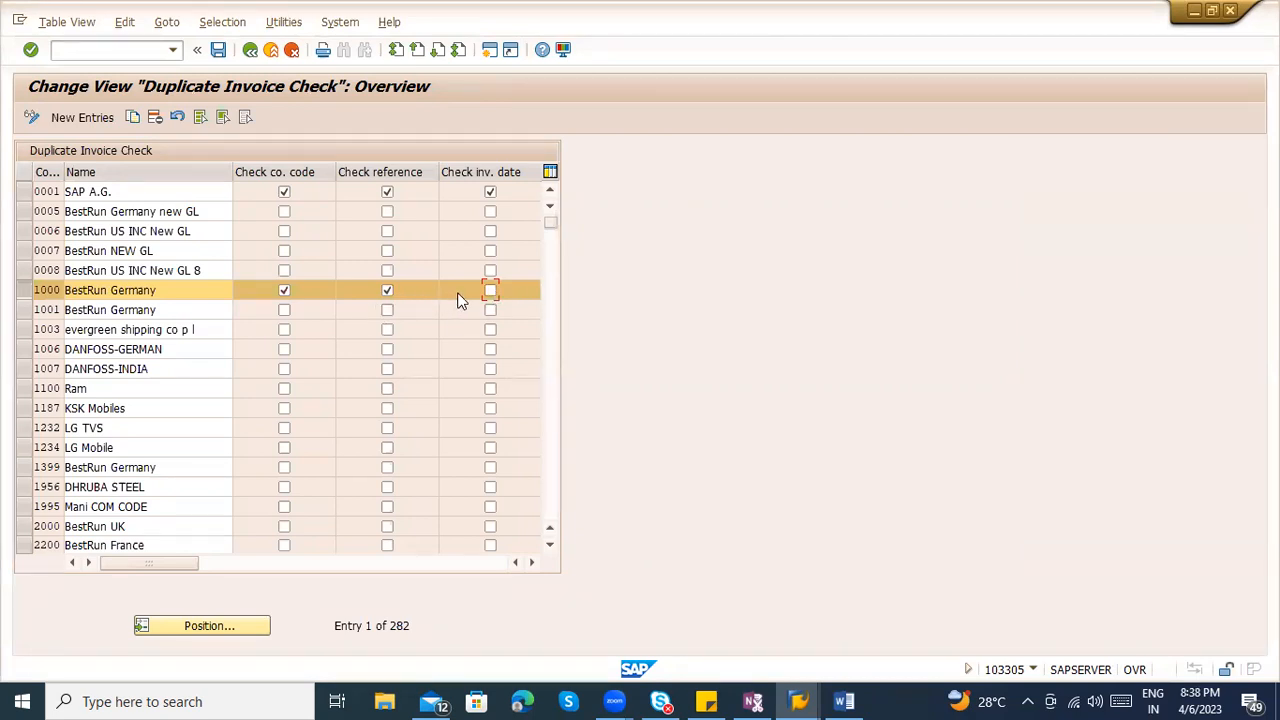
key("alt+Tab")
left_click(680, 419)
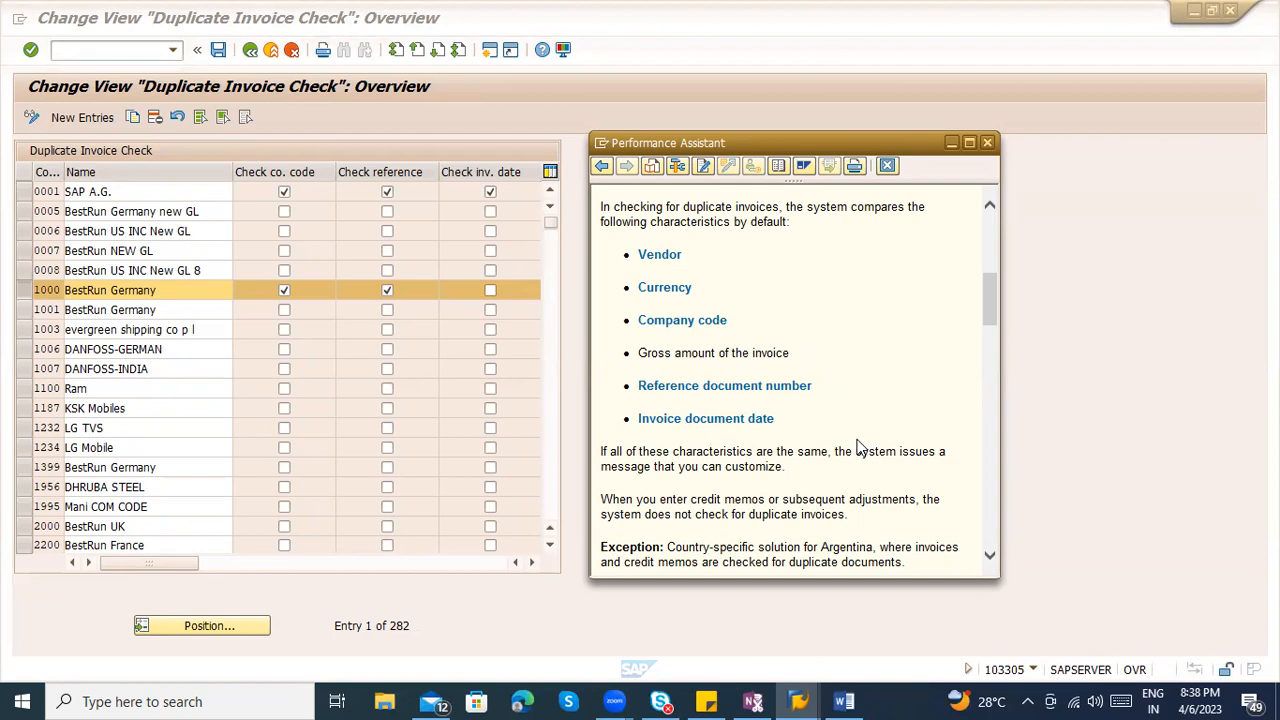
Highlight the Gross amount criterion in the duplicate invoice help, then close the help window
left_click_drag(638, 353, 785, 353)
left_click_drag(638, 288, 657, 291)
left_click(690, 272)
left_click(405, 293)
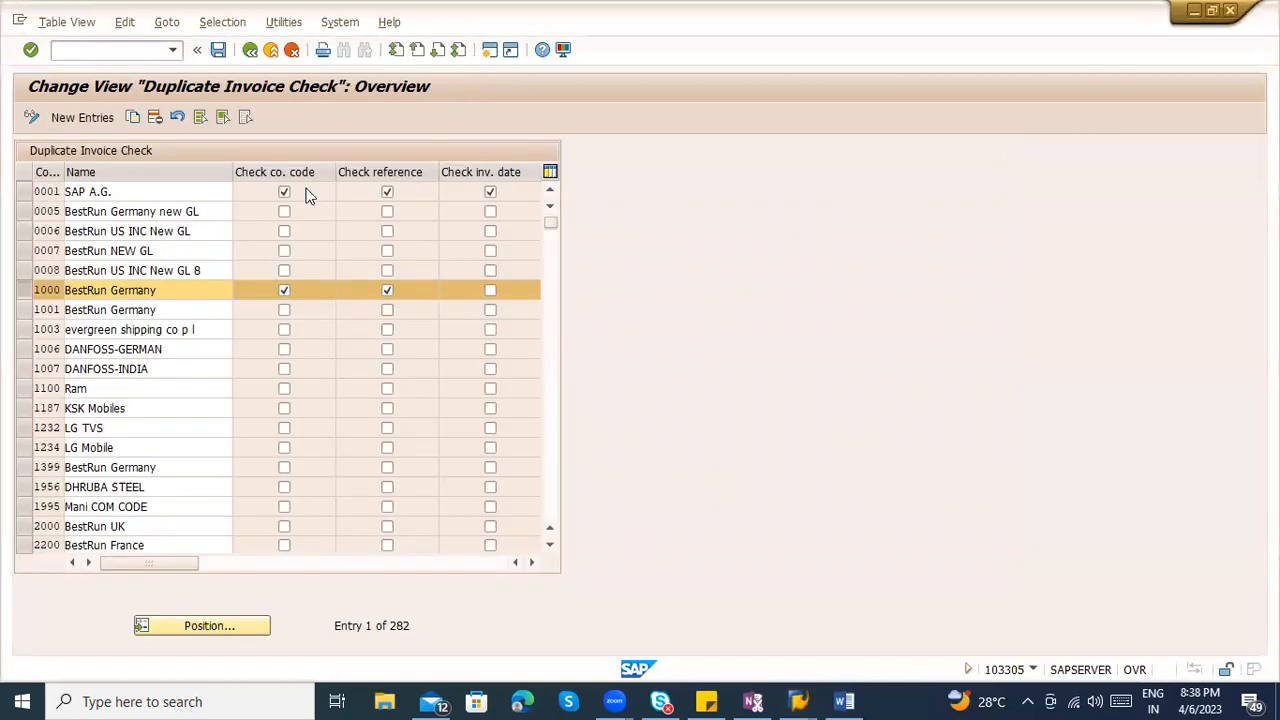
Switch to vendor 1002's payment transactions screen and list the Payment block keys
left_click(268, 52)
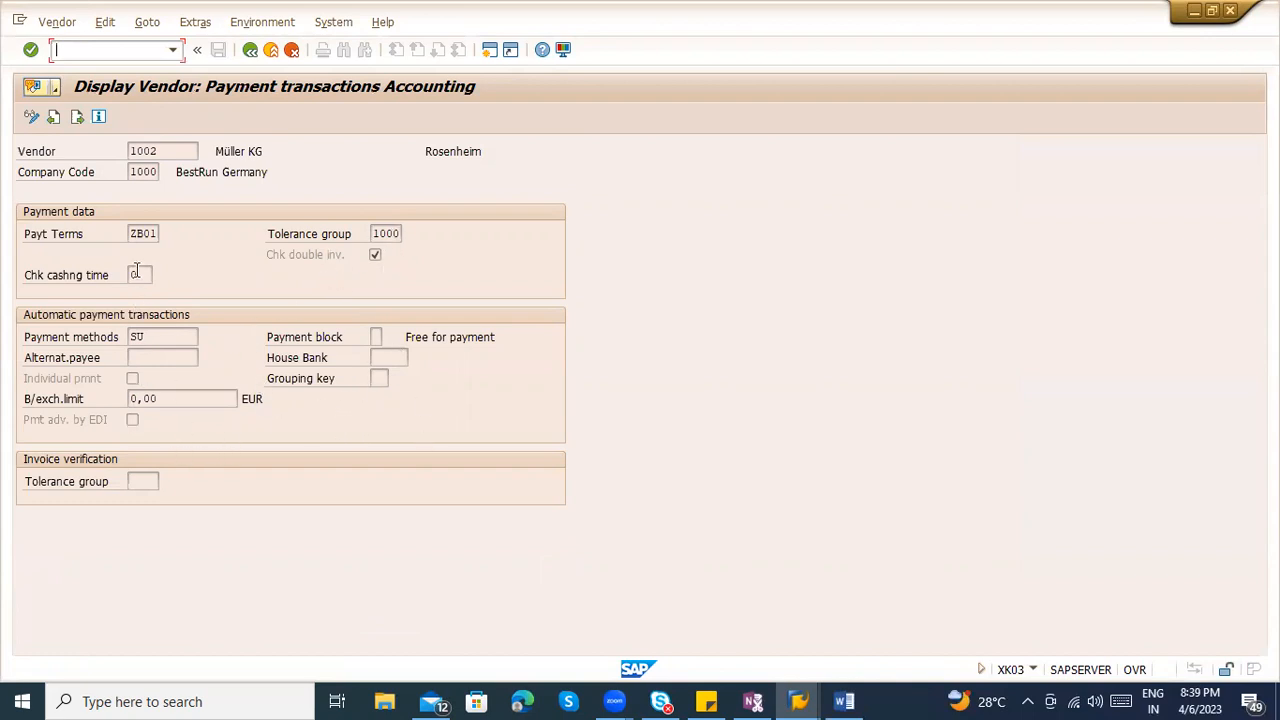
left_click(376, 337)
left_click(392, 337)
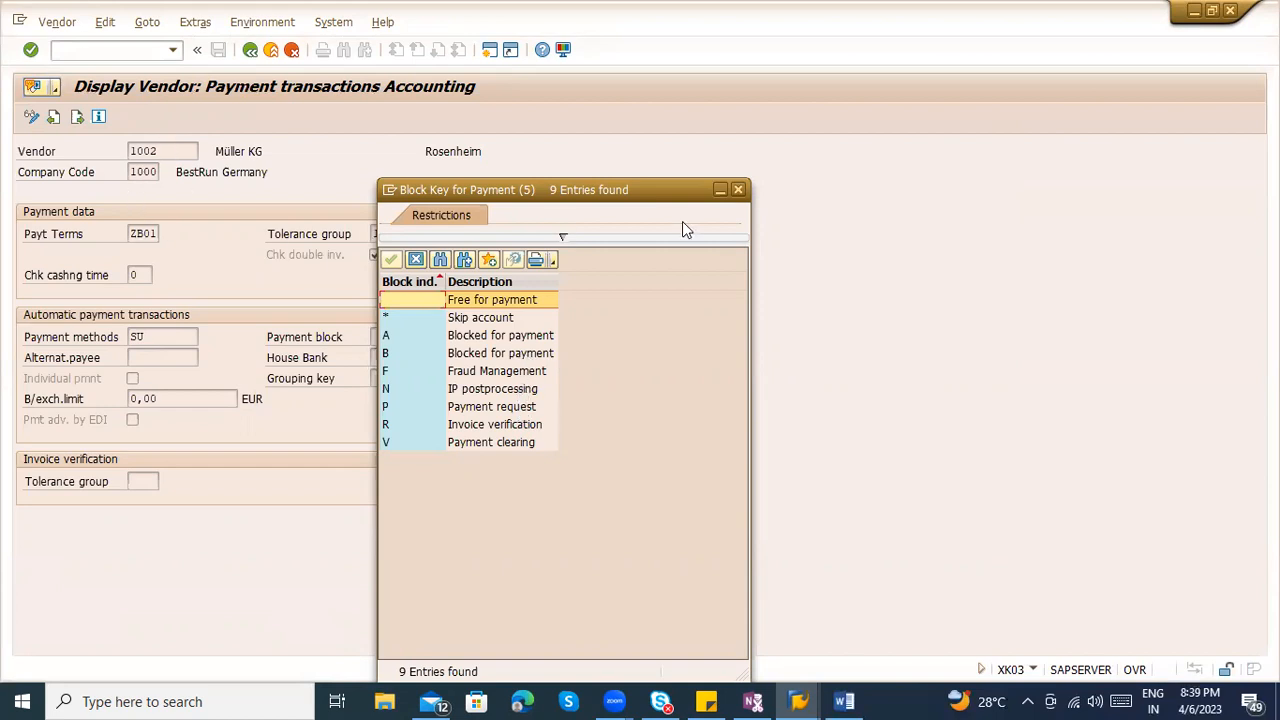
Select key A, Blocked for payment, in the Block Key for Payment list
left_click(485, 338)
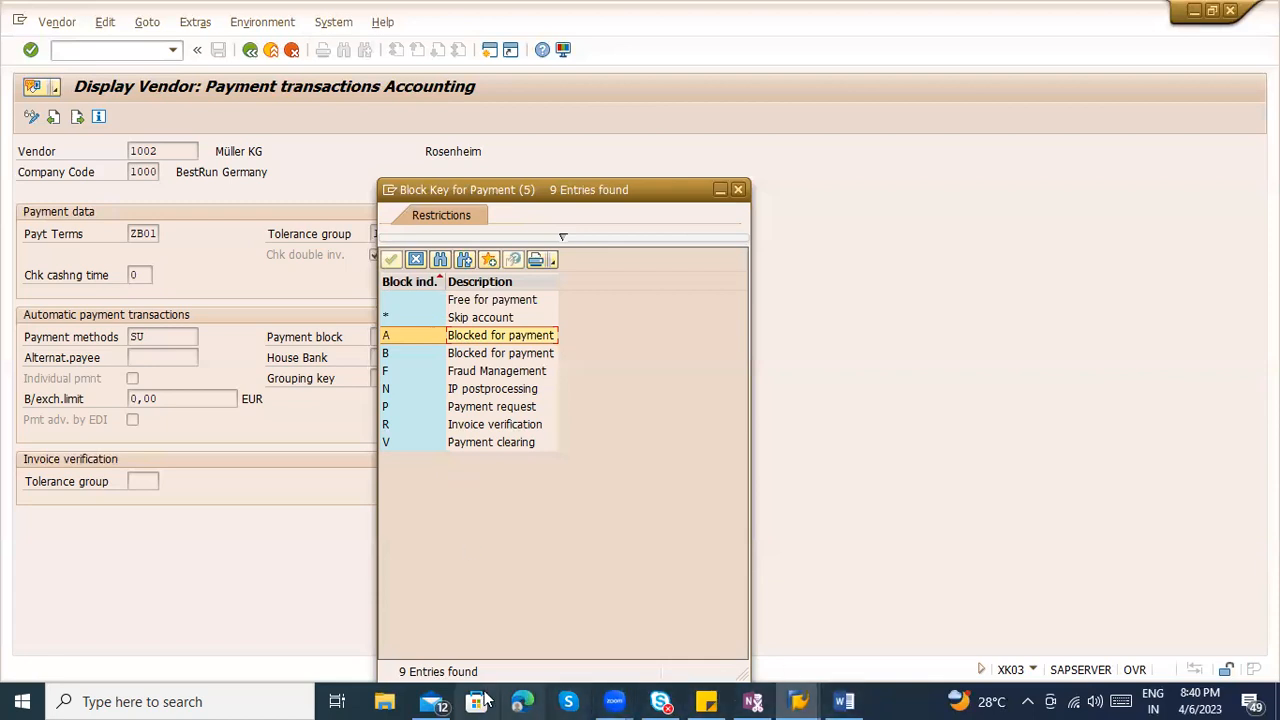
Close the block key list, review House Bank and Payment methods fields, then return to the start screen
left_click(739, 190)
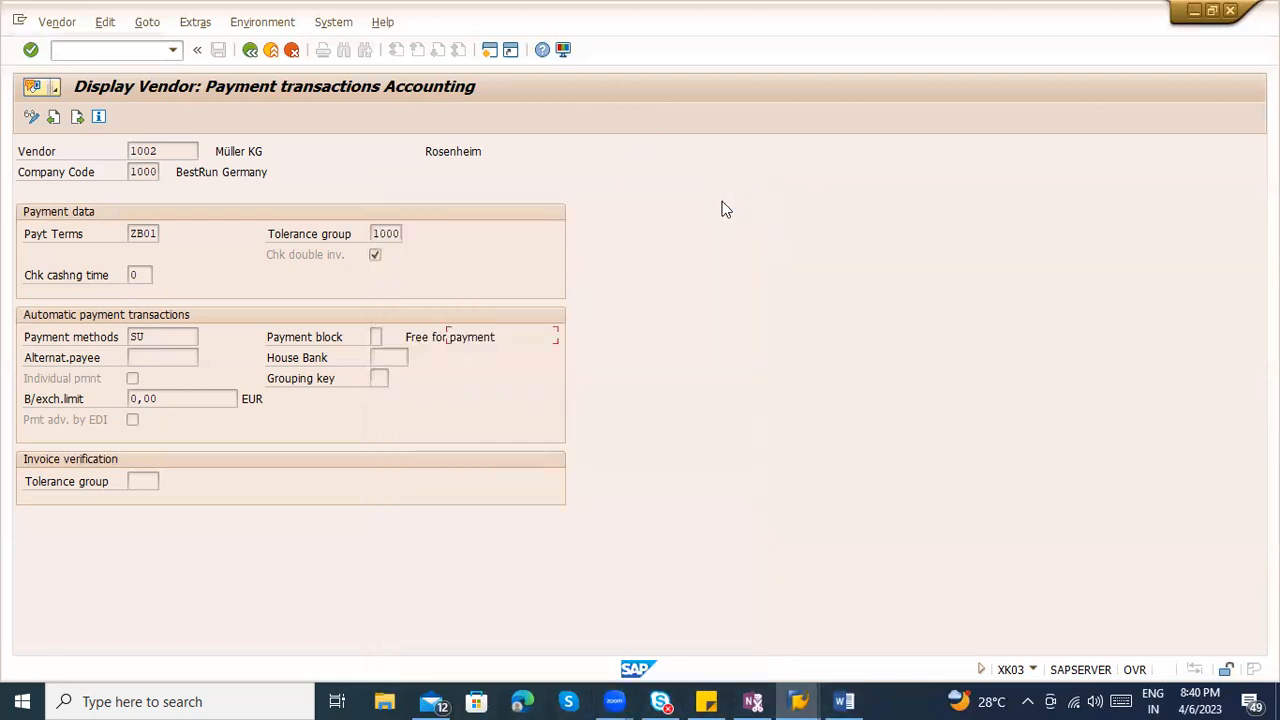
left_click(385, 358)
left_click_drag(135, 176, 162, 175)
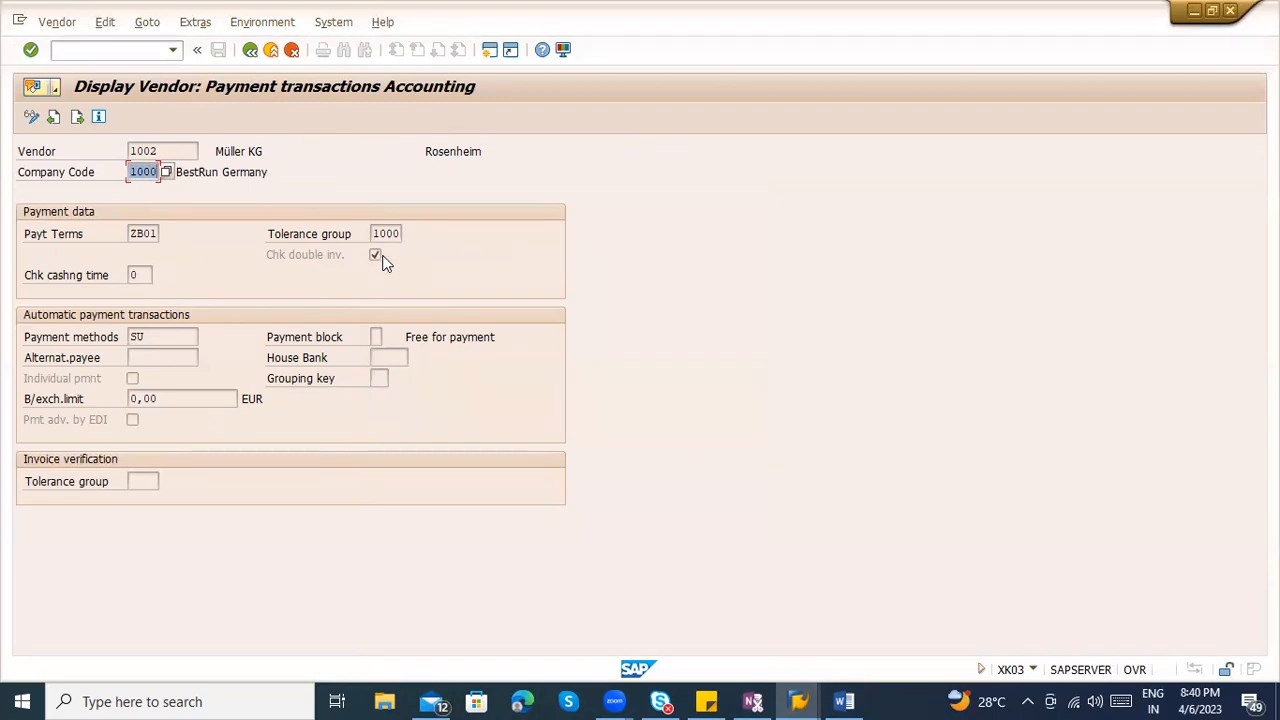
left_click(383, 359)
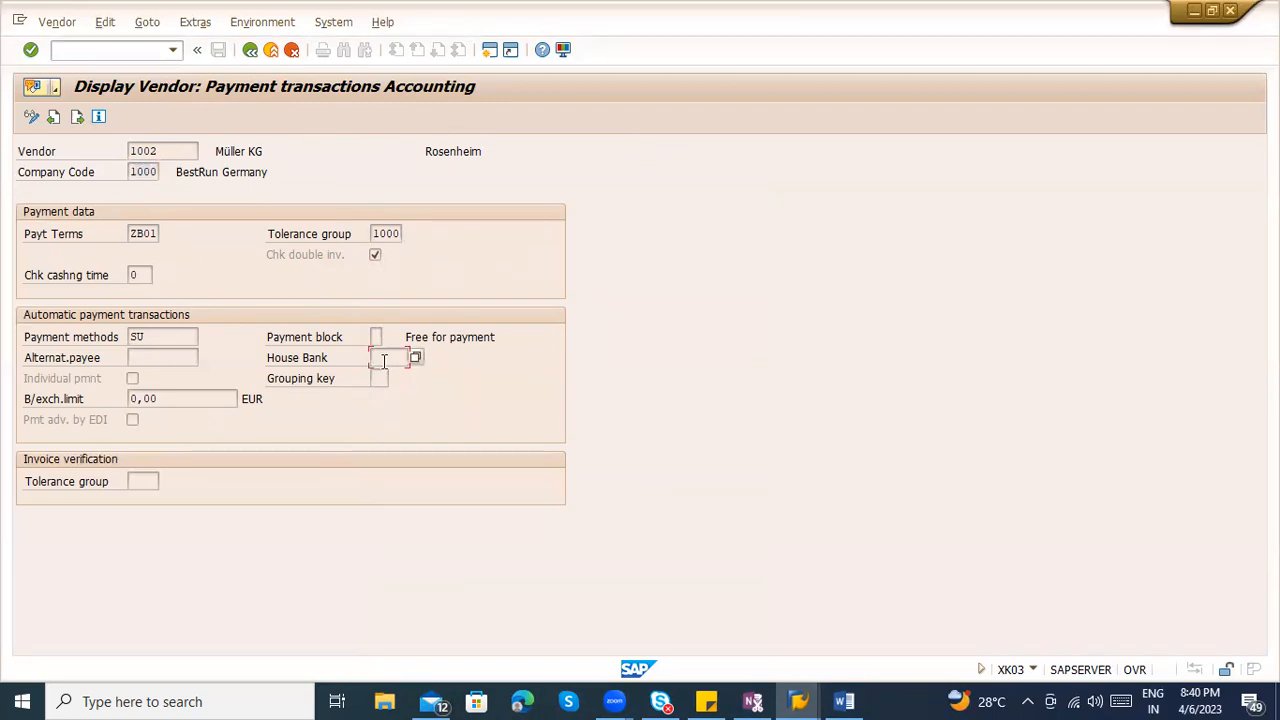
left_click(177, 352)
left_click(171, 335)
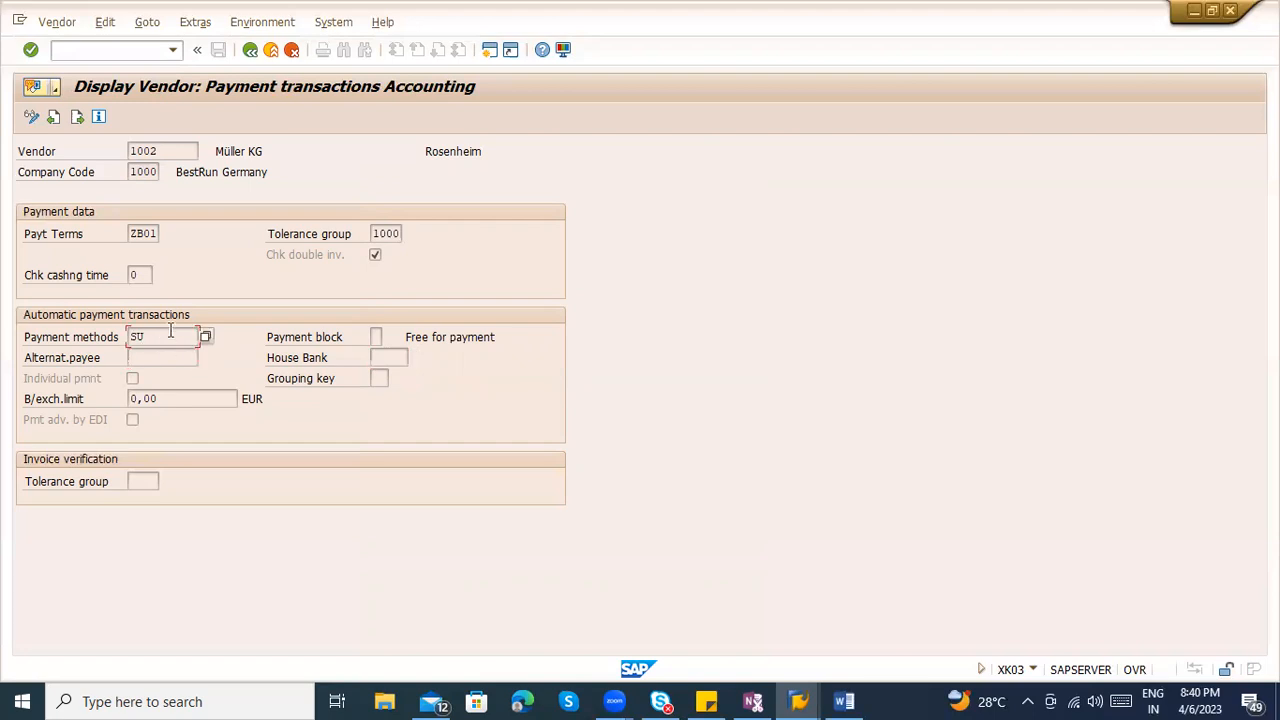
left_click(251, 50)
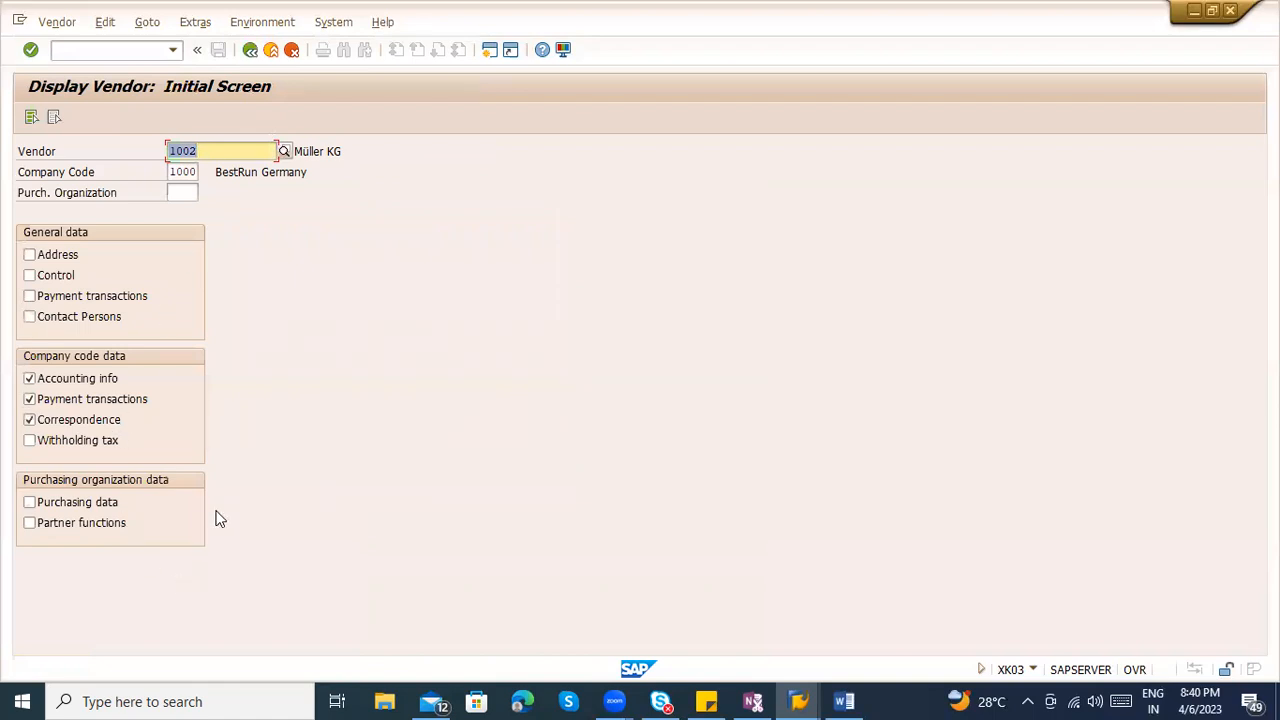
Page through accounting information again, reviewing reconciliation account 160000, then return to the Display Vendor start screen
key("Return")
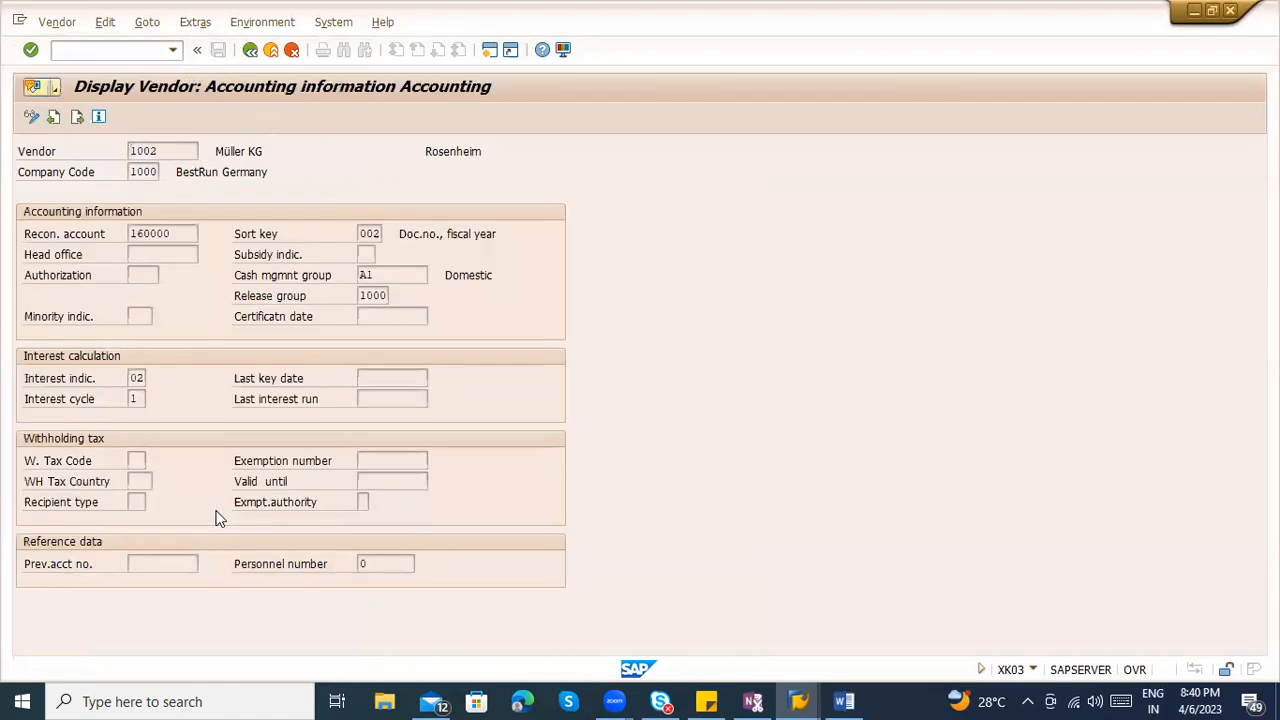
key("Return")
key("Return")
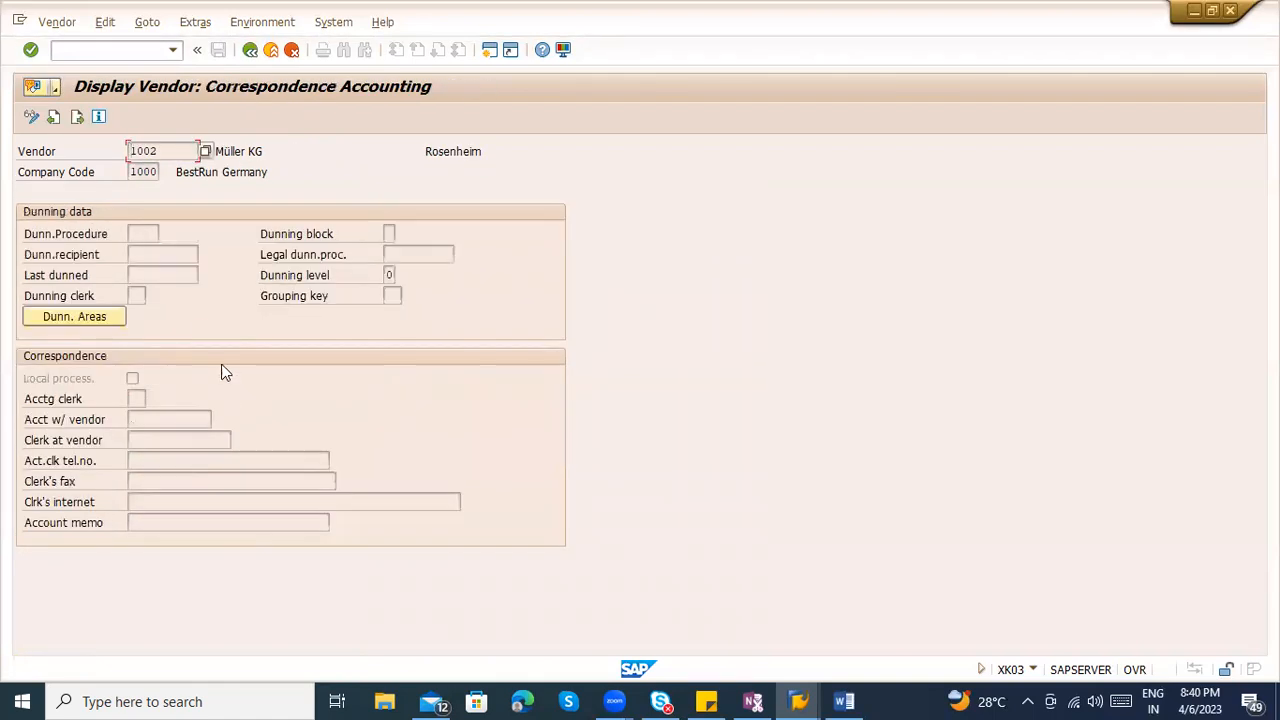
left_click(58, 120)
left_click(55, 118)
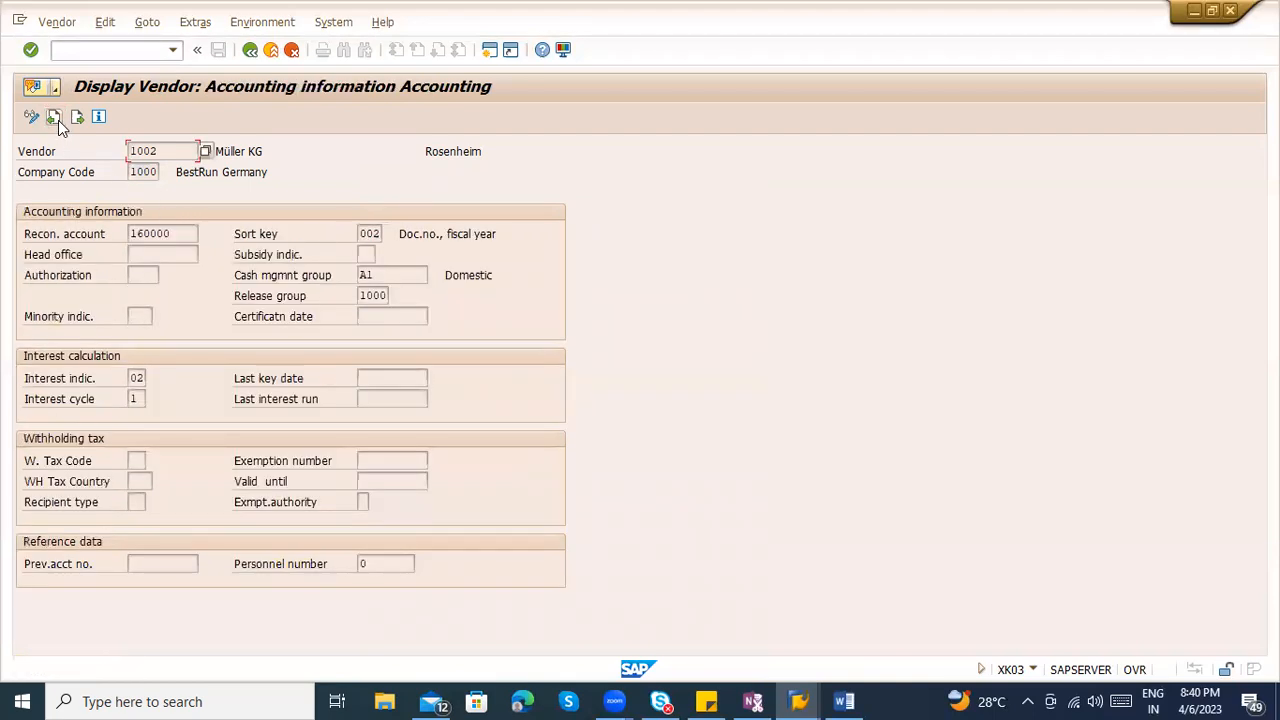
left_click_drag(172, 233, 108, 225)
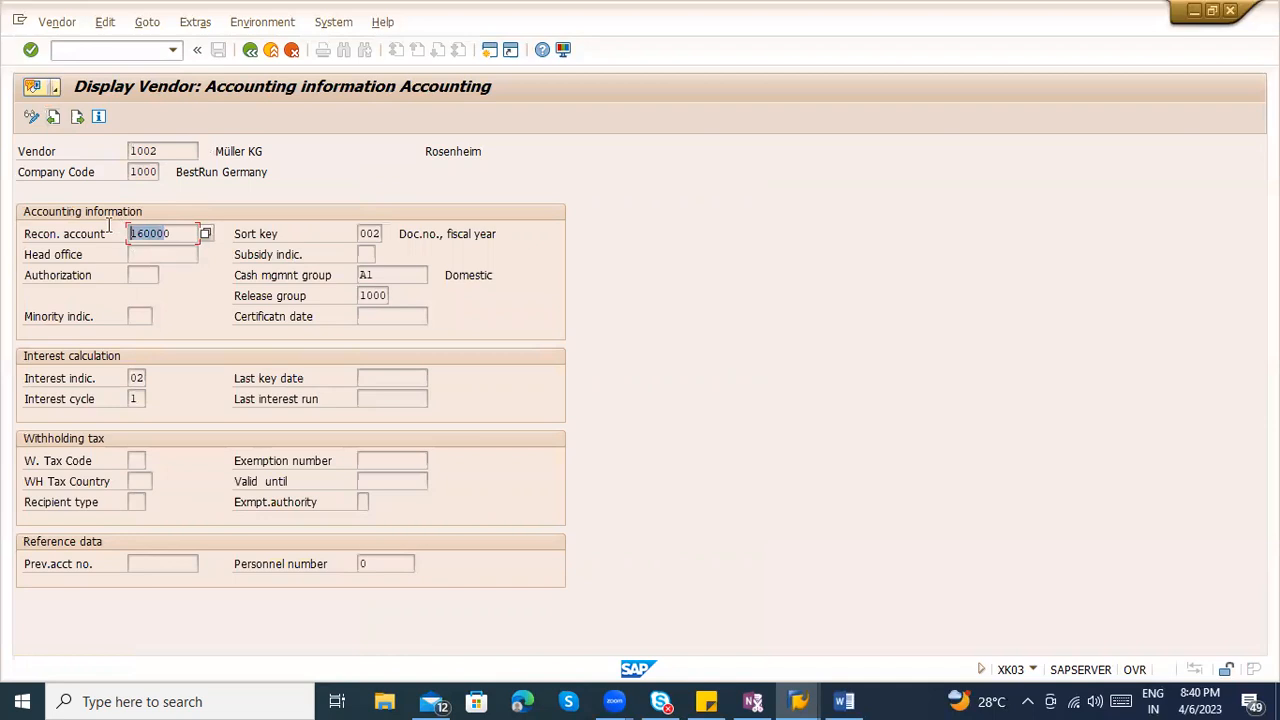
left_click(384, 273)
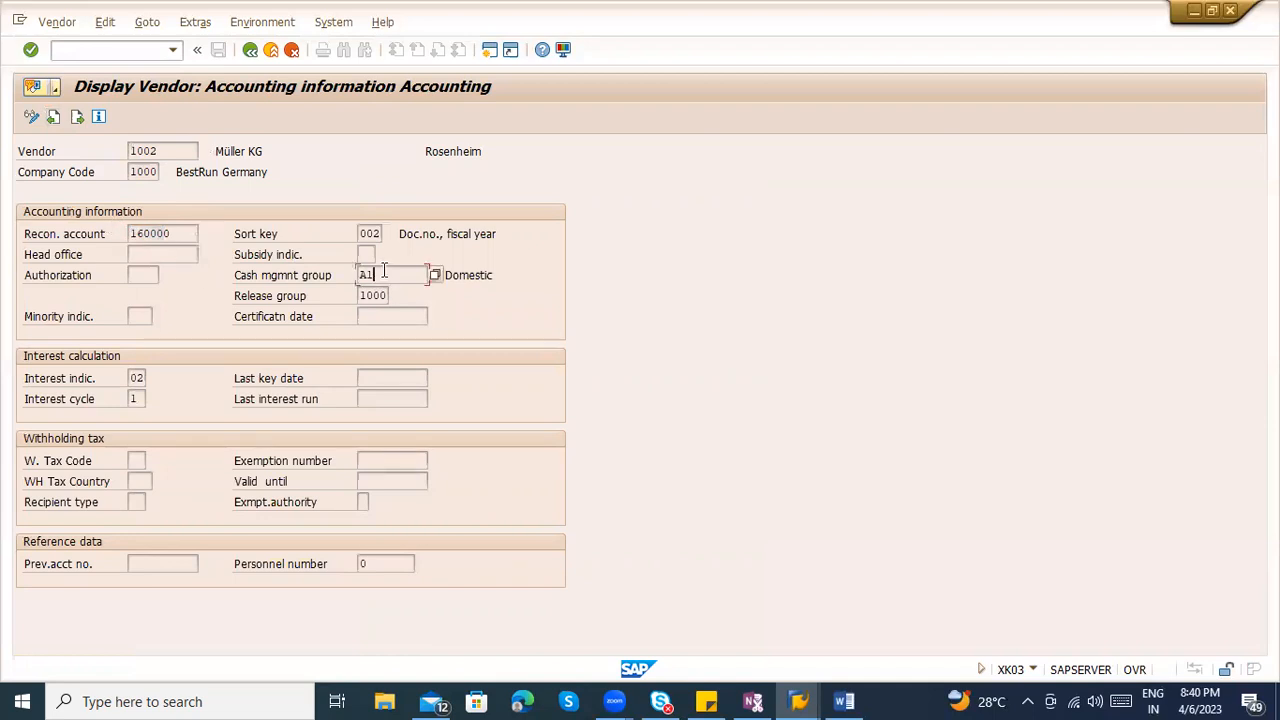
left_click(362, 232)
left_click(376, 300)
key("Return")
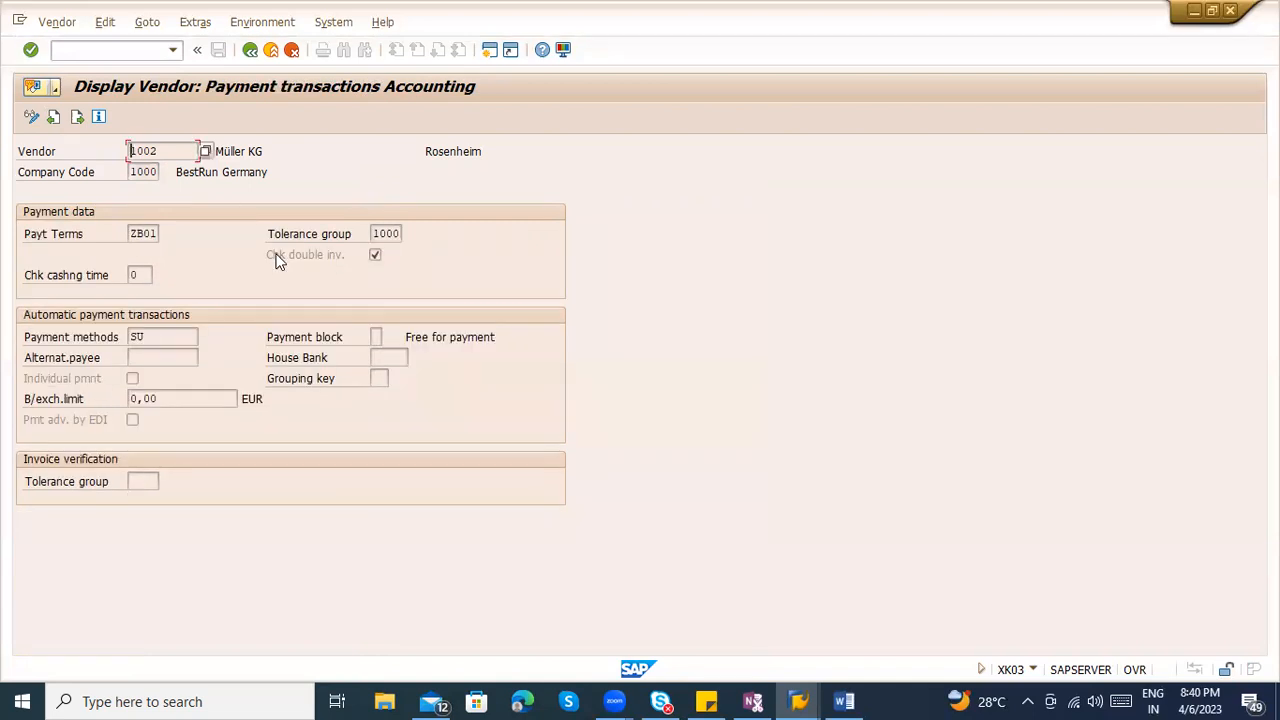
left_click(251, 51)
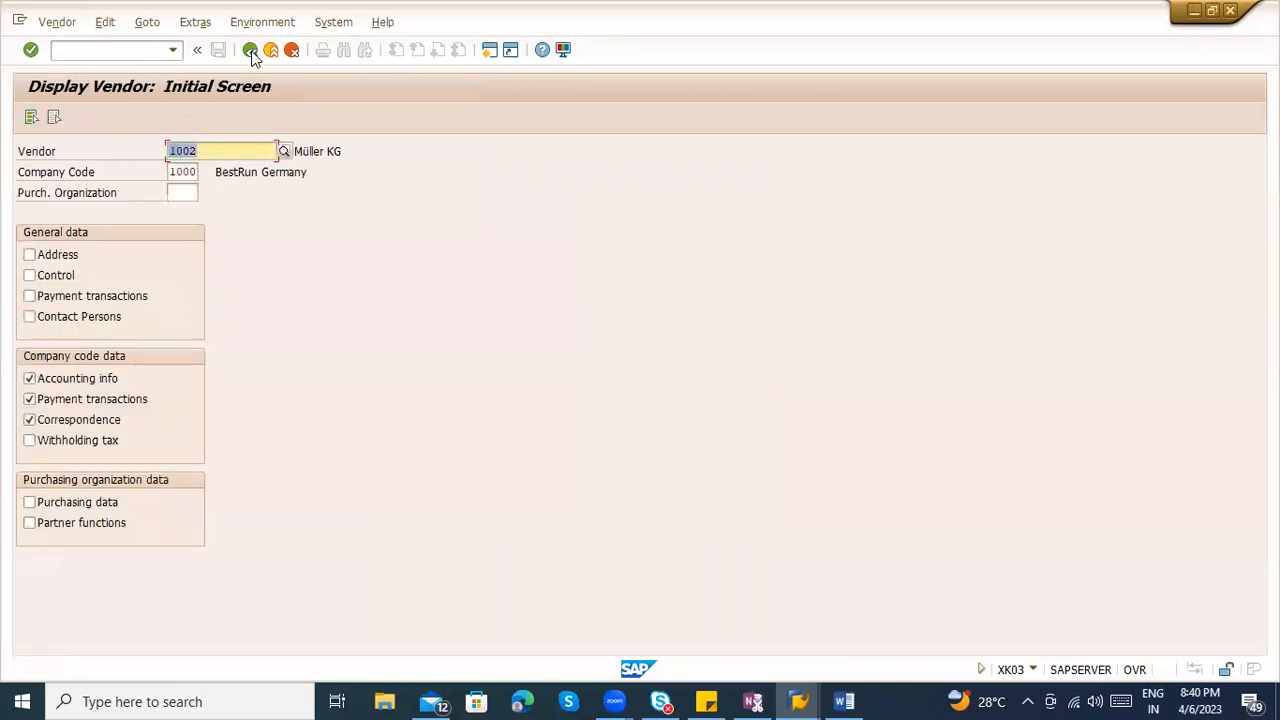
Display vendor 1002's contact persons, payment transactions and bank details, including Bank Key 23984899
left_click(92, 314)
left_click(100, 297)
key("Return")
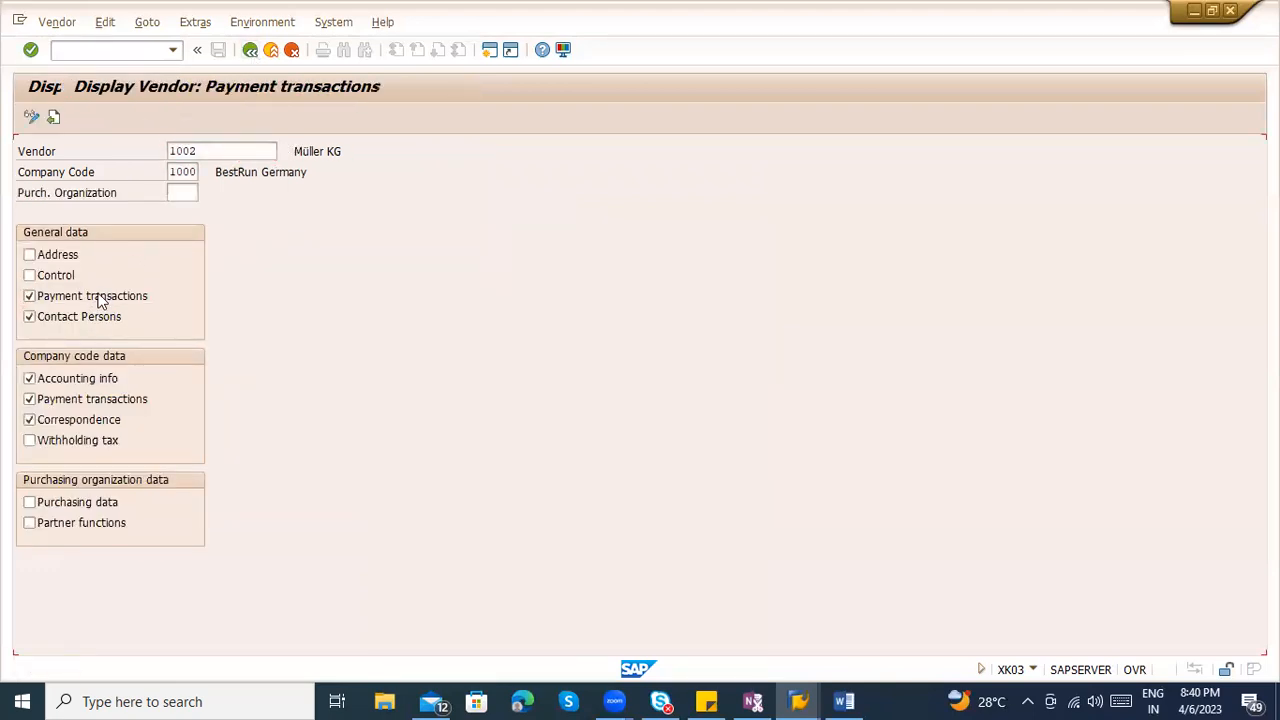
key("Return")
left_click(54, 117)
left_click_drag(118, 233, 65, 233)
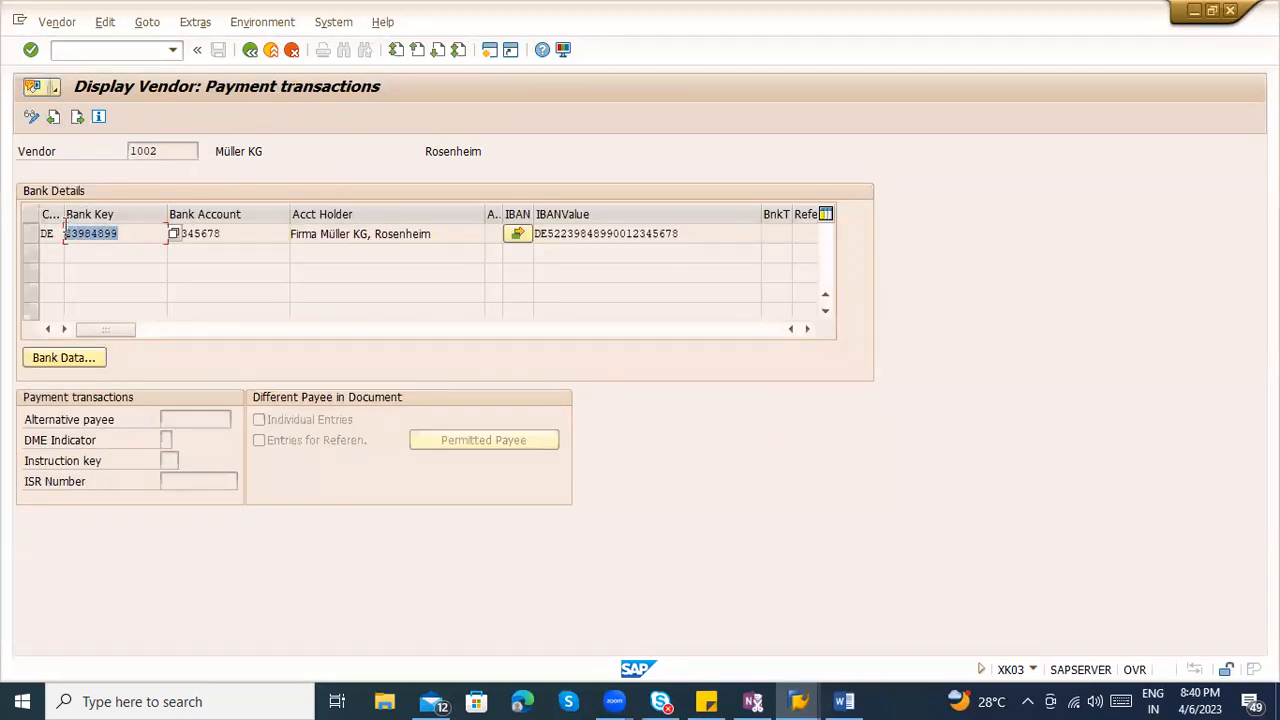
left_click(210, 235)
left_click(394, 236)
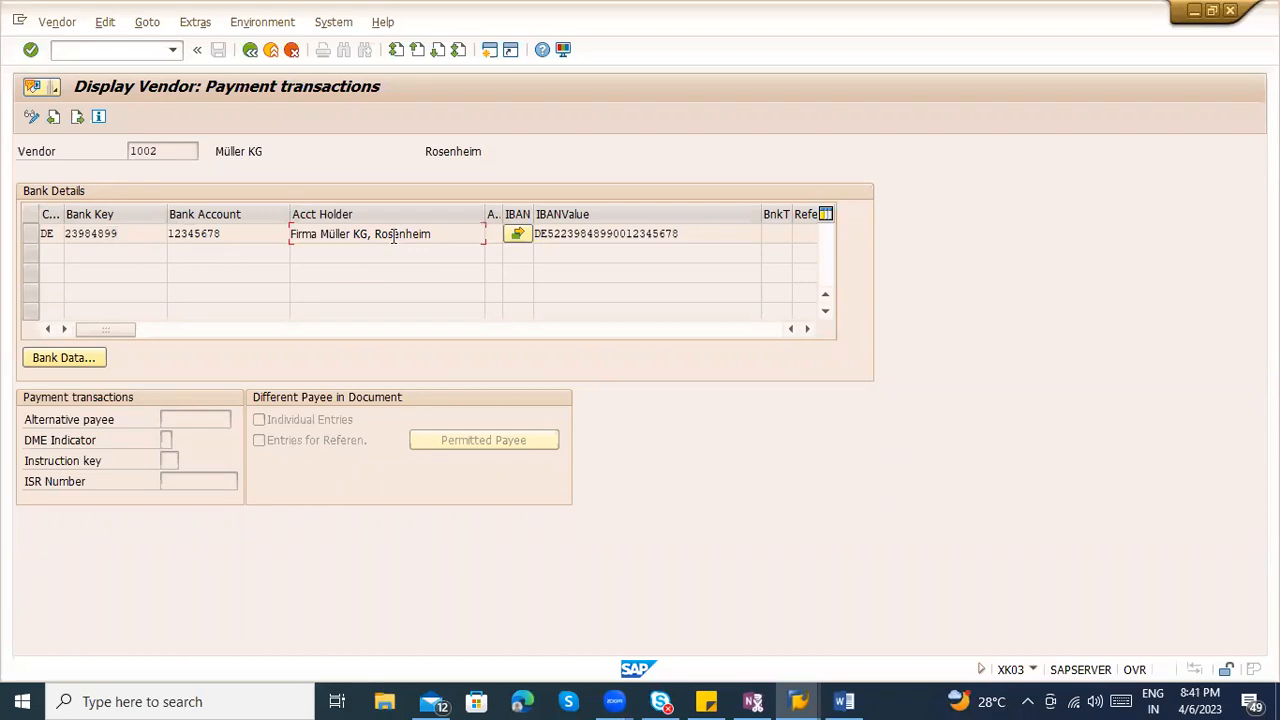
left_click(574, 234)
Review vendor 1002's control data tax number fields and payment transactions, then return to XK03's initial screen
left_click(250, 50)
left_click(71, 266)
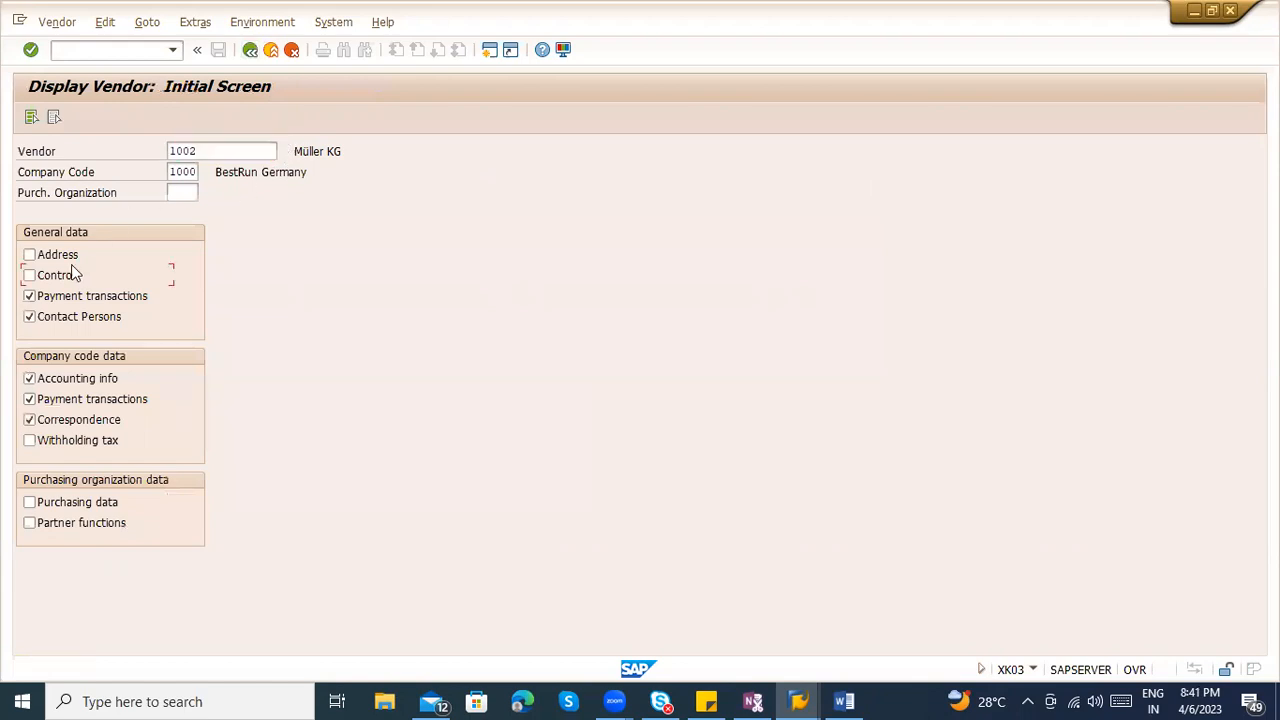
key("Return")
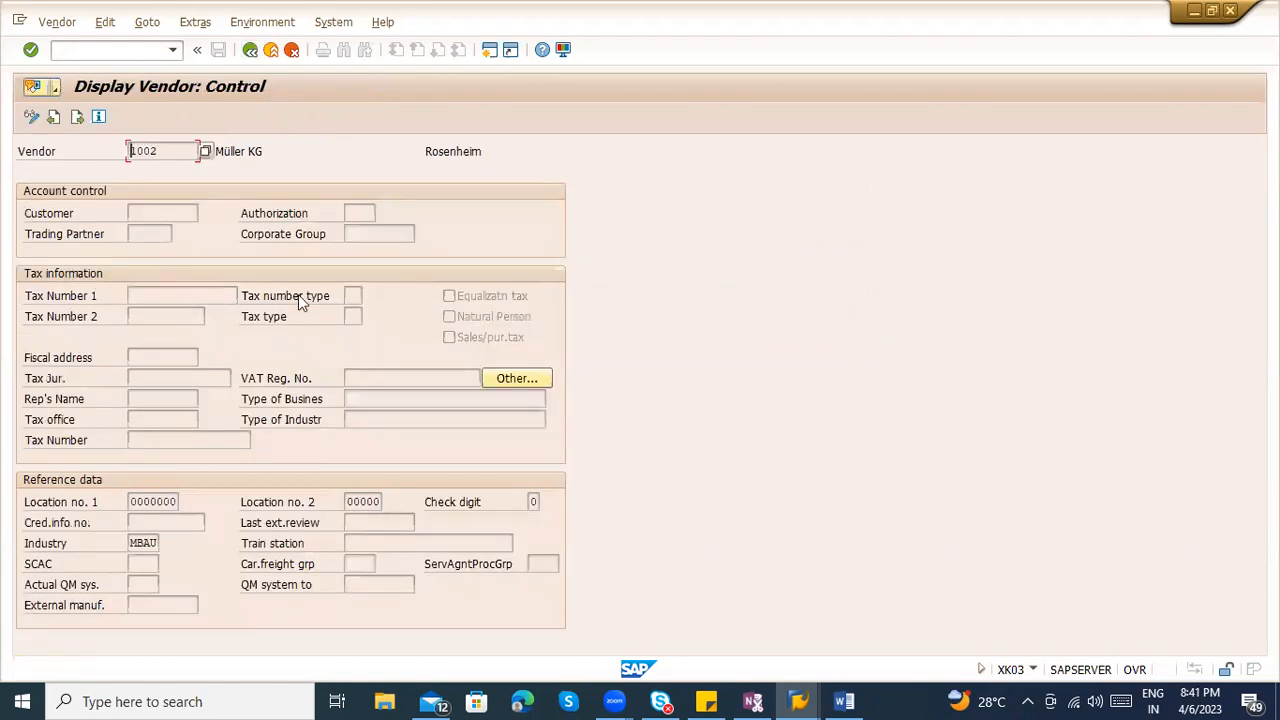
left_click(357, 383)
left_click(131, 296)
left_click(150, 315)
key("Return")
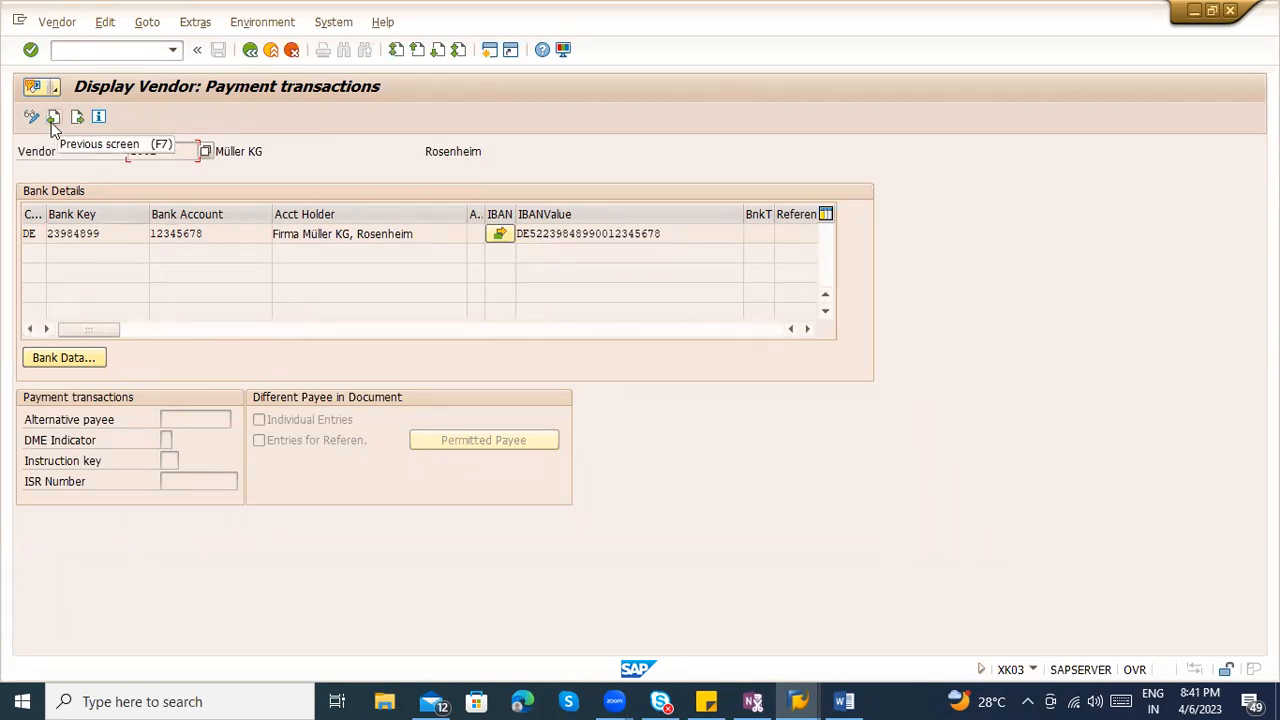
left_click(250, 52)
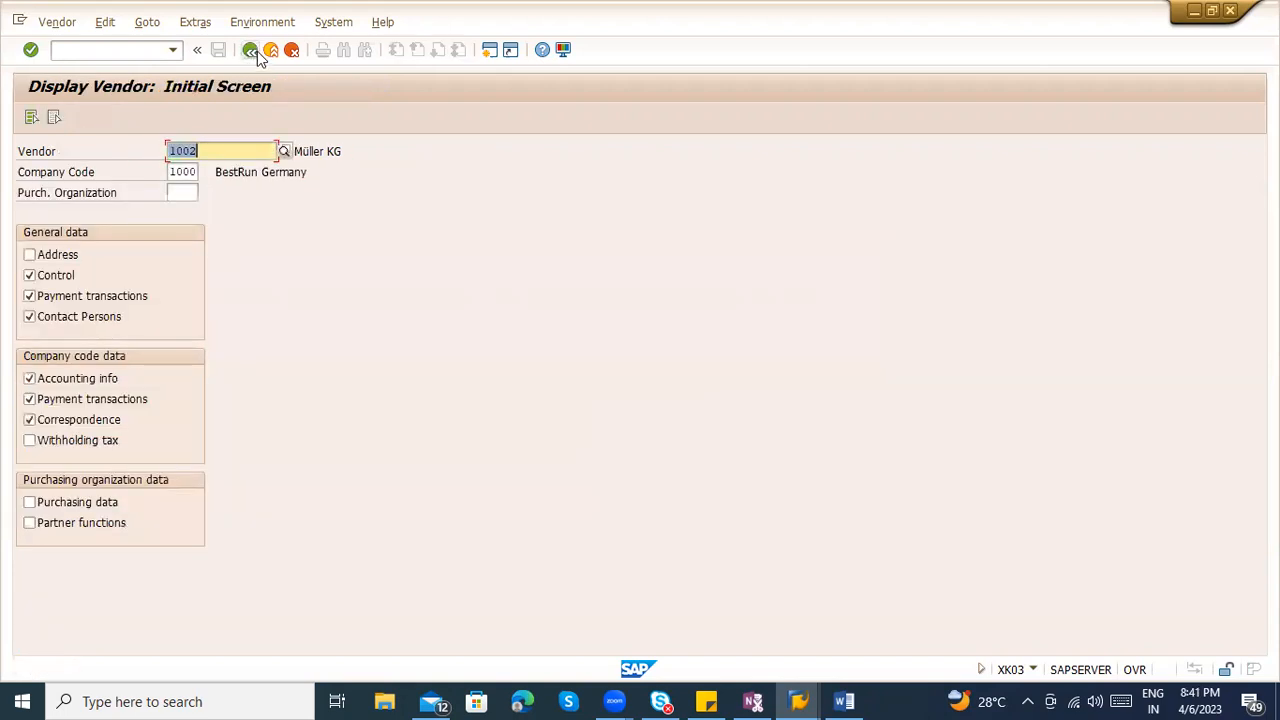
left_click(842, 700)
Add the 'PARK Invoice ----' and 'HOLD -----' note lines below the numbered P2P list
scroll(481, 482, "up", 1)
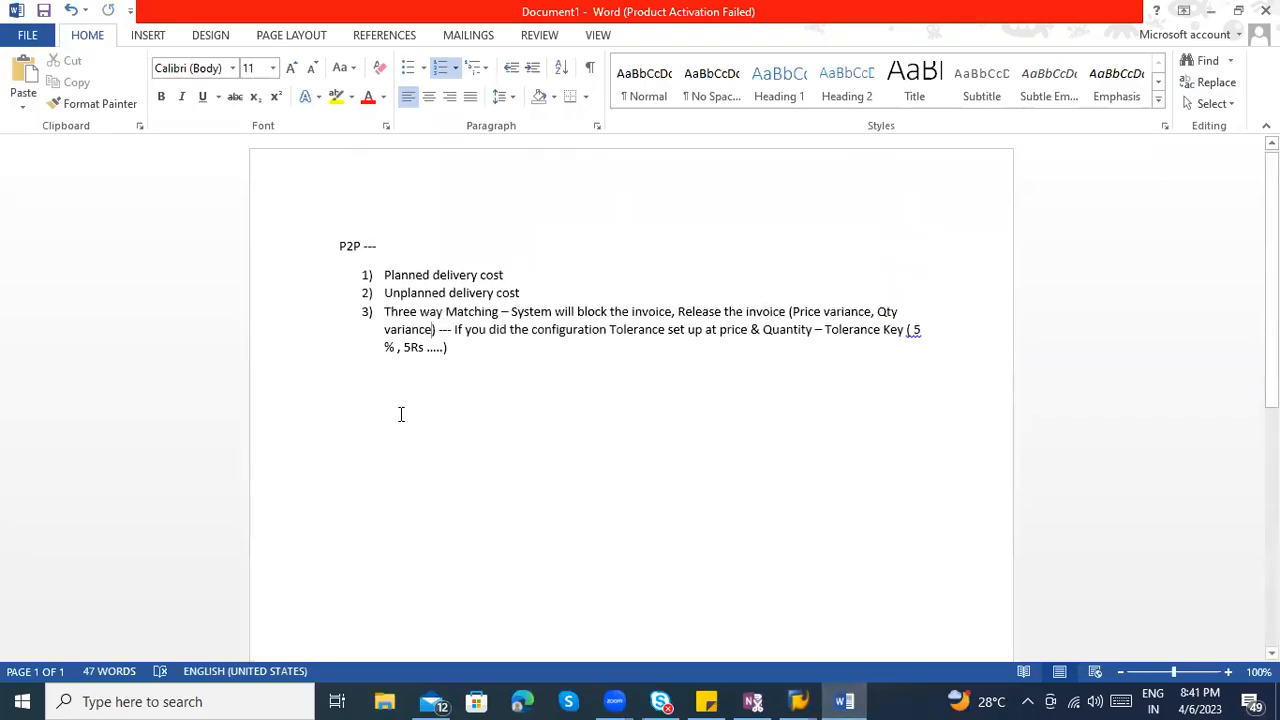
left_click(472, 357)
key("Return")
key("Return")
key("Return")
type("PARK Invoice ----")
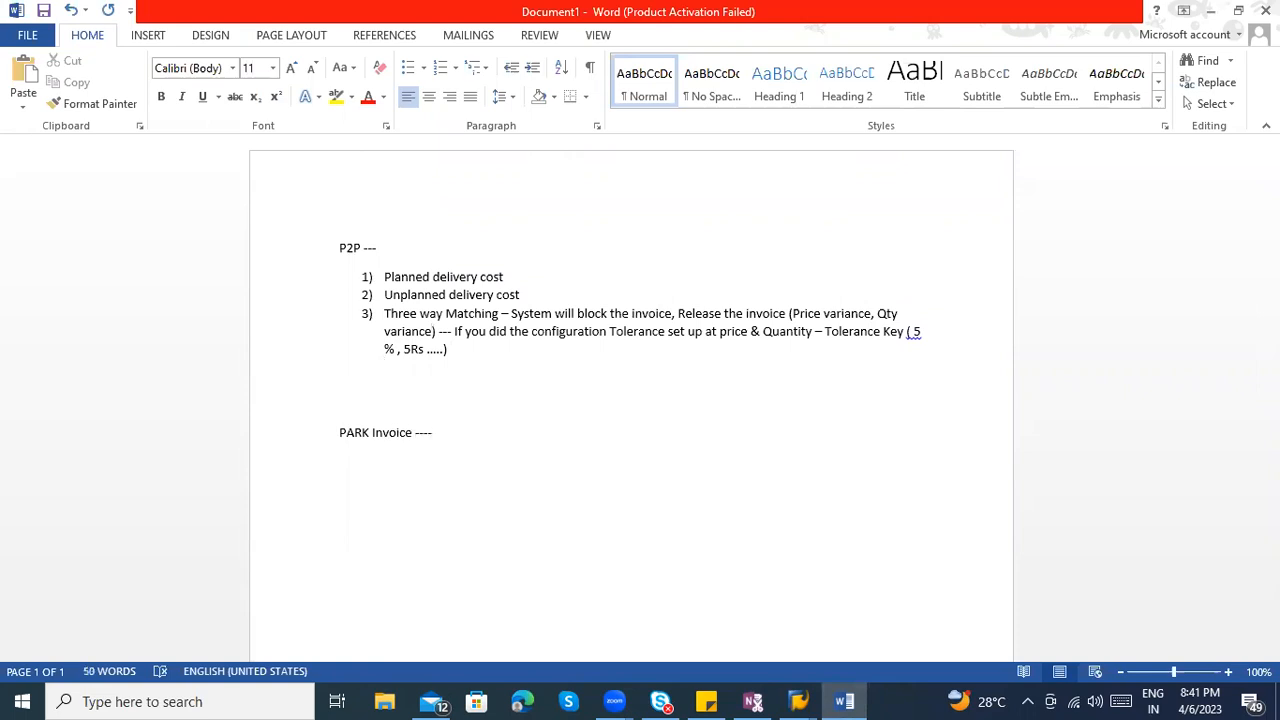
type("HOLD -----")
key("alt+Tab")
left_click(79, 51)
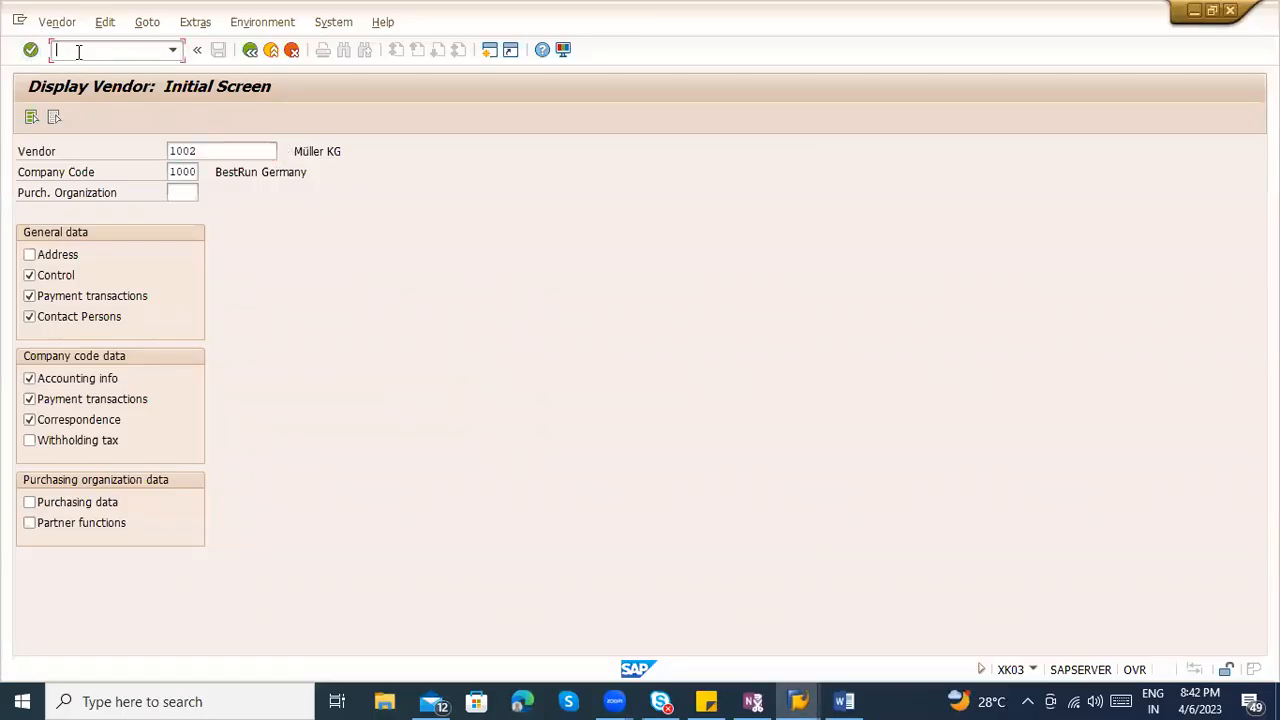
type("/nmiro")
key("Return")
key("space")
left_click(415, 276)
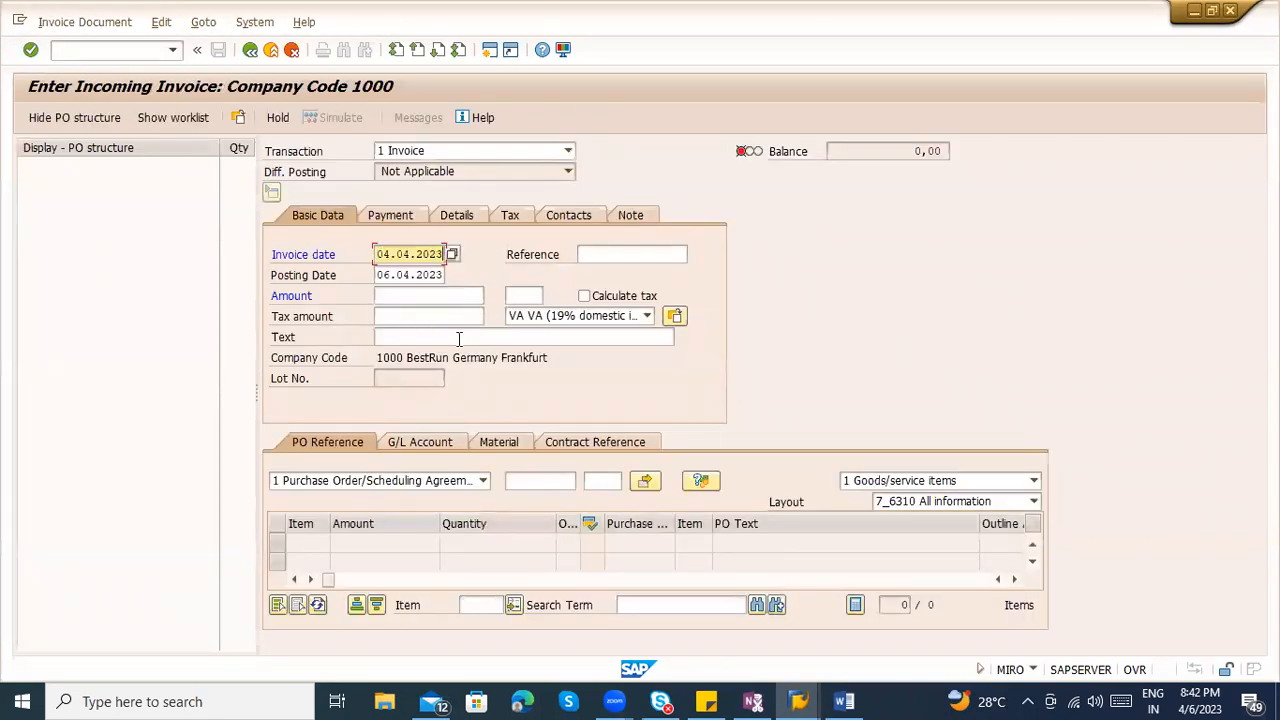
left_click(512, 480)
left_click(518, 503)
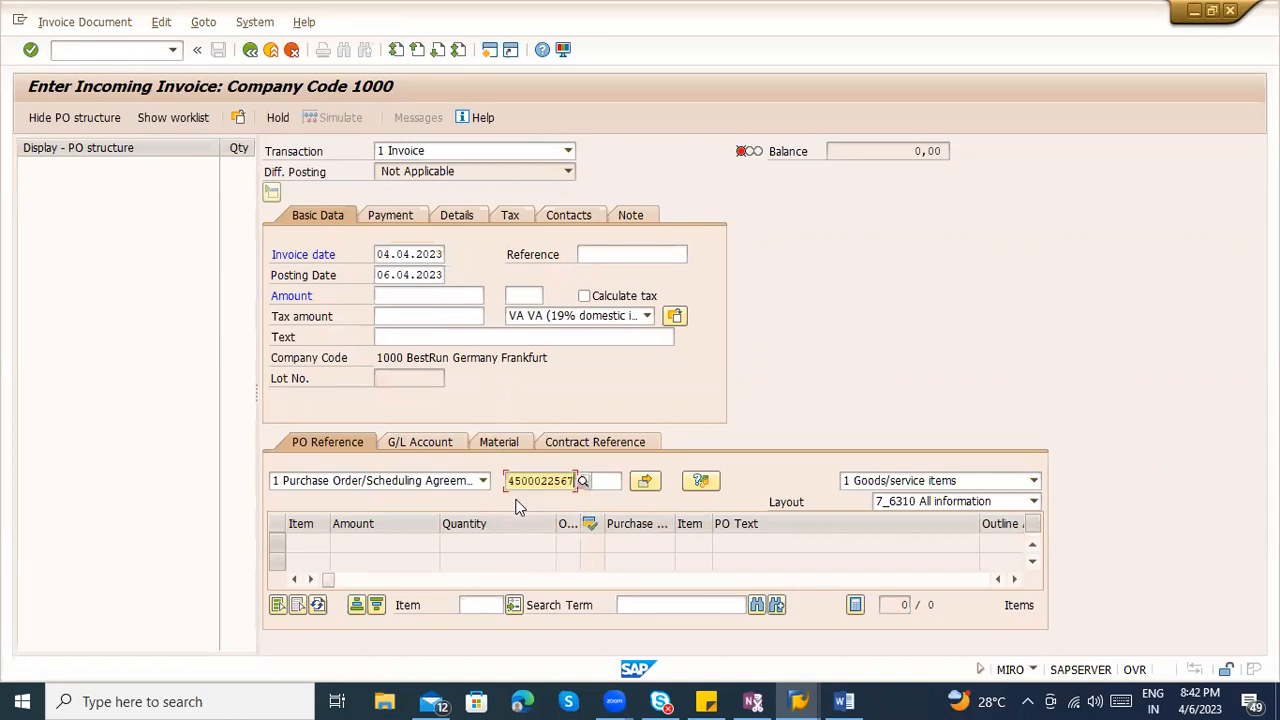
key("Return")
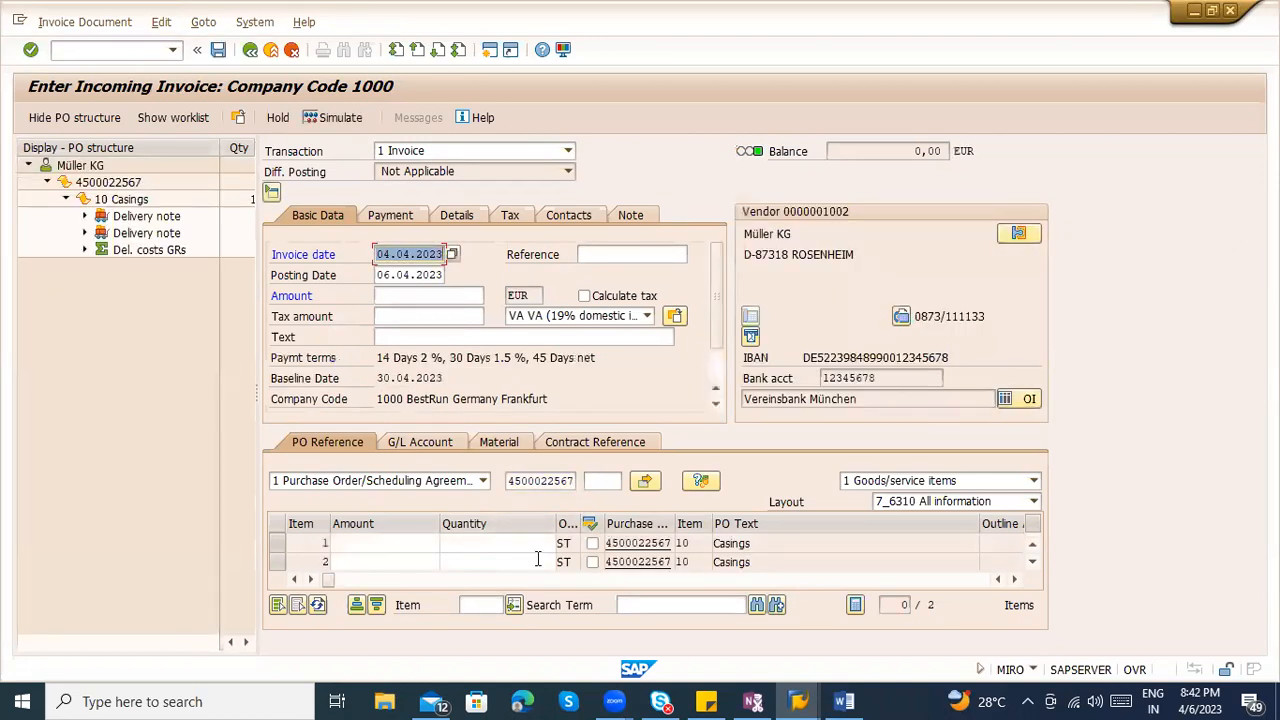
Leave the invoice entry without posting it
left_click(250, 49)
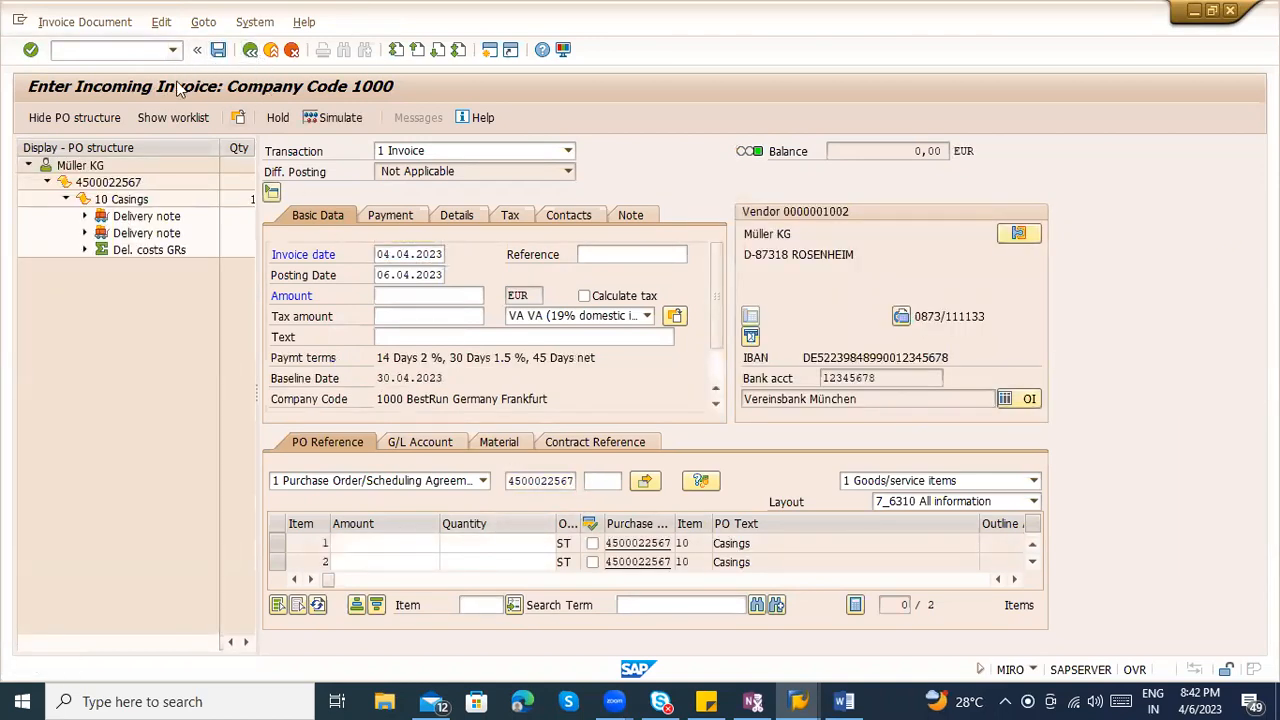
left_click(333, 345)
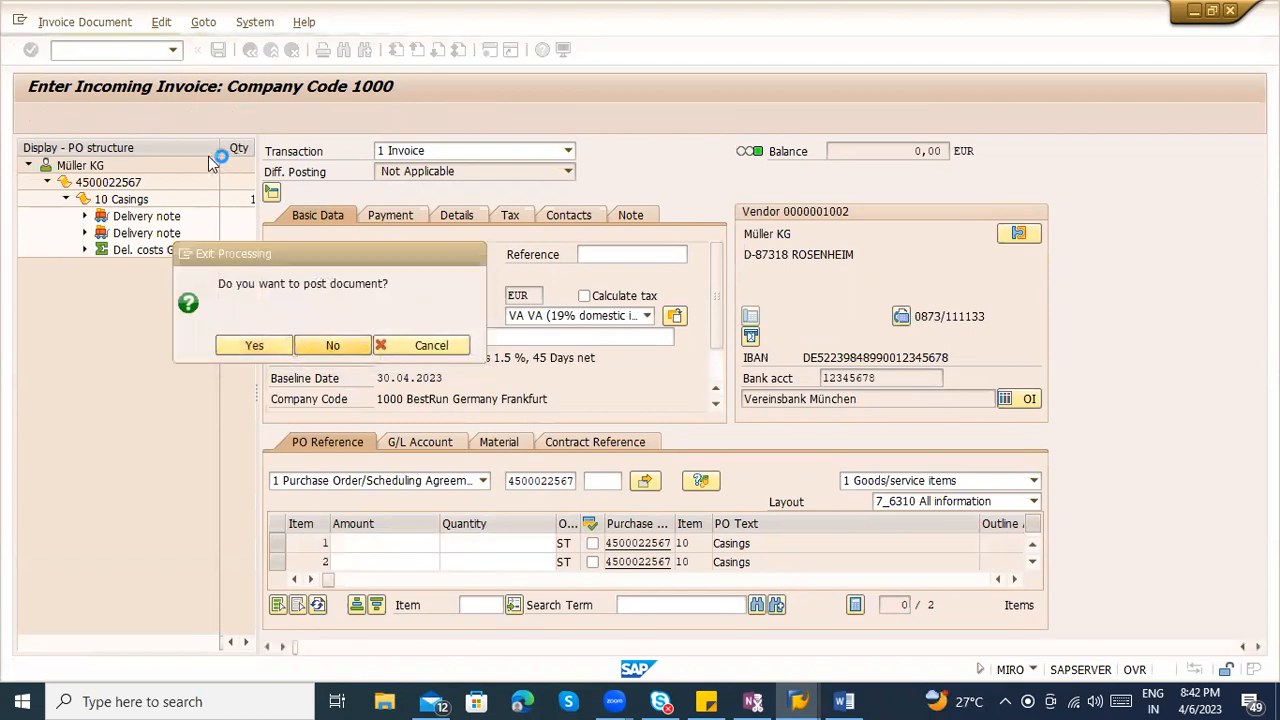
type("/nm")
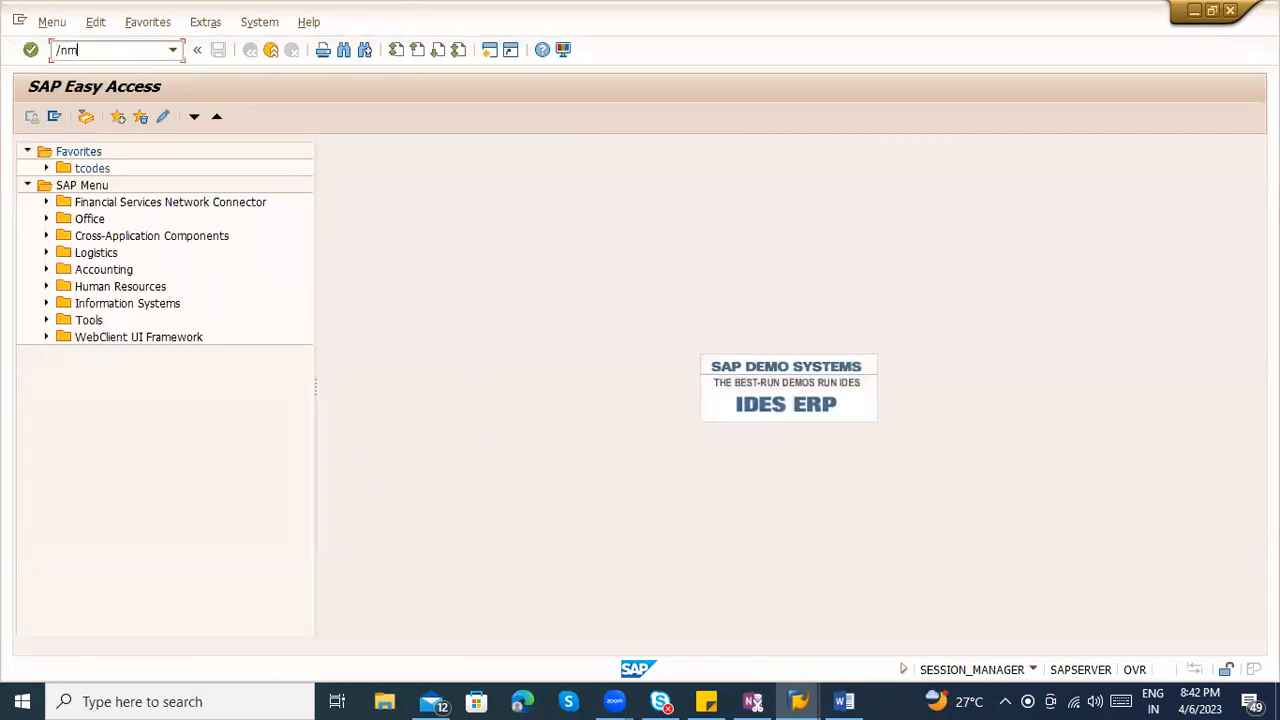
type("r8m")
Reverse invoice document 69000031 in MR8M with reversal reason 01
key("Return")
key("Tab")
key("Tab")
type("01")
key("Return")
key("ctrl+s")
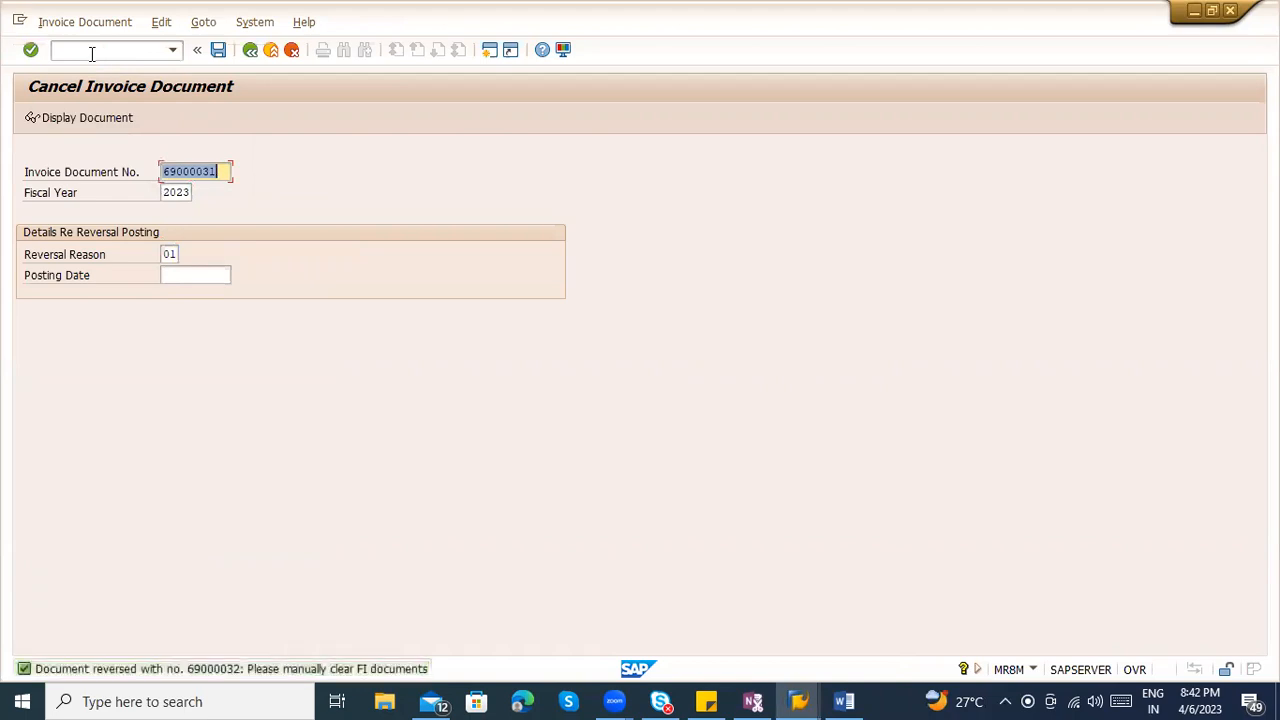
left_click(88, 52)
type("/nmr8m")
key("Return")
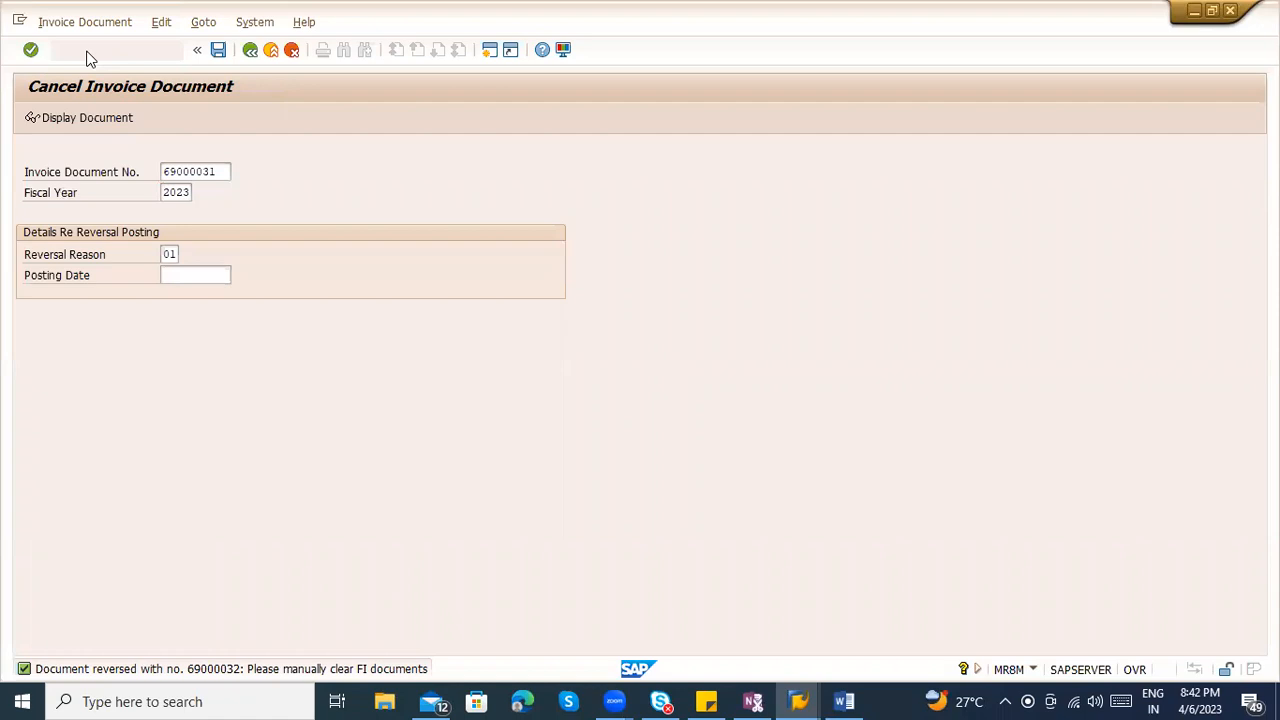
key("space")
left_click(405, 274)
left_click(525, 488)
key("space")
left_click(527, 499)
key("Return")
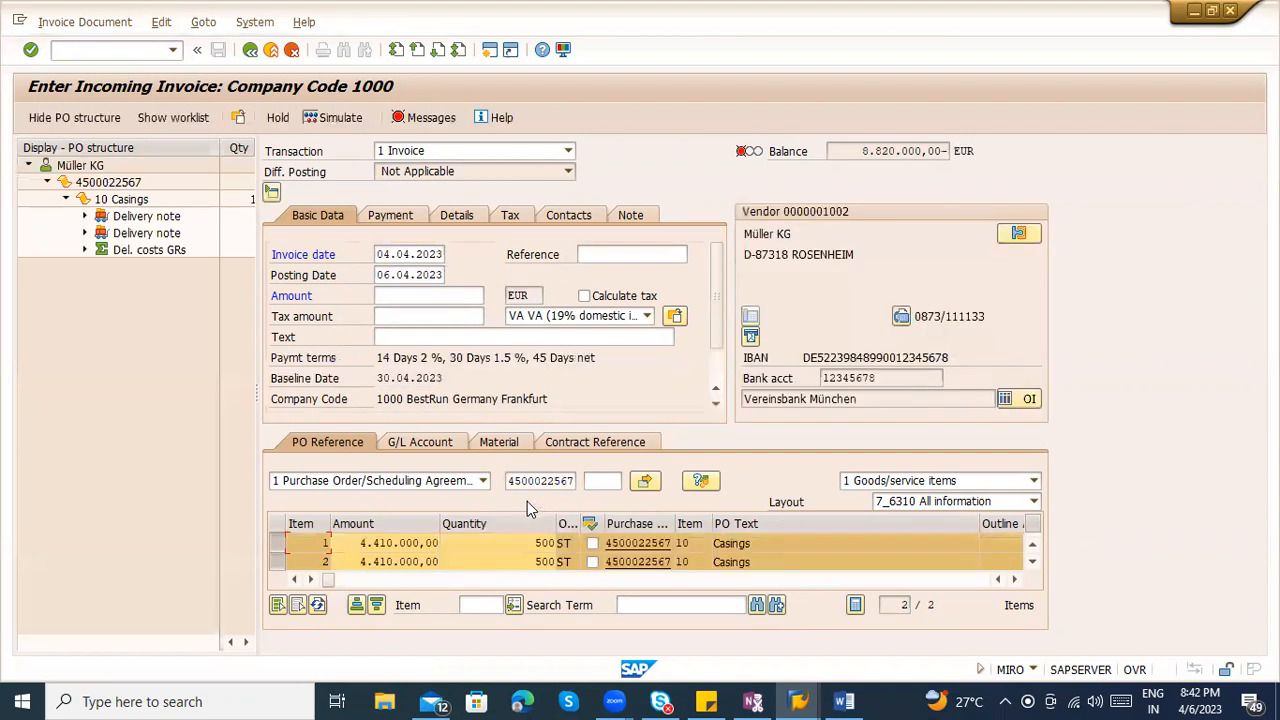
Set tax code VA on both invoice items and enable Calculate tax
left_click(276, 567)
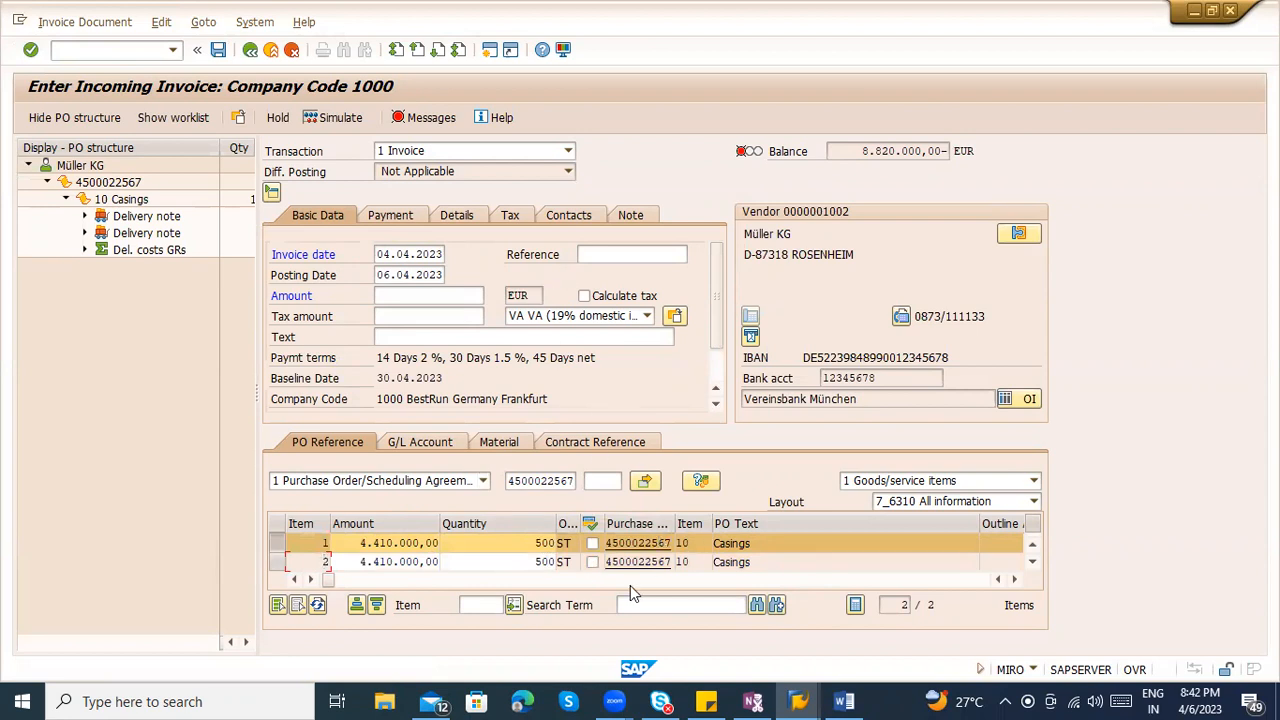
left_click_drag(328, 580, 385, 595)
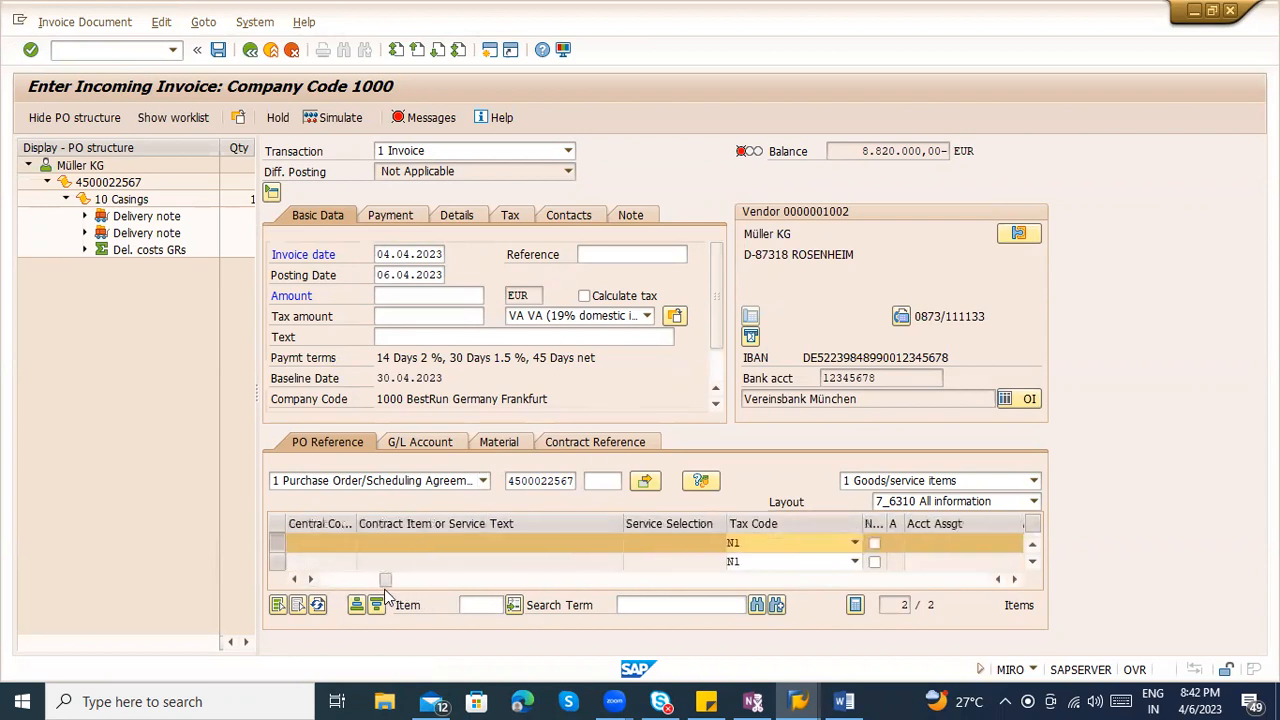
left_click(740, 544)
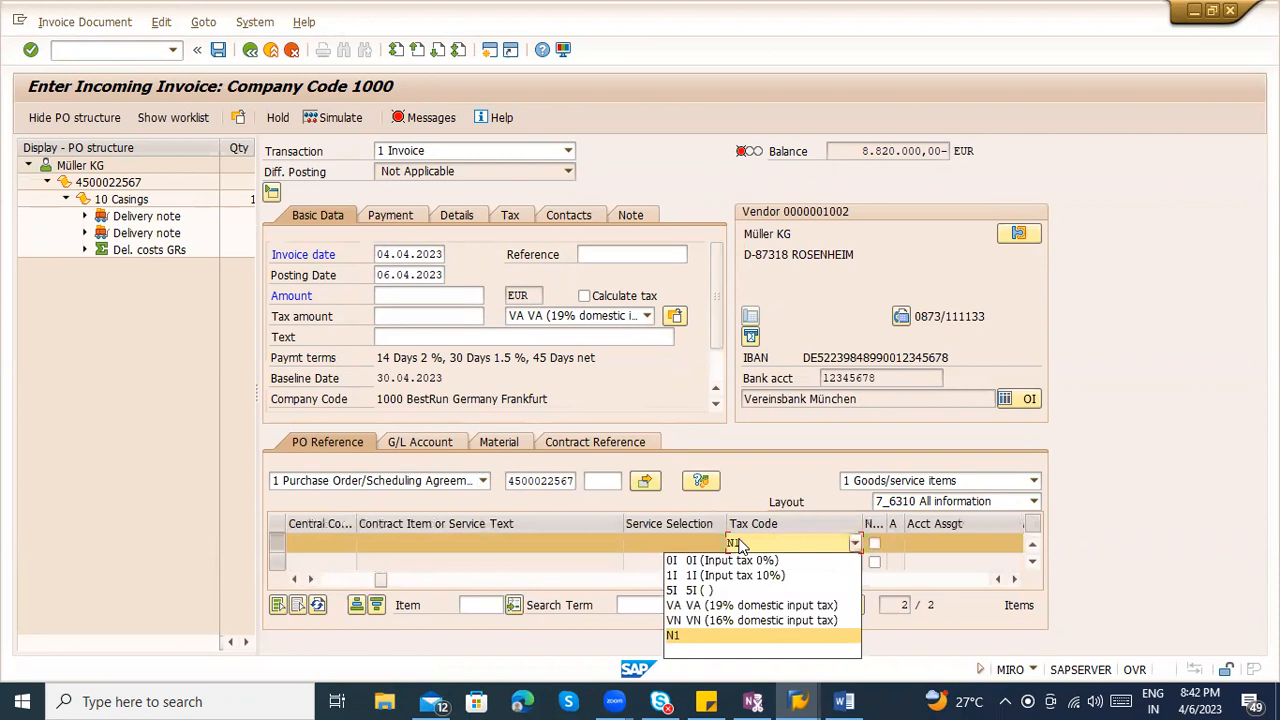
left_click(733, 607)
left_click(757, 562)
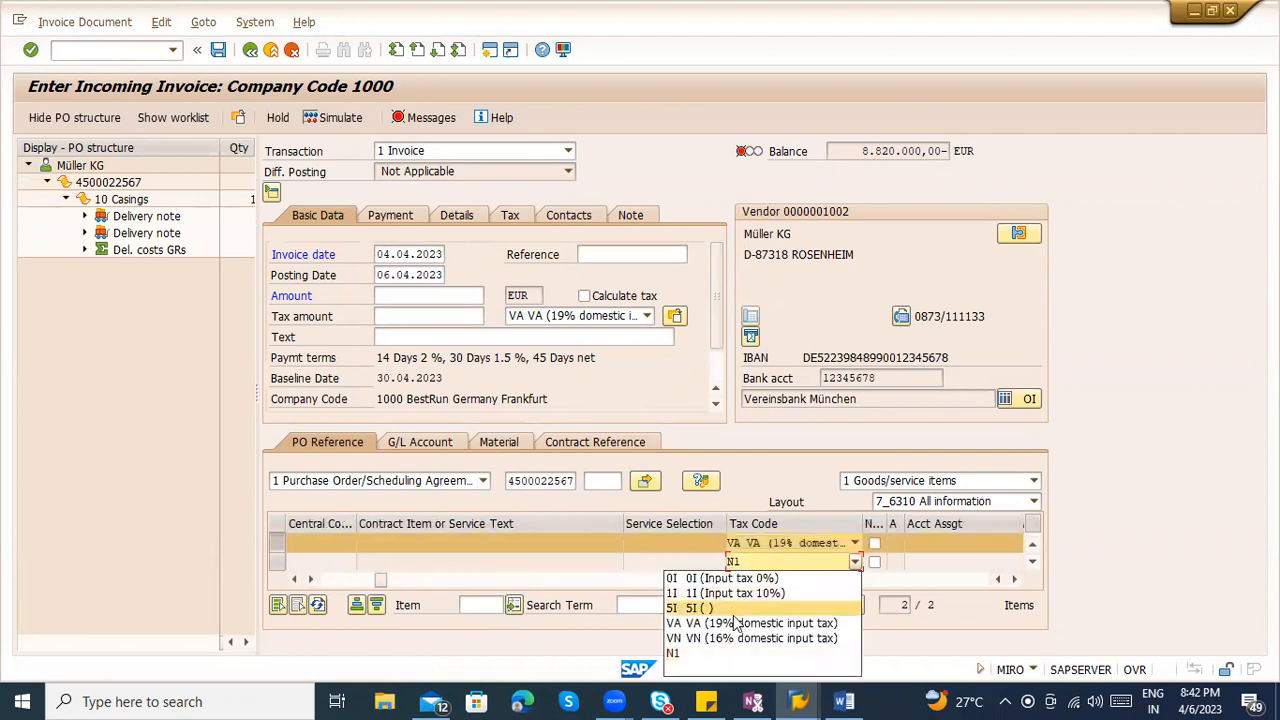
left_click(740, 622)
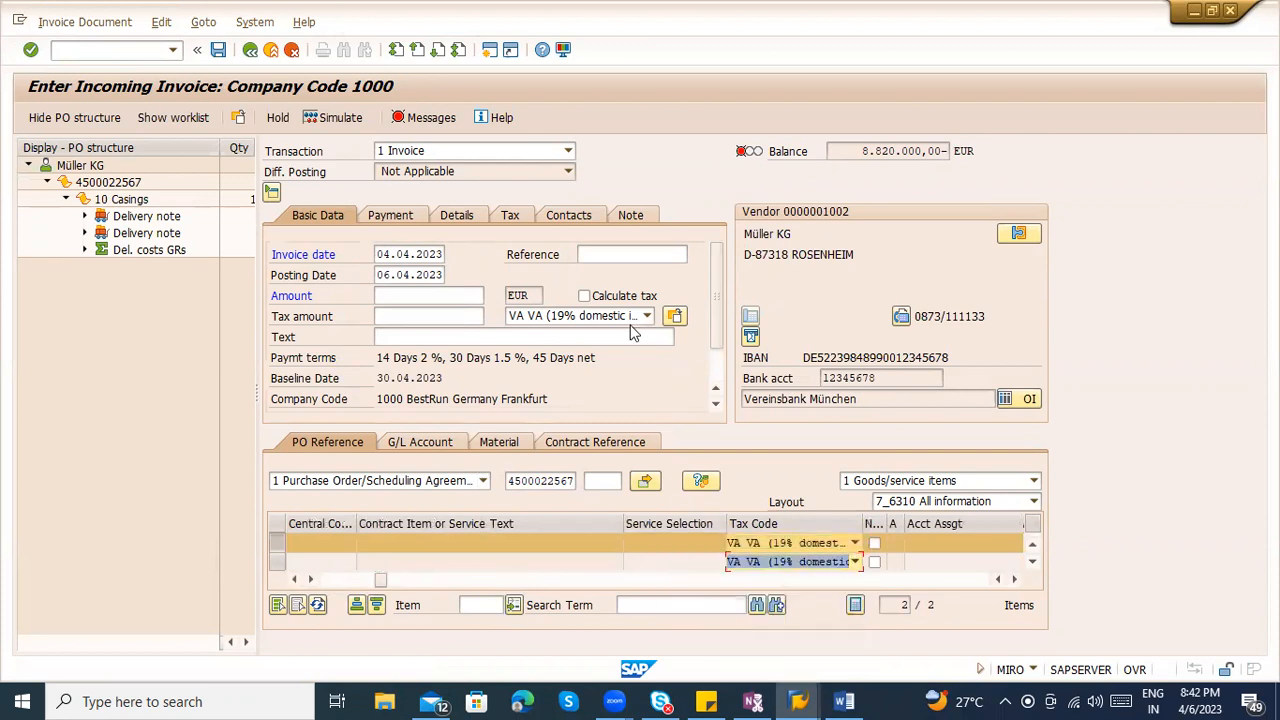
left_click(584, 296)
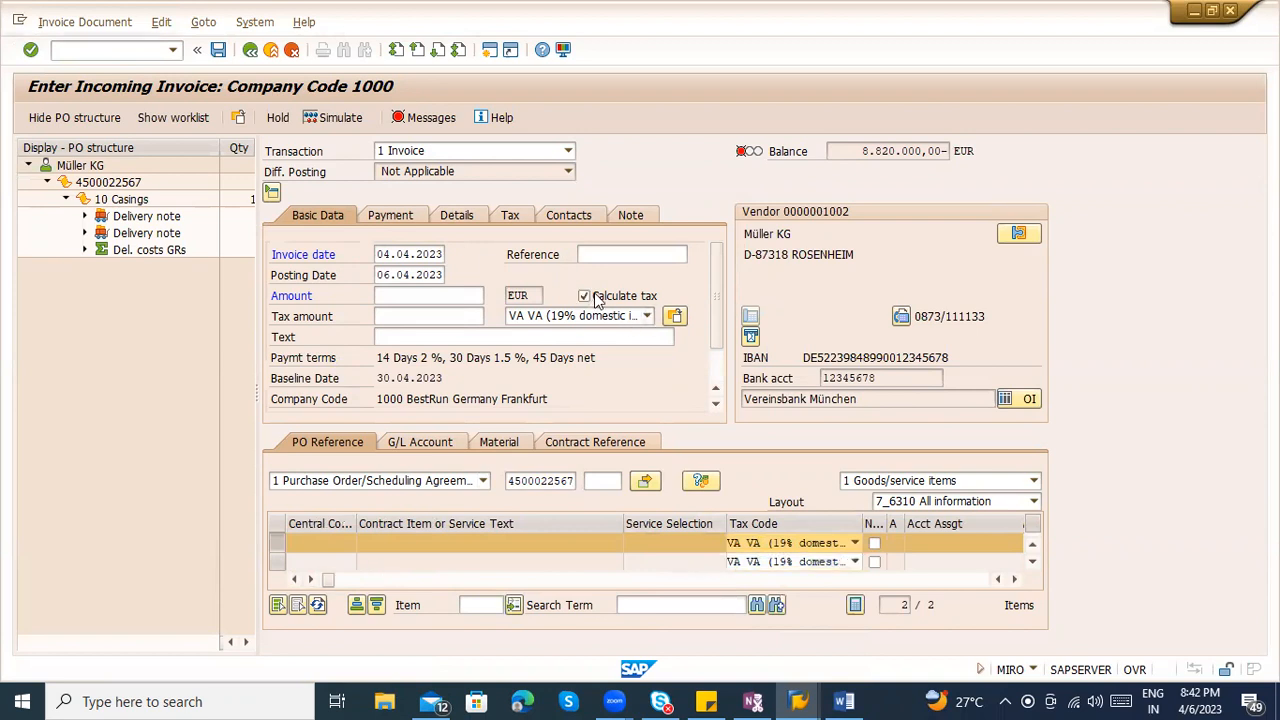
Enter 5.247.900,00 as the invoice amount to zero the balance, then simulate the posting
left_click_drag(864, 151, 948, 151)
key("ctrl+c")
left_click(419, 295)
key("ctrl+v")
key("Return")
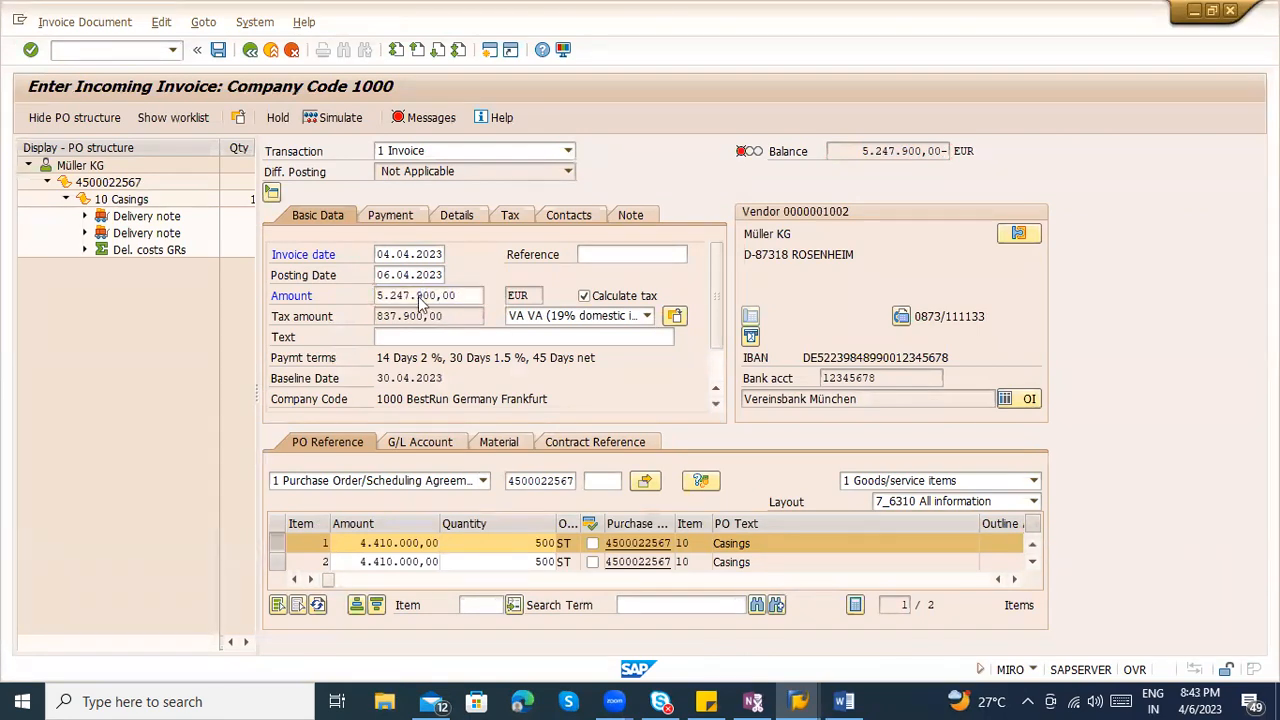
left_click(338, 117)
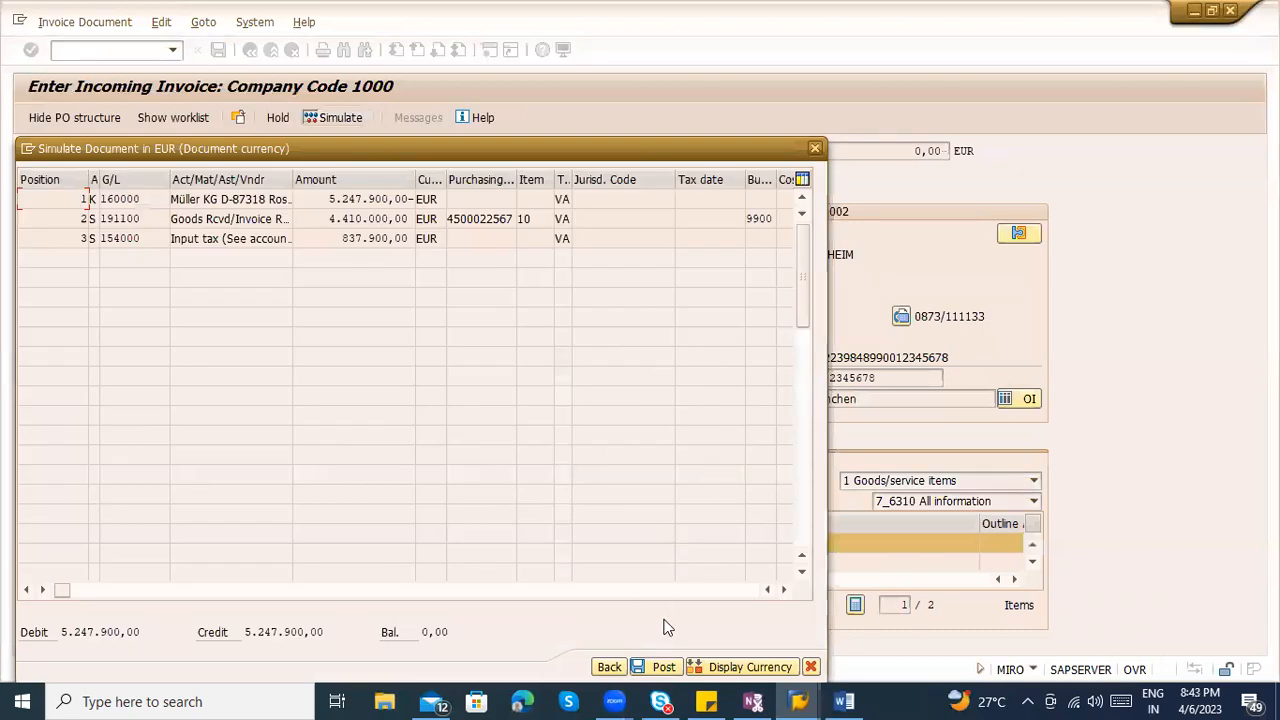
left_click(815, 150)
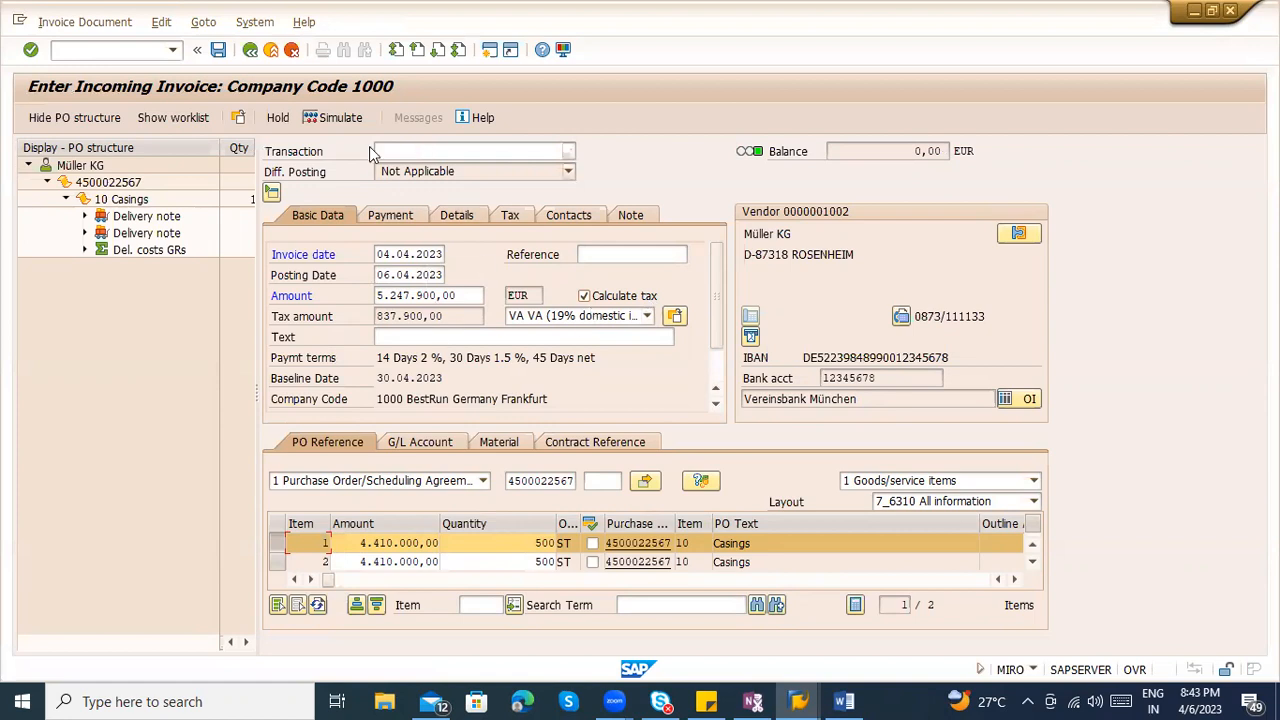
Browse the Edit and Goto menus of the invoice entry screen
left_click(78, 23)
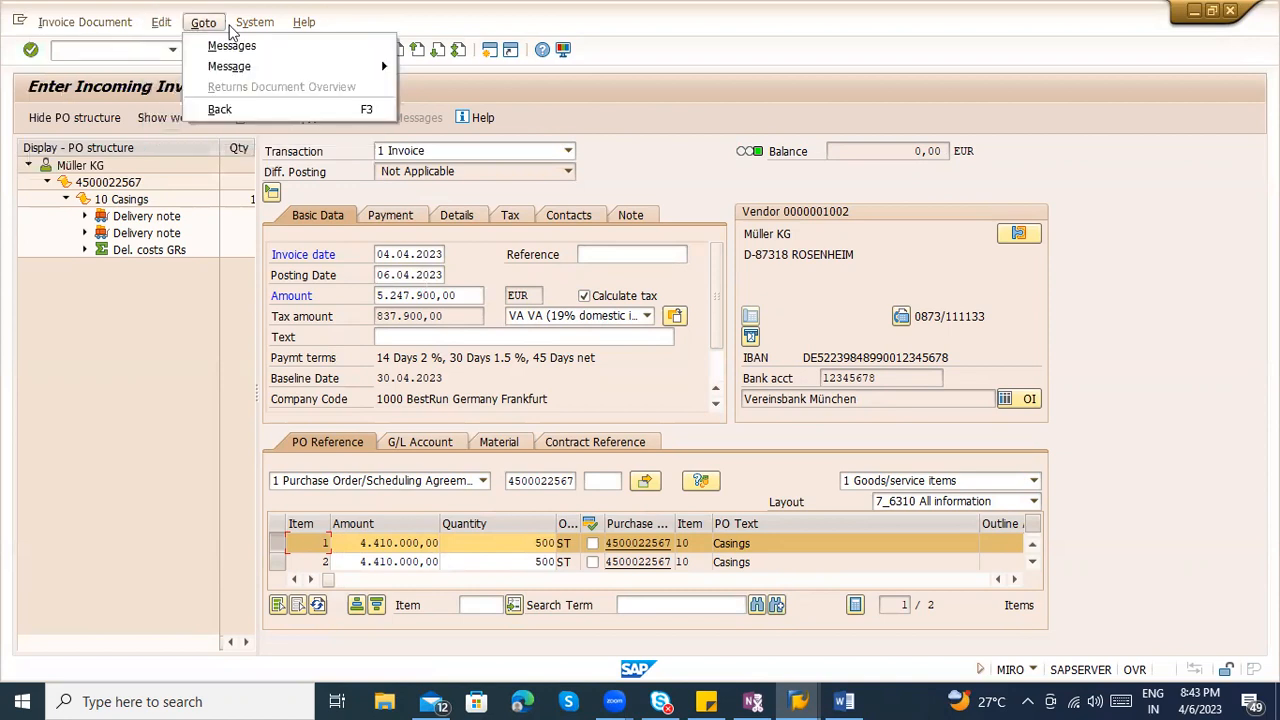
mouse_move(125, 25)
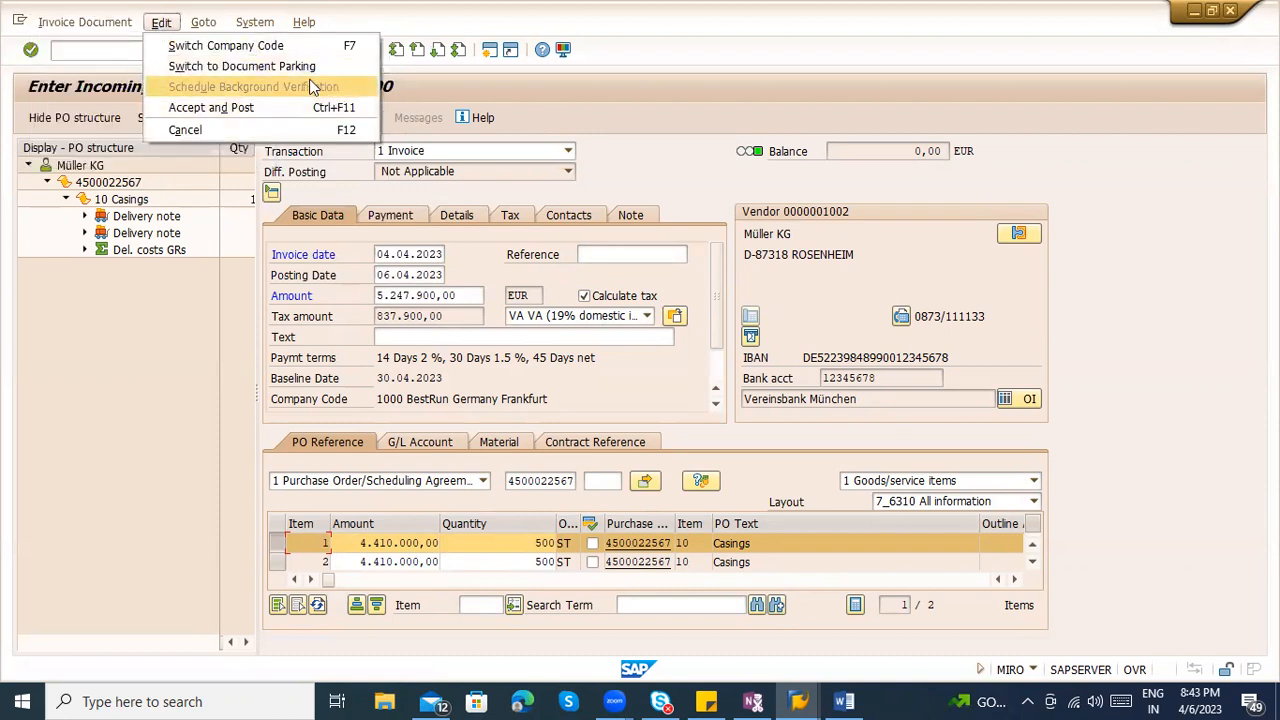
mouse_move(205, 25)
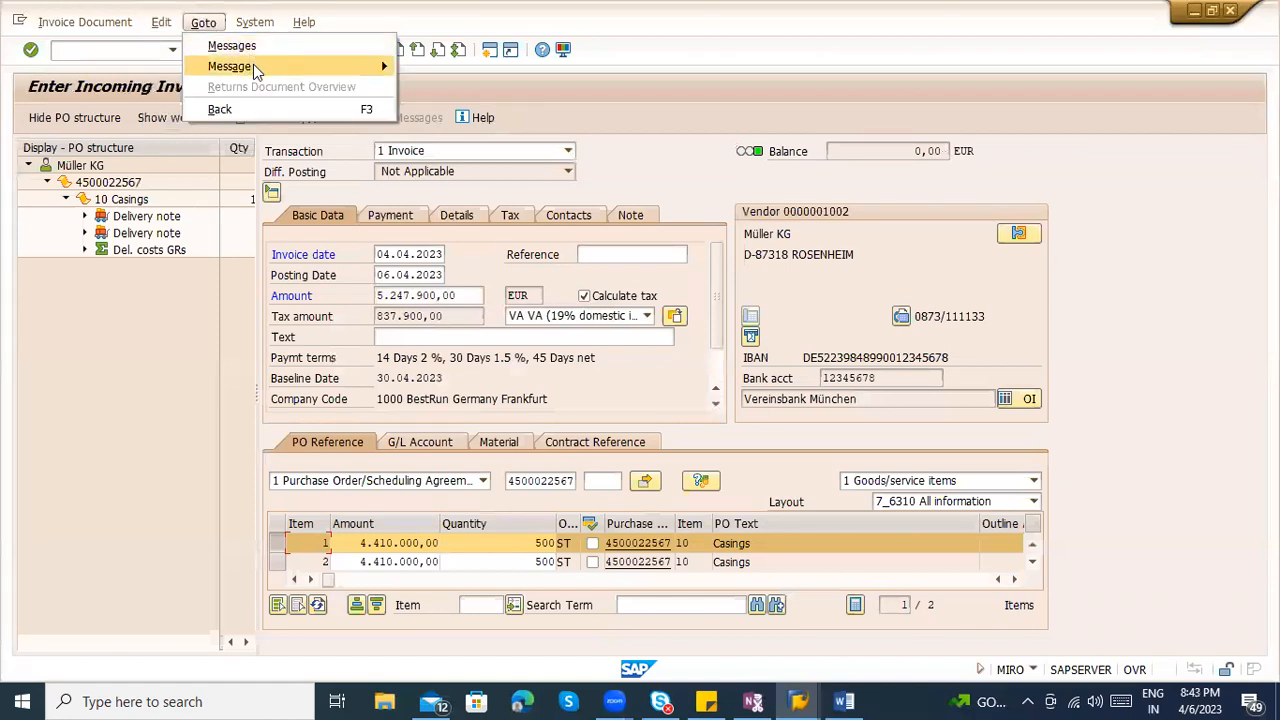
mouse_move(255, 64)
left_click(565, 134)
Open the Park Incoming Invoice transaction with /nmir7
left_click(150, 47)
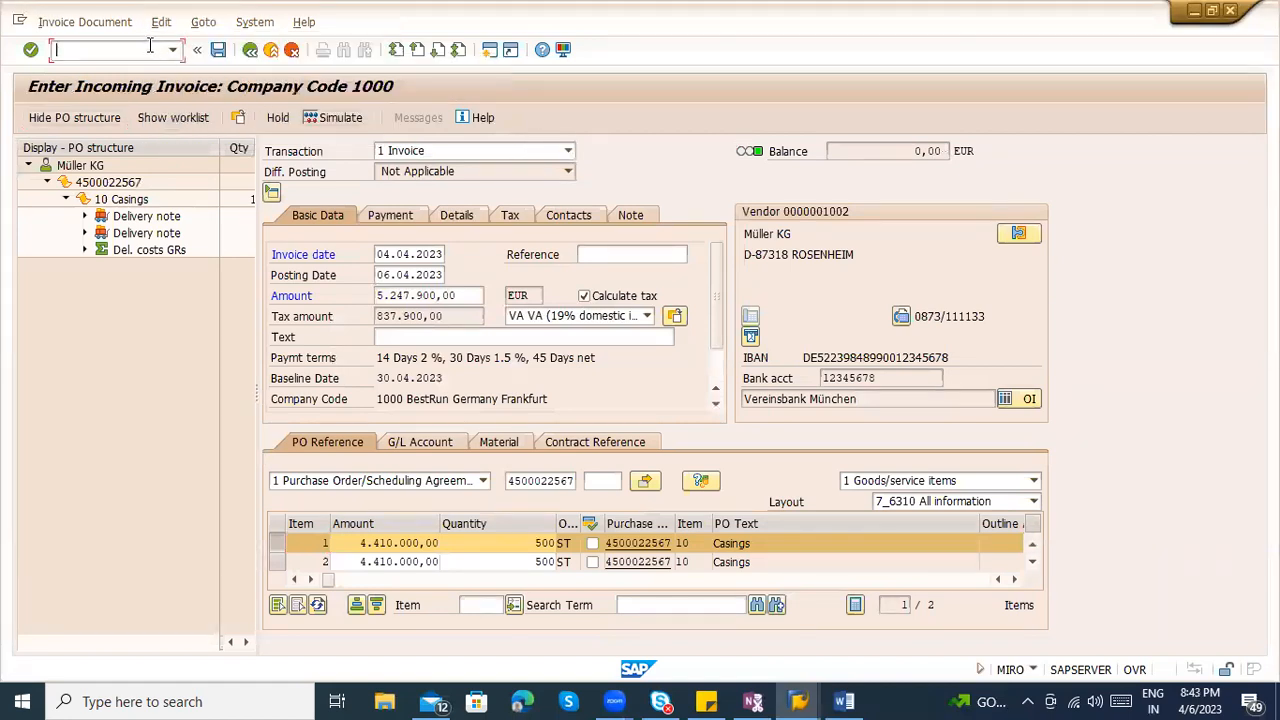
type("/nmir7")
key("Return")
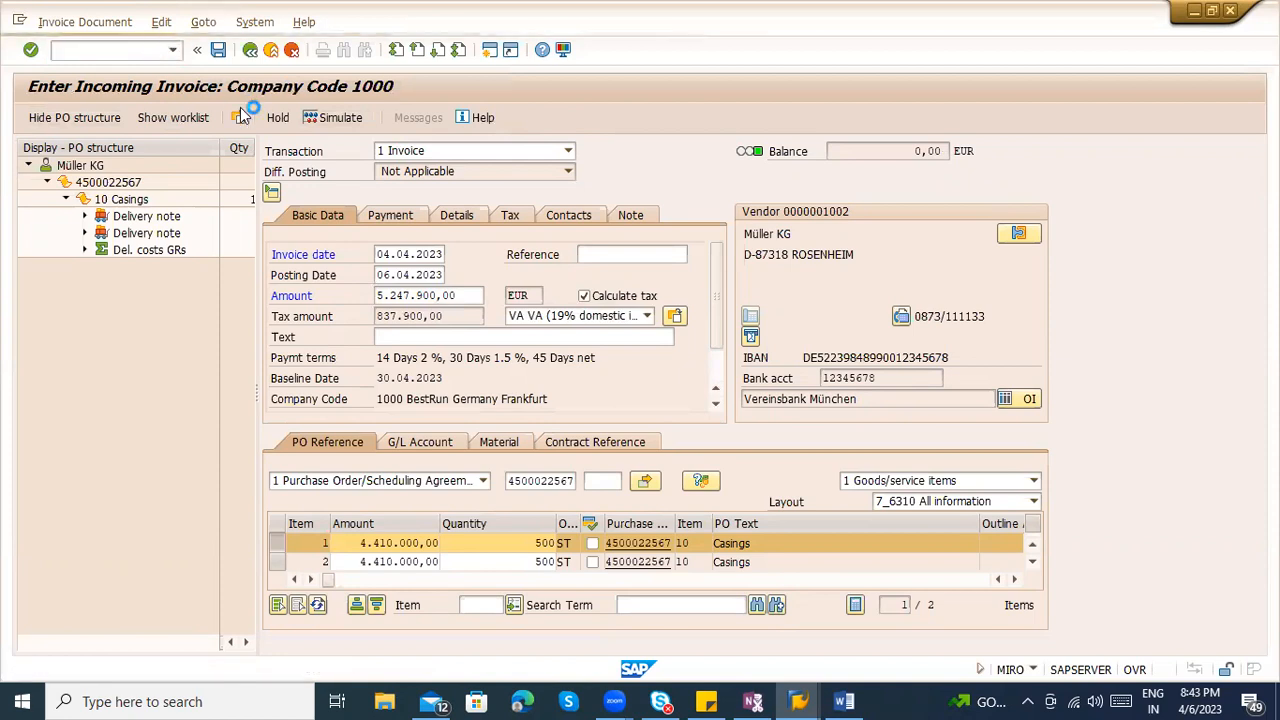
left_click(333, 256)
left_click(328, 273)
left_click(465, 480)
left_click(461, 496)
key("Return")
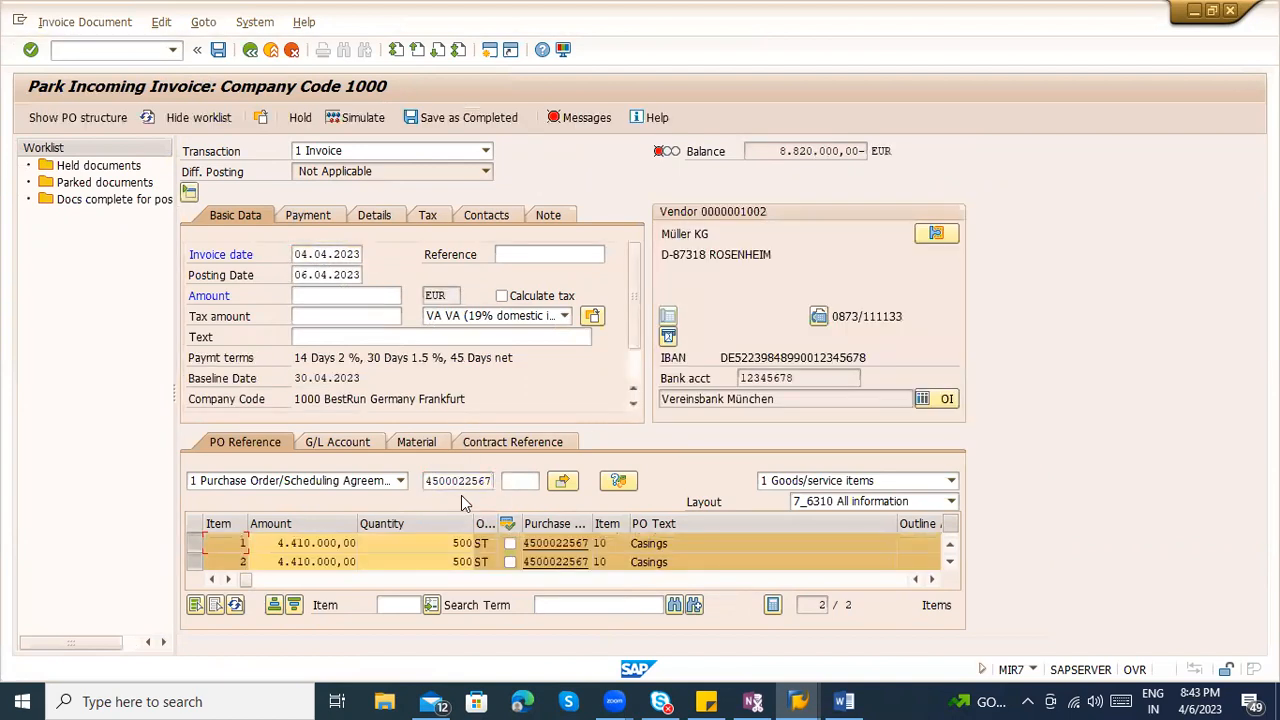
left_click(194, 564)
left_click(510, 543)
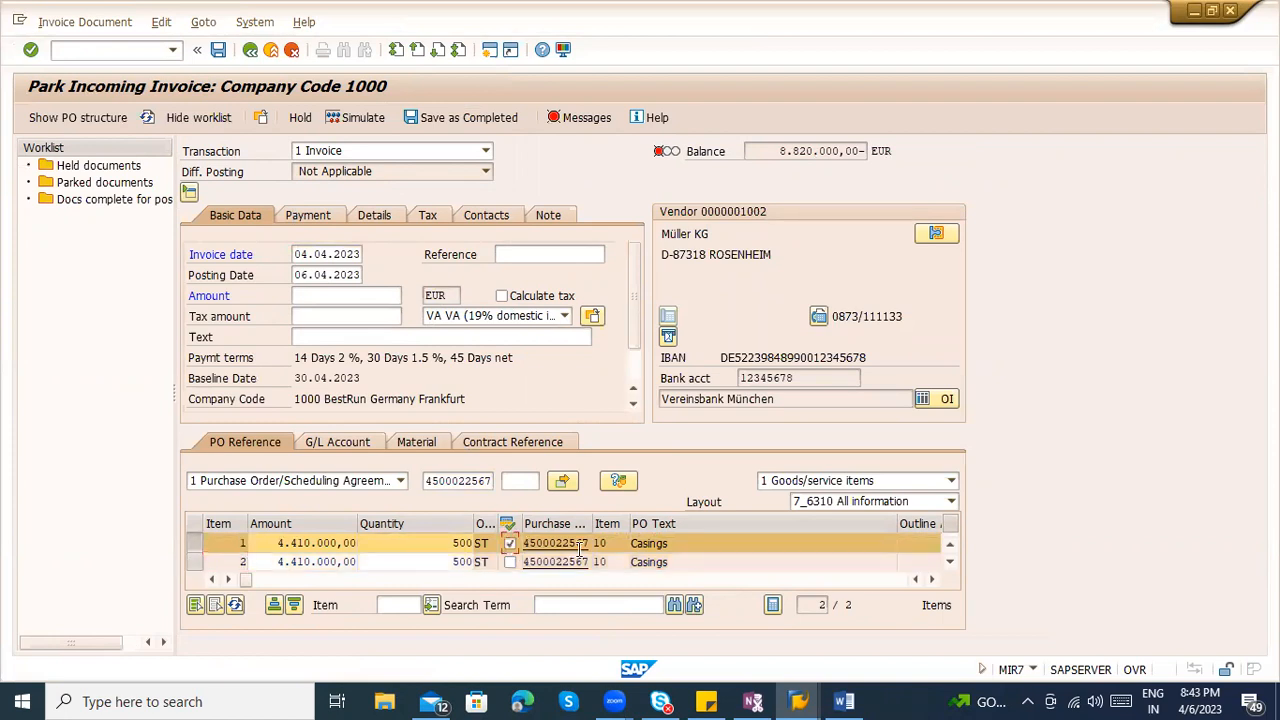
left_click(250, 580)
left_click(641, 542)
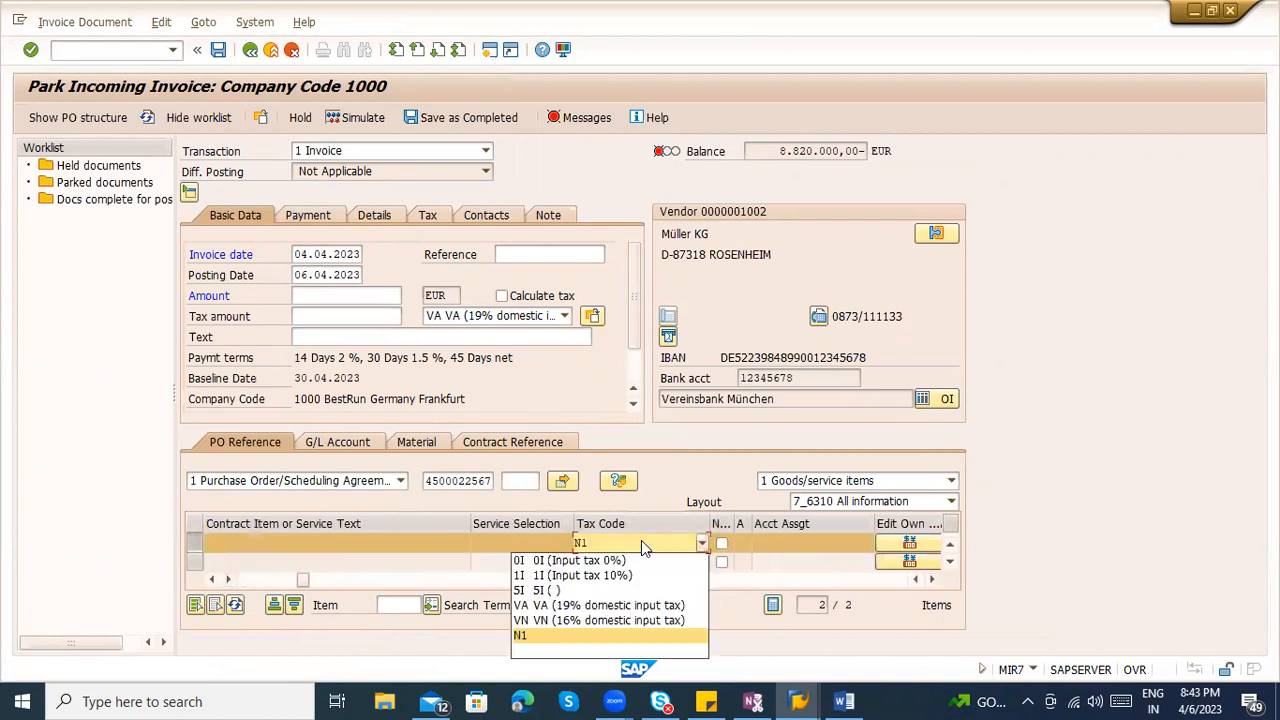
left_click(608, 605)
key("Return")
Calculate tax, set the amount to 5.247.900,00 so the balance is zero, and park the invoice
left_click(501, 297)
left_click_drag(778, 151, 862, 151)
key("ctrl+c")
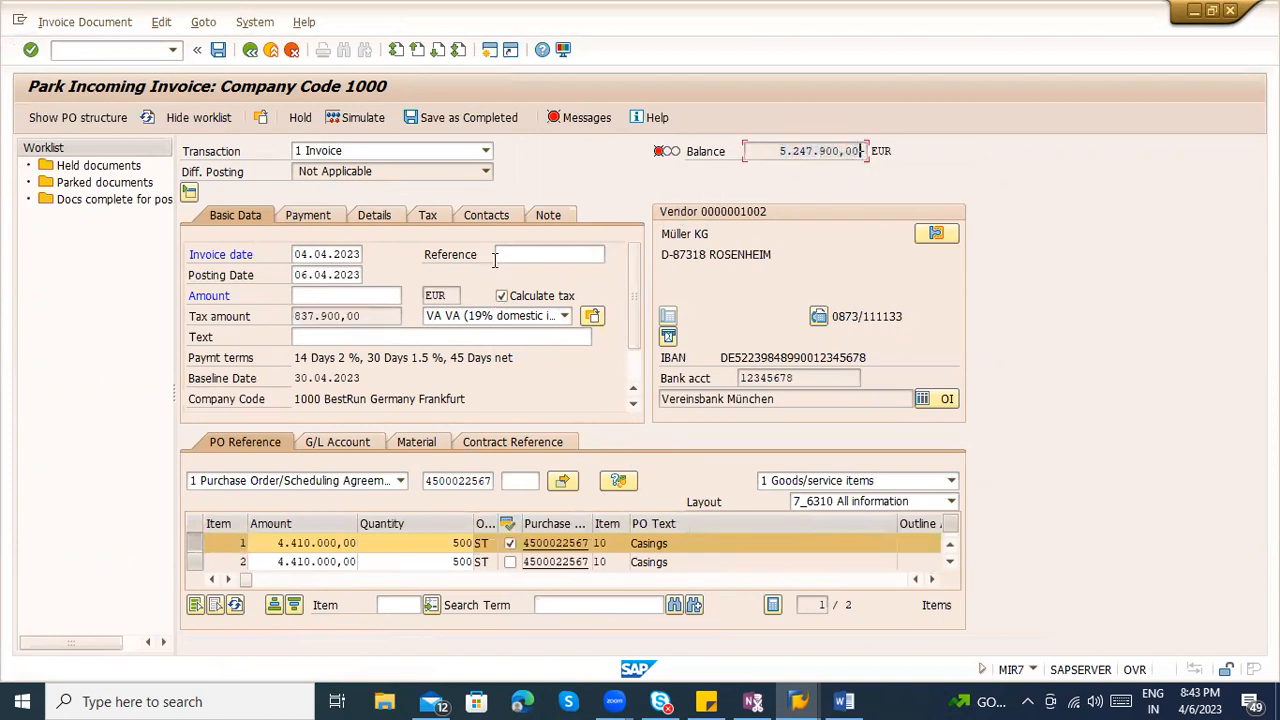
left_click(390, 296)
key("ctrl+v")
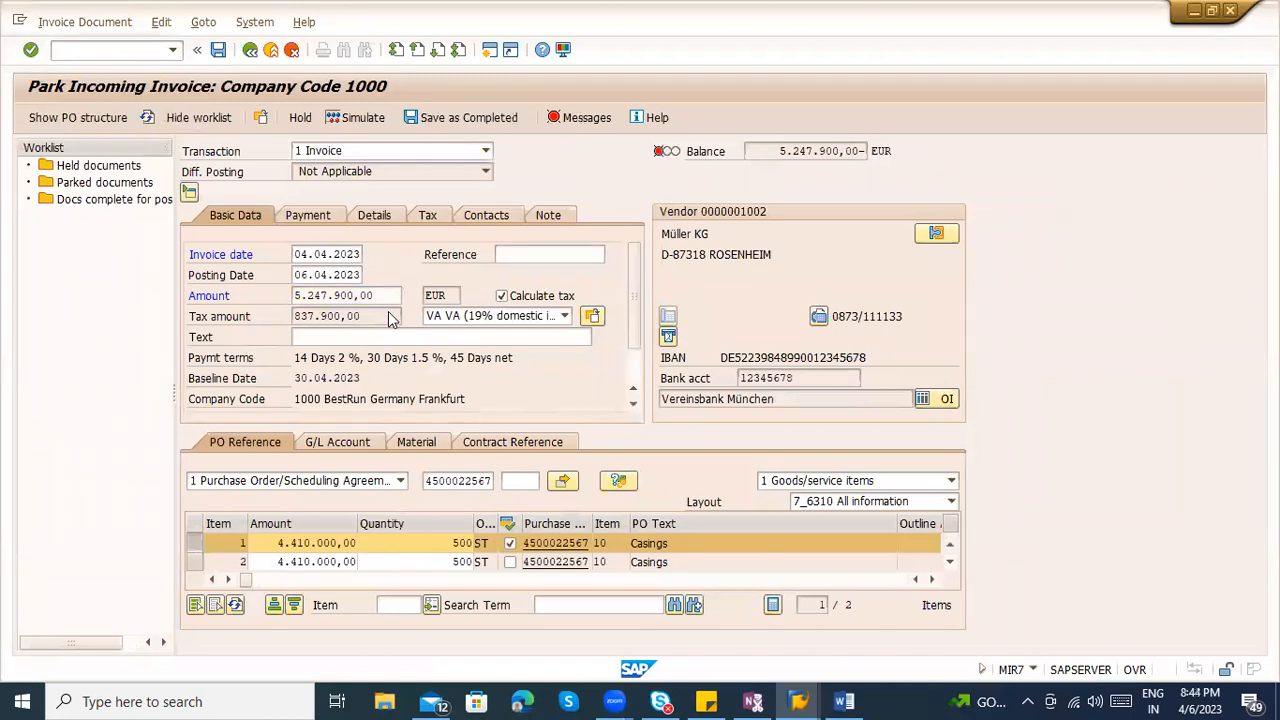
key("Return")
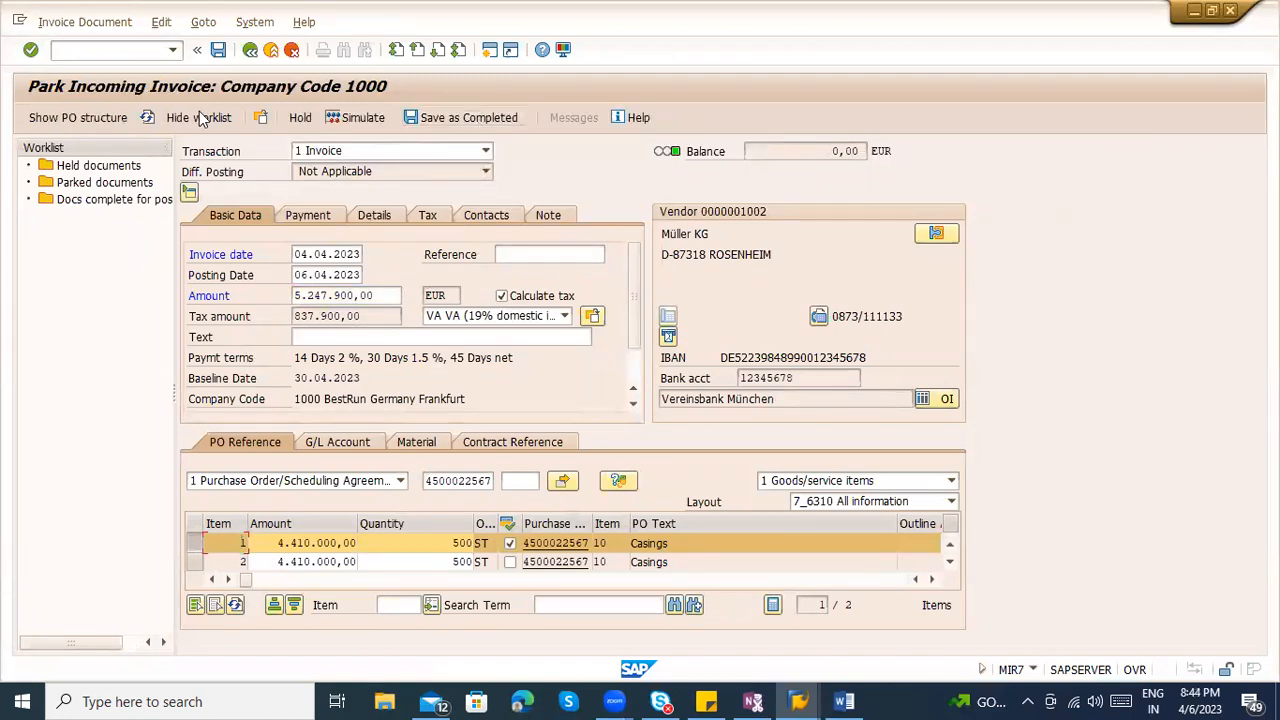
left_click(96, 25)
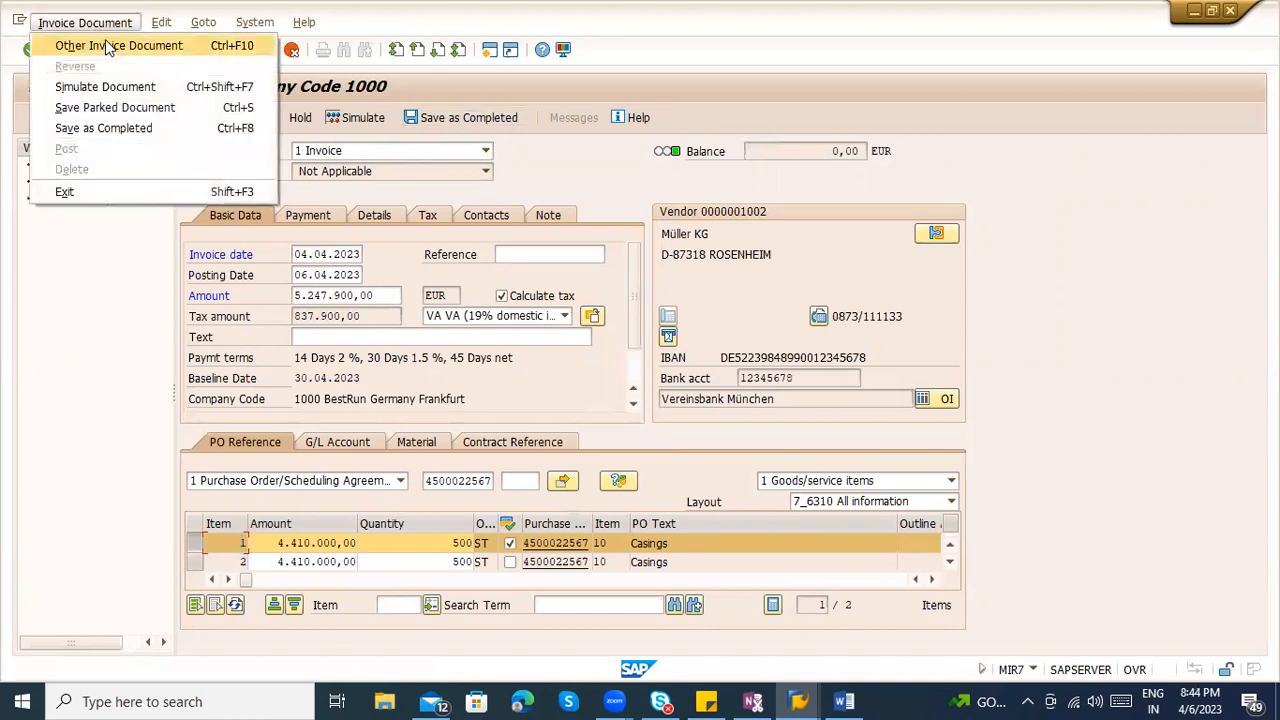
left_click(137, 107)
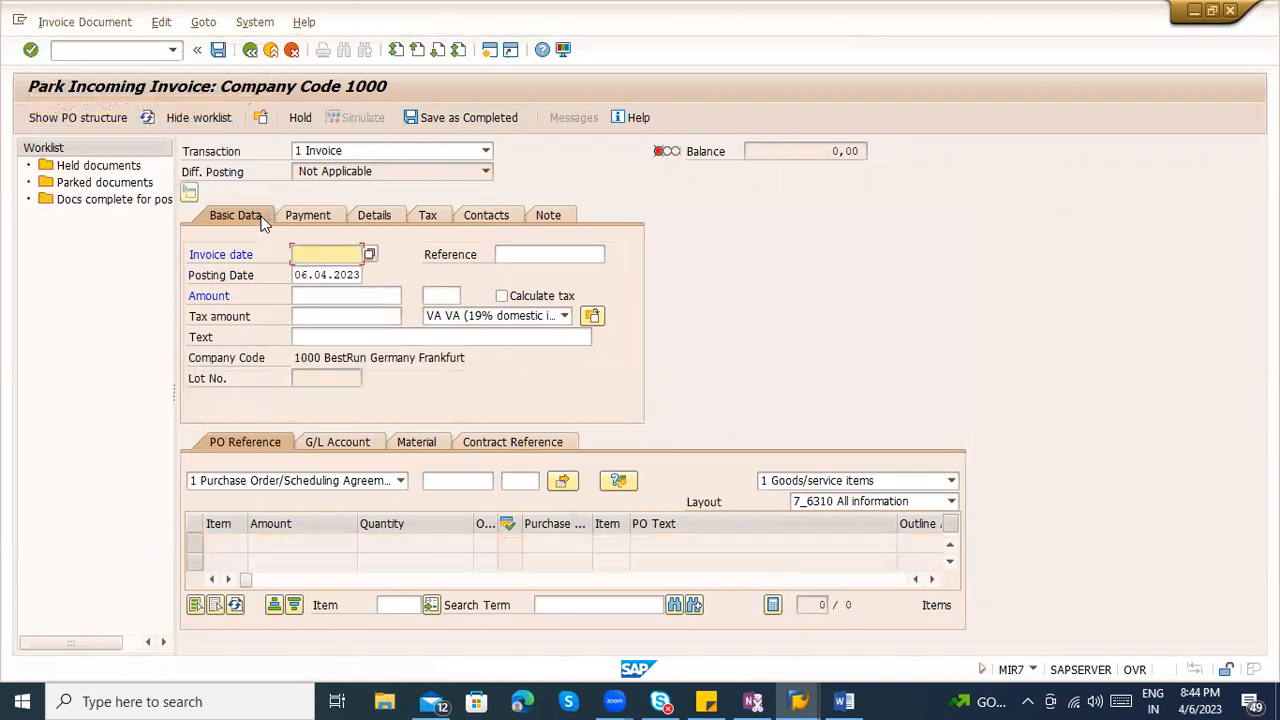
Reopen parked invoice 69000033 and review its dates, amount, item amount and purchase order
left_click(85, 22)
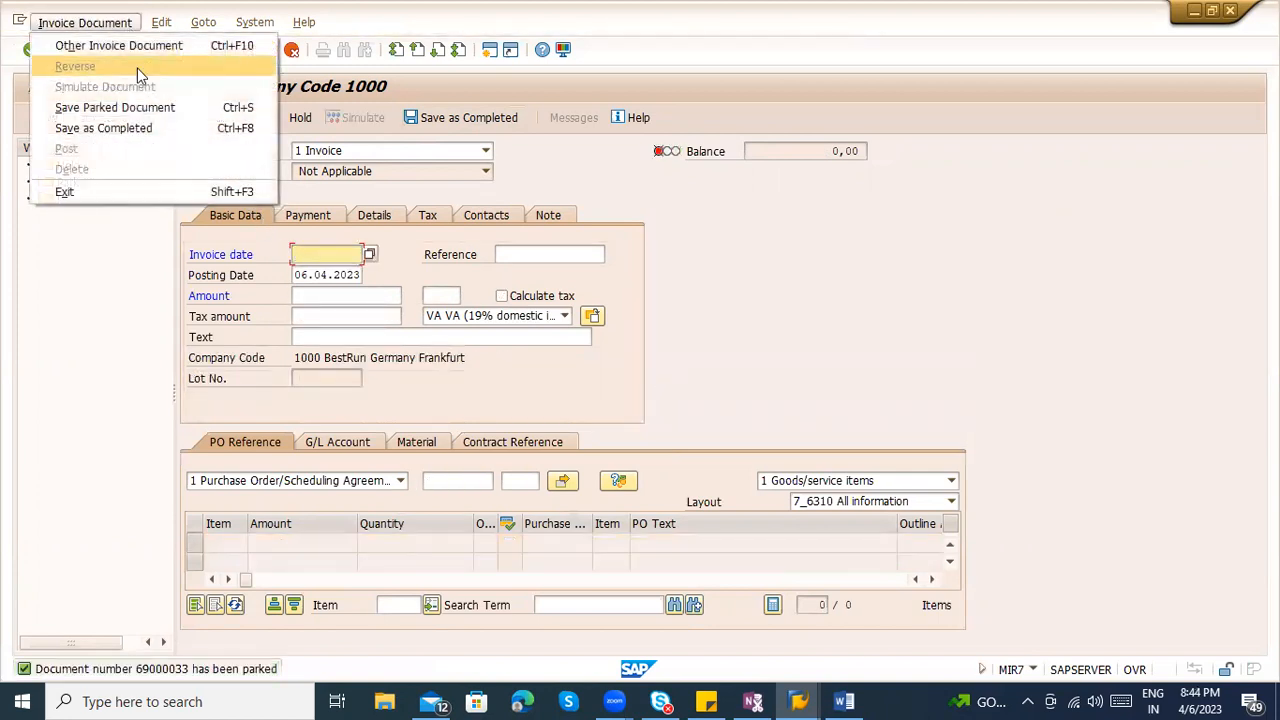
left_click(137, 46)
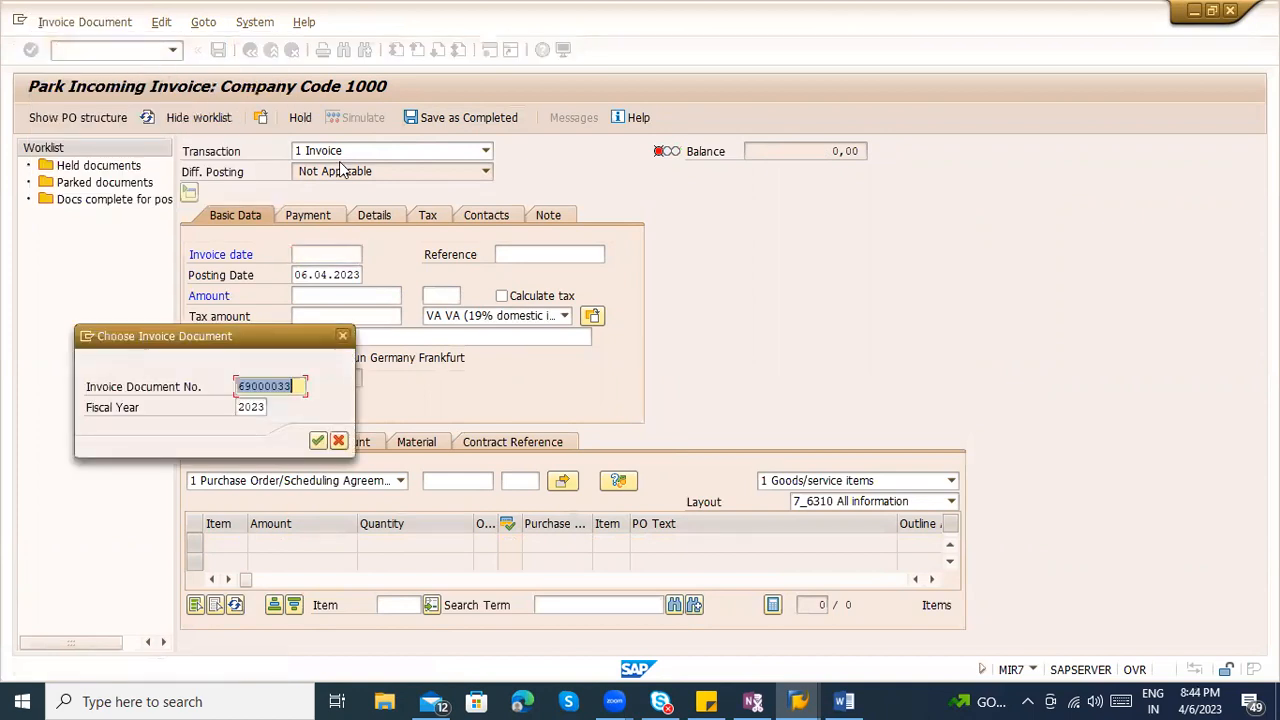
key("Return")
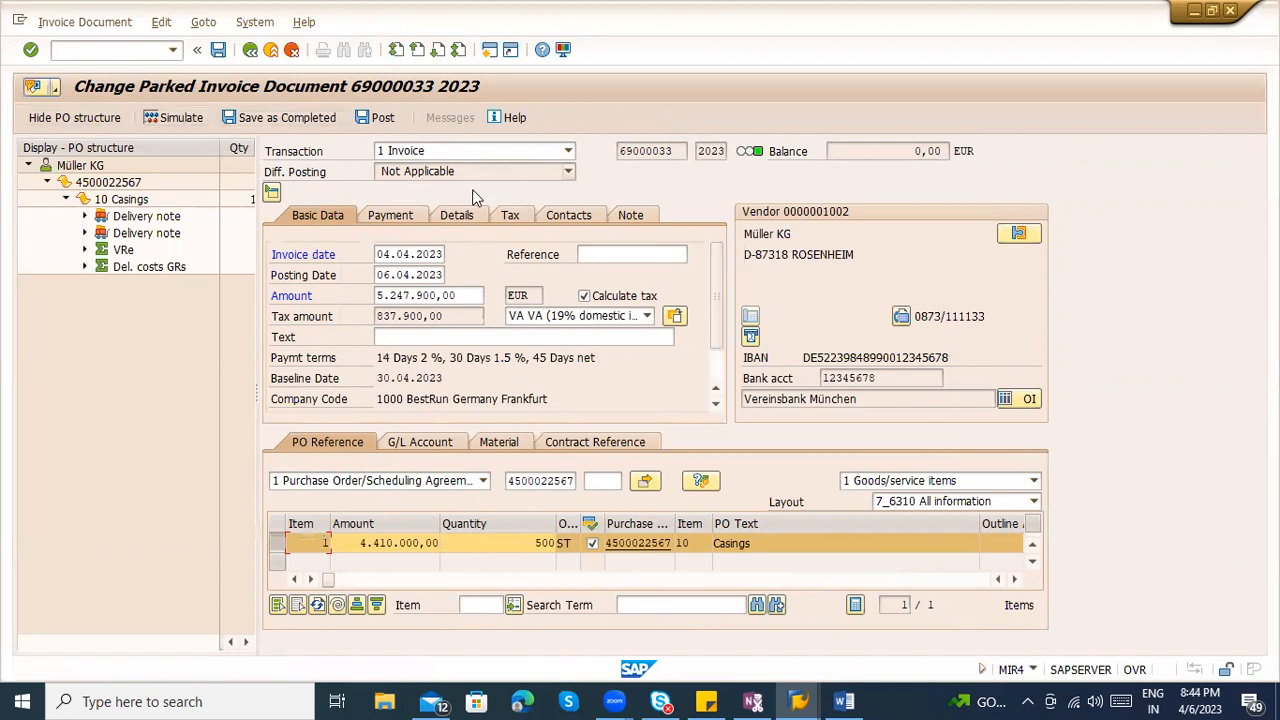
left_click_drag(679, 151, 613, 149)
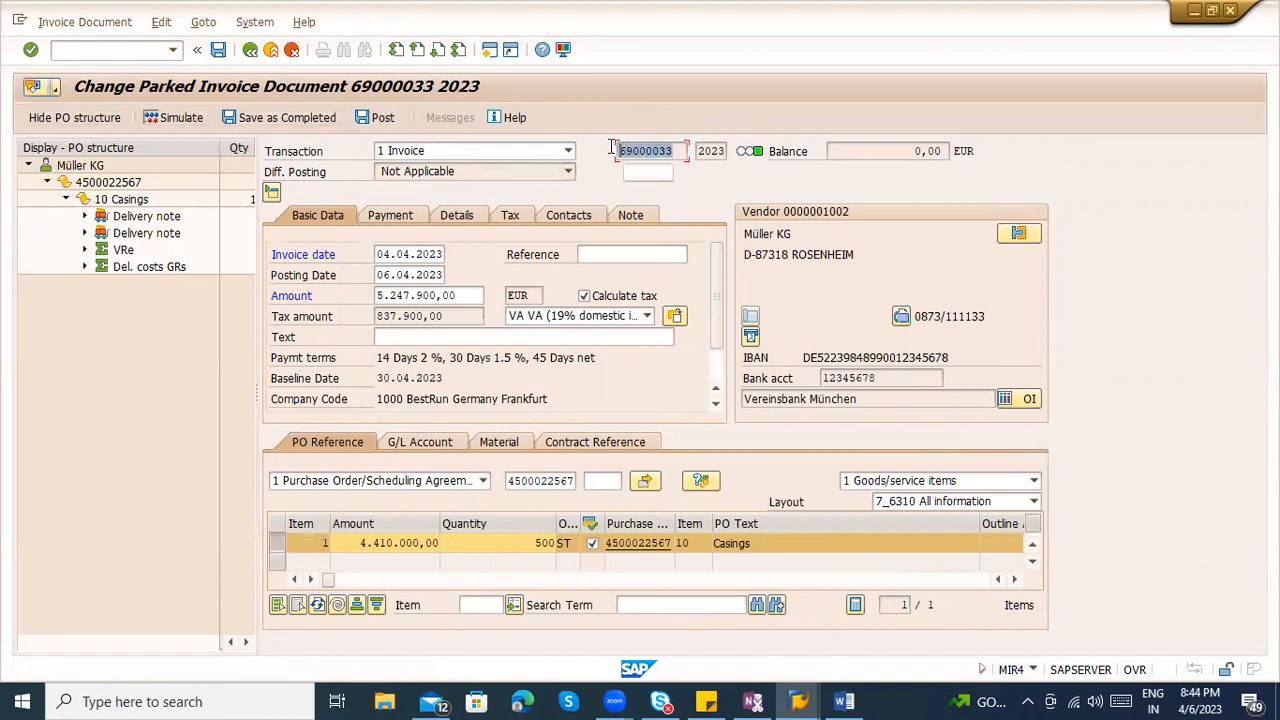
key("ctrl+c")
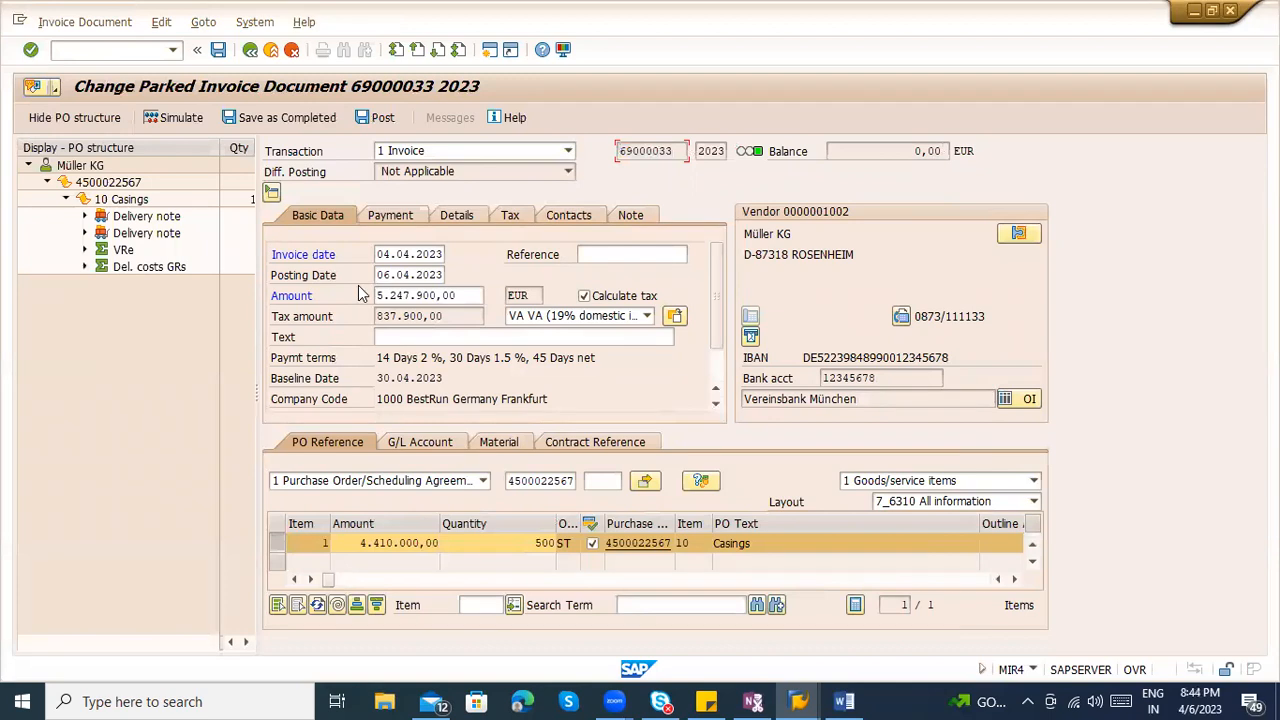
left_click(80, 24)
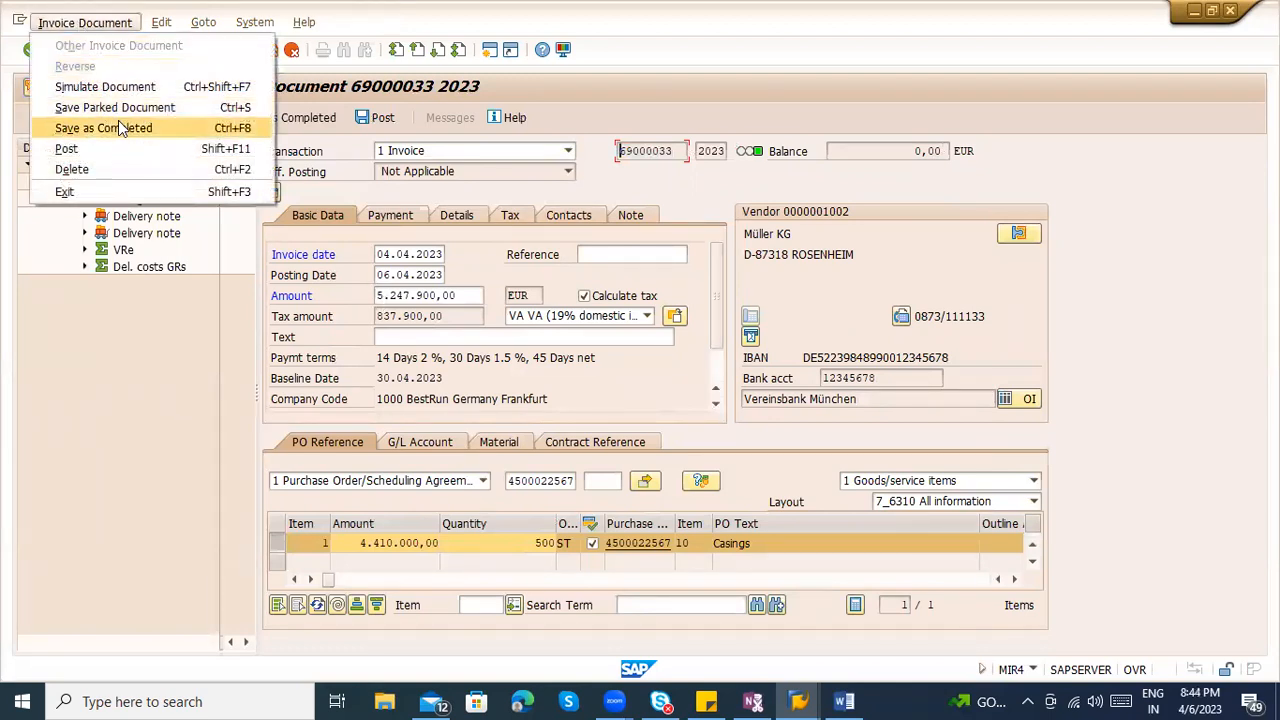
left_click(410, 298)
left_click(404, 276)
left_click(410, 296)
left_click(392, 543)
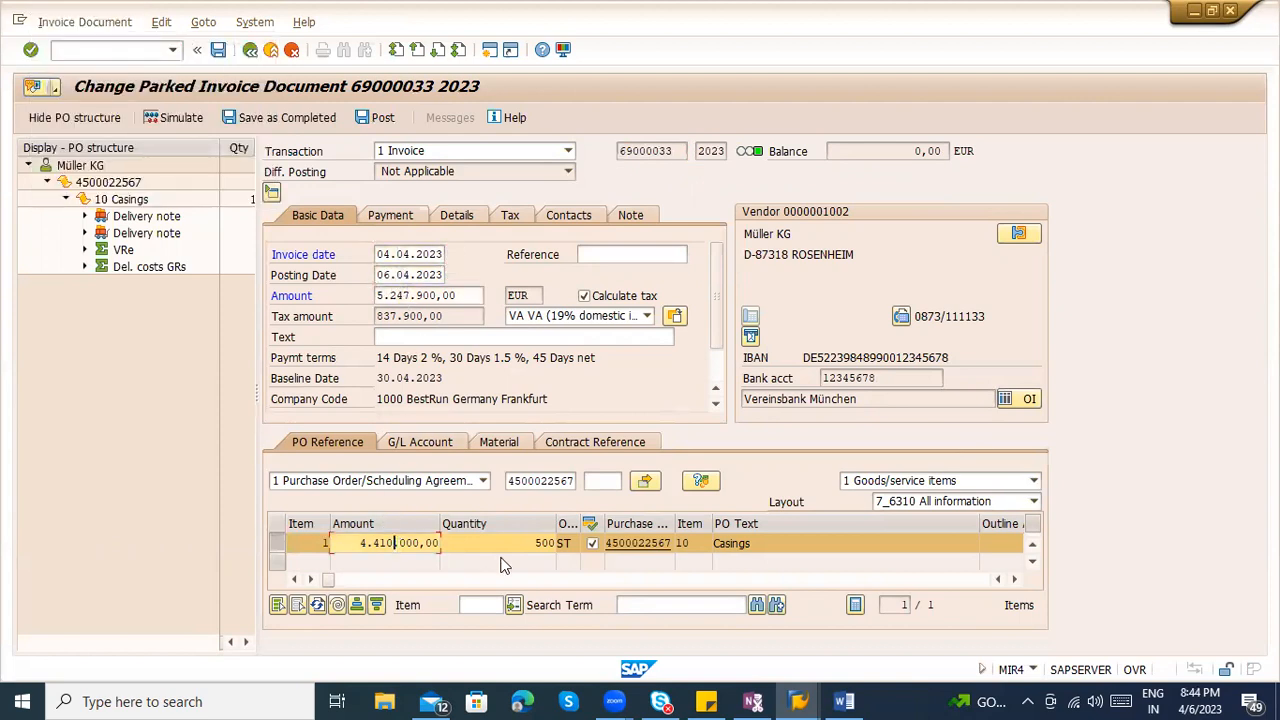
left_click(566, 481)
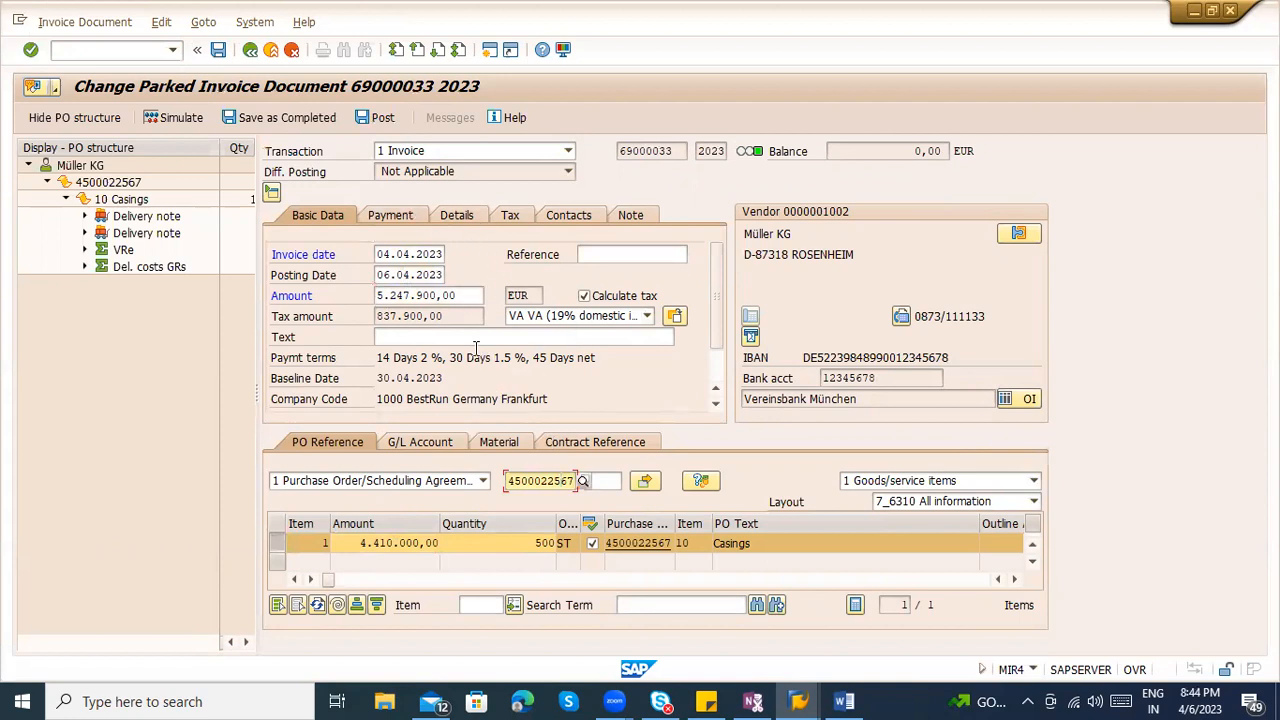
Add the text 'Document verified', save the parked invoice as completed, and exit to the main menu
left_click(418, 337)
type("Document verified")
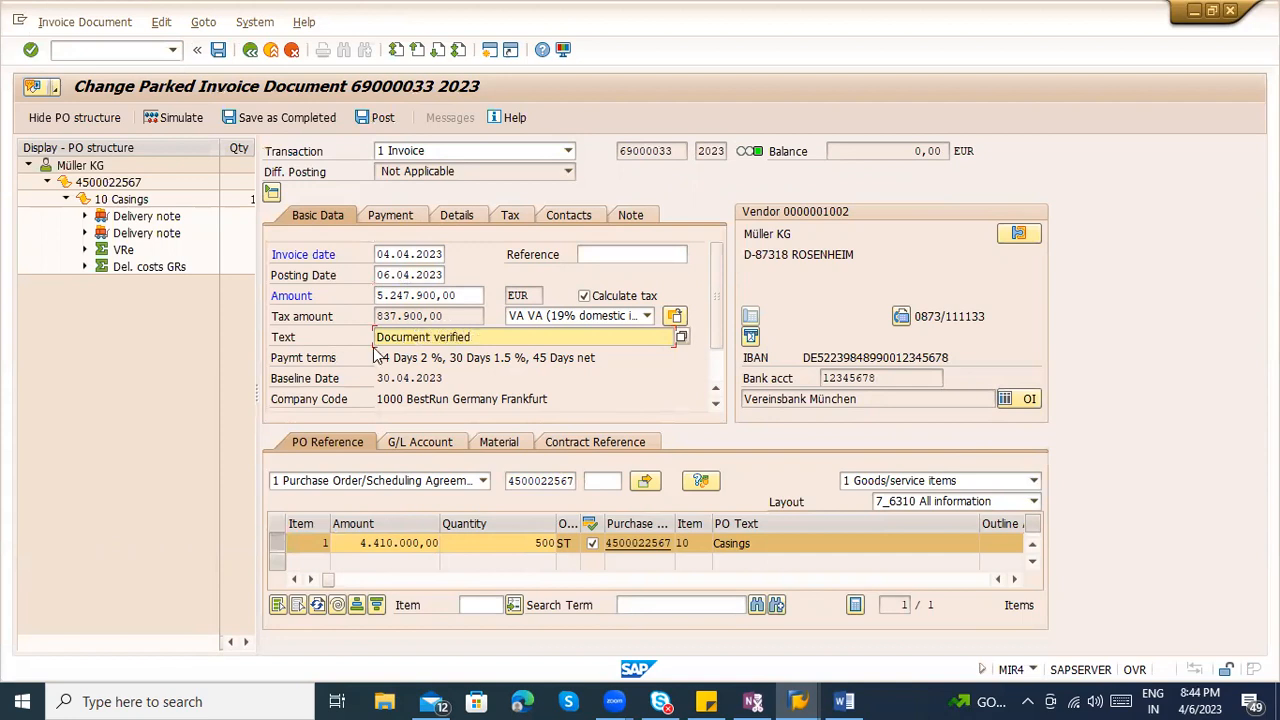
left_click(280, 119)
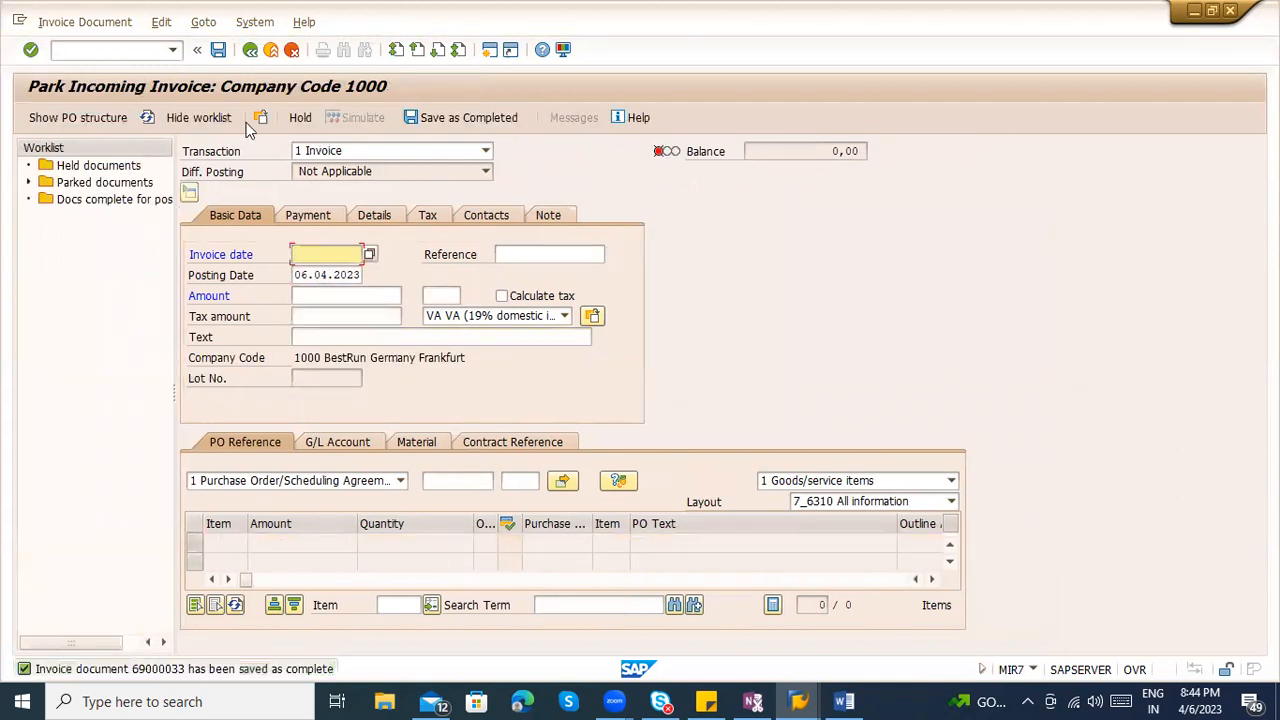
left_click(88, 22)
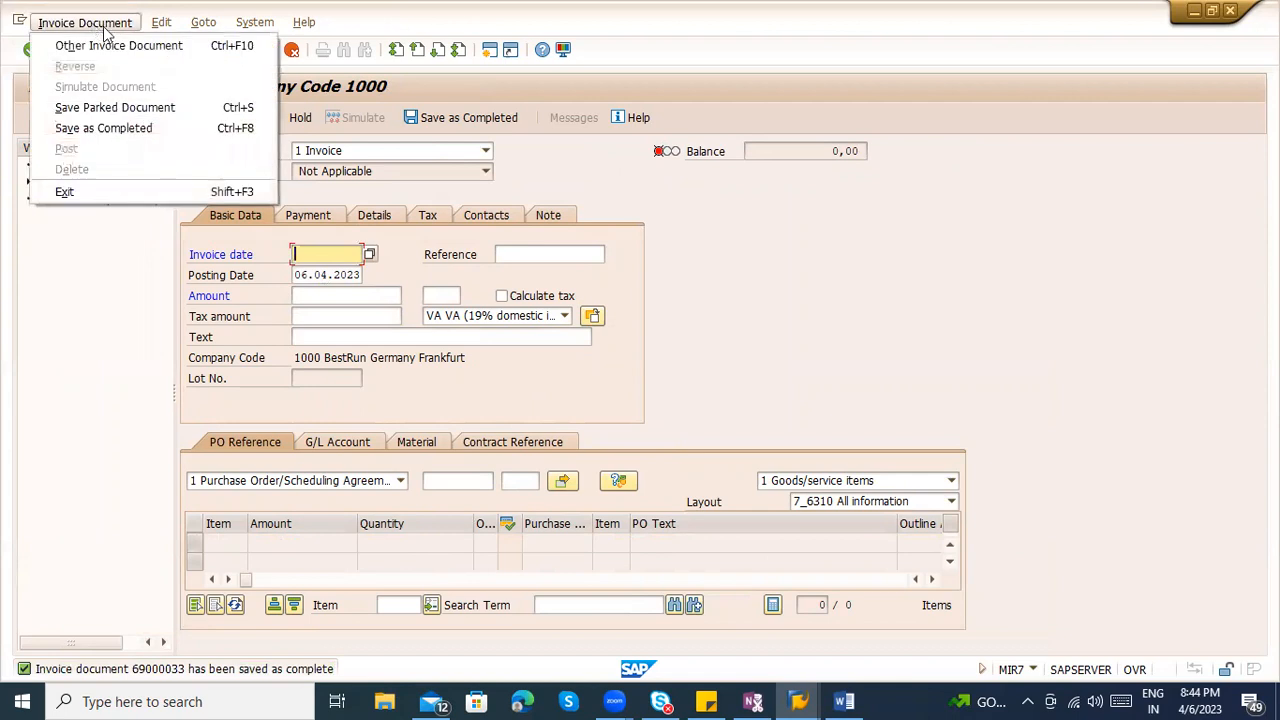
left_click(684, 218)
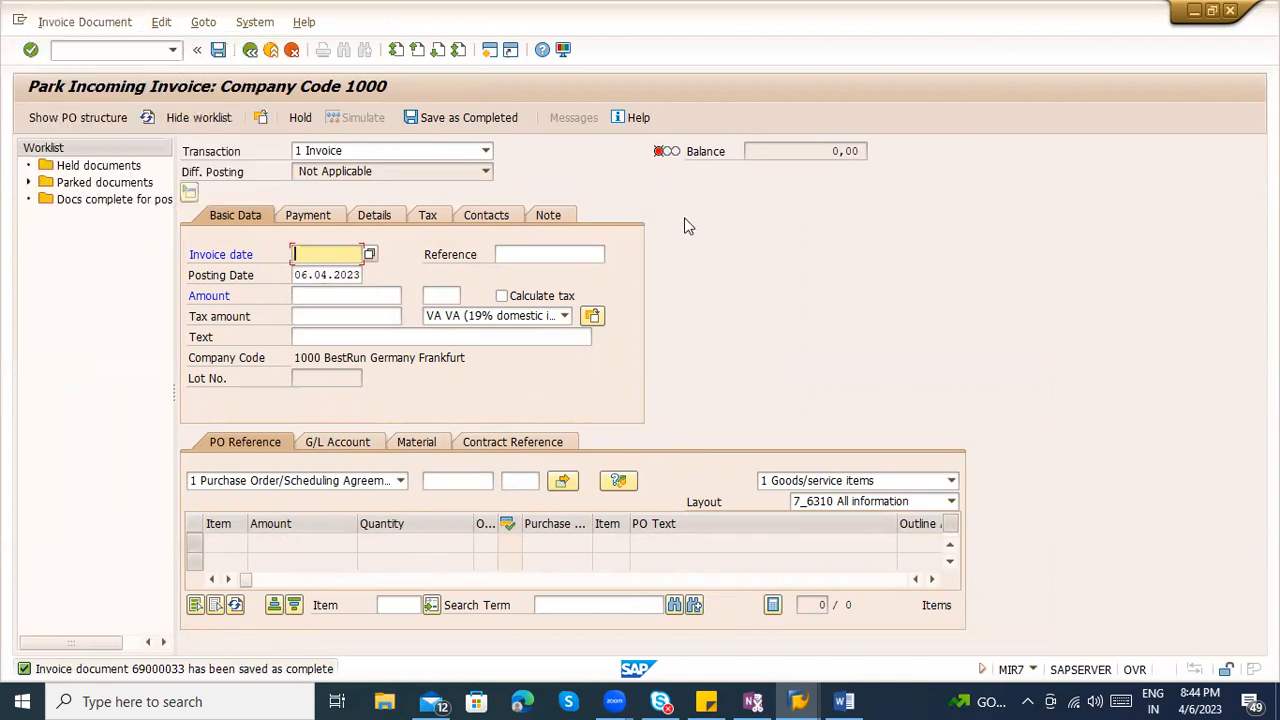
left_click(271, 52)
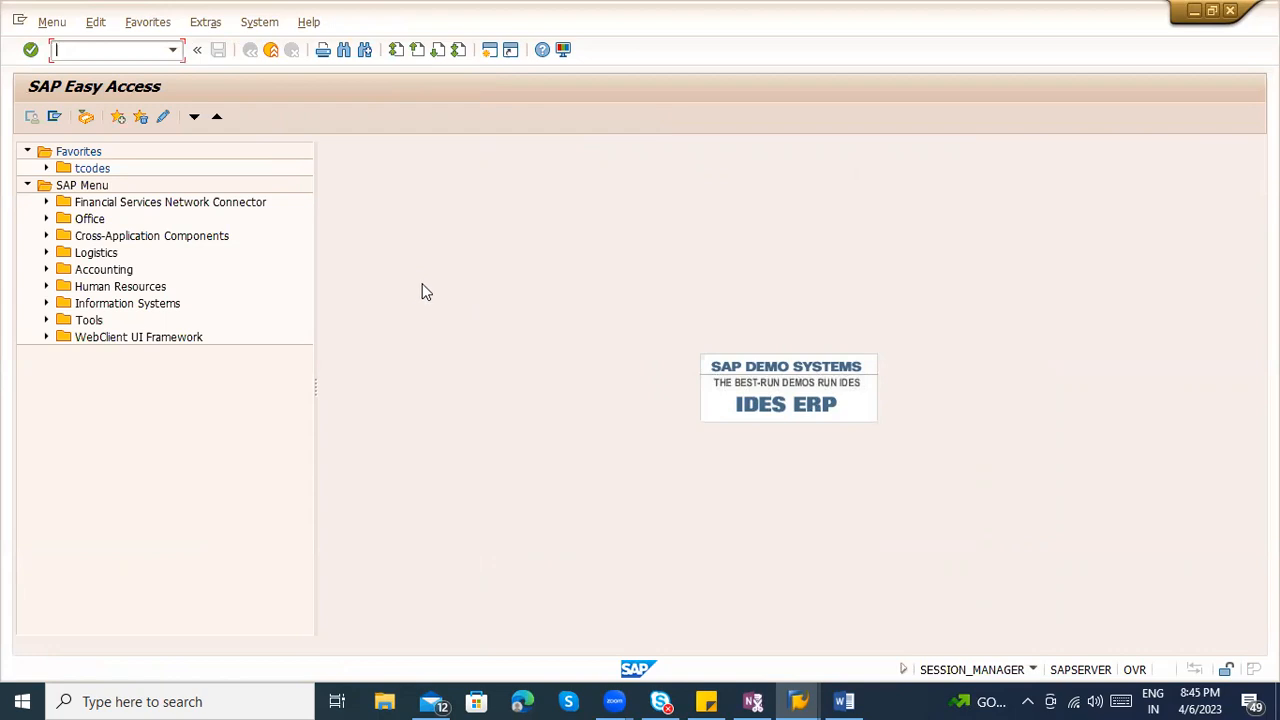
Below HOLD -----, type the lines Subordinate, Superior, FI Manager and CFO
left_click(844, 701)
scroll(607, 547, "down", 1)
key("Return")
type("Su")
key("BackSpace")
type("ubordinate")
key("Return")
type("Superior")
key("Return")
type("FI Manager")
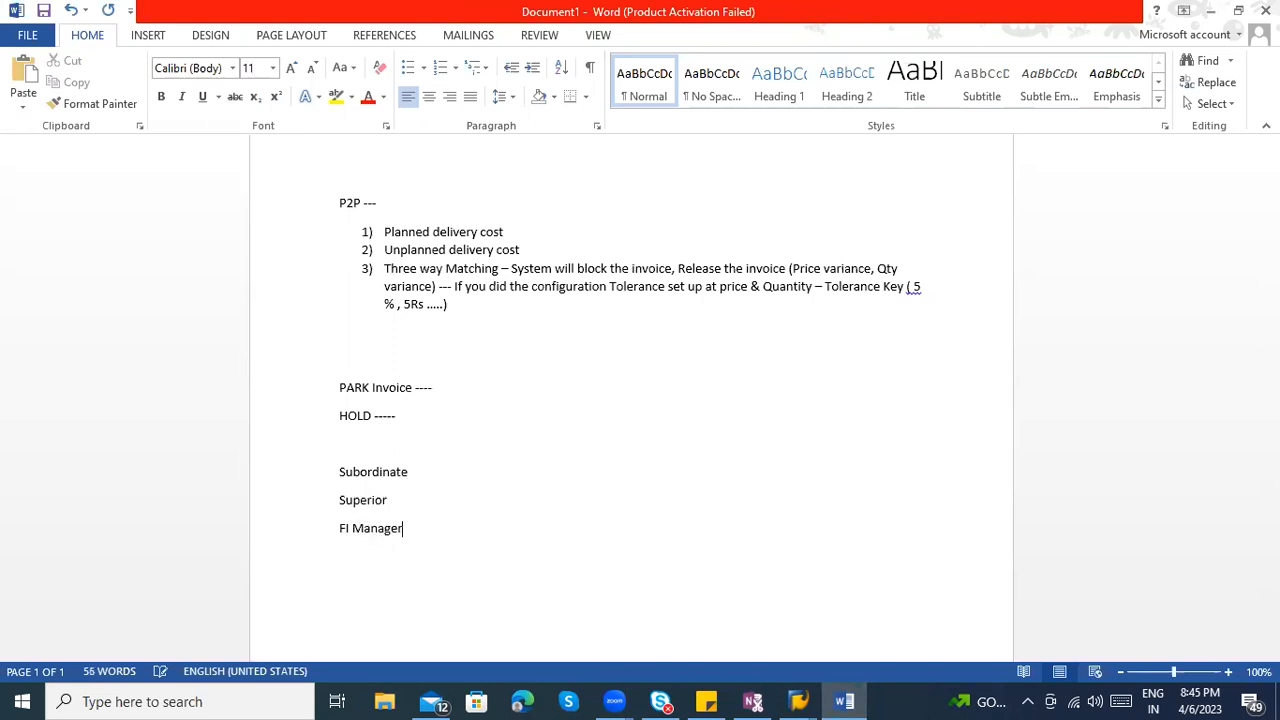
key("Return")
type("CFO")
Append '- Invoice park' after Subordinate and accept the 'invoice Park' correction
scroll(486, 463, "down", 3)
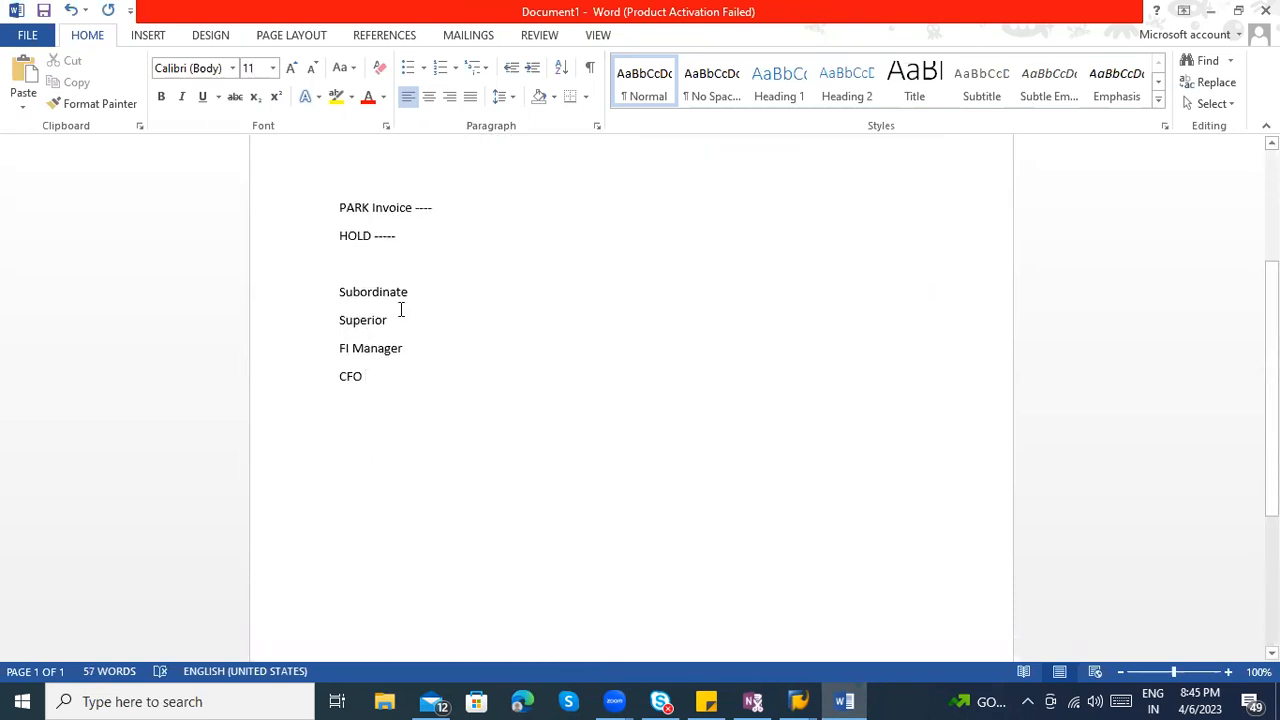
left_click_drag(414, 292, 440, 294)
left_click(448, 287)
type("- ")
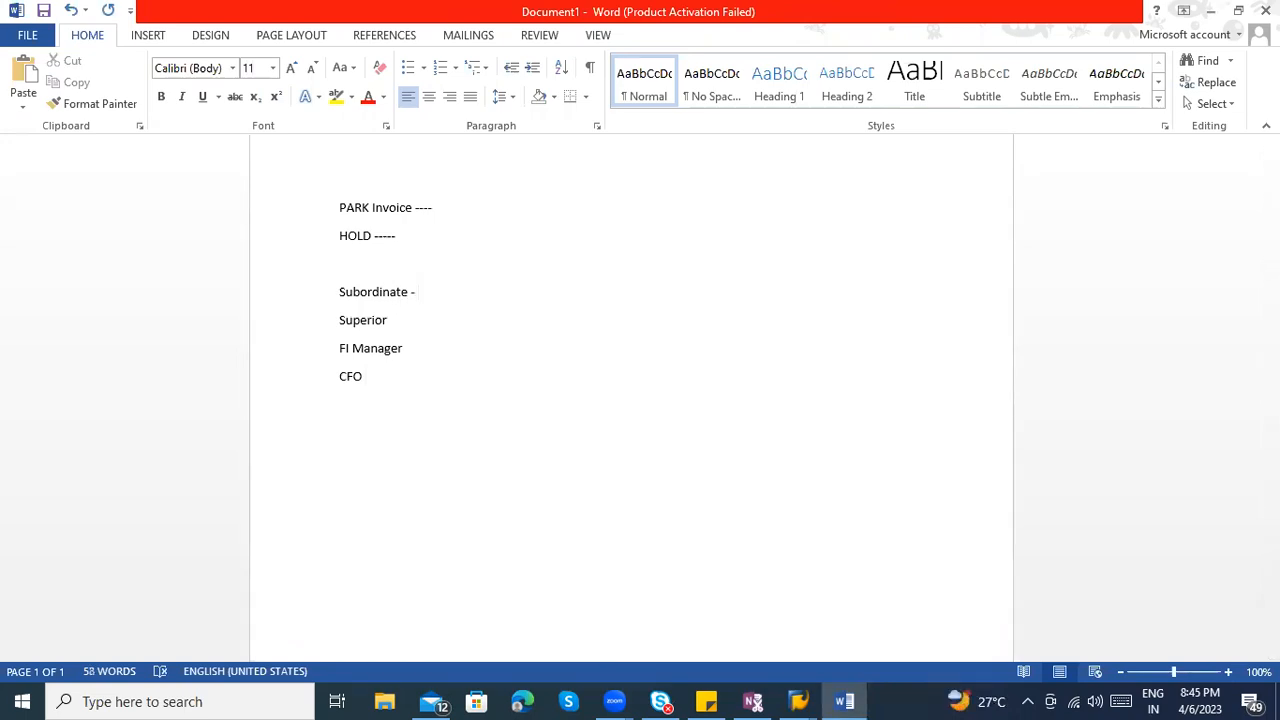
type("Invoice park")
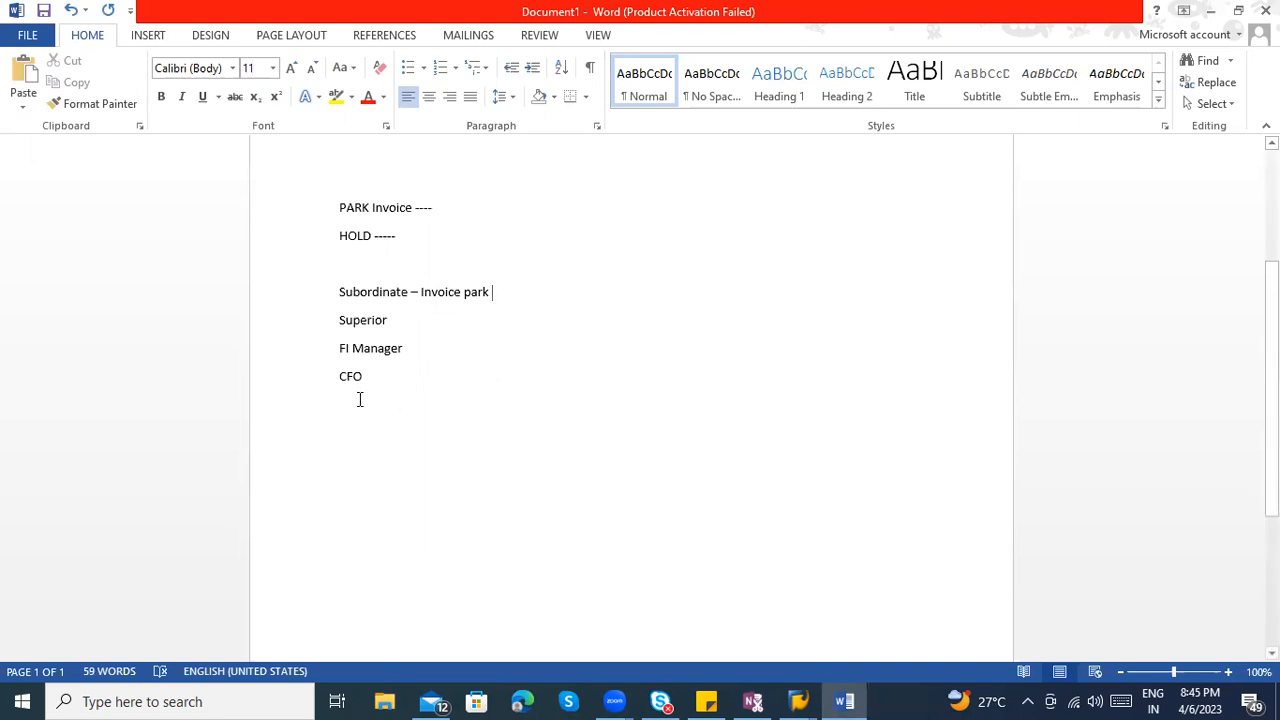
left_click(408, 320)
right_click(446, 293)
left_click(524, 314)
left_click_drag(372, 378, 343, 294)
Replace the hierarchy lines with '100 Vendors - 100 Invoices', drop the CFO line, and start 'Subordinate ---'
key("BackSpace")
type("100 ")
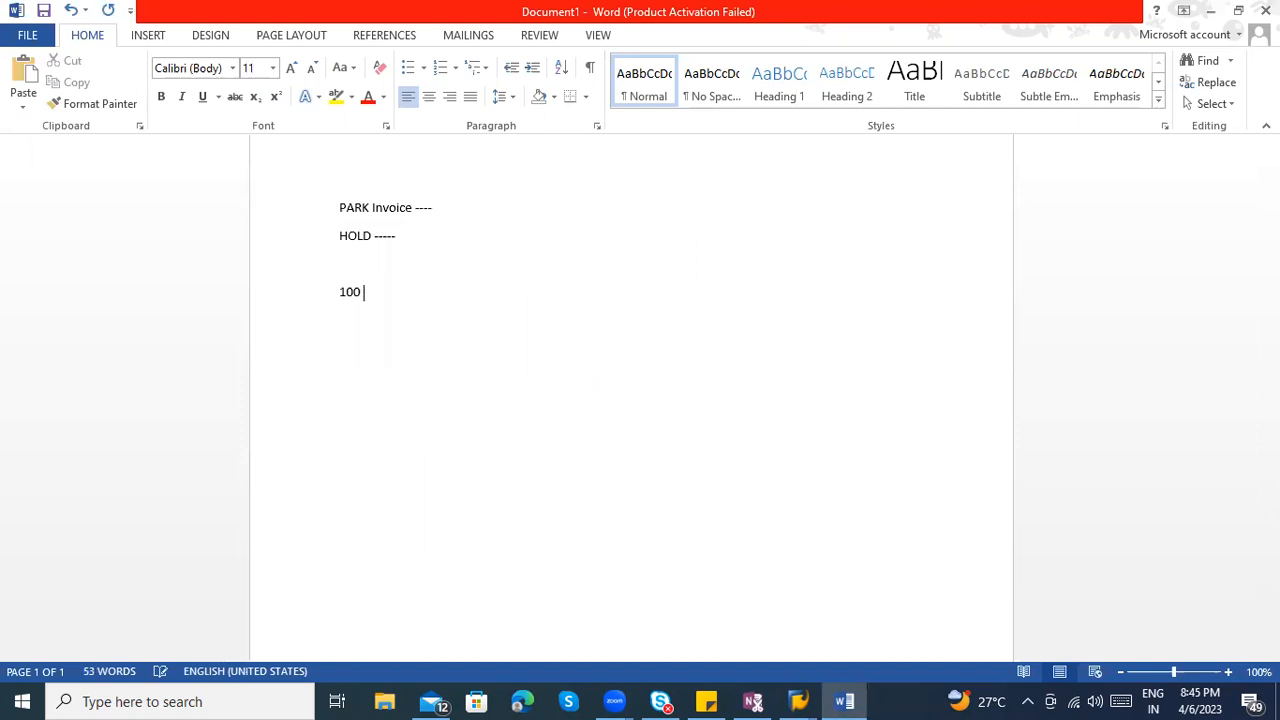
type("Vendors - 100 Invoices")
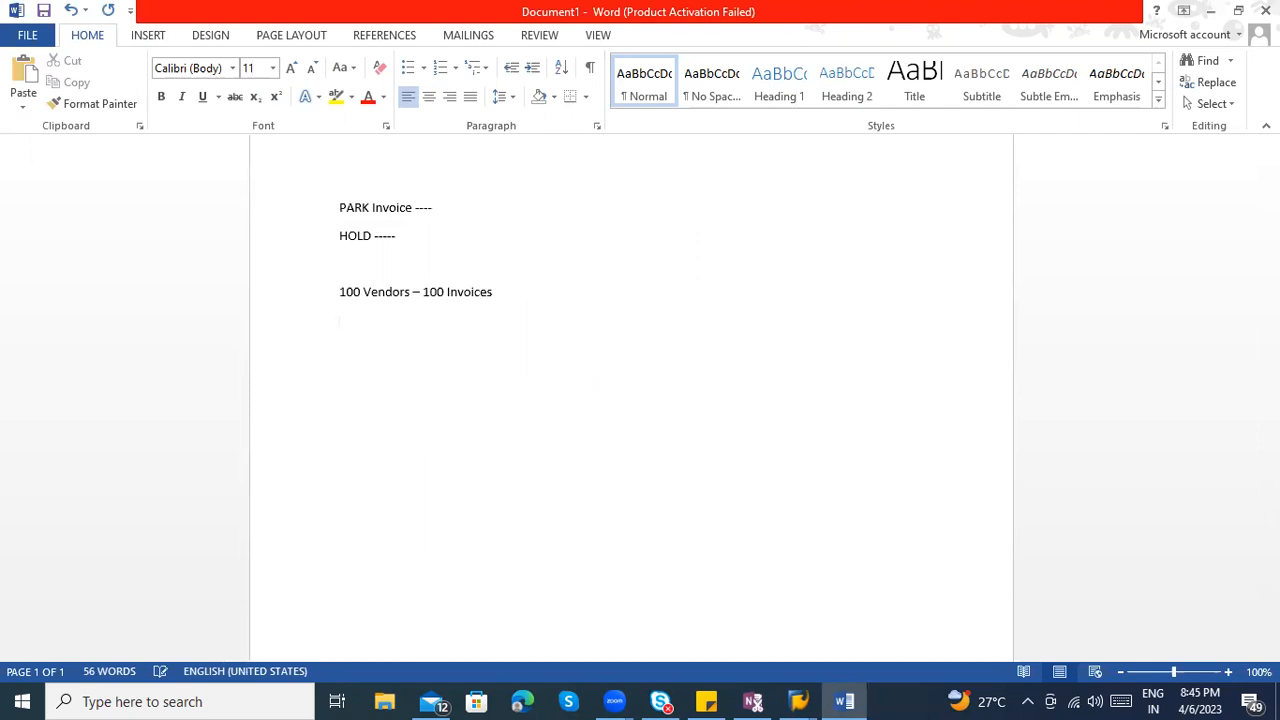
type(" CFO ")
type("---> ")
type("enter")
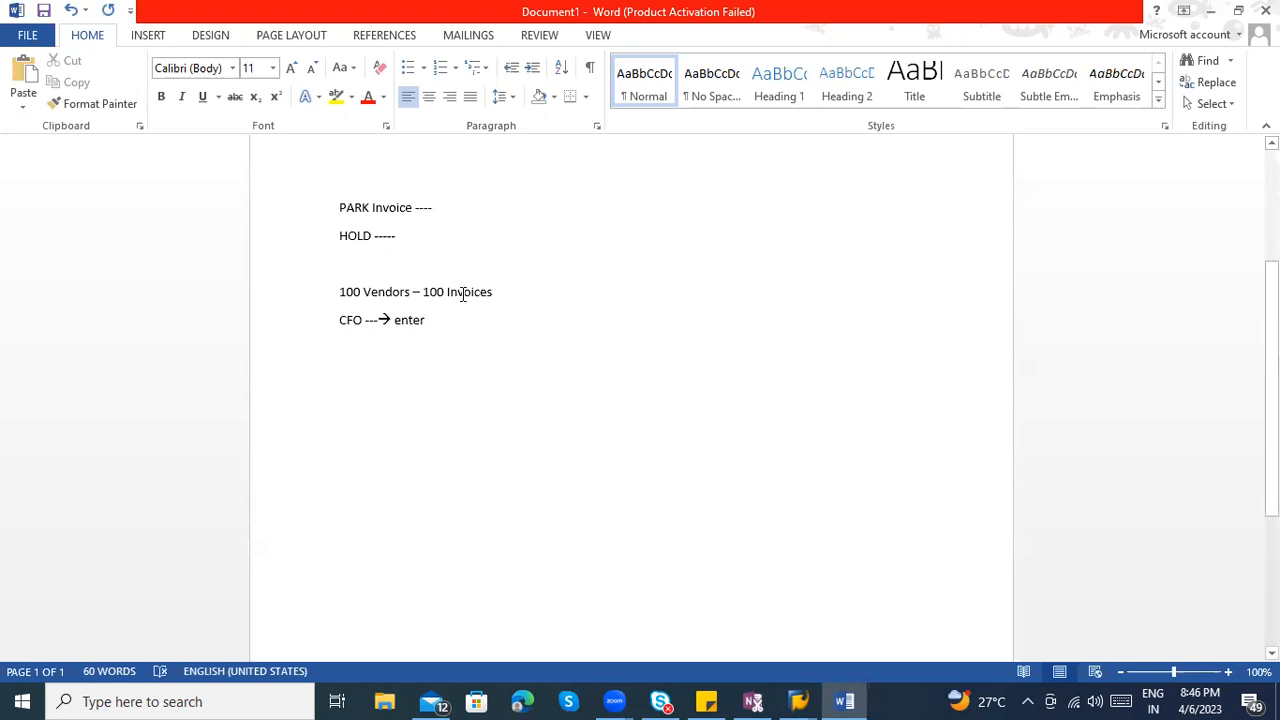
left_click_drag(432, 321, 348, 330)
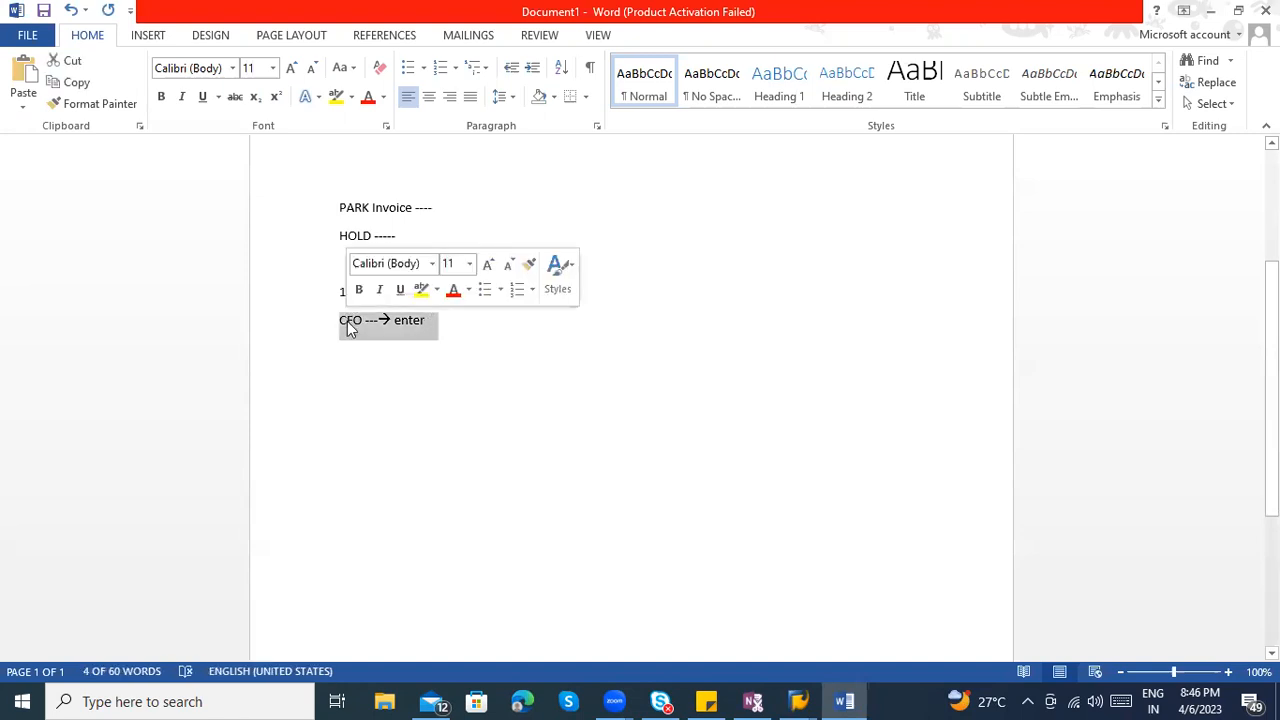
key("Delete")
type("S")
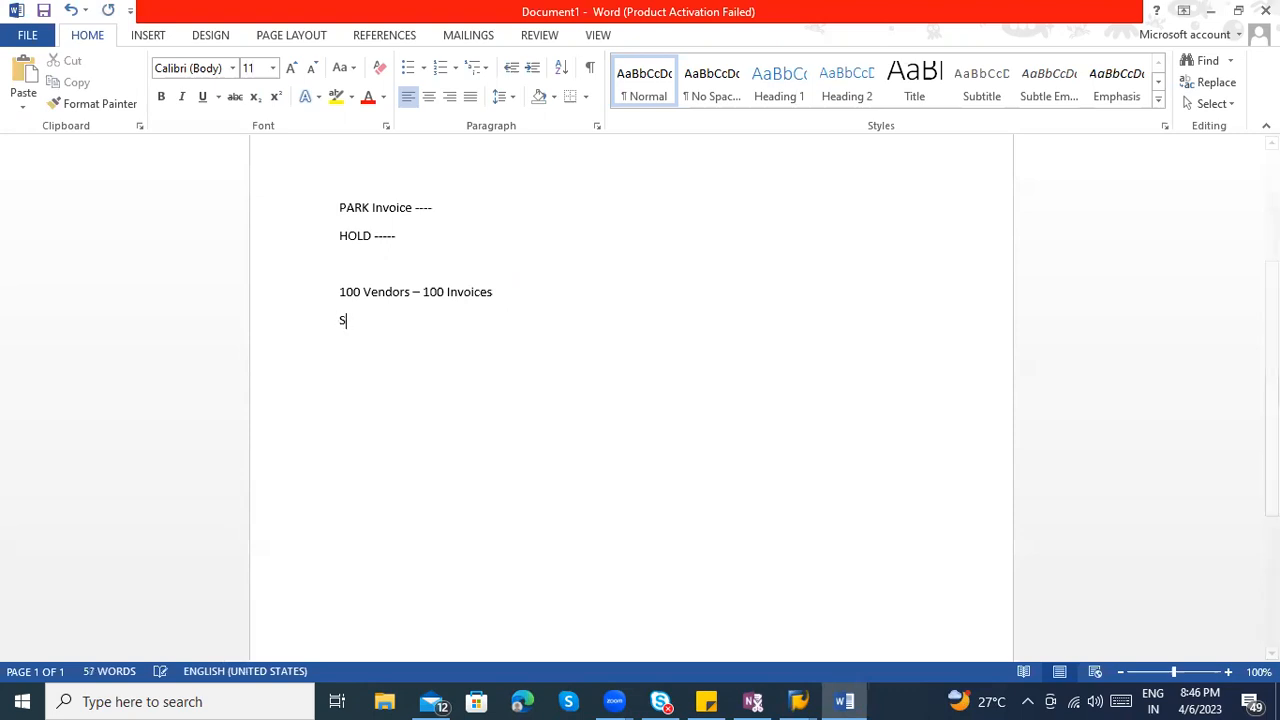
type("ubordinate")
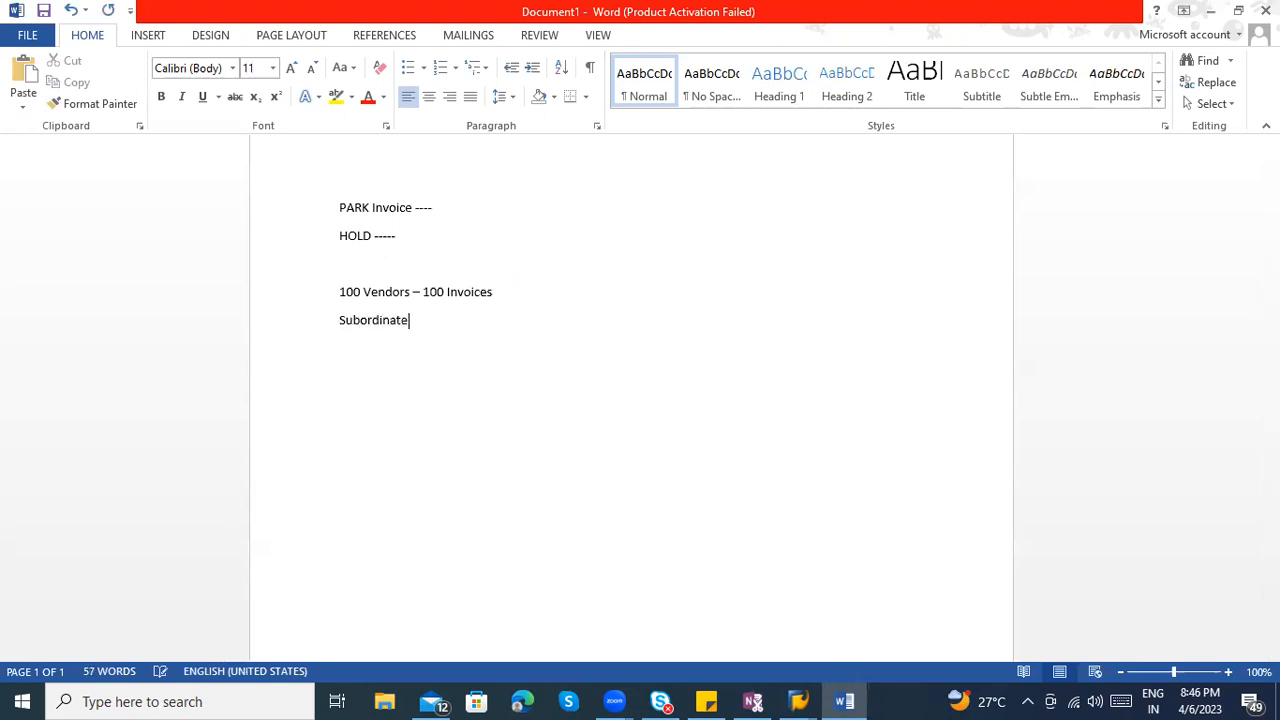
type(" ---")
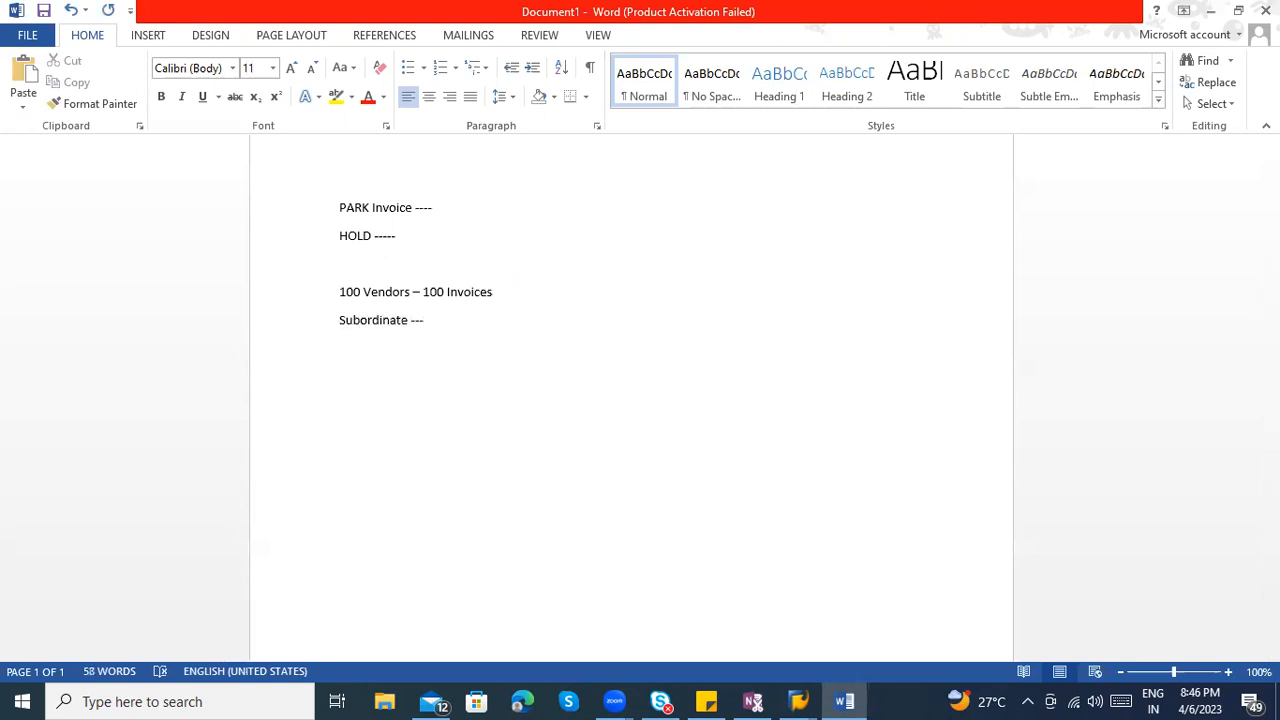
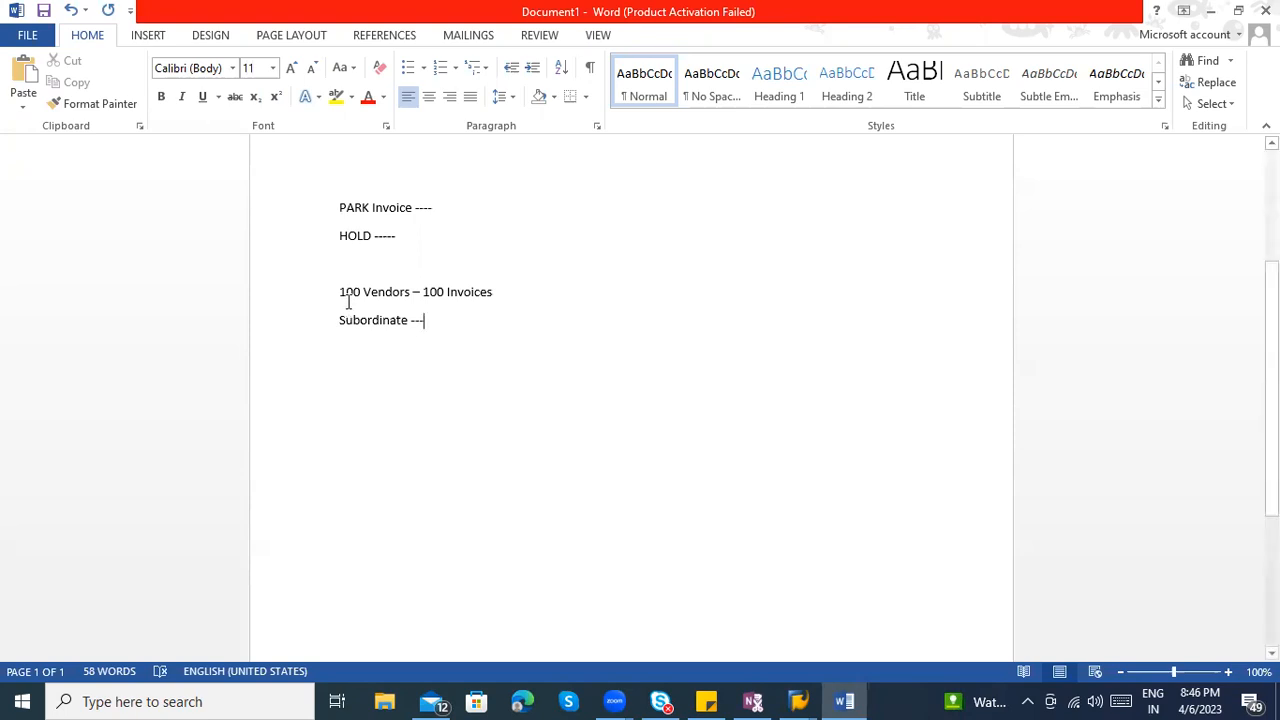
In SAP, start MIRO for company code 1000, then return to the Word notes
key("alt+Tab")
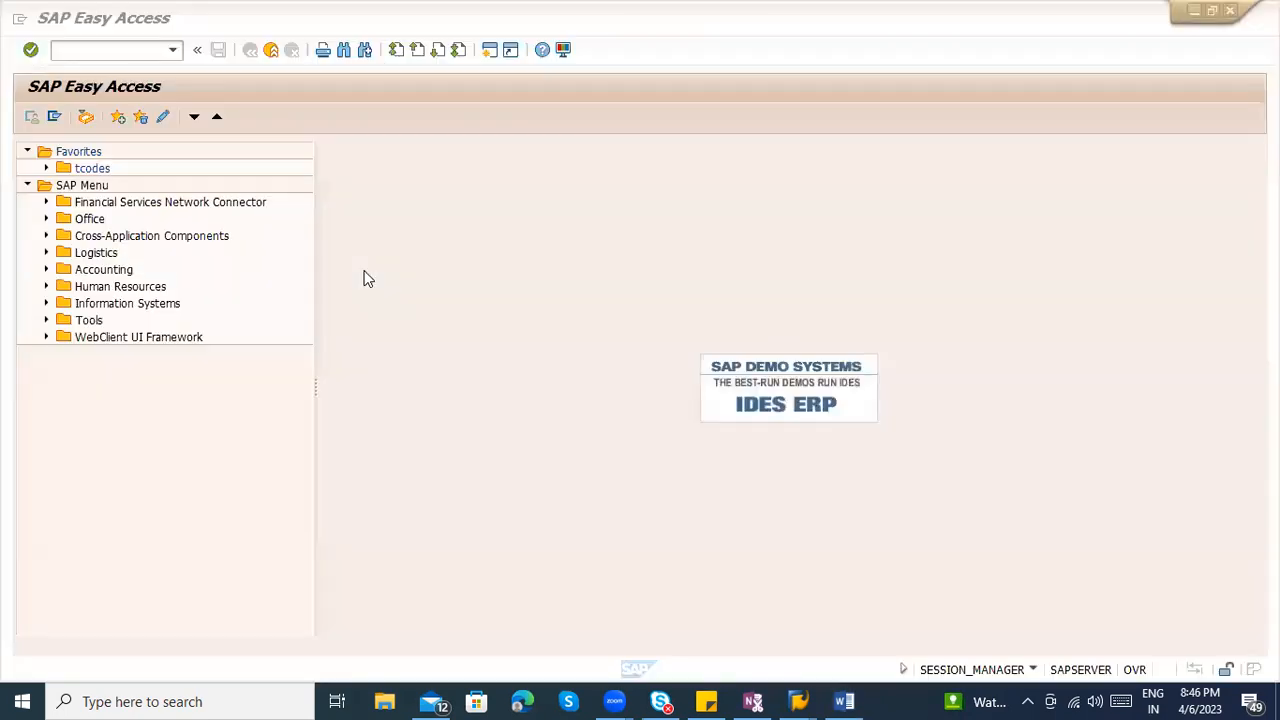
type("miro")
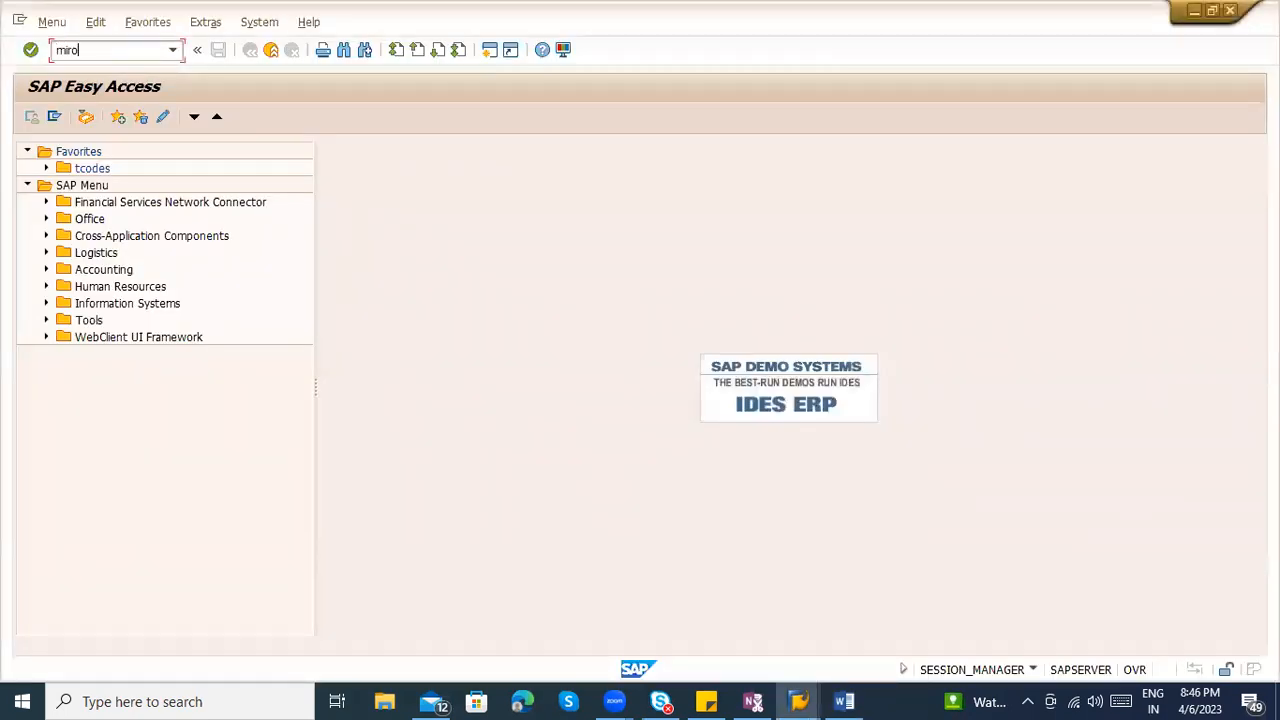
key("Return")
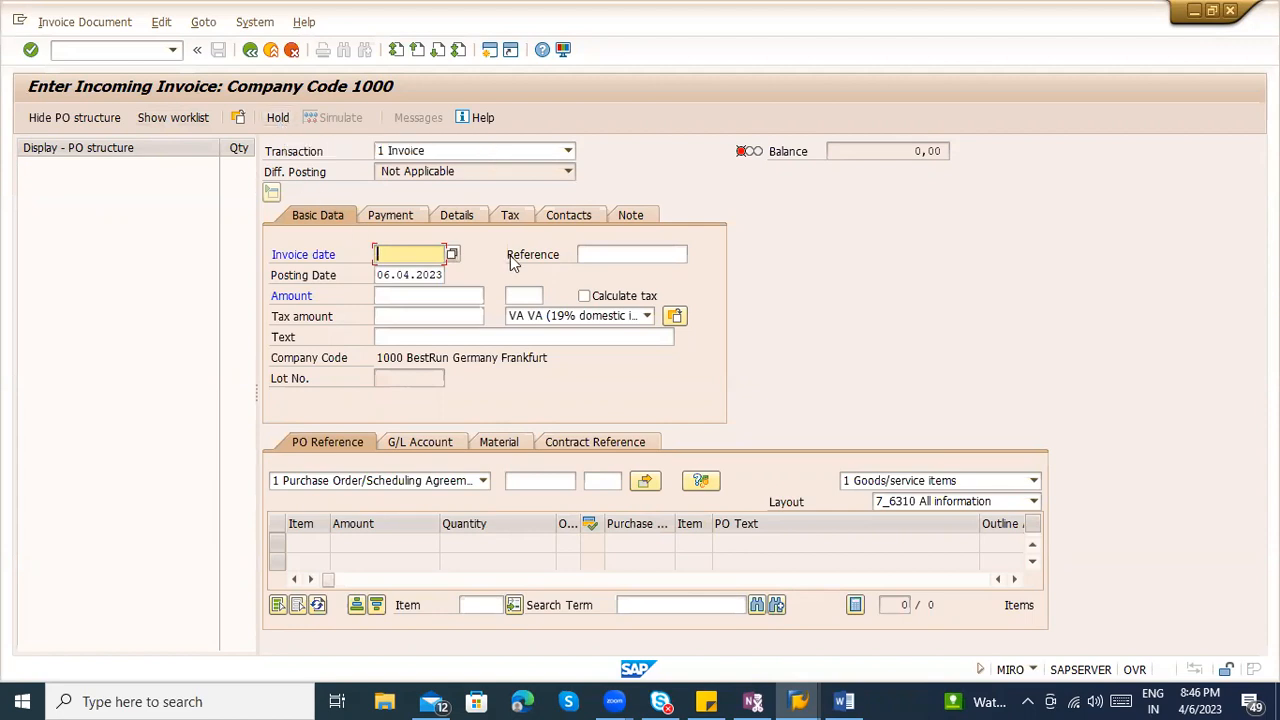
key("alt+Tab")
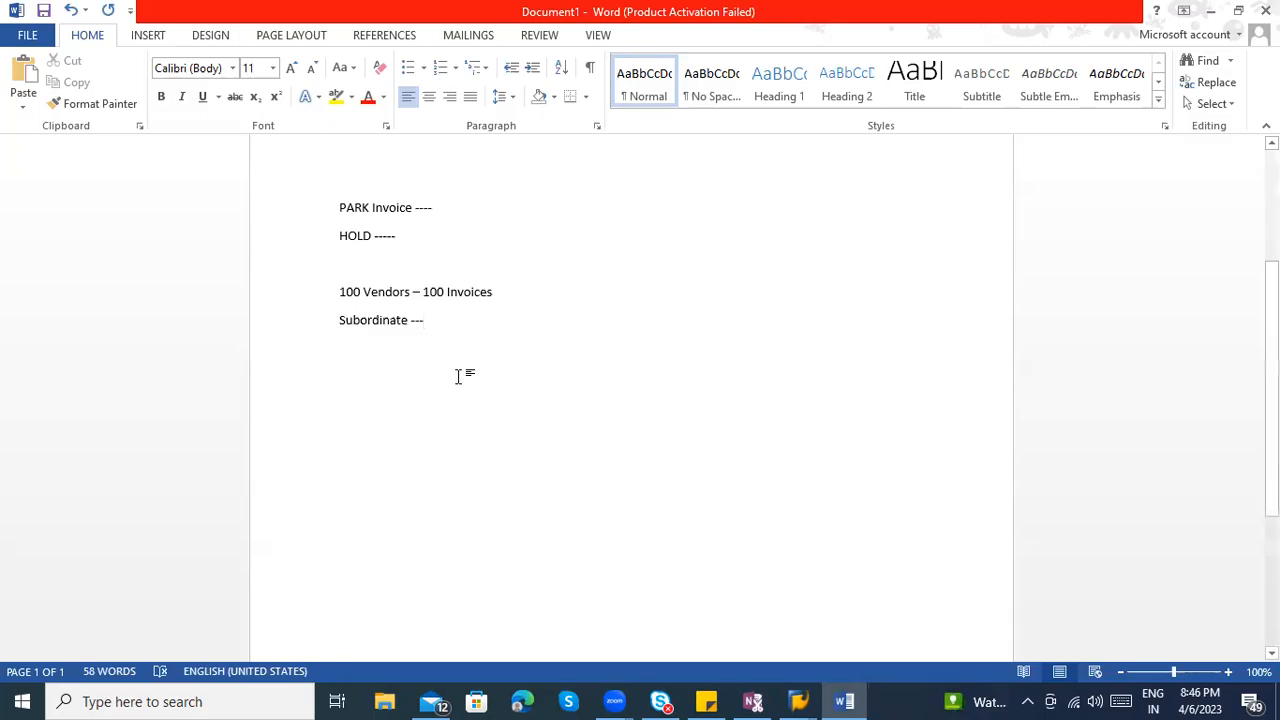
Add the headings 'PARK ------' and 'HOLD ----' on new lines below Subordinate ---
key("Return")
key("Return")
type("PAR")
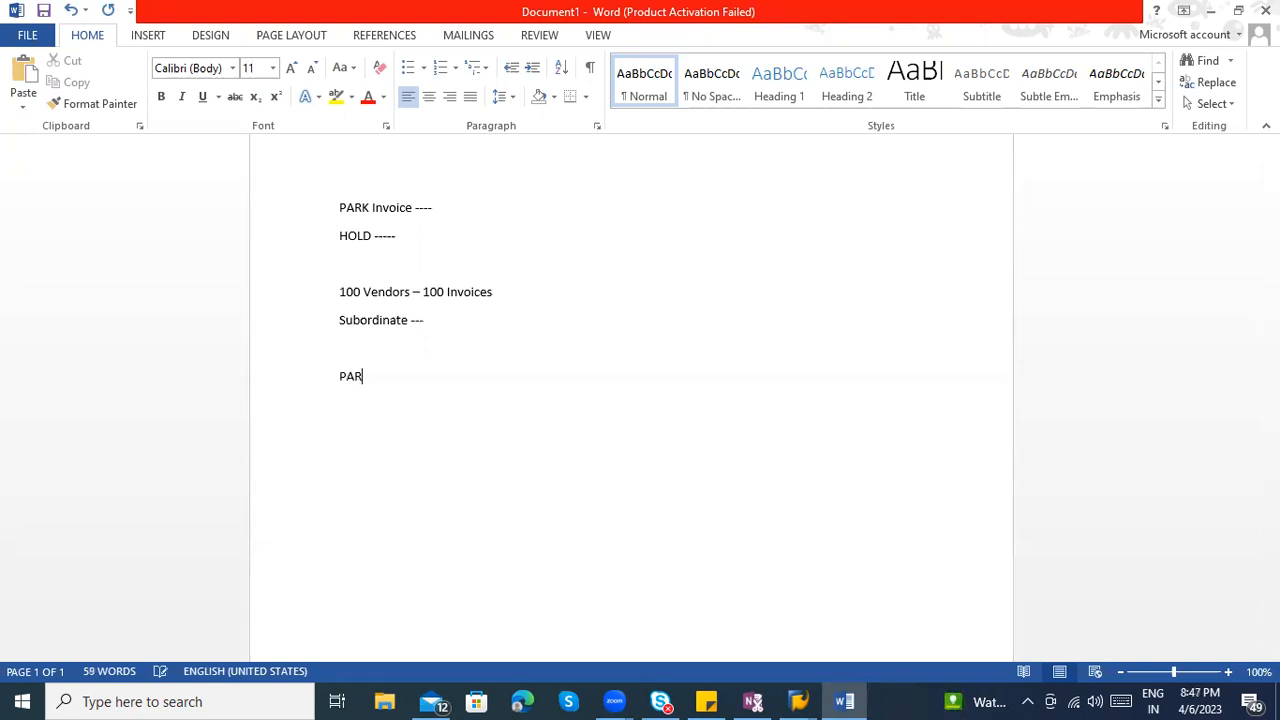
type("K ------")
key("Return")
type("HOLD ----")
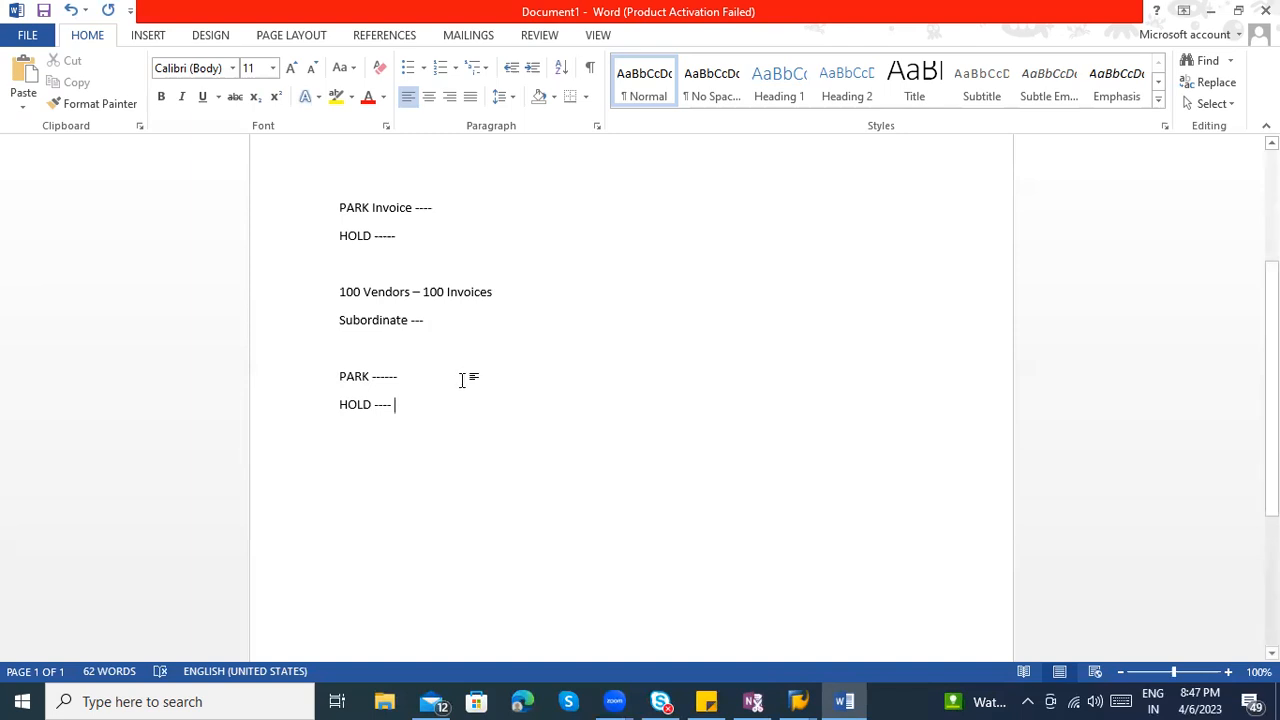
After PARK, note 'If we don't have any error - Park invoice, If we have the error we can't park'
scroll(473, 380, "down", 2)
scroll(473, 380, "down", 1)
left_click(408, 243)
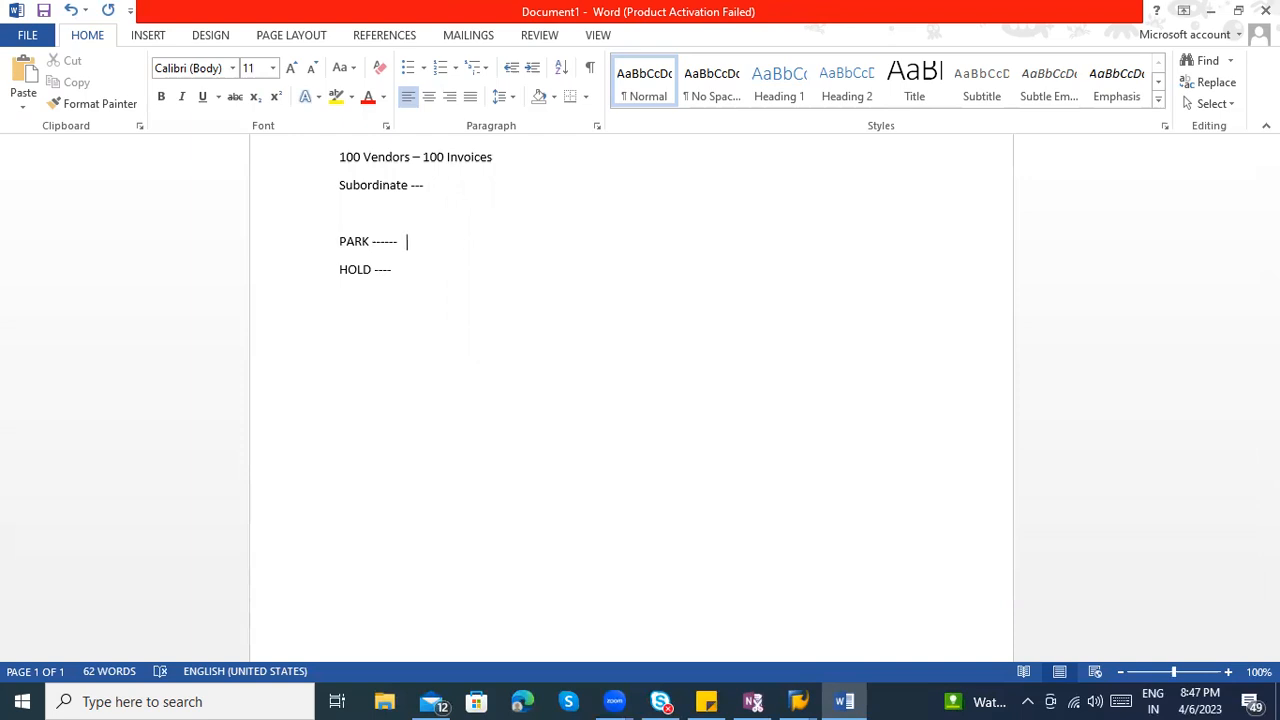
type("If we don't have any error")
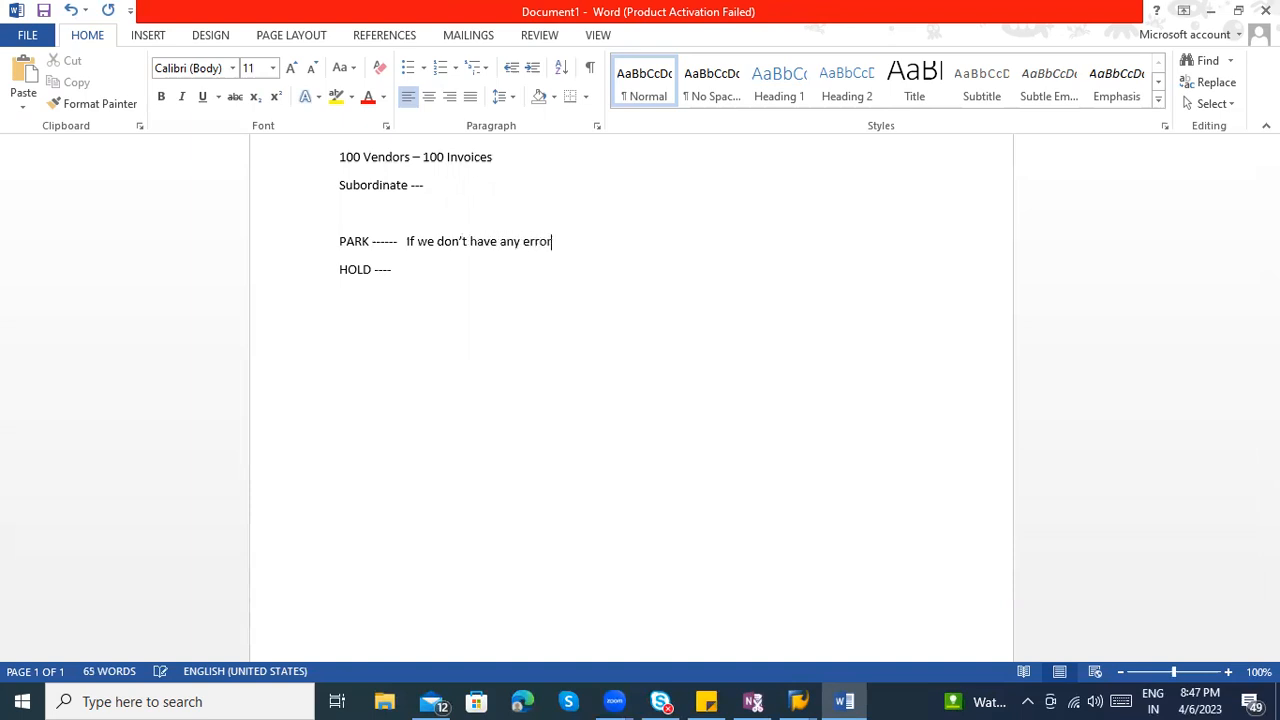
type(" - Park invoice")
left_click(657, 229)
left_click(660, 243)
type(", If we have the ")
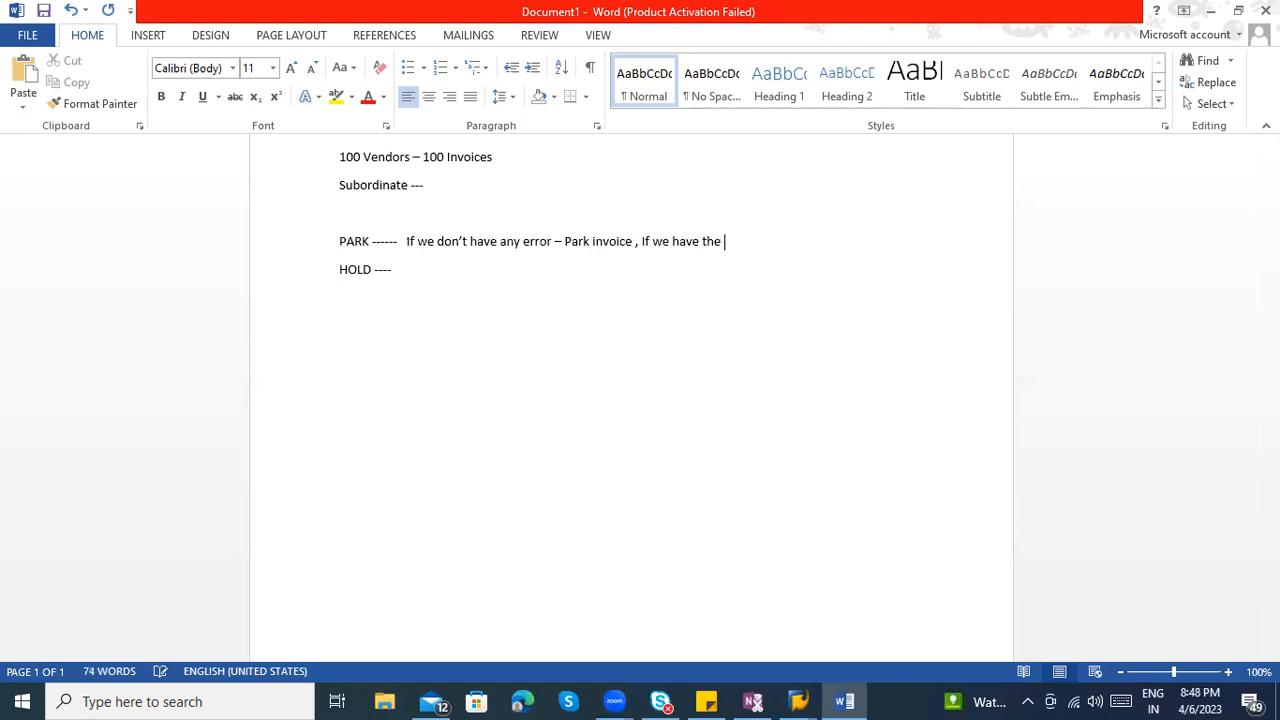
type("error")
type("we can't park")
After HOLD, write 'If we get the error - still hold the invoice' and select that line
left_click(441, 273)
type("If we get the error - still hold the invoice")
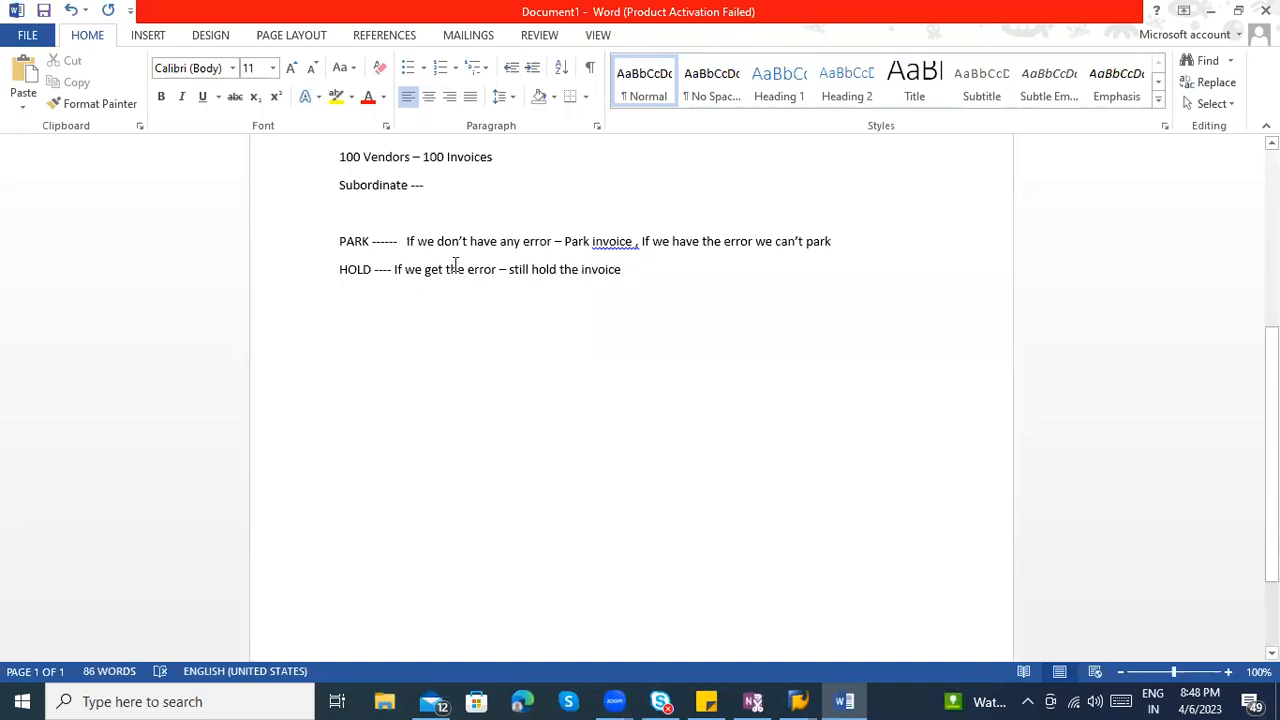
left_click_drag(447, 270, 498, 271)
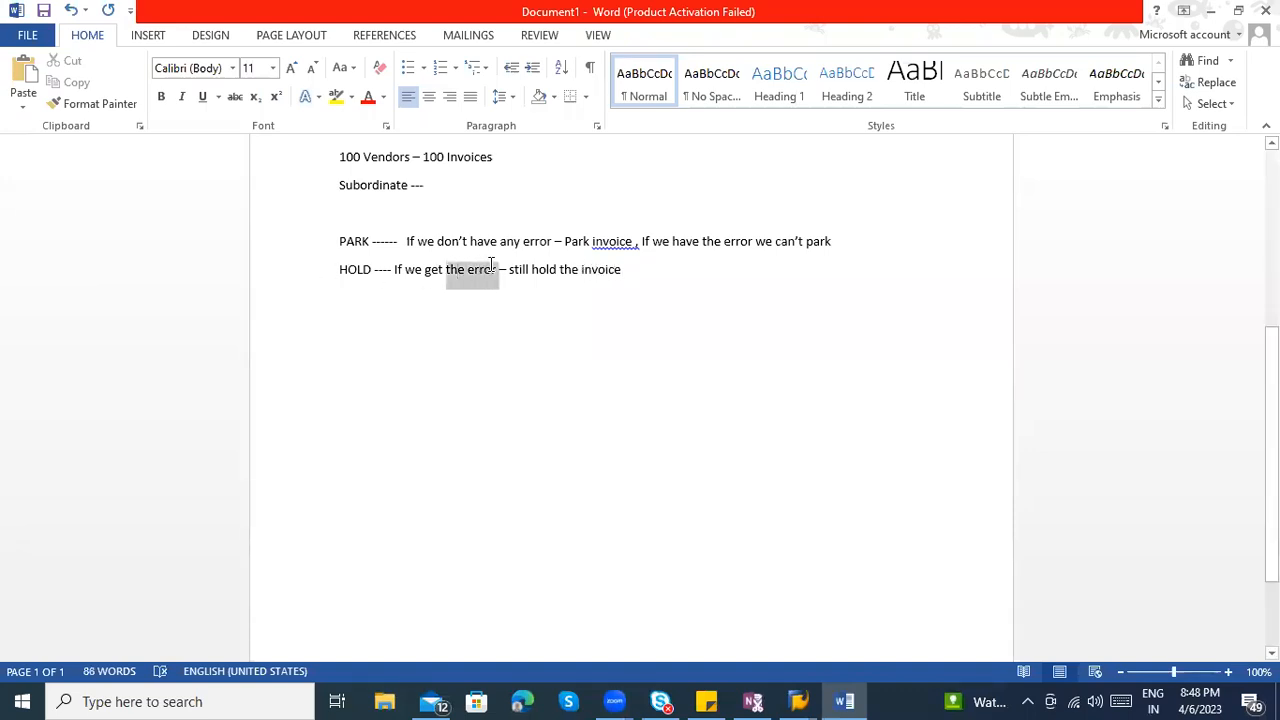
left_click(676, 271)
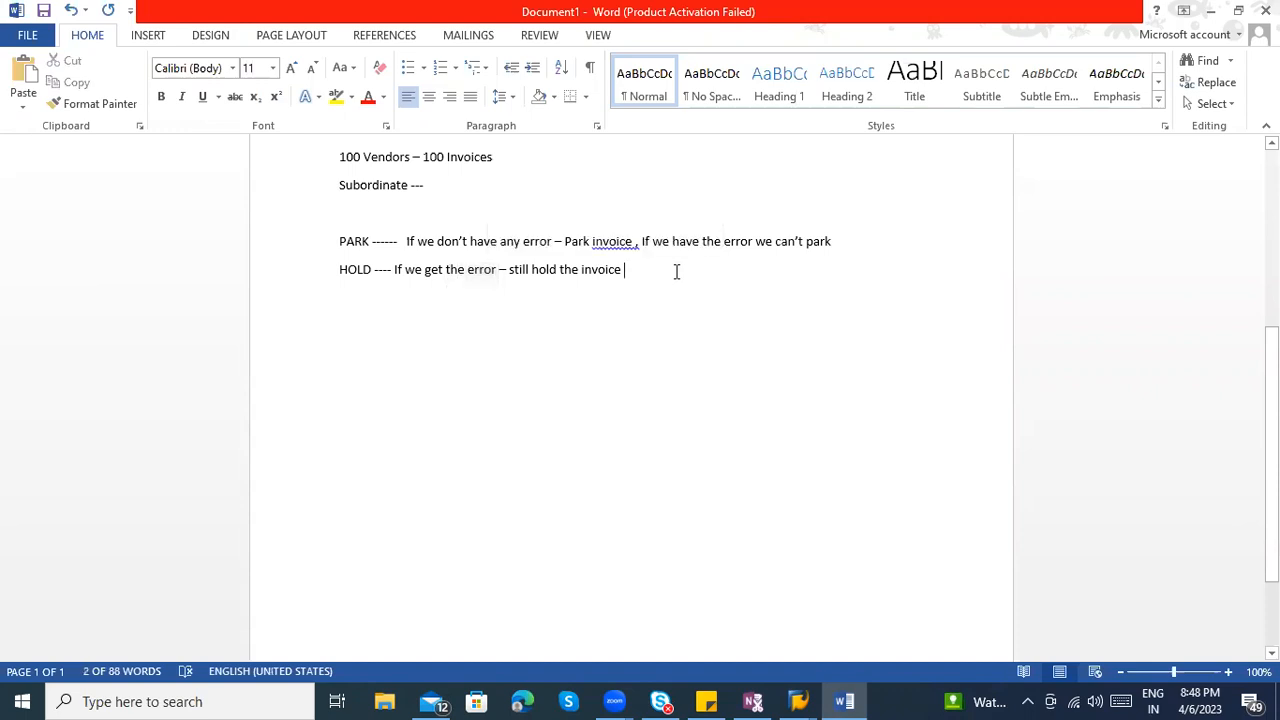
left_click_drag(337, 271, 617, 270)
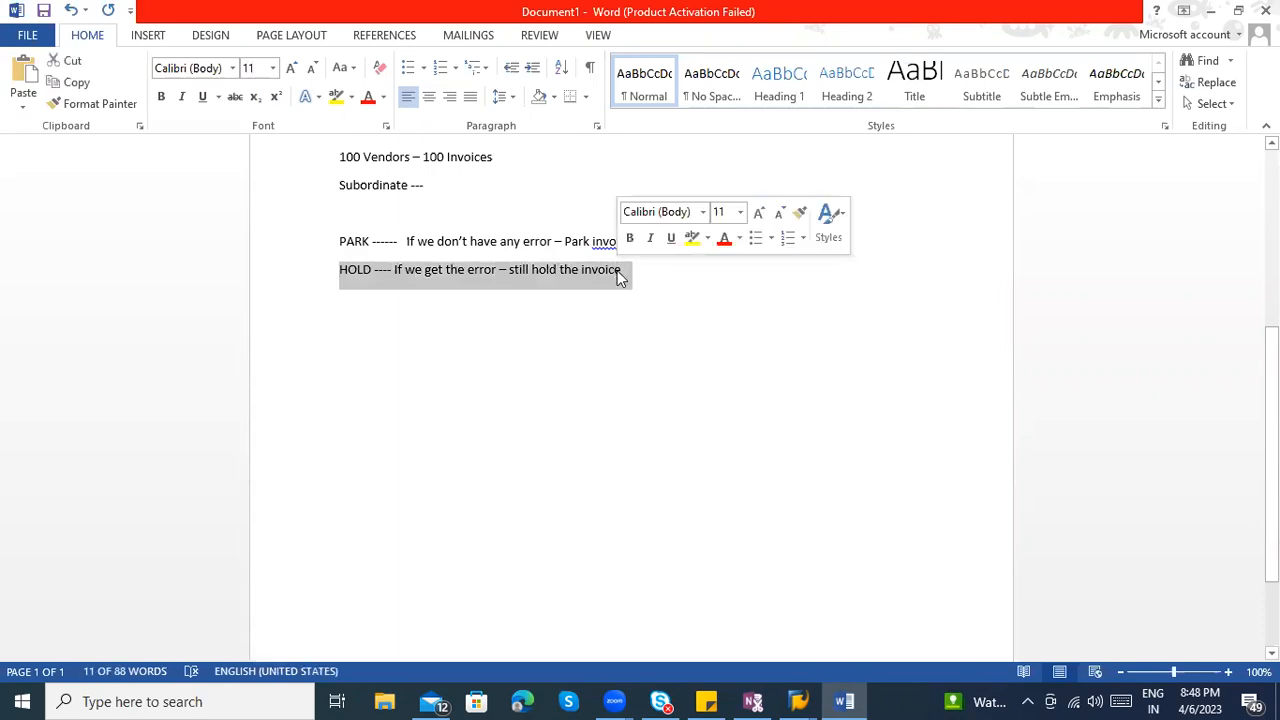
key("alt+Tab")
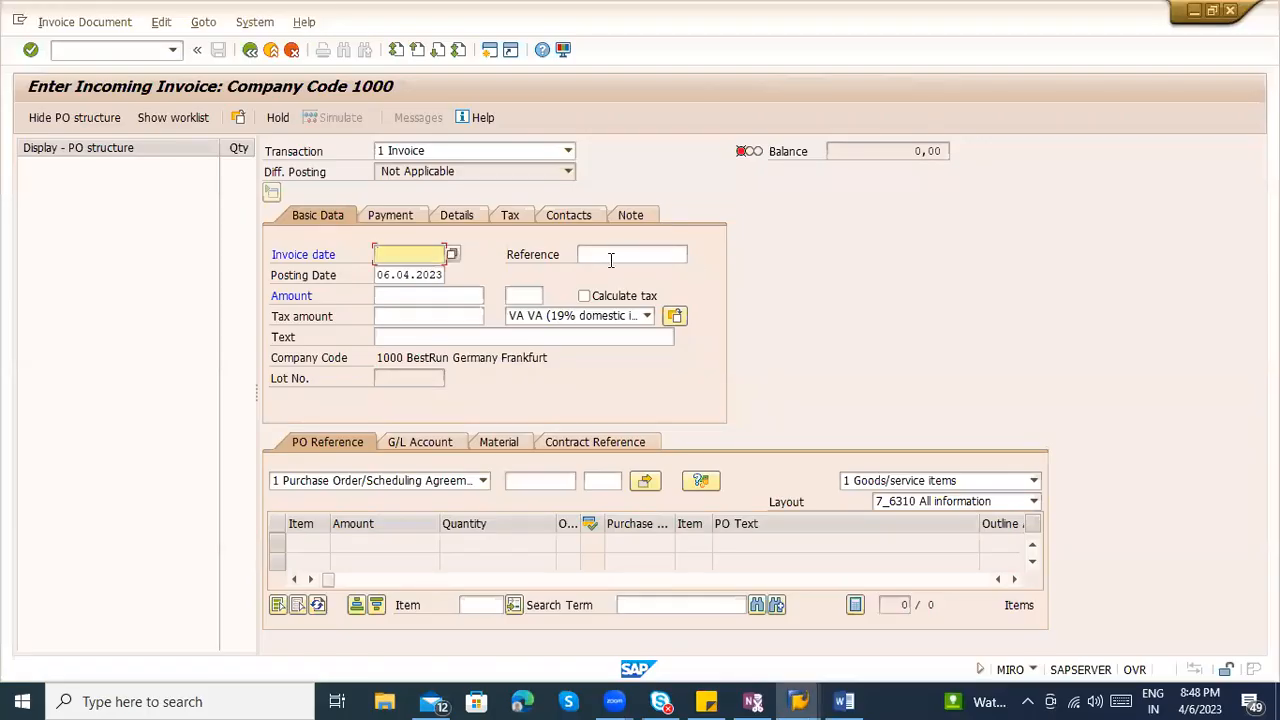
Set invoice date 04.04.2023 and the Casings purchase order from history, loading its items
left_click(438, 257)
left_click(418, 271)
left_click(586, 254)
left_click(540, 481)
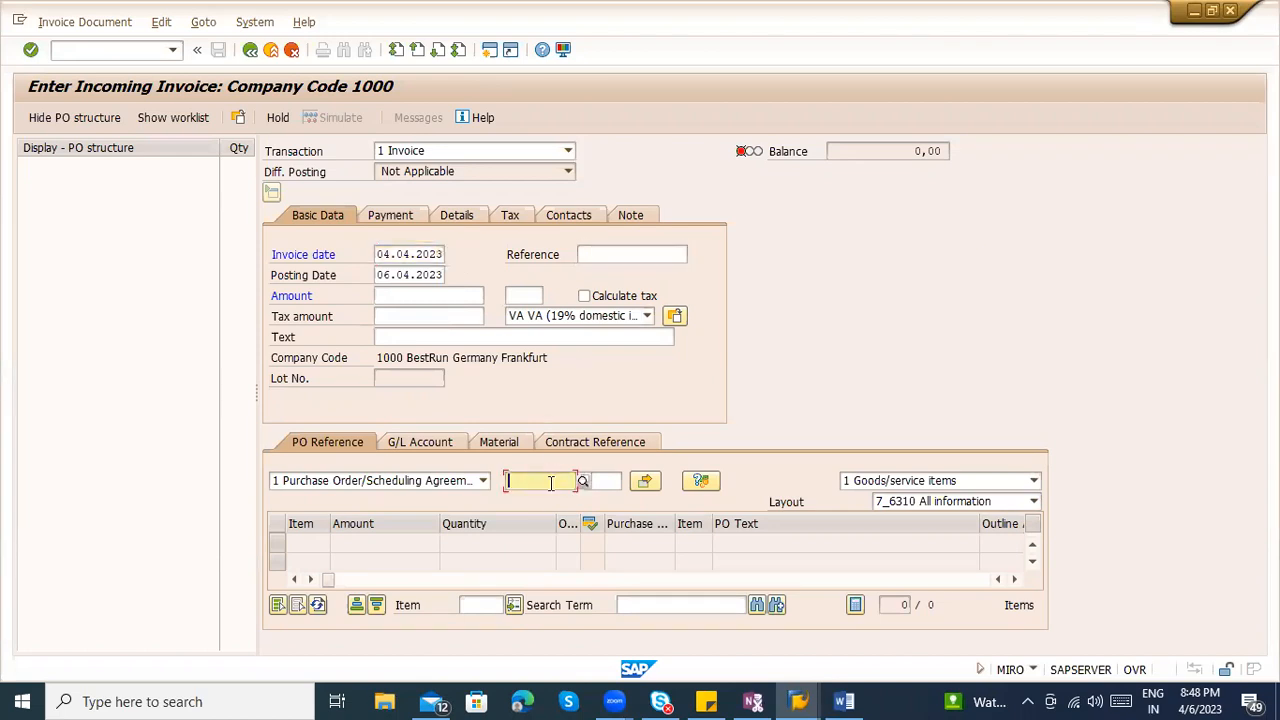
left_click(555, 497)
key("Return")
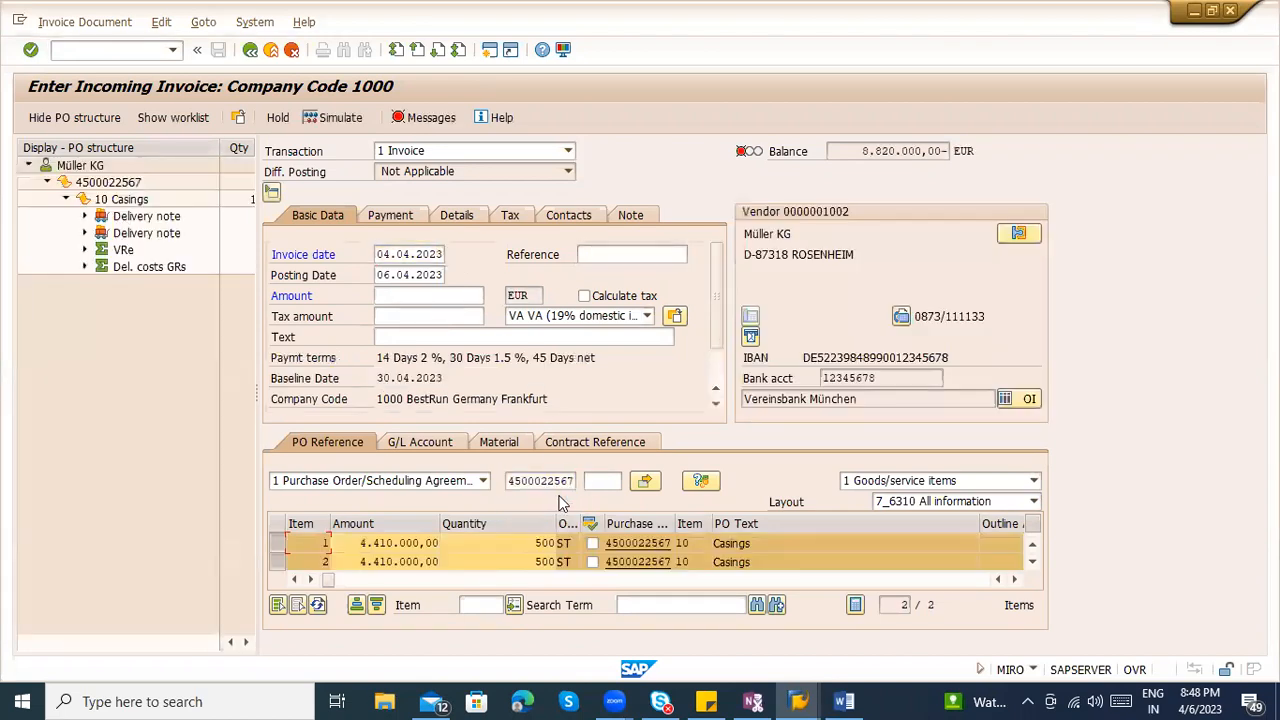
Tick Calculate tax and enter the balance 5.115.600,00 as the invoice amount
left_click(280, 543)
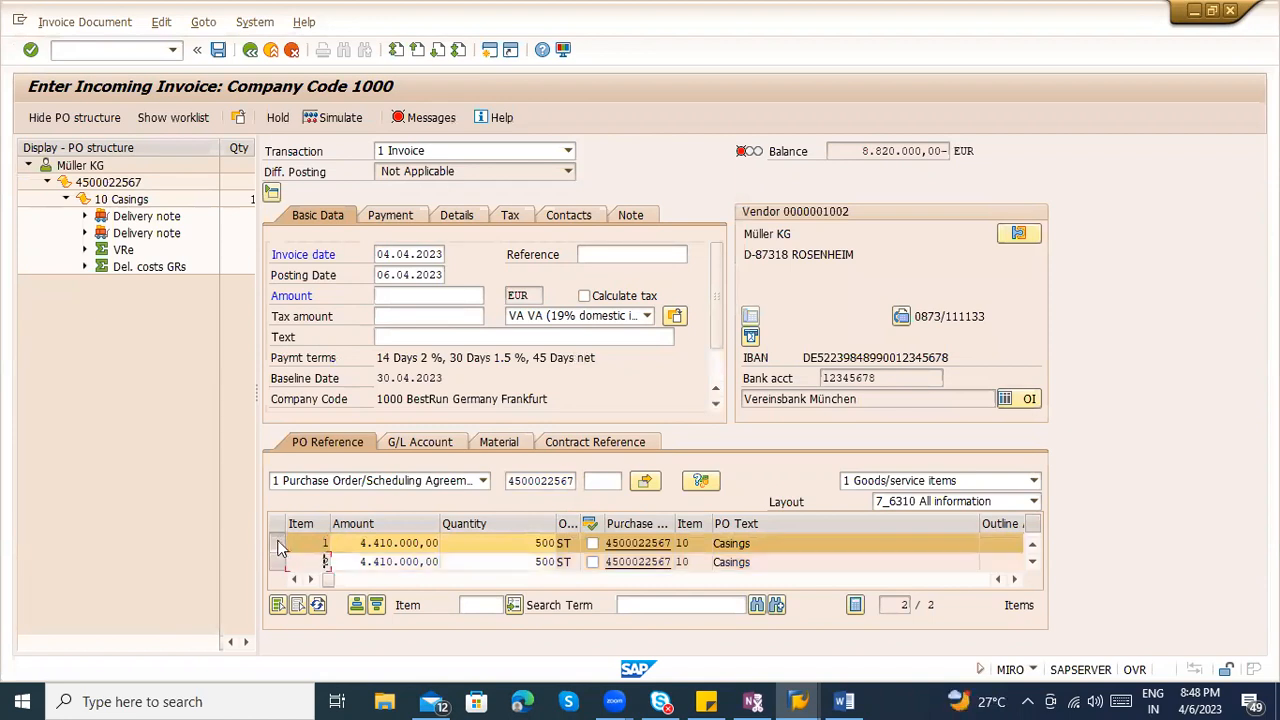
left_click_drag(360, 543, 468, 542)
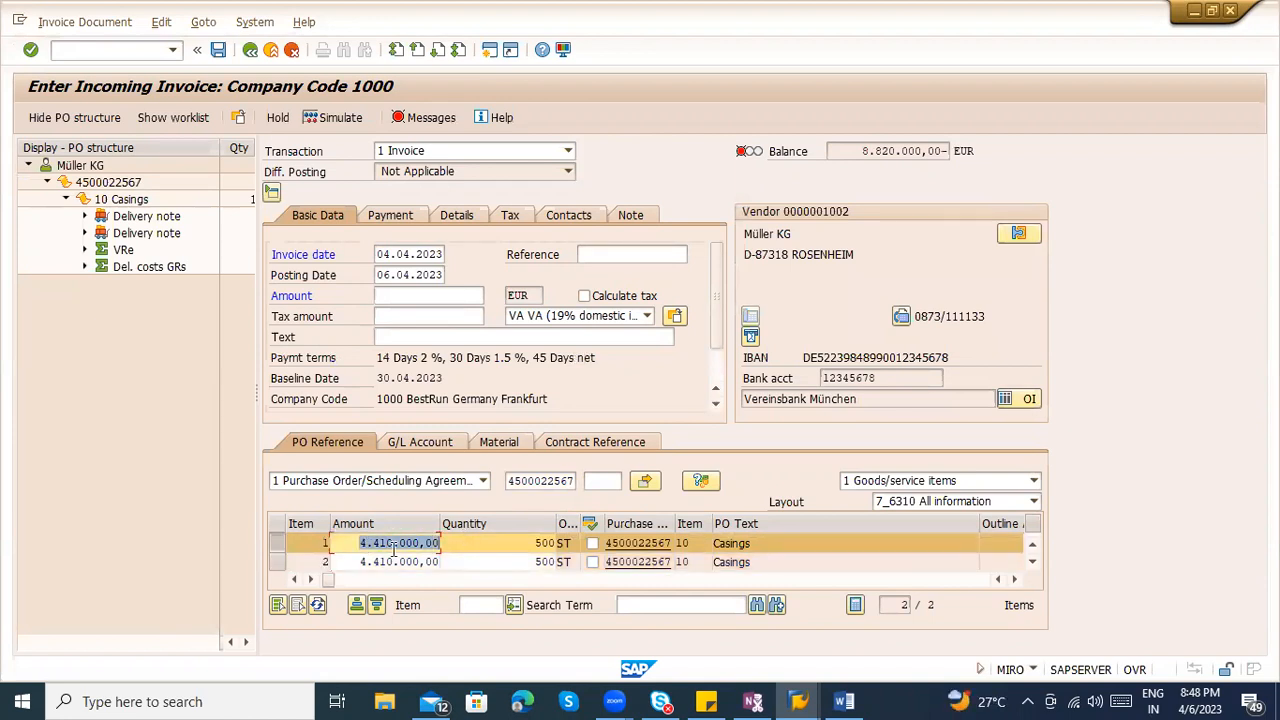
left_click(360, 547)
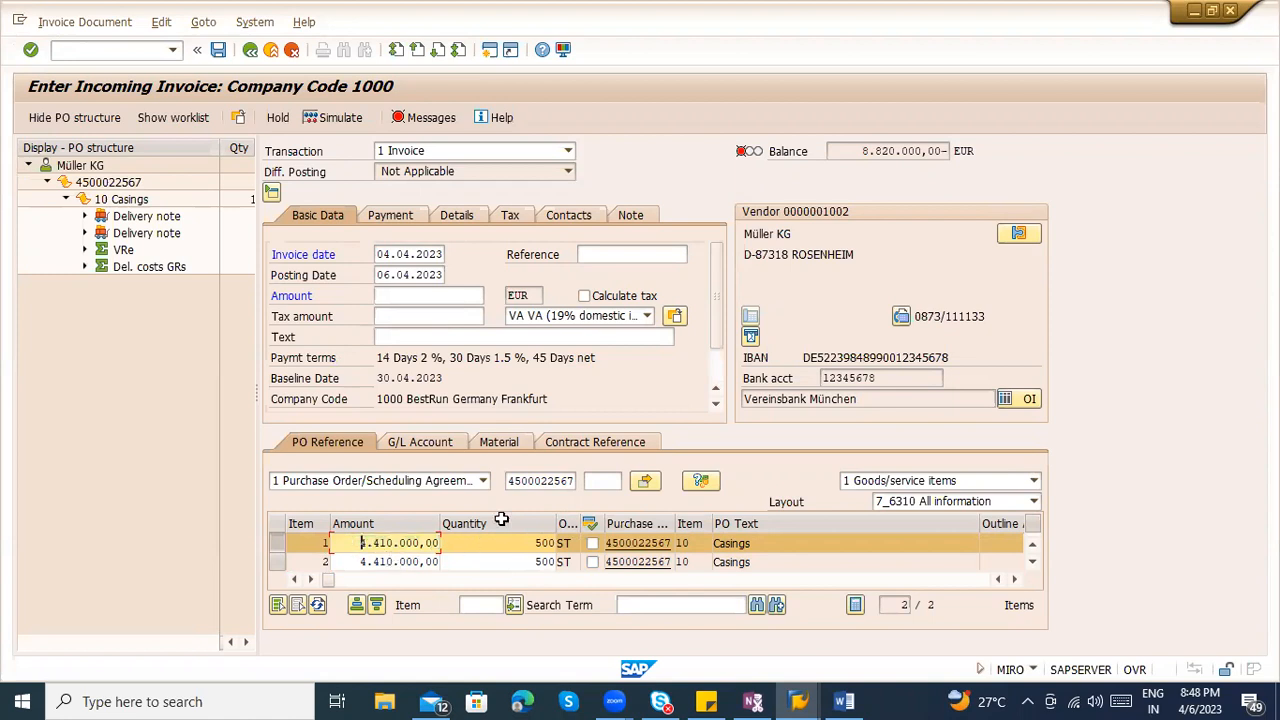
left_click(604, 298)
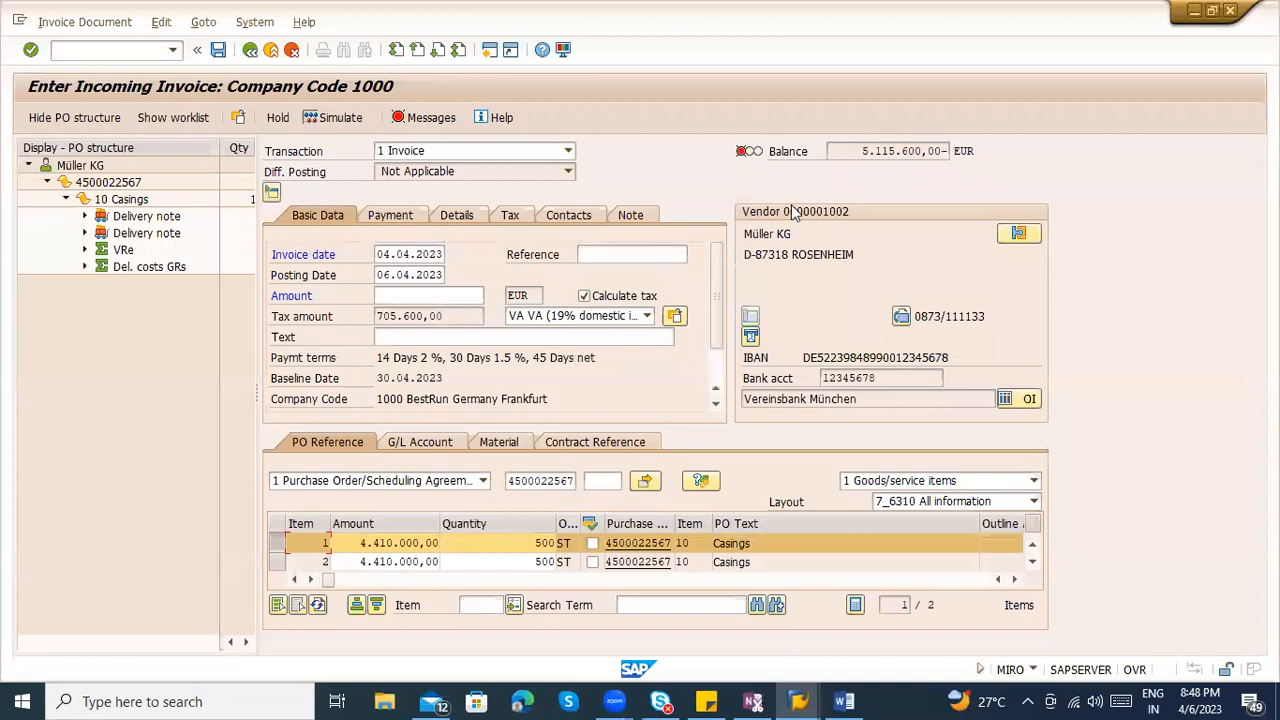
left_click_drag(862, 151, 944, 148)
key("ctrl+c")
left_click(410, 298)
key("ctrl+v")
key("Return")
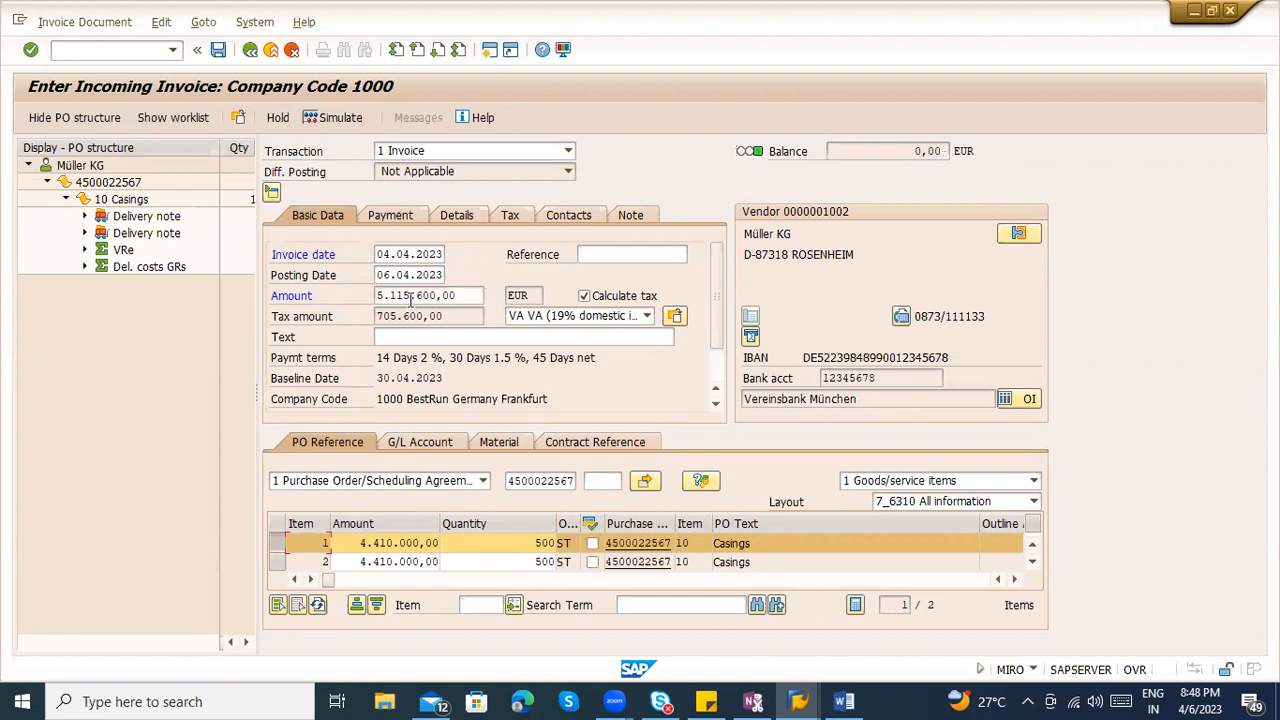
Simulate the posting, then hold the invoice as document 69000034
left_click(343, 118)
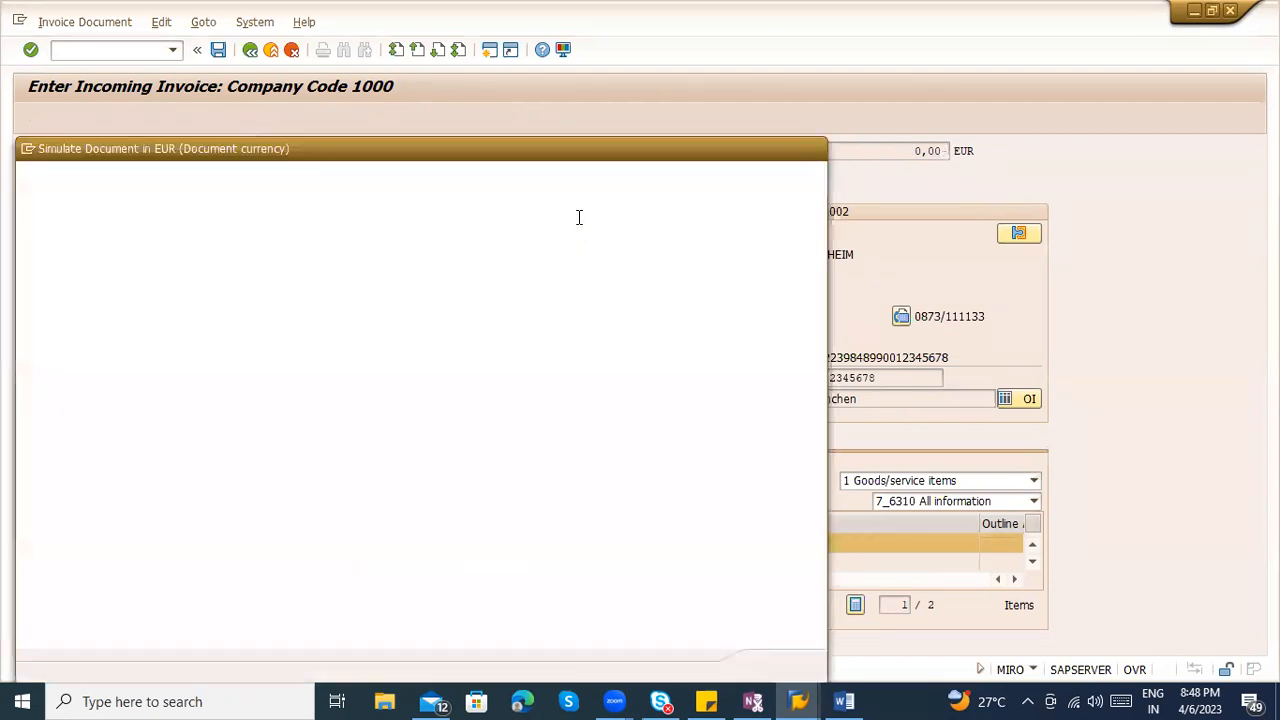
left_click(781, 667)
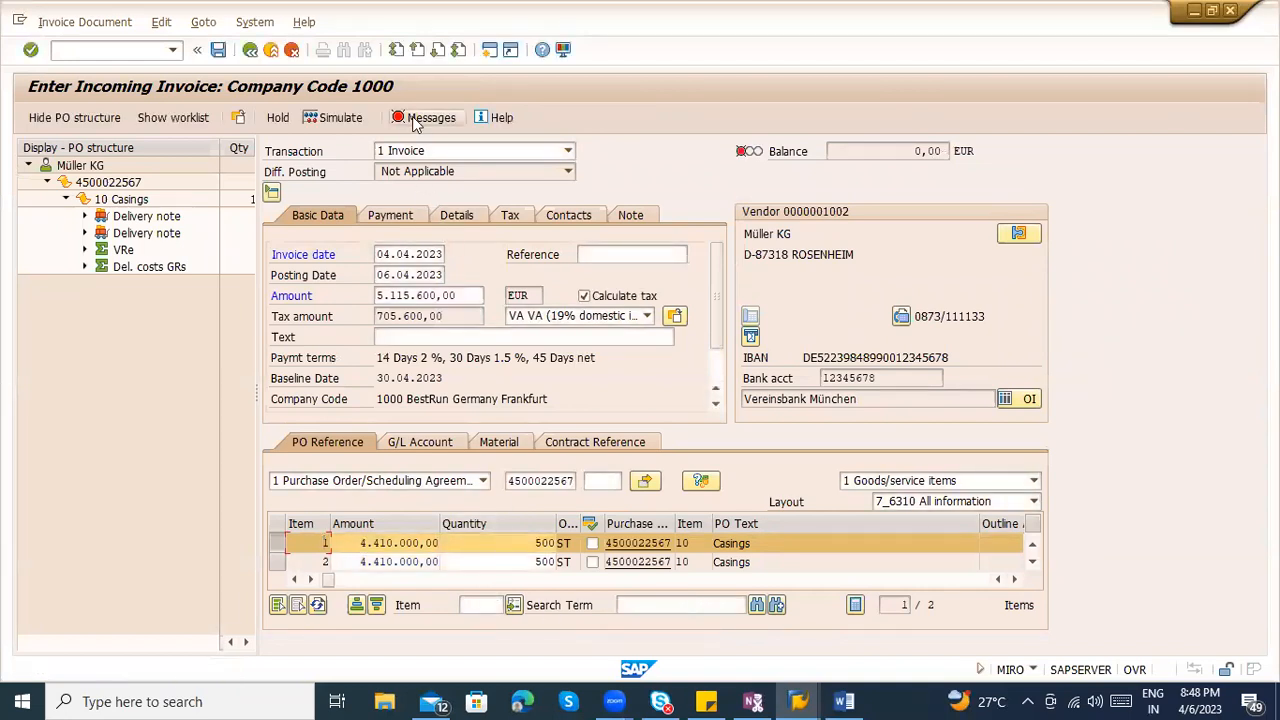
left_click_drag(332, 581, 418, 581)
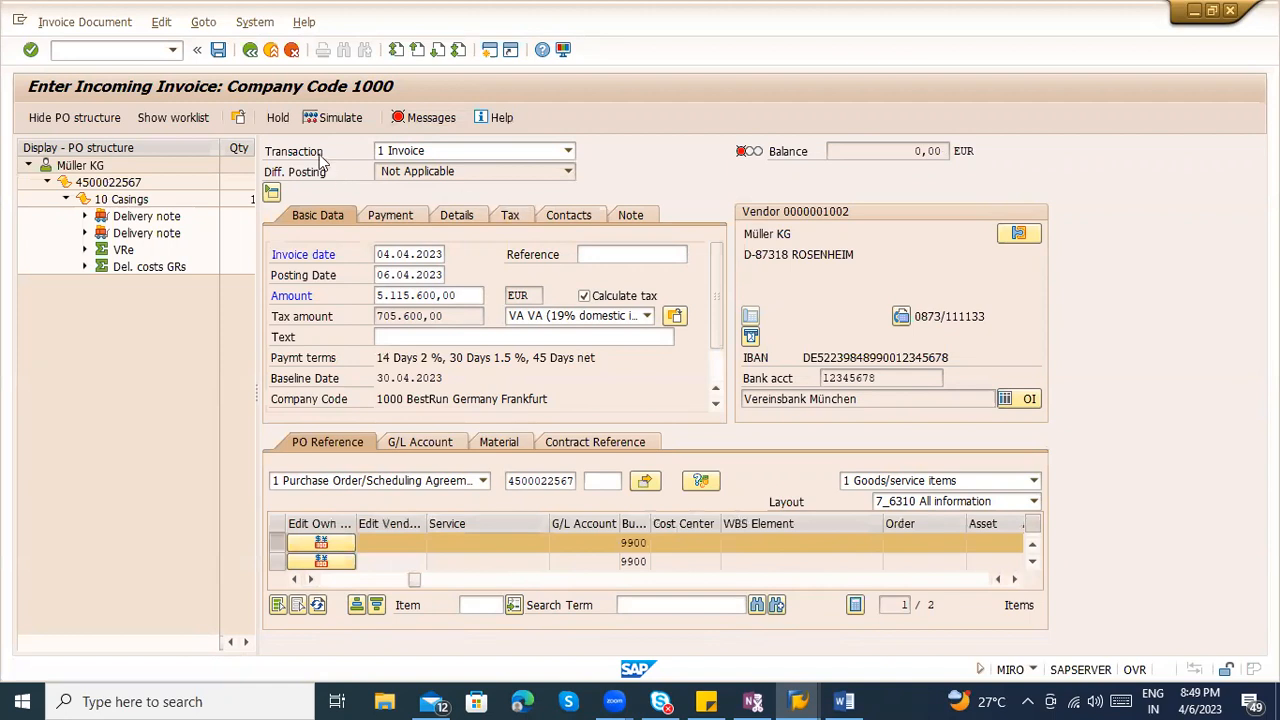
left_click(278, 118)
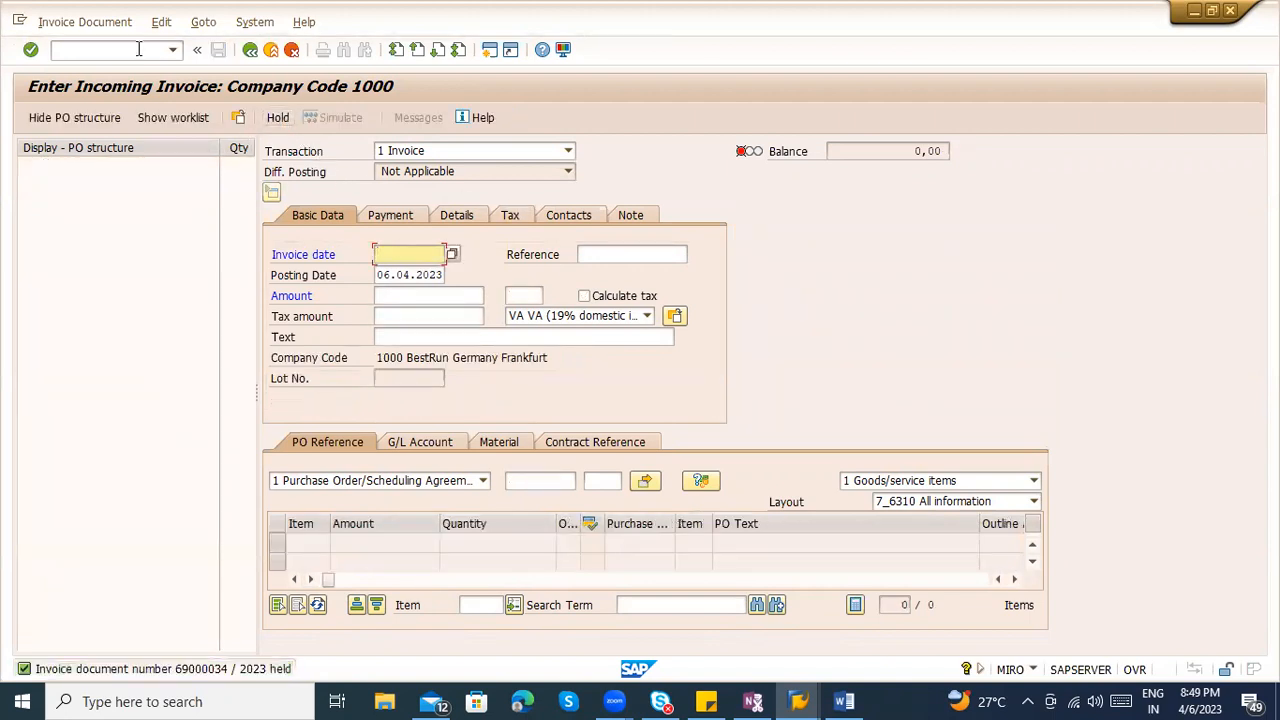
left_click(89, 24)
left_click(150, 88)
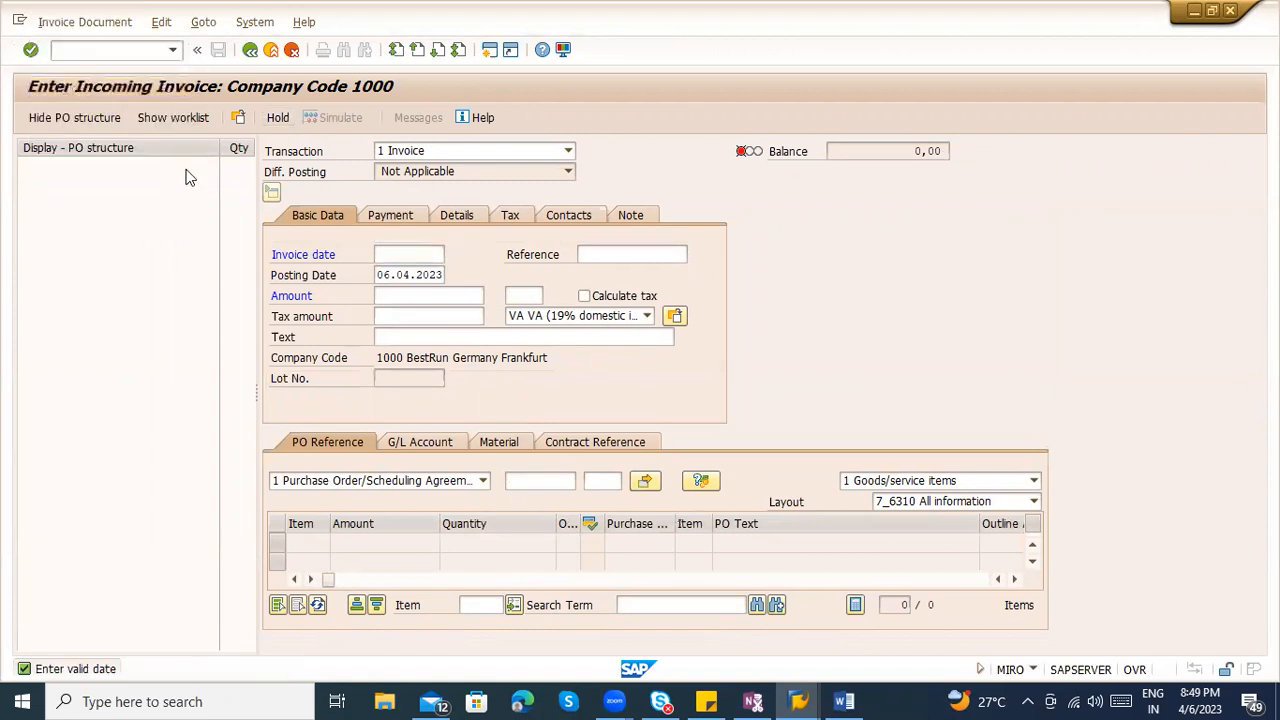
left_click(89, 30)
Display held invoice 69000034, review its Basic Data down to Lot No., then bring Word forward
left_click(103, 44)
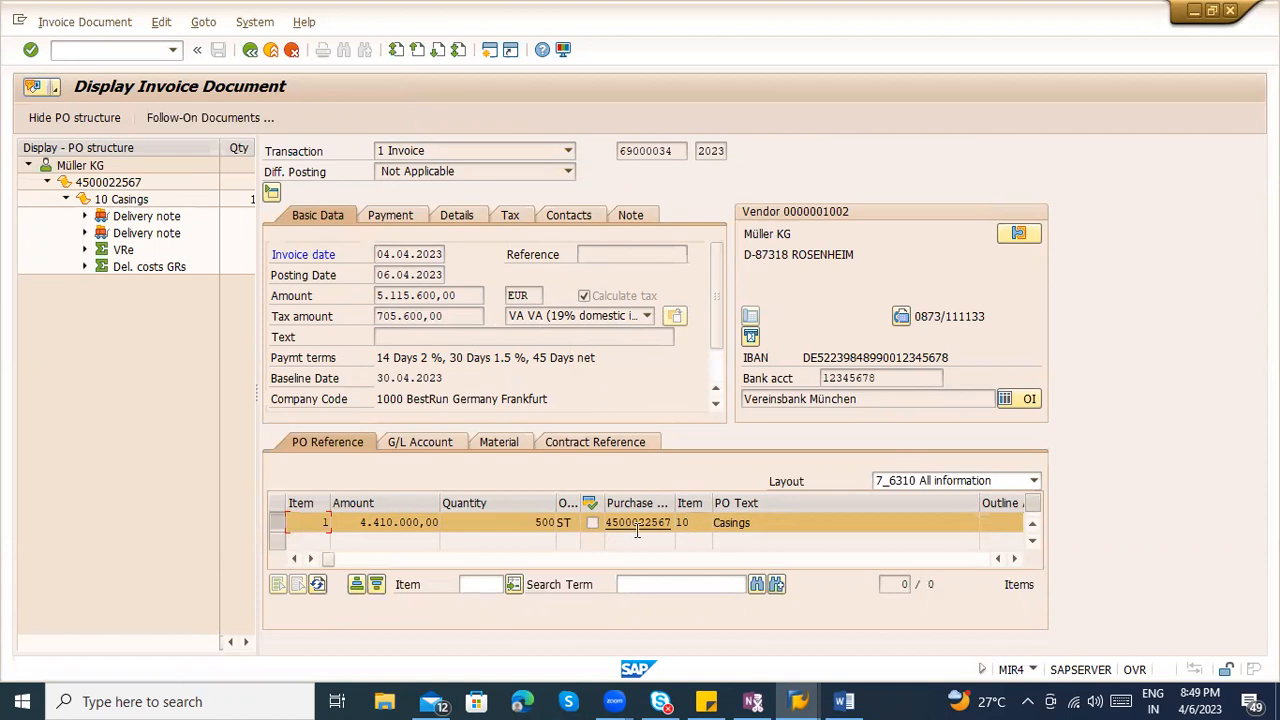
mouse_move(349, 559)
left_mouse_down()
mouse_move(405, 559)
mouse_move(340, 559)
left_mouse_up()
left_click_drag(693, 150, 601, 148)
left_click(676, 150)
double_click(656, 150)
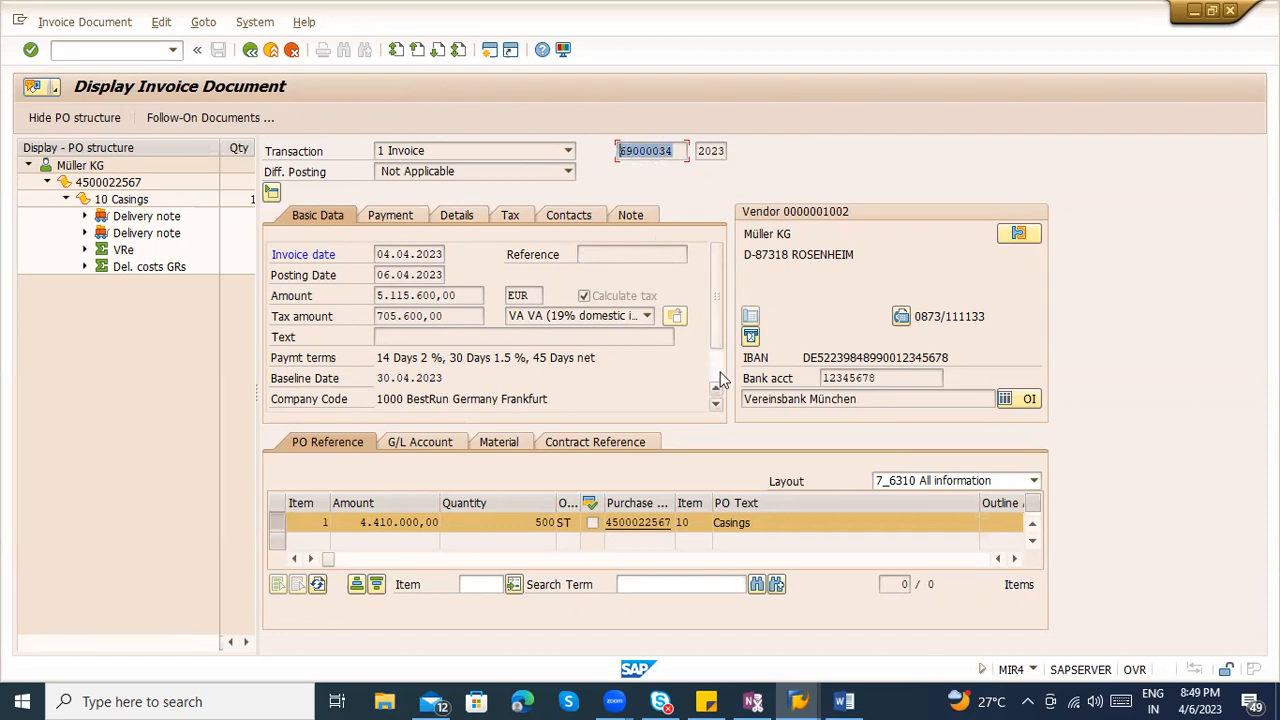
scroll(718, 385, "down", 1)
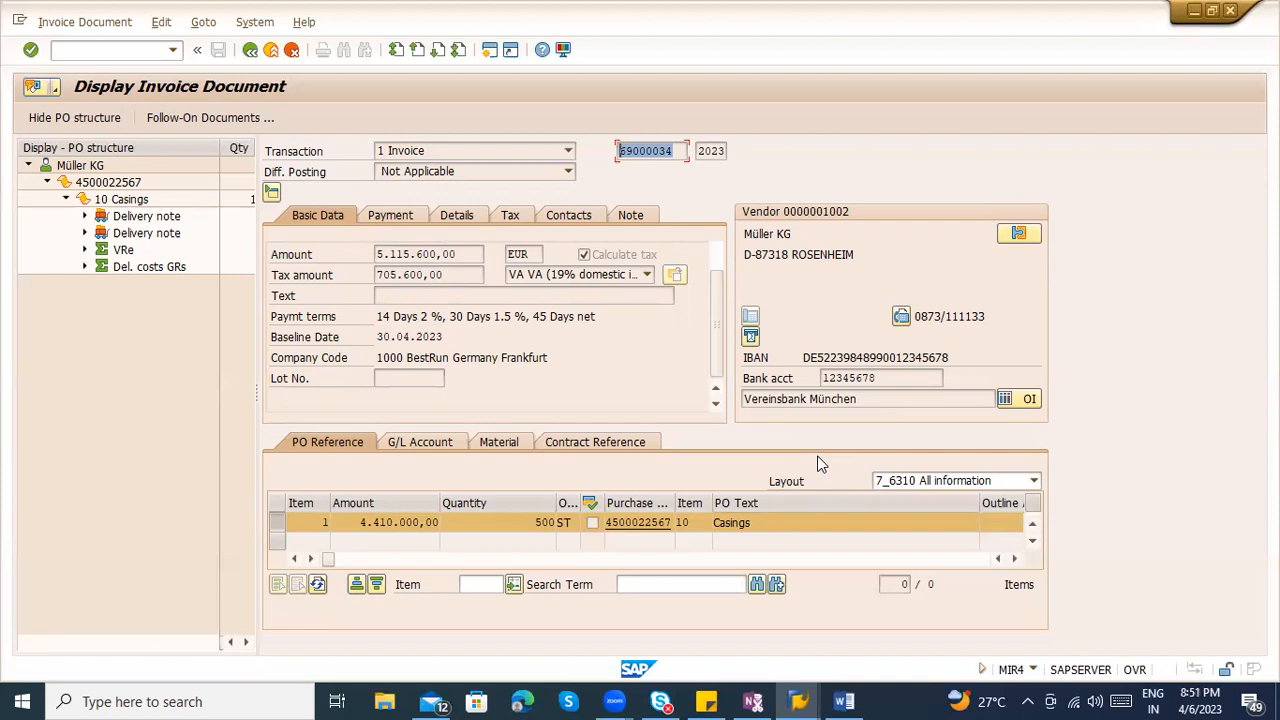
left_click(844, 701)
Below HOLD, add 'Production support -----', 'You have only display access ---' and 'FFID --->' lines
left_click(771, 300)
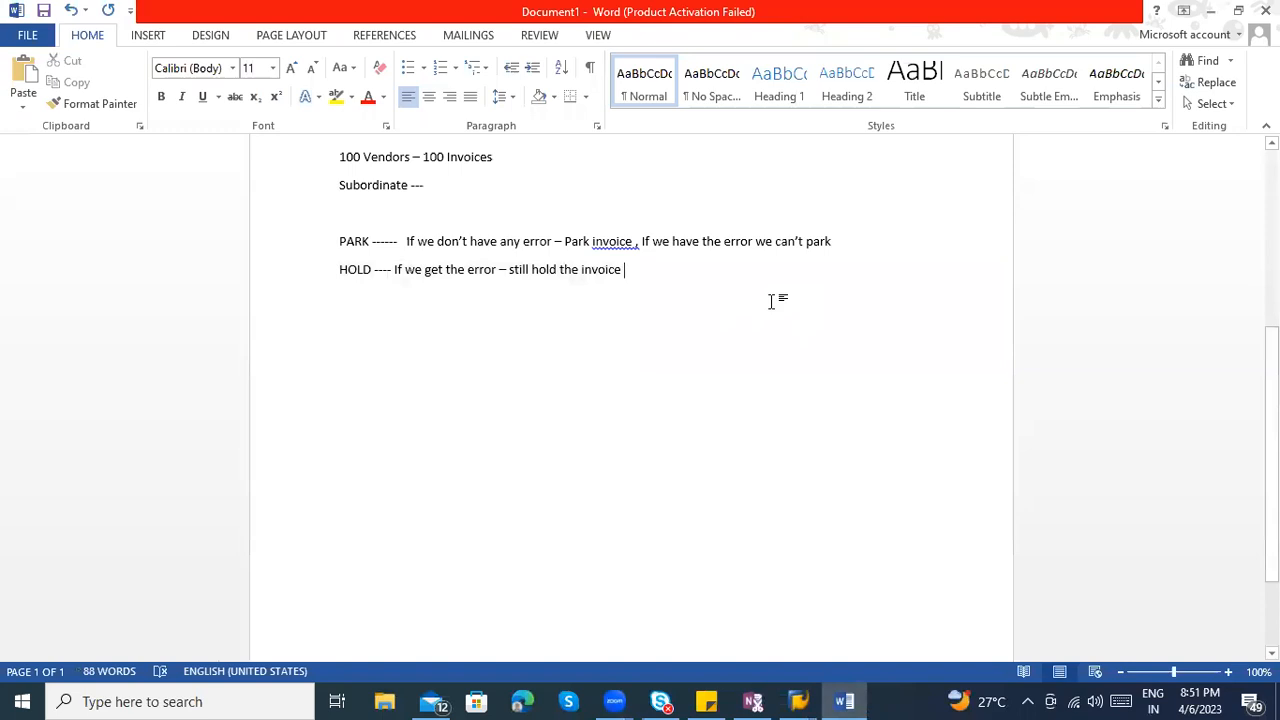
key("Return")
key("Return")
type("Pro")
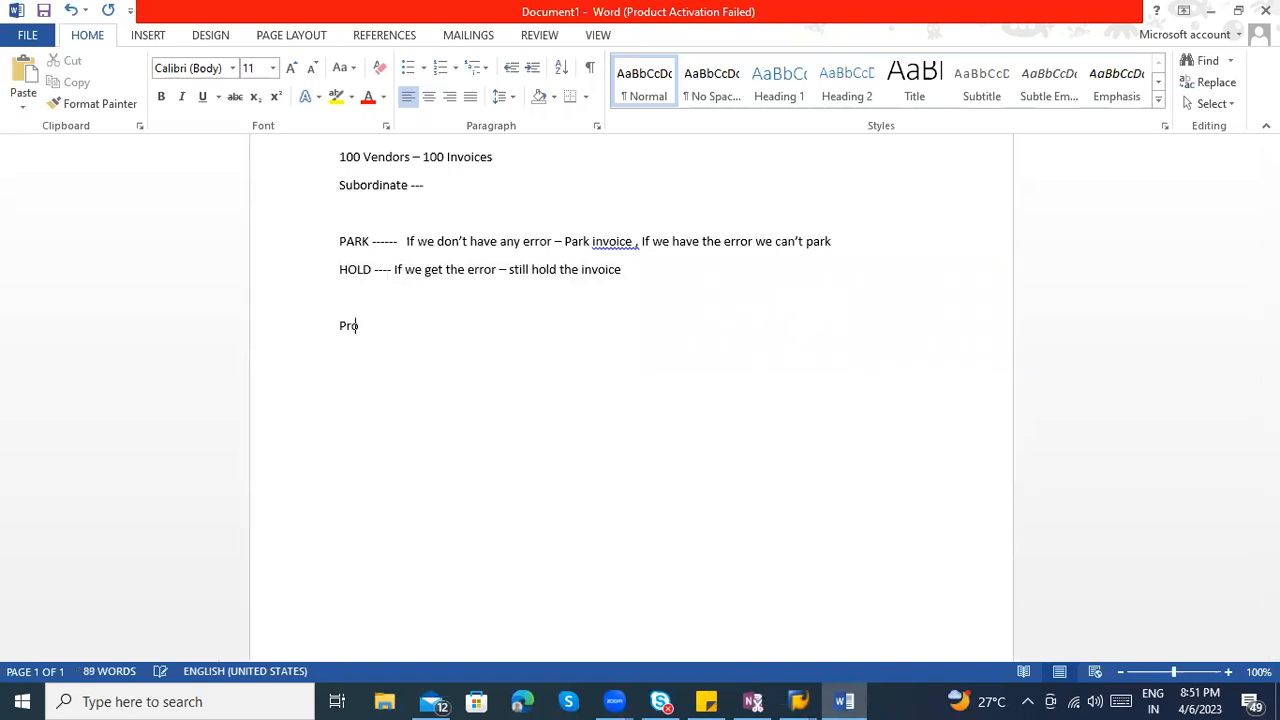
type("duction support -----")
key("Return")
type("You have d")
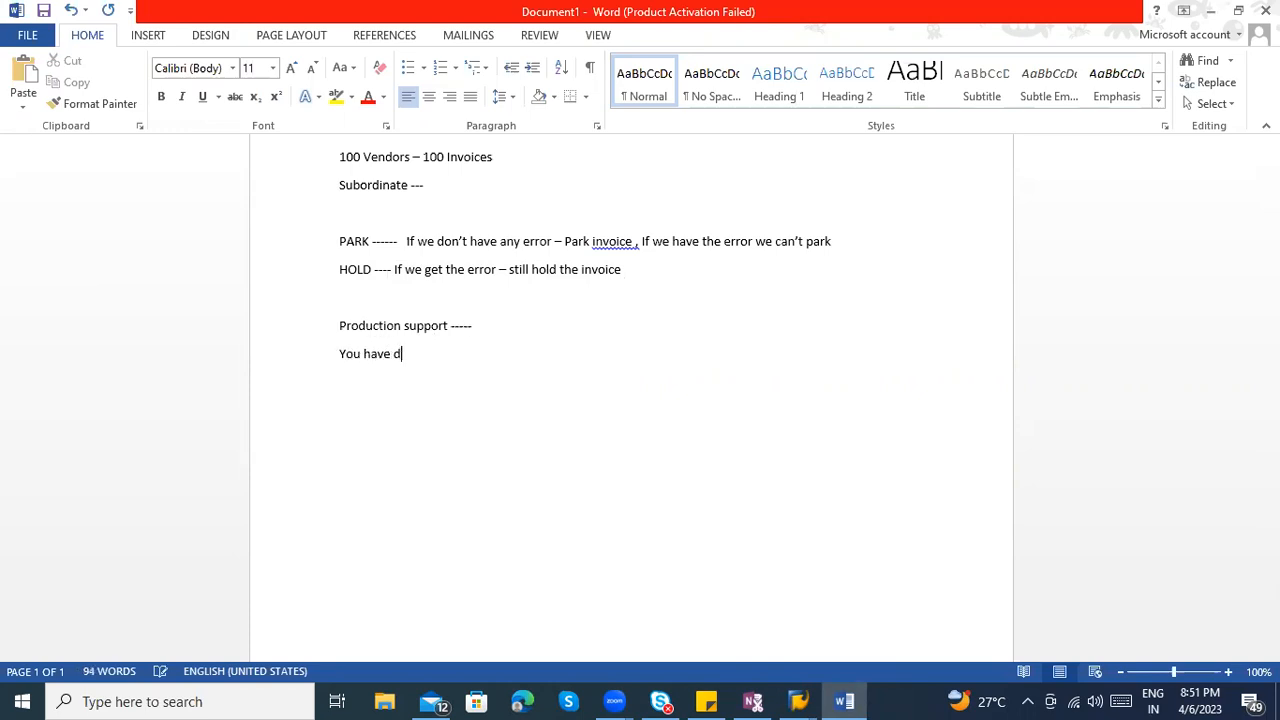
key("BackSpace")
type("only display access ---")
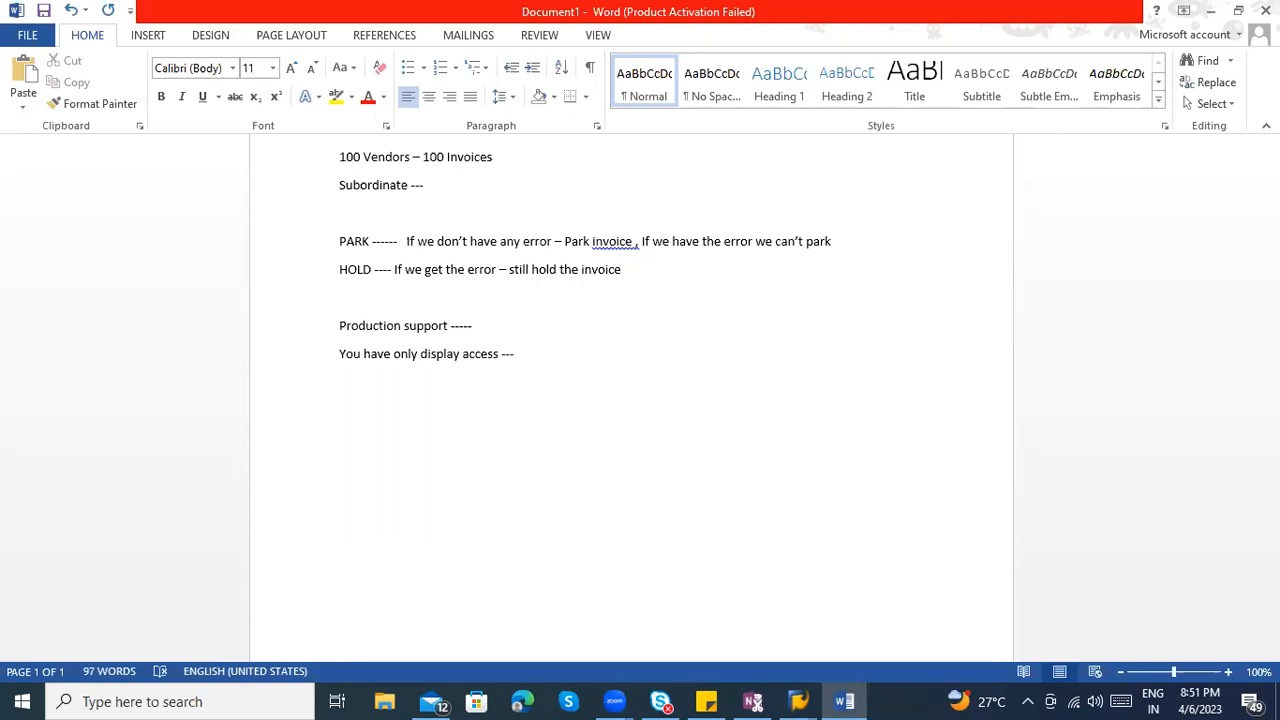
key("Return")
key("Return")
type("FFID ")
type("--->")
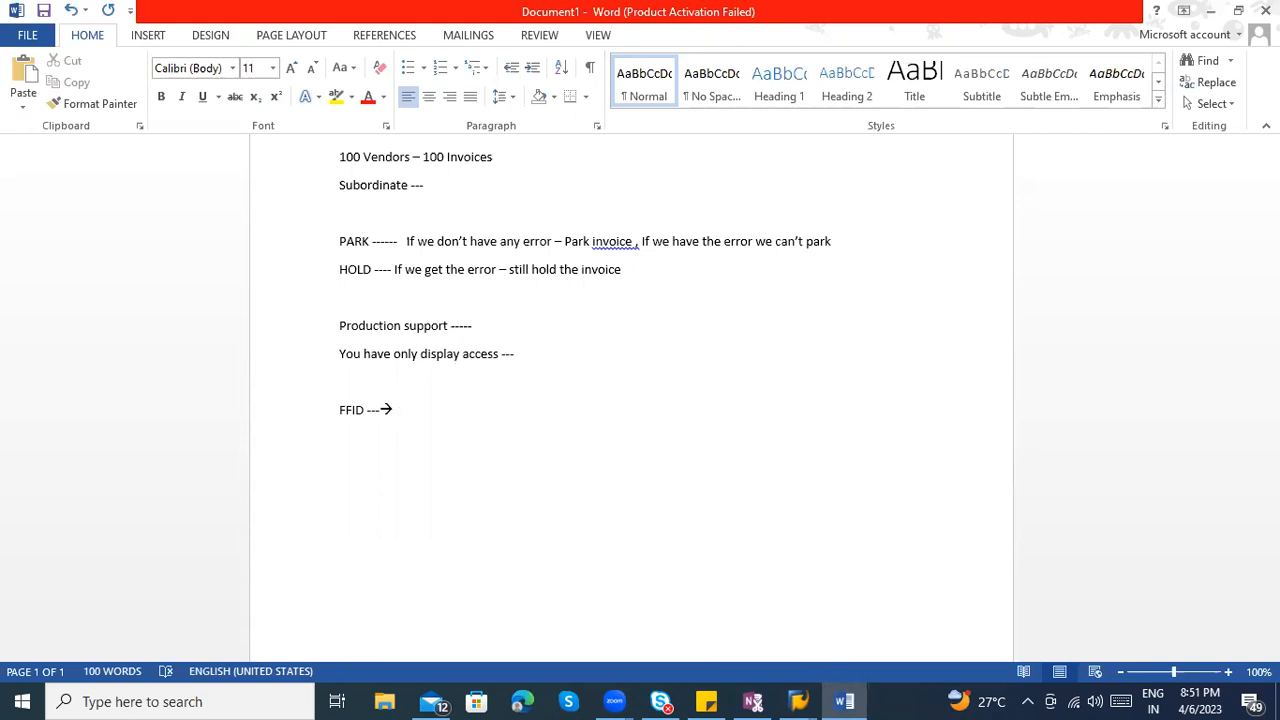
left_click(350, 393)
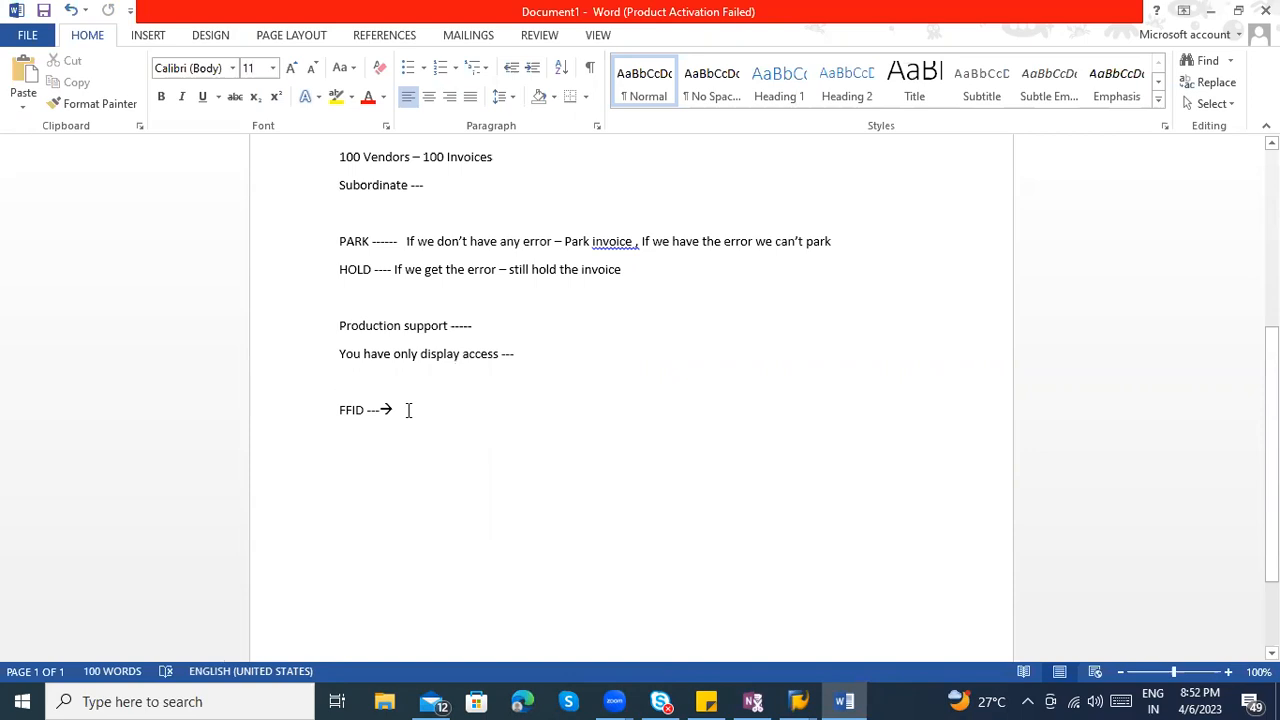
scroll(430, 340, "up", 3)
left_click_drag(407, 376, 552, 377)
Move 'incompleteness' from the PARK line to after 'error &' on the HOLD line
left_click(609, 381)
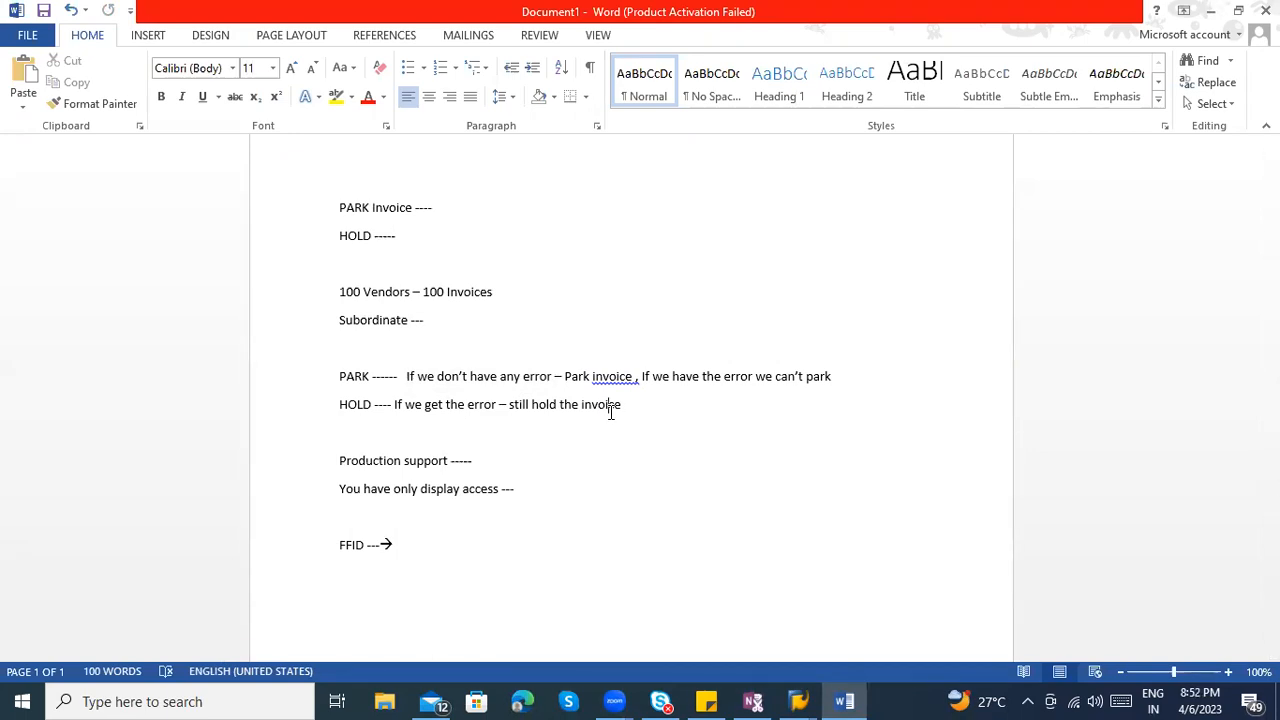
right_click(614, 378)
key("Escape")
left_click(556, 382)
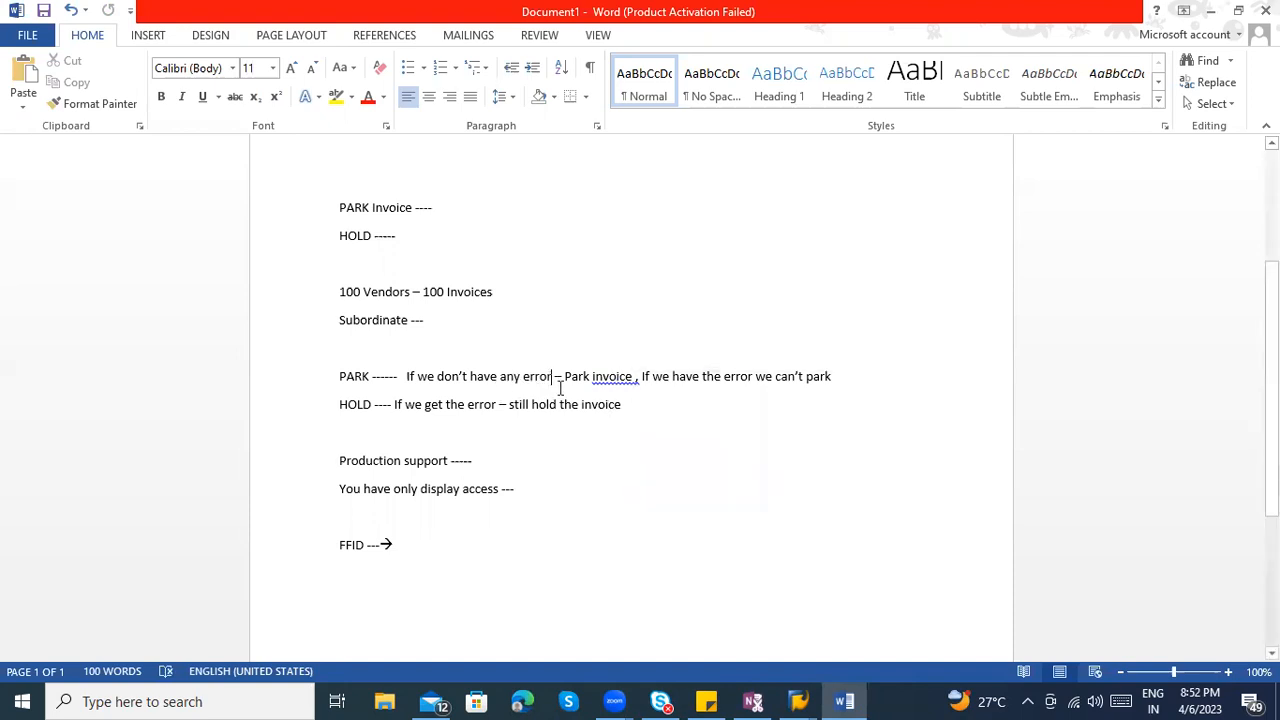
type(", in")
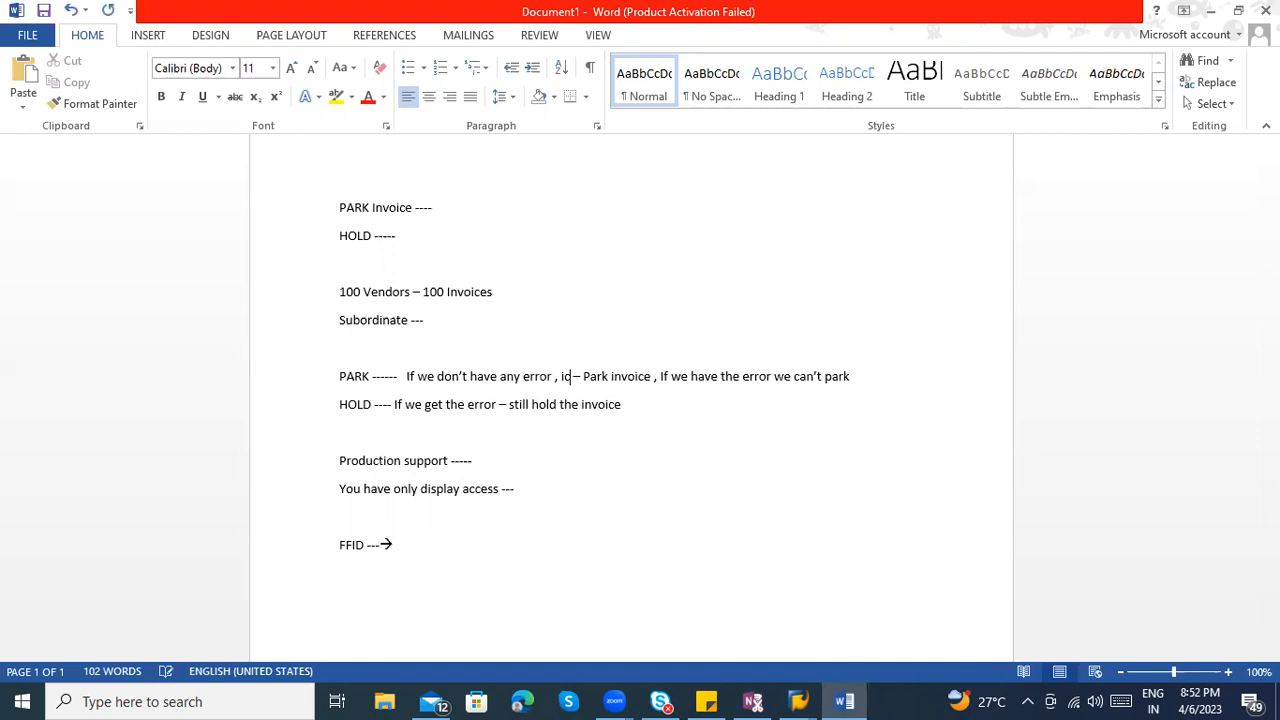
type("completeness")
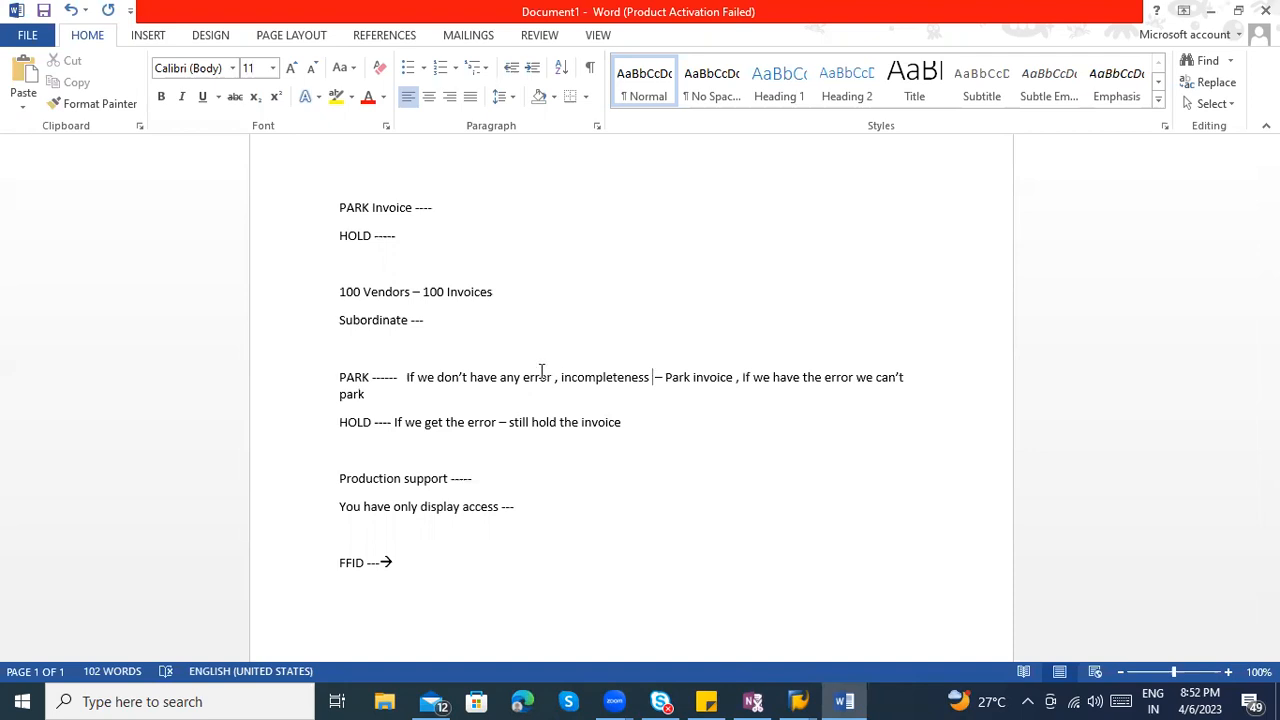
left_click_drag(654, 377, 558, 377)
key("ctrl+c")
key("Delete")
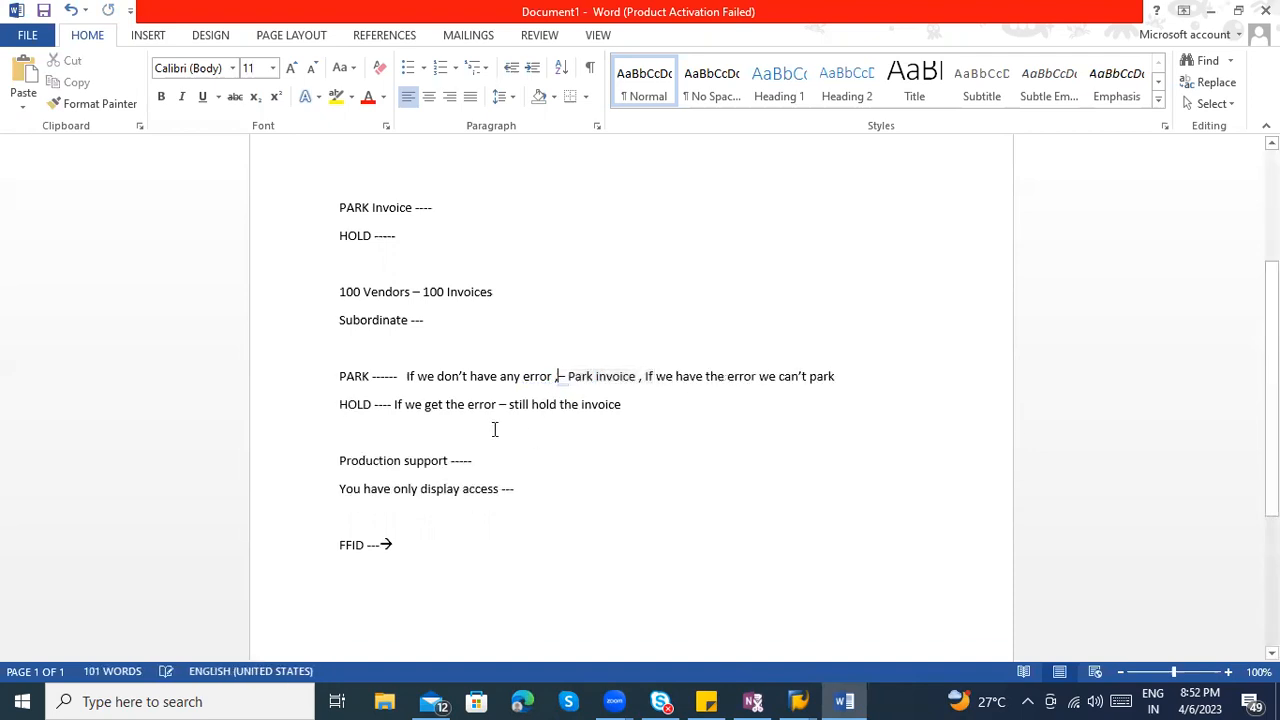
left_click(499, 405)
key("ctrl+v")
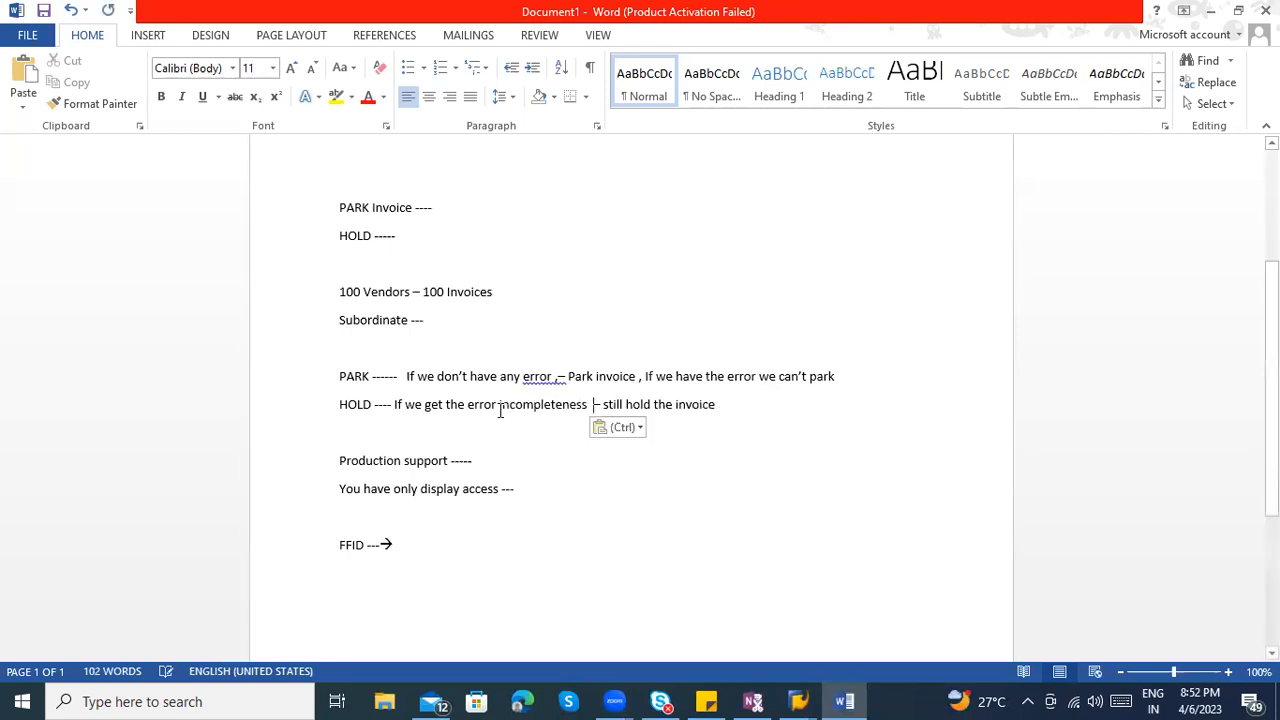
left_click(499, 405)
type("&")
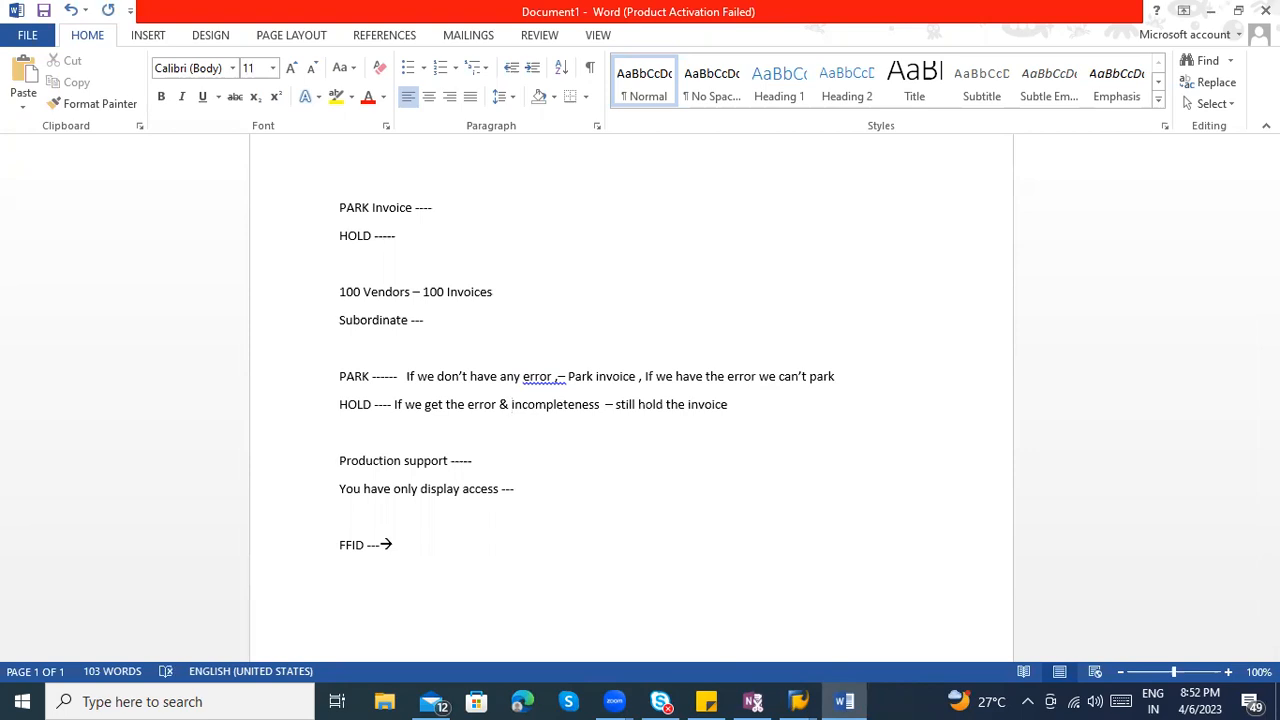
Accept Word's fixes for 'error,', 'incompleteness' and 'invoice,', then return to SAP
right_click(553, 377)
left_click(585, 396)
right_click(554, 406)
left_click(660, 427)
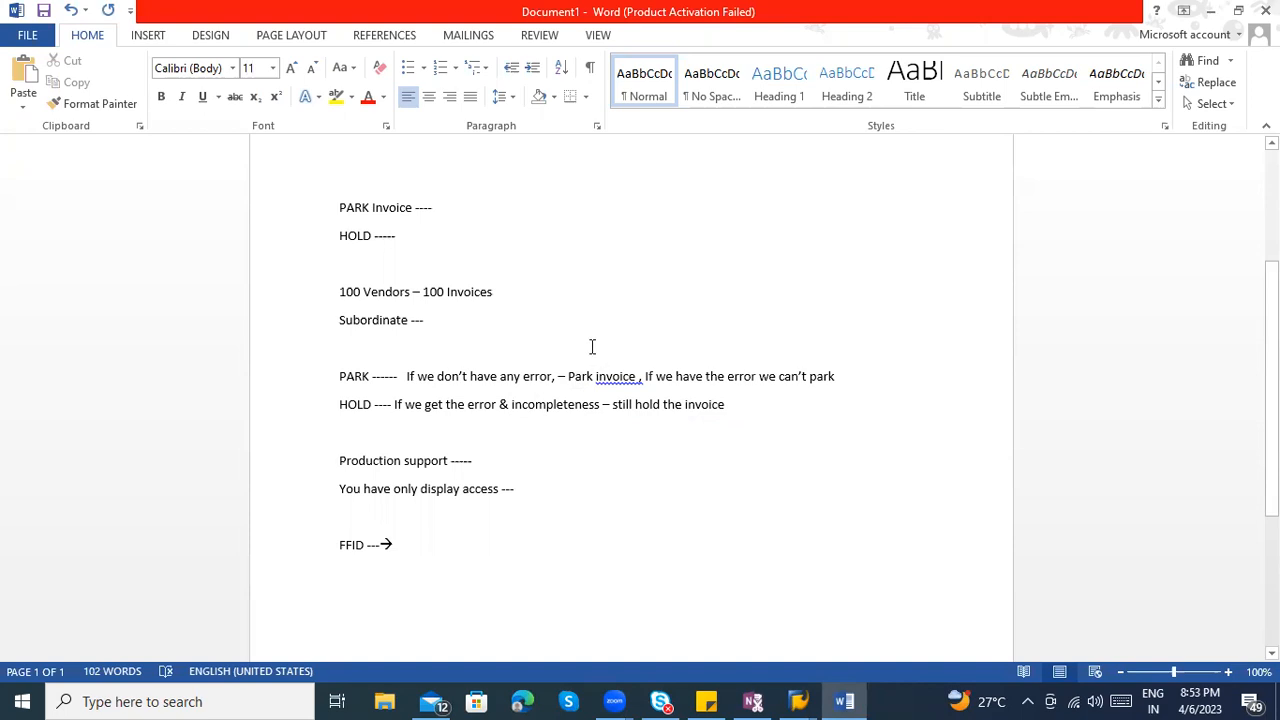
right_click(610, 378)
left_click(652, 396)
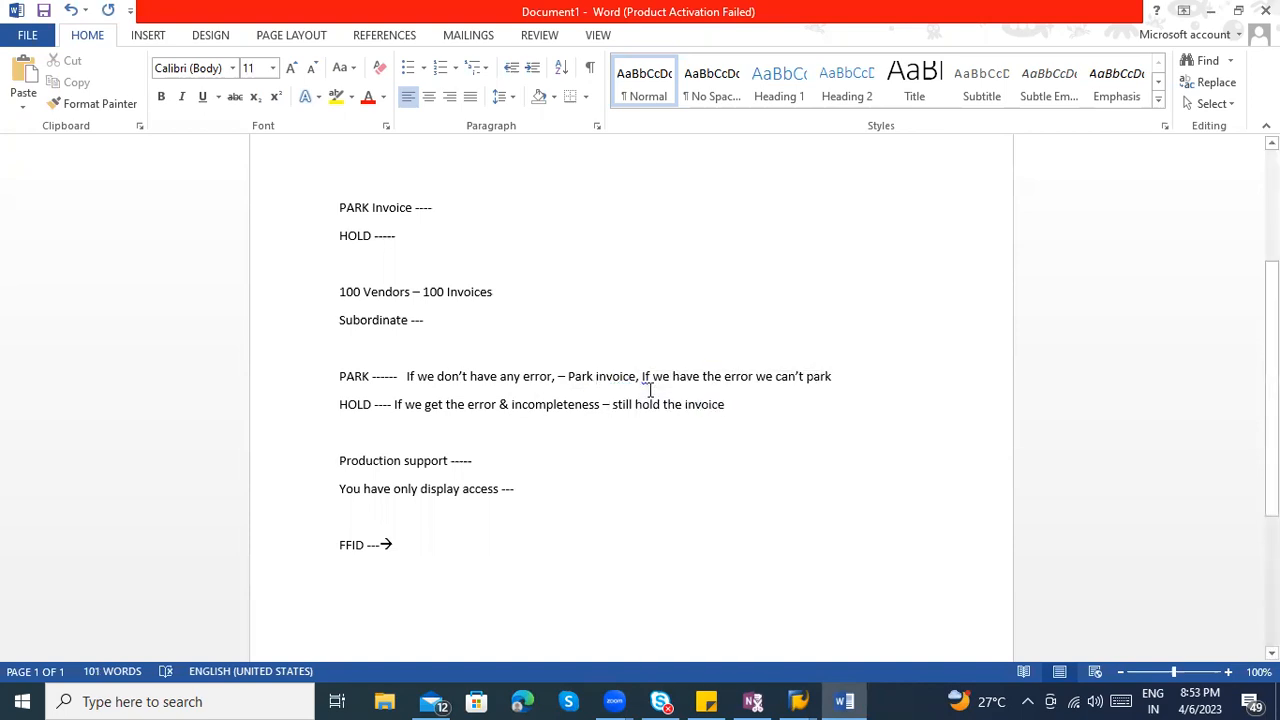
scroll(650, 390, "down", 3)
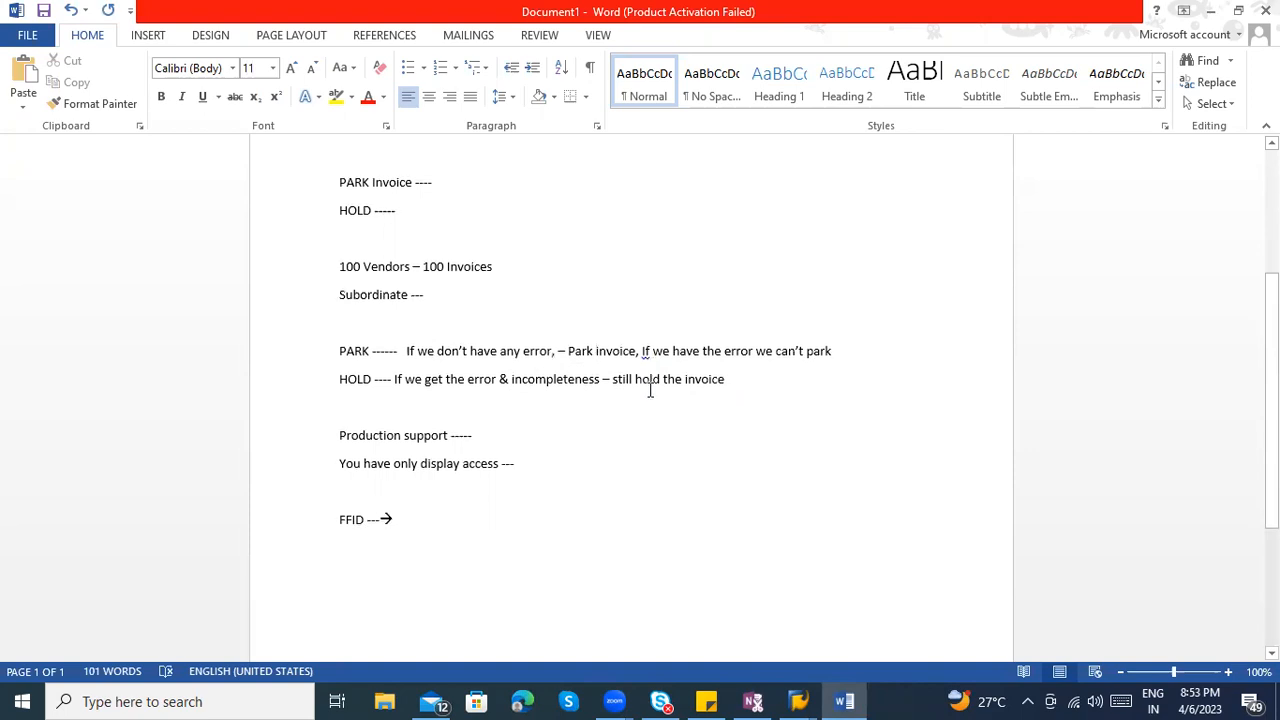
scroll(669, 393, "down", 1)
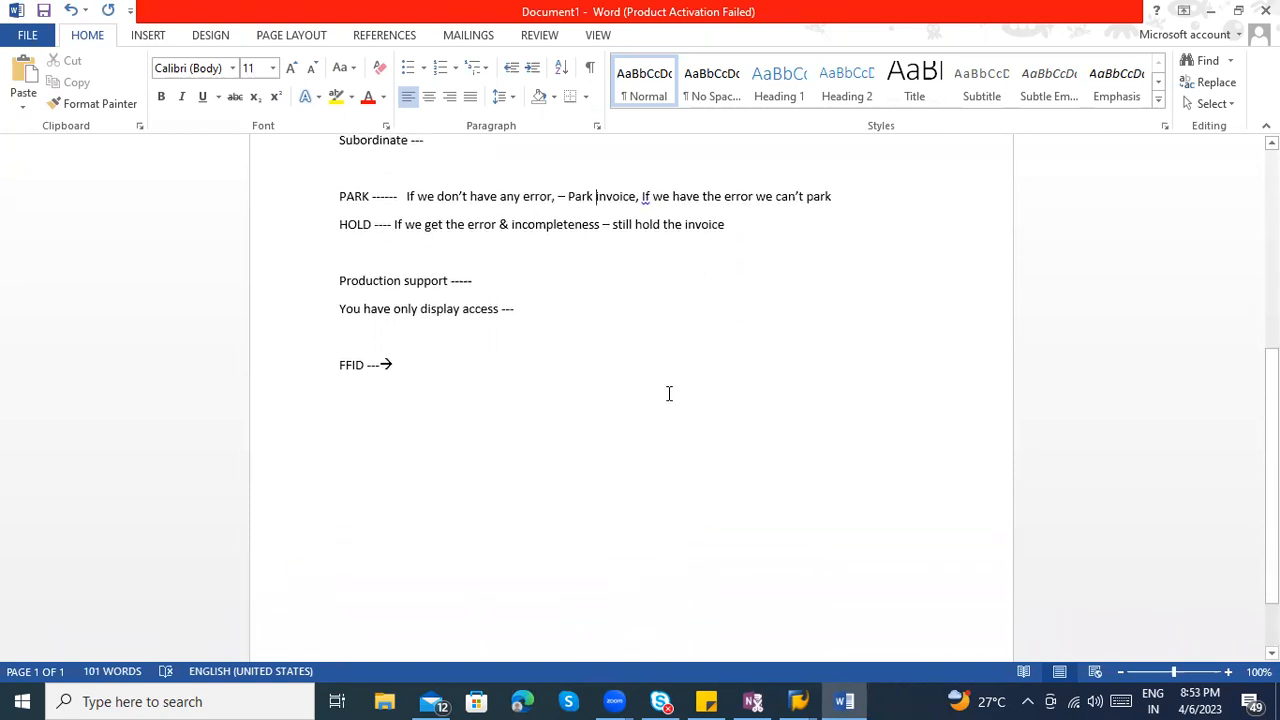
key("alt+Tab")
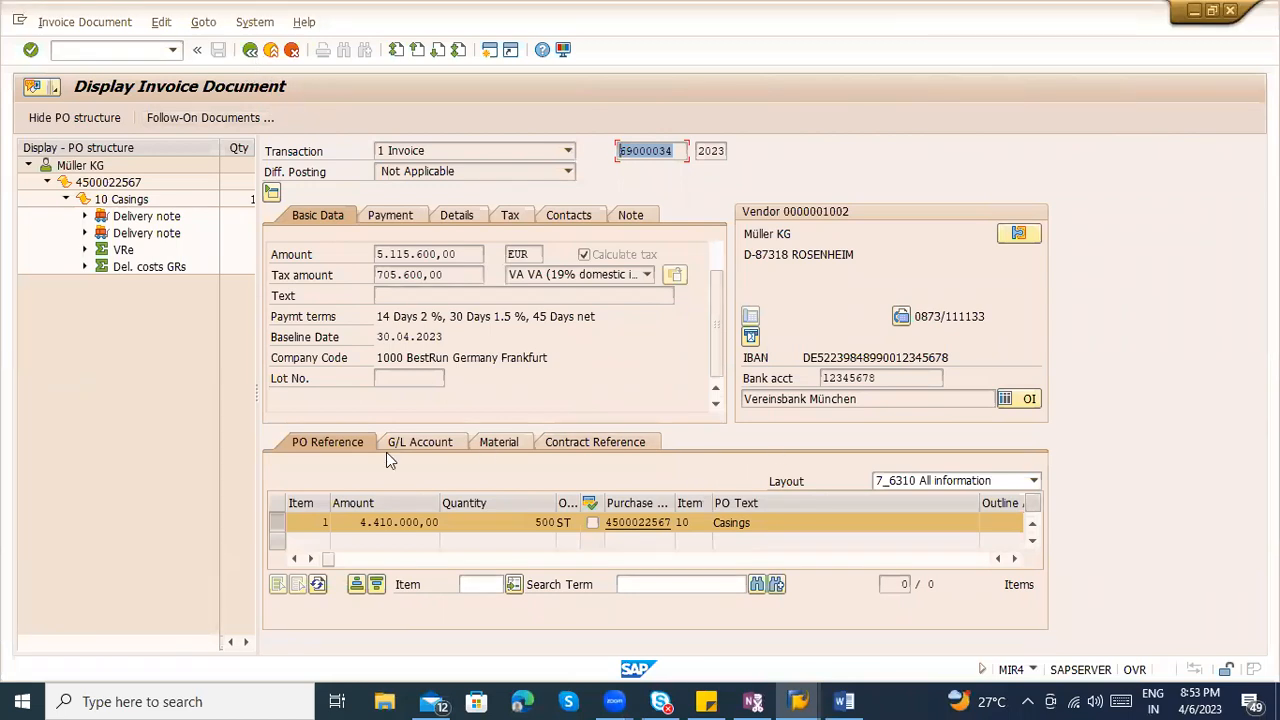
left_click(84, 266)
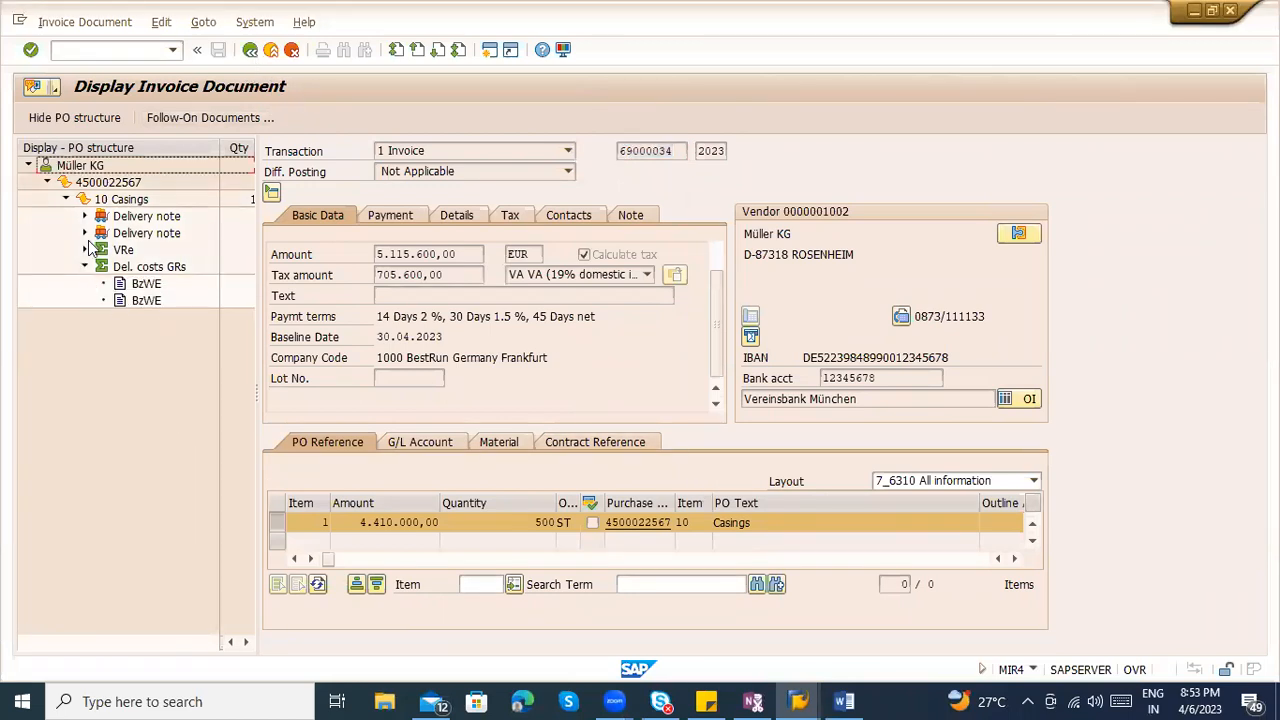
left_click(84, 249)
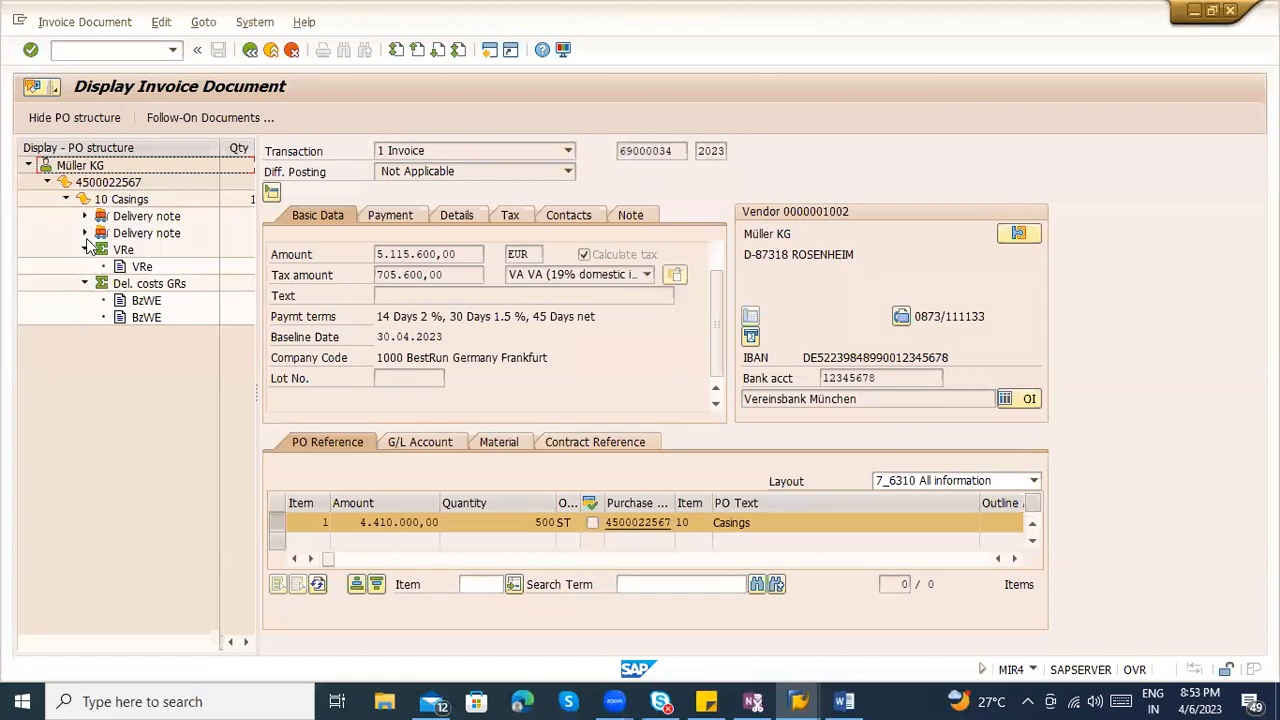
left_click(85, 233)
left_click(85, 216)
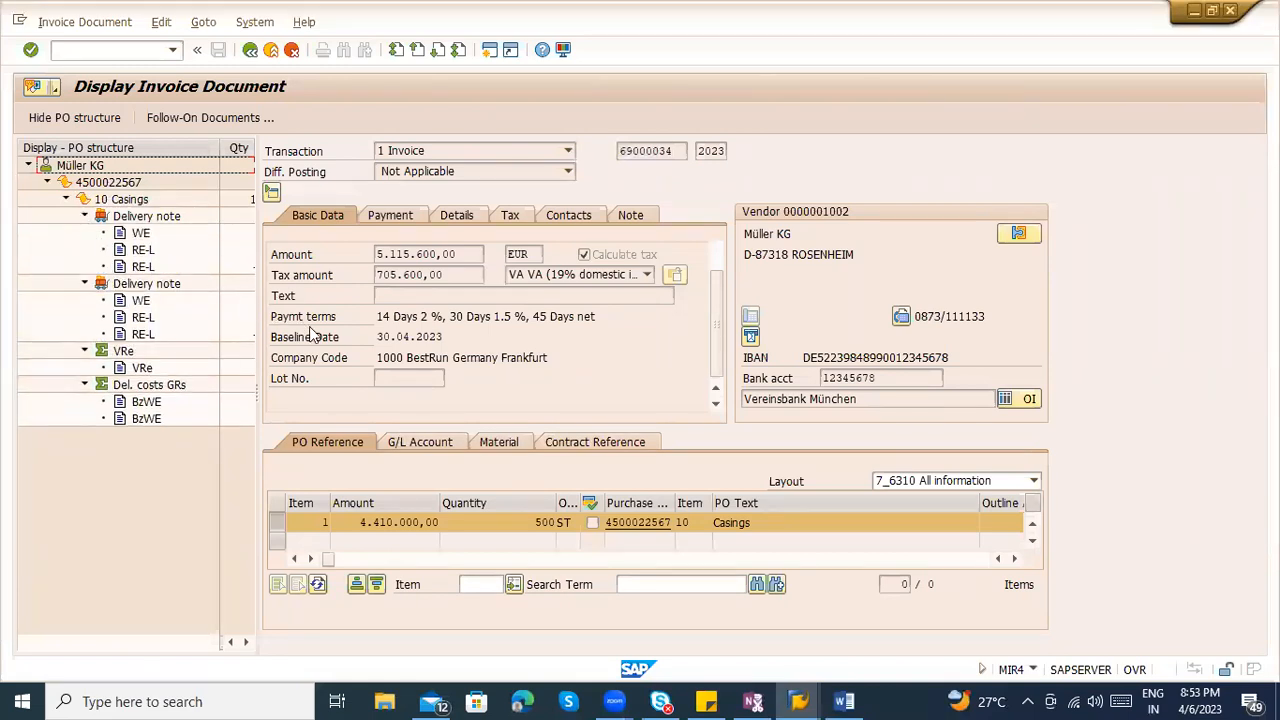
left_click_drag(255, 301, 835, 320)
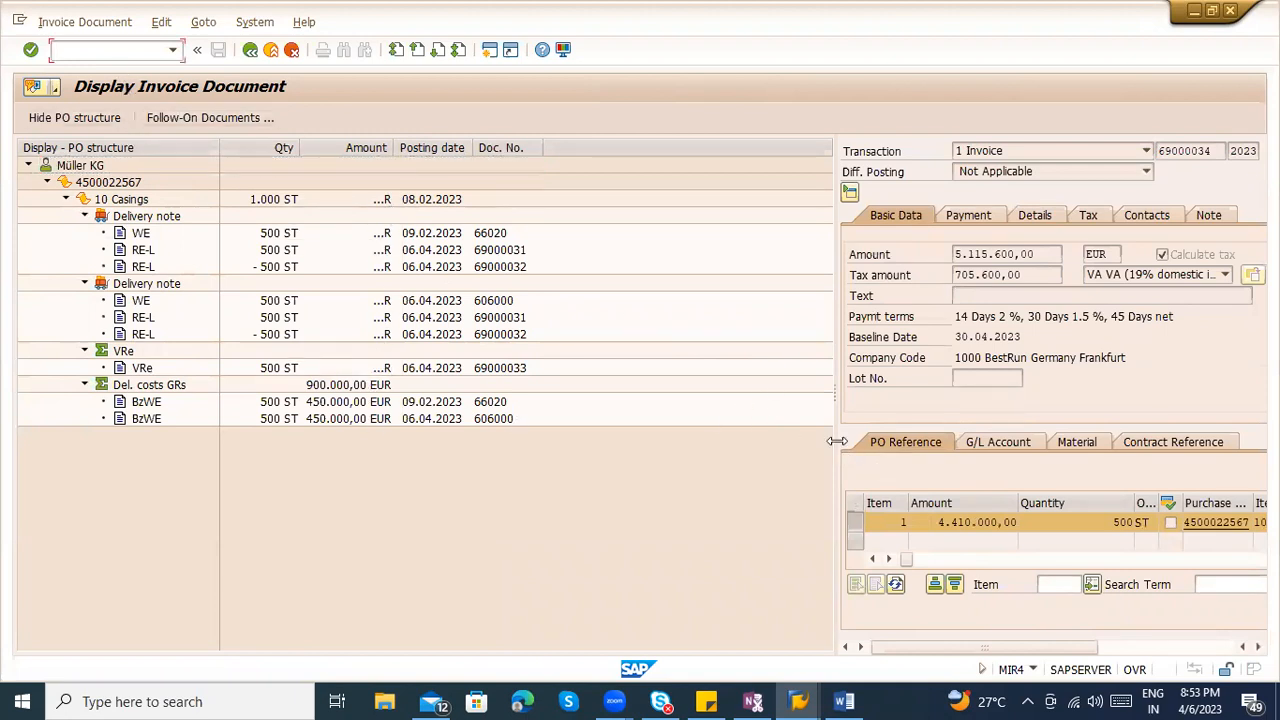
left_click_drag(838, 441, 566, 441)
left_click(946, 522)
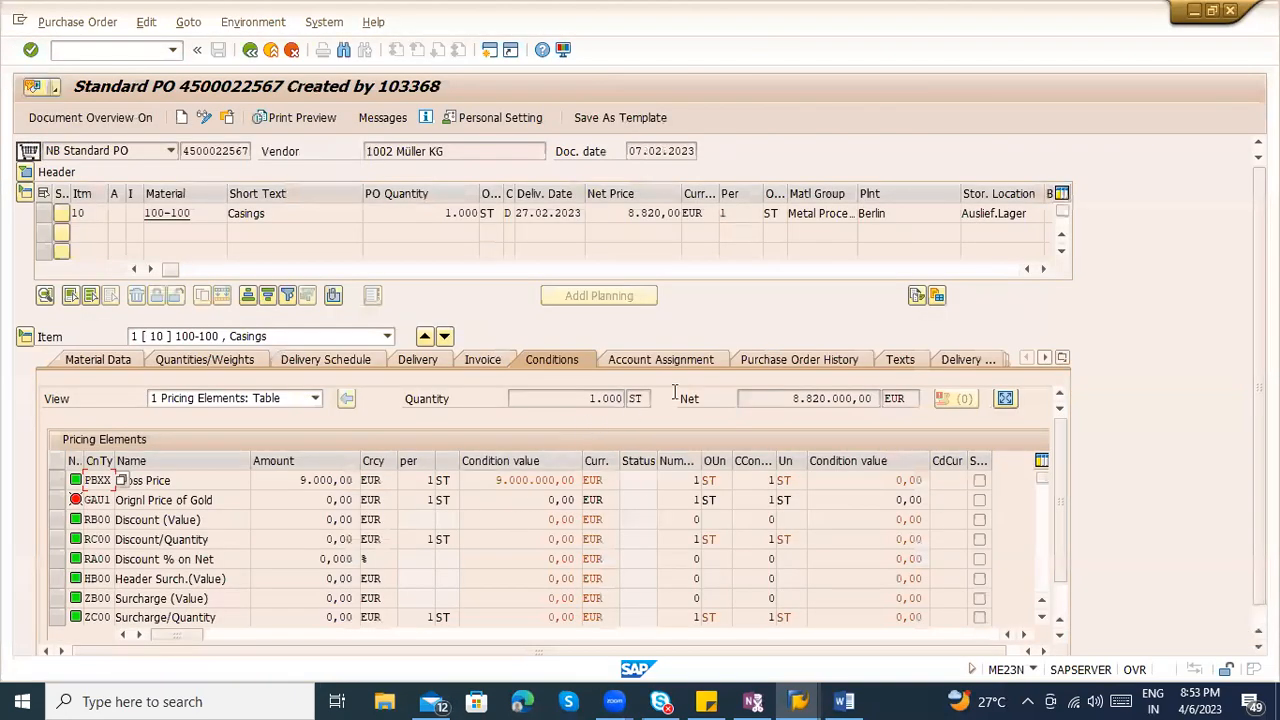
left_click(755, 363)
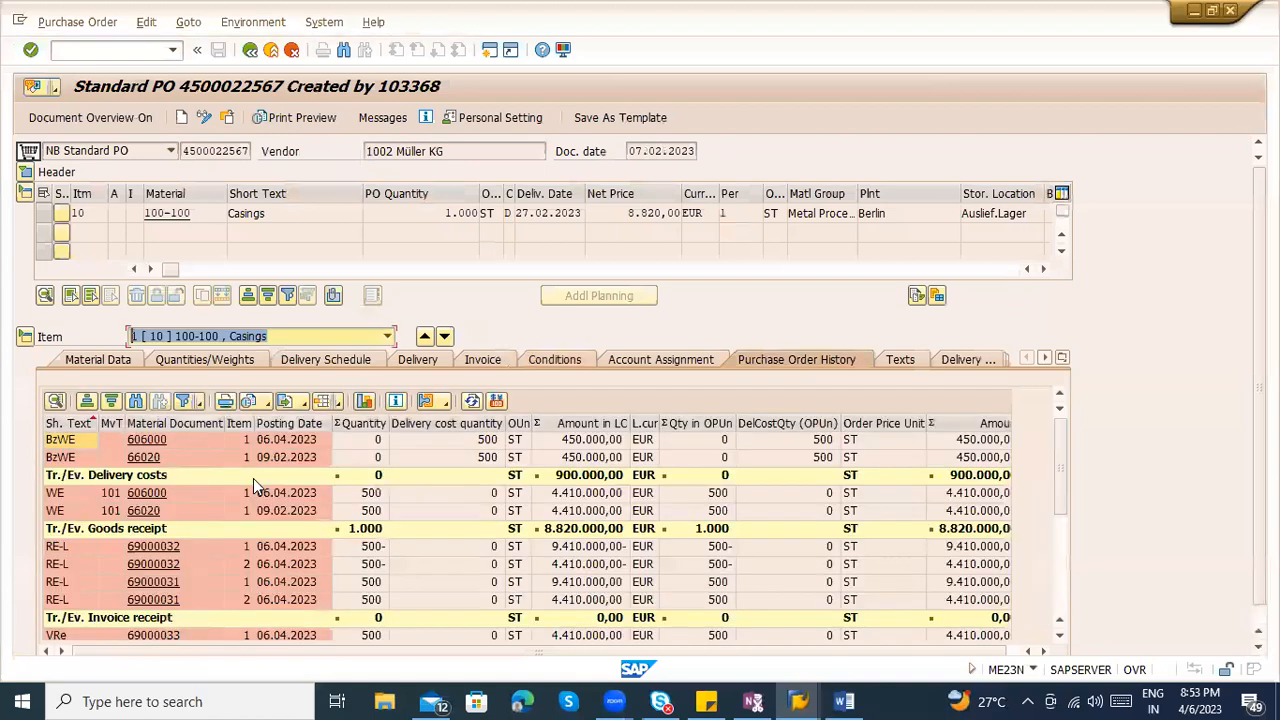
scroll(270, 539, "up", 2)
scroll(1162, 575, "down", 1)
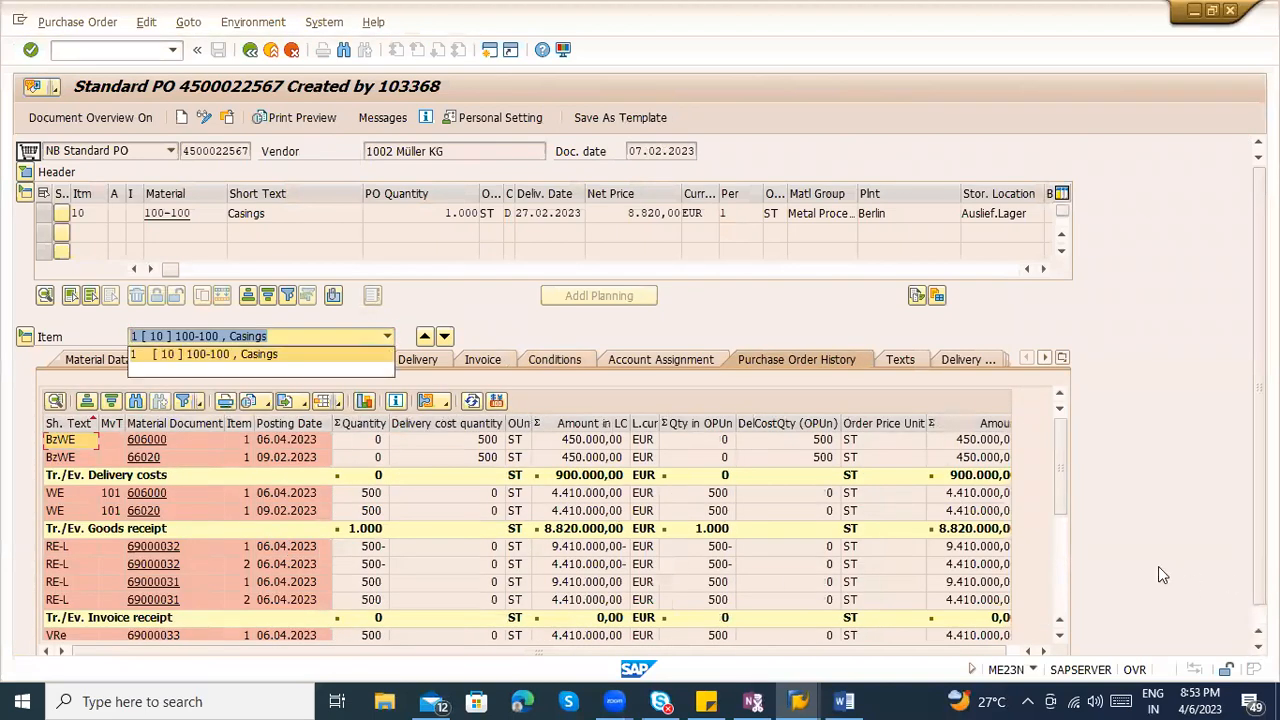
left_click(1063, 585)
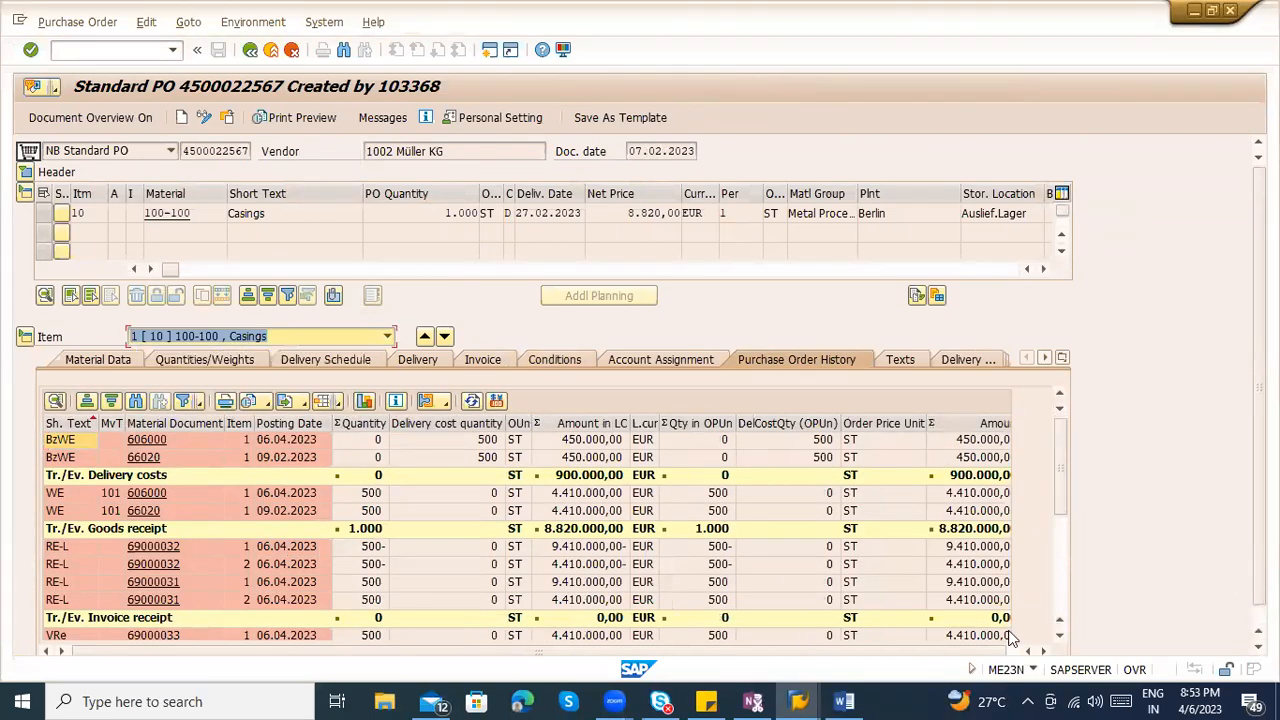
scroll(1063, 602, "down", 4)
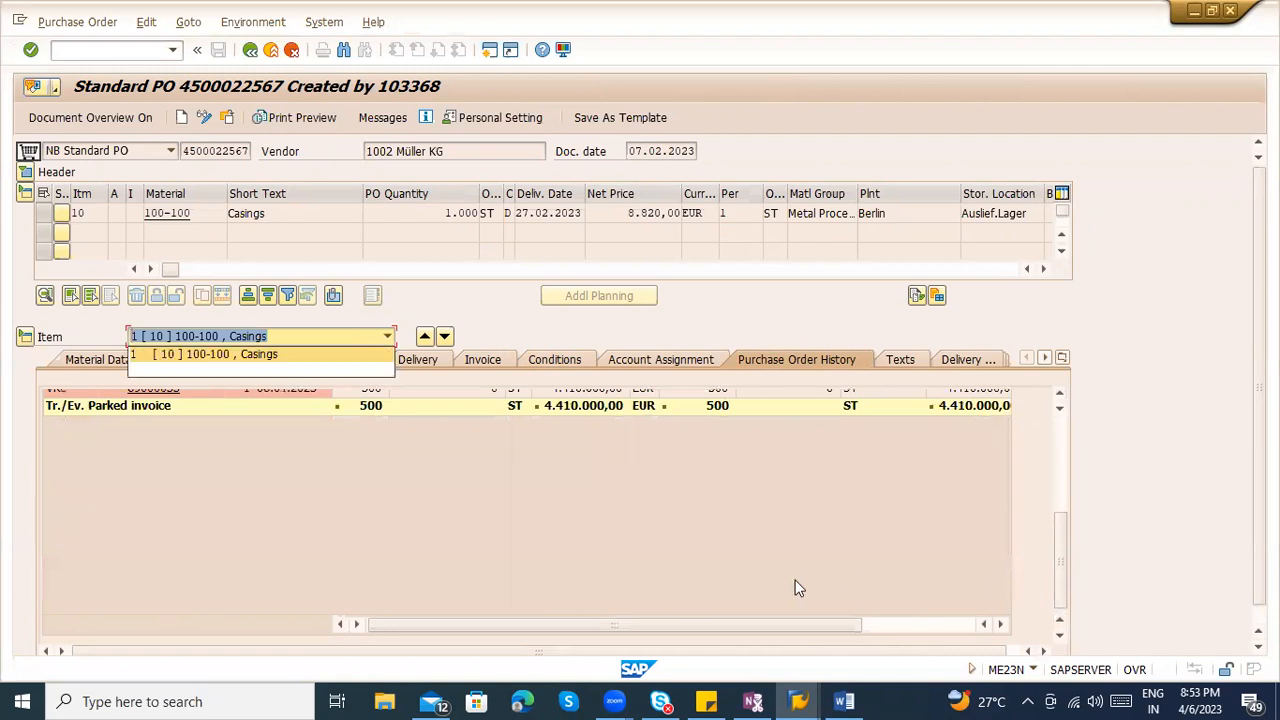
left_click_drag(1063, 525, 1064, 478)
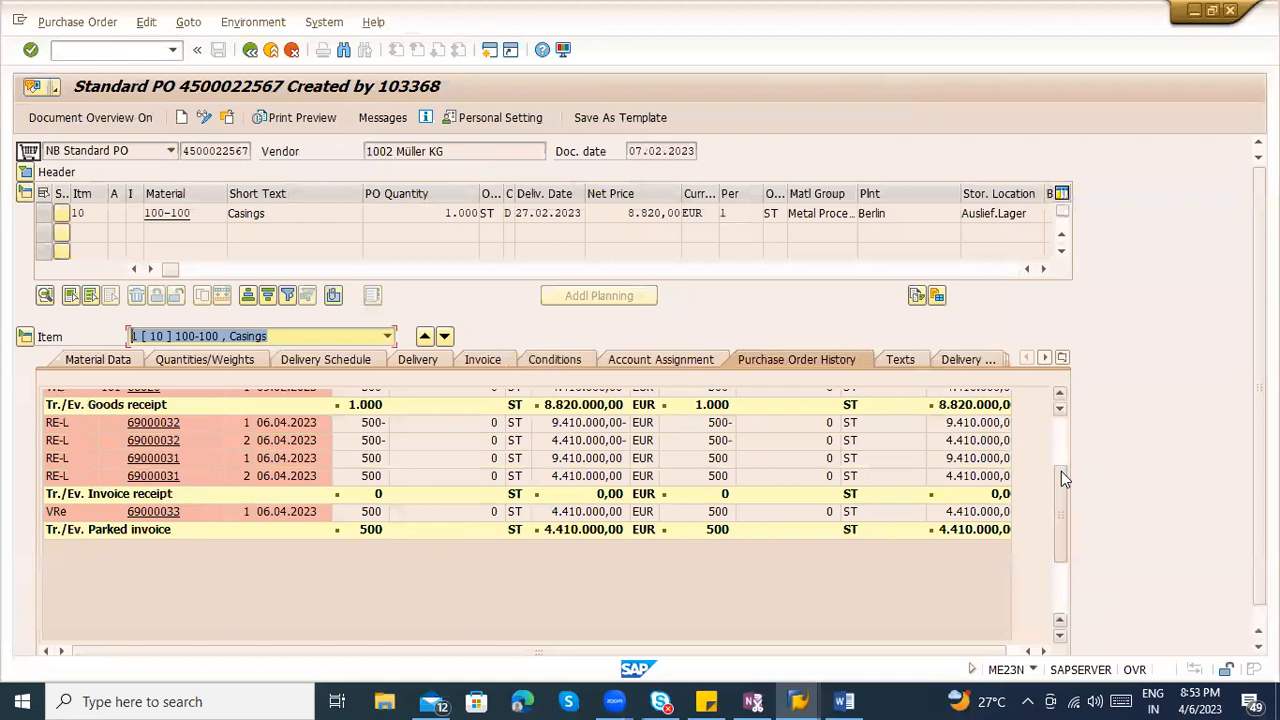
scroll(1061, 471, "up", 3)
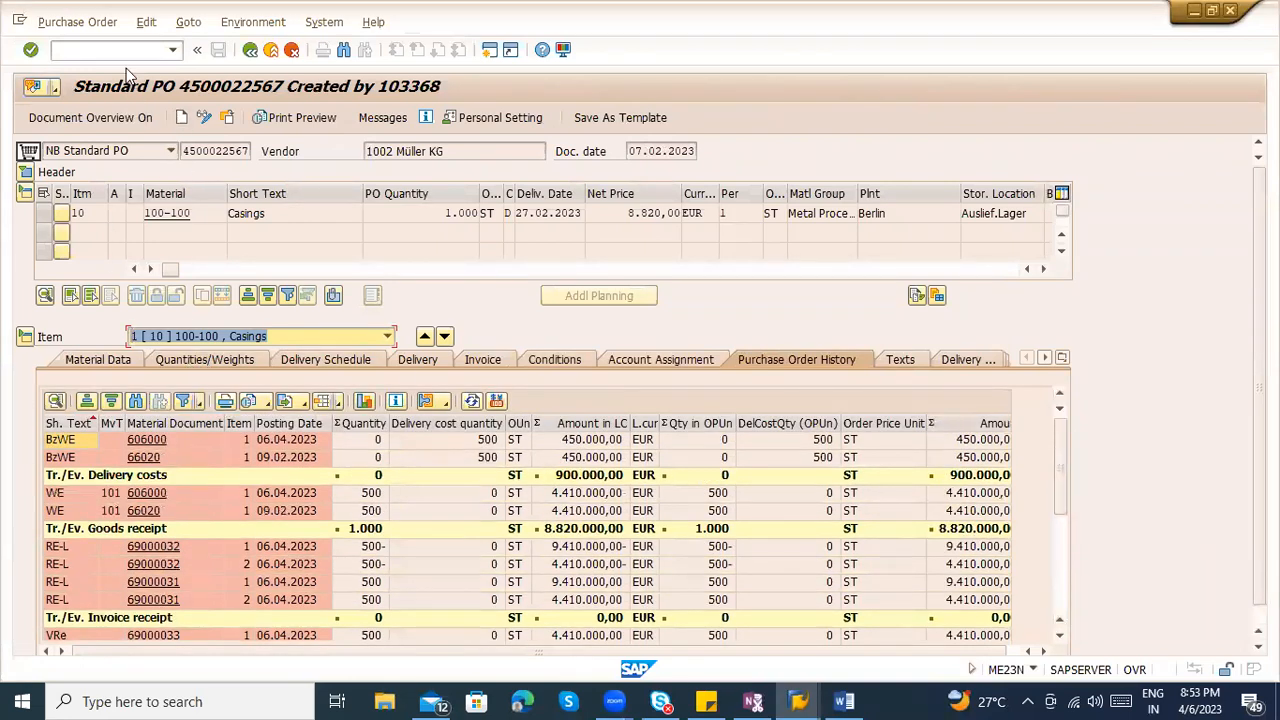
left_click(127, 50)
Open SE16N in a new session and load tables RBKP, RSEG, BKPF and BSEG in turn
type("/ose16n")
key("Return")
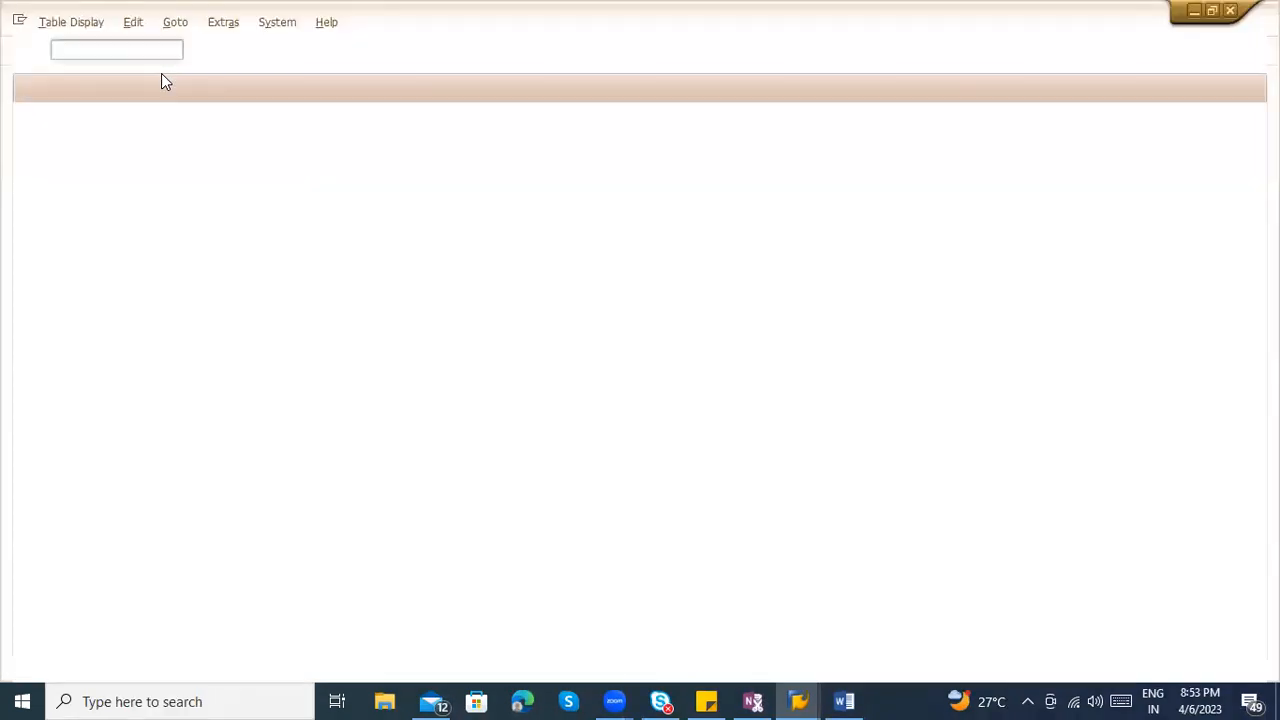
type("RBKP")
key("Return")
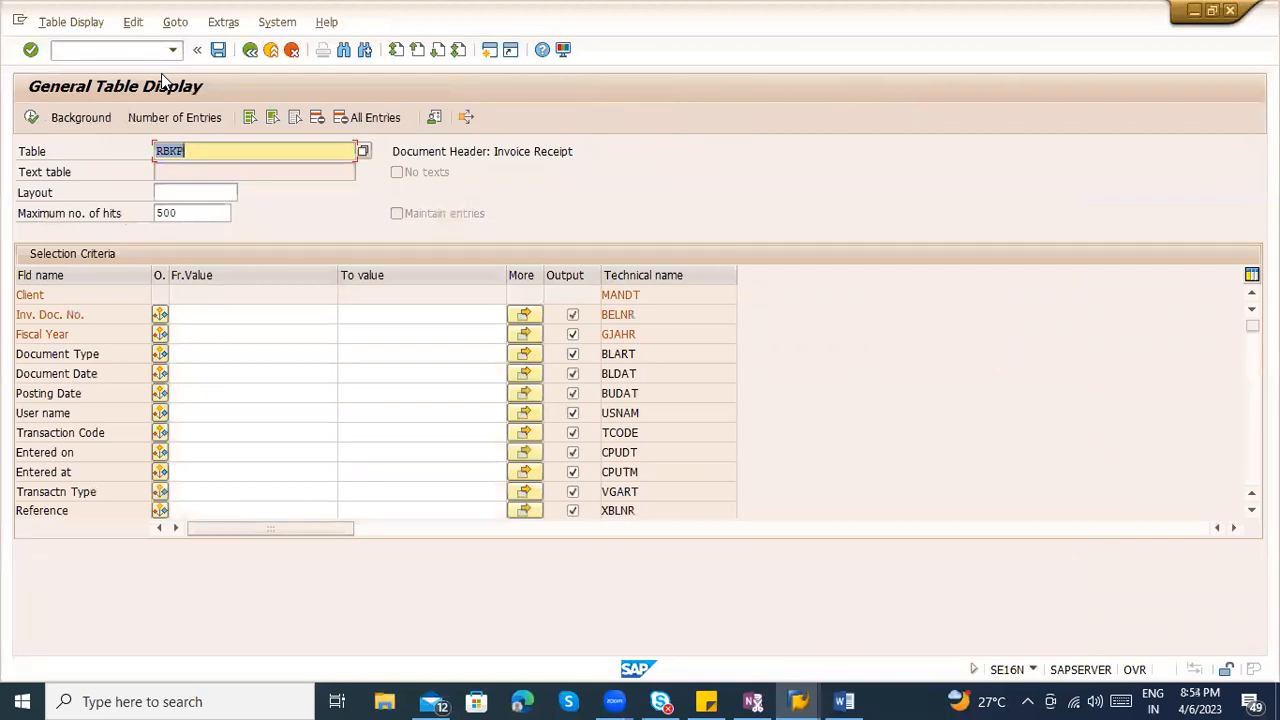
type("RSEG")
key("Return")
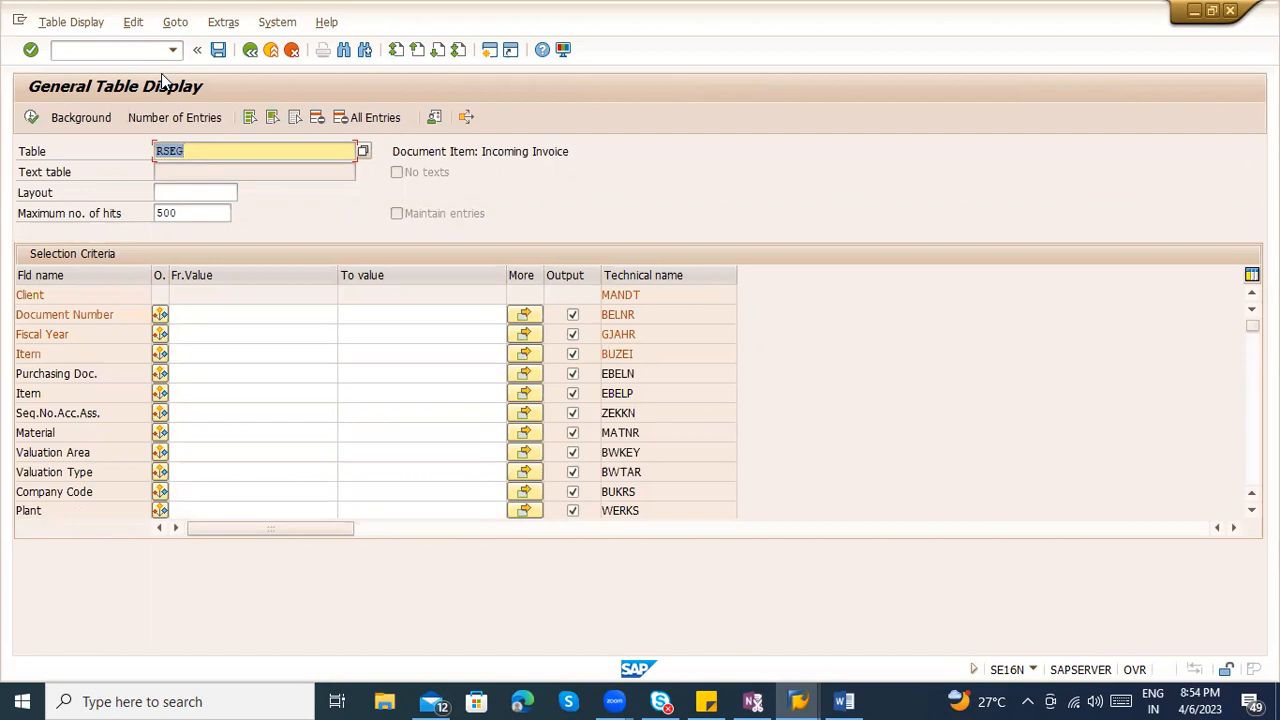
key("BackSpace")
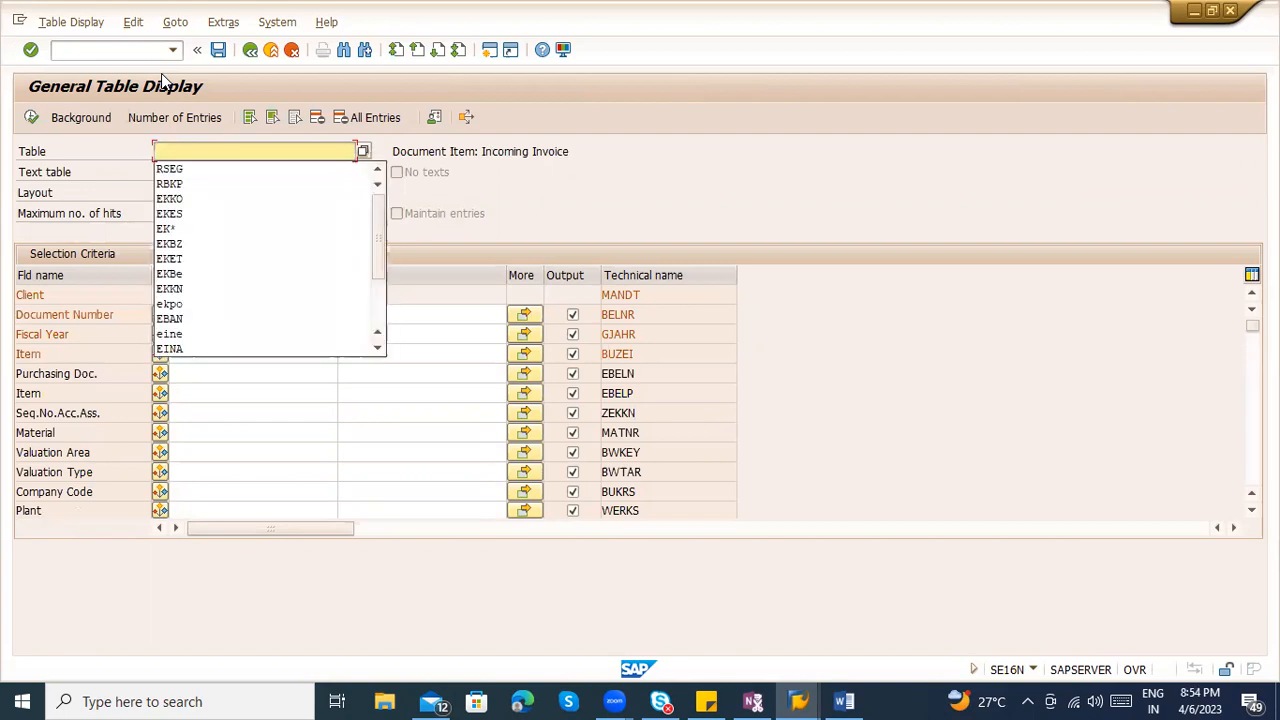
type("BKPF")
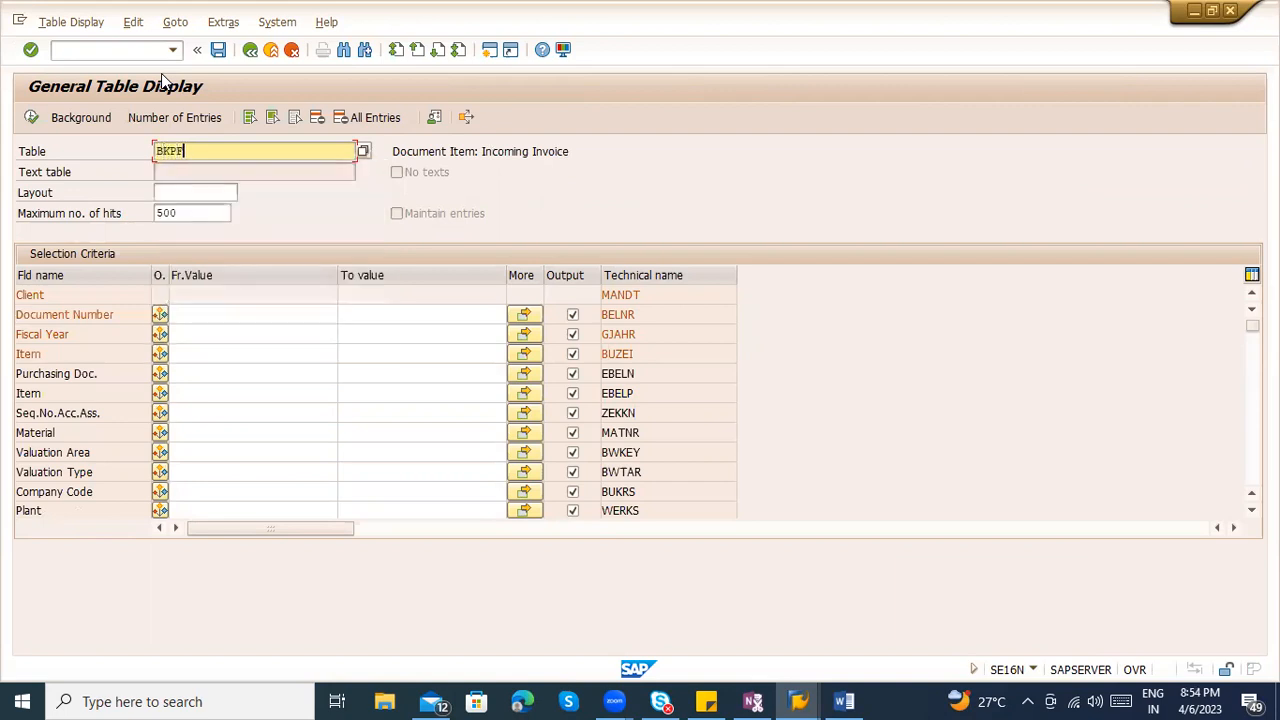
key("Return")
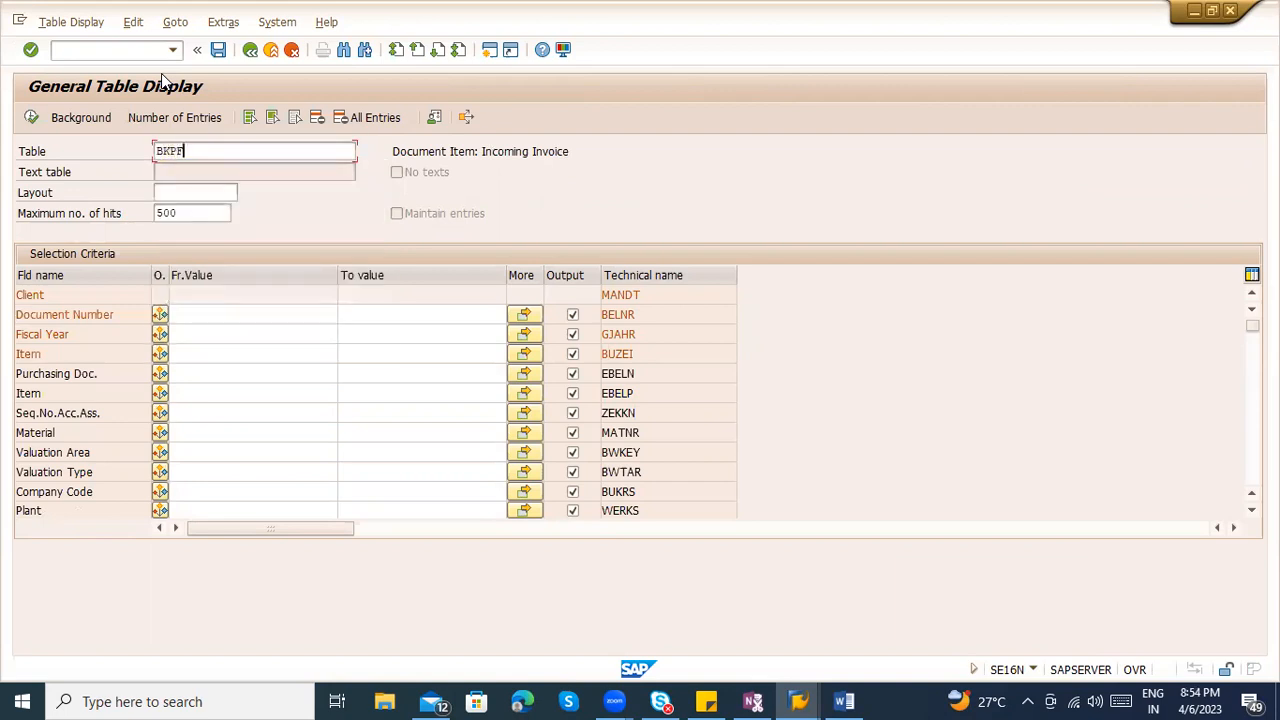
type("BSEG")
key("Return")
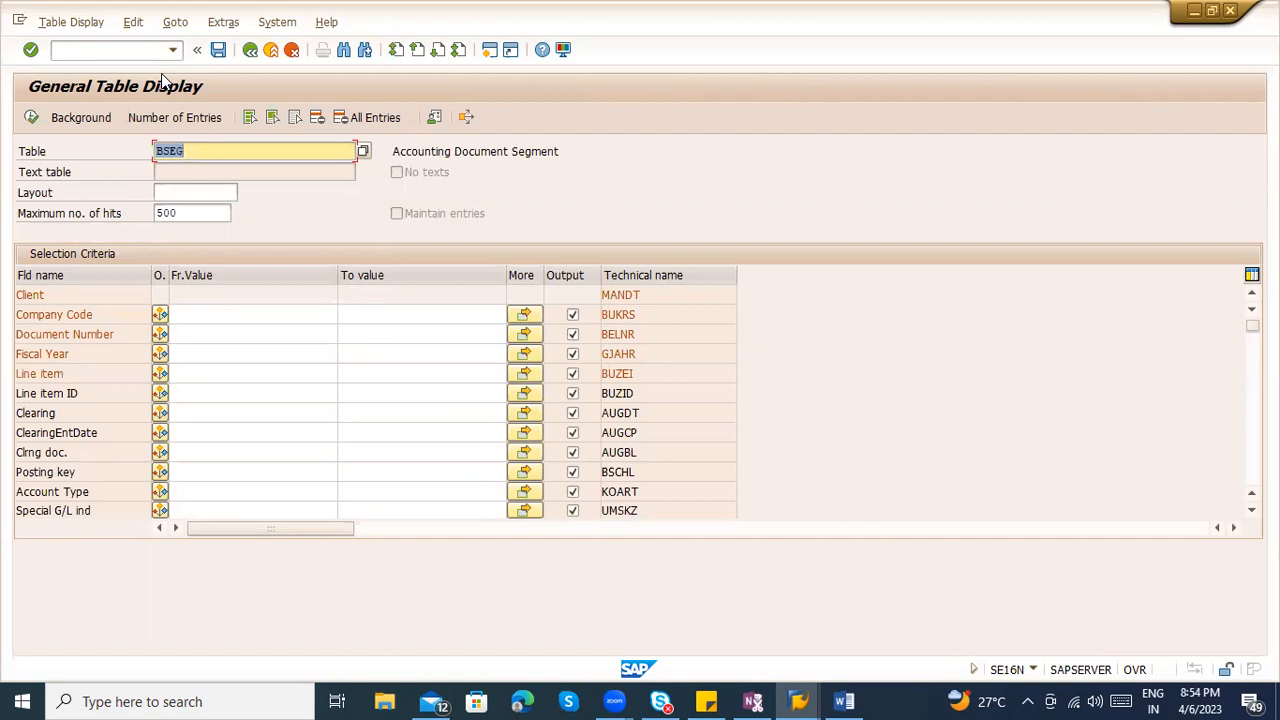
Load tables MKPF and MSEG, then MARD storage location data
type("BKP")
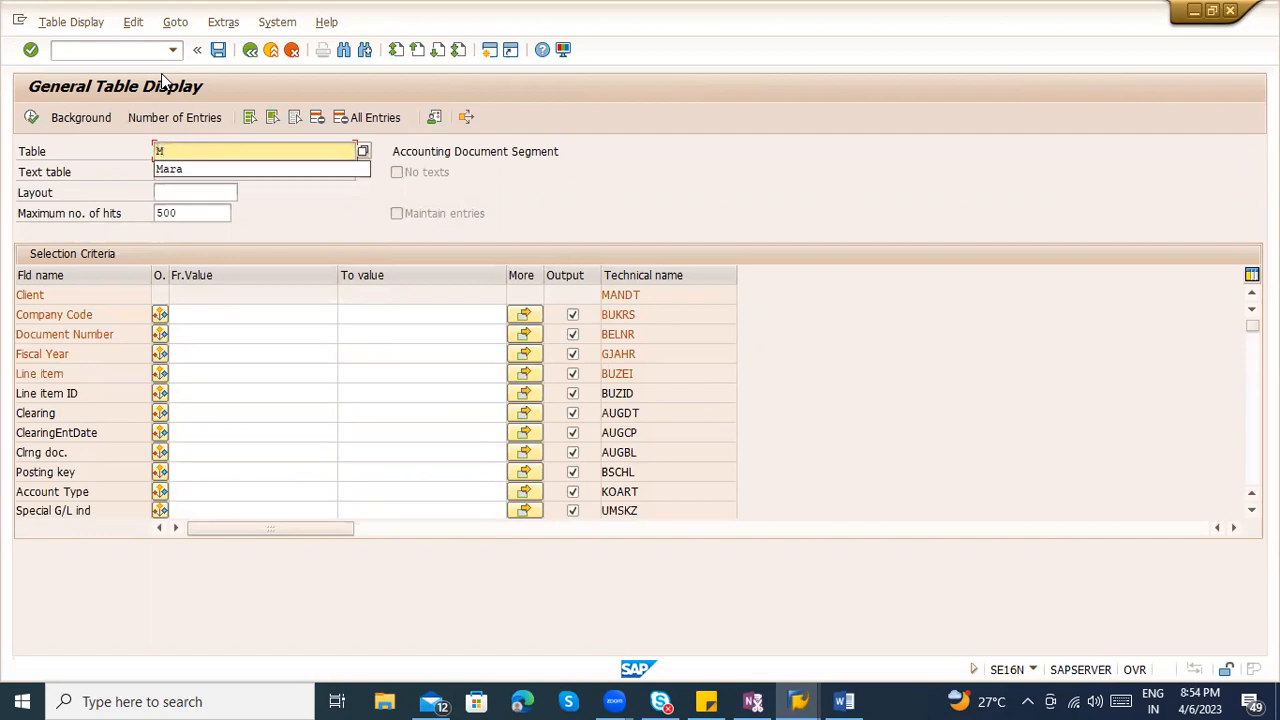
key("BackSpace")
type("KP")
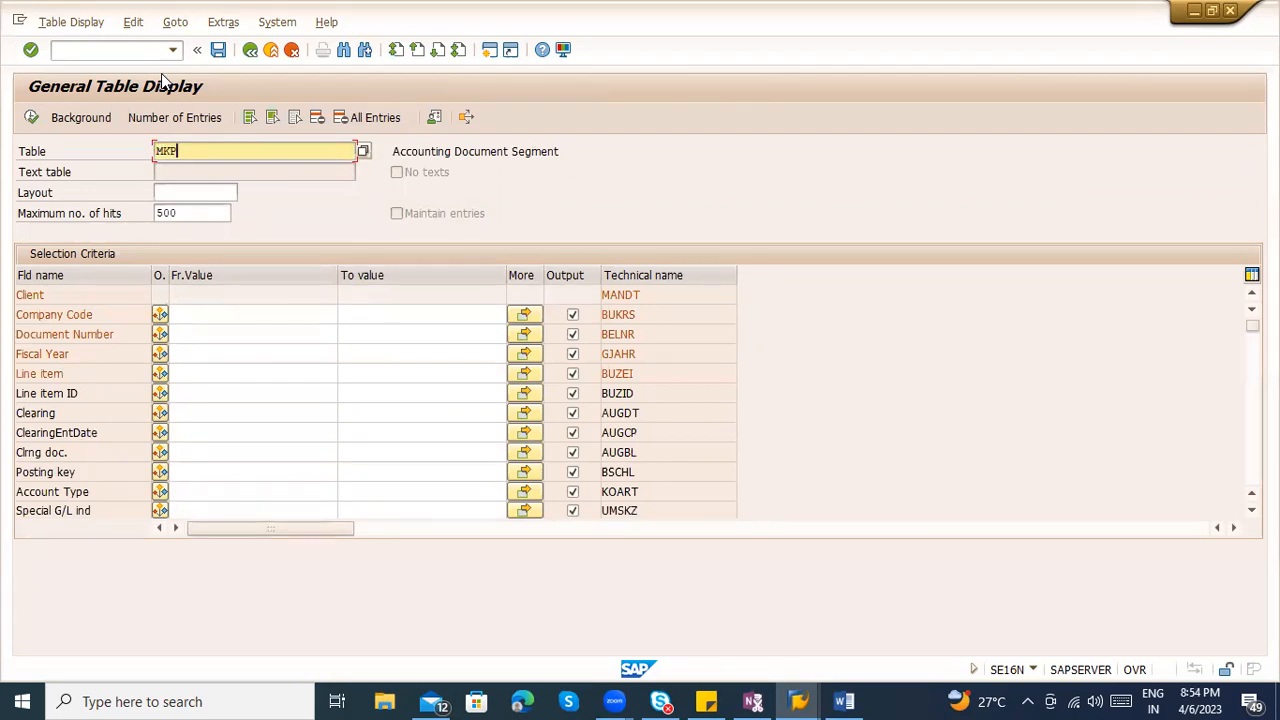
type("F")
key("Return")
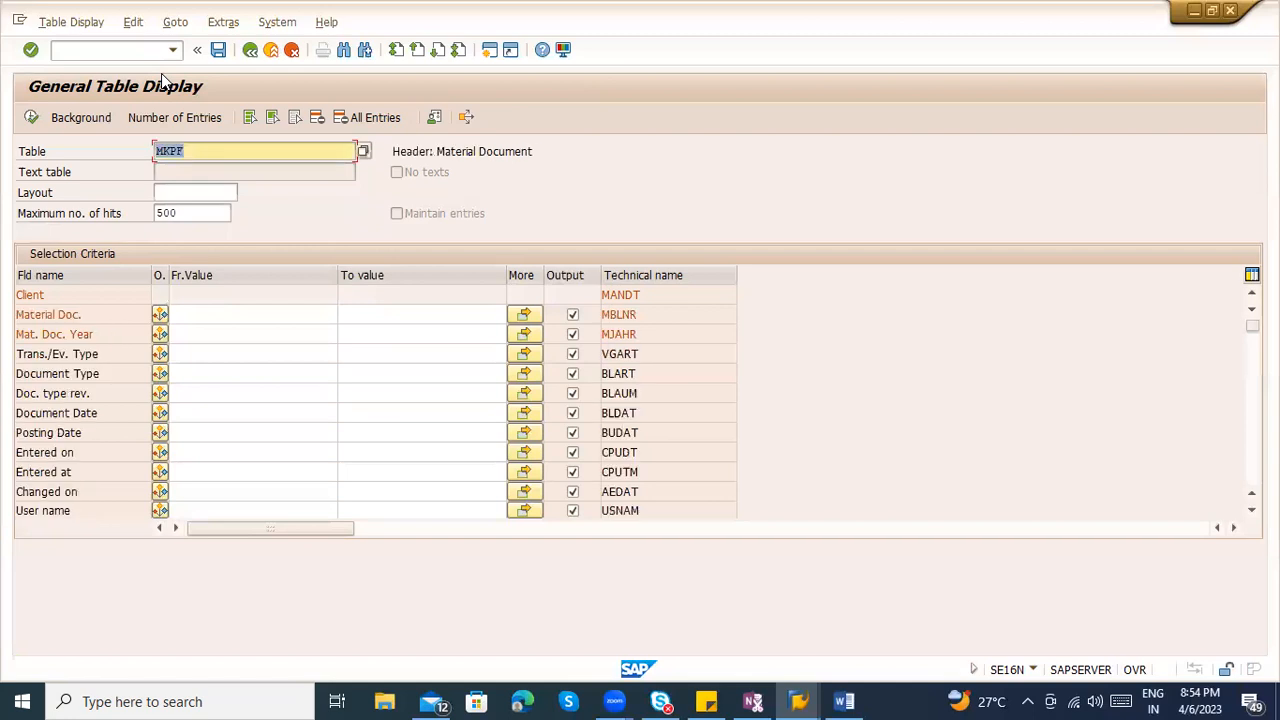
type("MSEG")
key("Return")
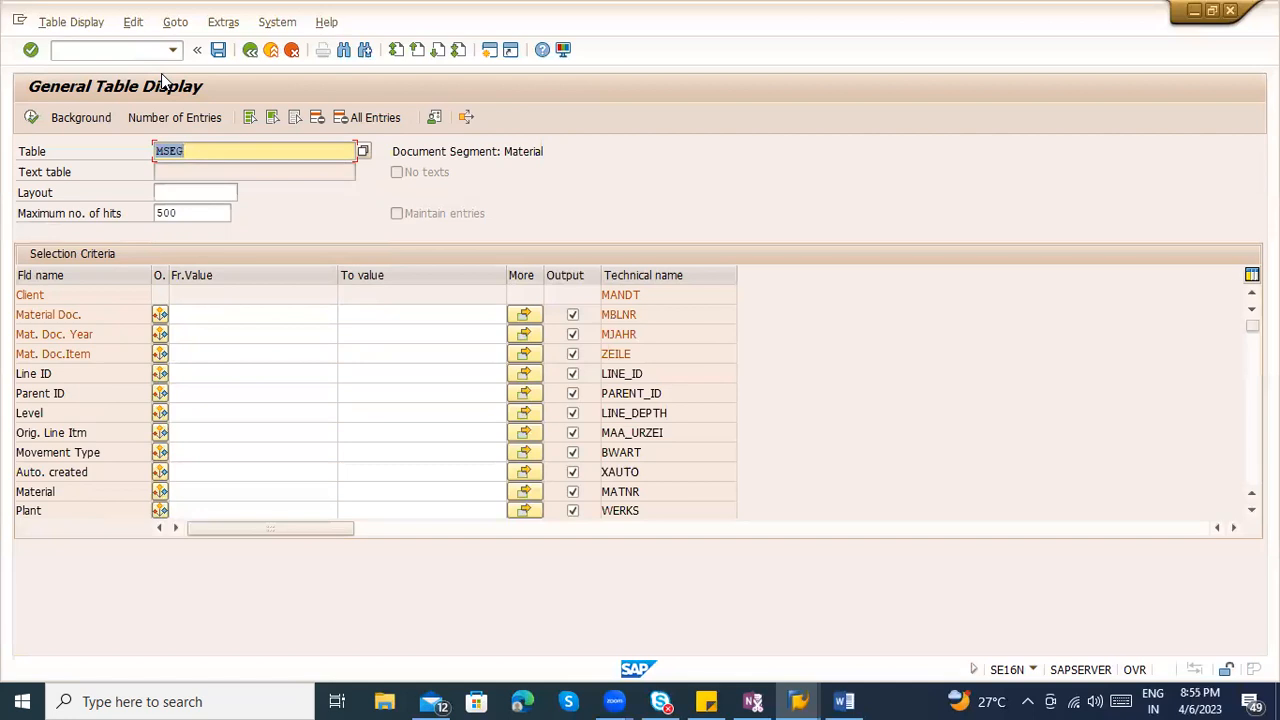
type("MARD")
key("Return")
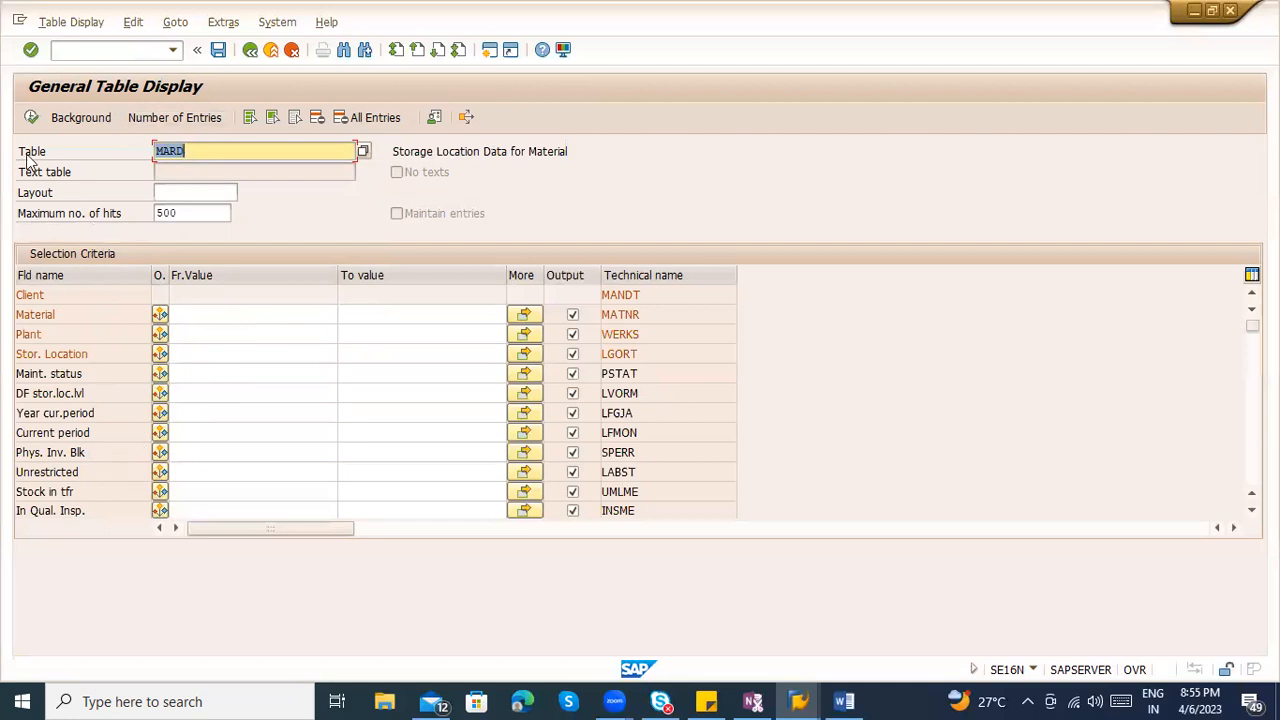
left_click(31, 117)
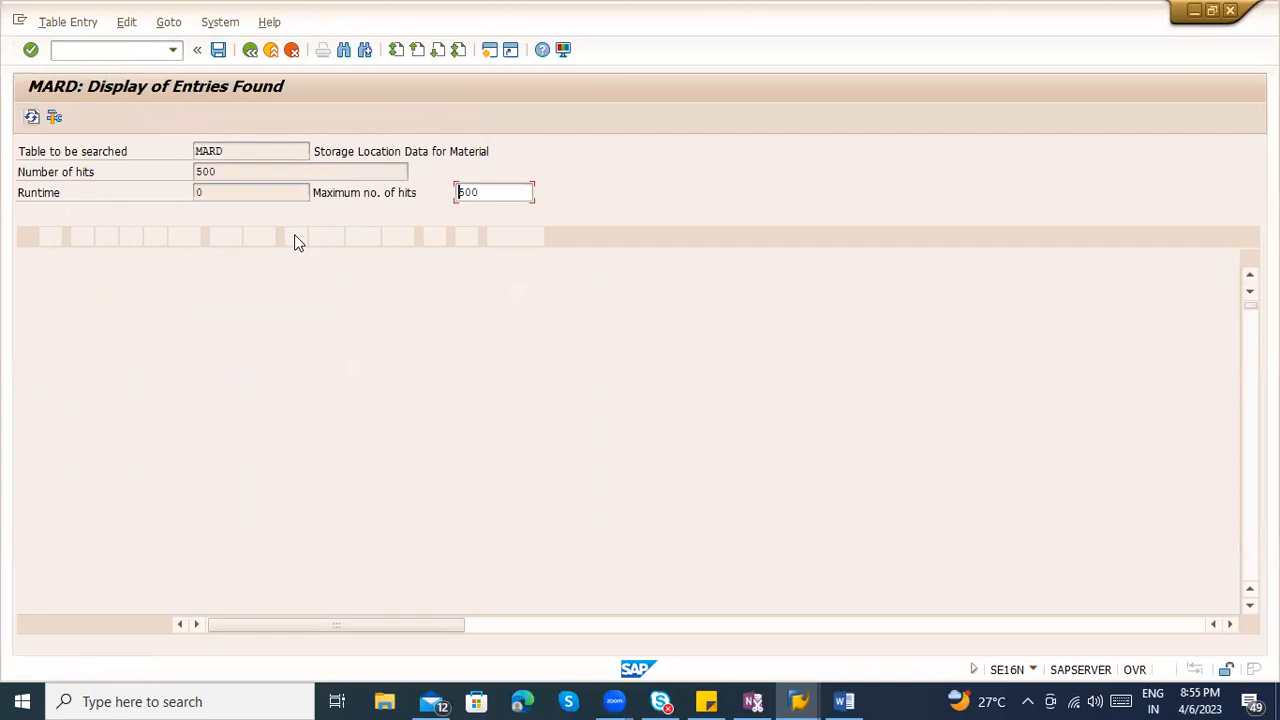
left_click(352, 258)
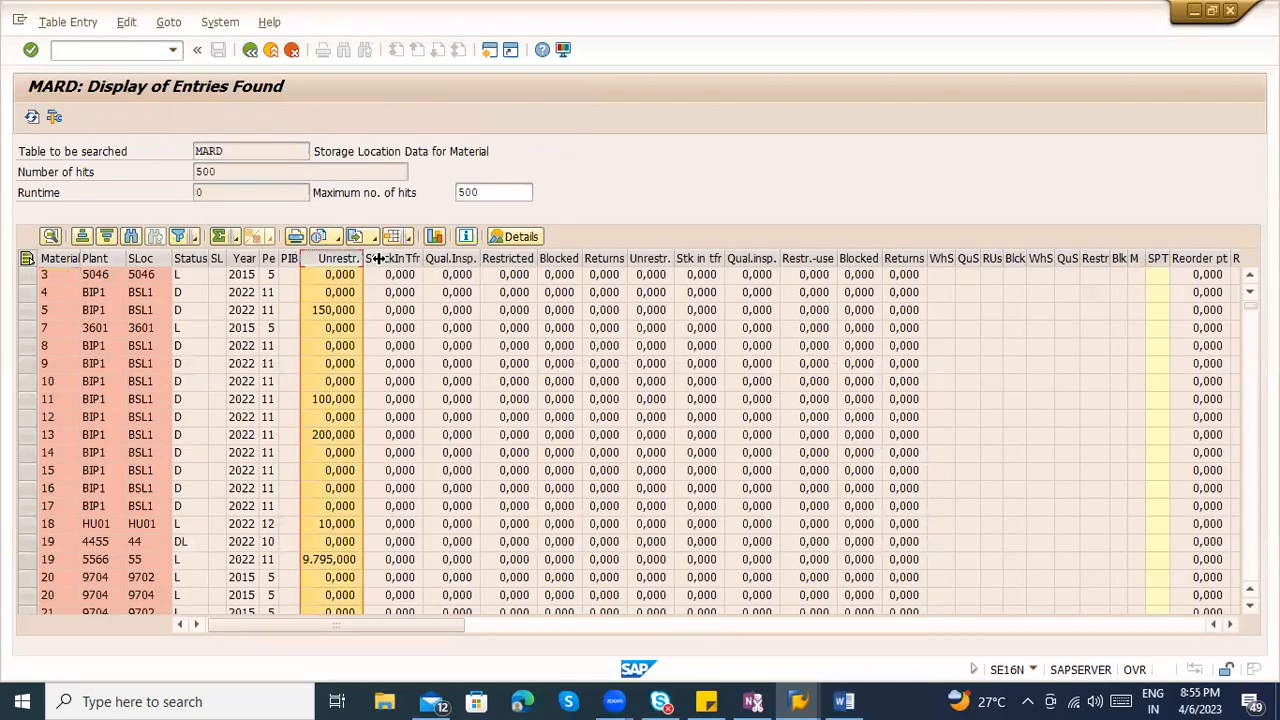
left_click(393, 258)
left_click(452, 258)
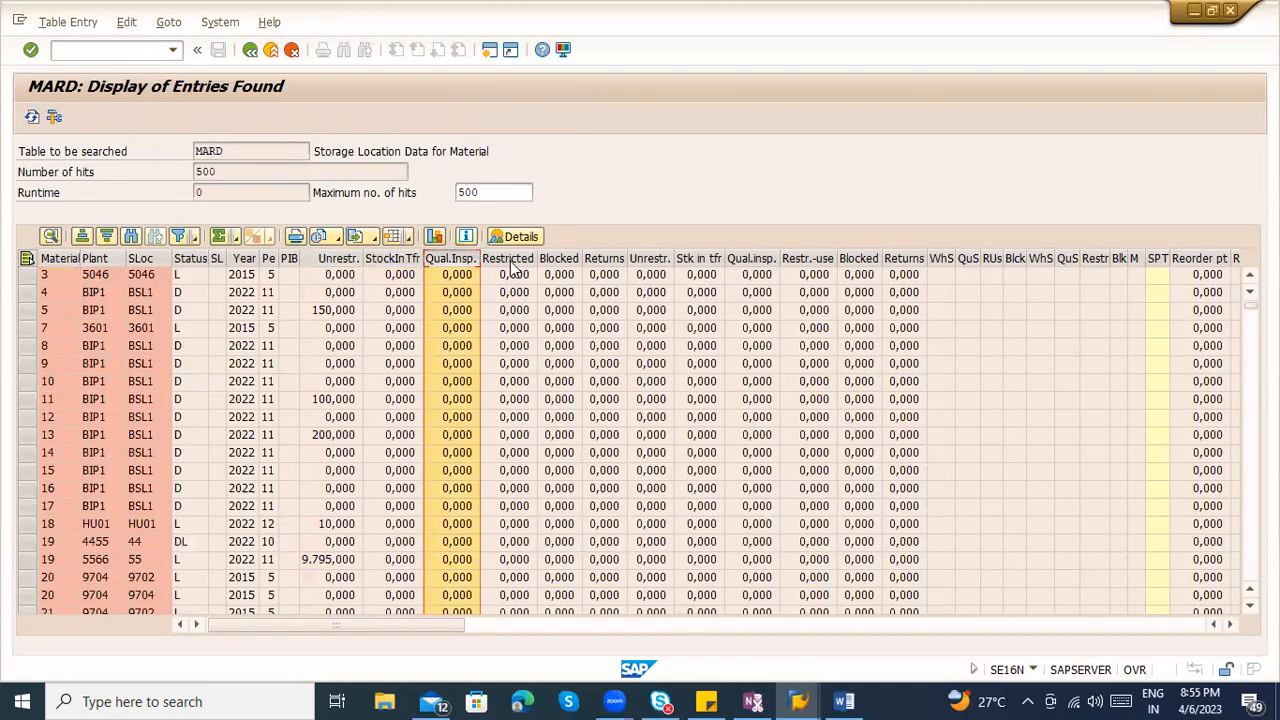
left_click(510, 260)
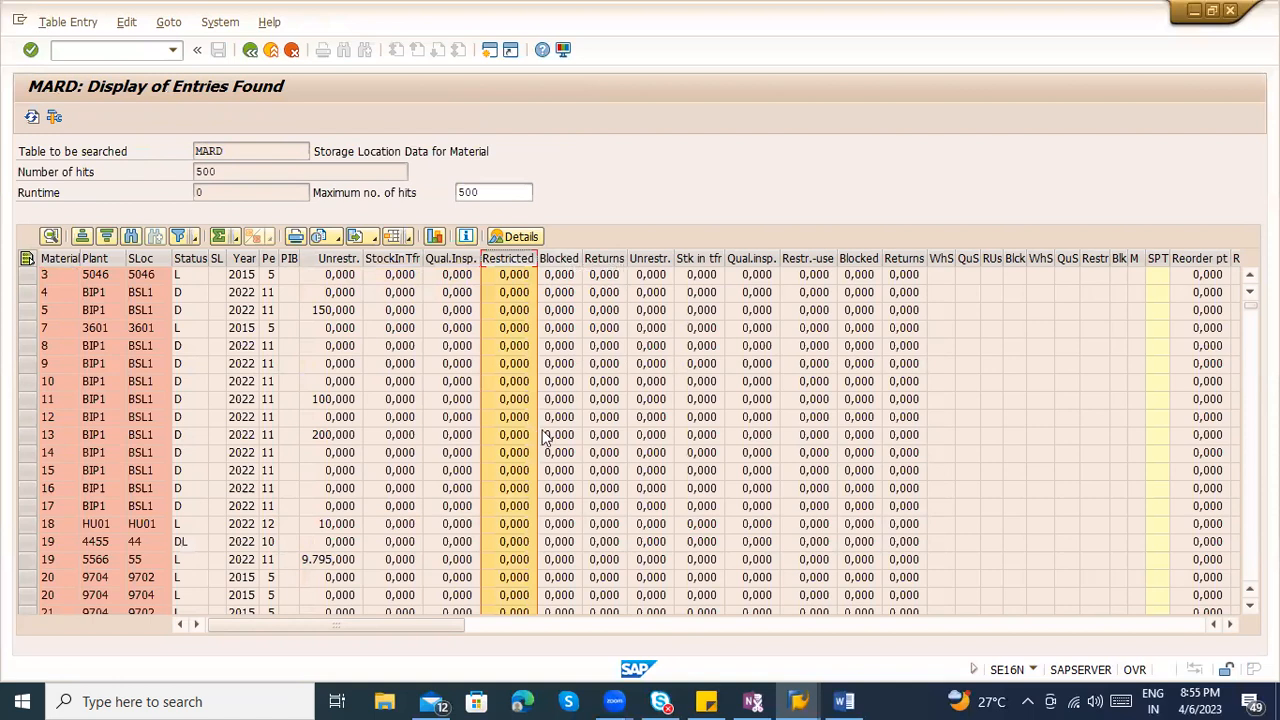
left_click(250, 50)
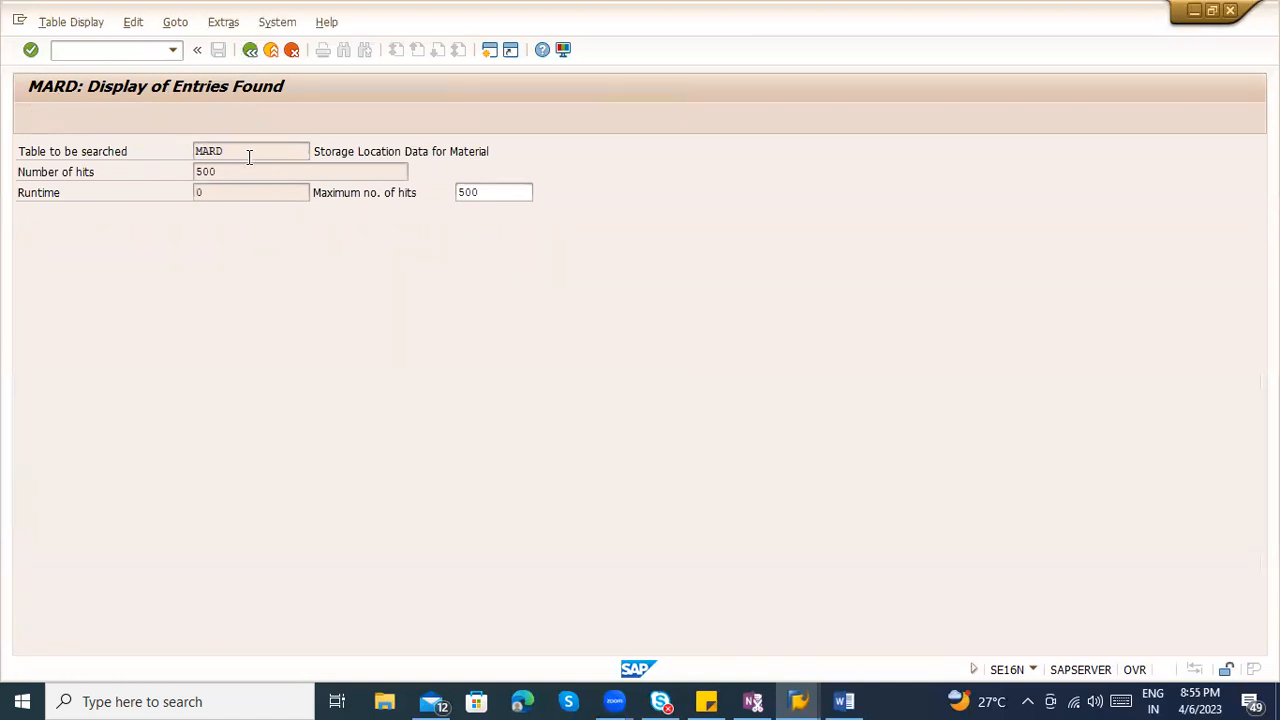
After /nmardh fails as a transaction, open SE16N and load table MARDH
left_click(123, 52)
type("/")
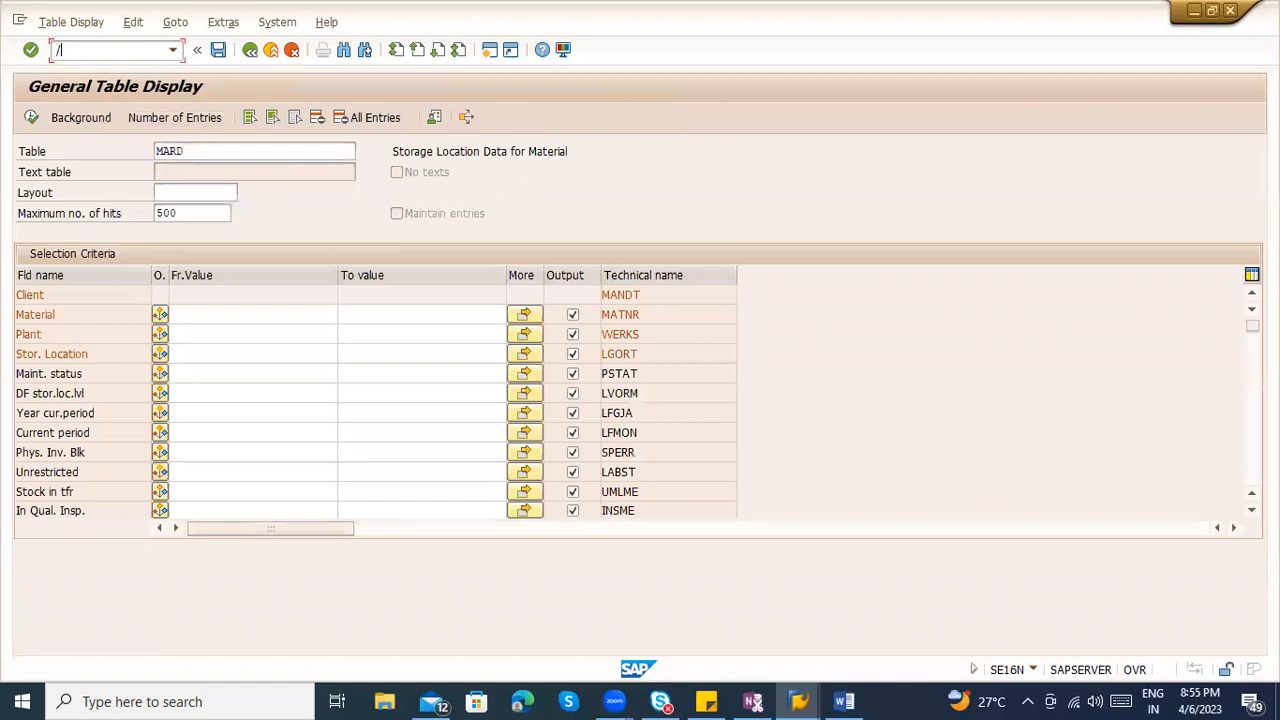
type("nmardh")
key("BackSpace")
key("BackSpace")
type("h")
key("Return")
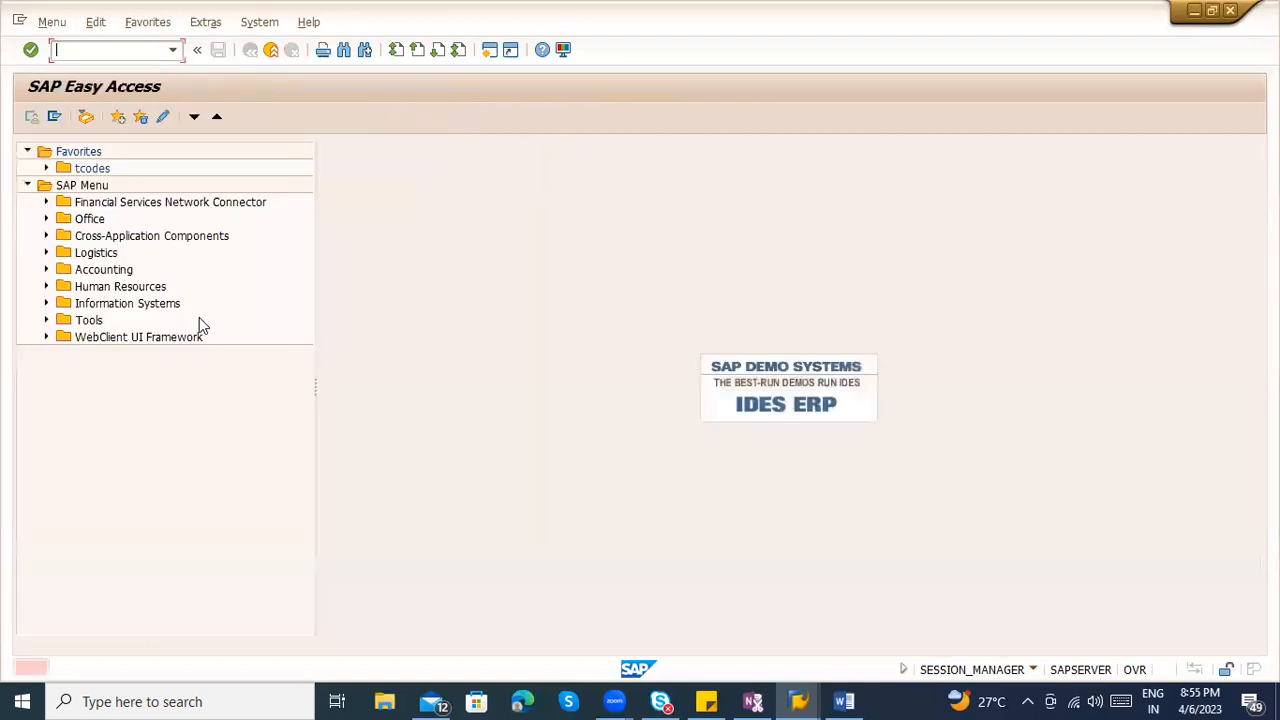
type("se16n")
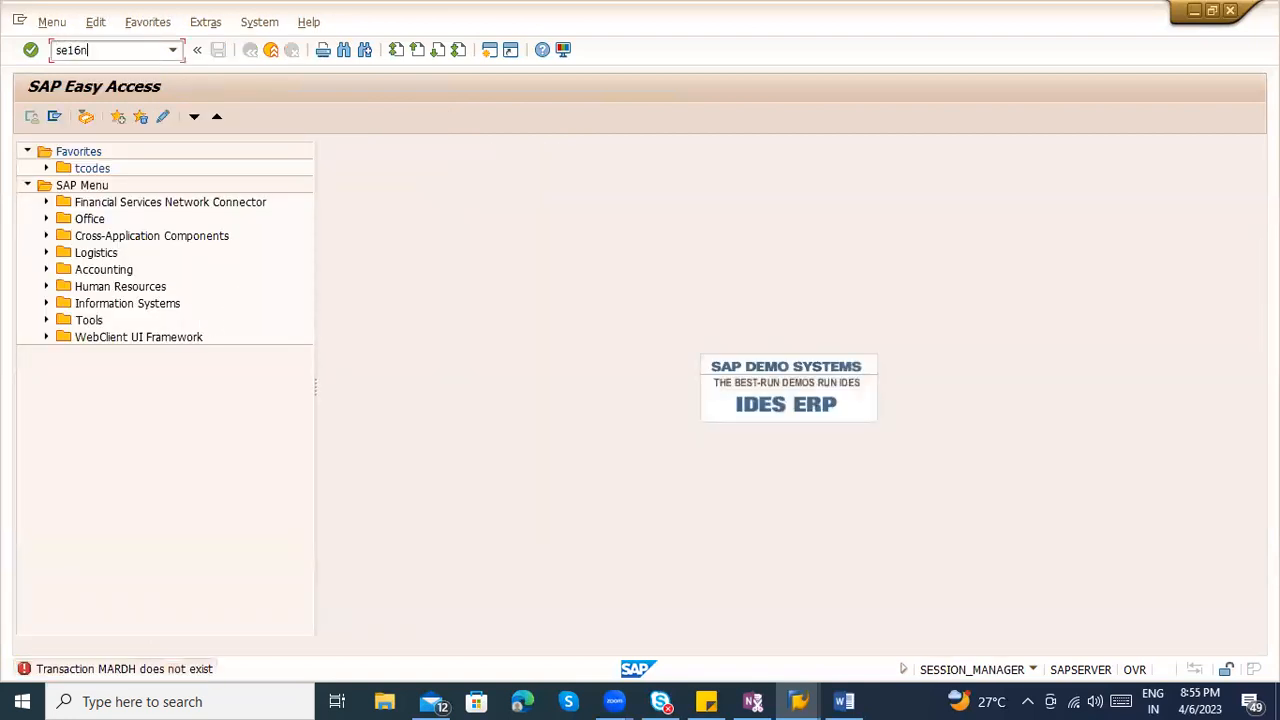
key("Return")
type("mardh")
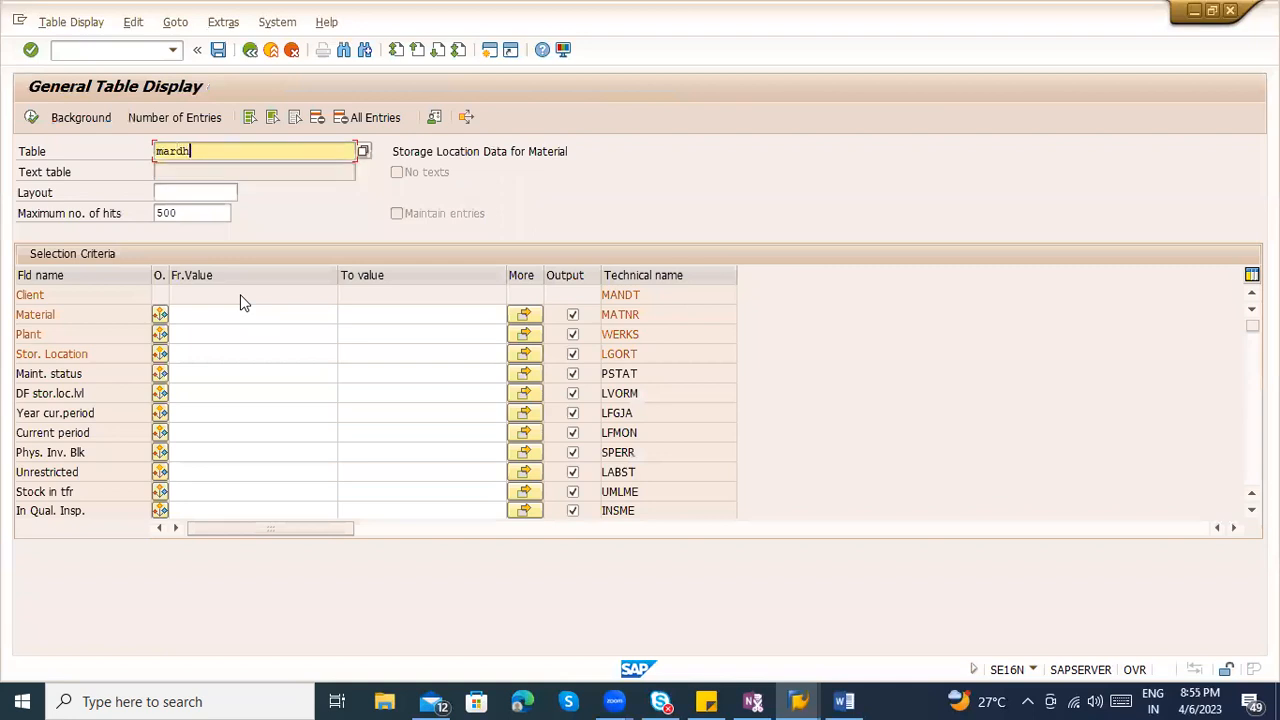
key("Return")
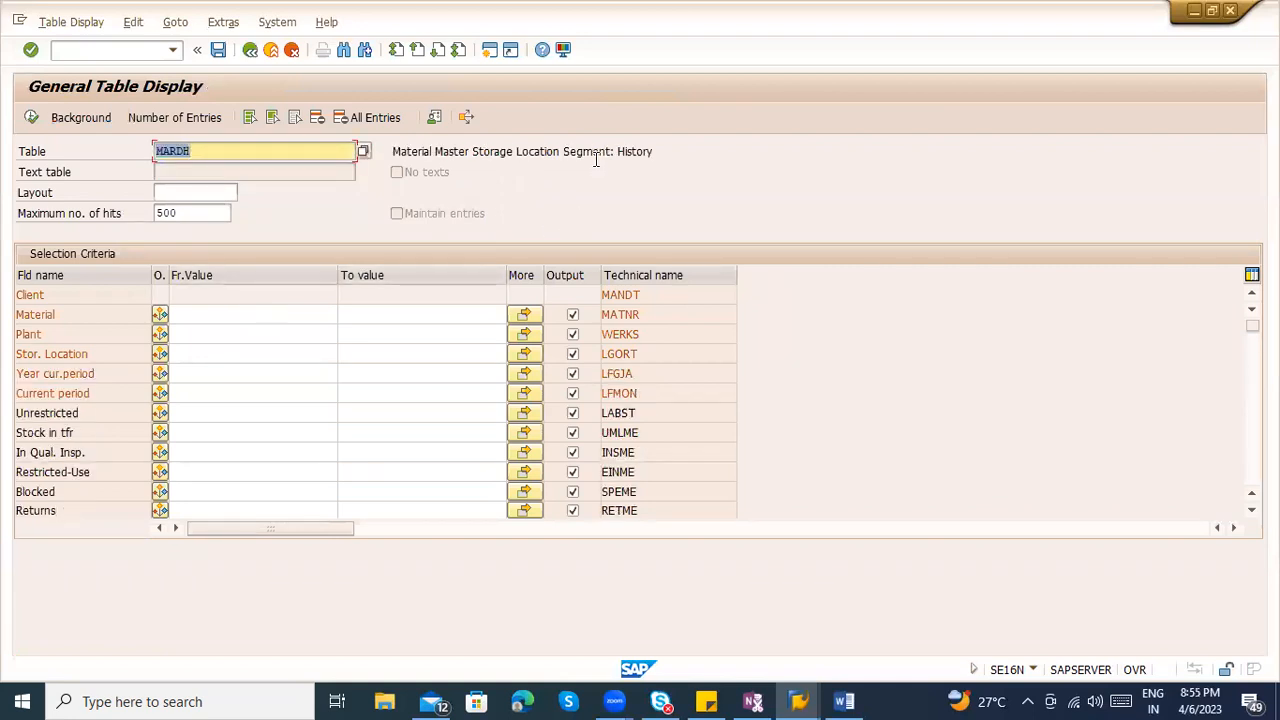
List MARDH entries, pick material 19 at plant 4455, and return to the selection criteria
left_click(31, 118)
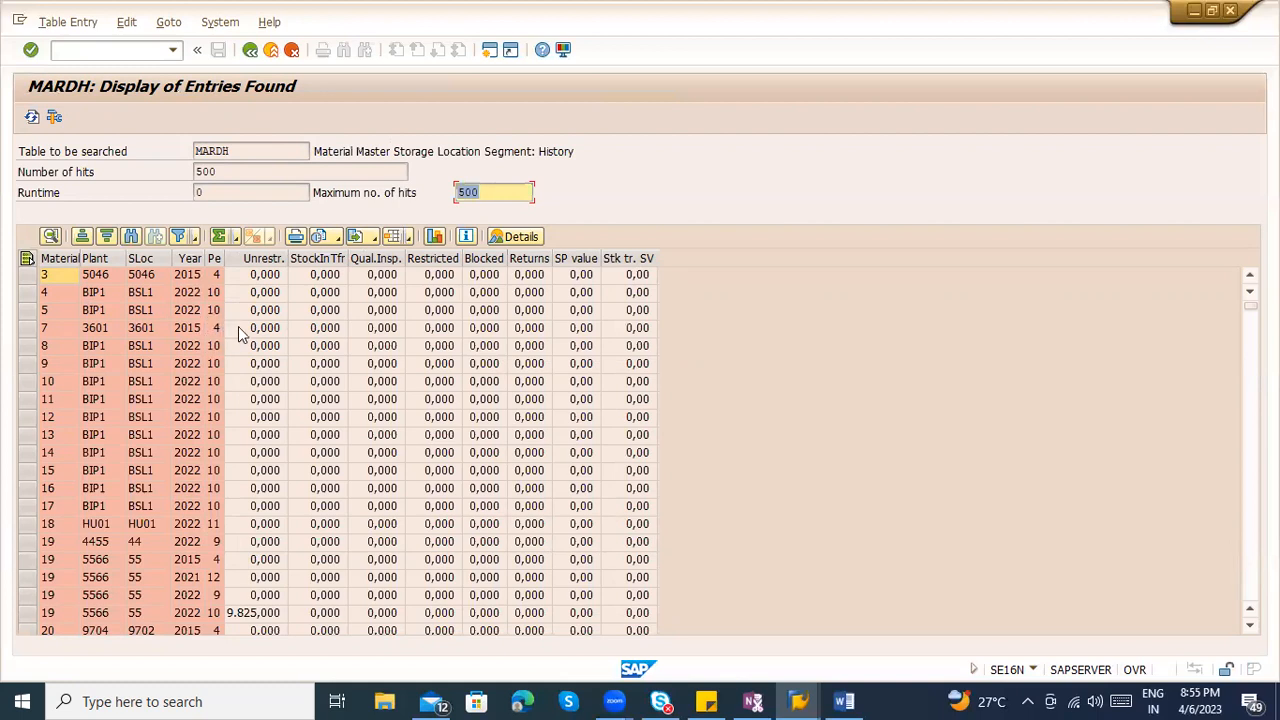
scroll(236, 335, "down", 5)
scroll(49, 311, "up", 1)
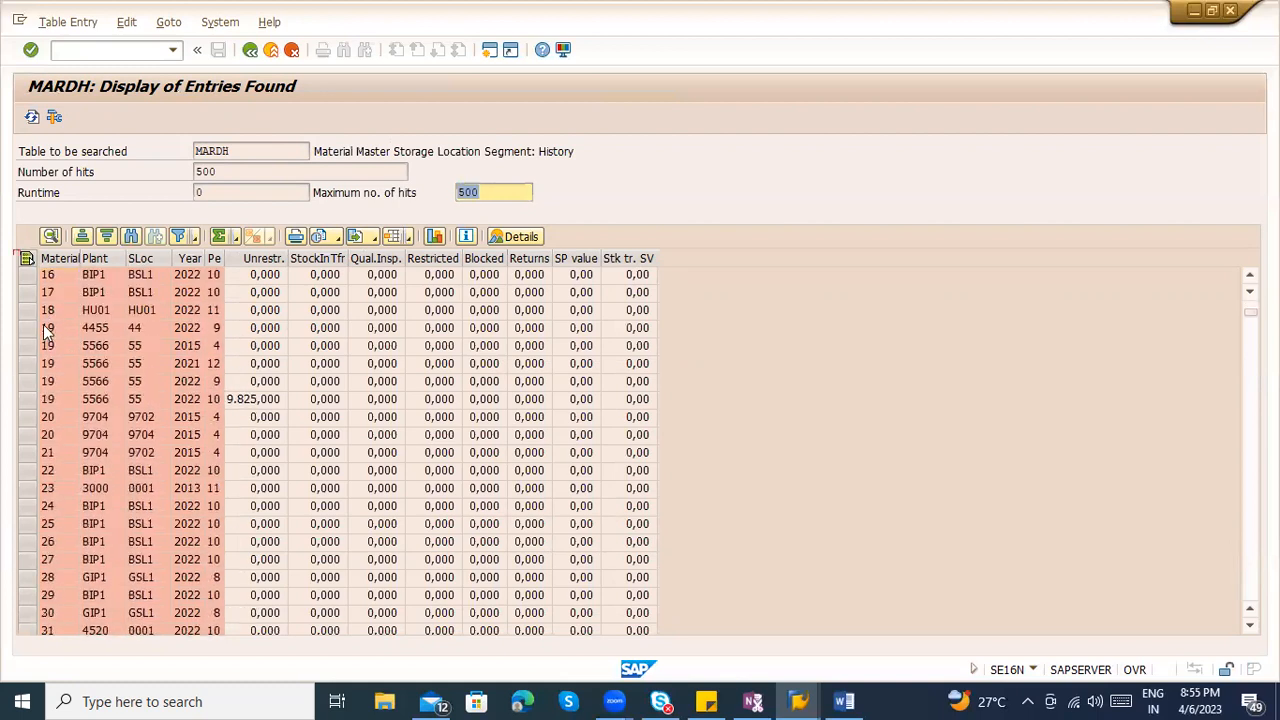
left_click(48, 329)
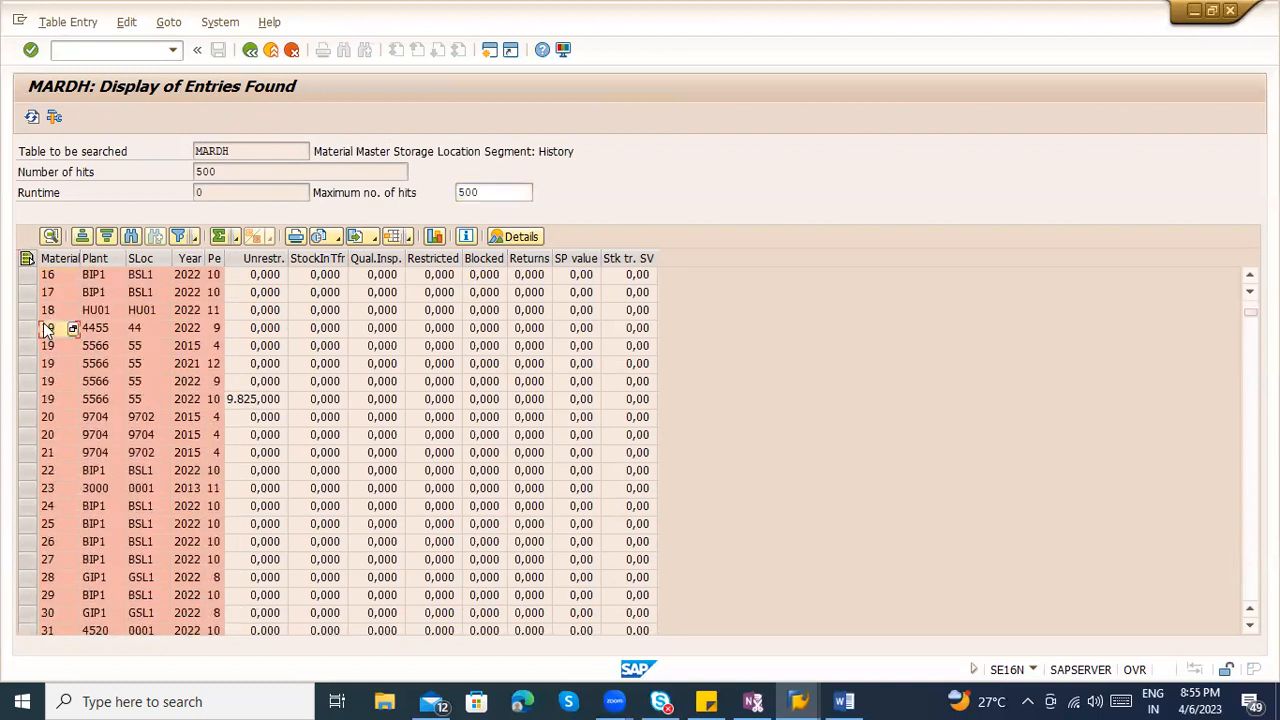
left_click(250, 50)
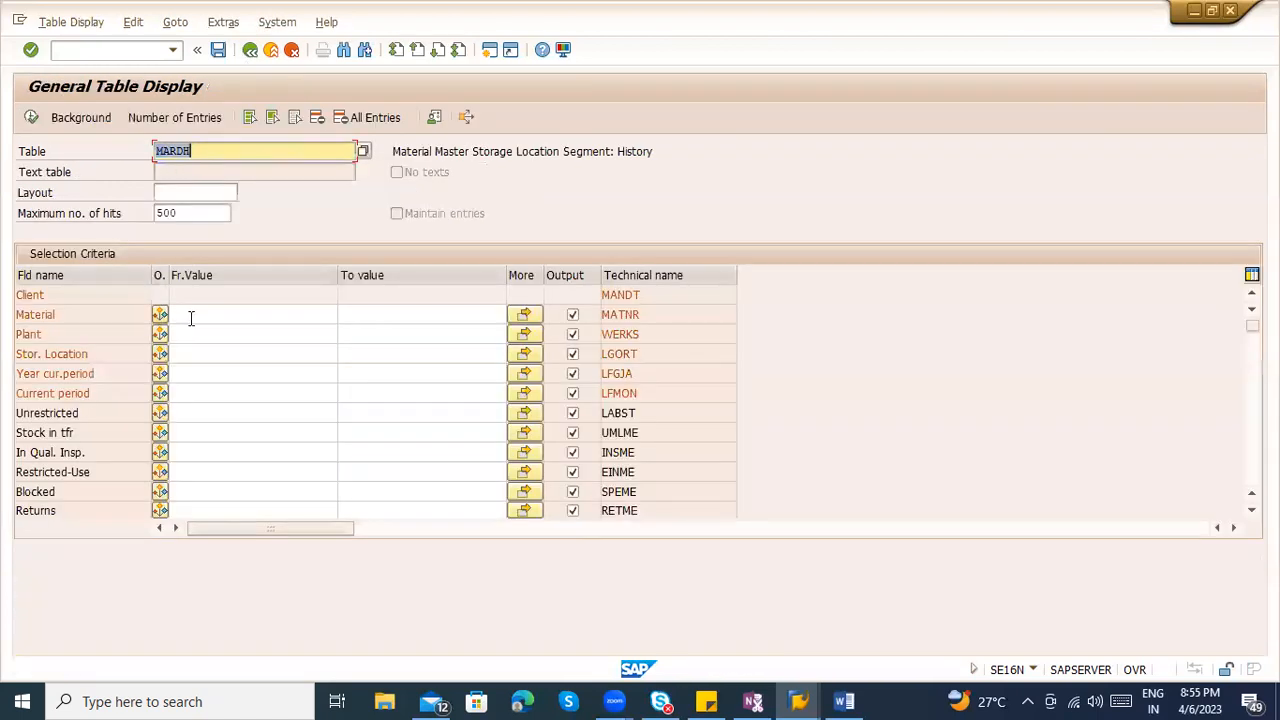
Filter MARDH by material 19, execute, and review the year of each history row
left_click(191, 317)
type("19")
left_click(33, 120)
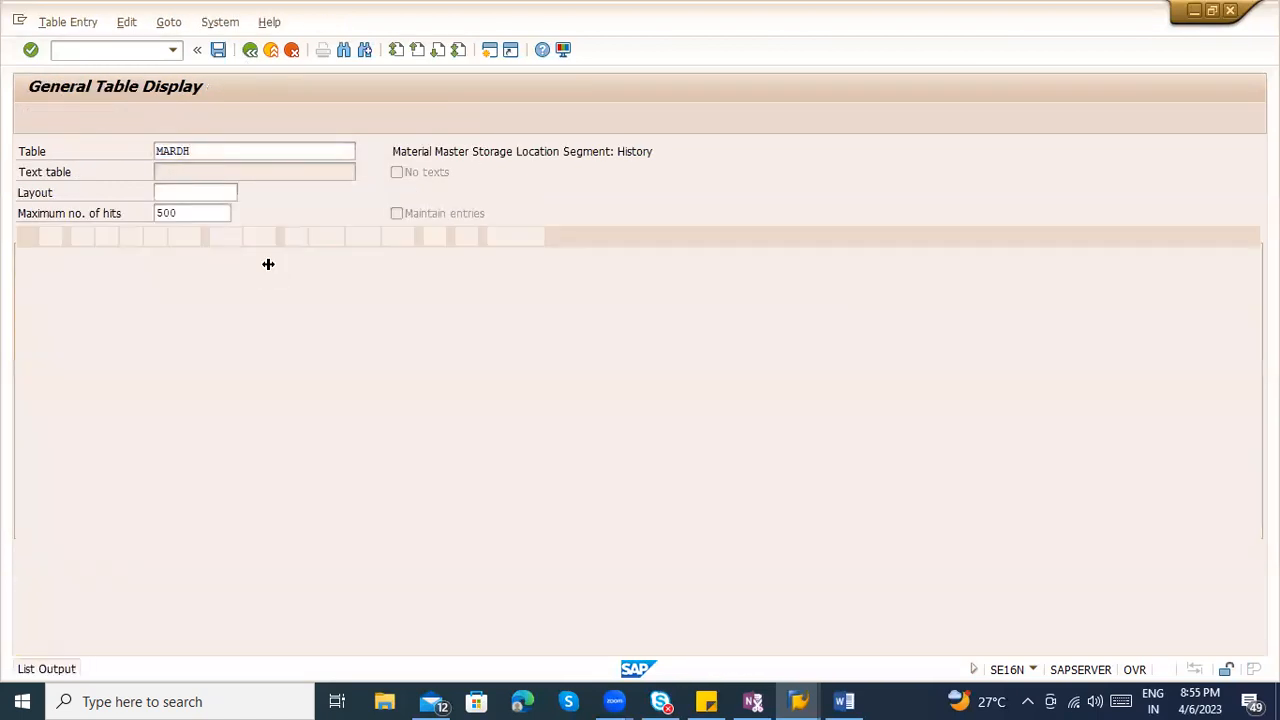
left_click(171, 280)
left_click(168, 311)
left_click(170, 328)
left_click(171, 346)
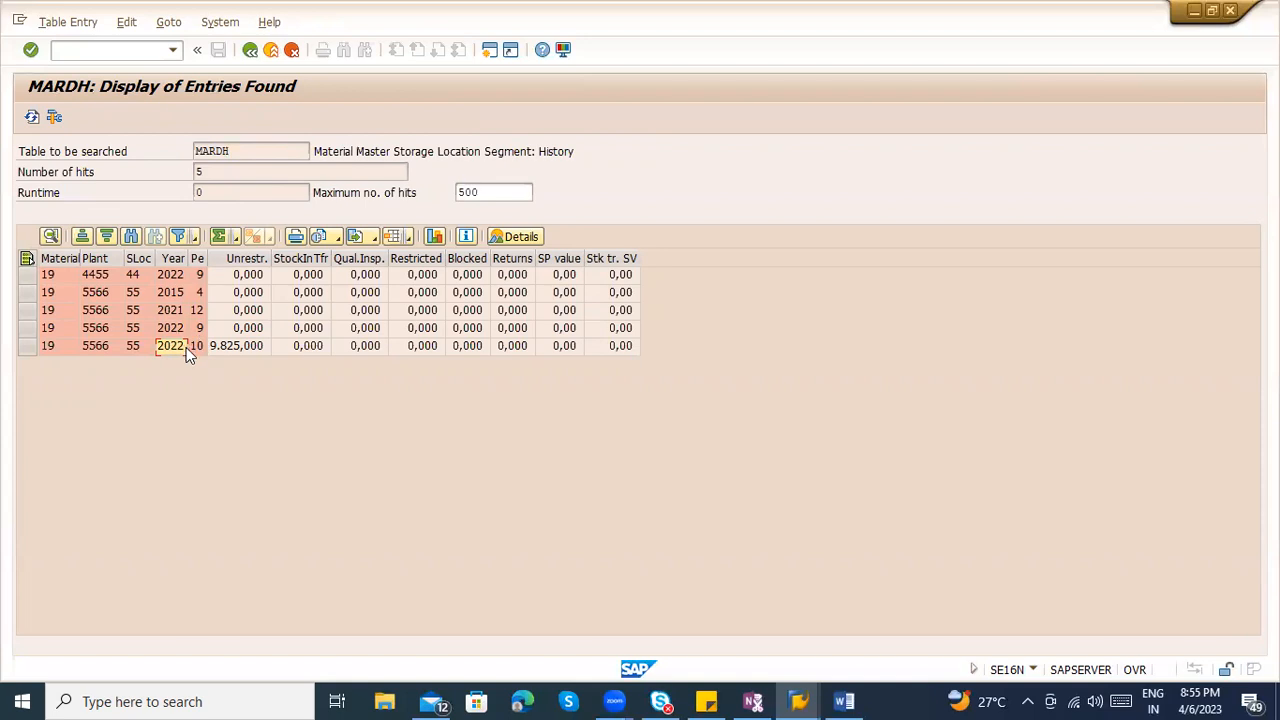
Check each row's period and unrestricted stock, e.g. 9.825,000 in row 5, then go back
left_click(222, 349)
left_click(195, 328)
left_click(217, 331)
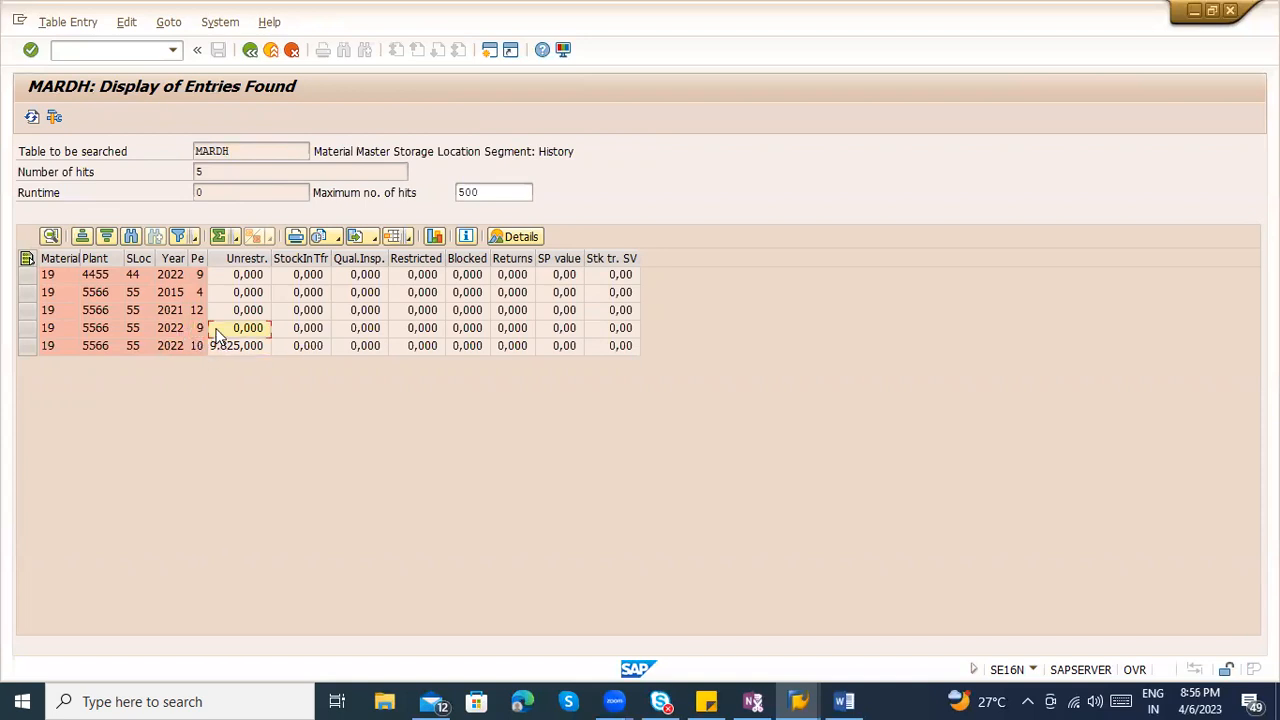
left_click(194, 310)
left_click(196, 293)
left_click(242, 278)
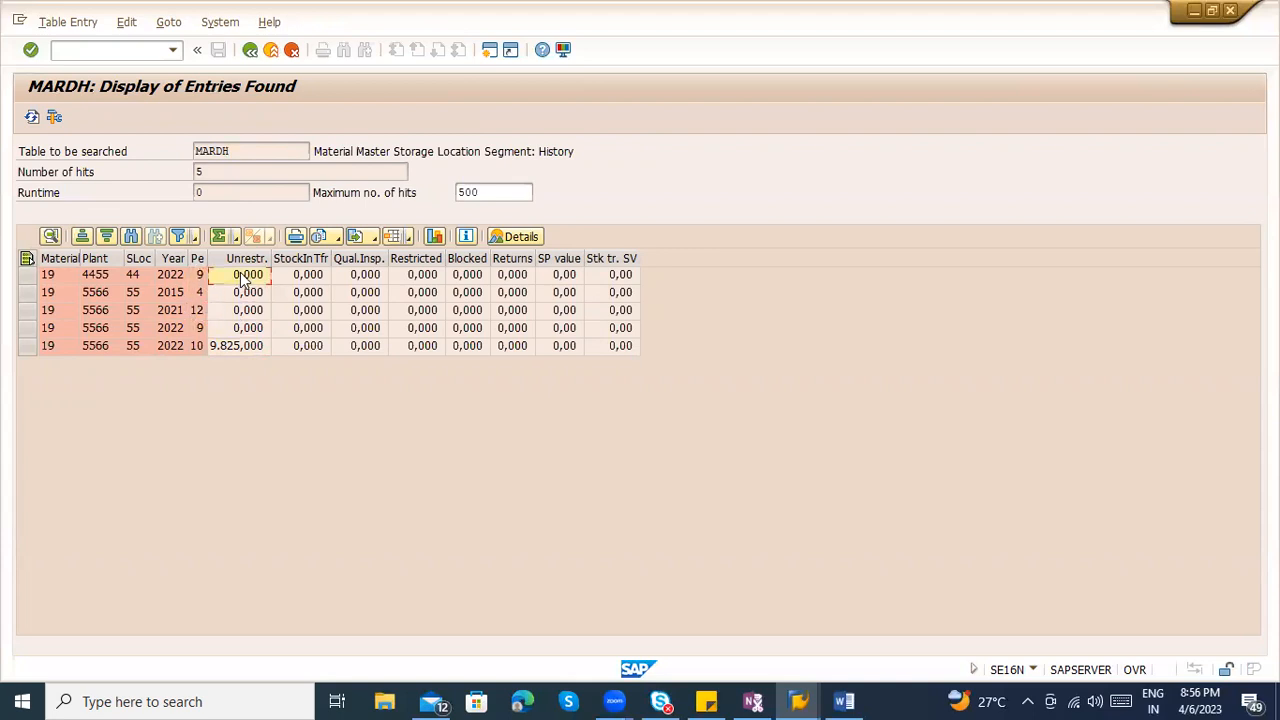
left_click(251, 51)
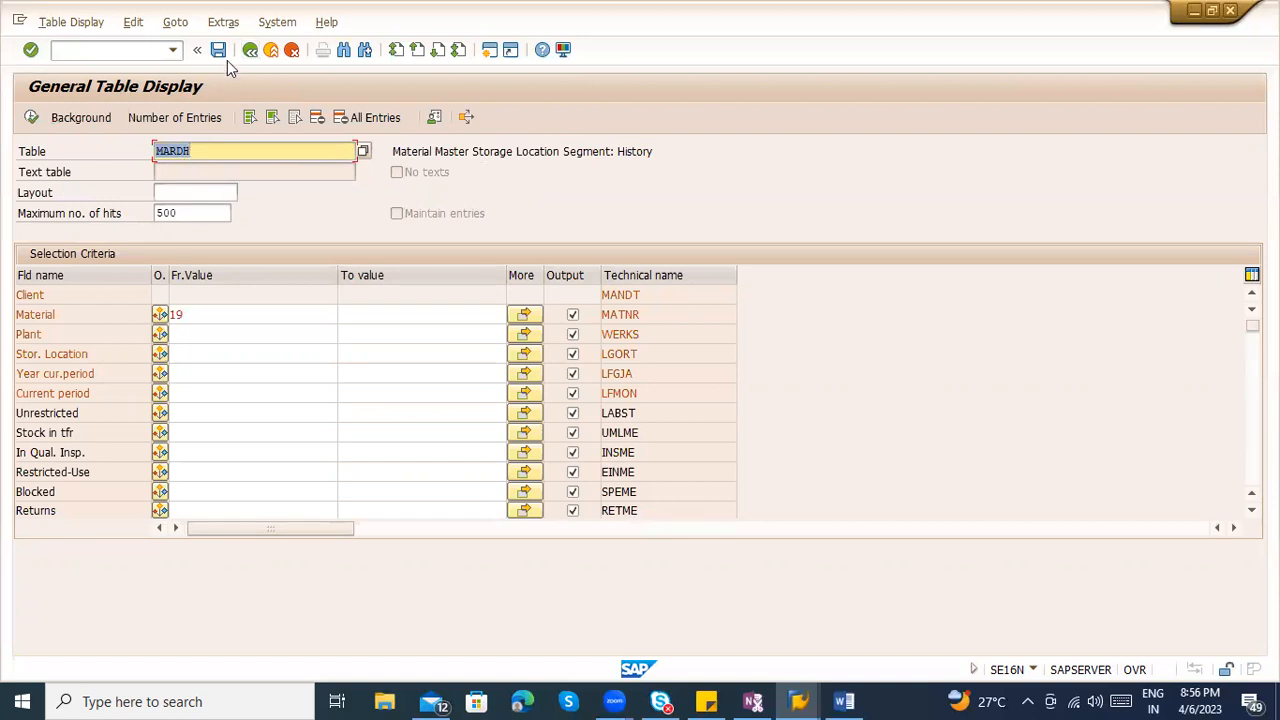
Review the purchase requisition number ranges with OMH7, then return to the main menu
left_click(250, 49)
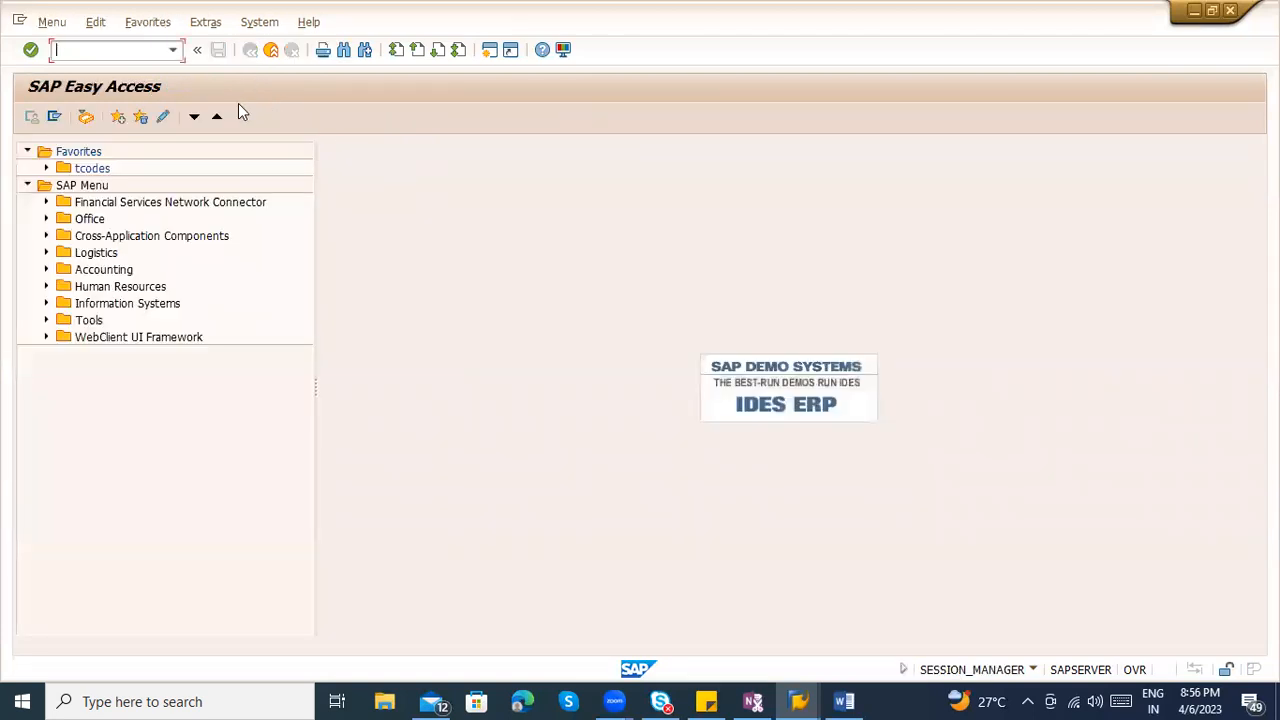
type("OMH7")
key("Return")
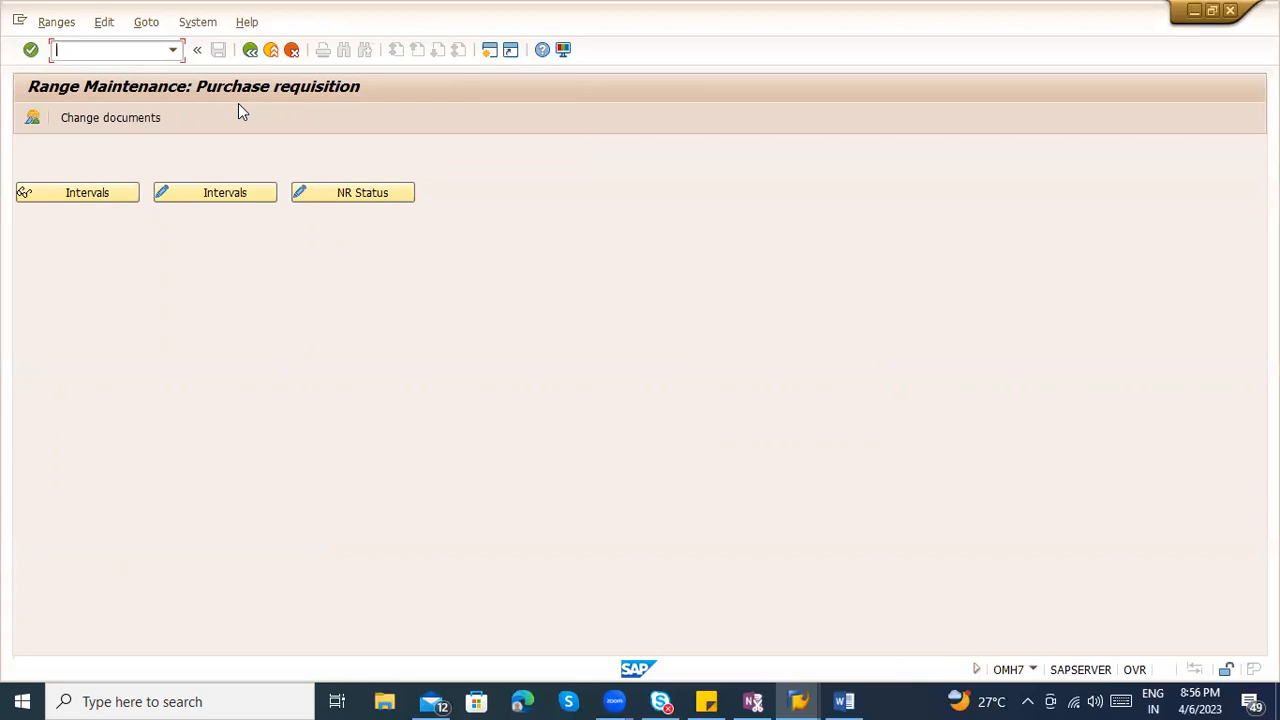
left_click(251, 51)
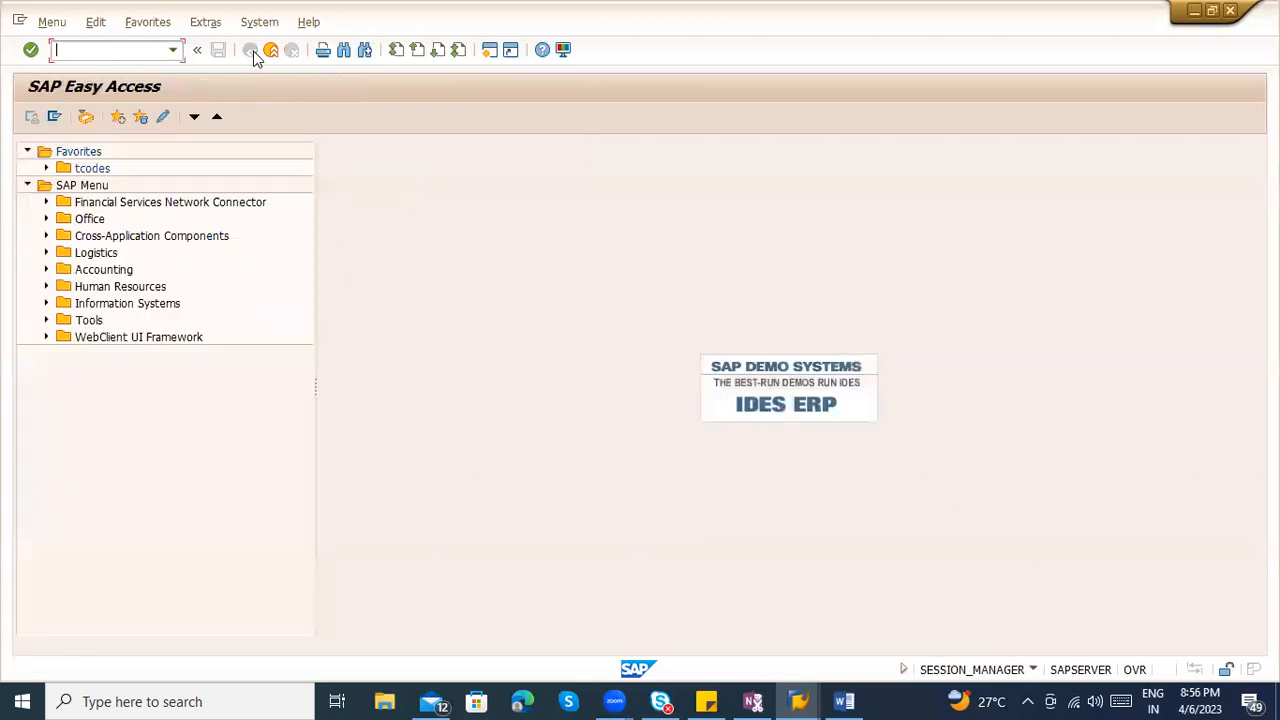
Check the plants overview with OX10 and return to the main menu
left_click(140, 52)
type("O")
key("BackSpace")
type("OX10")
key("Return")
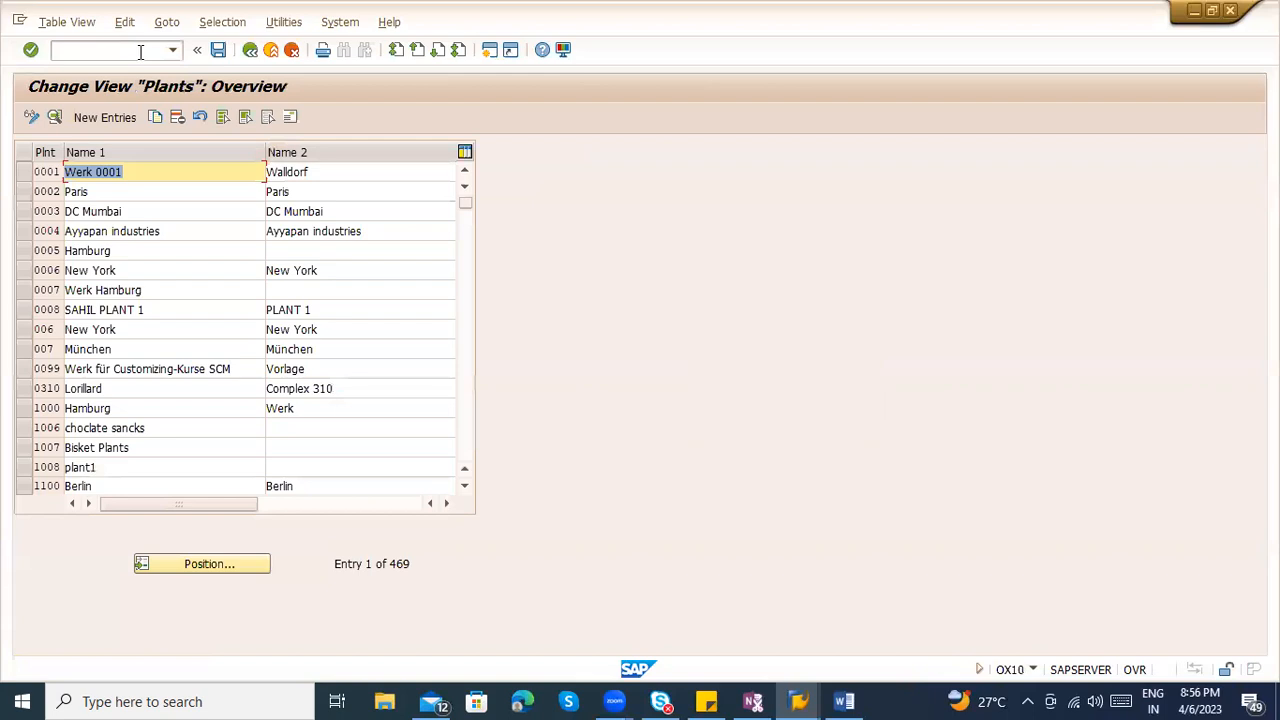
left_click(250, 49)
Look at plant work area maintenance with OX09, then enter SE16N
type("OX09")
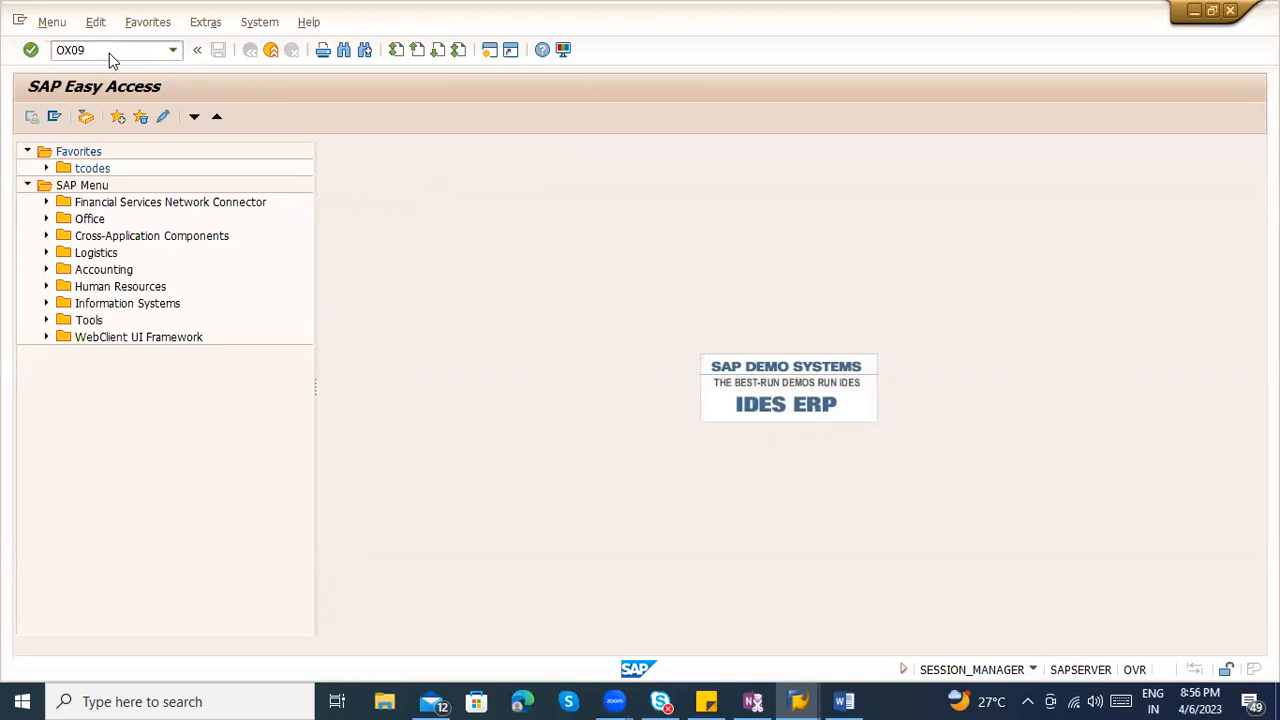
key("Return")
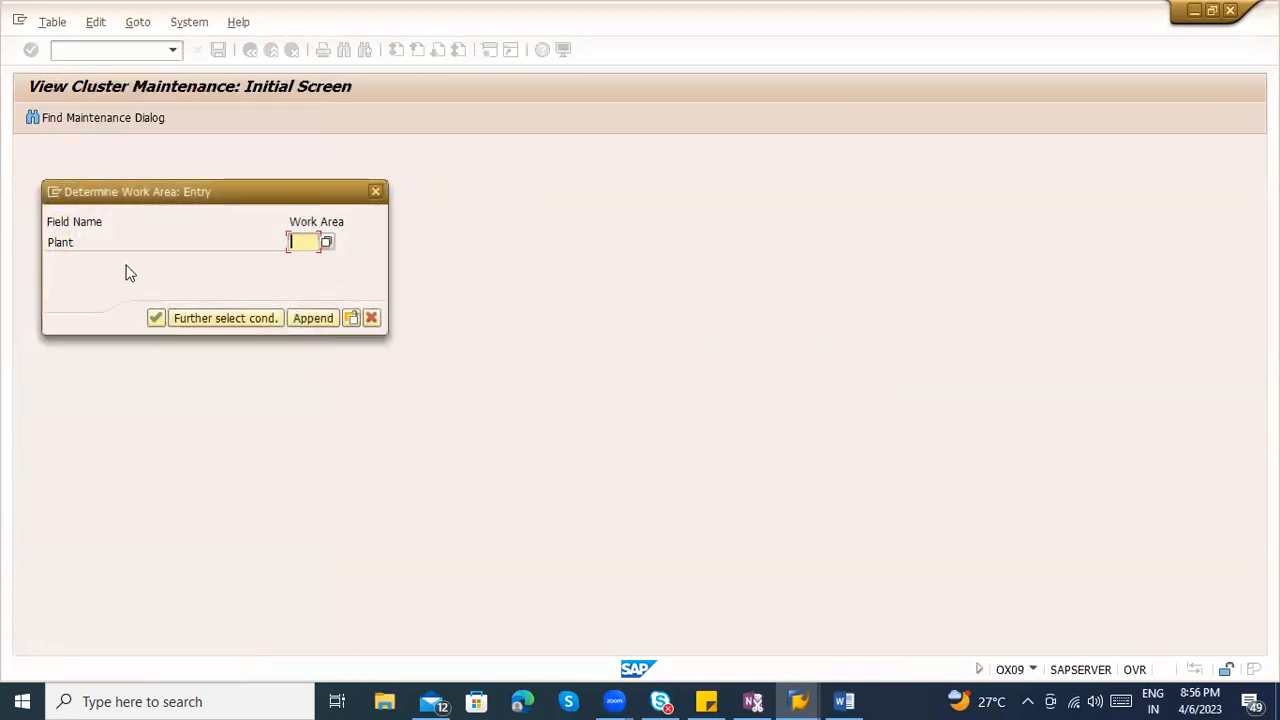
key("Escape")
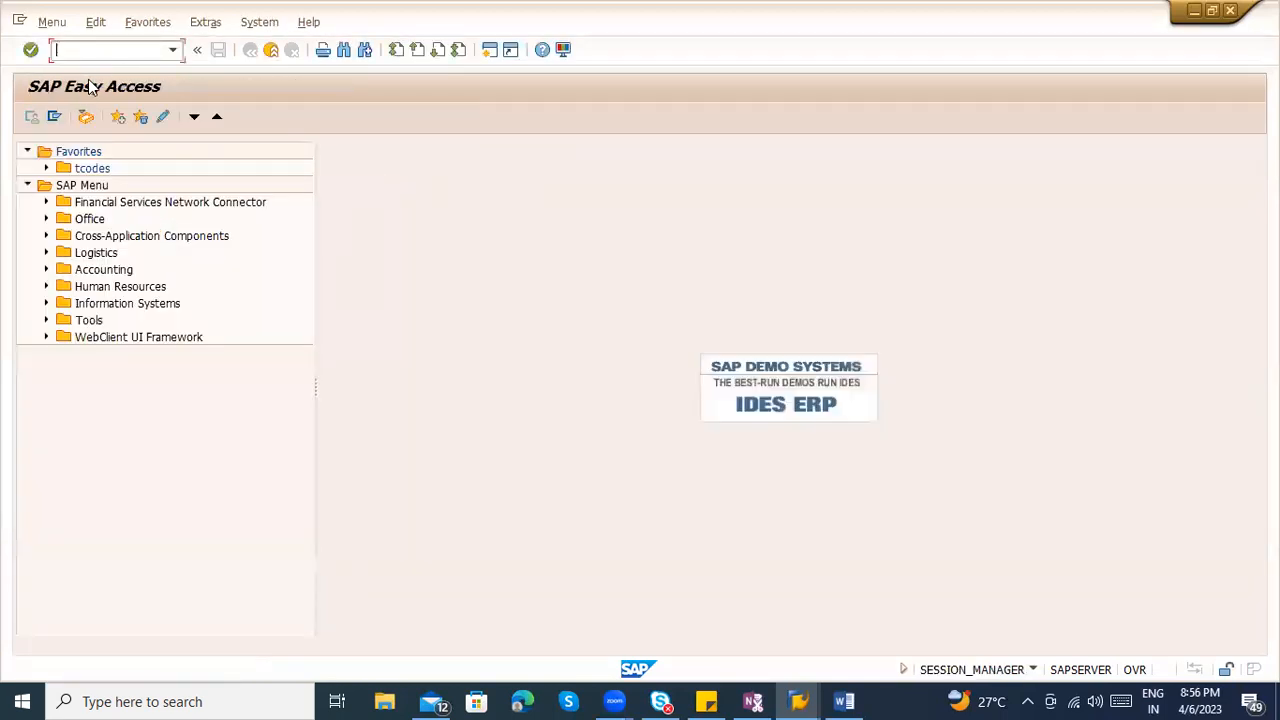
key("BackSpace")
type("se16n")
Load table MARD's selection fields in the General Table Display
key("Return")
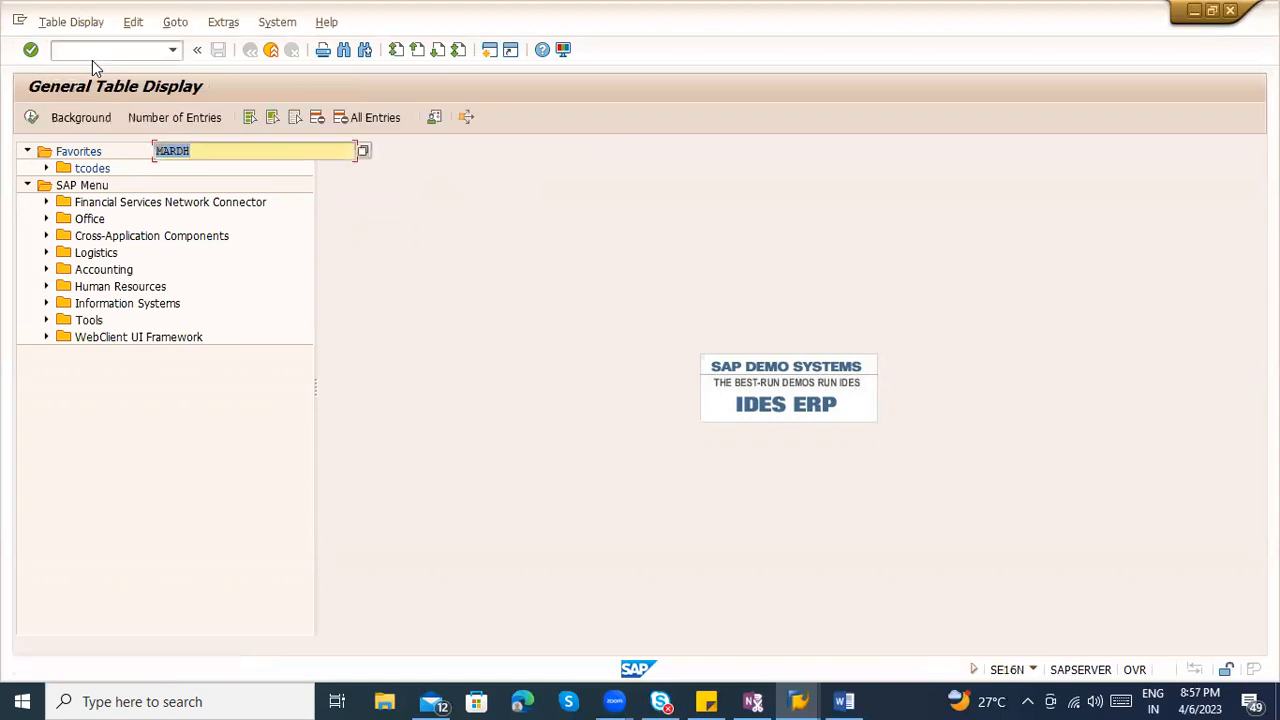
type("MARD")
key("Return")
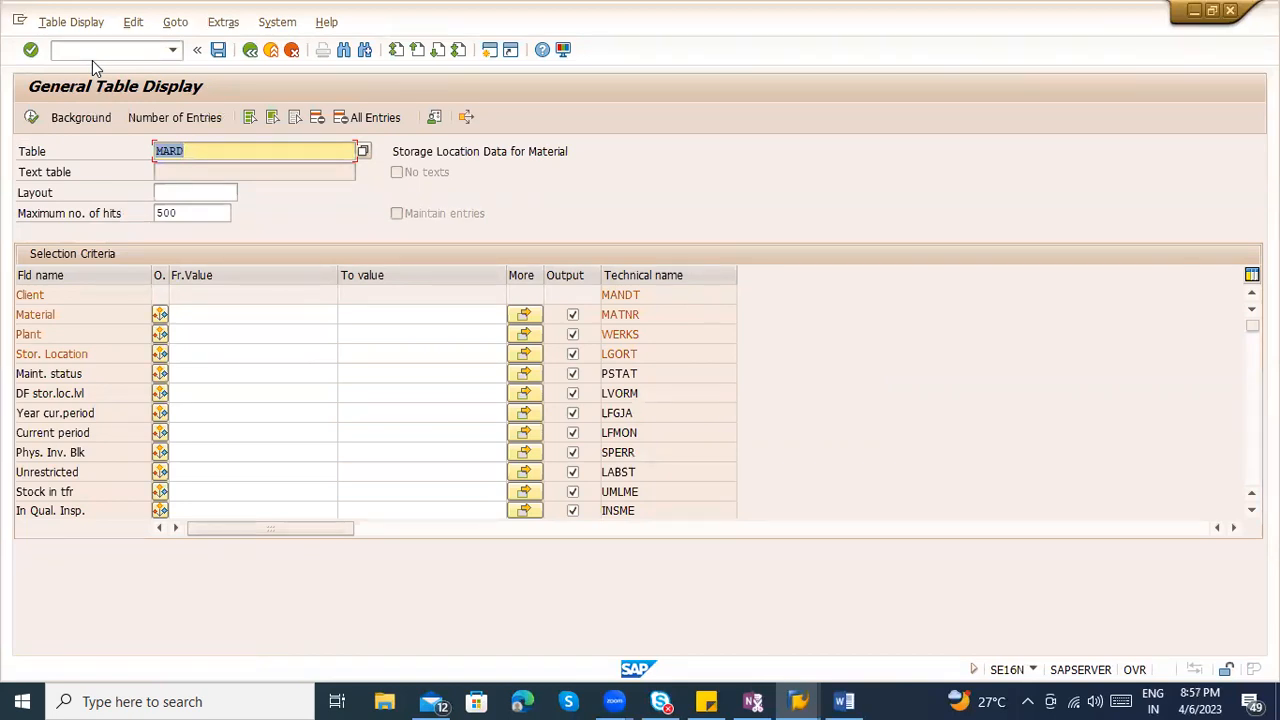
Run MB52 for material 100-100 at plant 1100 Berlin, showing 2.107 ST unrestricted
left_click(93, 52)
type("/nm")
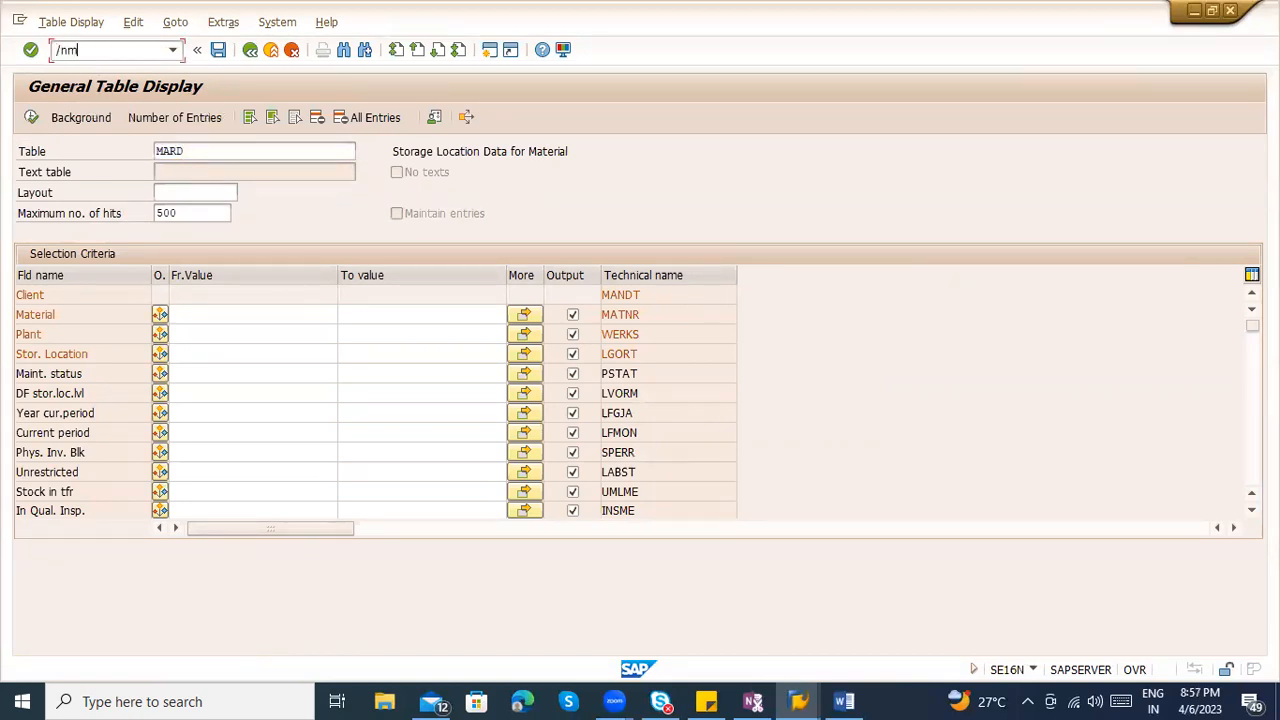
type("b52")
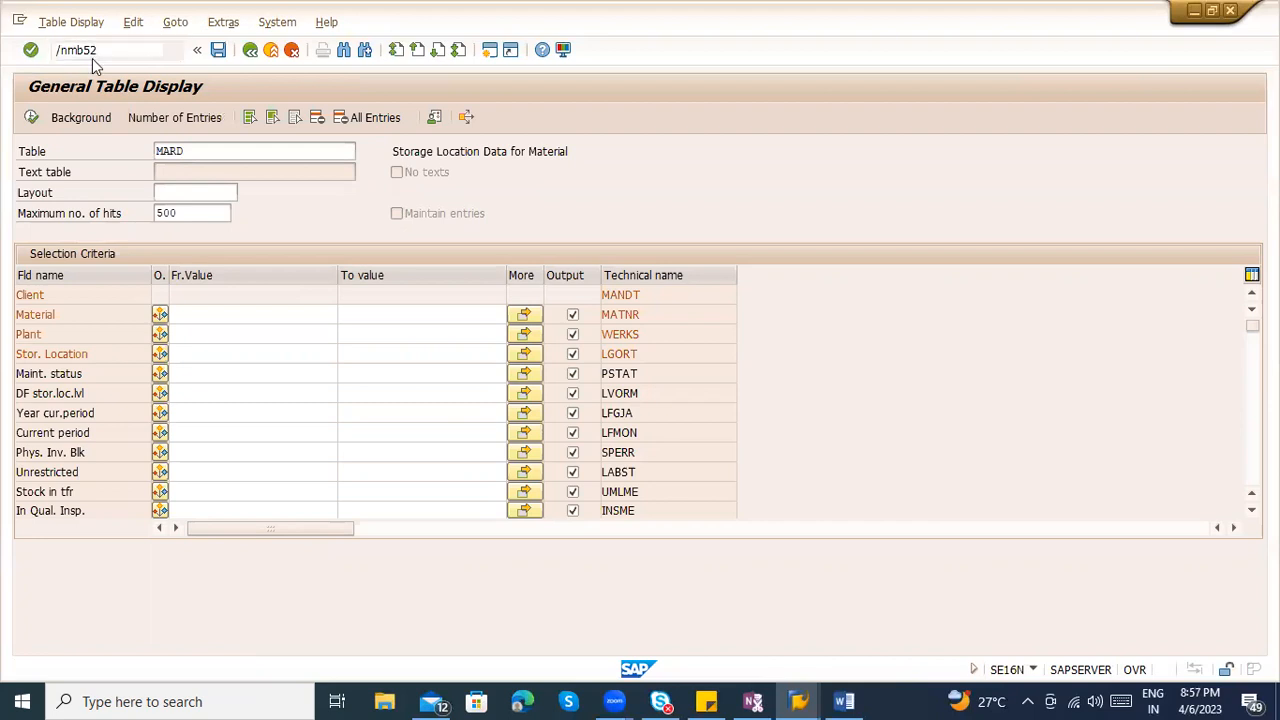
key("Return")
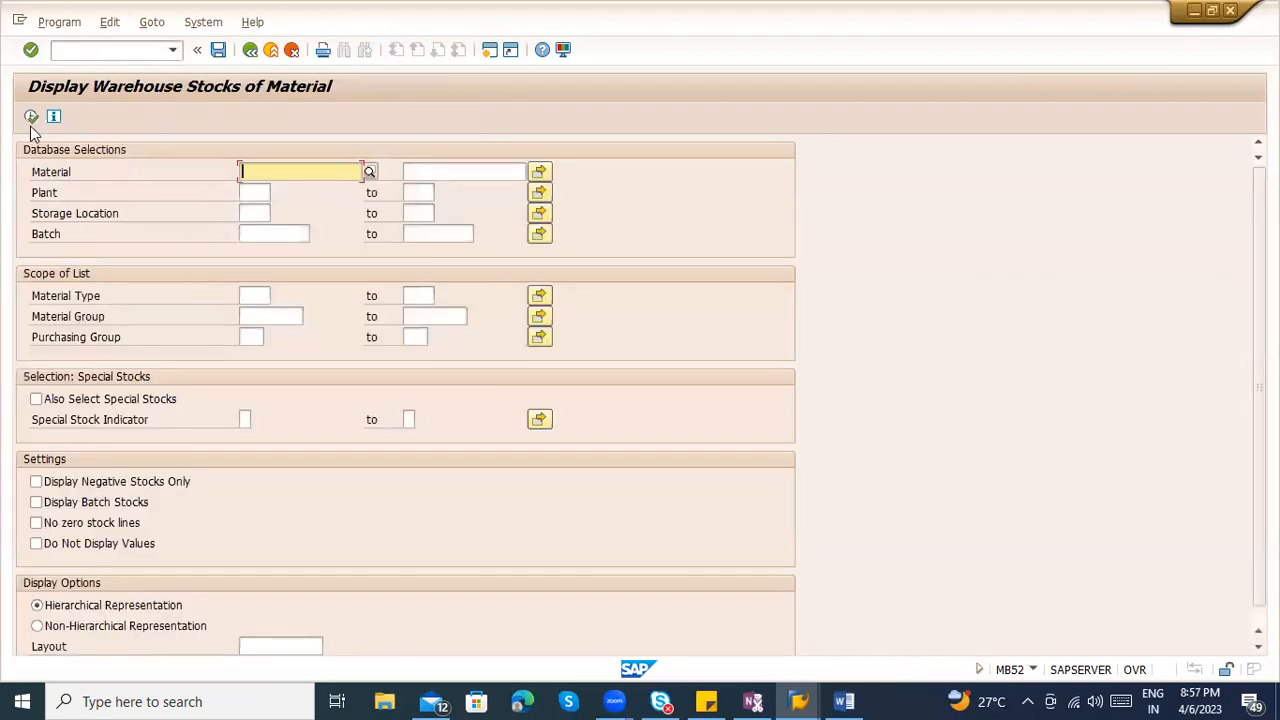
left_click(251, 233)
left_click(254, 192)
type("1100")
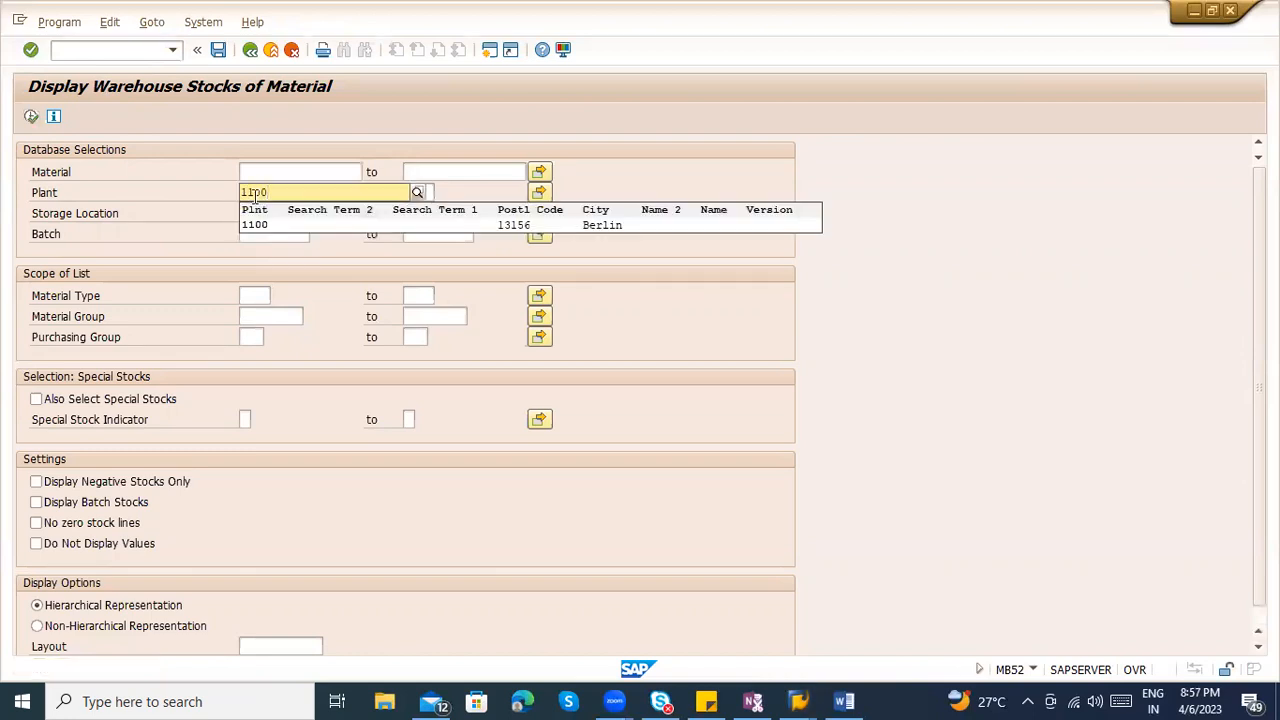
left_click(274, 222)
left_click(277, 172)
type("1")
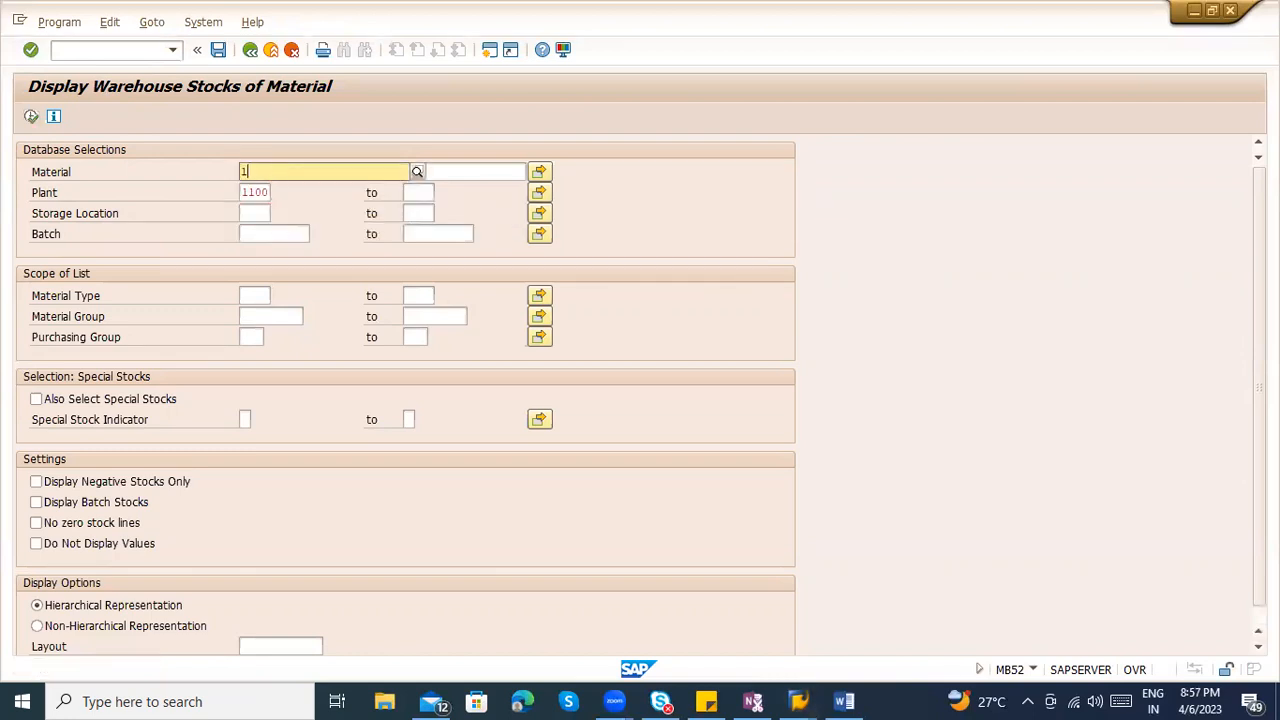
type("00-100")
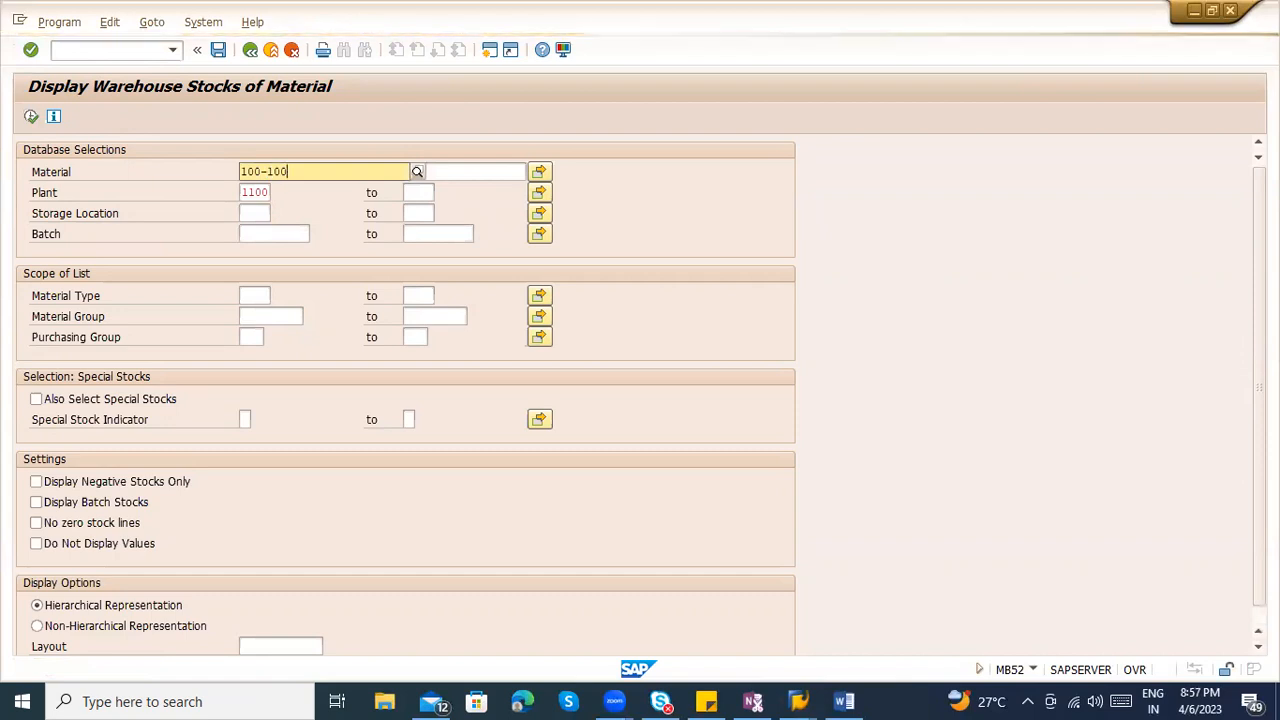
key("Return")
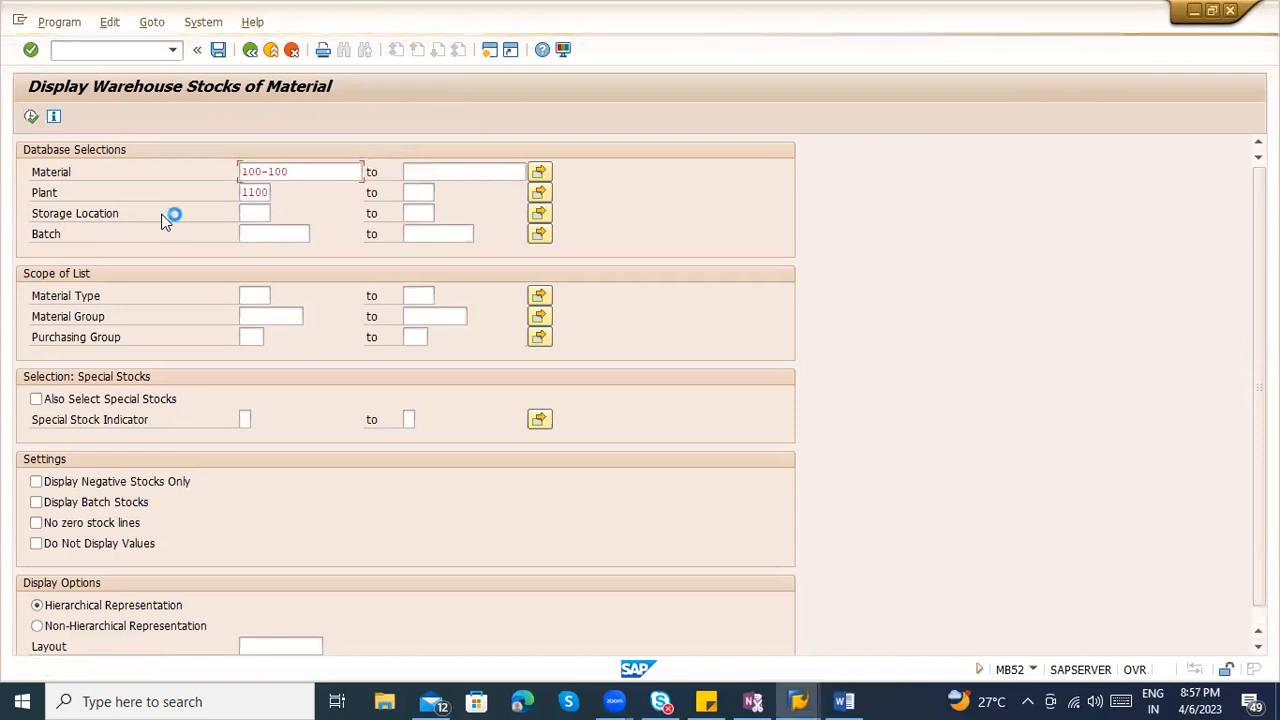
left_click(31, 116)
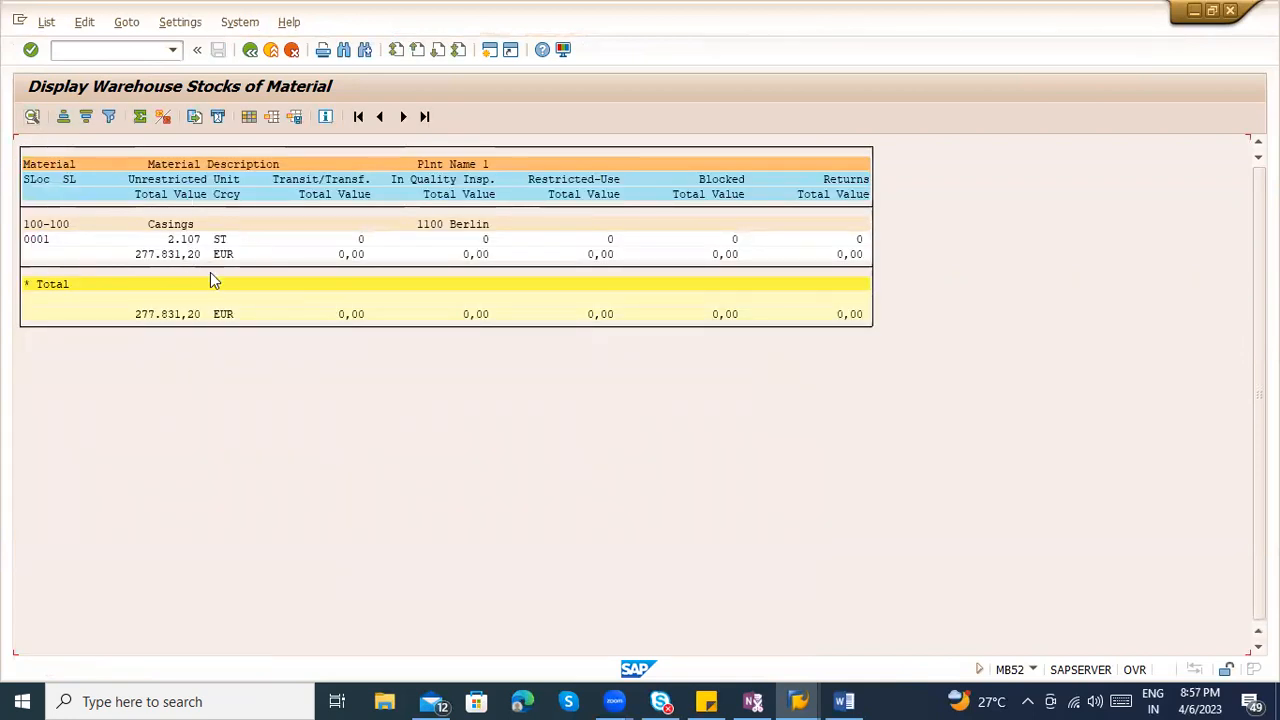
left_click(250, 50)
type("/nmb5b")
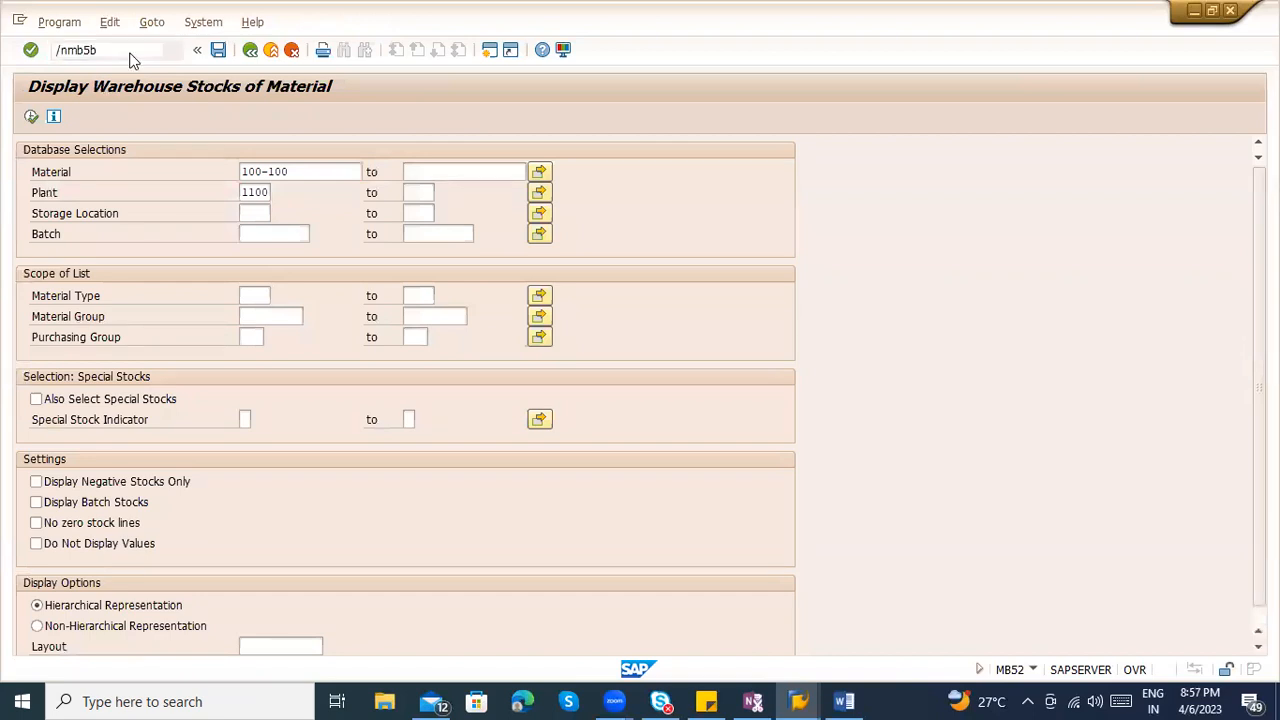
In MB5B, set the selection date range to 01.01.2023 through 31.01.2023
key("Return")
left_click(268, 357)
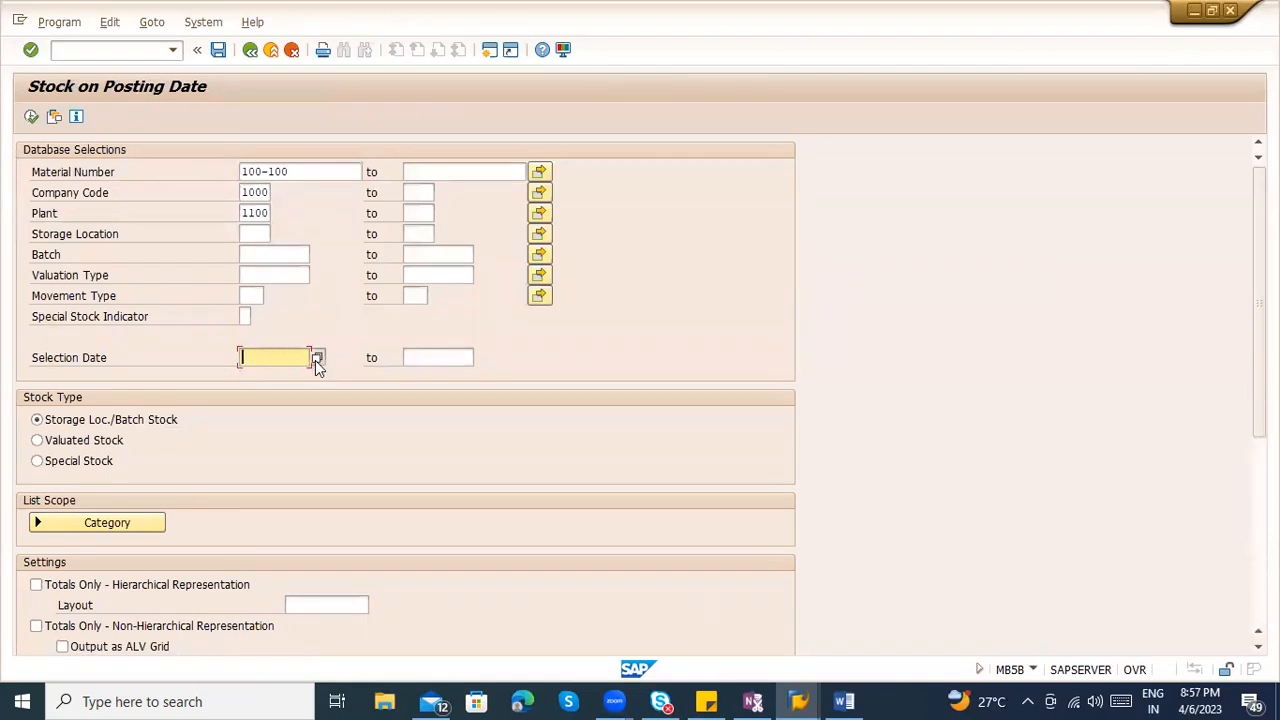
left_click(316, 357)
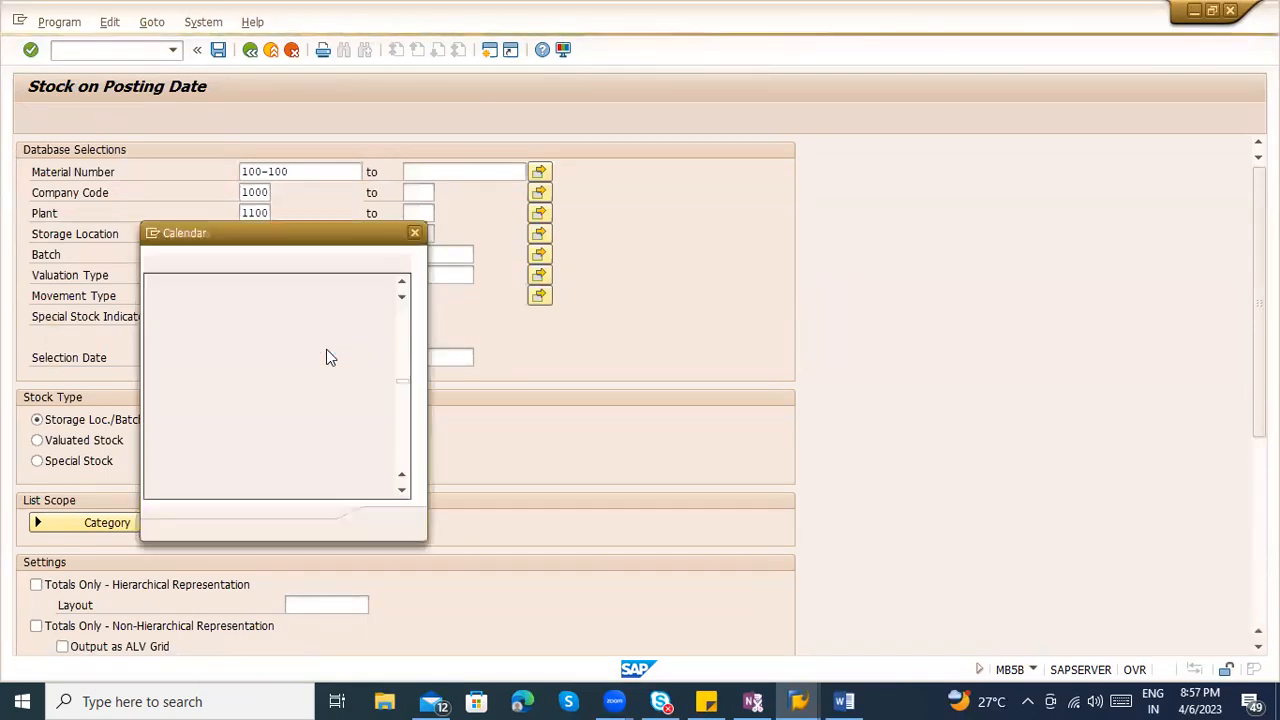
scroll(298, 347, "up", 5)
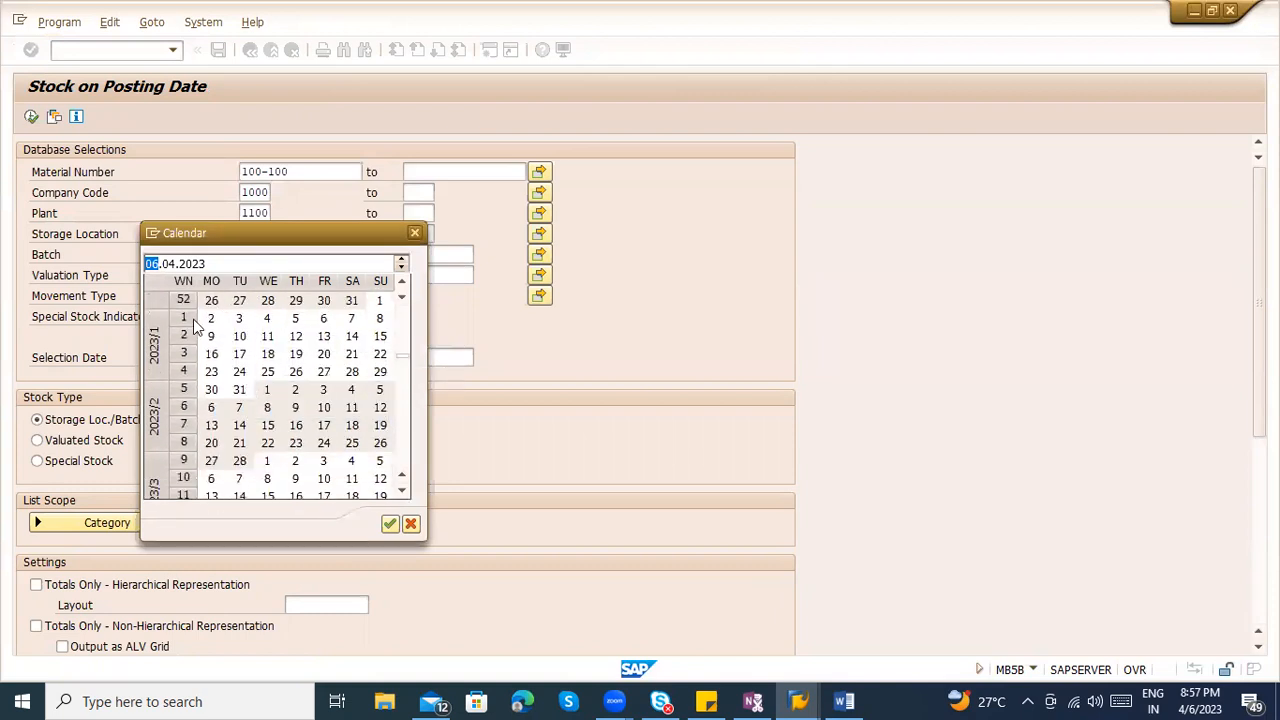
double_click(379, 302)
key("ctrl+c")
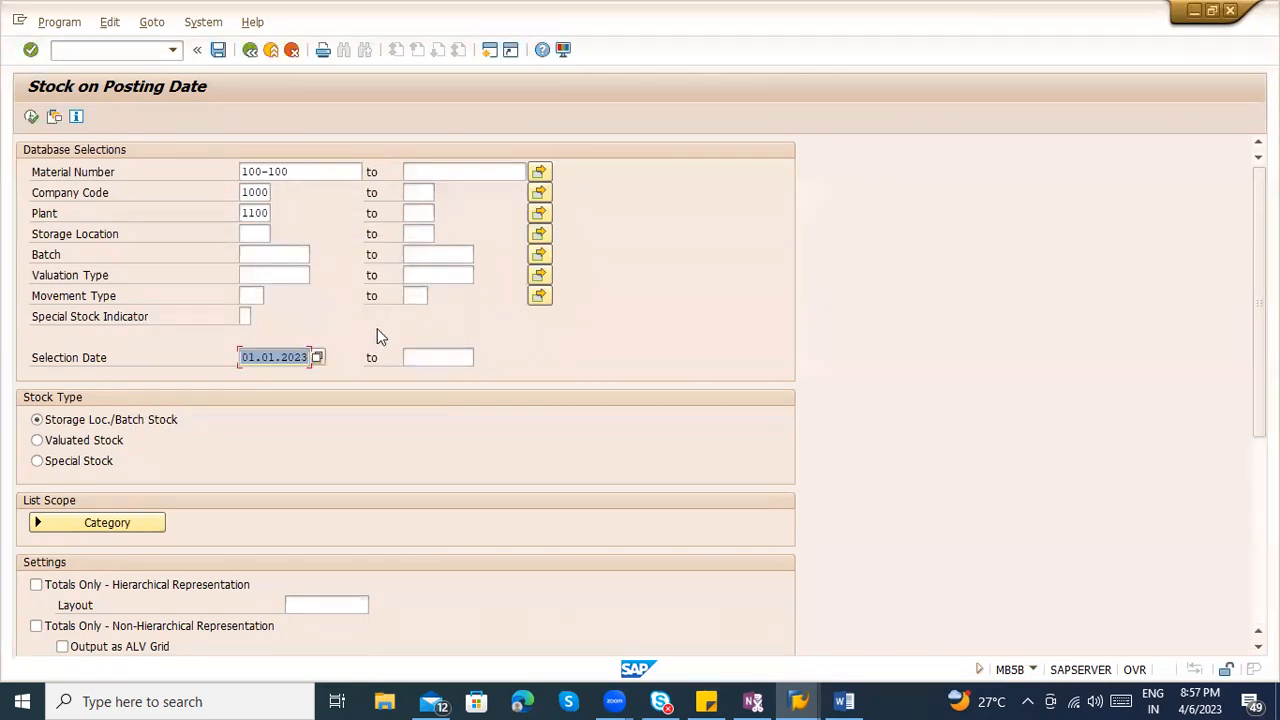
key("Tab")
key("ctrl+v")
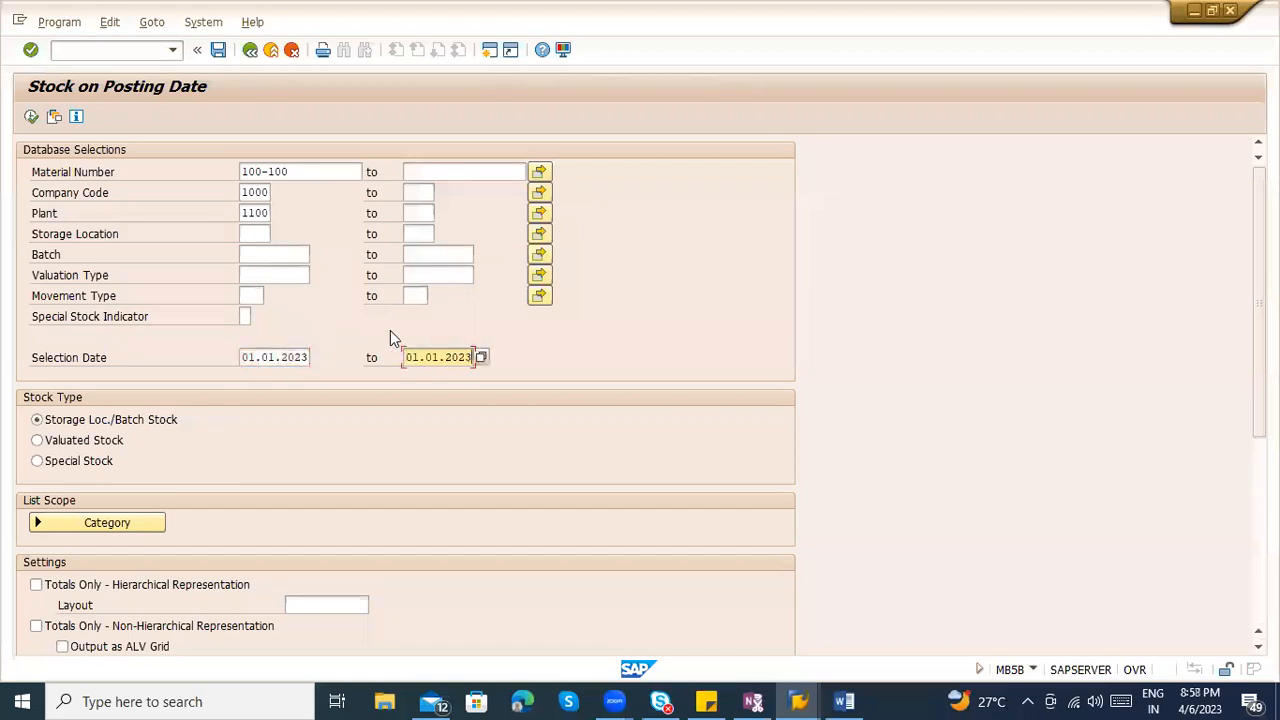
left_click(415, 360)
key("BackSpace")
type("3")
left_click(261, 358)
left_click(421, 360)
left_click(276, 358)
left_click(434, 360)
Execute the report and confirm stock stays 1.007 ST from 01.01 to 31.01.2023
left_click(31, 116)
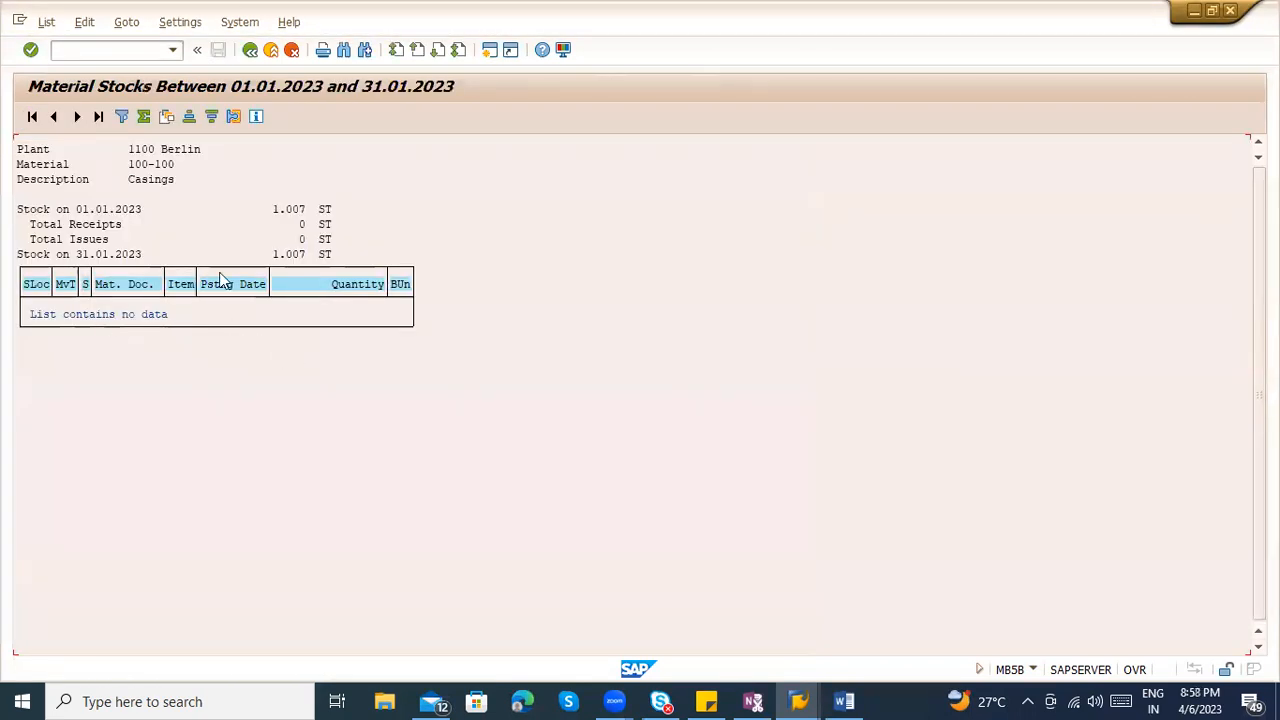
left_click(106, 211)
left_click(92, 256)
left_click(250, 49)
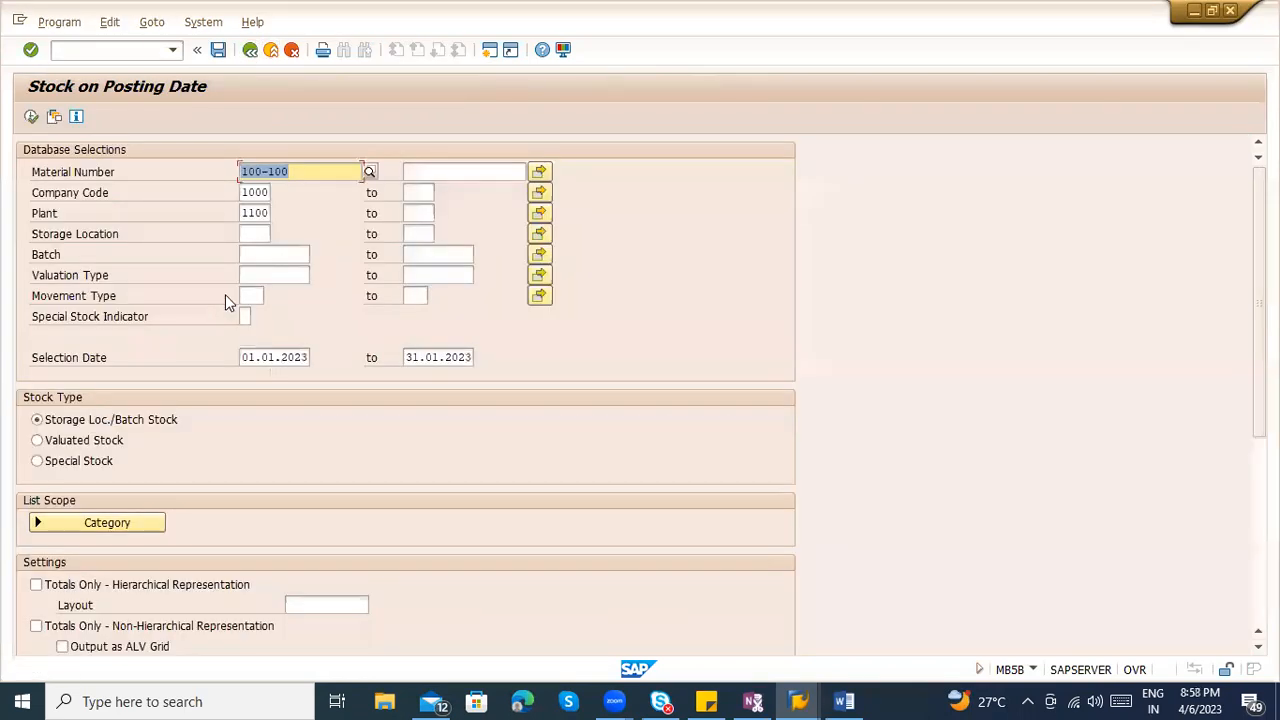
Change the selection date range to 01.04.2023 through 30.04.2023
left_click(251, 361)
key("Right")
key("Right")
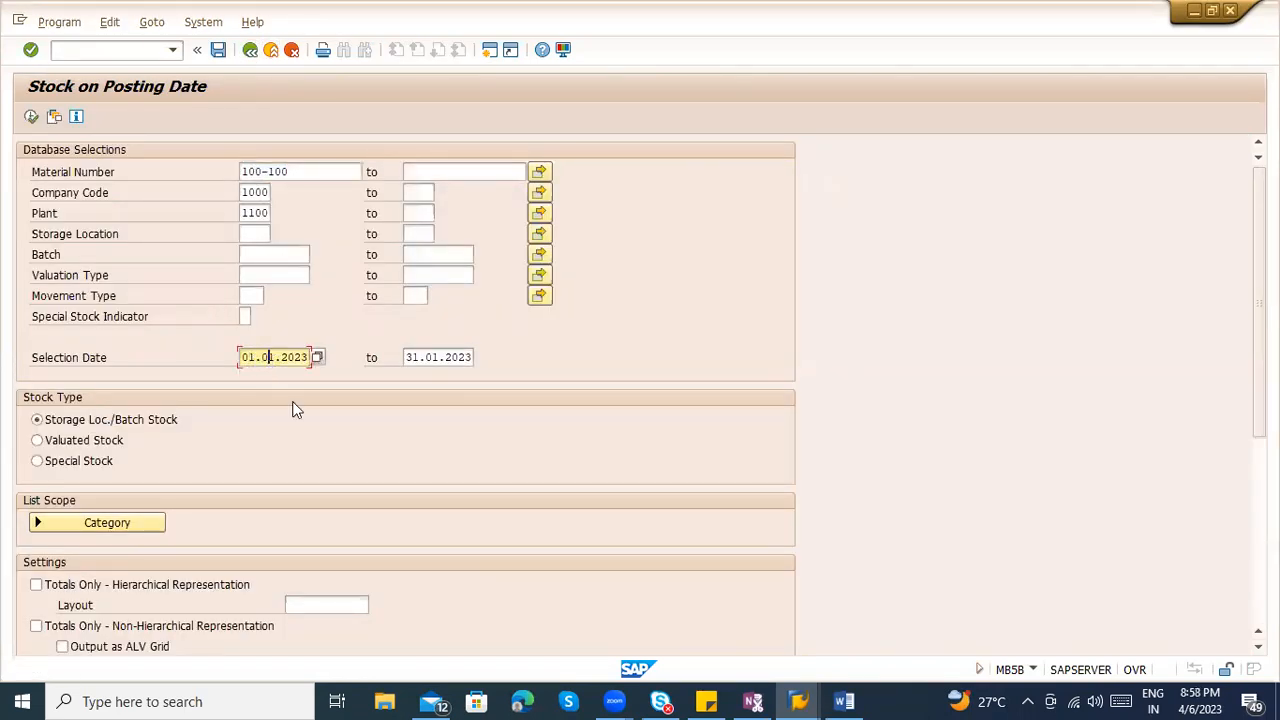
type("4")
left_click(410, 358)
key("Delete")
type("0")
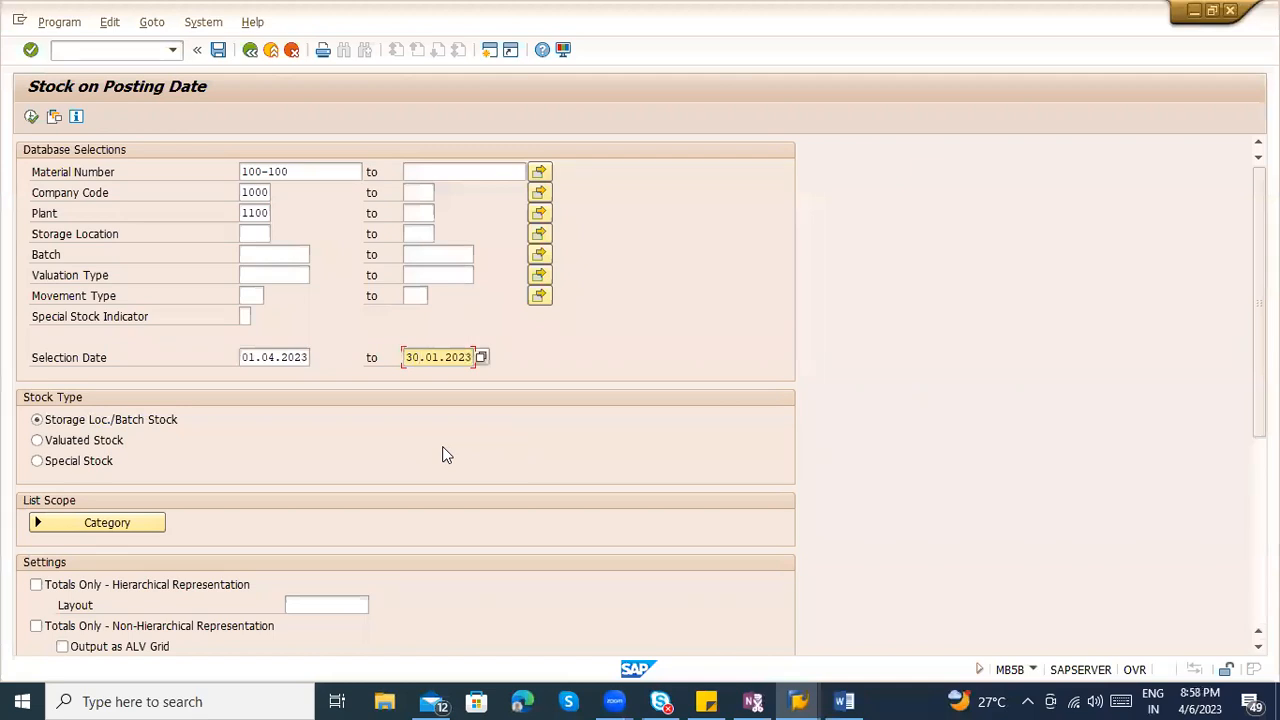
left_click(432, 360)
key("Delete")
type("4")
key("Return")
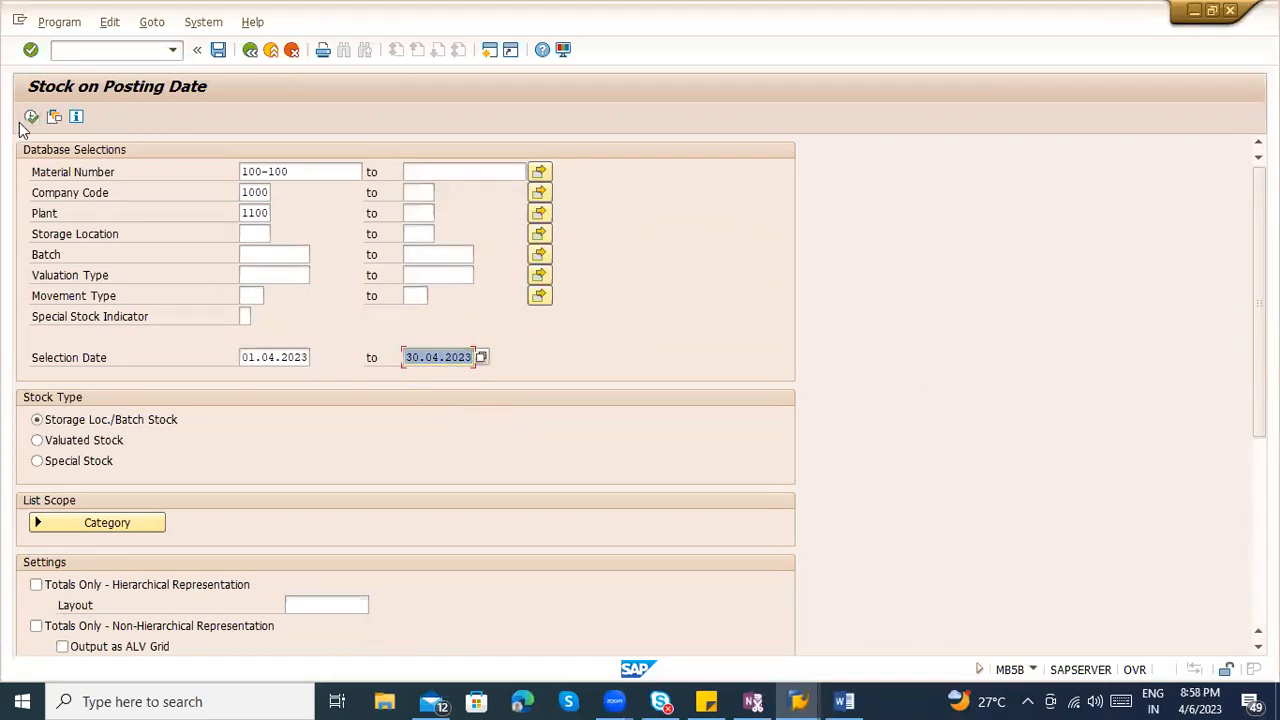
Run the April report: opening 1.507, 600 received, no issues, closing 2.107 ST; exit
left_click(26, 118)
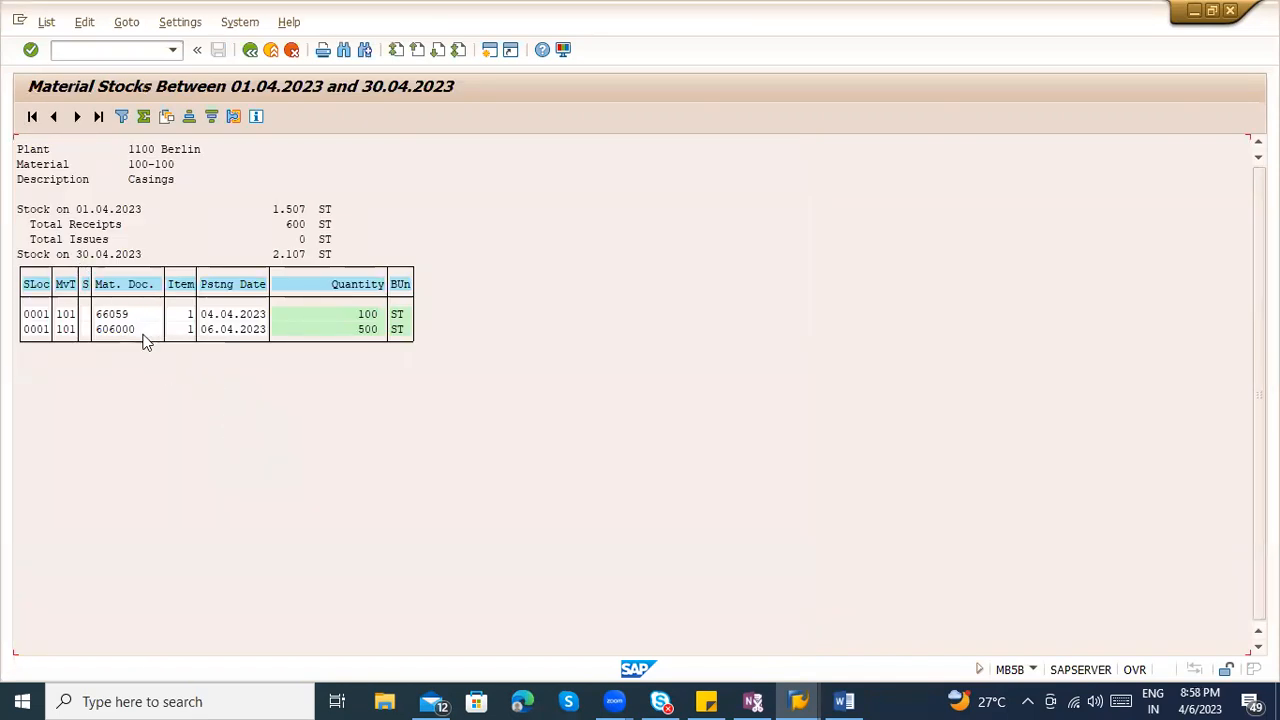
left_click(99, 224)
left_click(100, 239)
left_click(300, 239)
left_click(274, 213)
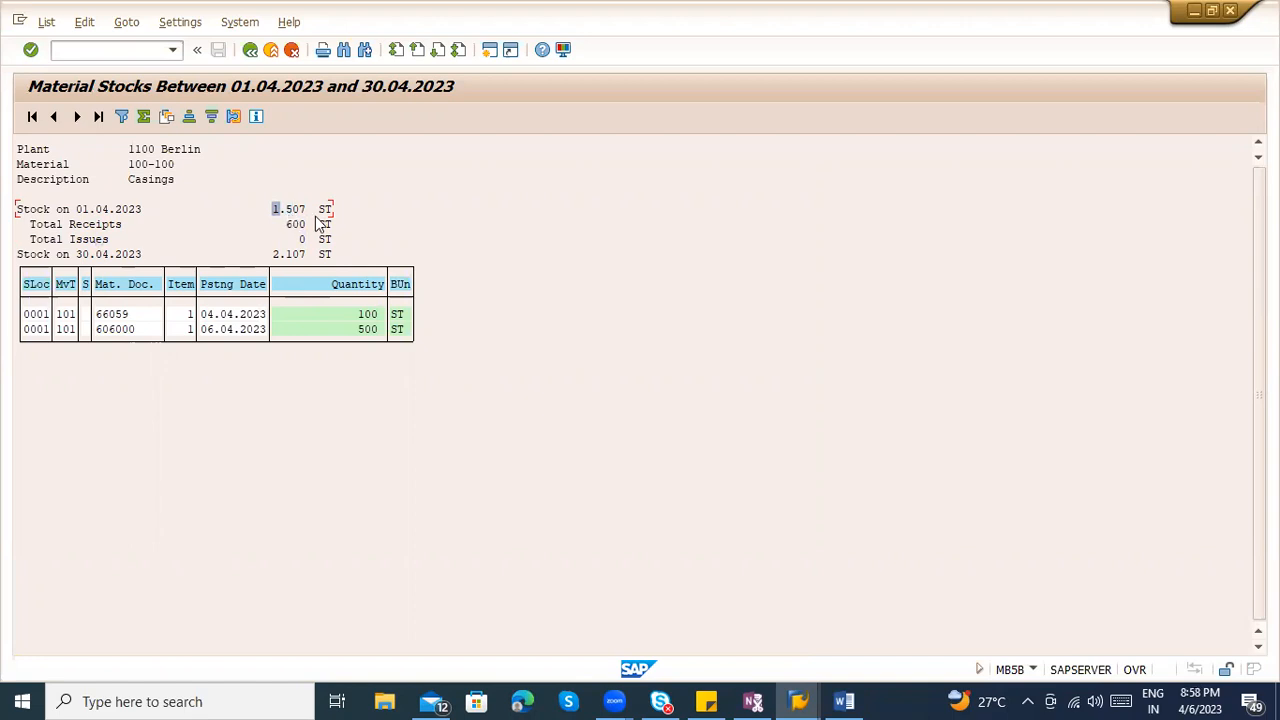
left_click(302, 256)
left_click(291, 226)
left_click(364, 329)
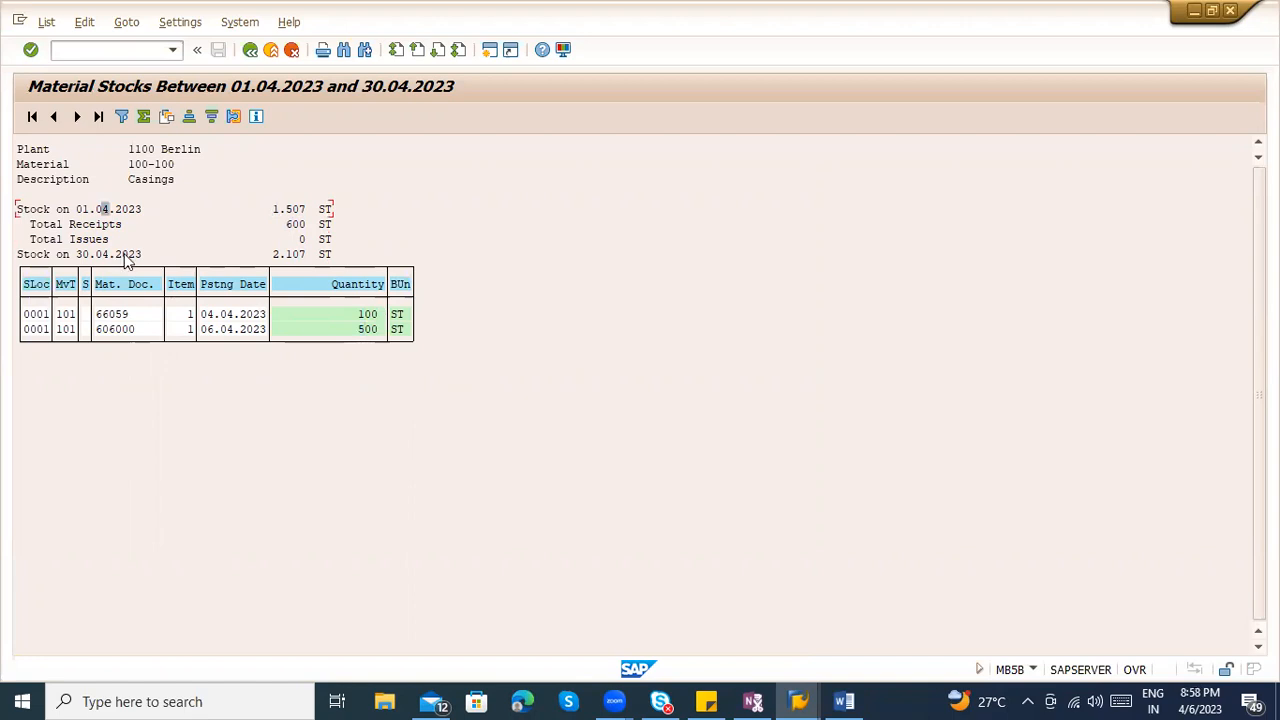
left_click(250, 49)
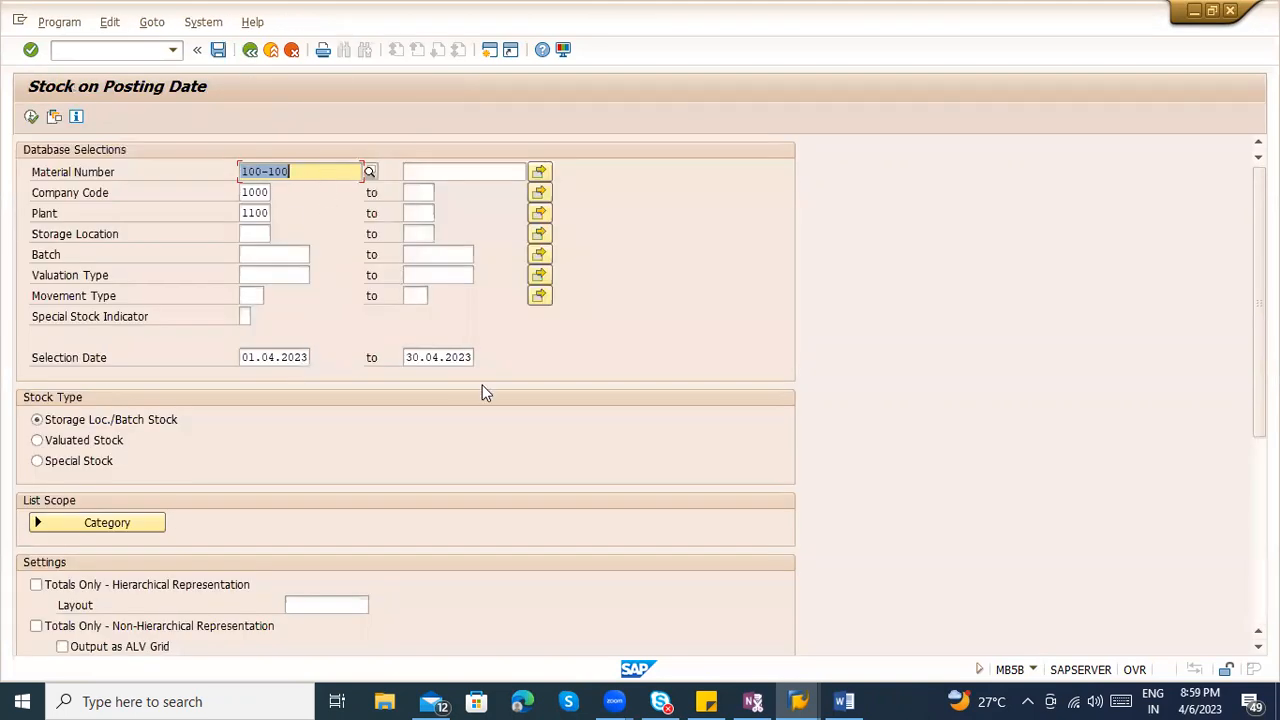
left_click(271, 49)
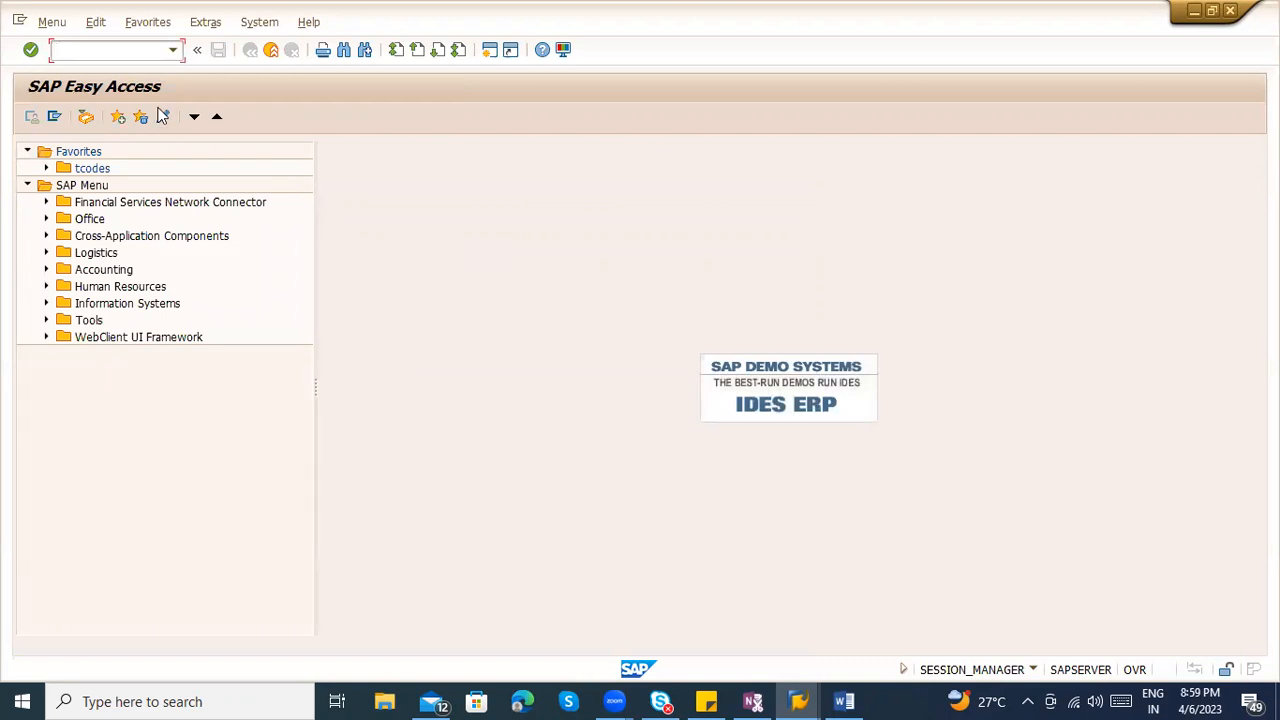
Run the material document list with vendor 1002, showing a 06.04.2023 posting
type("/nmbn")
key("Return")
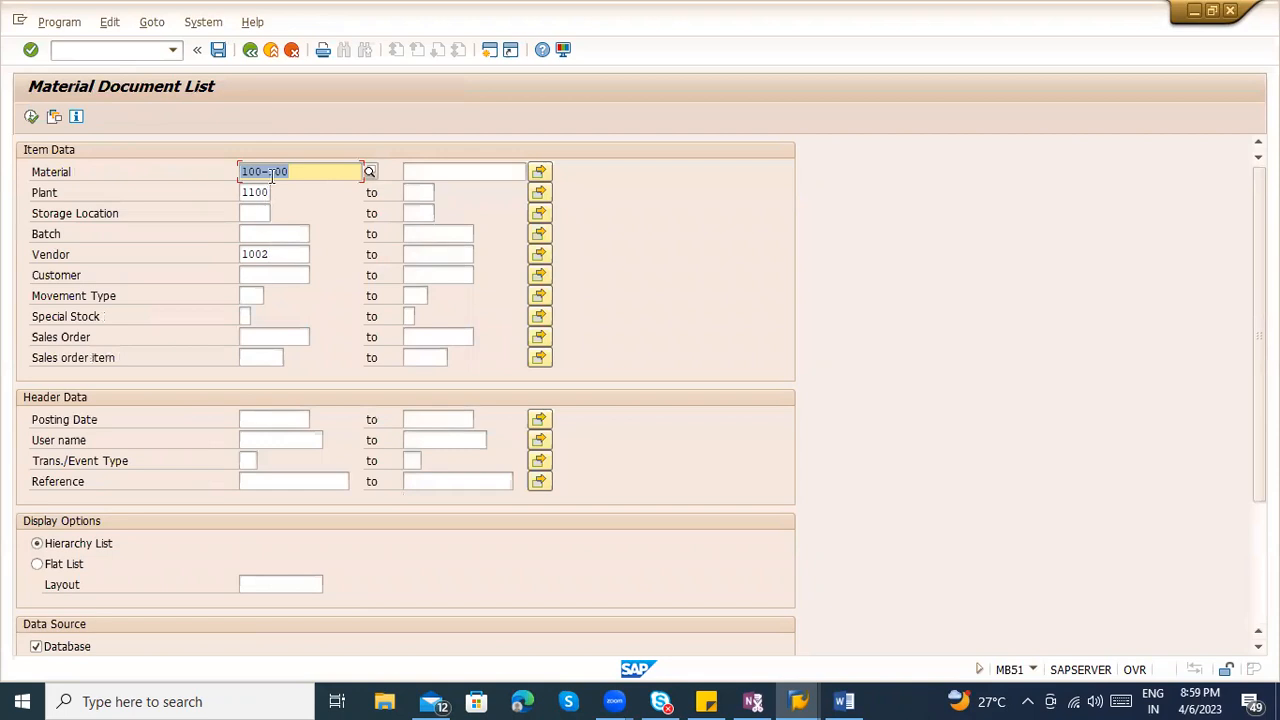
left_click(262, 416)
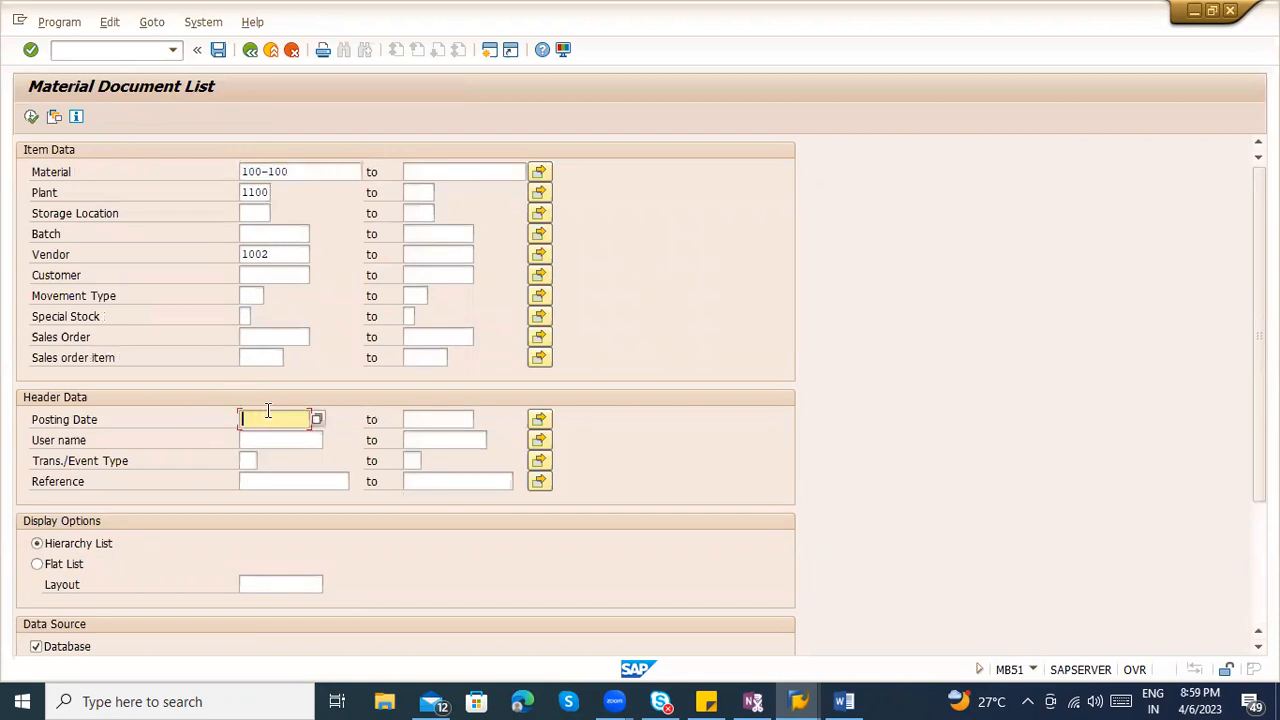
left_click(31, 117)
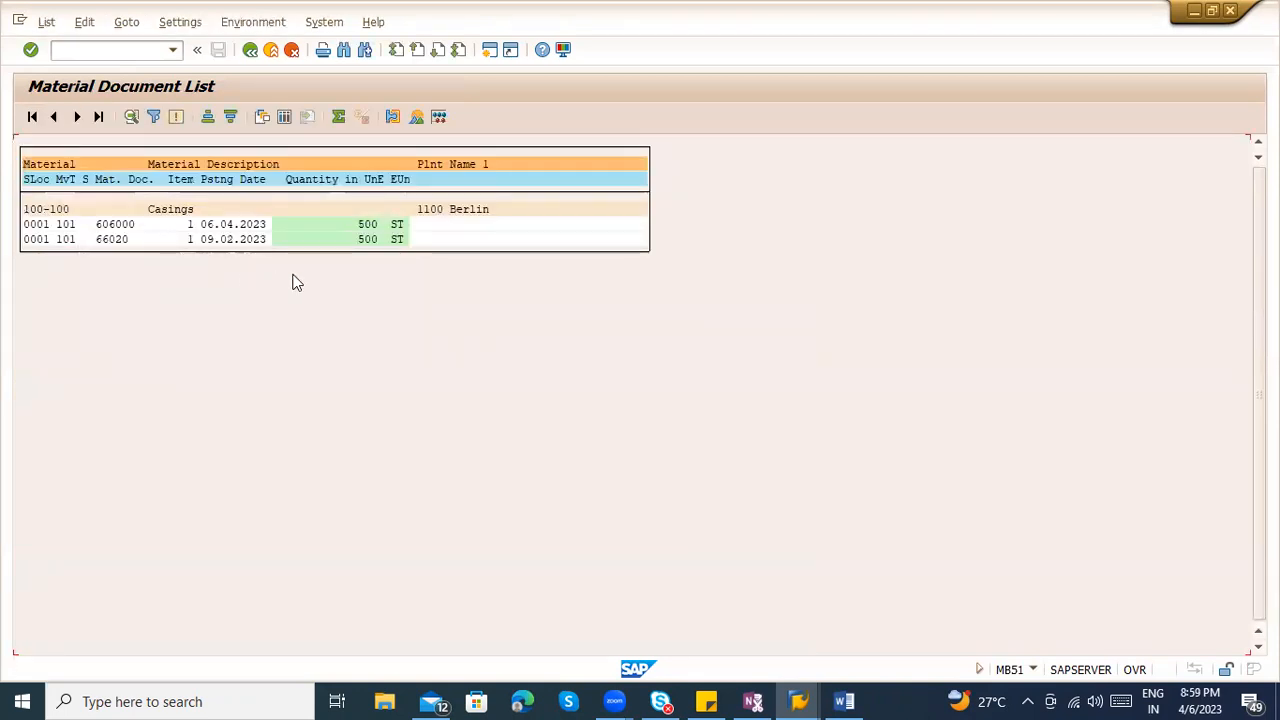
left_click(222, 224)
left_click(250, 49)
Rerun the material document list with vendor 1000 instead of 1002
left_click_drag(278, 256, 222, 248)
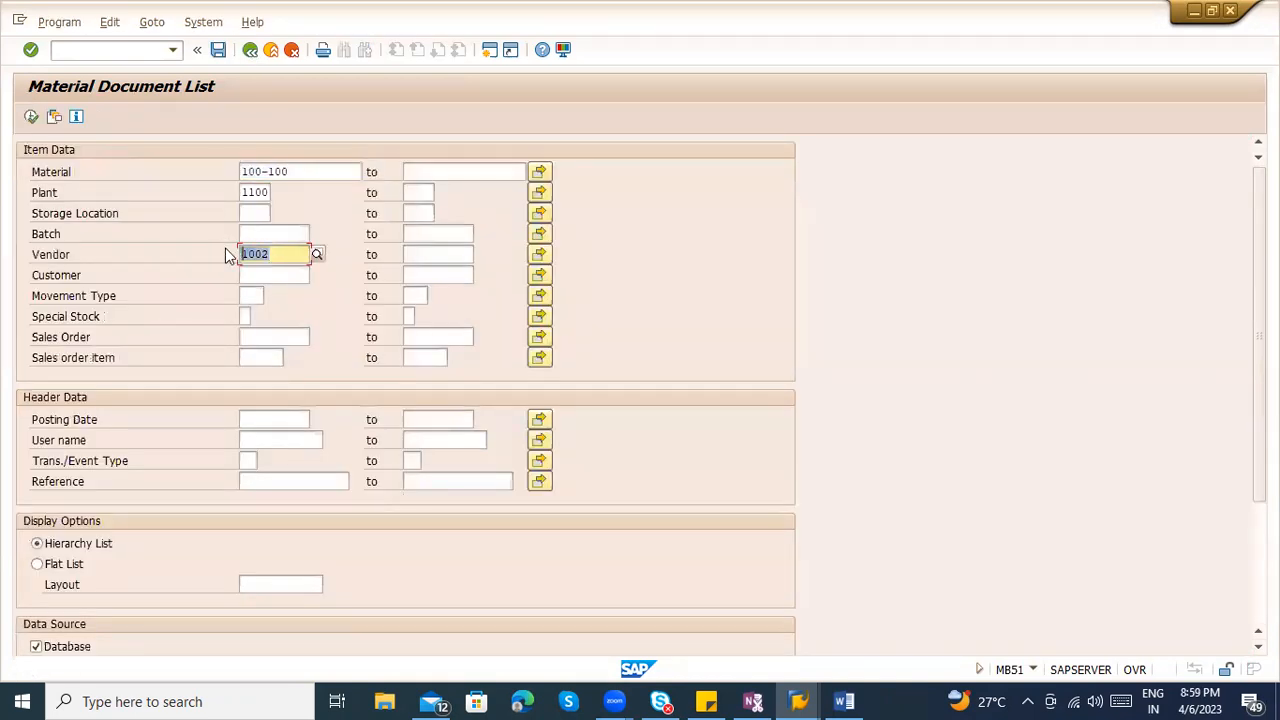
key("BackSpace")
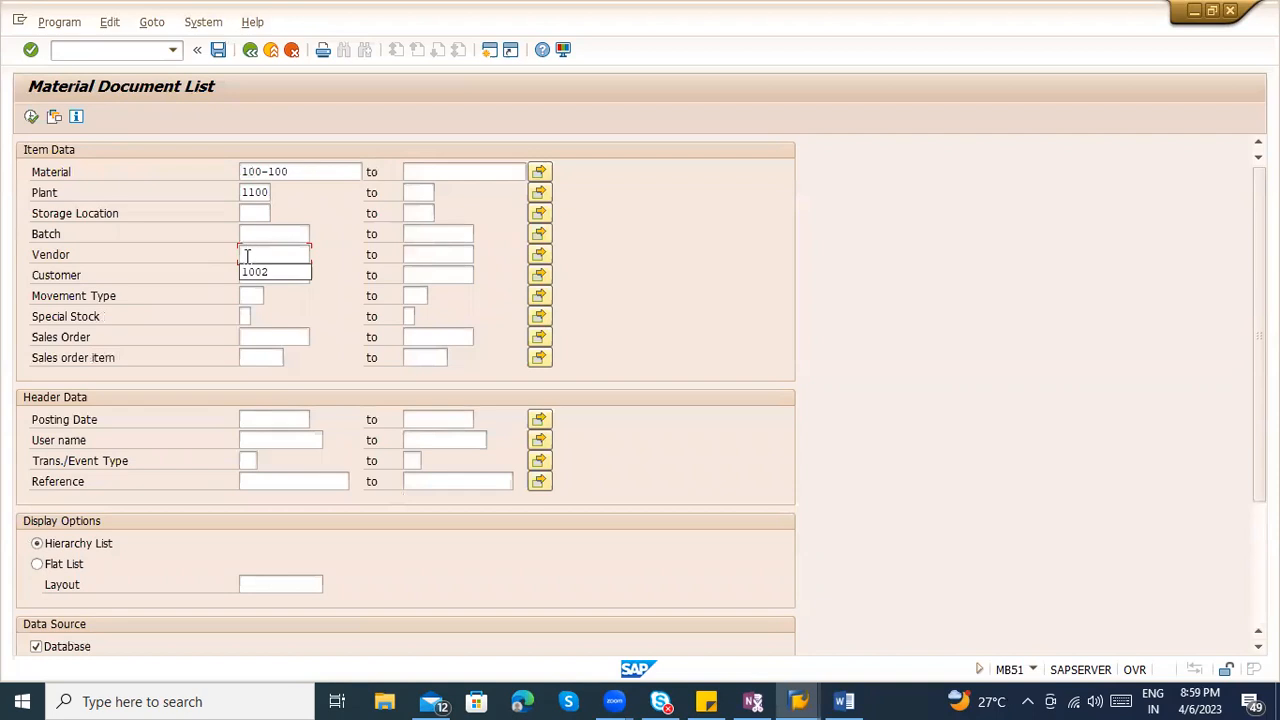
left_click(243, 257)
type("1000")
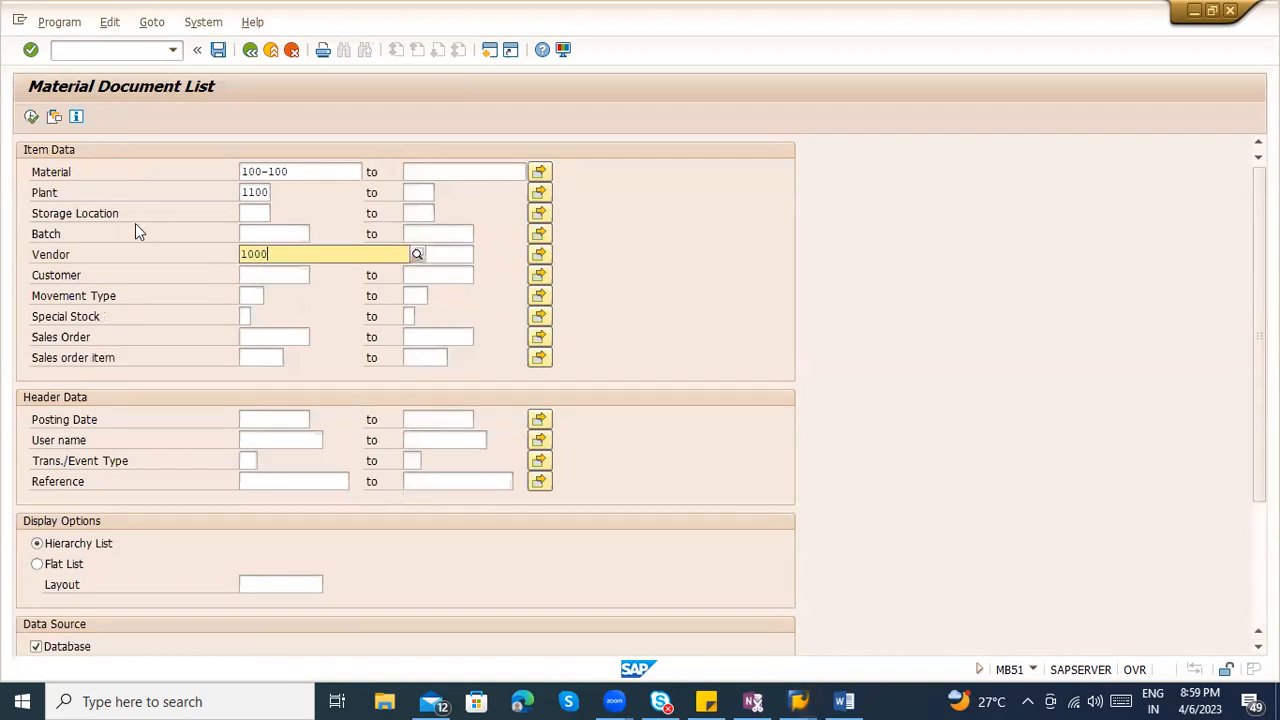
key("Return")
left_click(31, 117)
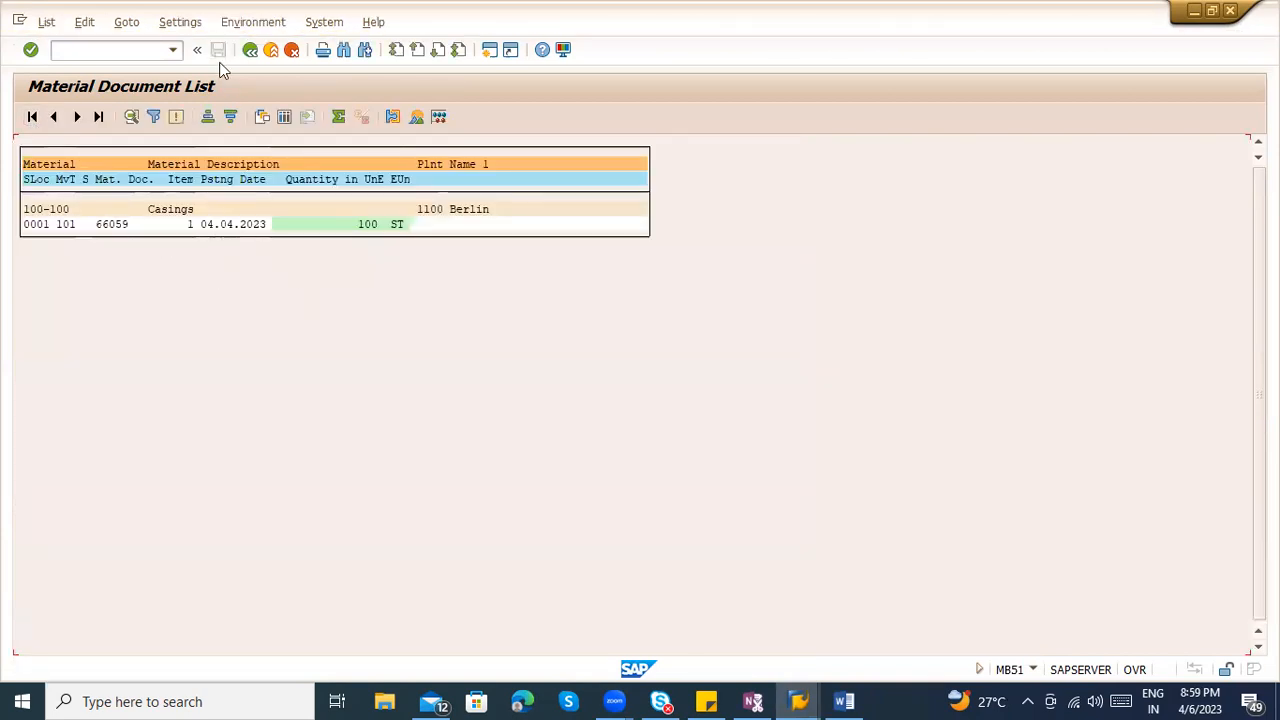
left_click(248, 50)
Clear the vendor filter and review the 101 receipts of 500 and the 7-unit transfer
double_click(284, 252)
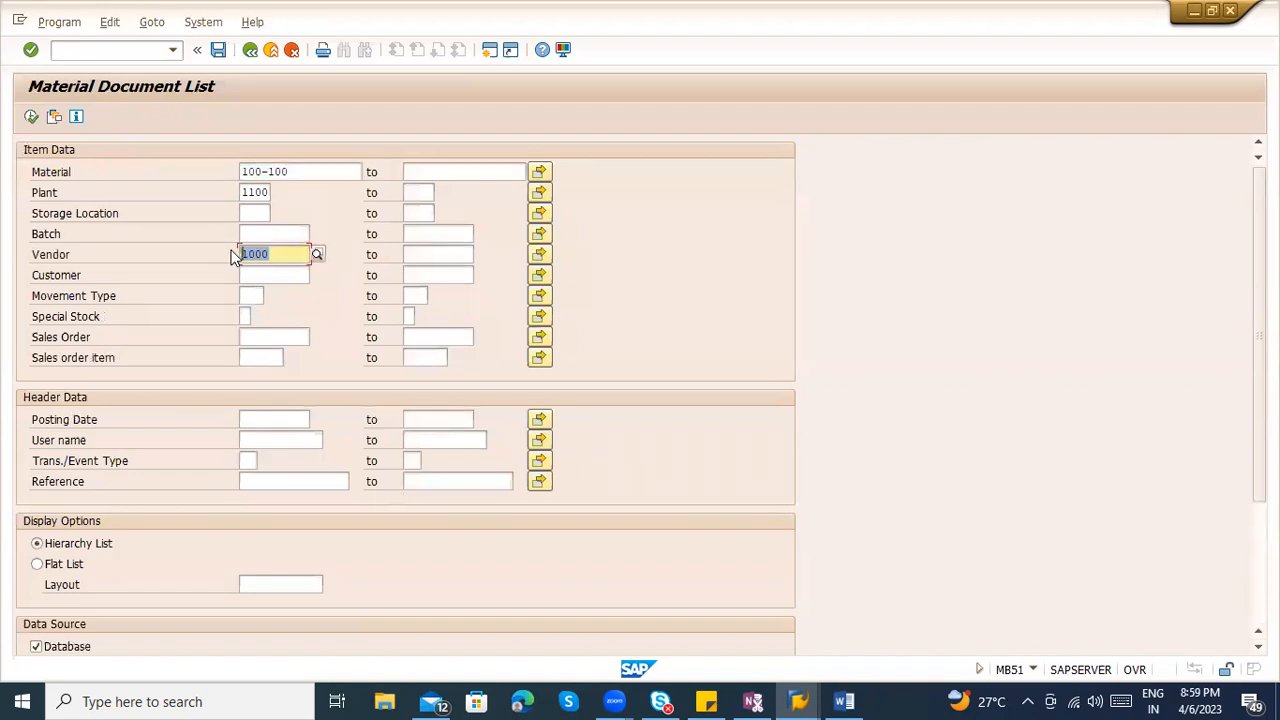
key("Delete")
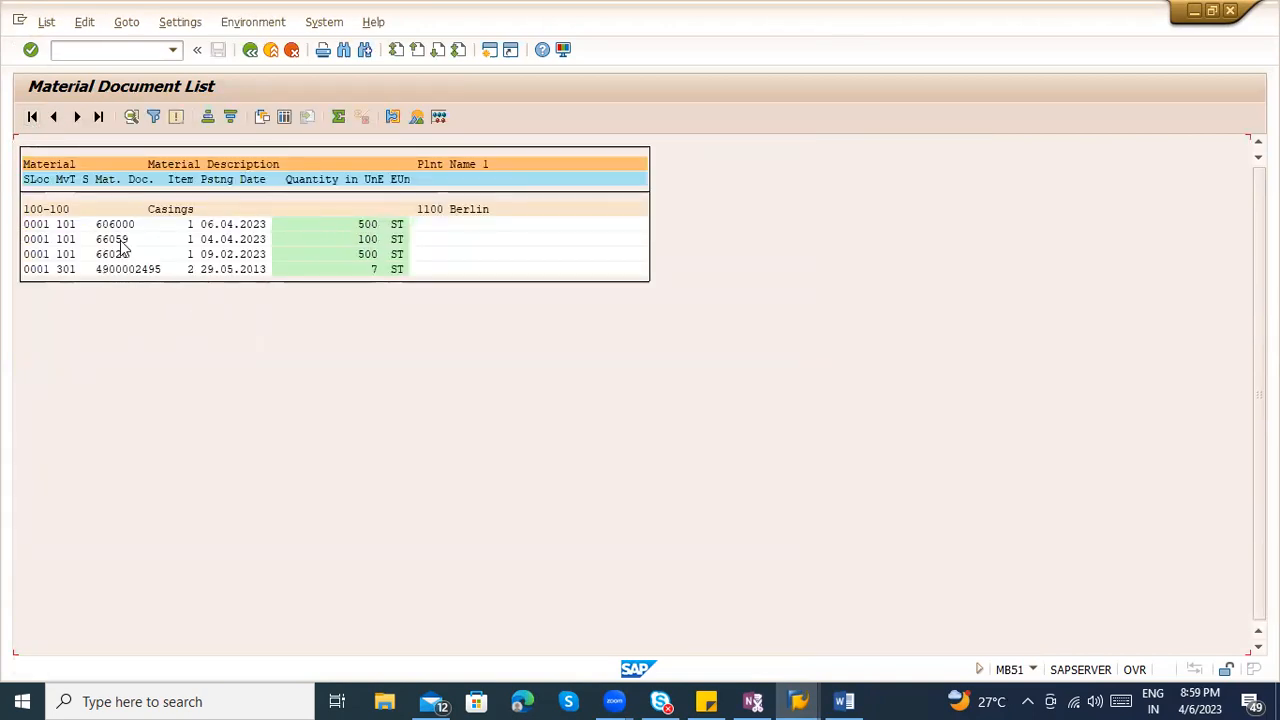
left_click(66, 225)
left_click(368, 225)
left_click(70, 255)
left_click(364, 255)
left_click(363, 270)
double_click(64, 270)
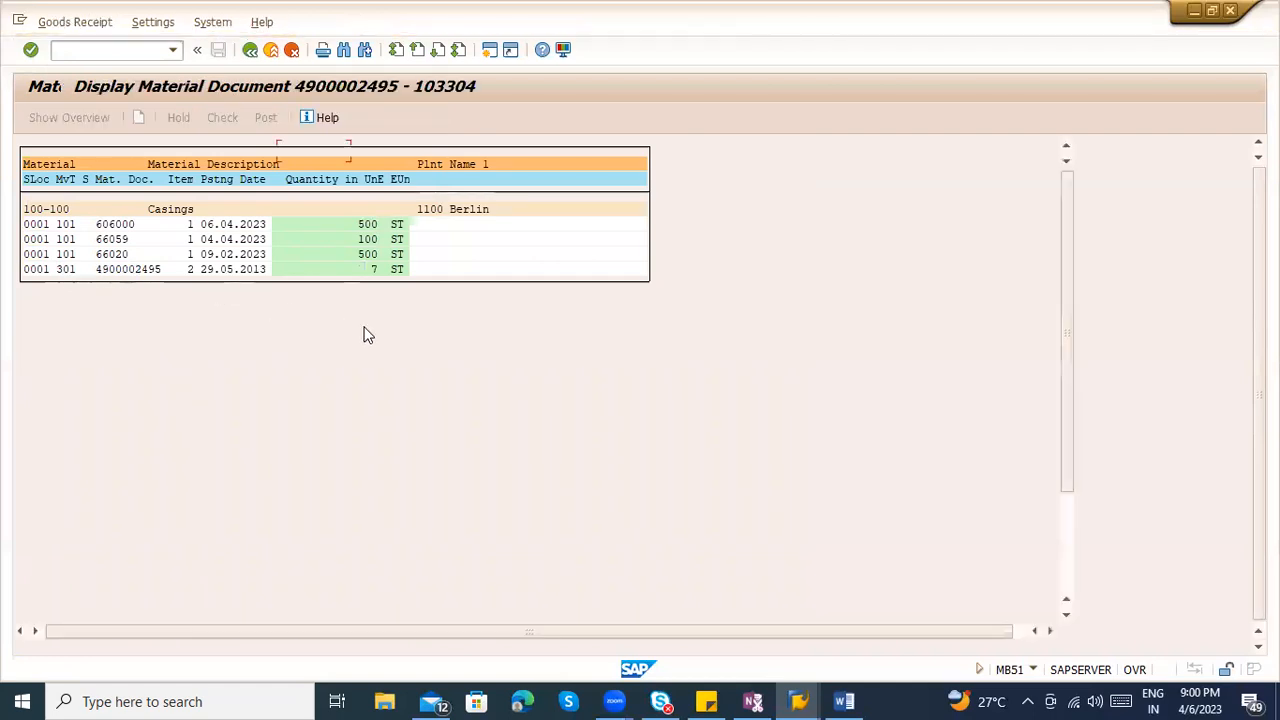
left_click(300, 420)
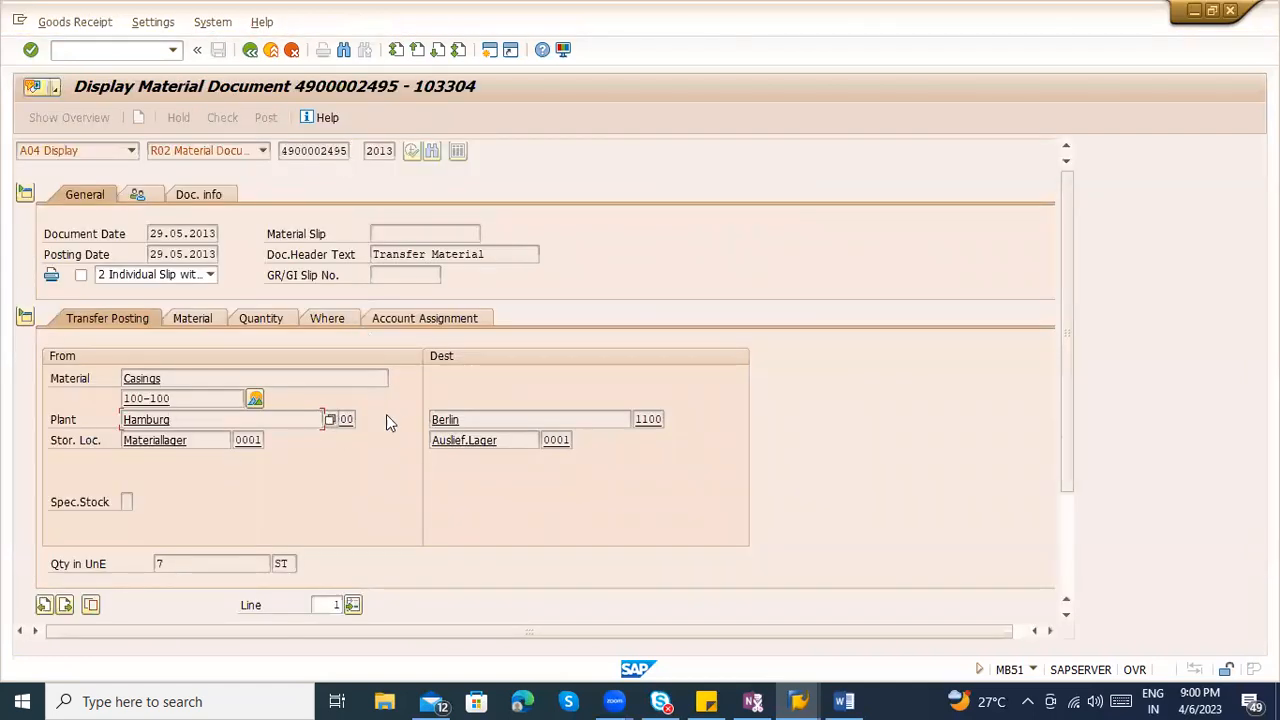
left_click(250, 50)
left_click(250, 50)
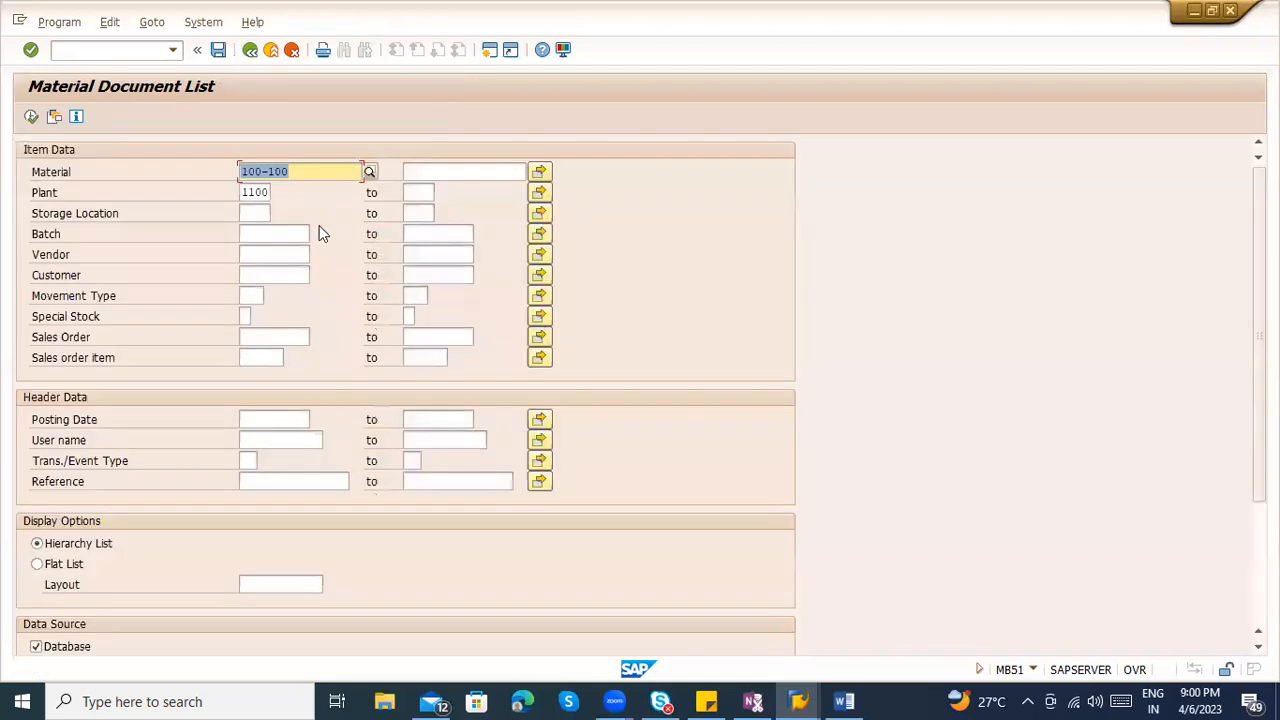
Rerun the material document list for plant 1000 and review the document quantities
double_click(250, 193)
type("1000")
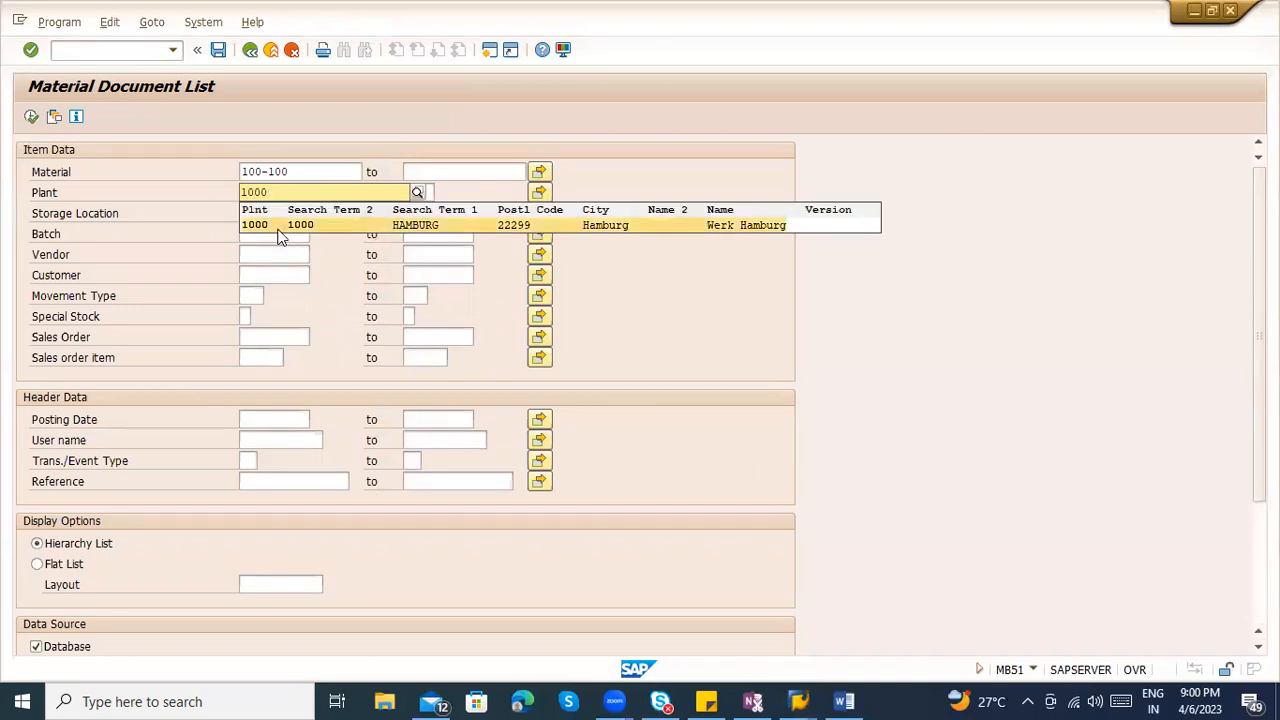
left_click(183, 209)
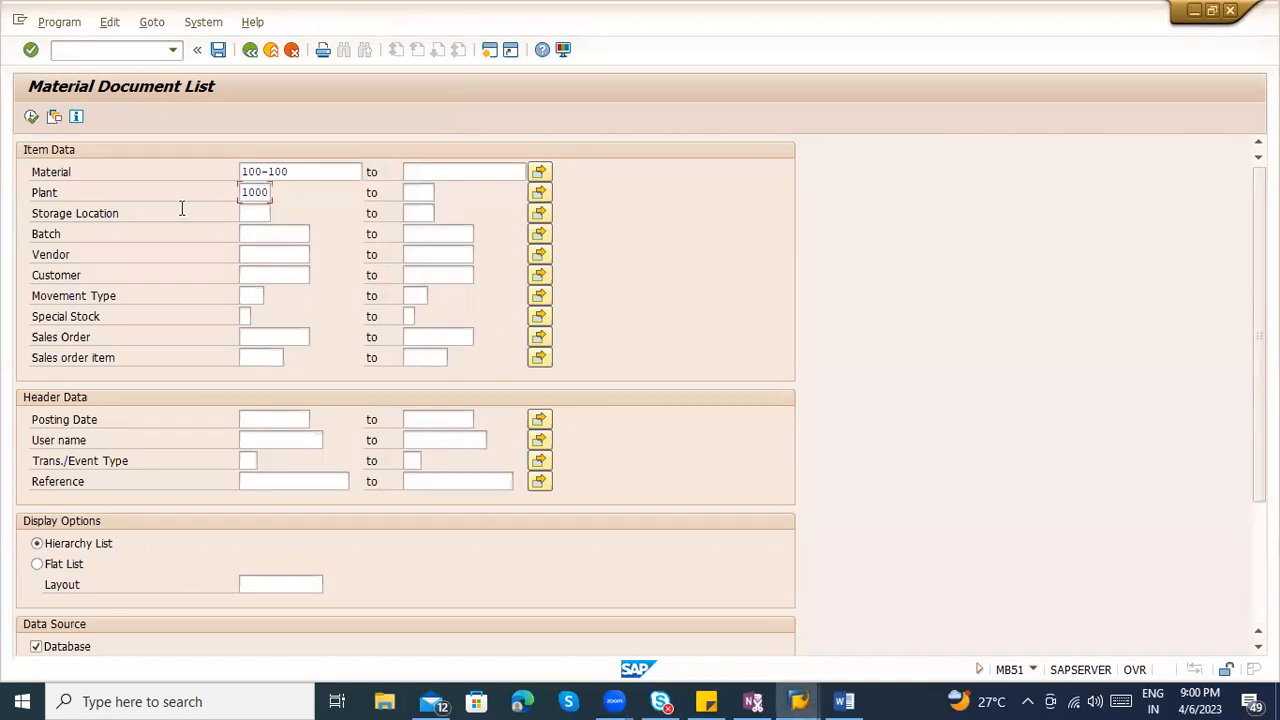
left_click(31, 117)
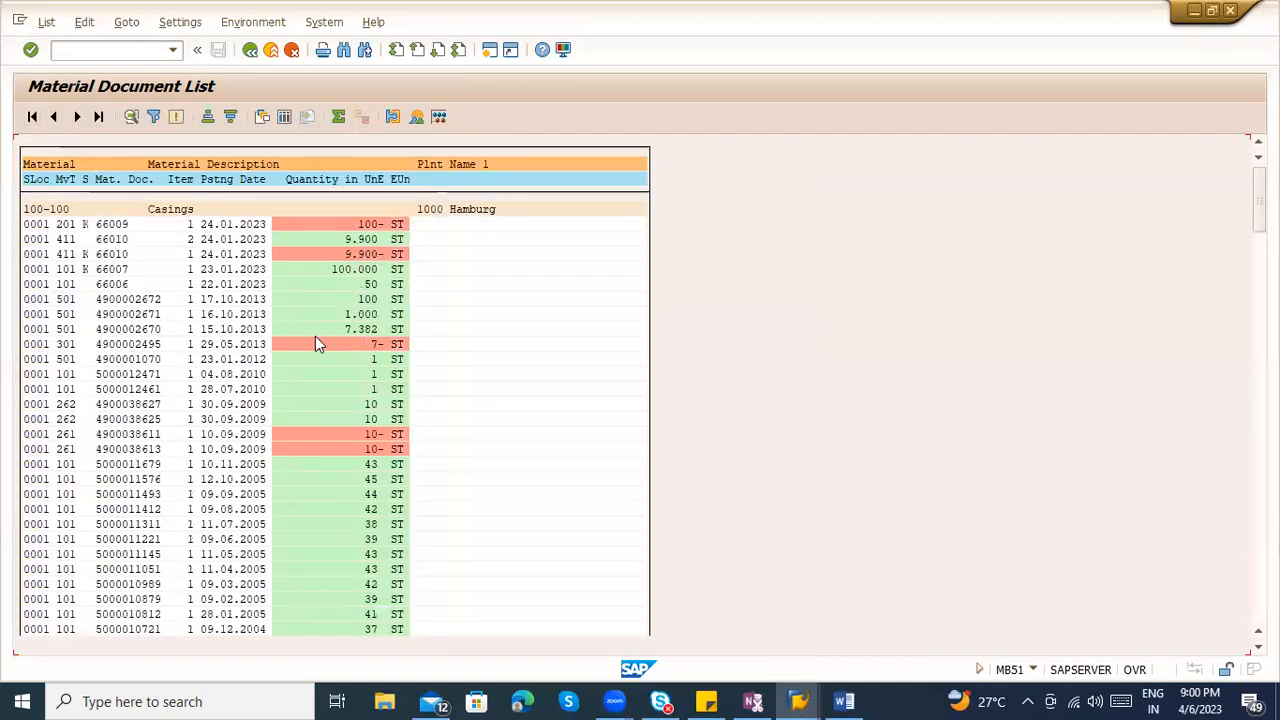
left_click(388, 344)
left_click(388, 449)
left_click(381, 374)
left_click(386, 405)
Switch to grid view and close the movement type filter without entering a value
left_click(285, 117)
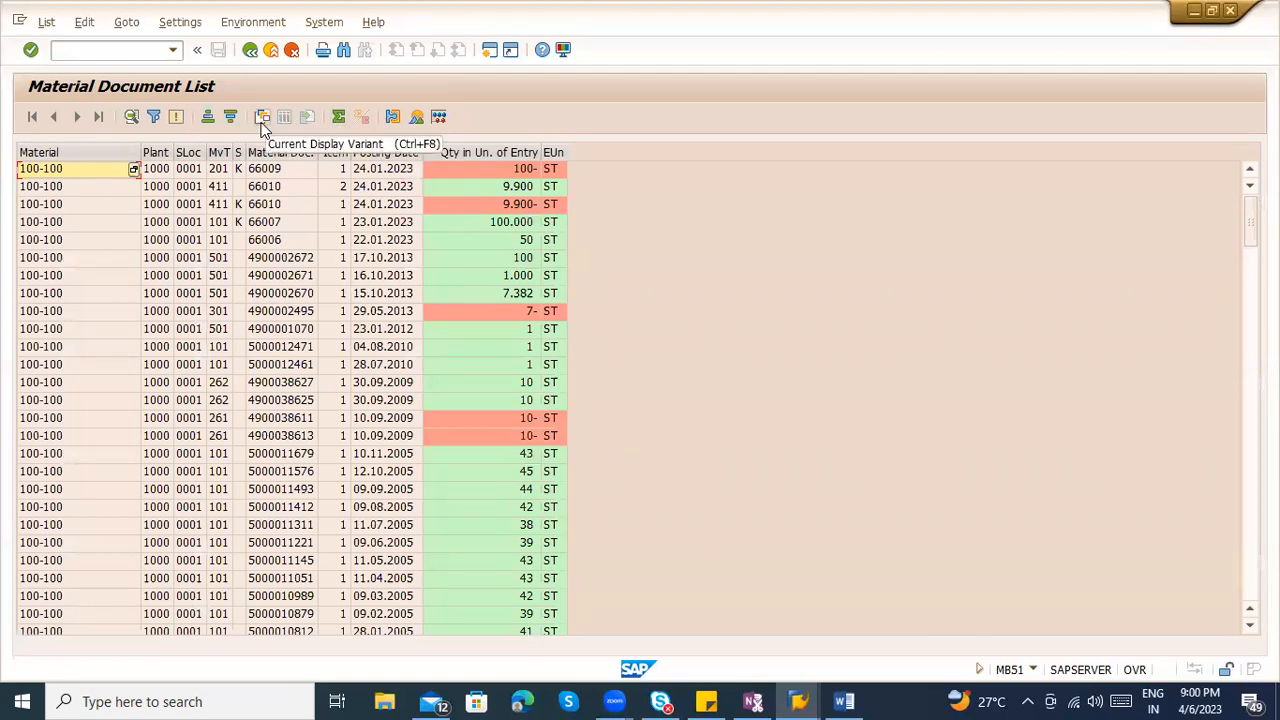
scroll(450, 381, "down", 8)
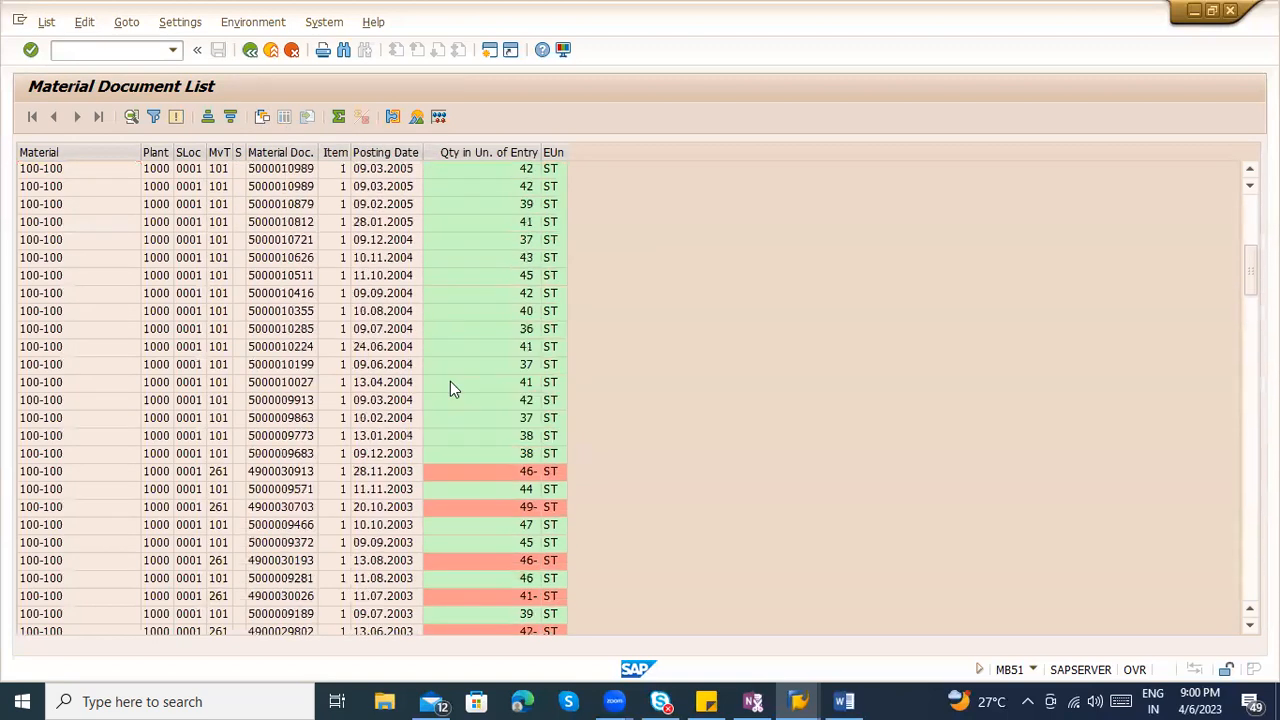
scroll(450, 381, "up", 8)
left_click(219, 152)
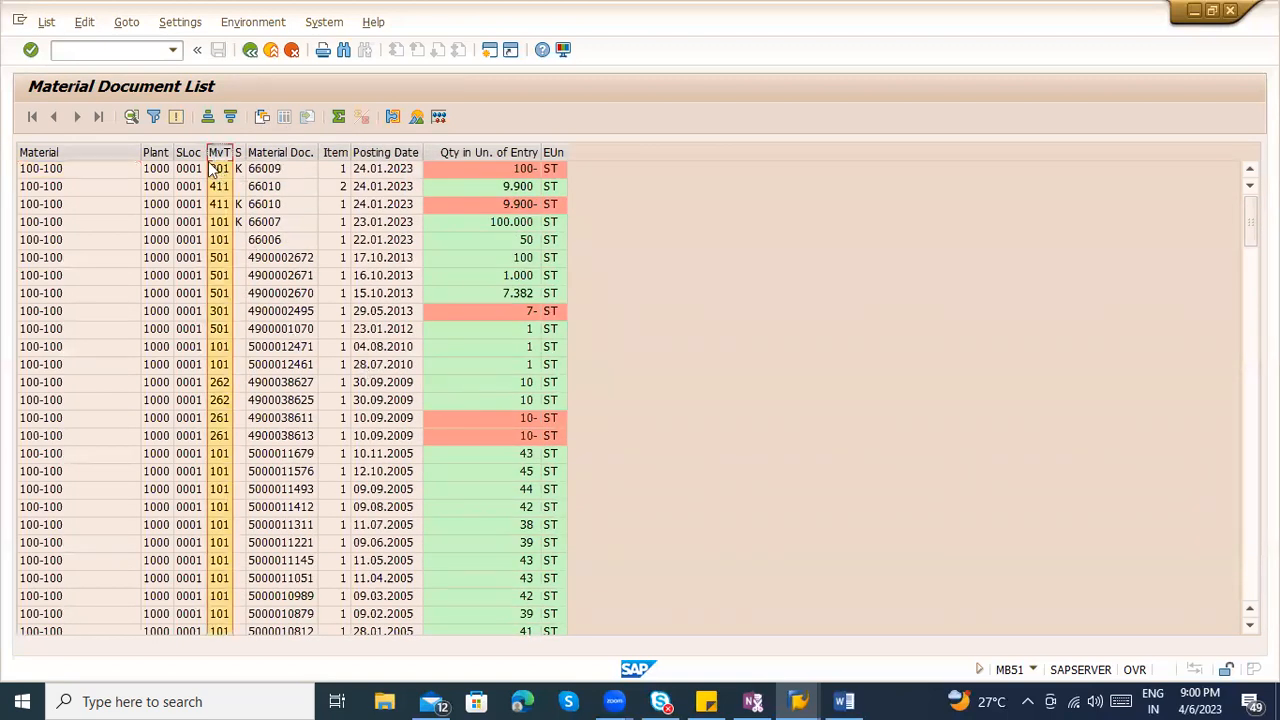
left_click(153, 117)
left_click(279, 221)
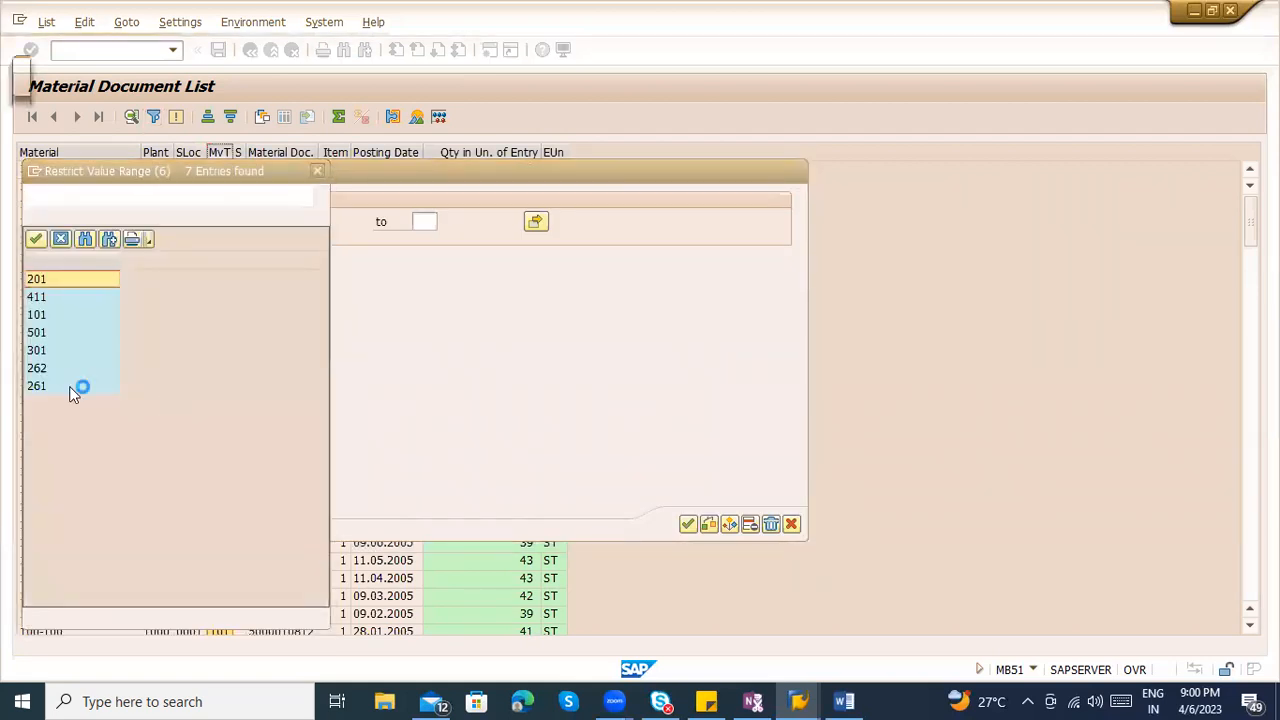
key("Escape")
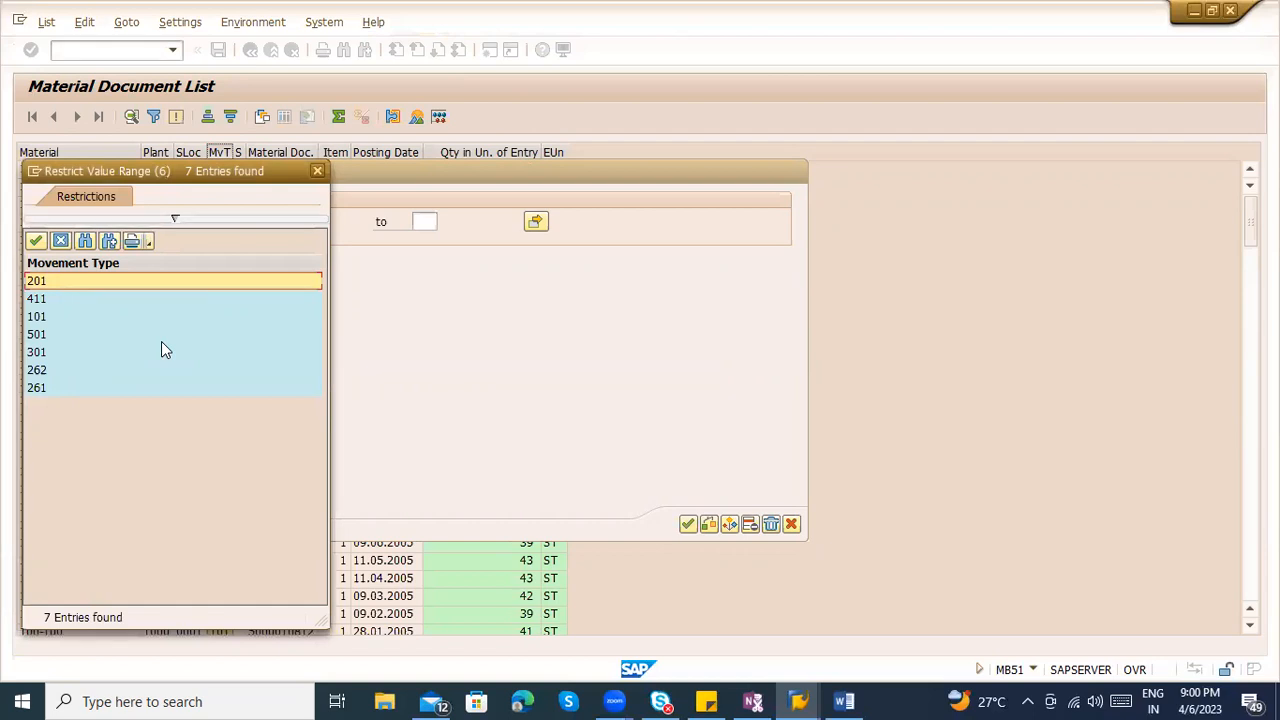
key("Escape")
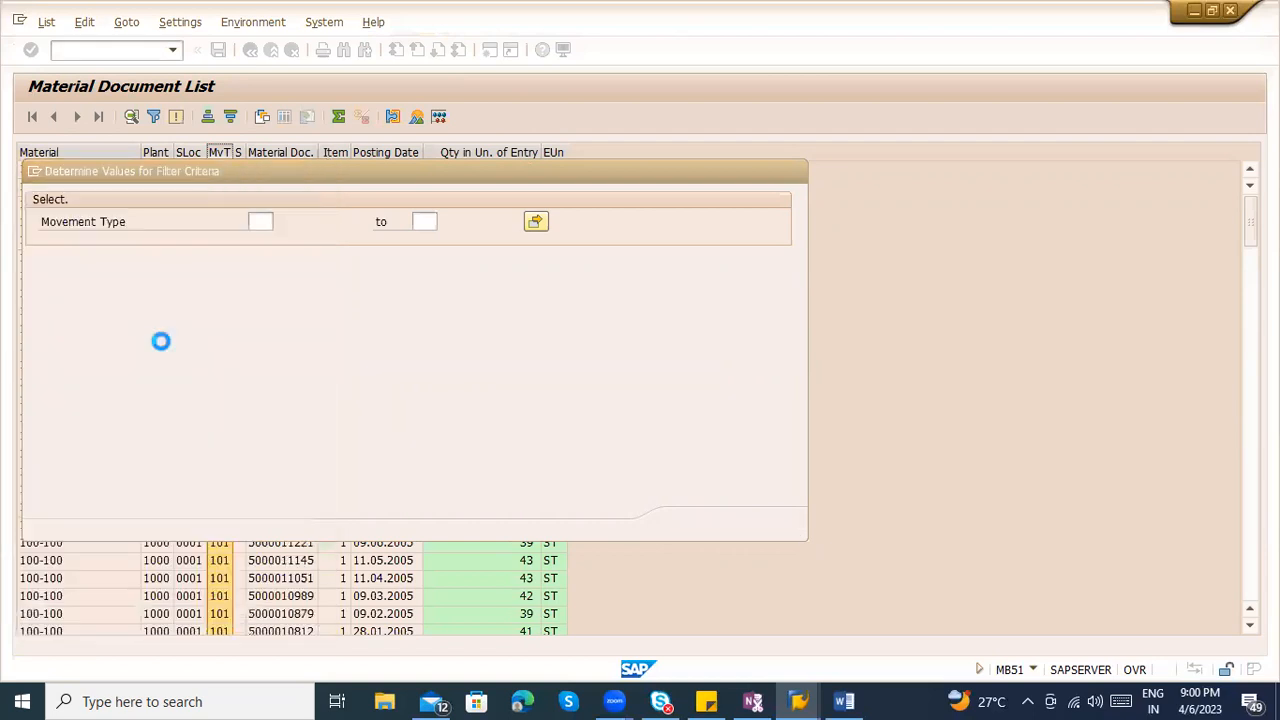
key("Return")
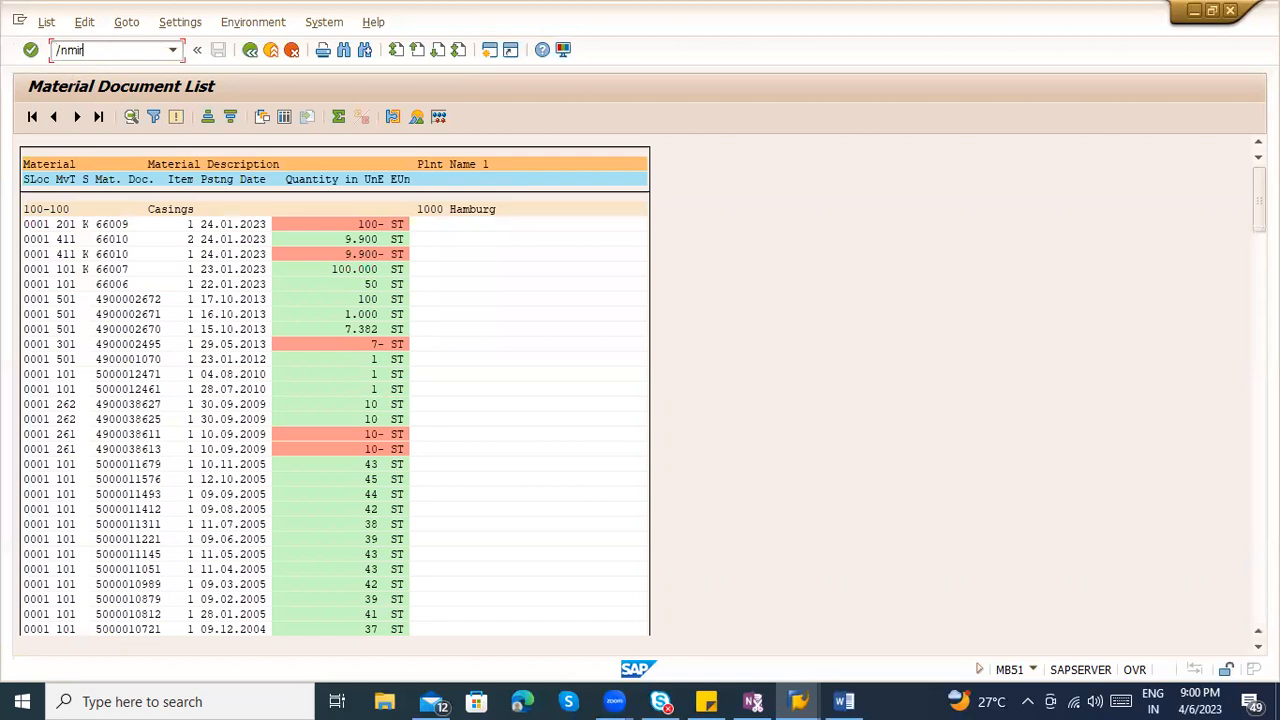
Open MIR5, then MIR4, then the Park Incoming Invoice screen
key("Return")
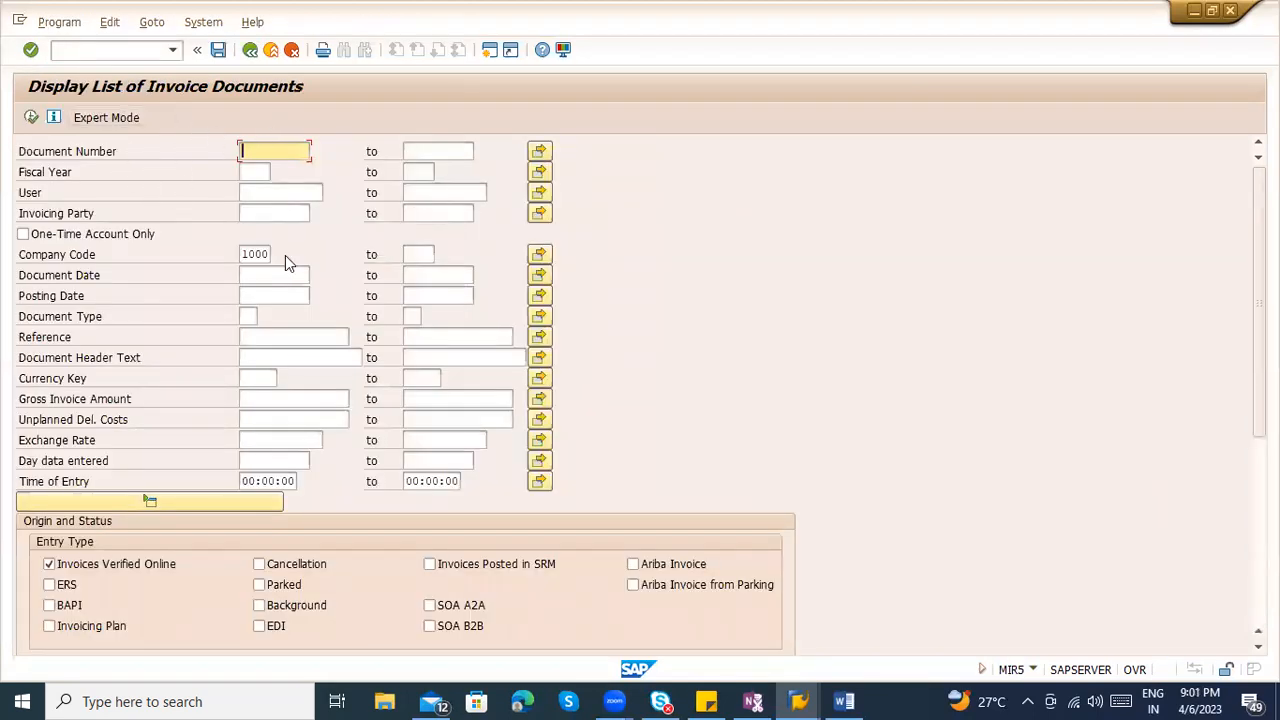
left_click(93, 48)
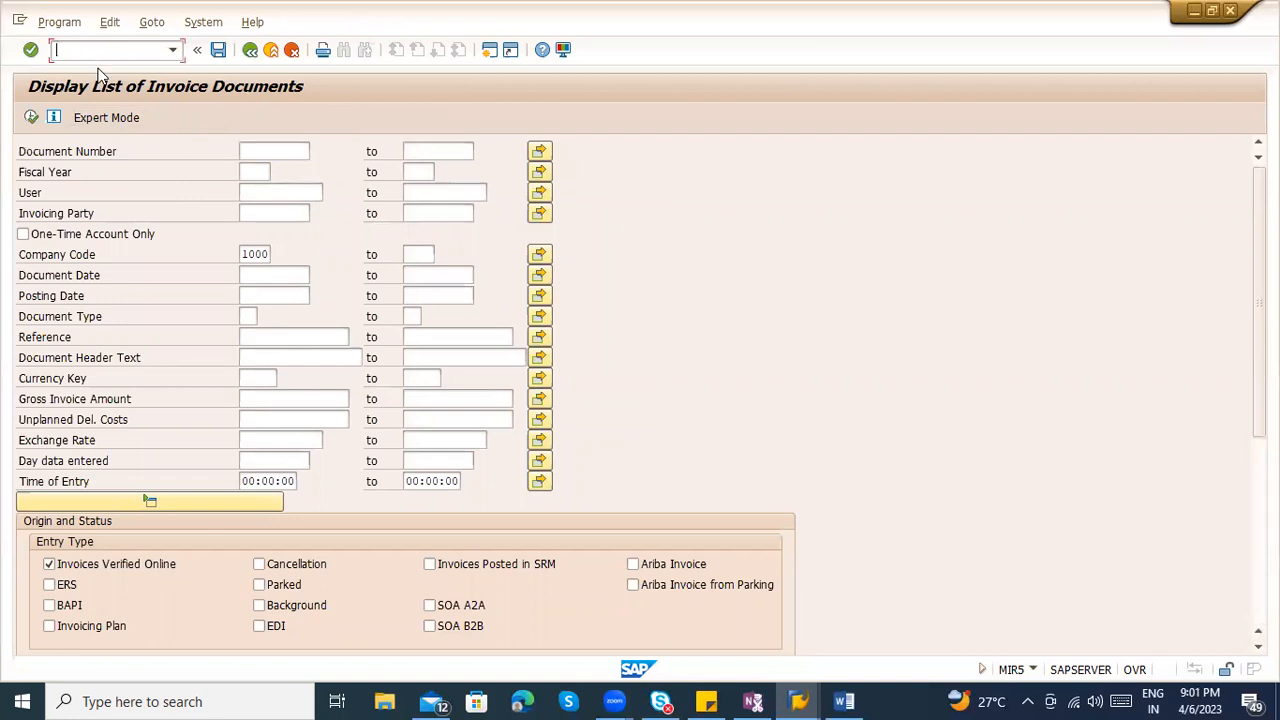
type("/nmir4")
key("Return")
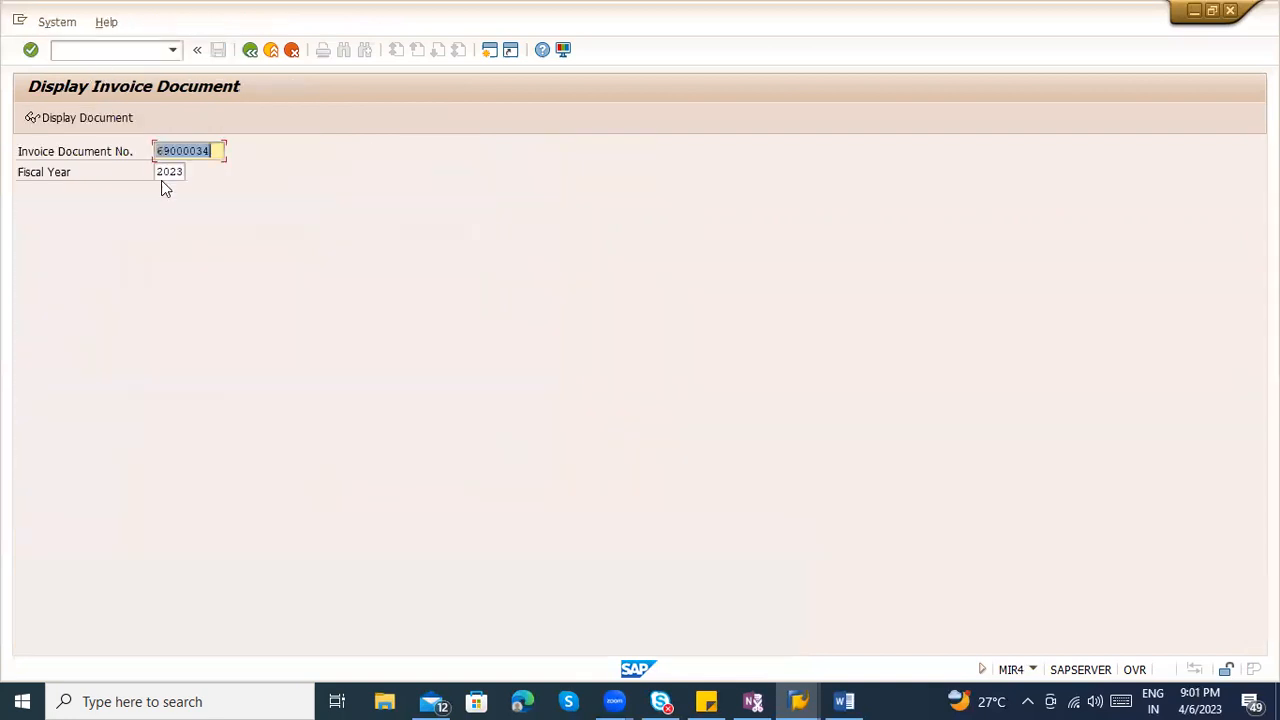
left_click(113, 50)
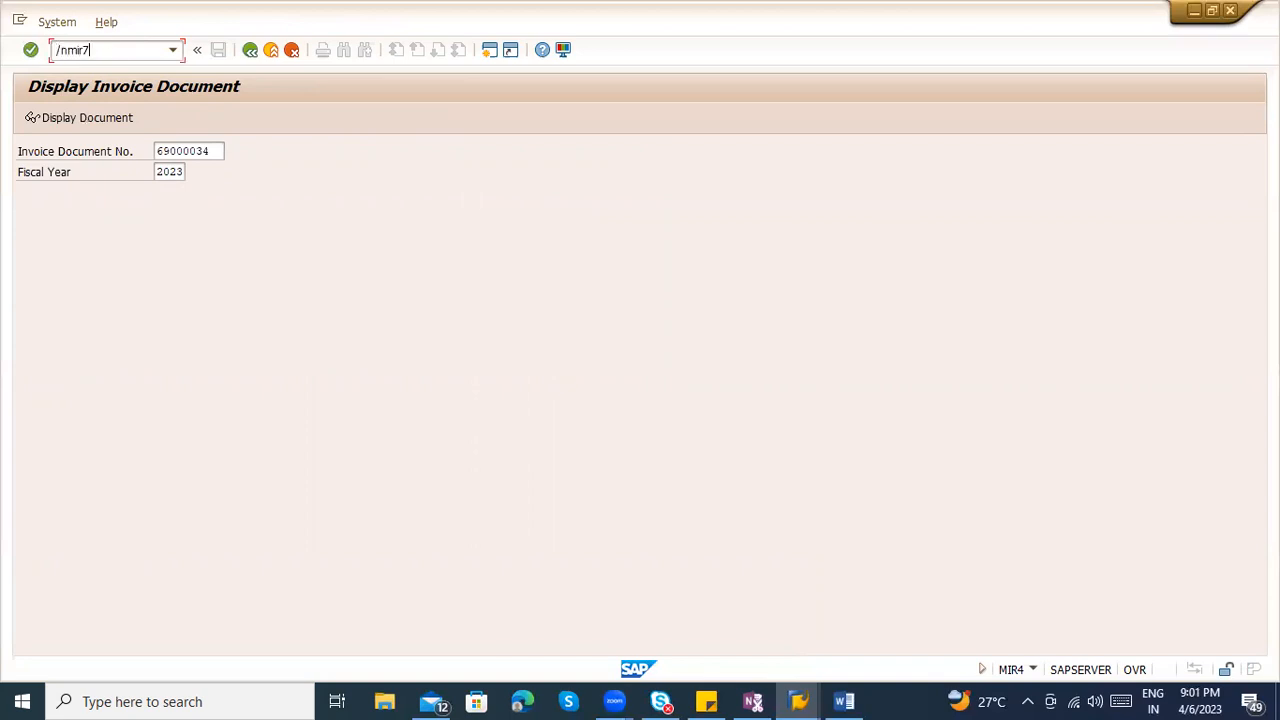
key("Return")
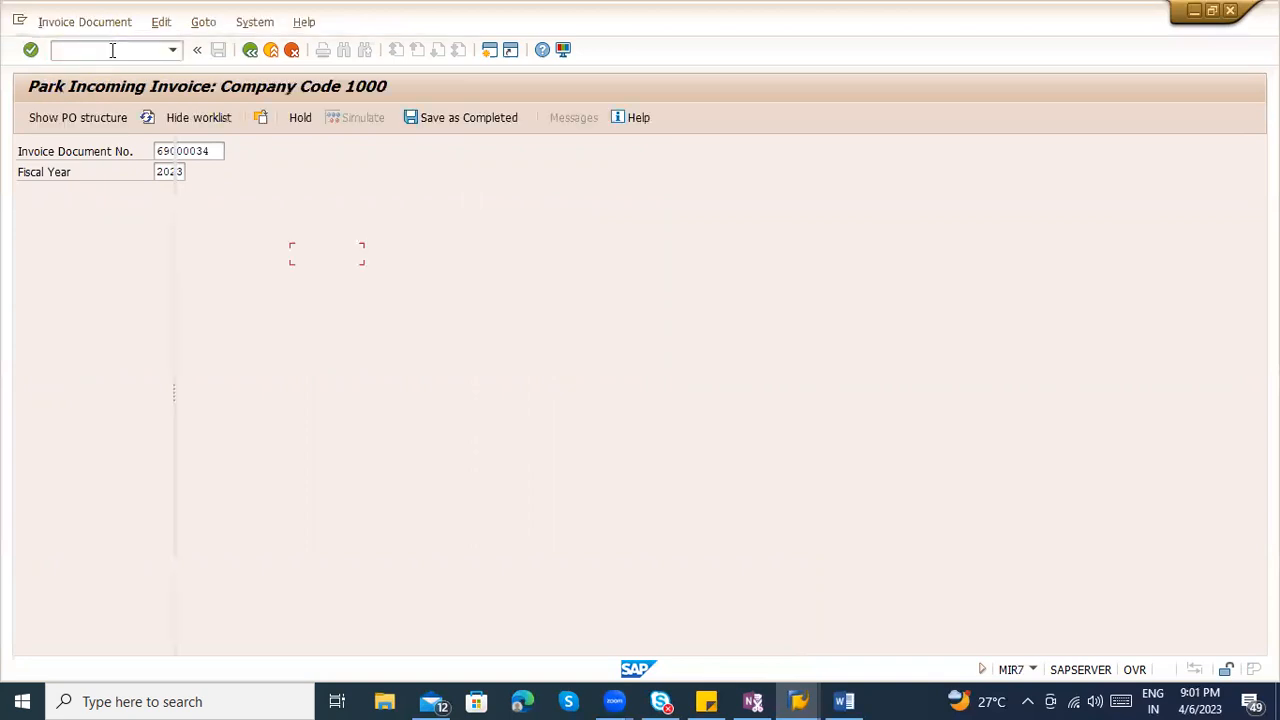
Check held invoice 69000034 and posting-ready documents in the worklist, then exit
left_click(113, 50)
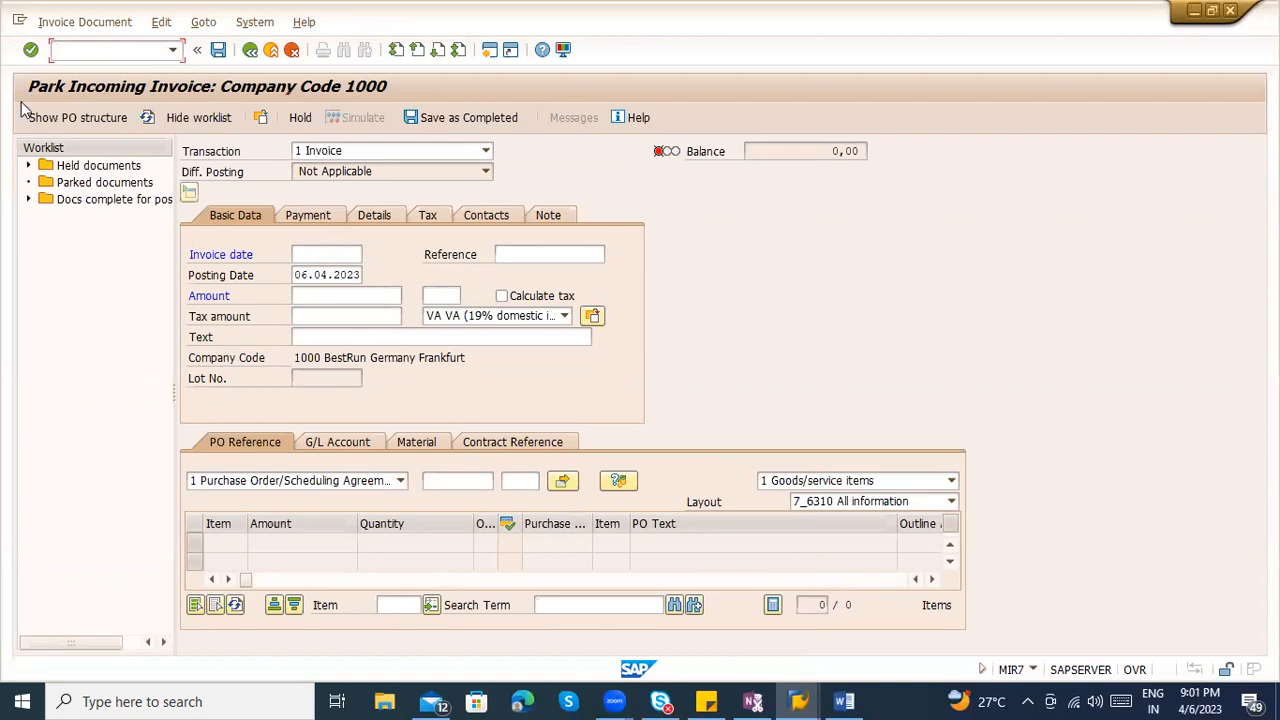
left_click(28, 166)
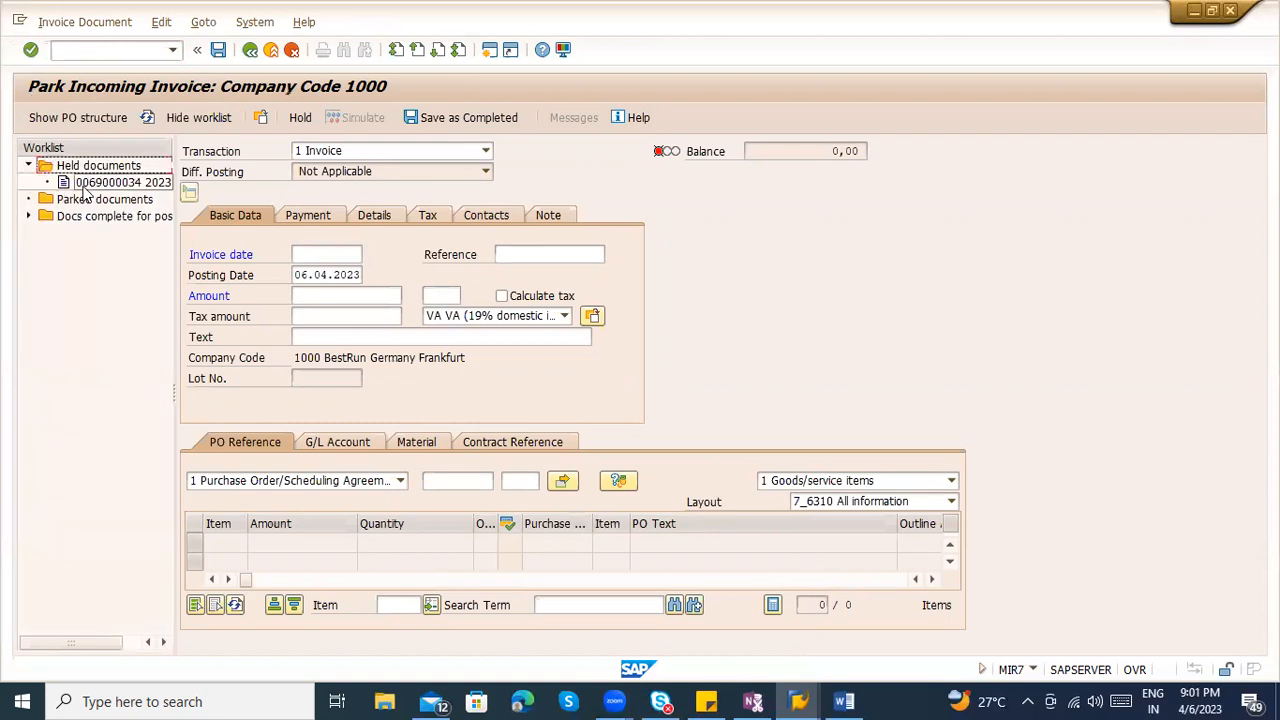
left_click(95, 182)
left_click(28, 216)
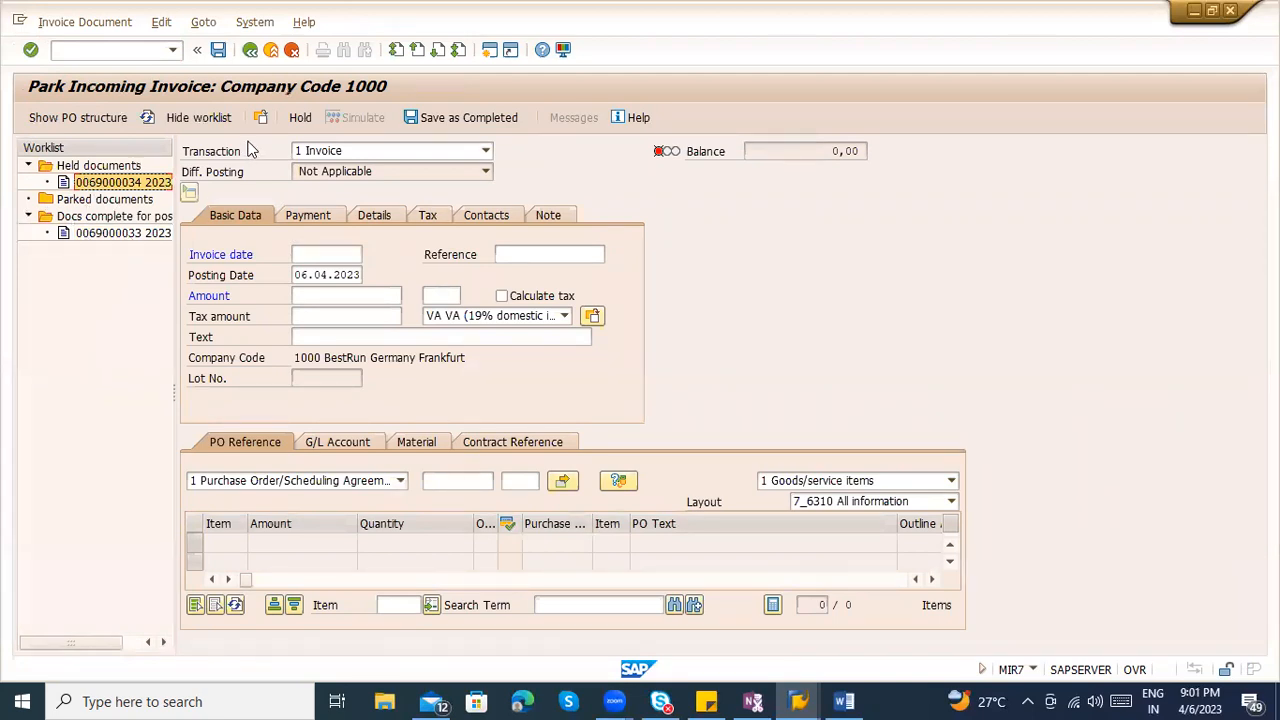
left_click(266, 60)
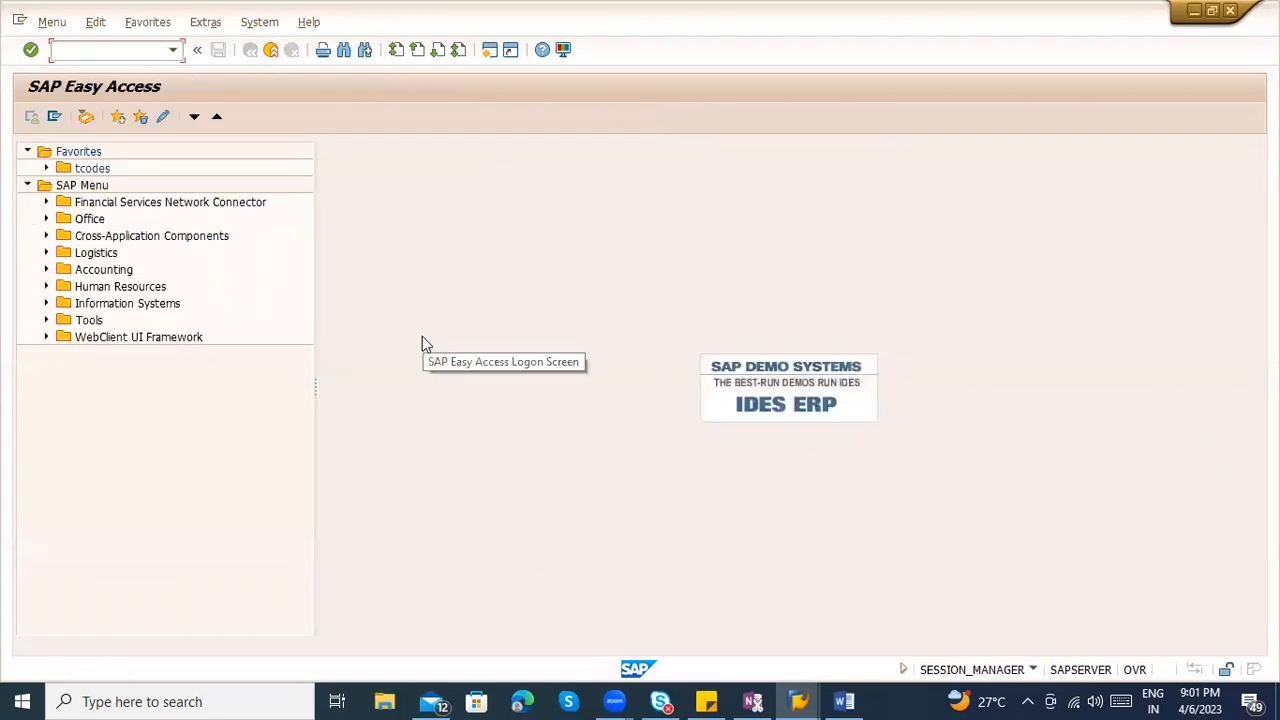
type("mir6")
key("Return")
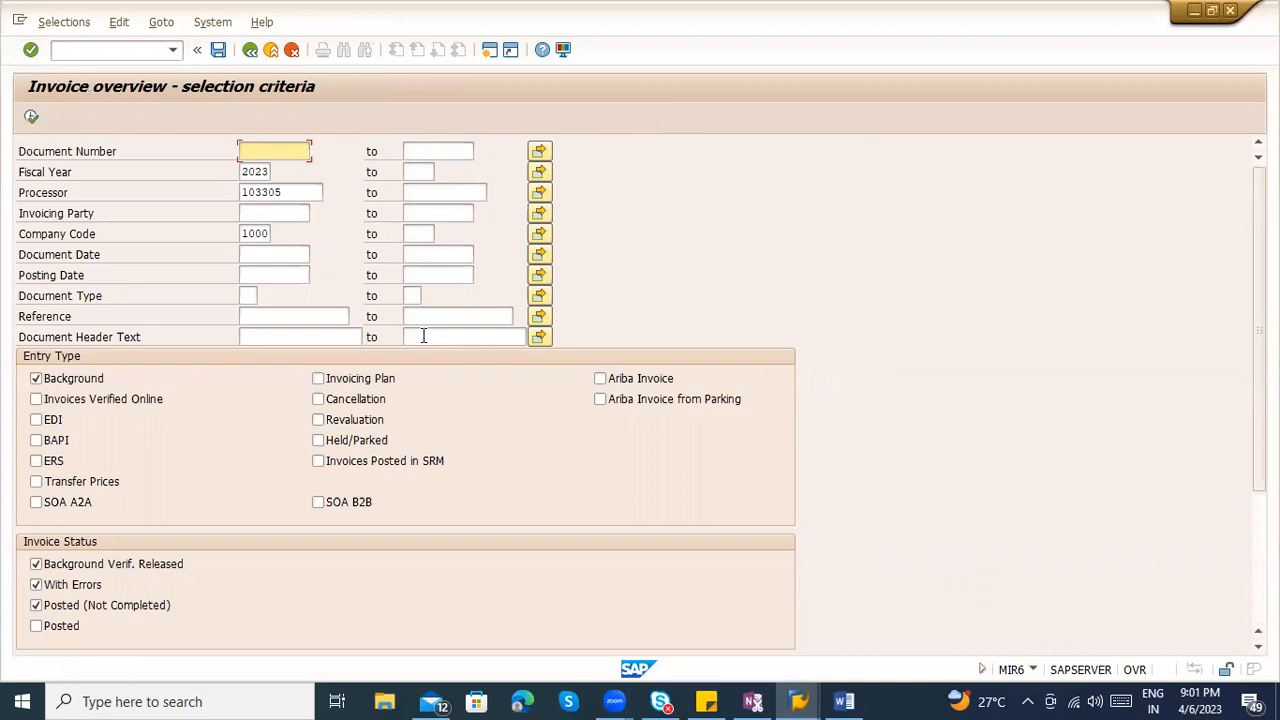
left_click(110, 52)
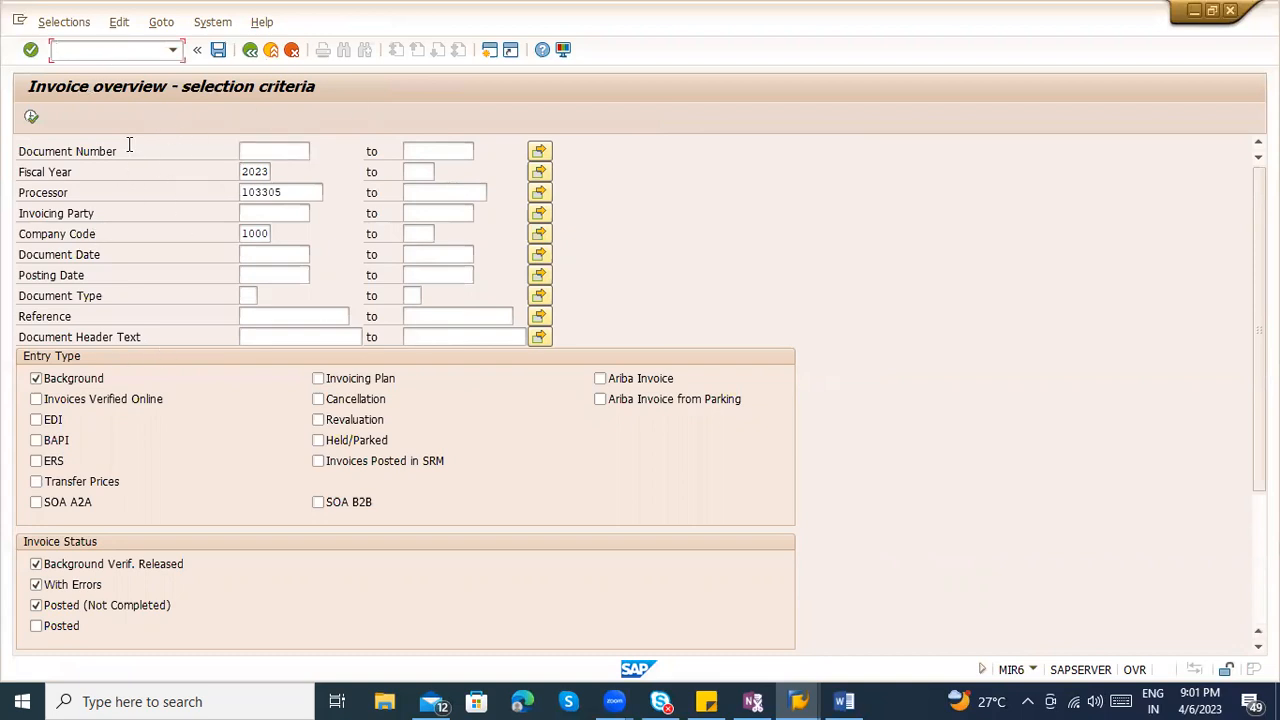
scroll(288, 508, "down", 2)
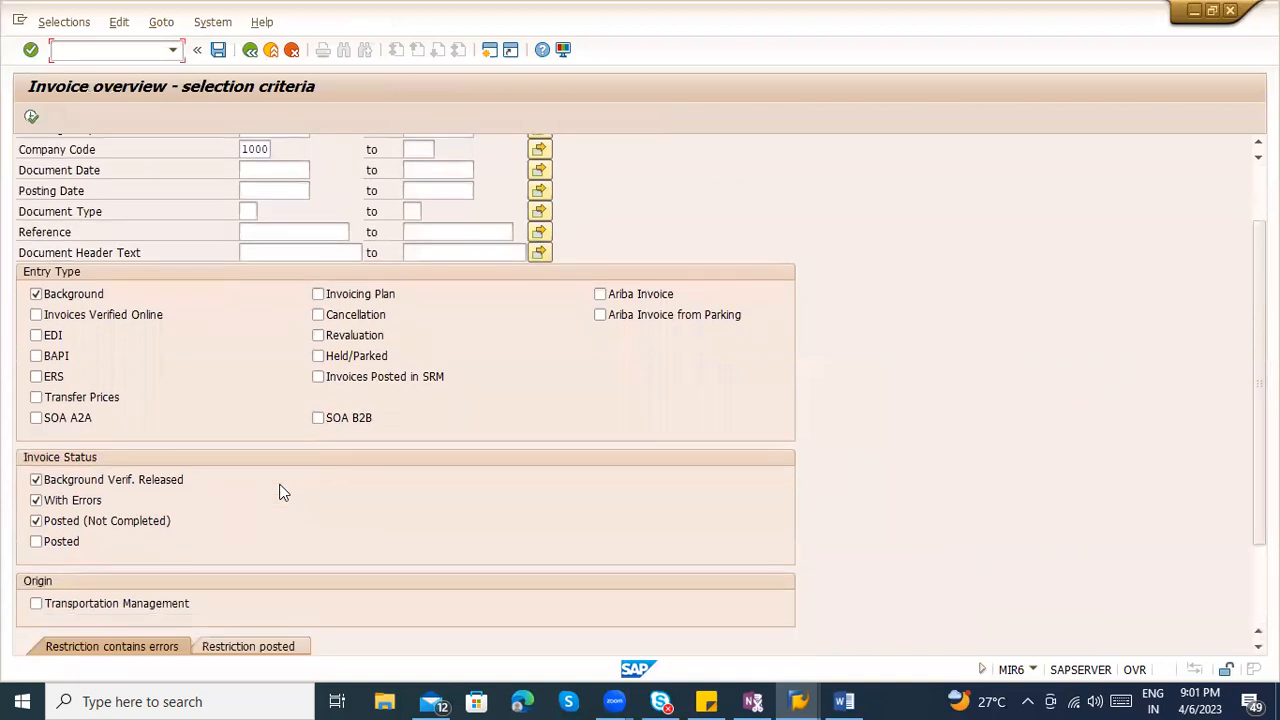
scroll(280, 492, "down", 3)
scroll(280, 492, "up", 5)
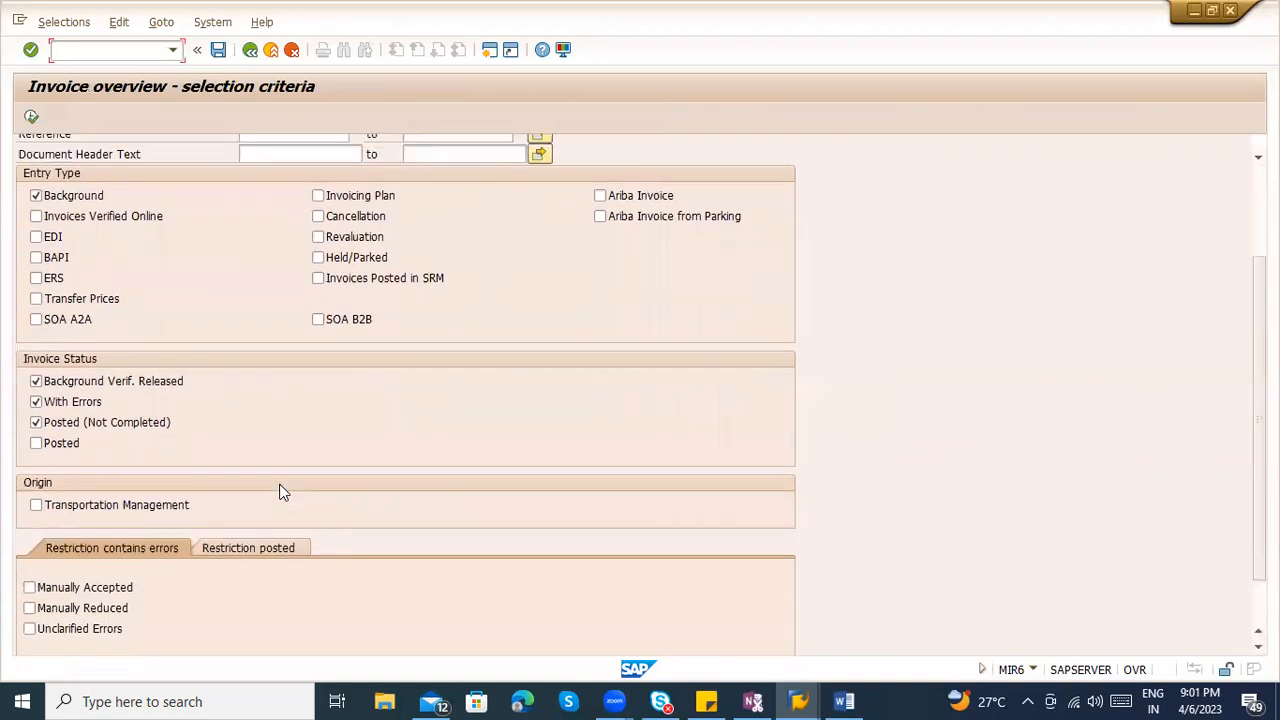
scroll(280, 492, "up", 1)
type("/nmr8m")
key("Return")
left_click(114, 48)
type("/nmrbr")
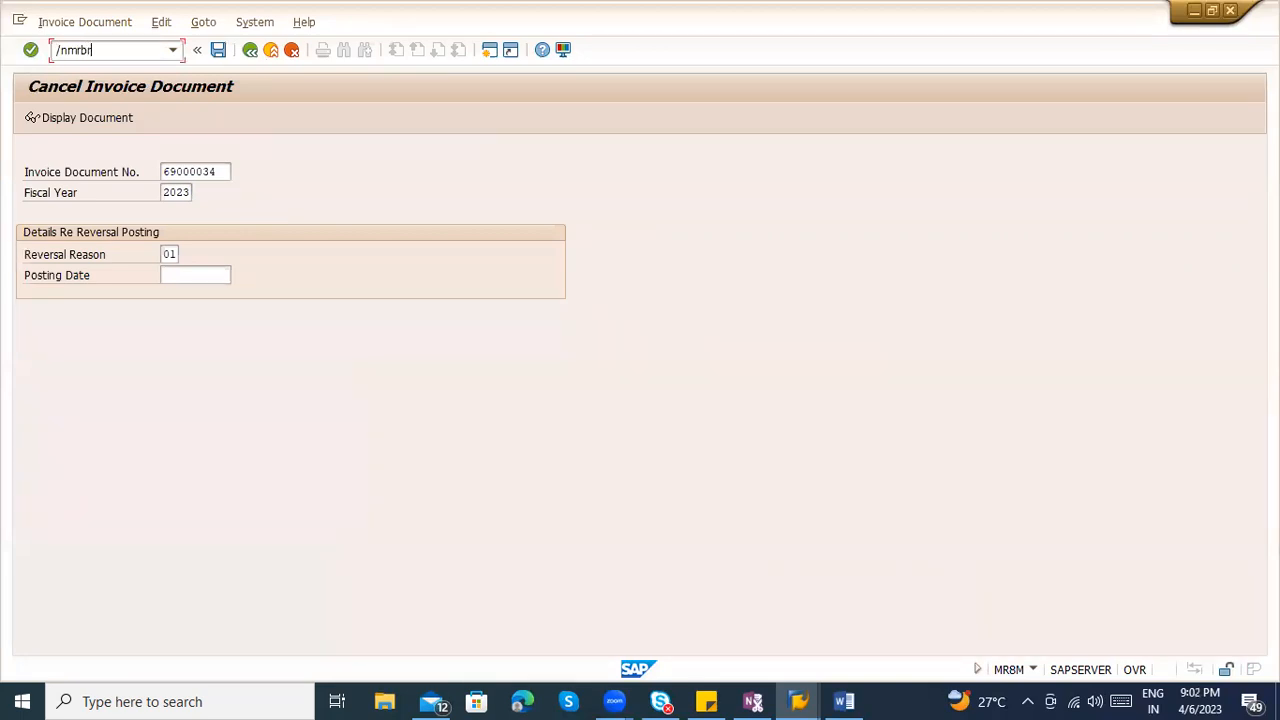
key("Return")
type("/nmrko")
key("Return")
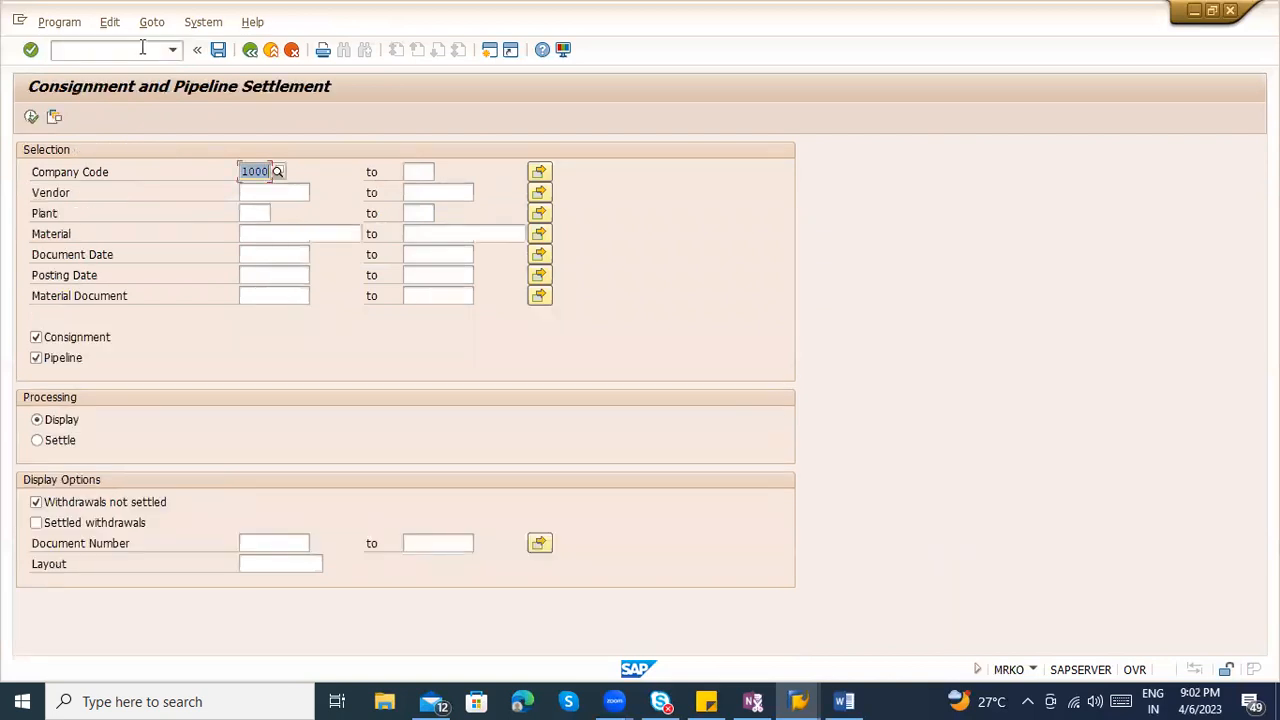
left_click(152, 53)
type("/")
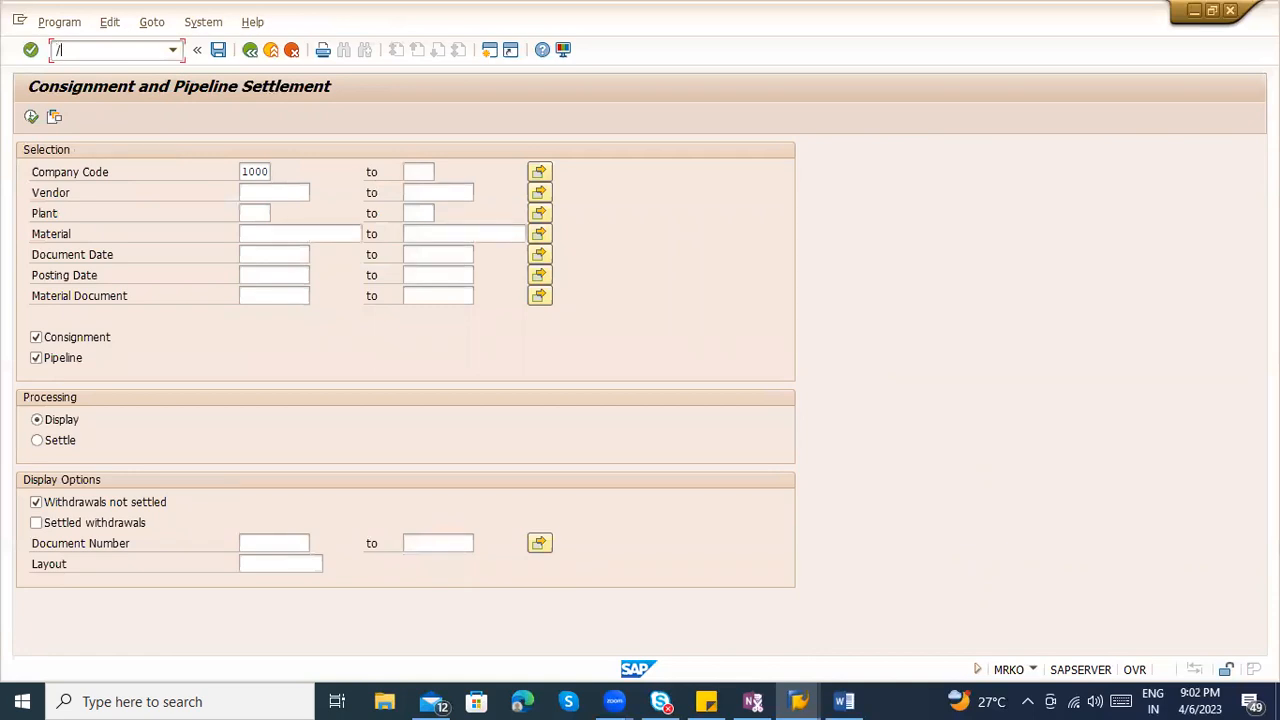
type("nmris")
key("Return")
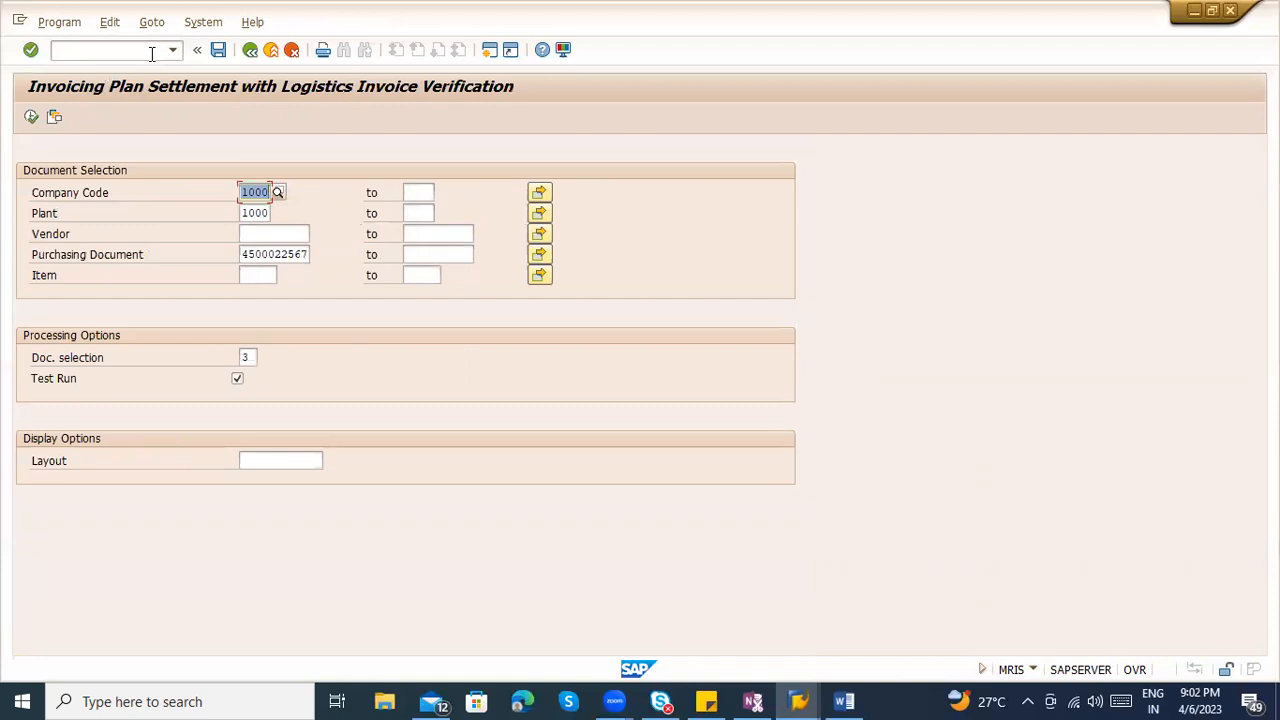
left_click(140, 50)
left_click(251, 50)
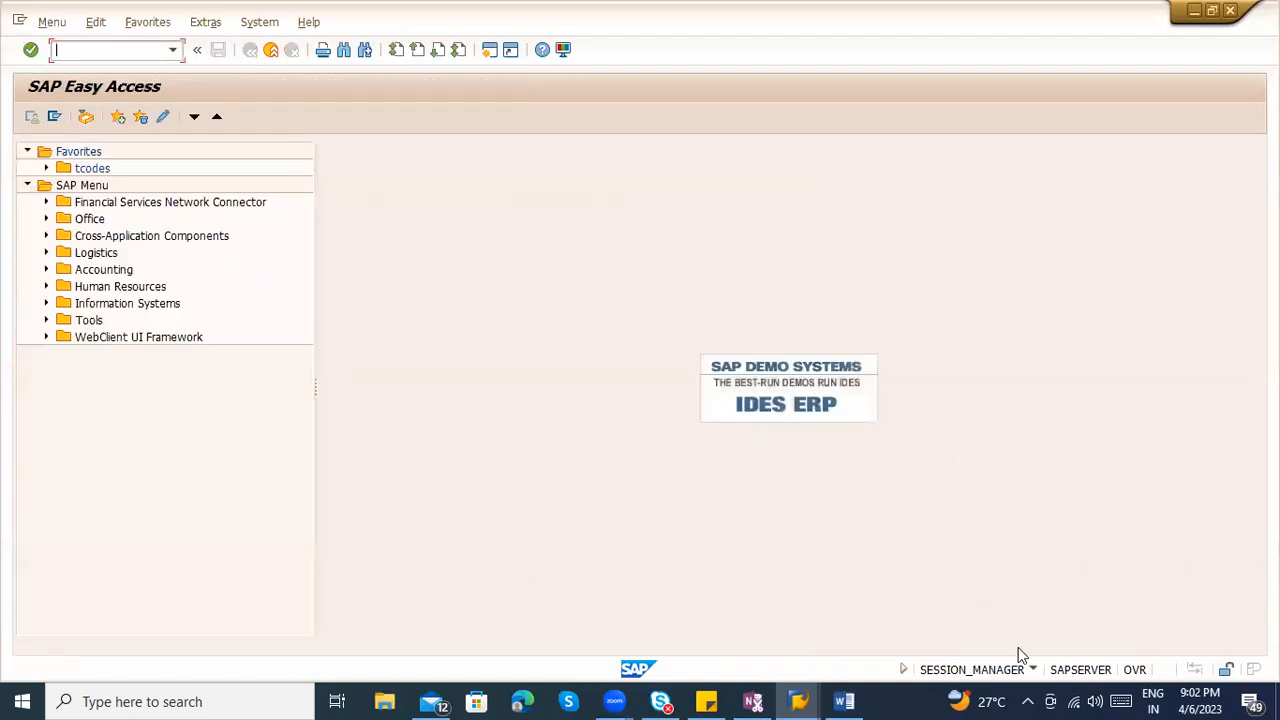
left_click(1032, 669)
left_click(866, 566)
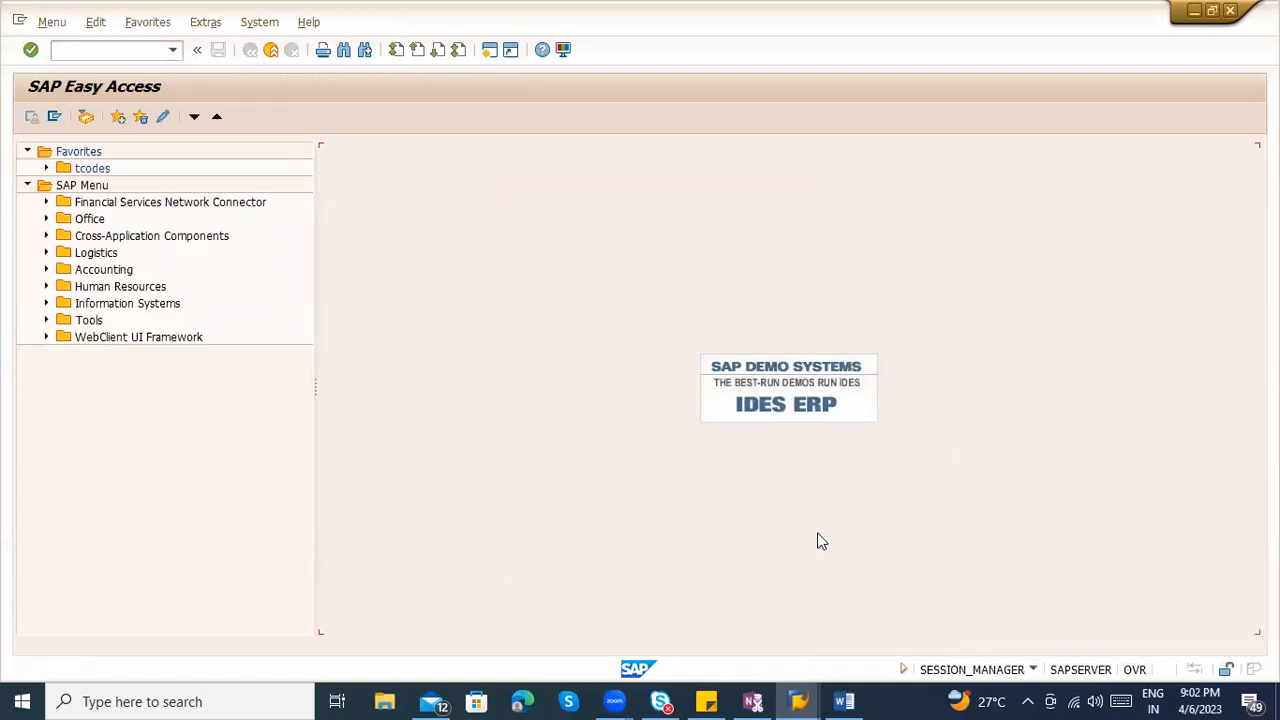